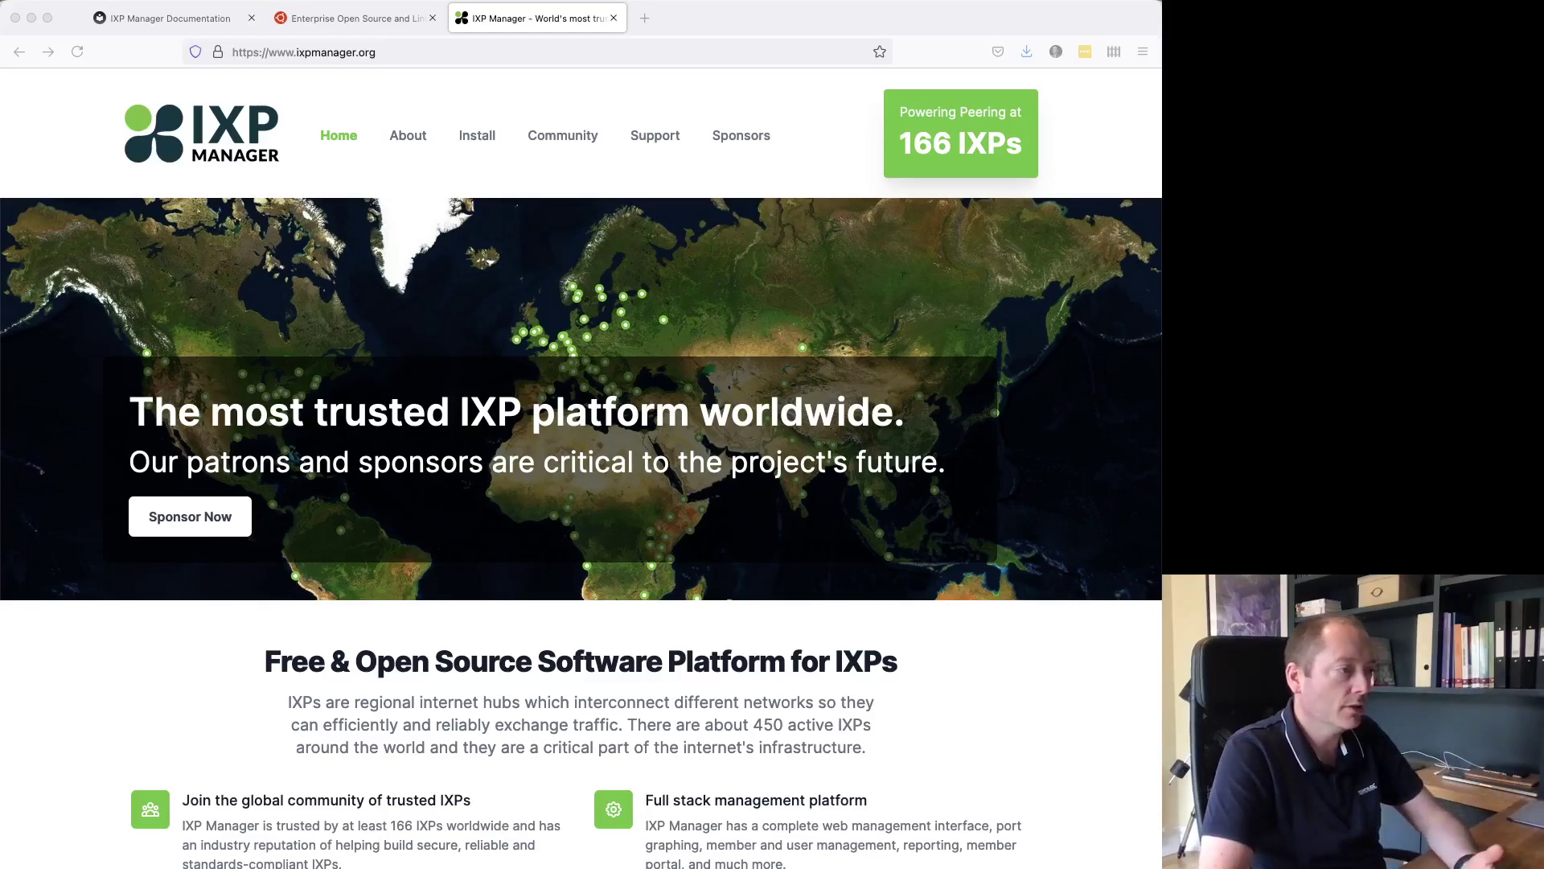
- Open the IXP Manager website's Install page and review its minimum requirements and automated and manual installation sections
{"action": "left_click", "coordinate": [479, 139]}
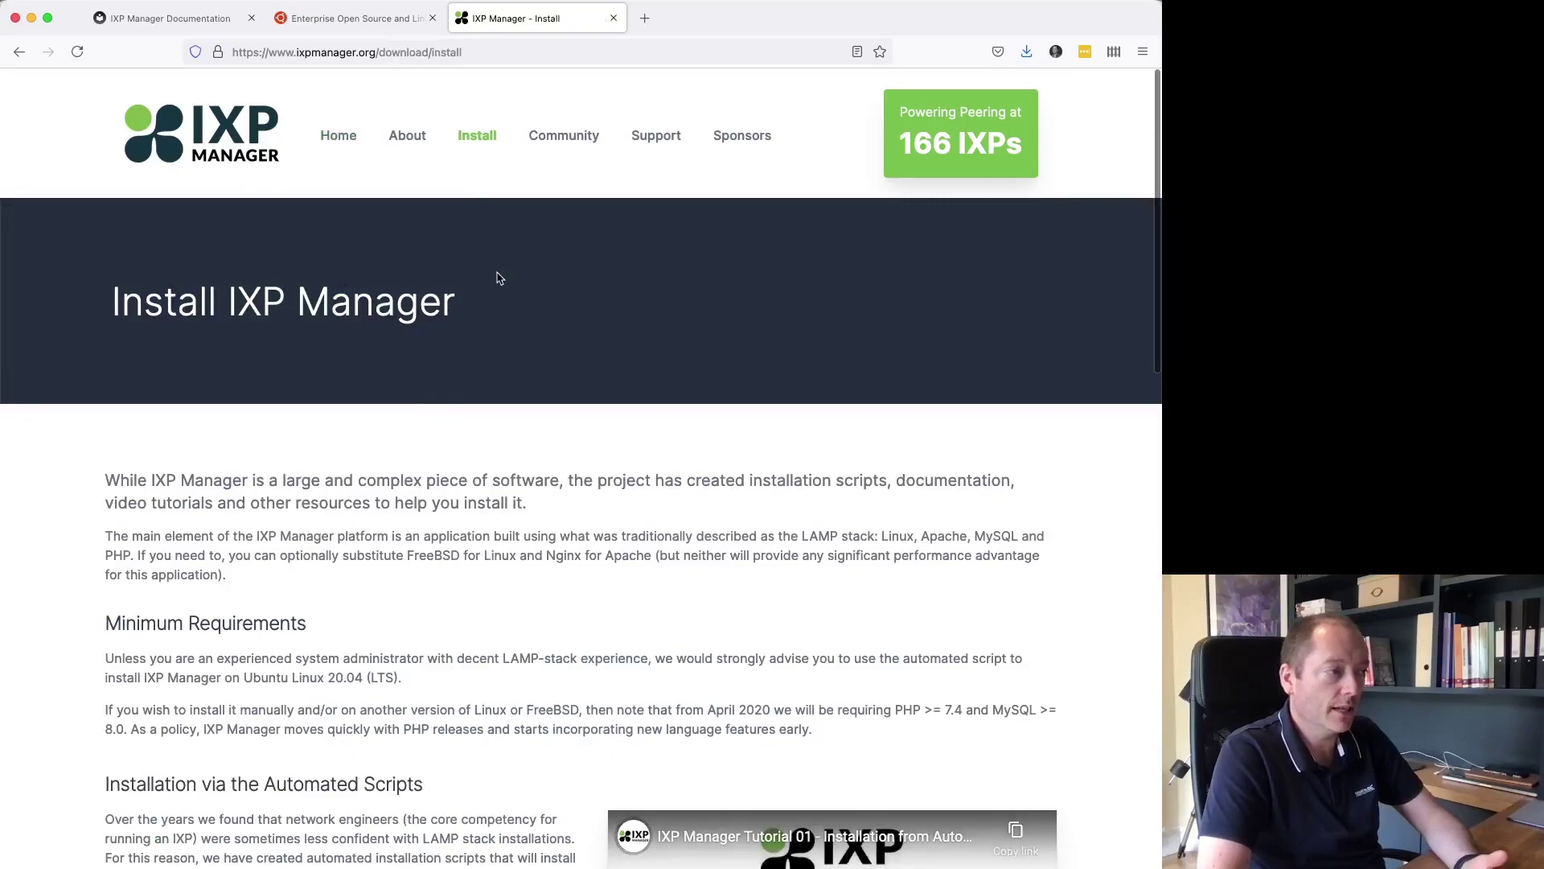
{"action": "scroll", "coordinate": [497, 279], "scroll_direction": "down", "scroll_amount": 5}
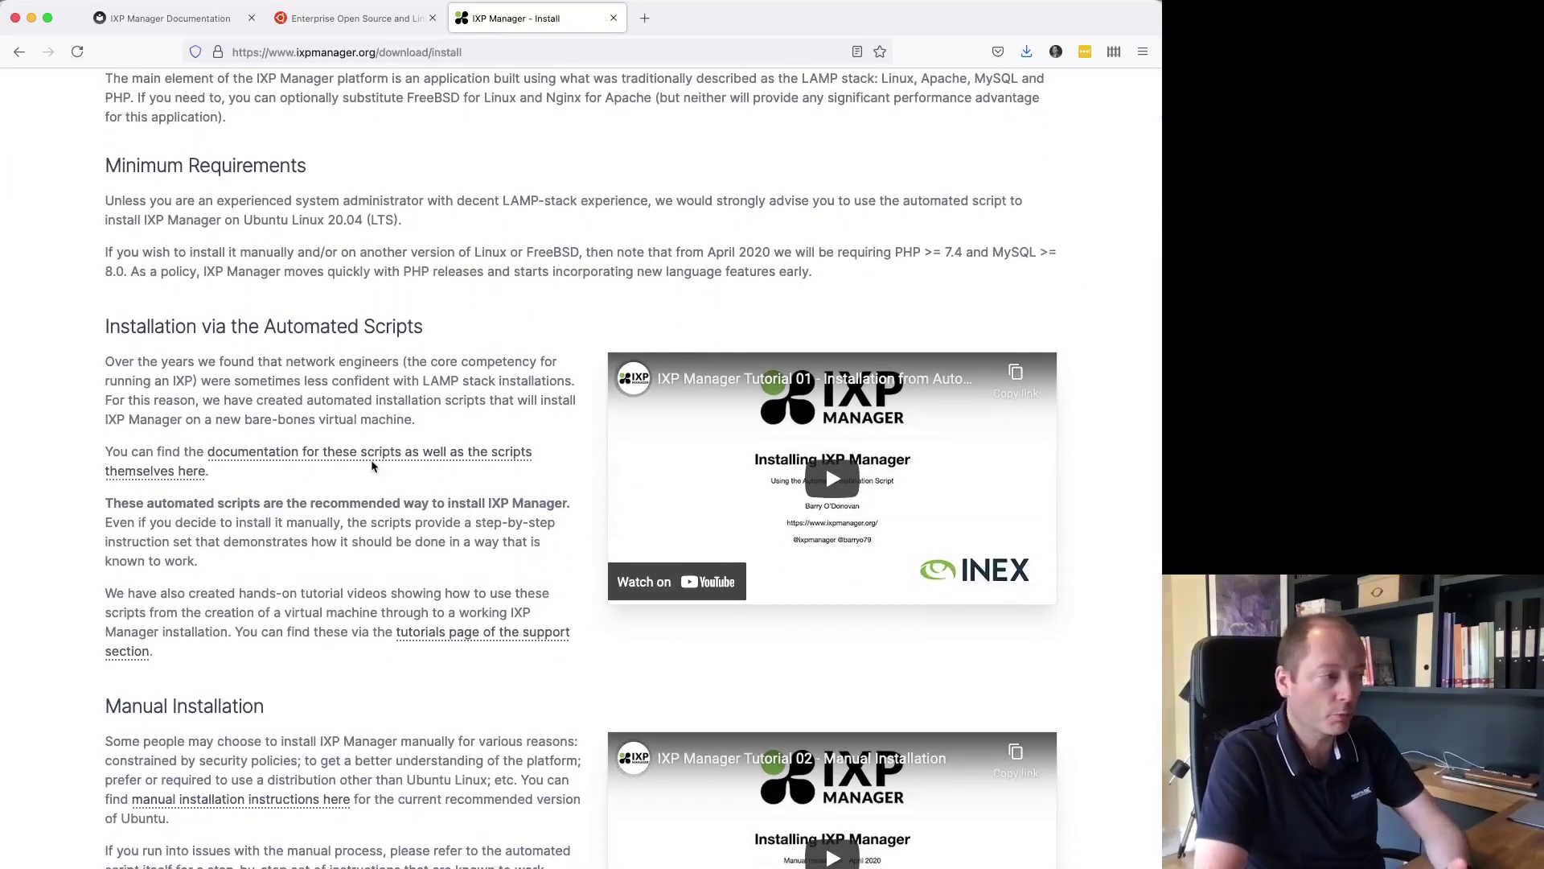
{"action": "scroll", "coordinate": [373, 465], "scroll_direction": "down", "scroll_amount": 3}
{"action": "scroll", "coordinate": [372, 464], "scroll_direction": "up", "scroll_amount": 10}
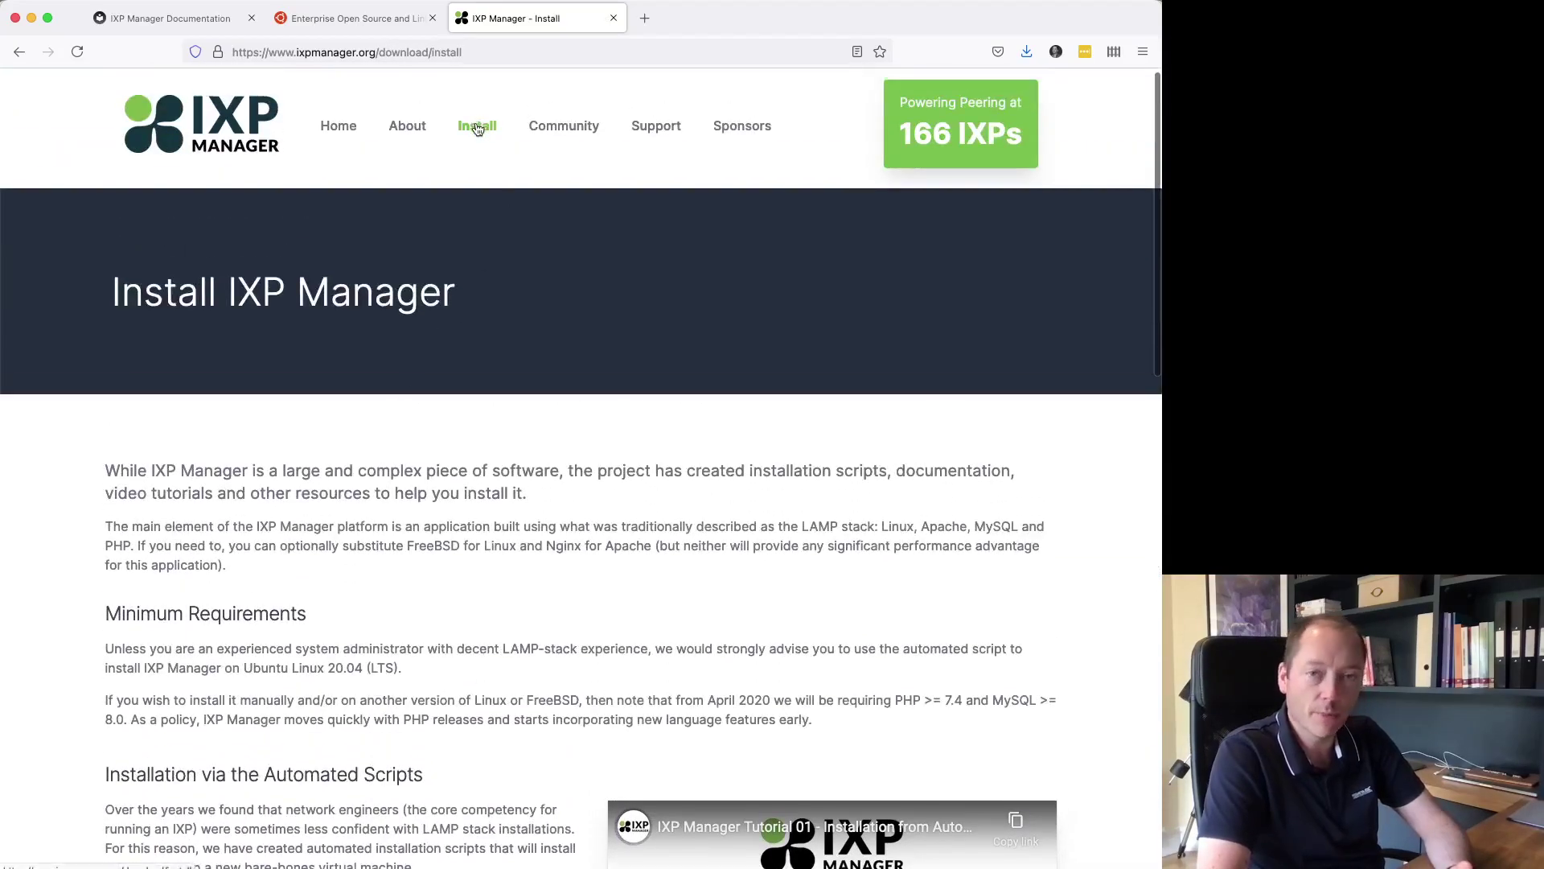
- Open the Tutorials list in the Support section and examine the Course #1 entries on automated installation and first steps
{"action": "left_click", "coordinate": [662, 132]}
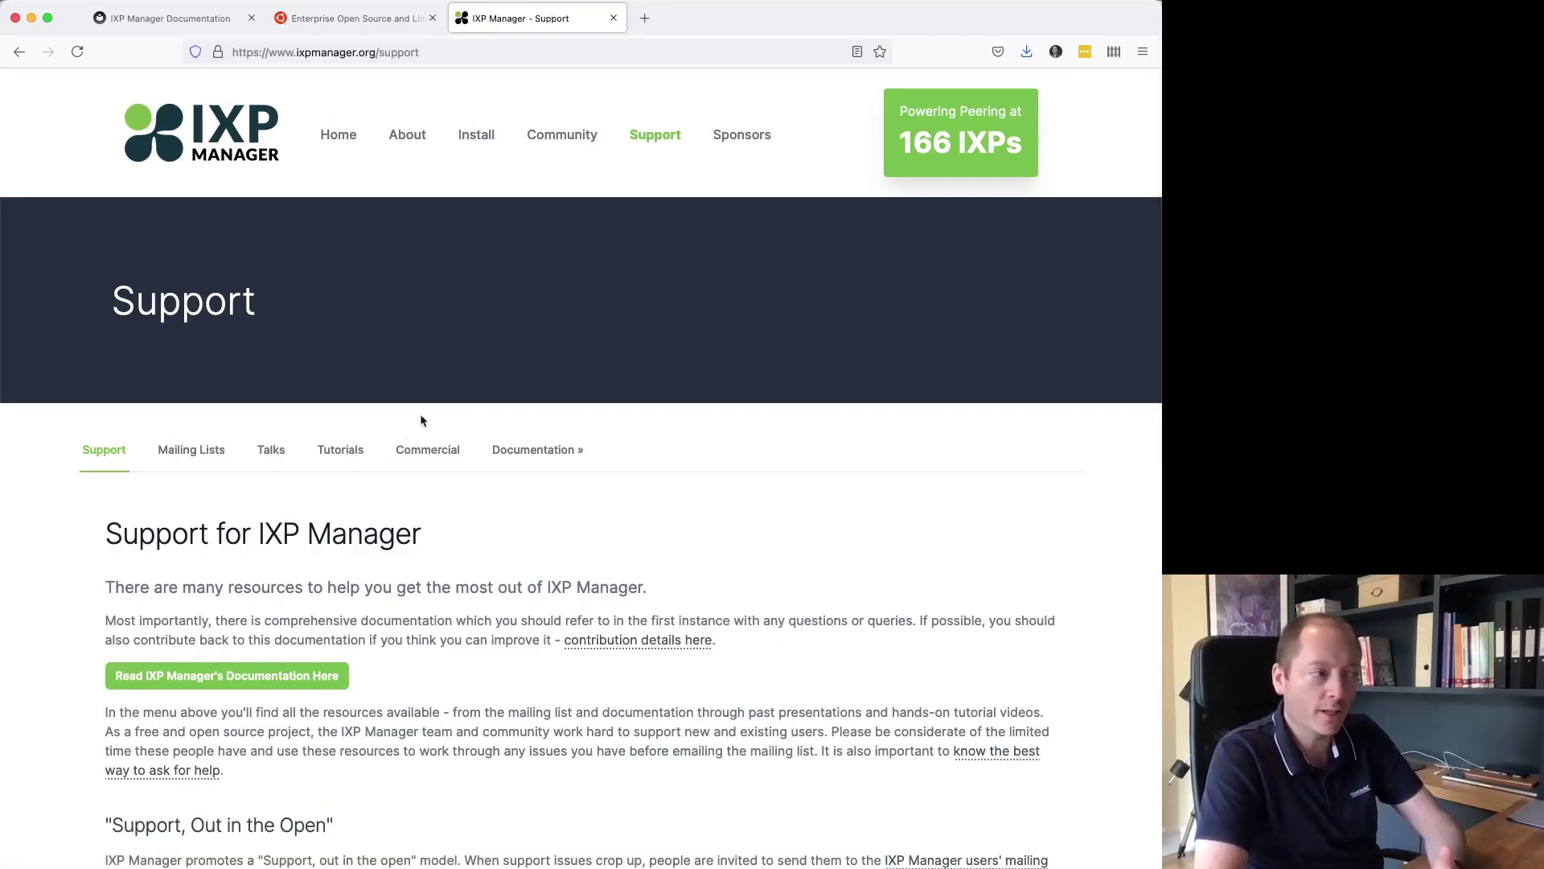
{"action": "left_click", "coordinate": [341, 449]}
{"action": "scroll", "coordinate": [804, 574], "scroll_direction": "down", "scroll_amount": 3}
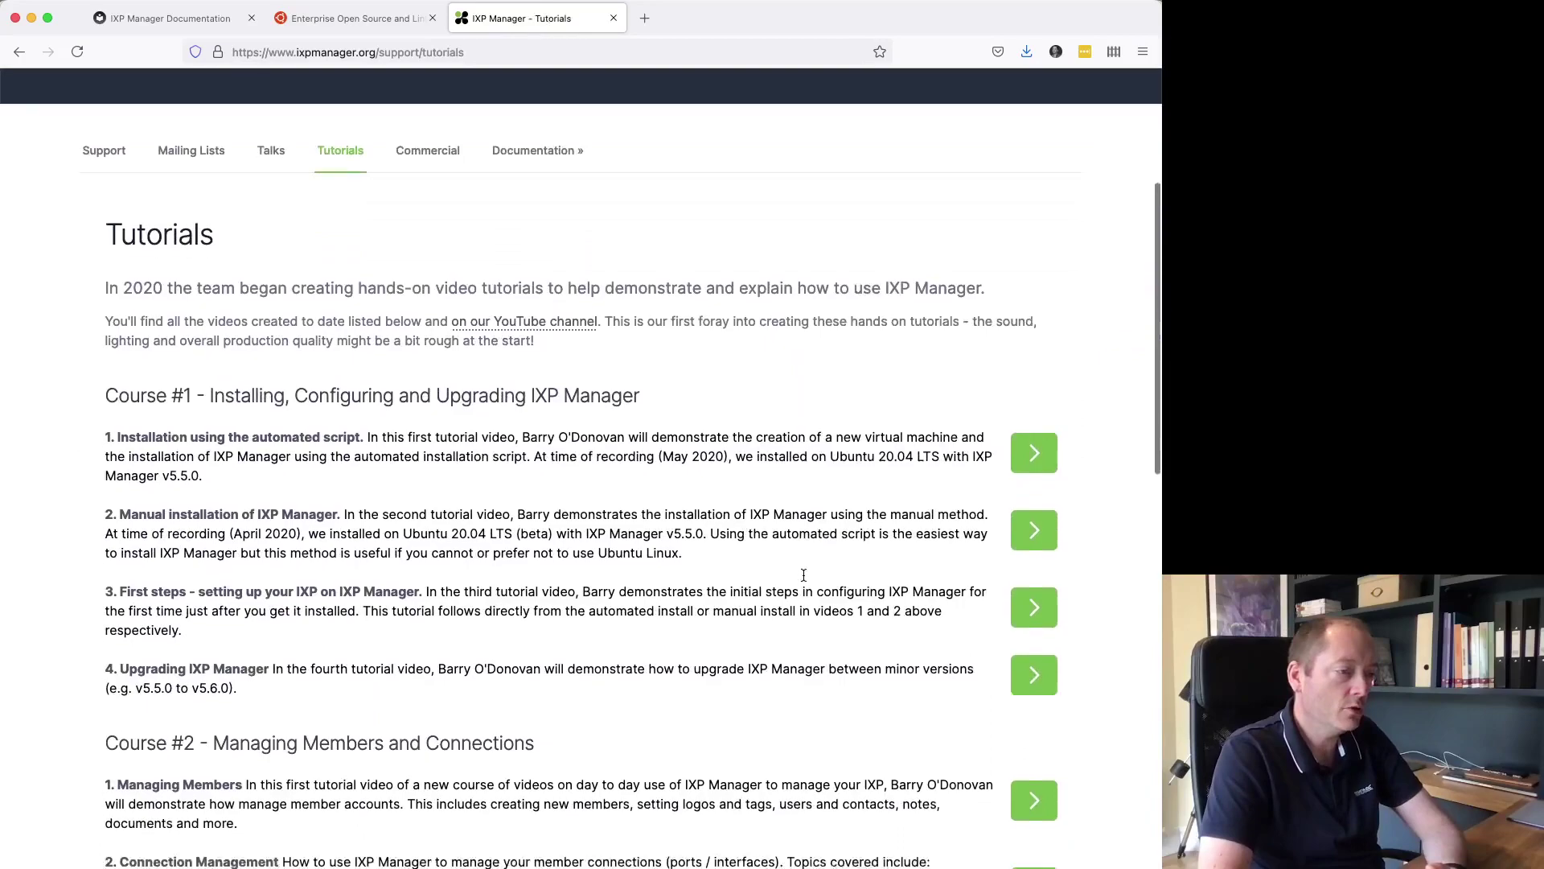
{"action": "scroll", "coordinate": [803, 574], "scroll_direction": "down", "scroll_amount": 5}
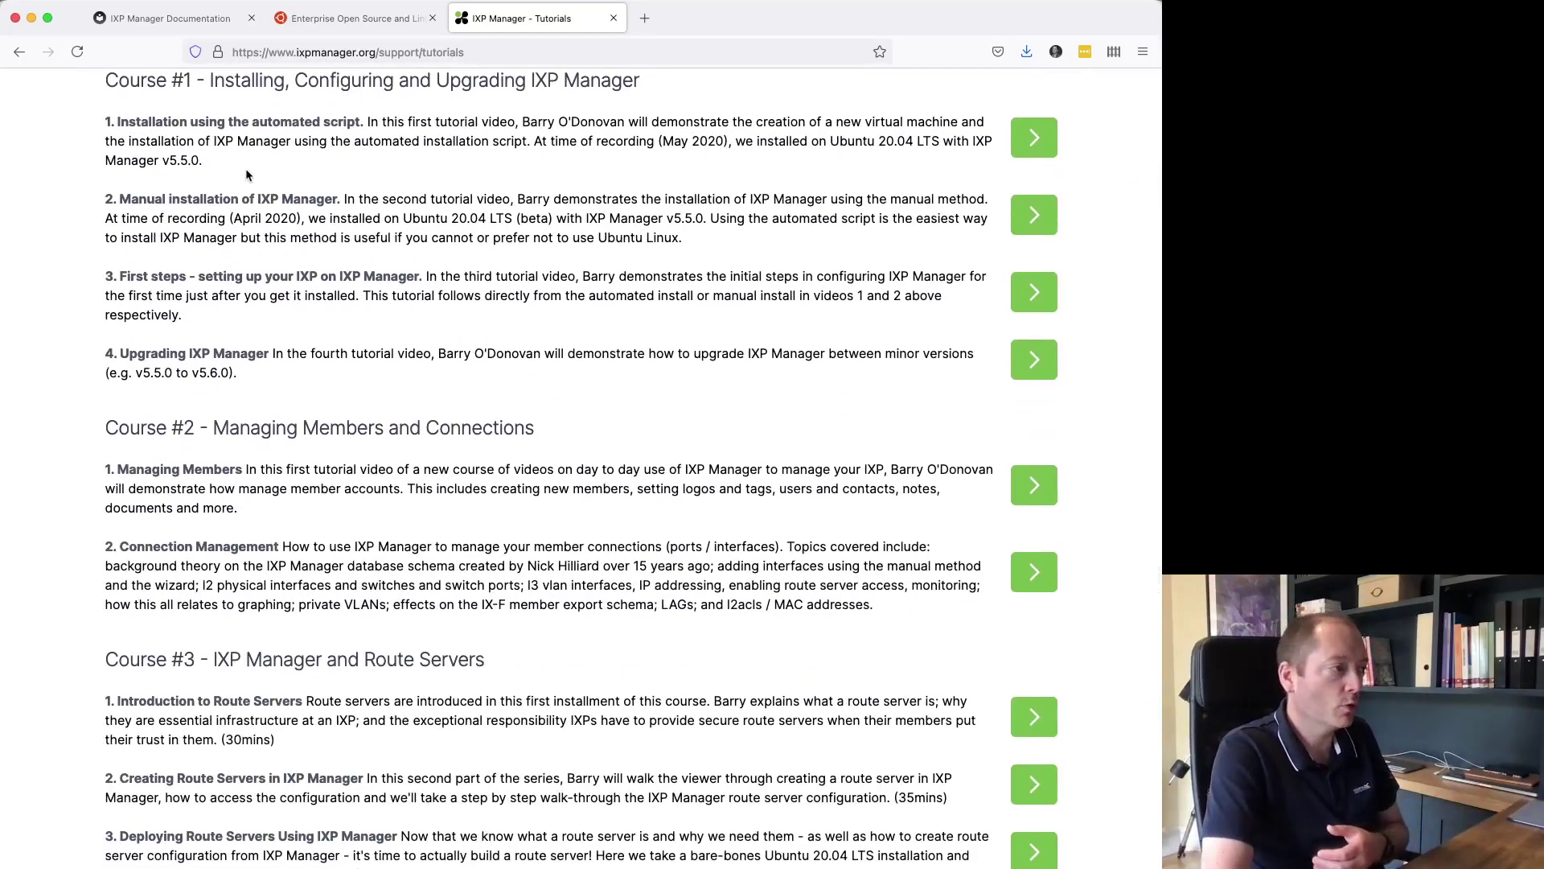
{"action": "triple_click", "coordinate": [204, 125]}
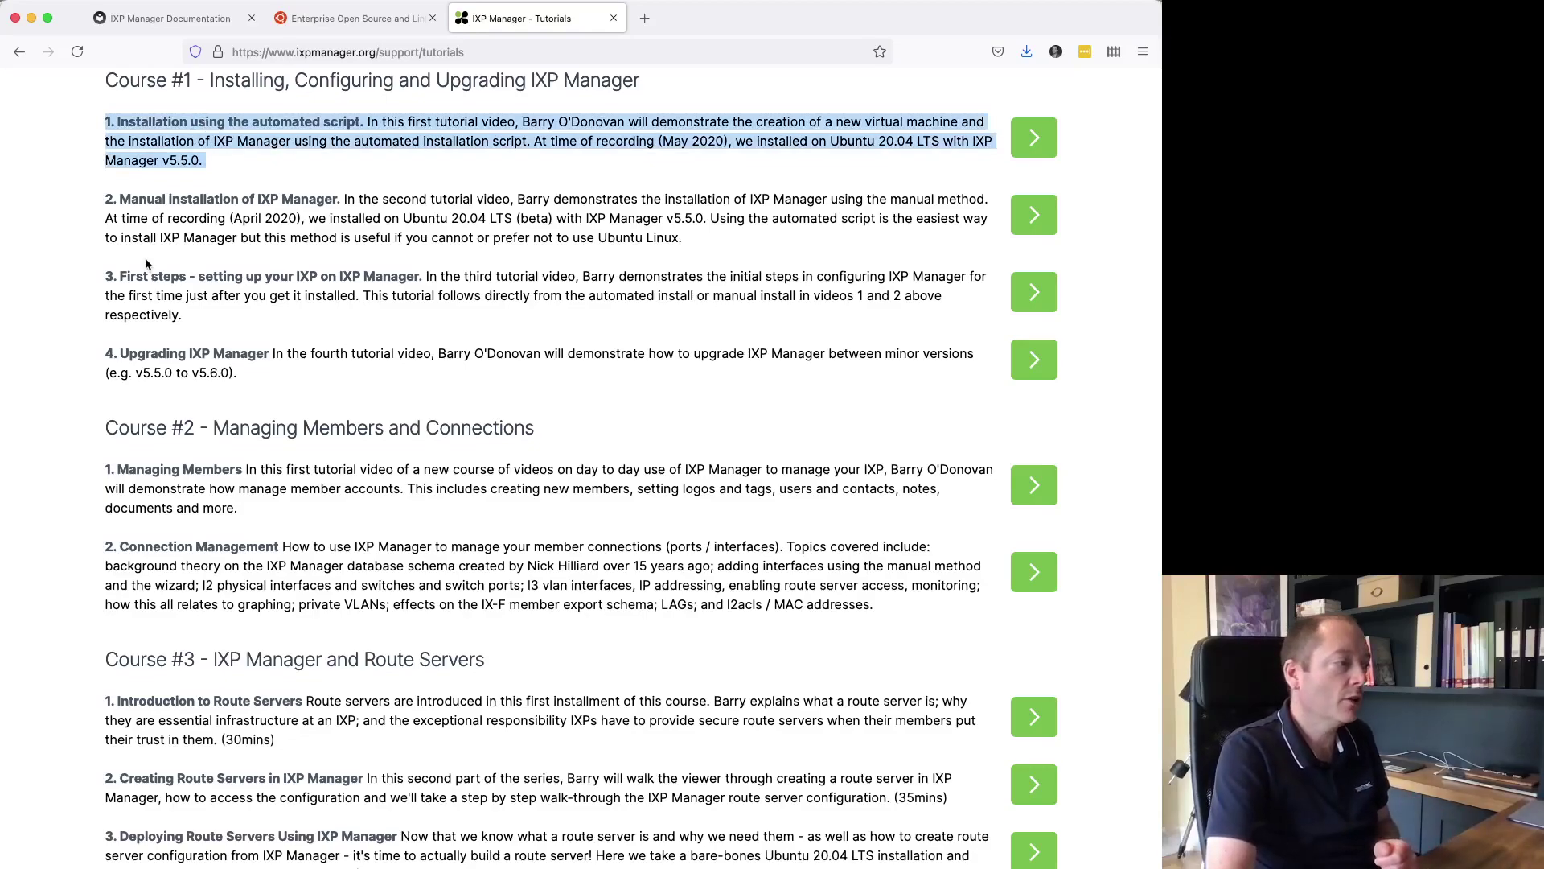
{"action": "double_click", "coordinate": [151, 277]}
{"action": "triple_click", "coordinate": [151, 277]}
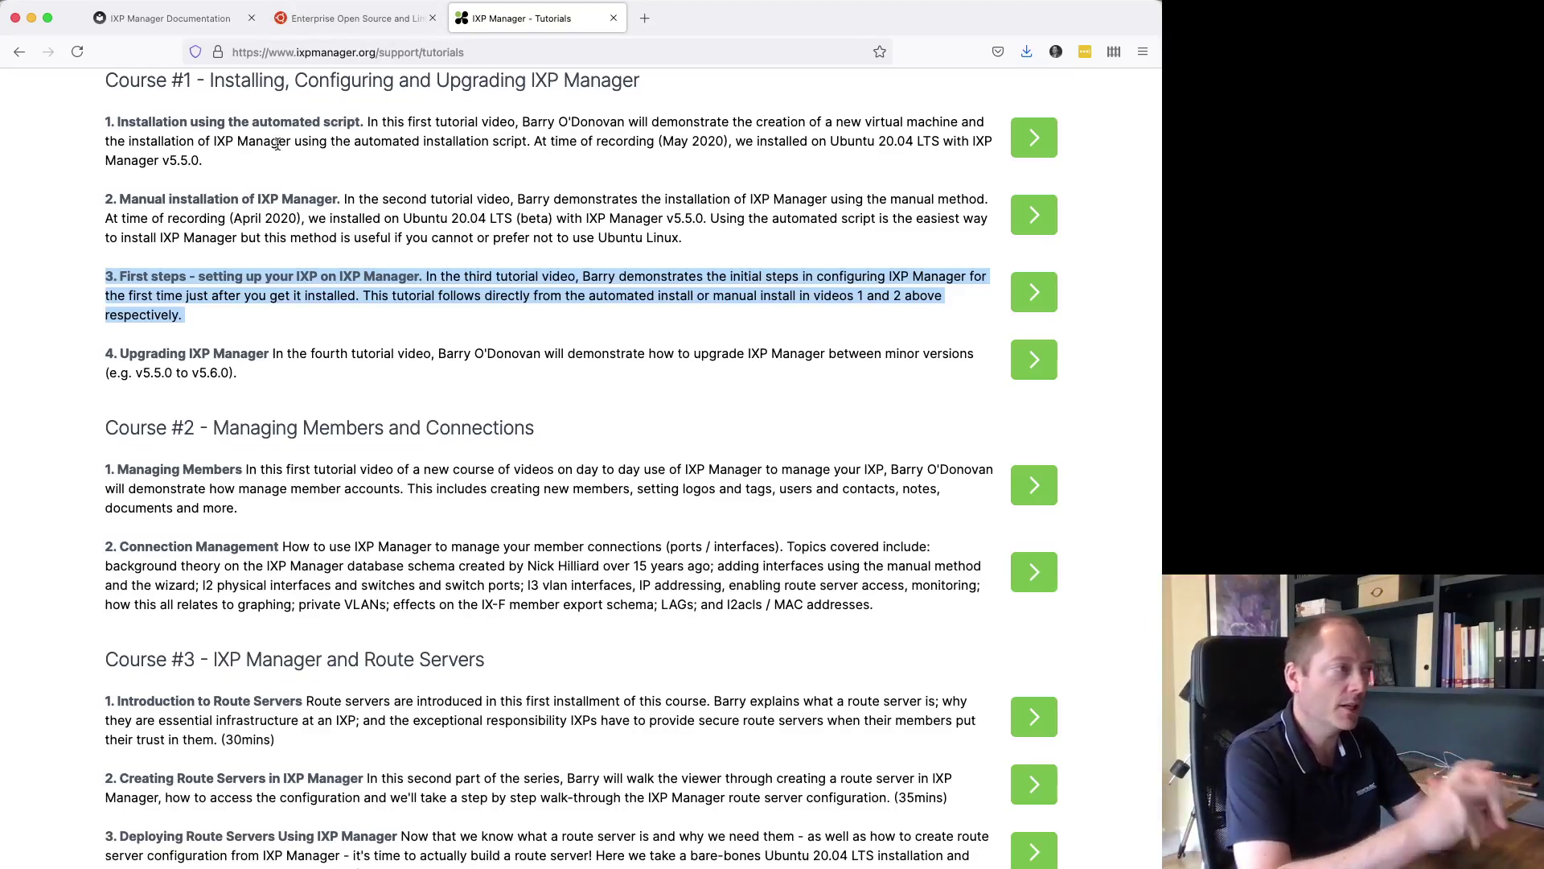
- In the IXP Manager documentation, open the Automated Script installation page and follow its link to the GitHub installers directory
{"action": "left_click", "coordinate": [167, 18]}
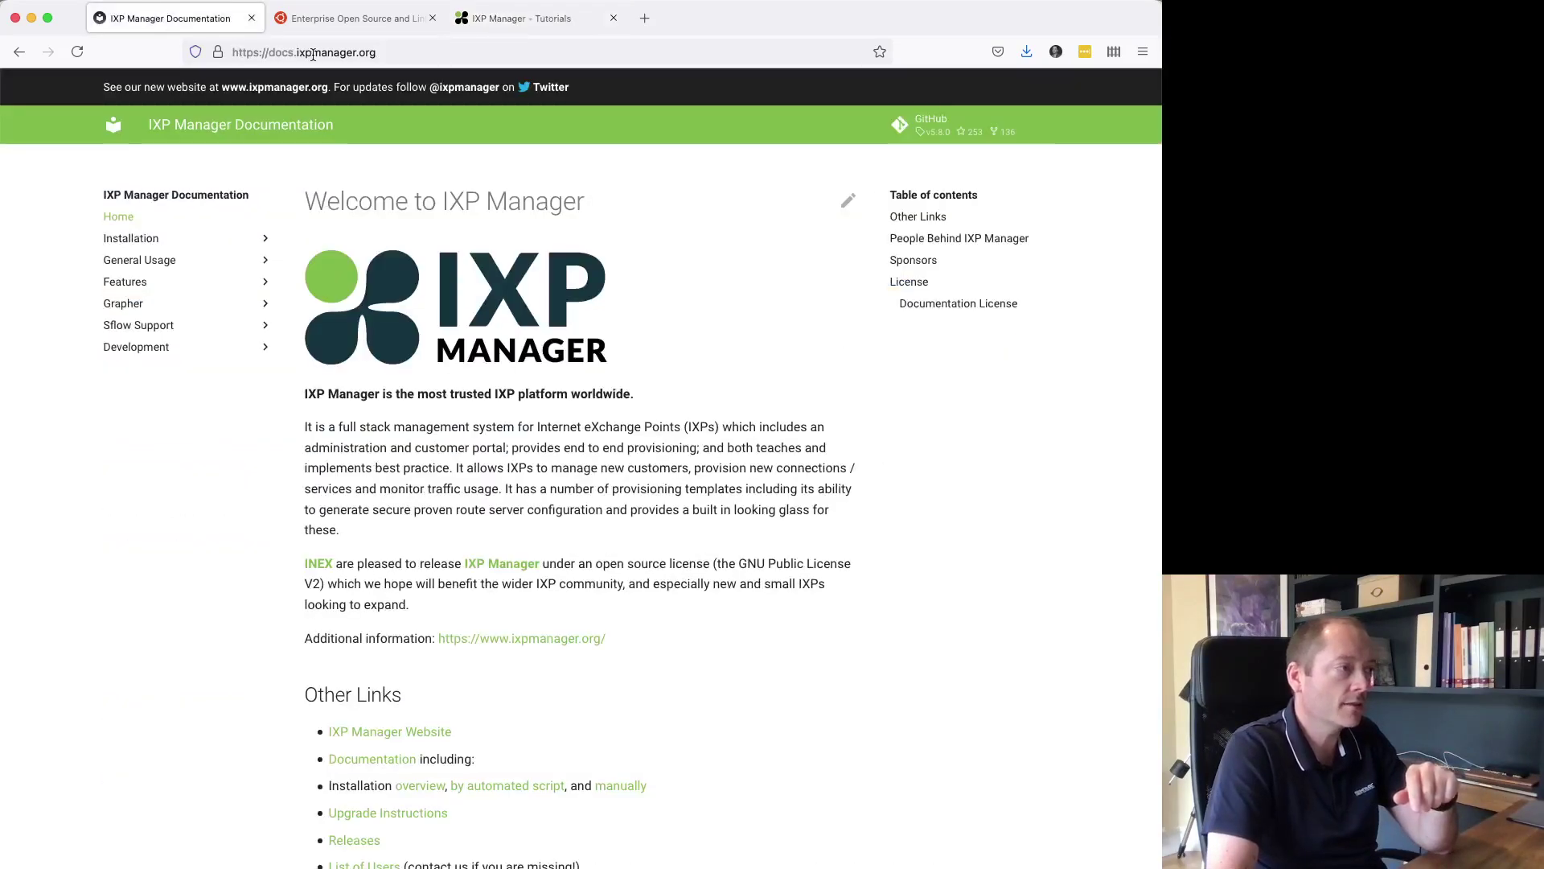
{"action": "left_click", "coordinate": [137, 240]}
{"action": "left_click", "coordinate": [147, 264]}
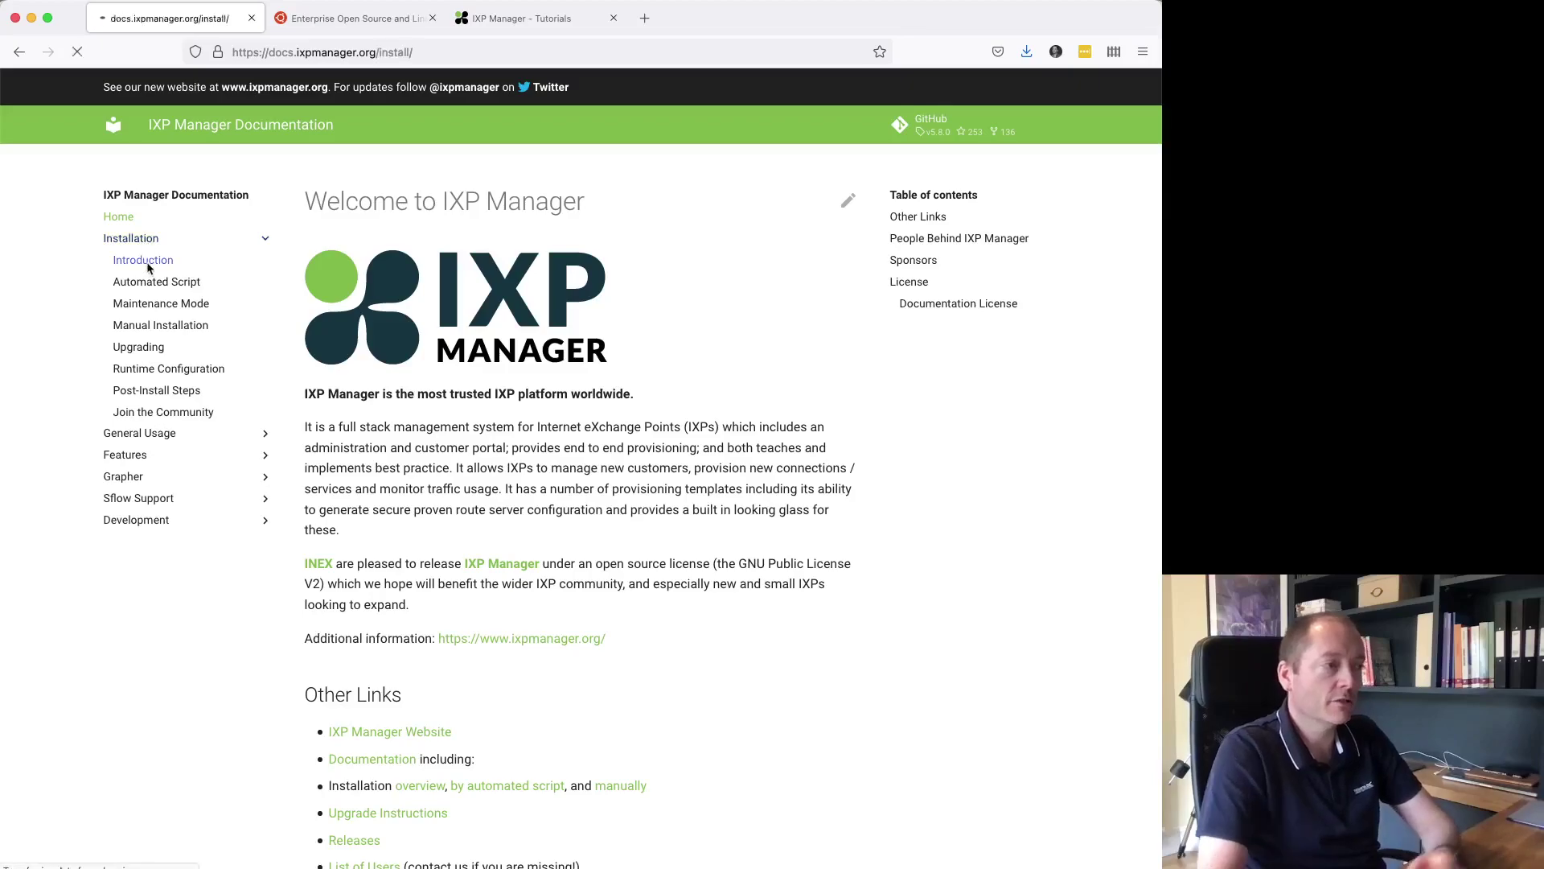
{"action": "left_click", "coordinate": [157, 285]}
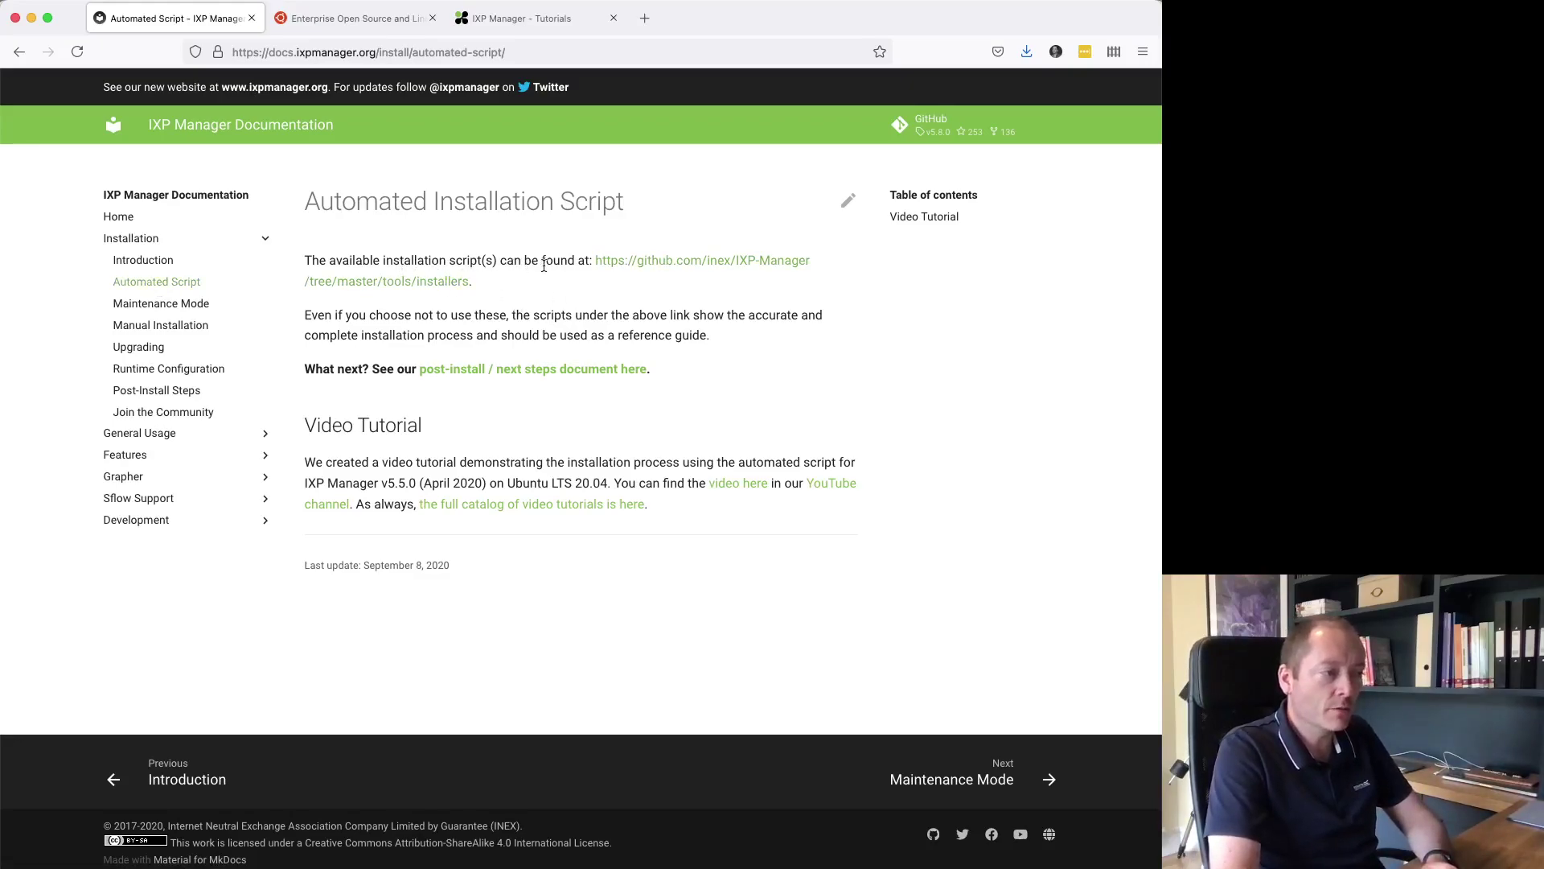
{"action": "left_click", "coordinate": [623, 268]}
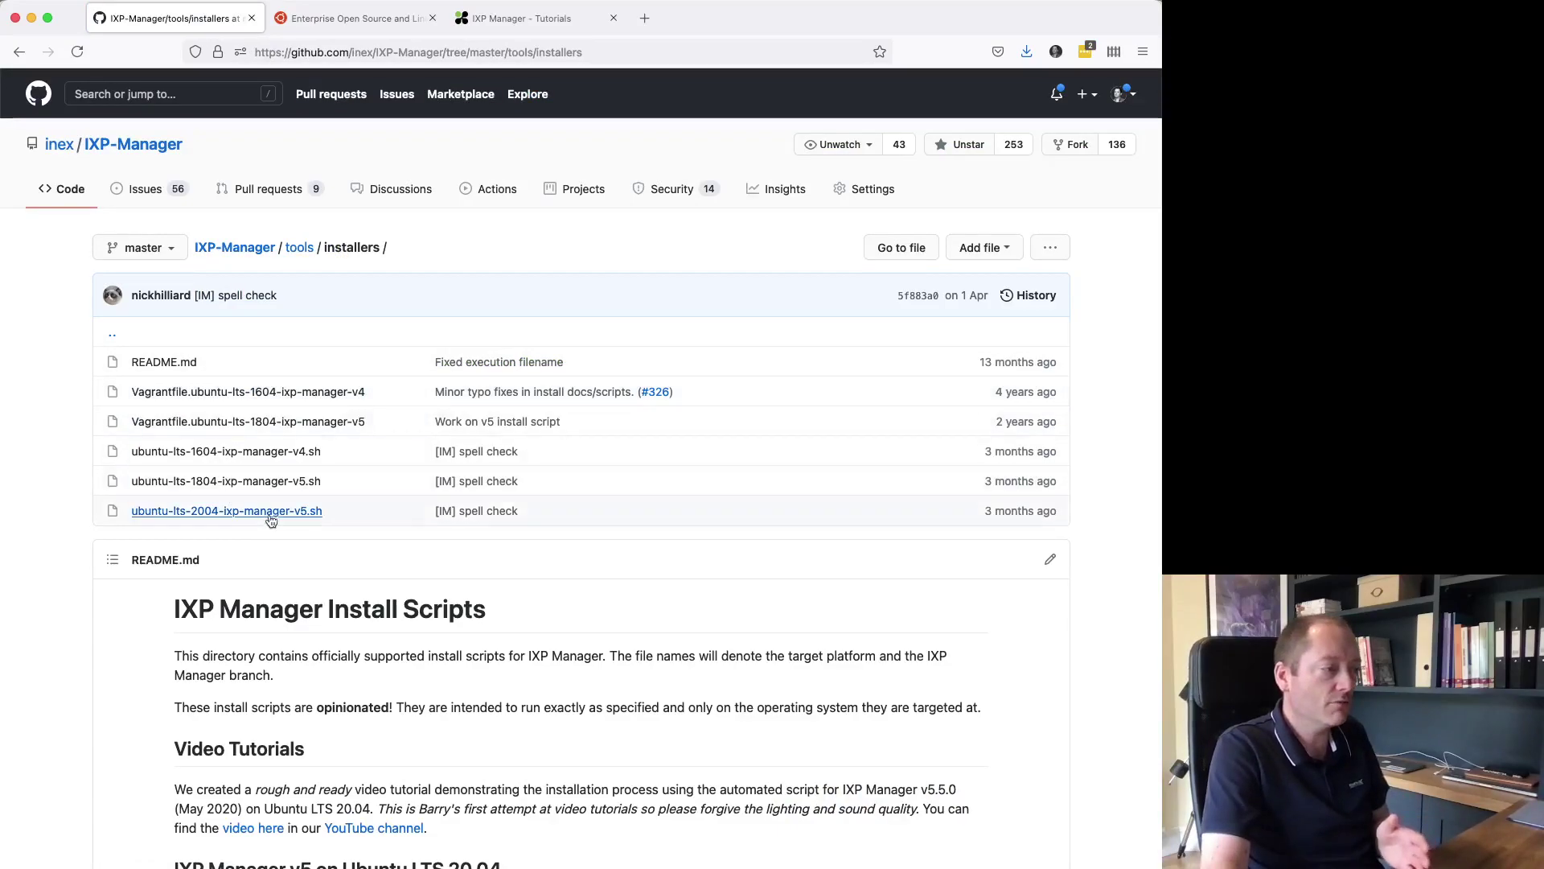
- Switch the repository's installers directory from the master branch to the release-v6 branch
{"action": "left_click", "coordinate": [143, 248]}
{"action": "scroll", "coordinate": [183, 420], "scroll_direction": "down", "scroll_amount": 3}
{"action": "left_click", "coordinate": [172, 596]}
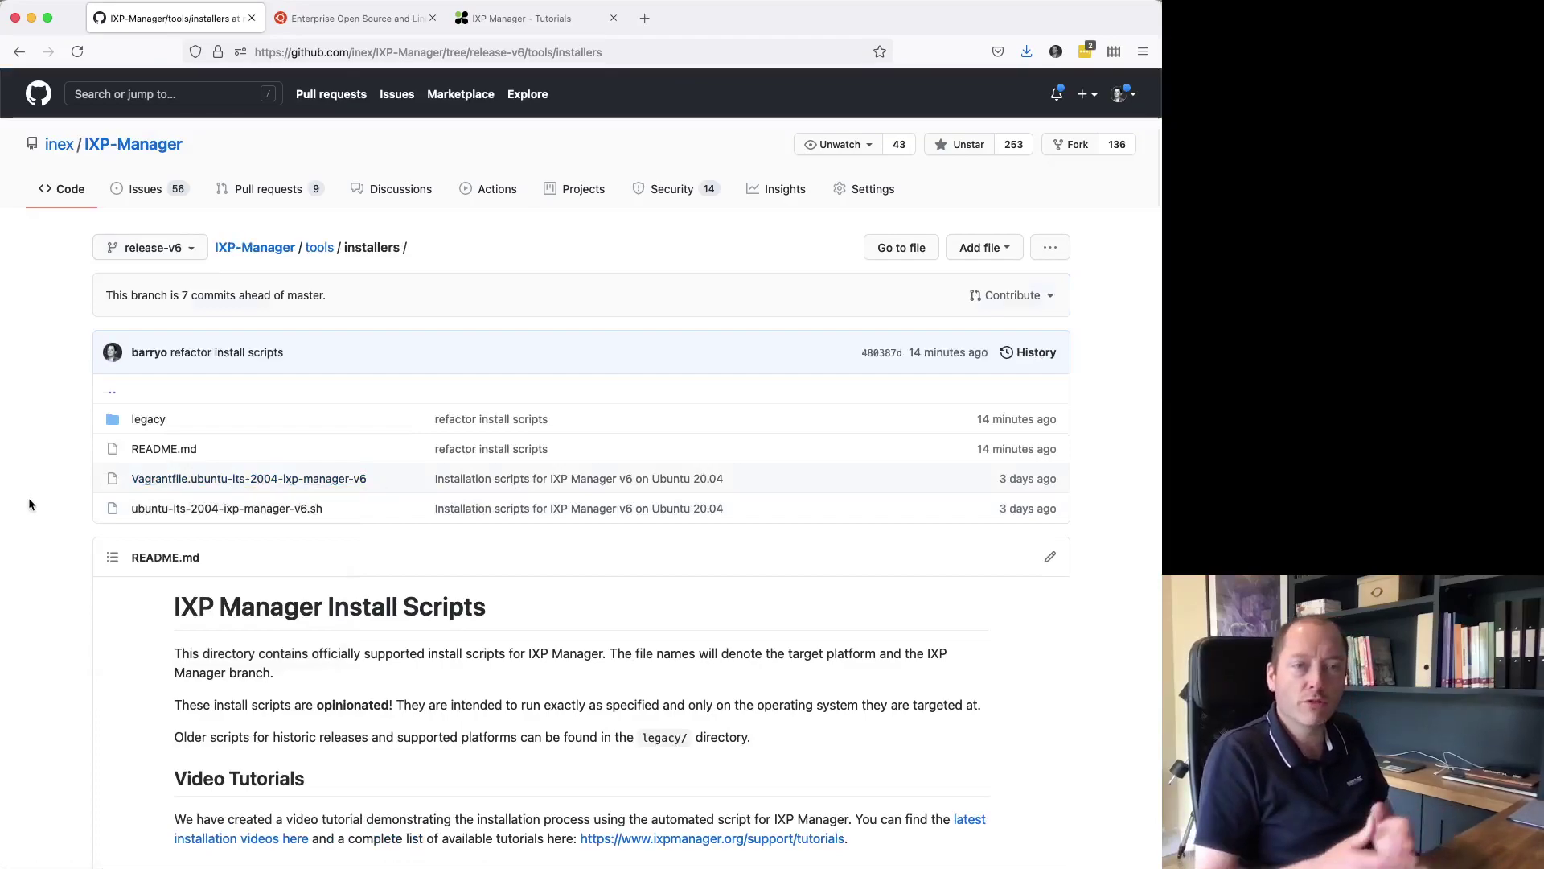
- Read the README's installation steps for IXP Manager v6 on Ubuntu LTS 20.04, highlighting the machine disk and RAM requirements
{"action": "scroll", "coordinate": [29, 504], "scroll_direction": "down", "scroll_amount": 3}
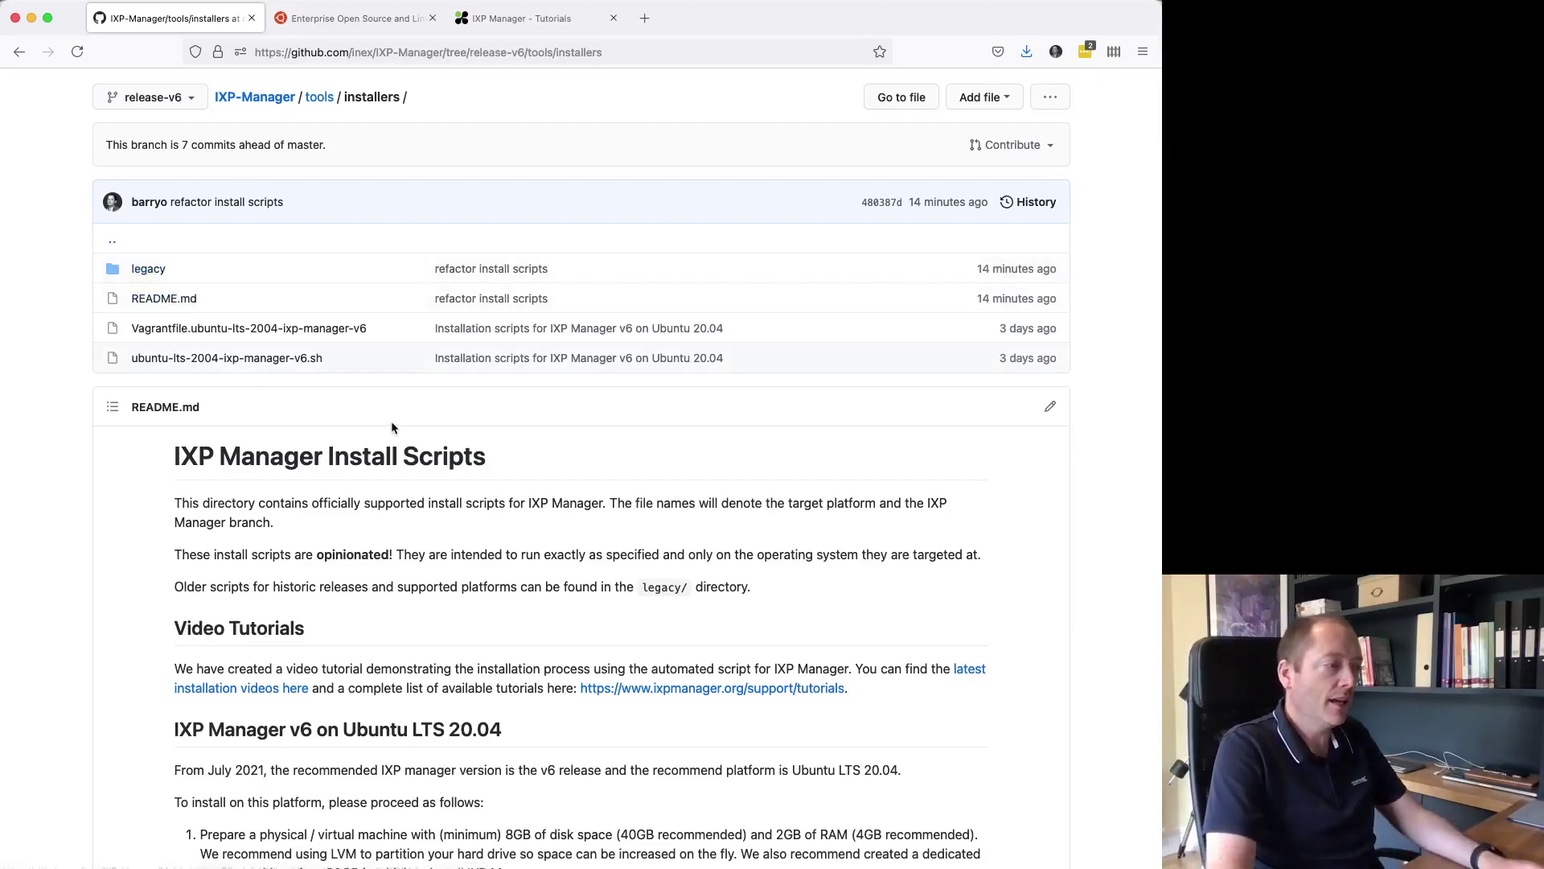
{"action": "scroll", "coordinate": [395, 422], "scroll_direction": "down", "scroll_amount": 5}
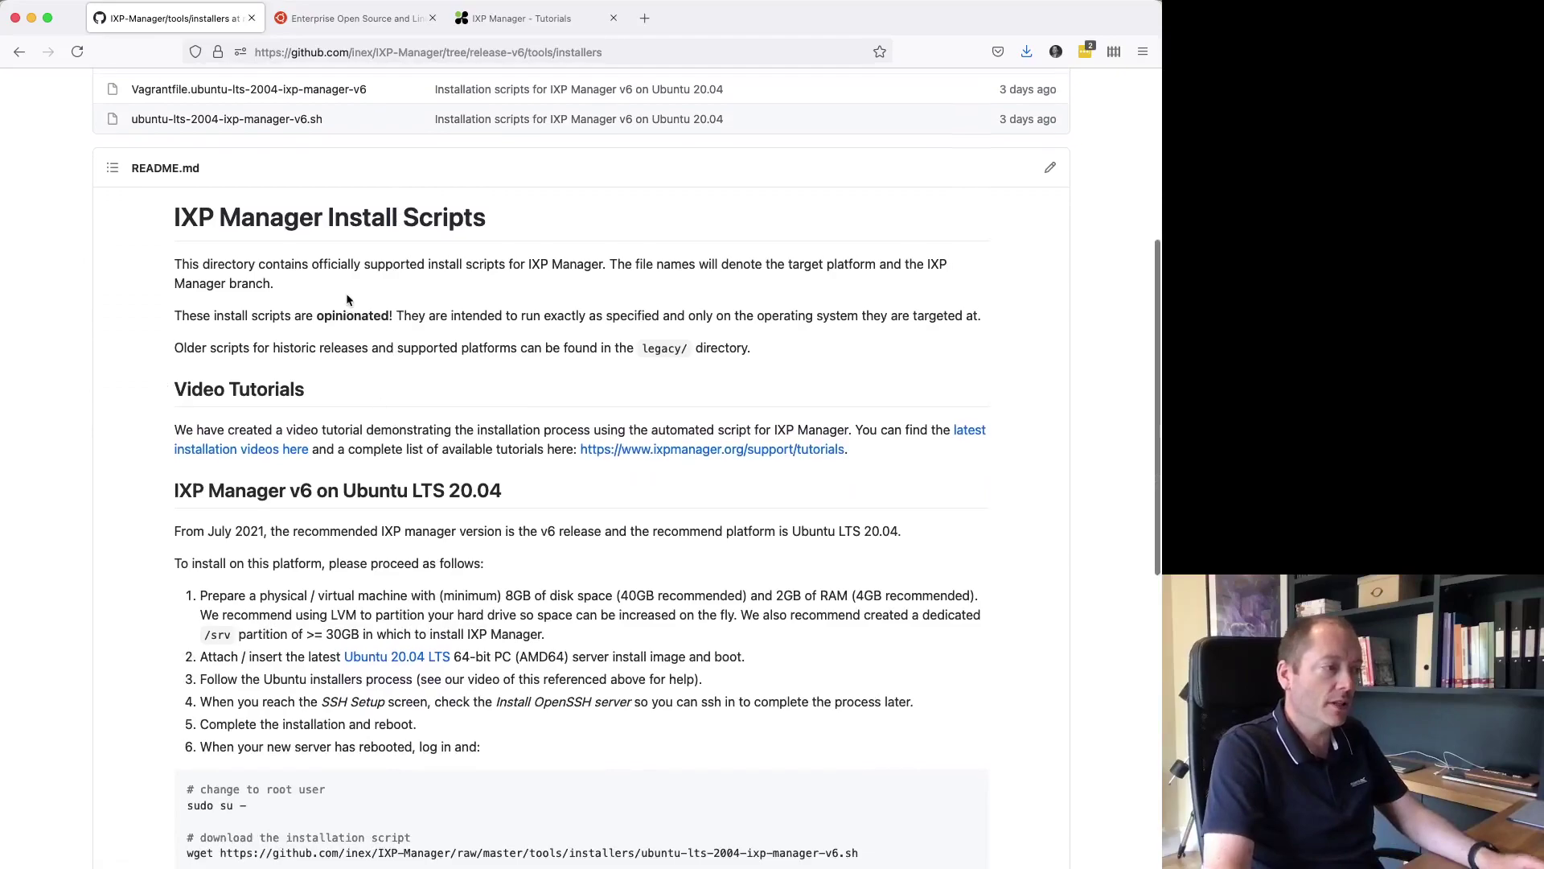
{"action": "scroll", "coordinate": [347, 479], "scroll_direction": "down", "scroll_amount": 1}
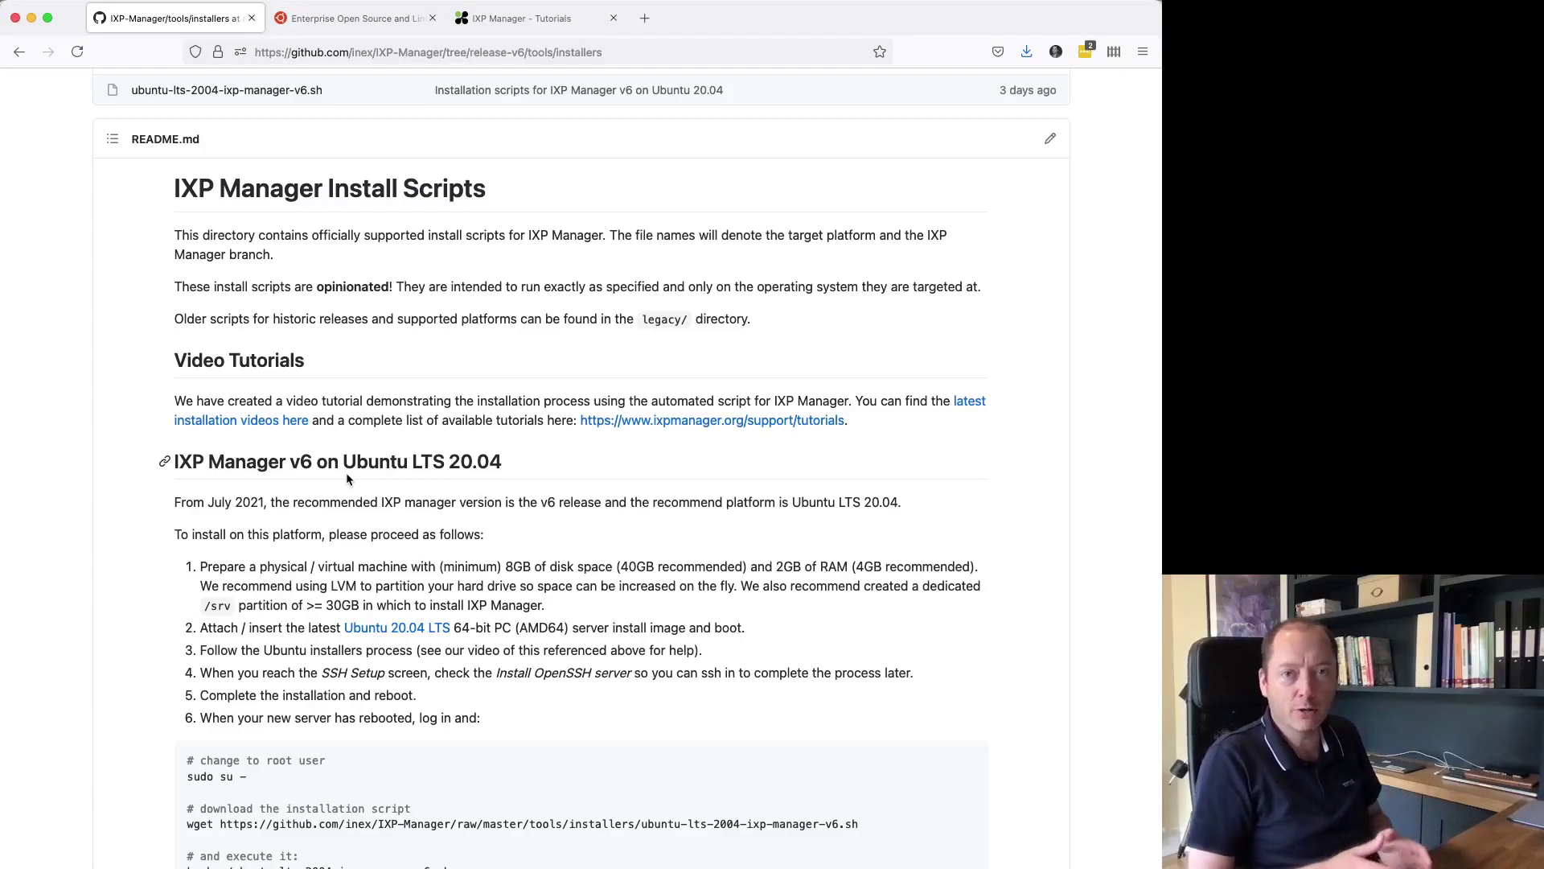
{"action": "scroll", "coordinate": [347, 478], "scroll_direction": "down", "scroll_amount": 1}
{"action": "scroll", "coordinate": [347, 479], "scroll_direction": "left", "scroll_amount": 3}
{"action": "scroll", "coordinate": [347, 478], "scroll_direction": "down", "scroll_amount": 2}
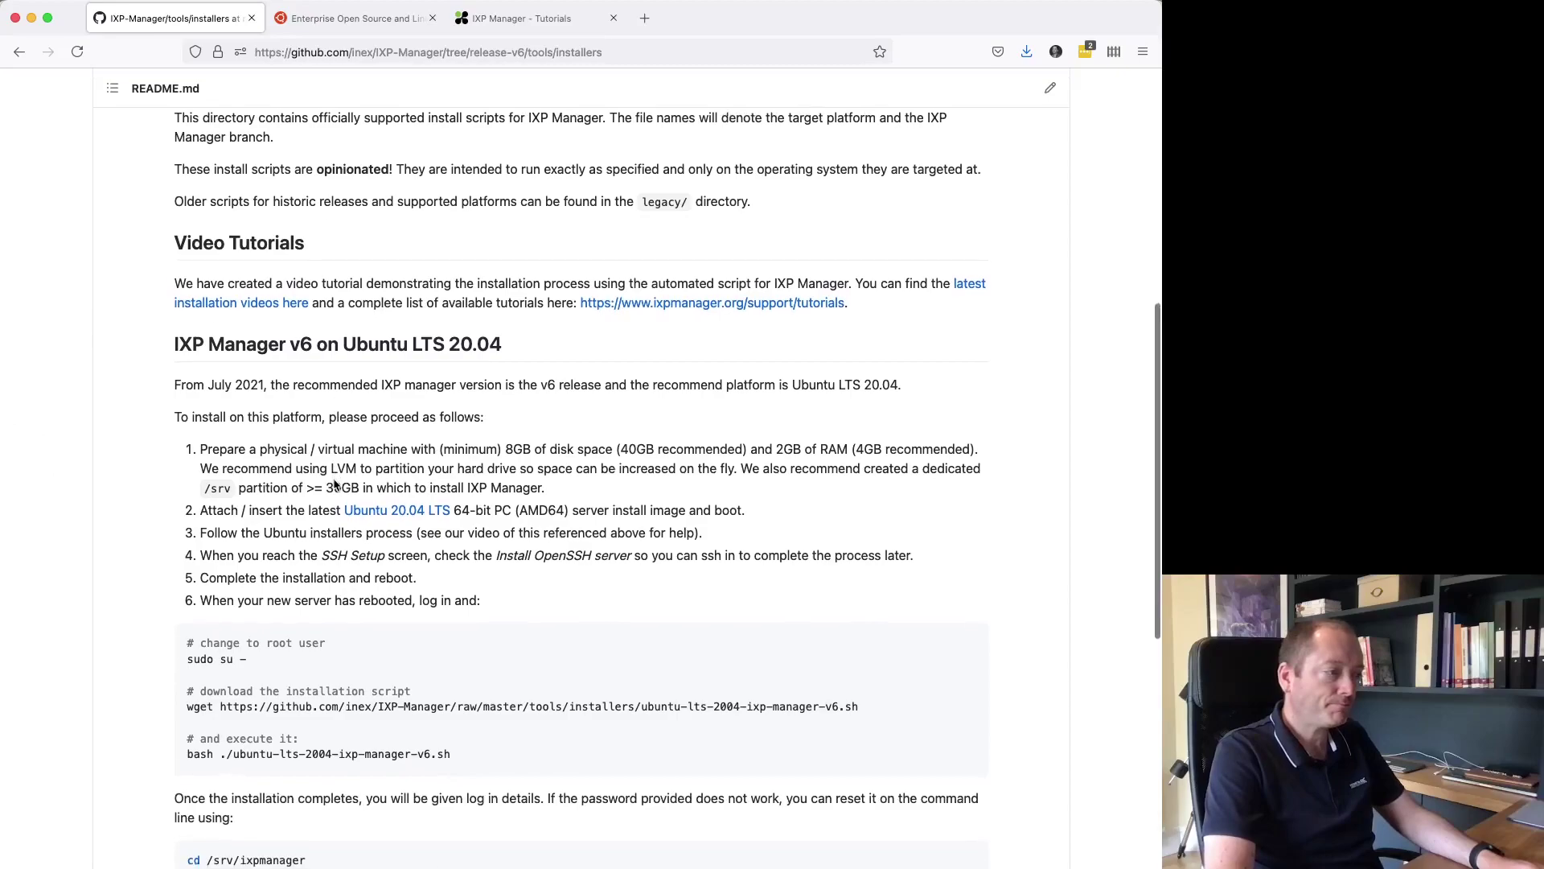
{"action": "triple_click", "coordinate": [459, 430]}
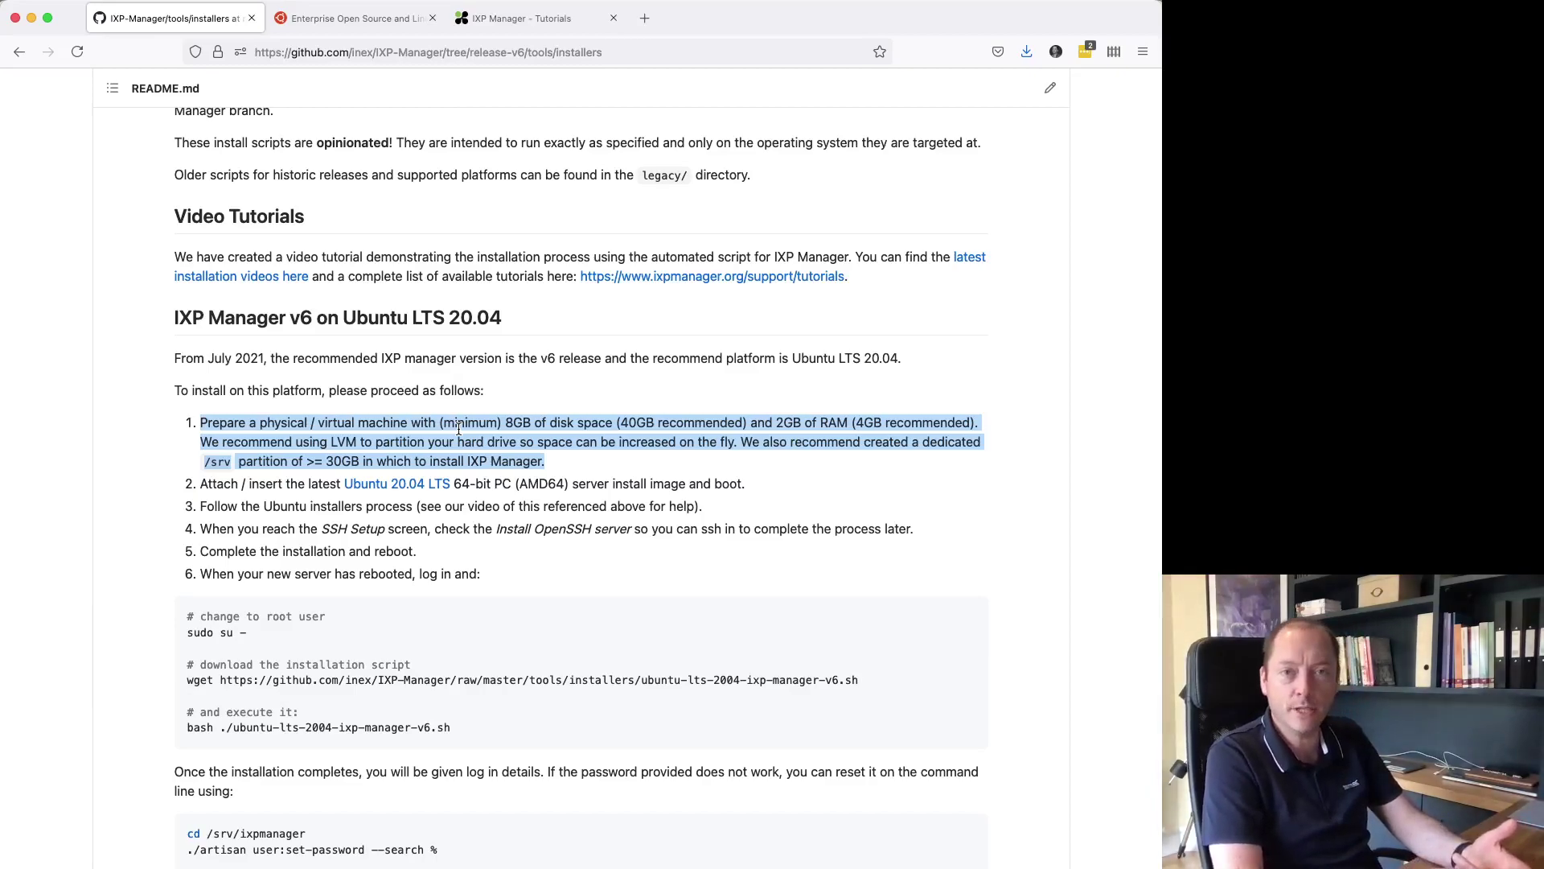
- Open the XCP-ng hypervisor website, xcp-ng.org, in a new browser tab
{"action": "key", "text": "super+t"}
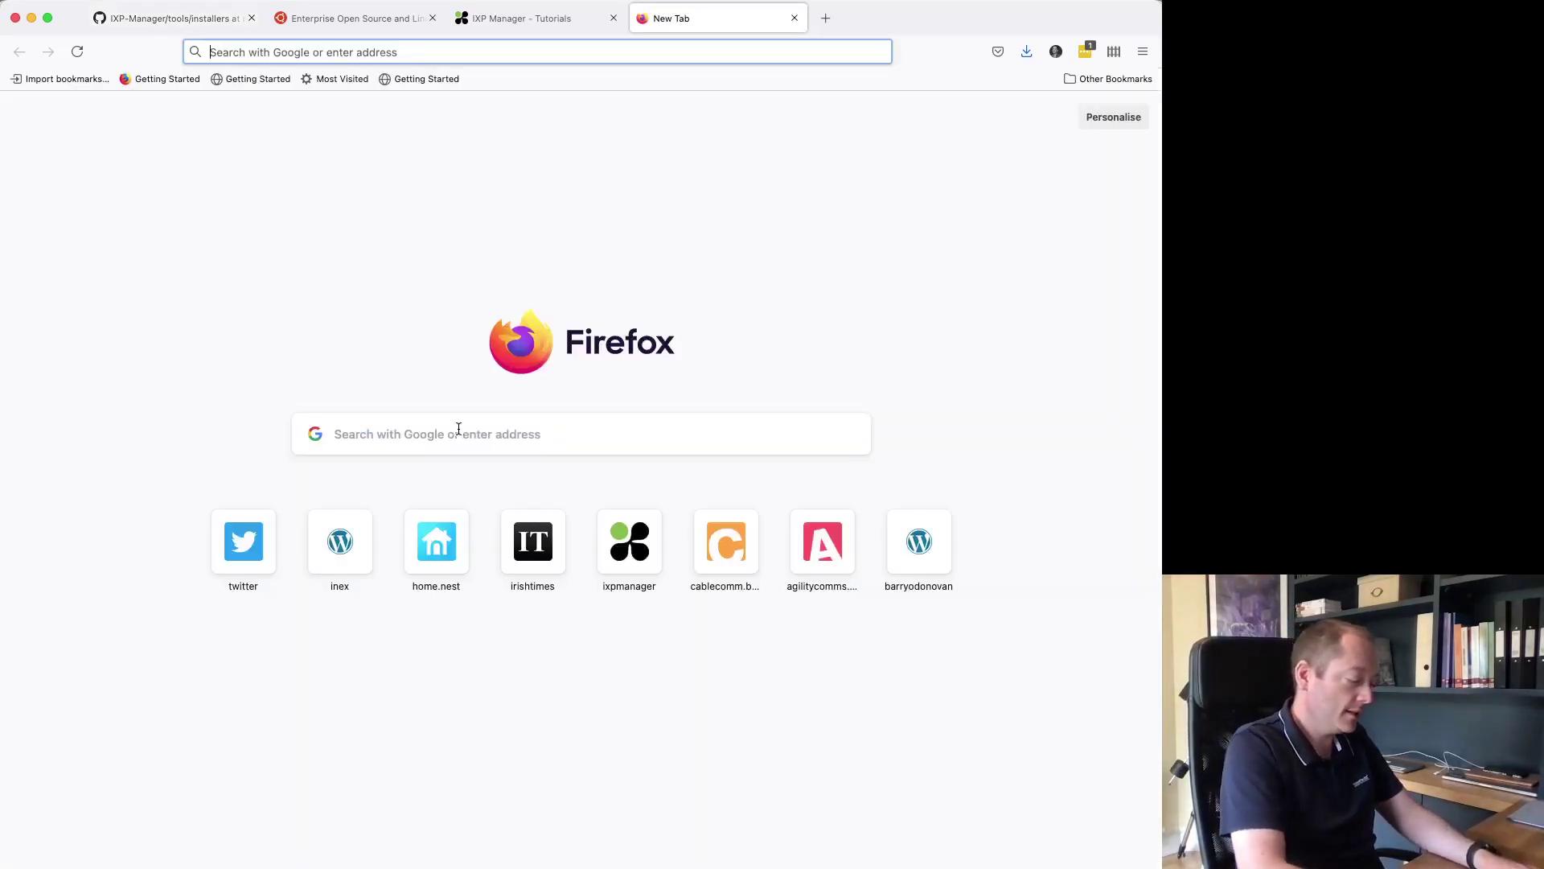
{"action": "type", "text": "cx"}
{"action": "key", "text": "BackSpace"}
{"action": "key", "text": "BackSpace"}
{"action": "type", "text": "xcp-ng"}
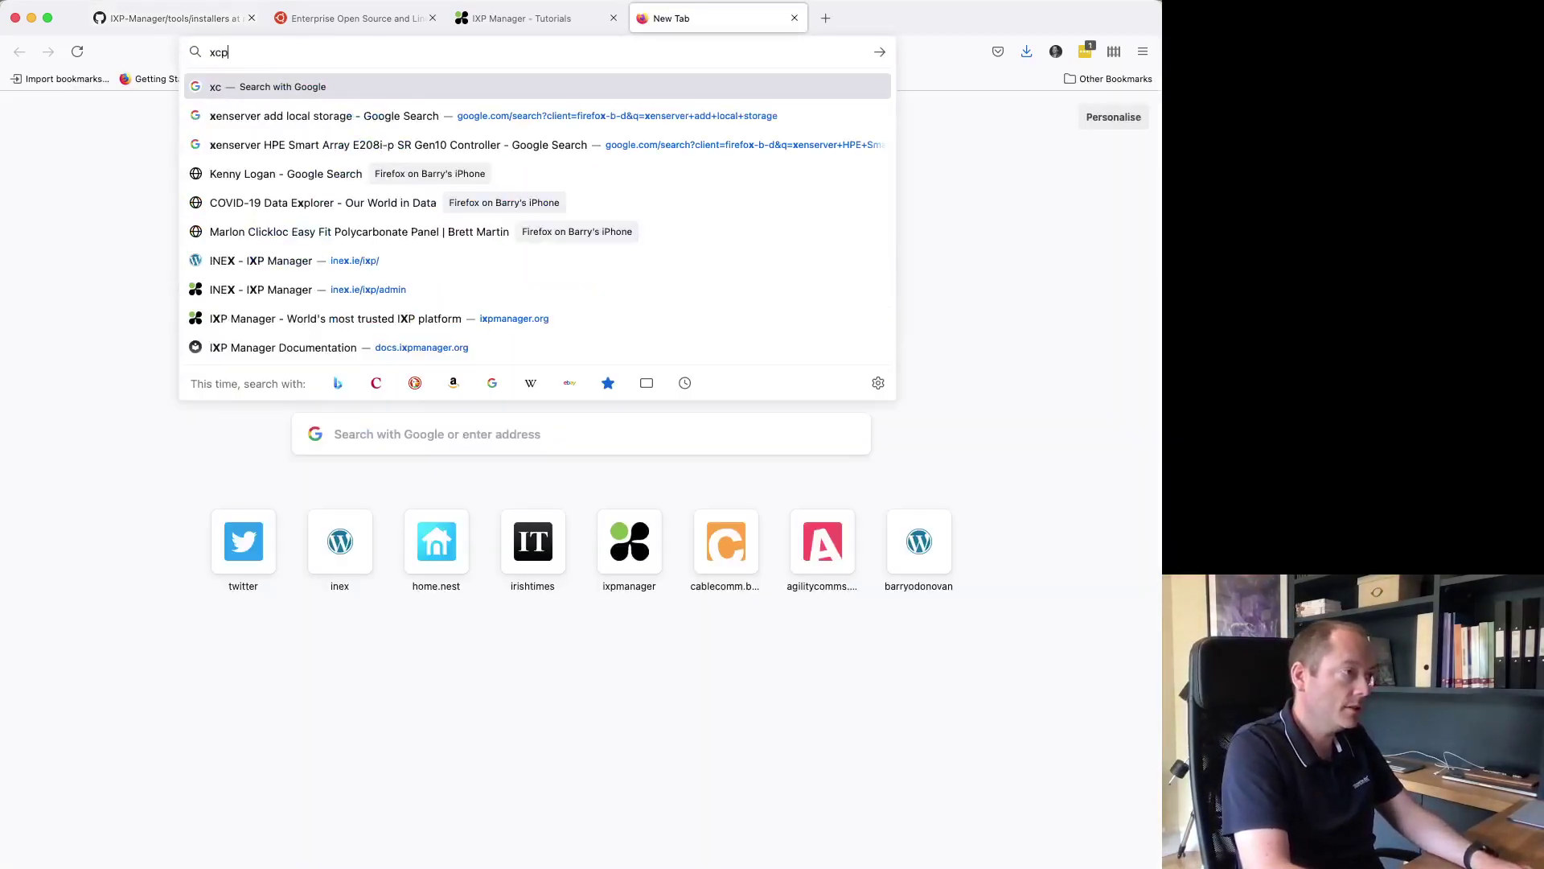
{"action": "key", "text": "Return"}
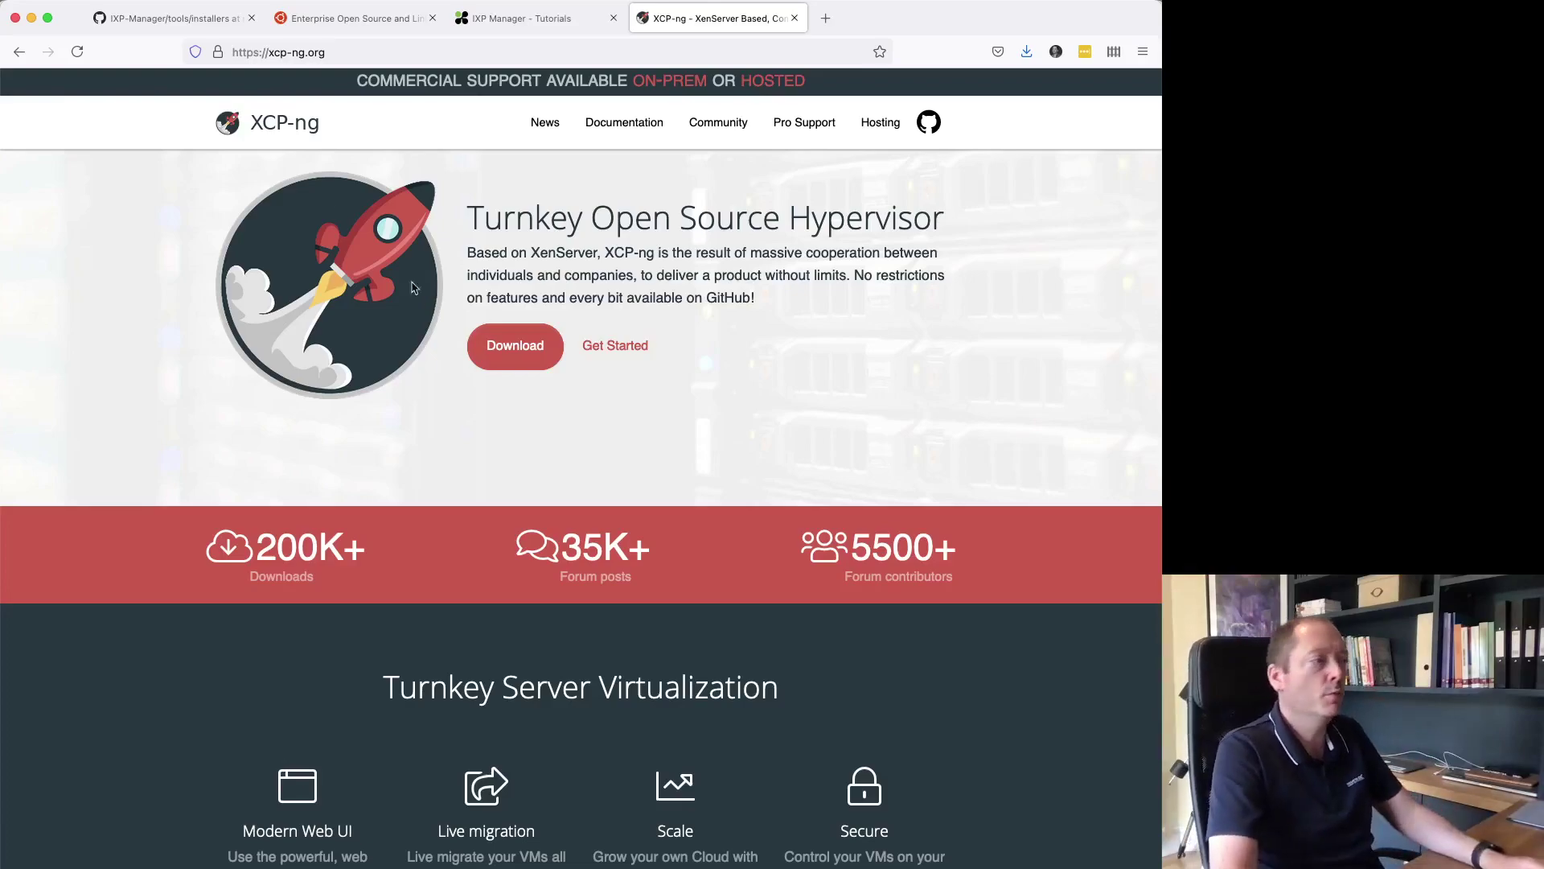
- Switch to VirtualBox and define a new virtual machine named ixpmanager-v6-install-demo with type Linux and version Ubuntu (64-bit)
{"action": "key", "text": "super+Tab"}
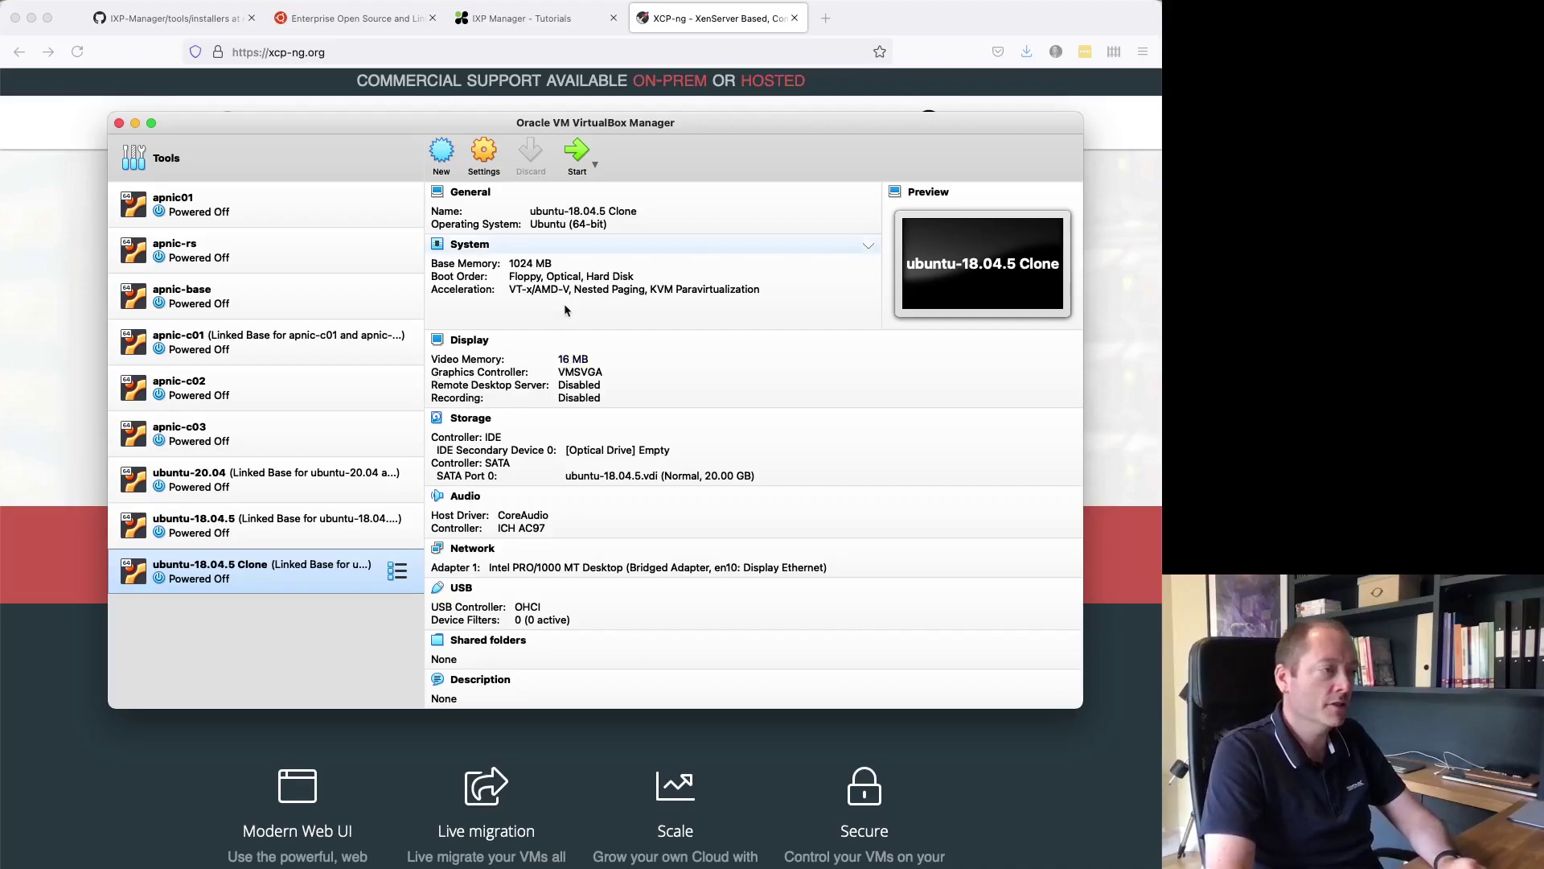
{"action": "left_click", "coordinate": [443, 157]}
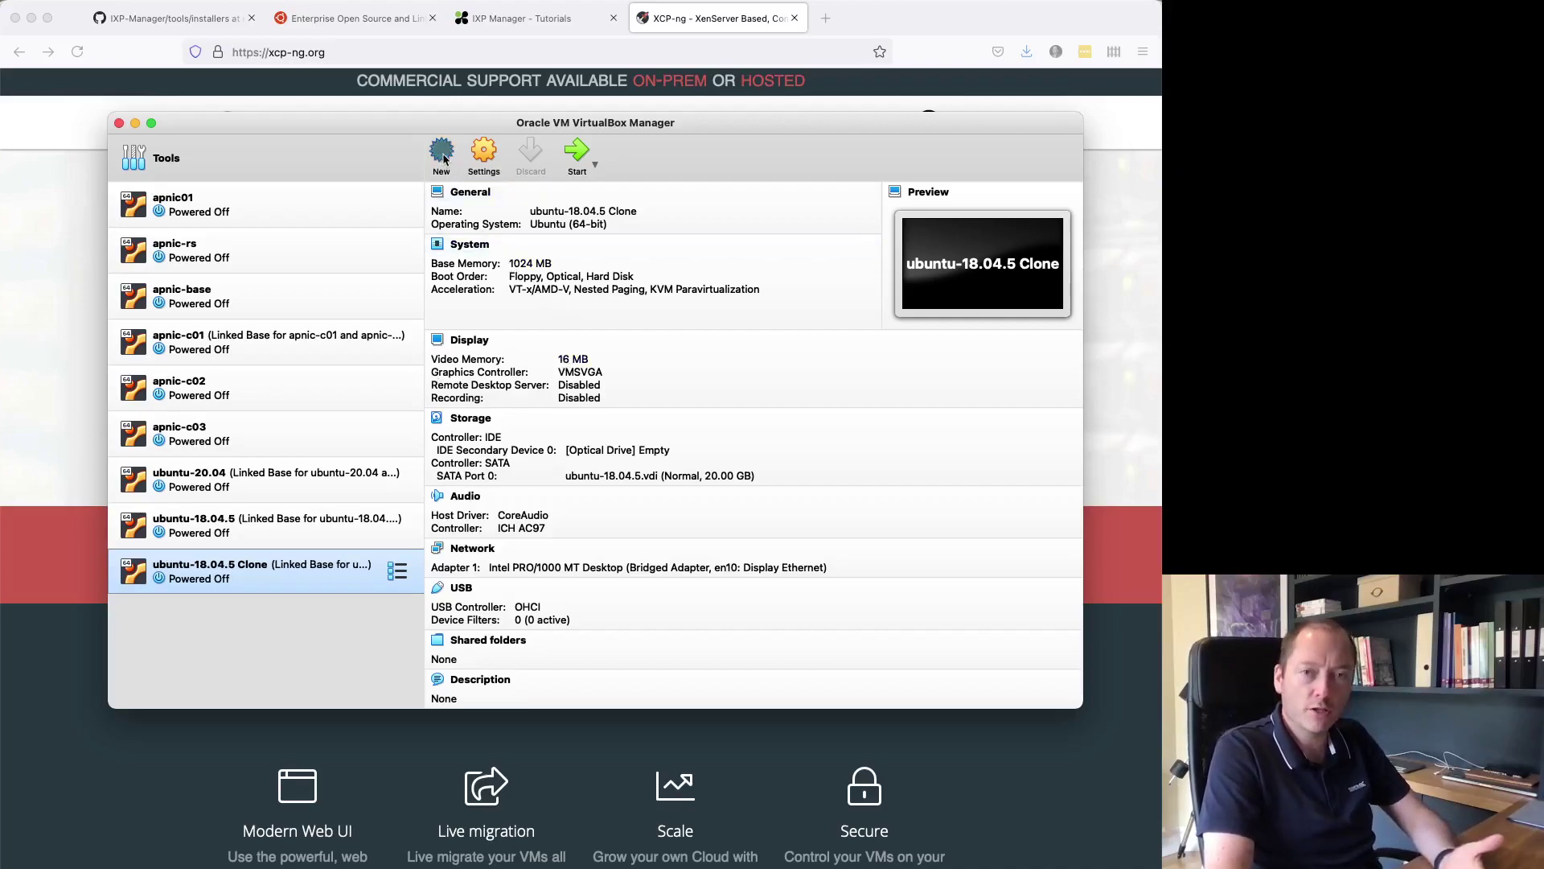
{"action": "type", "text": "ixpm"}
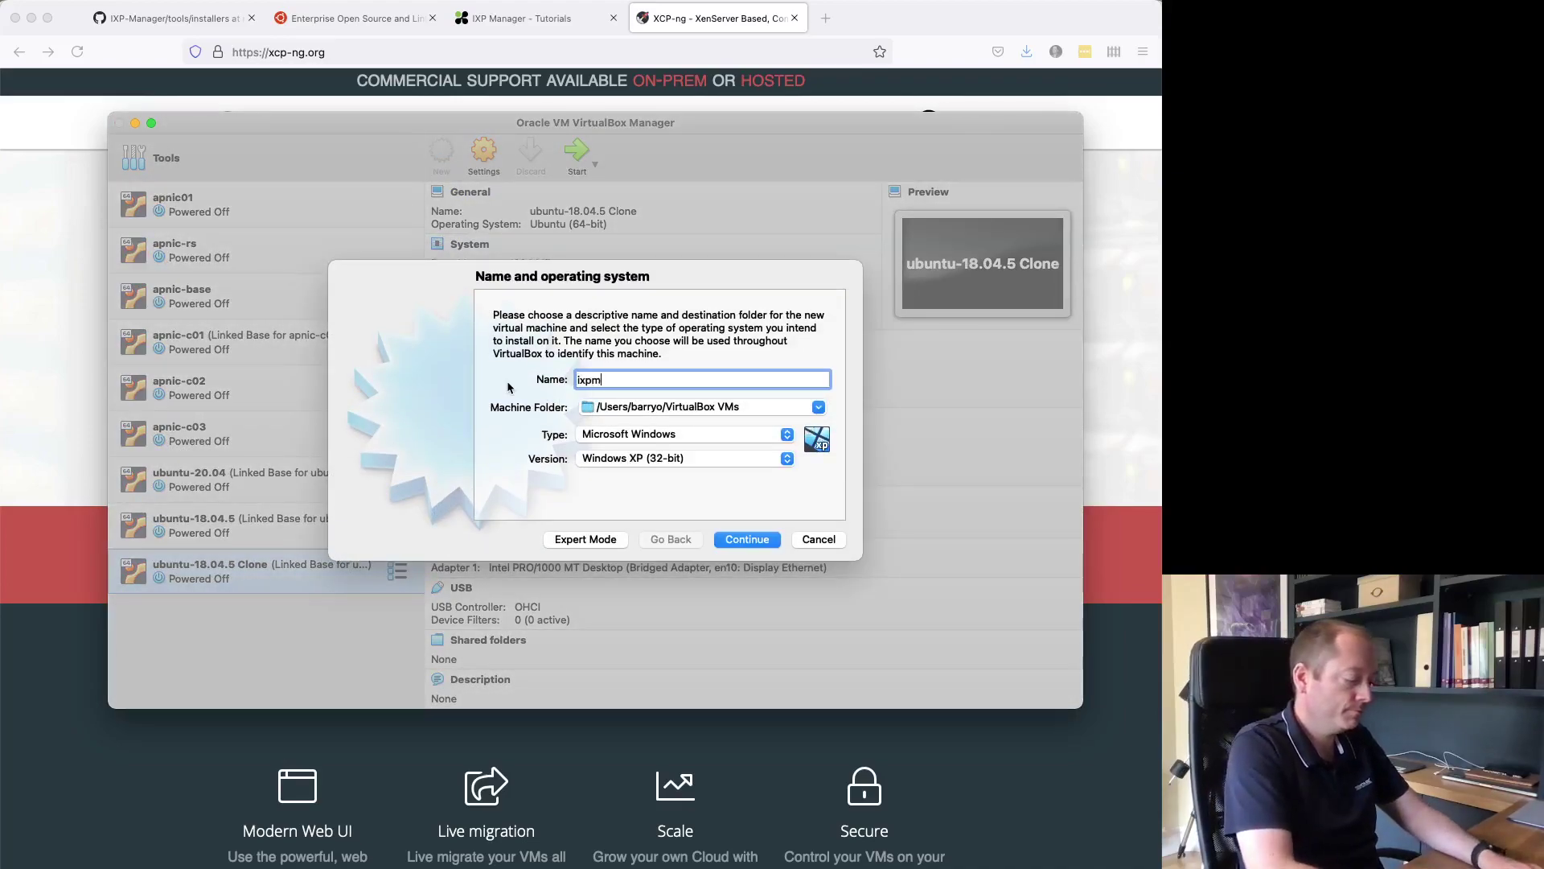
{"action": "type", "text": "anager-v6"}
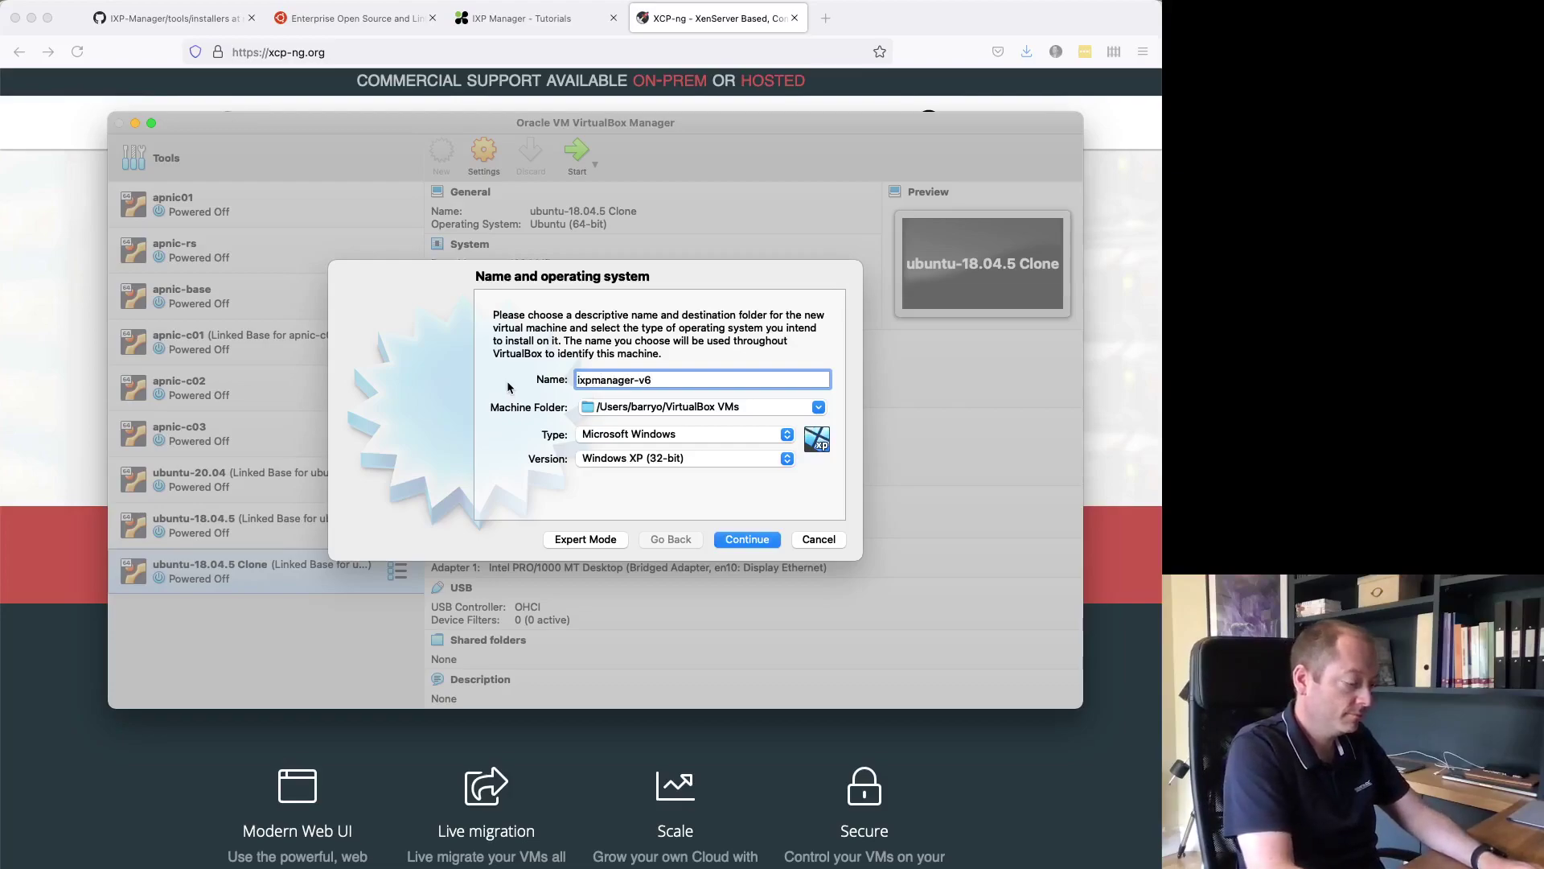
{"action": "type", "text": "-instal-demol"}
{"action": "left_click", "coordinate": [608, 438]}
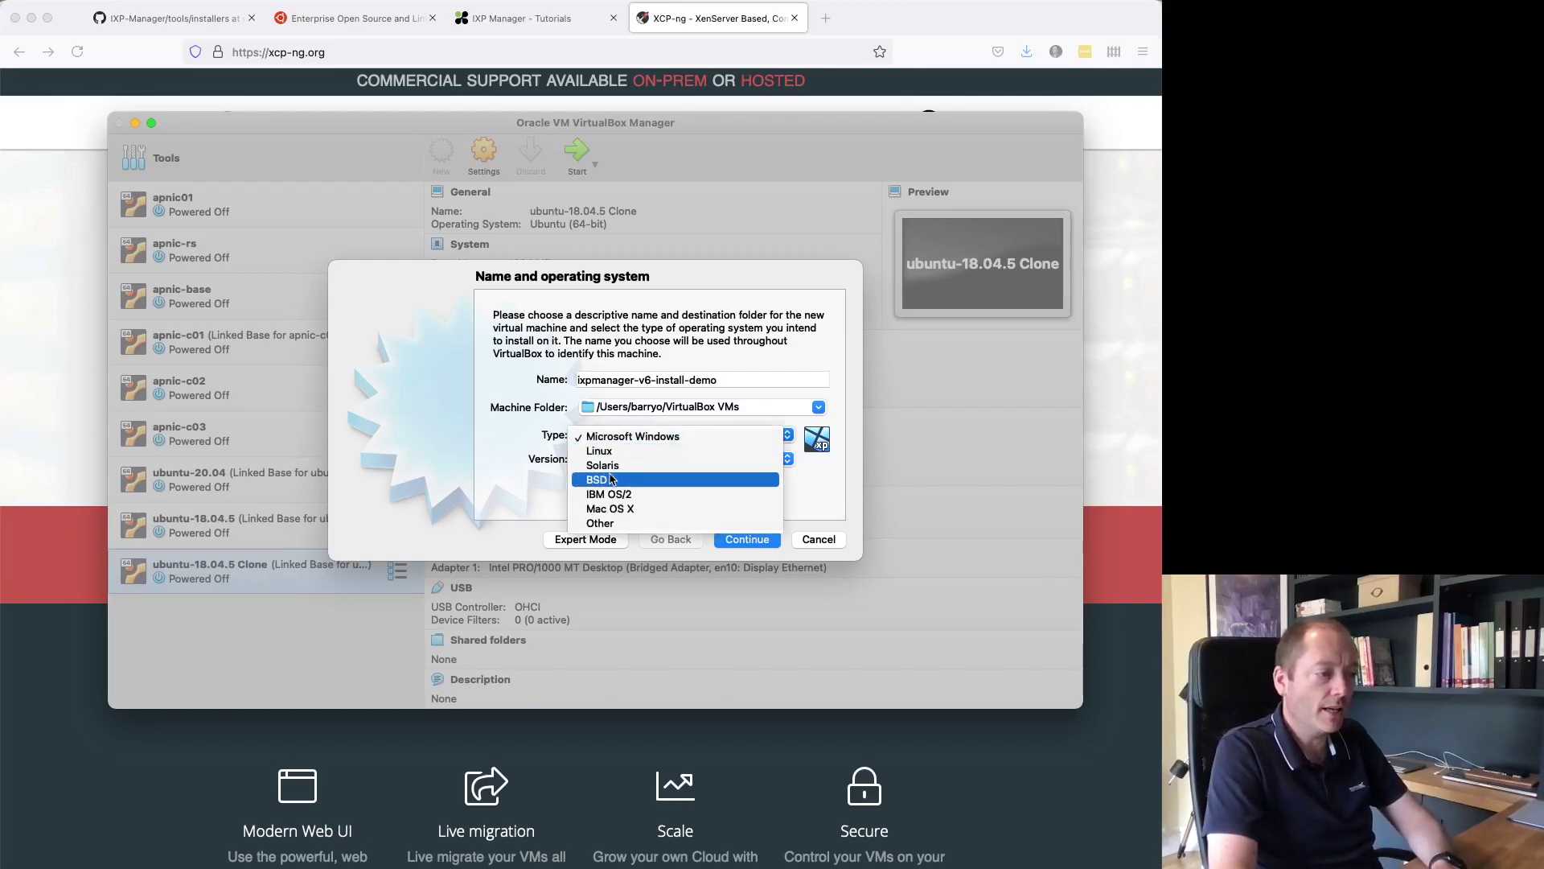
{"action": "left_click", "coordinate": [629, 452]}
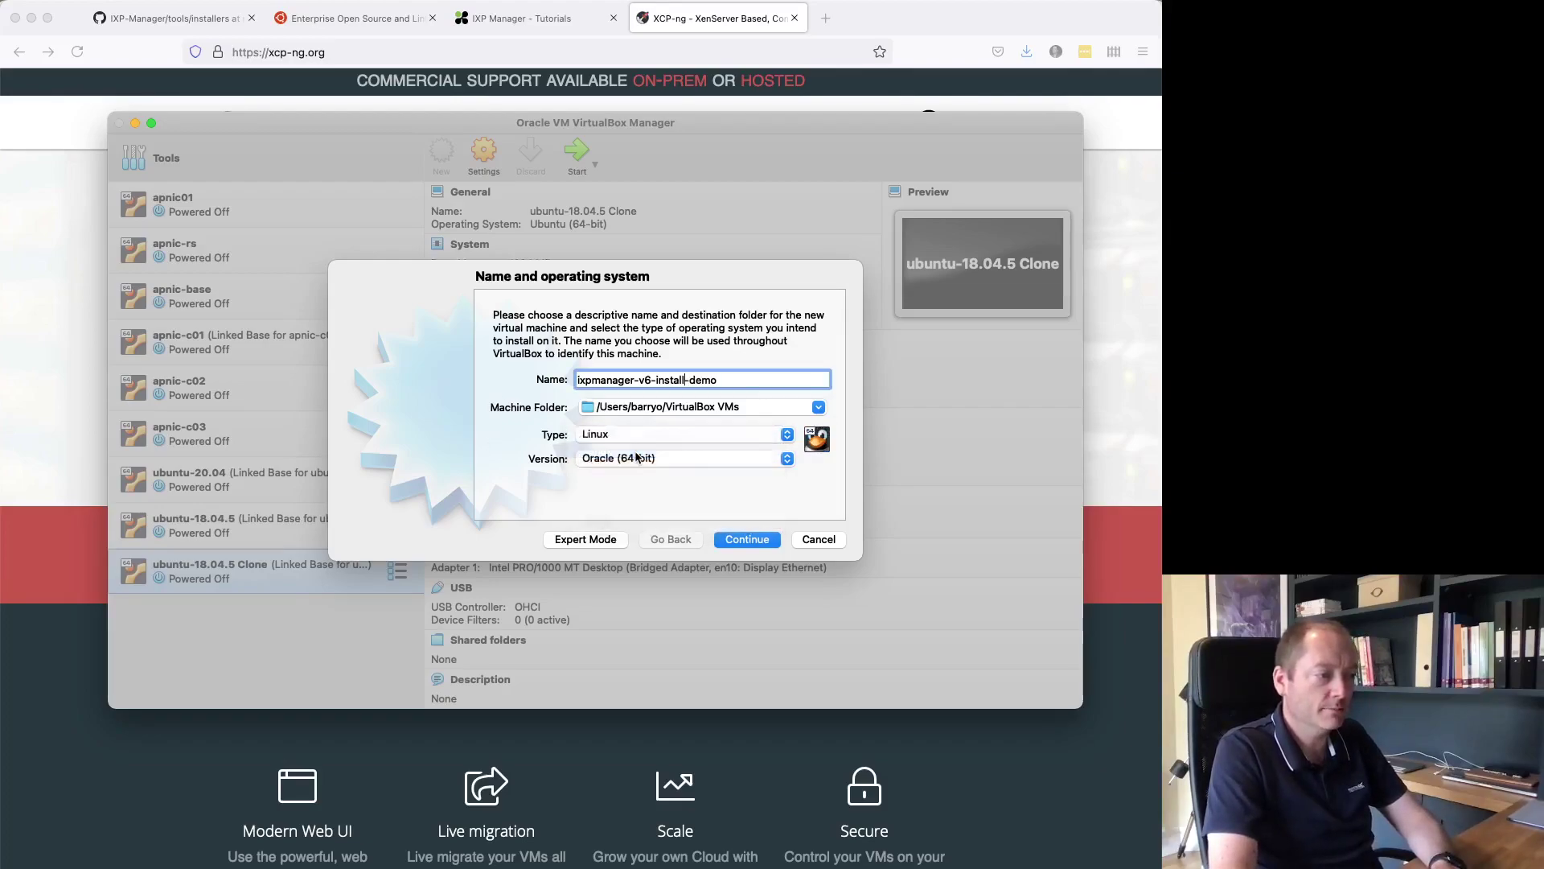
{"action": "left_click", "coordinate": [637, 459]}
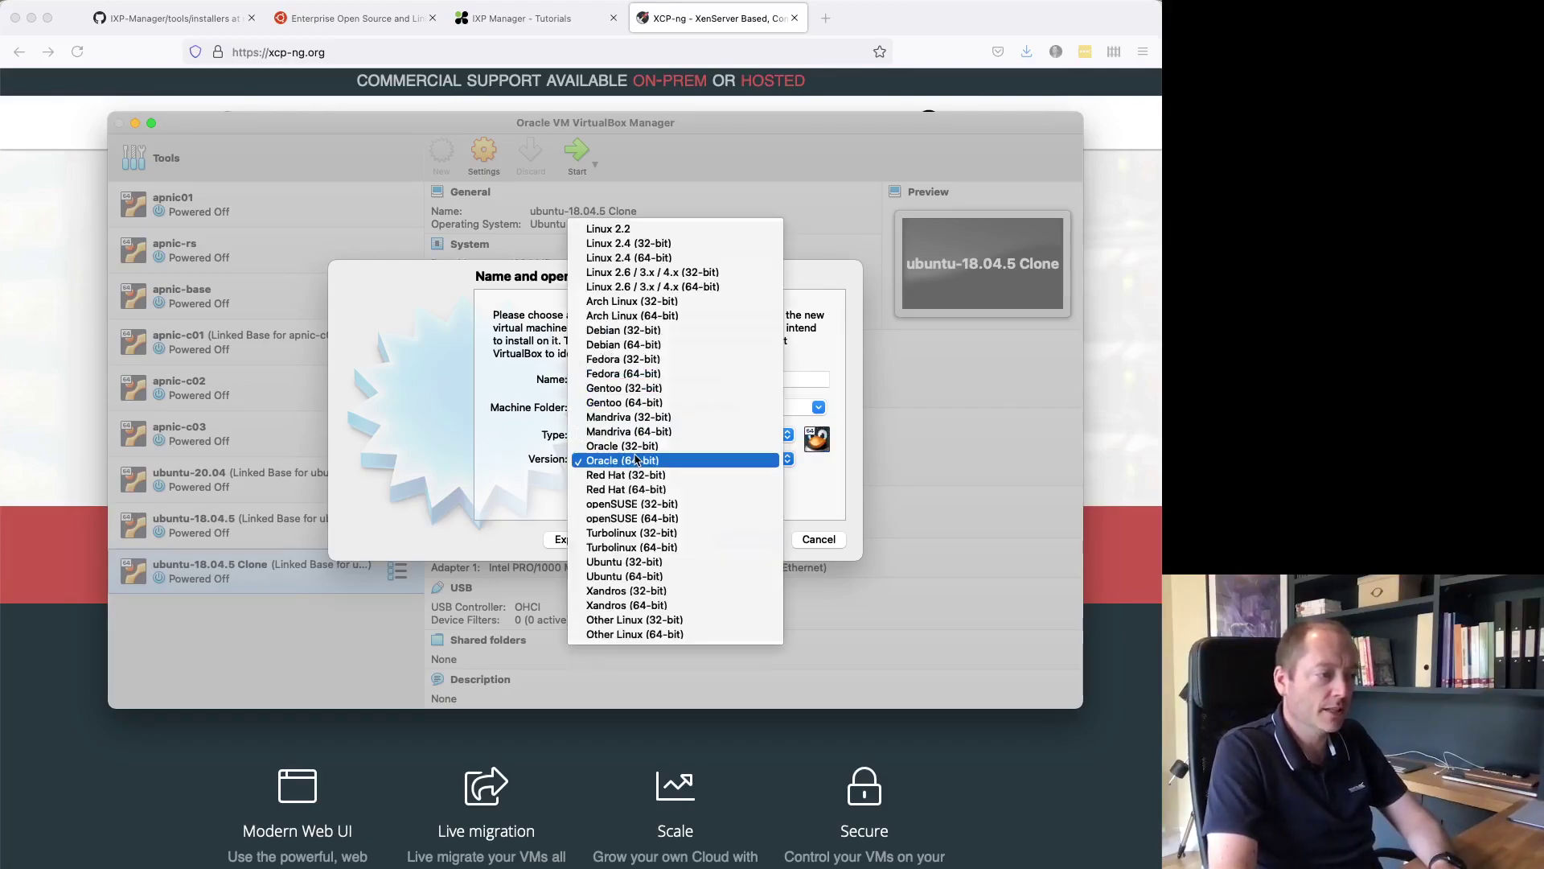
{"action": "left_click", "coordinate": [635, 577]}
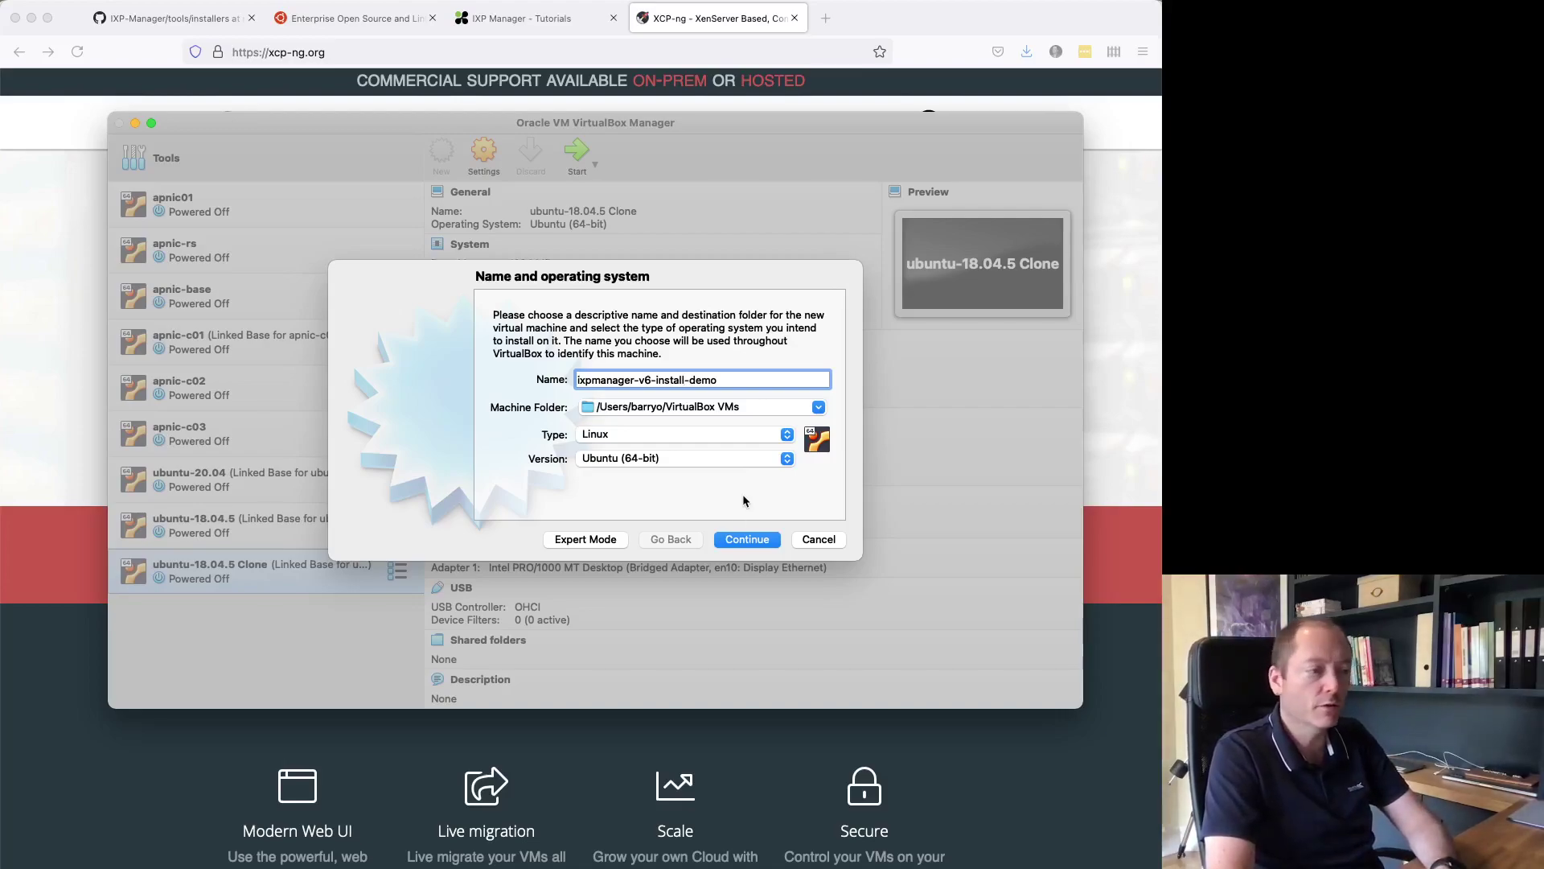
{"action": "left_click", "coordinate": [734, 545]}
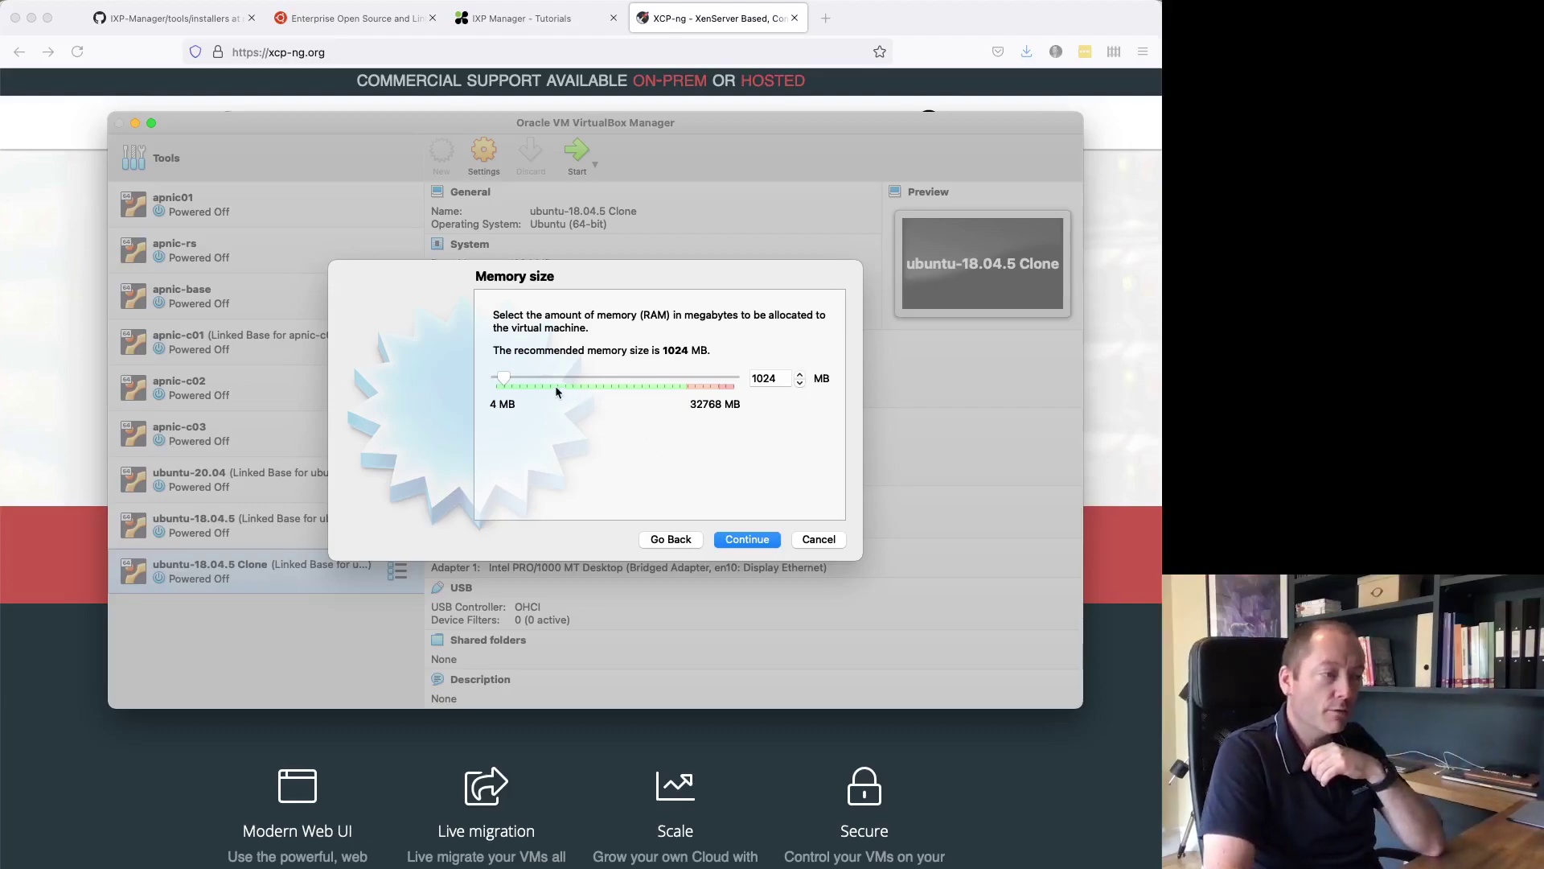
- Try 4096 MB of memory for the virtual machine, then settle on 1024 MB and proceed to the hard disk options
{"action": "left_click_drag", "start_coordinate": [506, 381], "coordinate": [531, 381]}
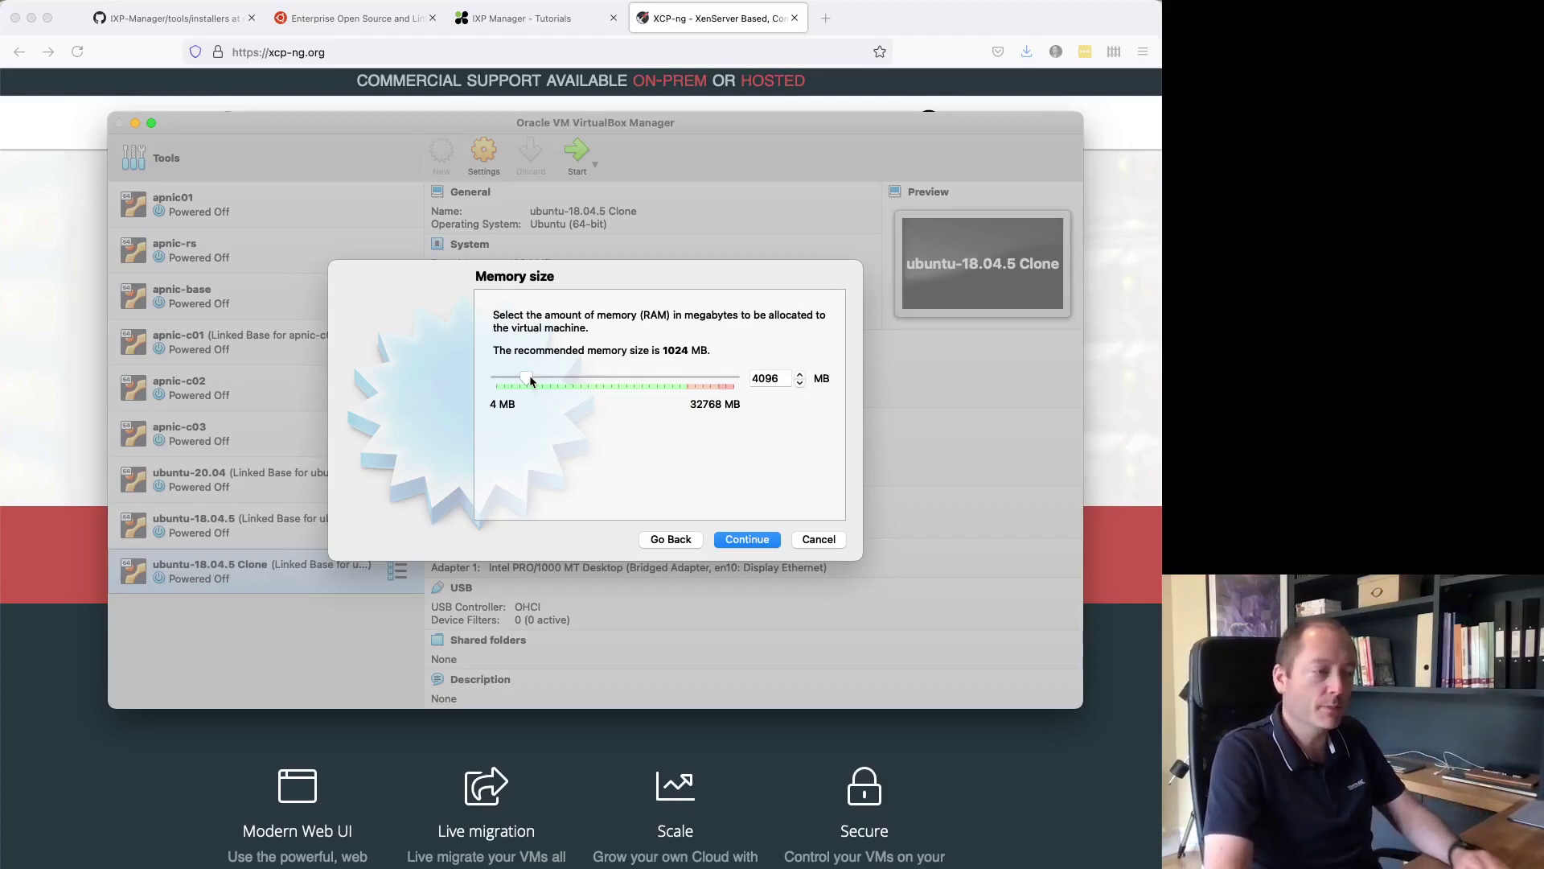
{"action": "left_click_drag", "start_coordinate": [530, 378], "coordinate": [508, 381]}
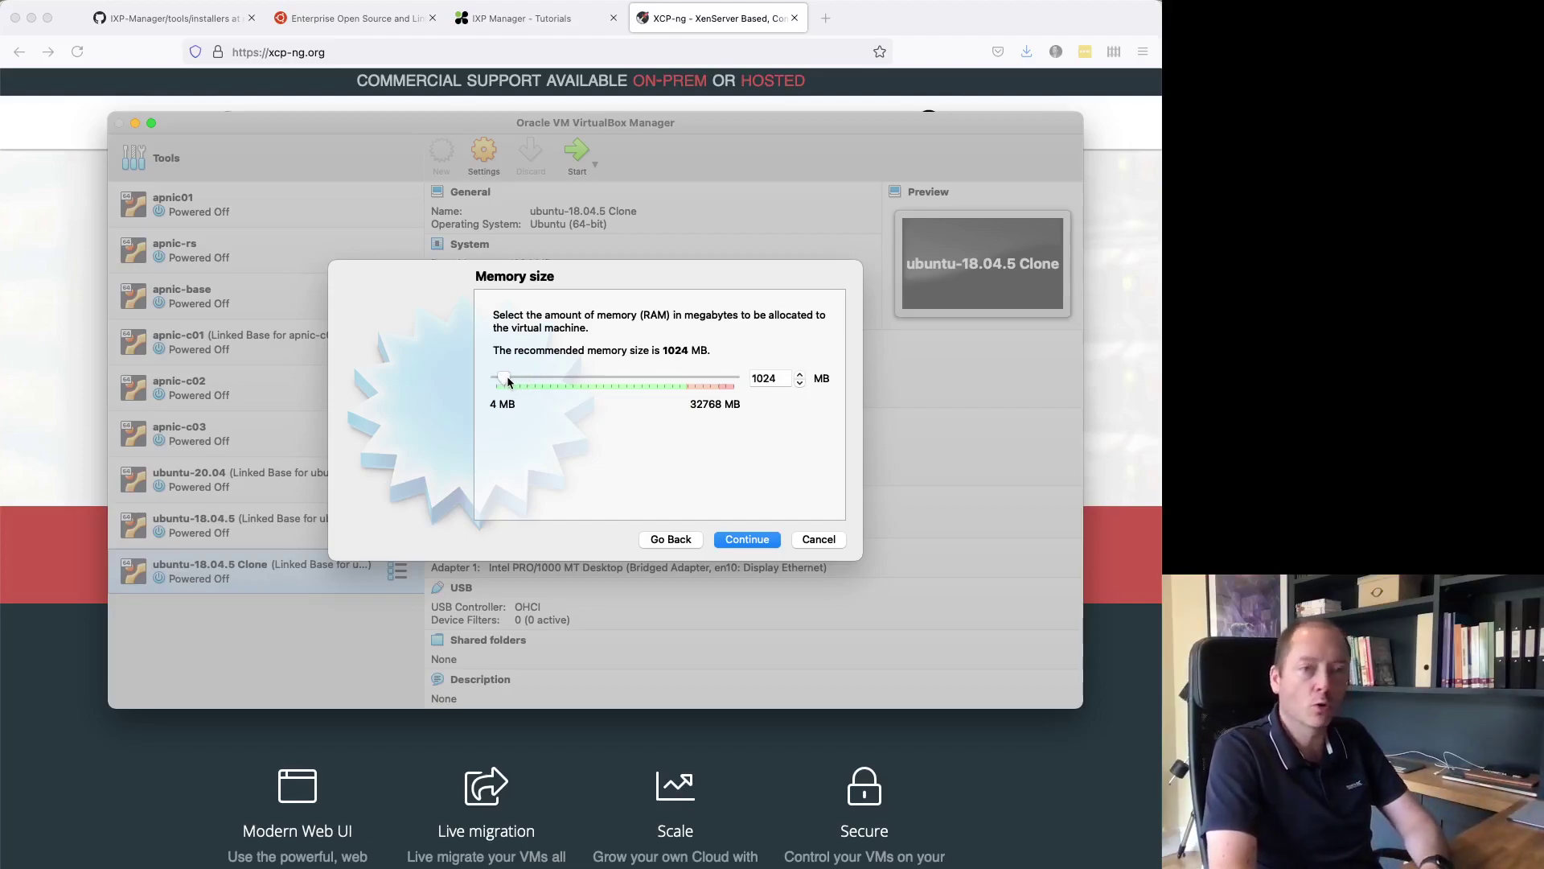
{"action": "left_click", "coordinate": [748, 540]}
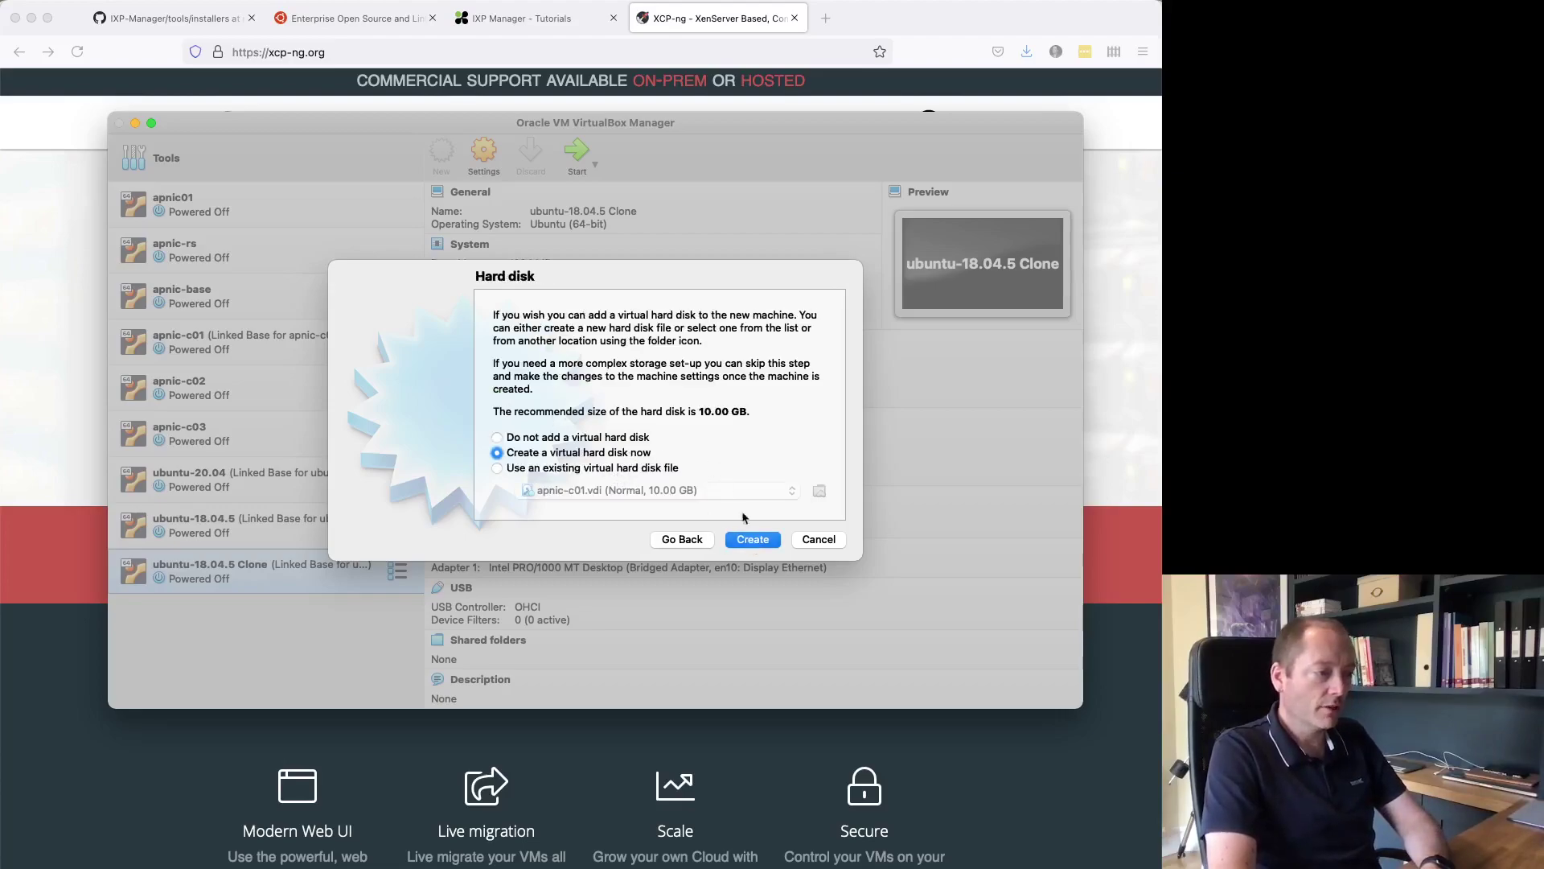
- Create the virtual machine with a new dynamically allocated 40 GB virtual hard disk
{"action": "left_click", "coordinate": [755, 541]}
{"action": "left_click", "coordinate": [772, 564]}
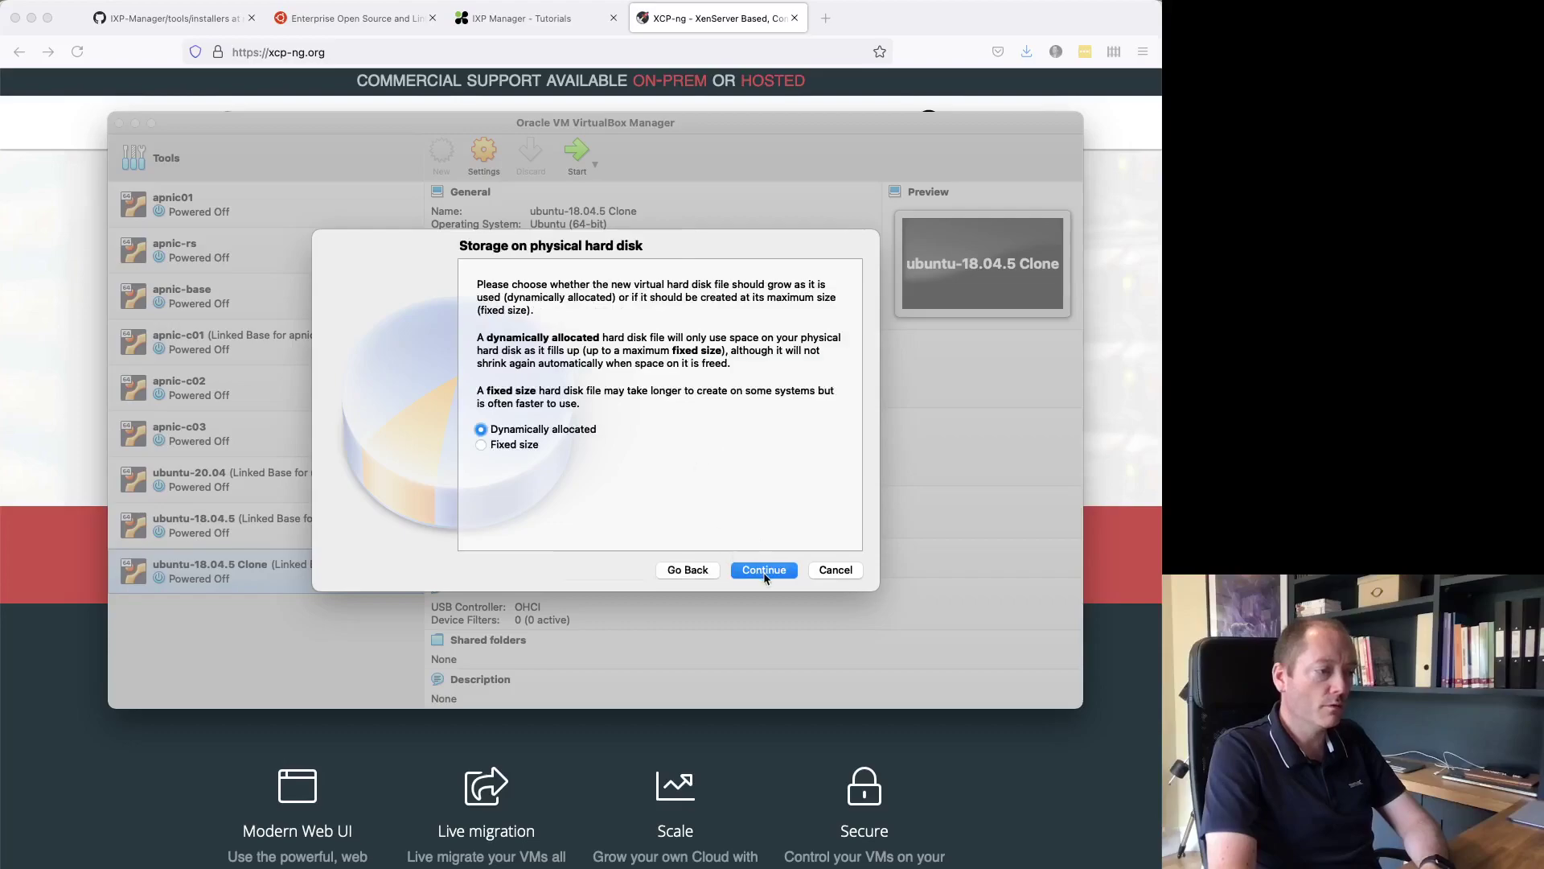
{"action": "left_click", "coordinate": [764, 570]}
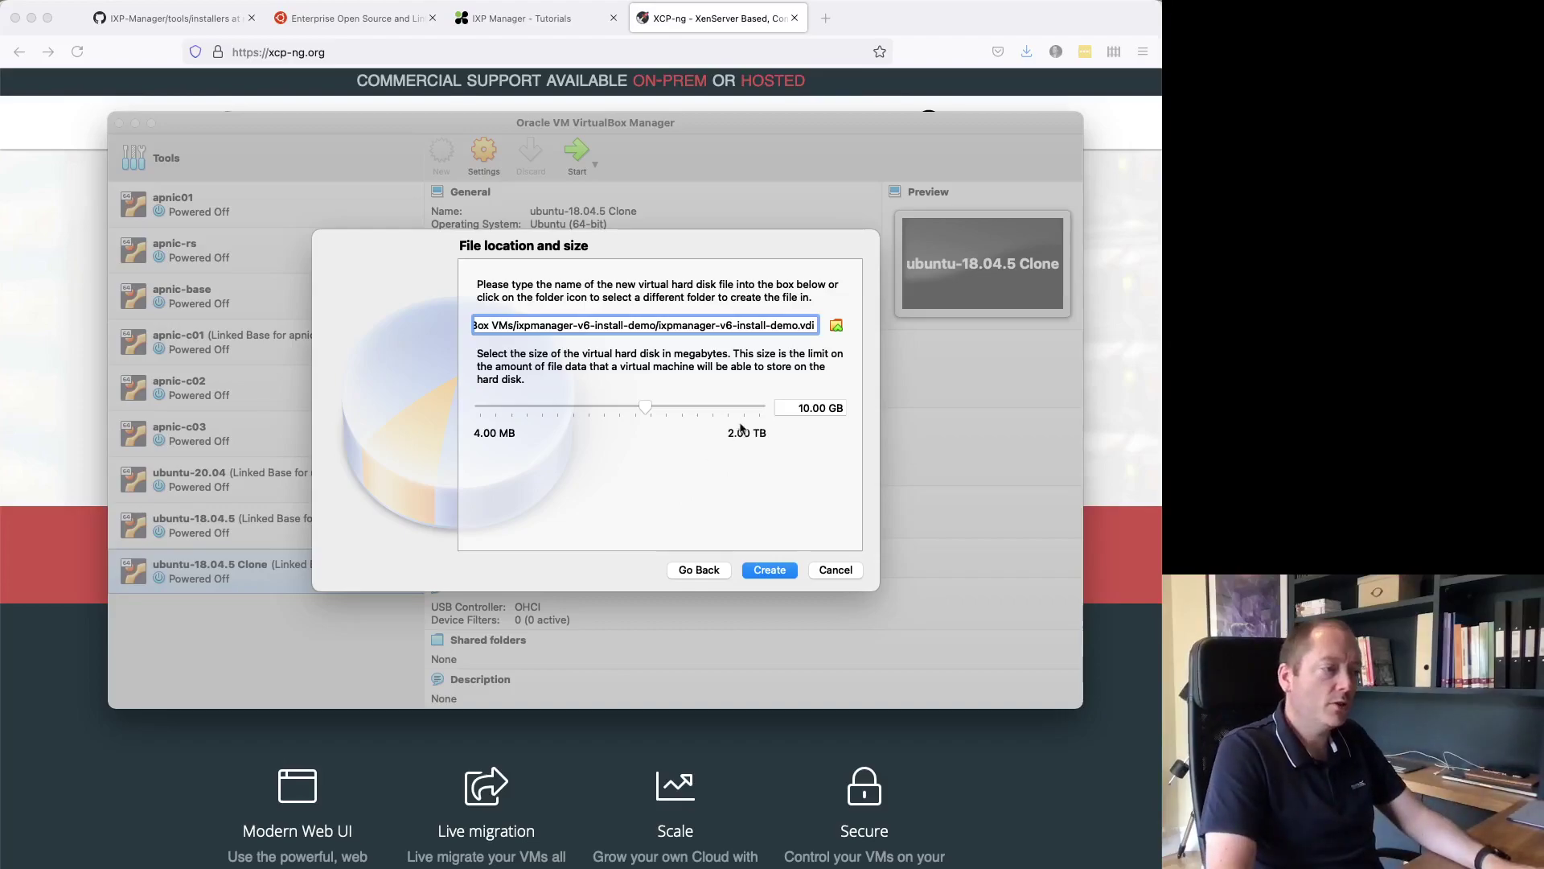
{"action": "left_click", "coordinate": [786, 408]}
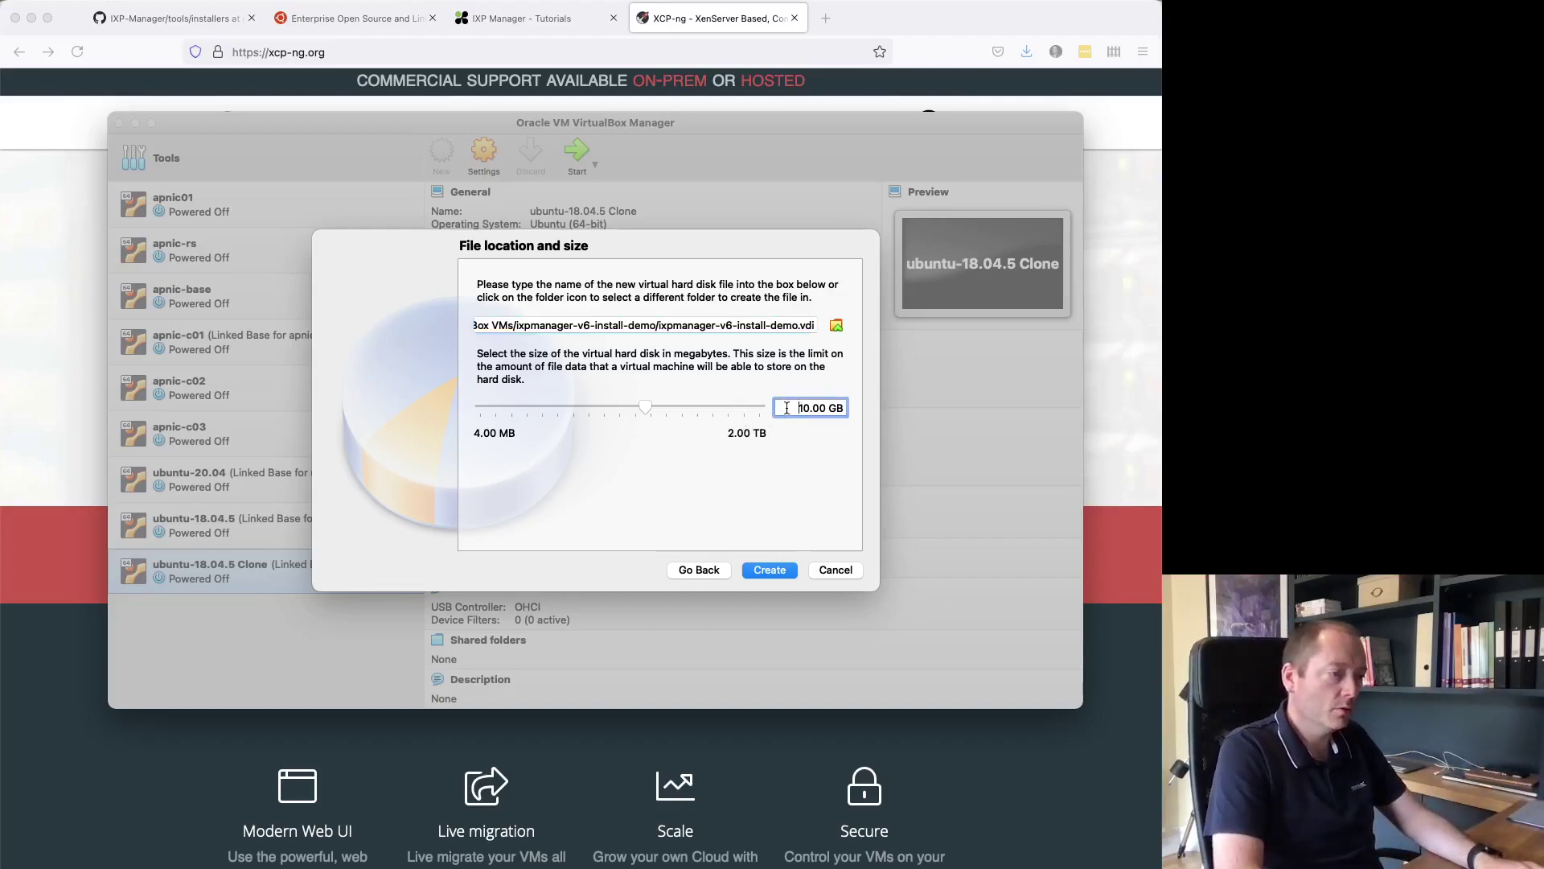
{"action": "key", "text": "Delete"}
{"action": "type", "text": "4"}
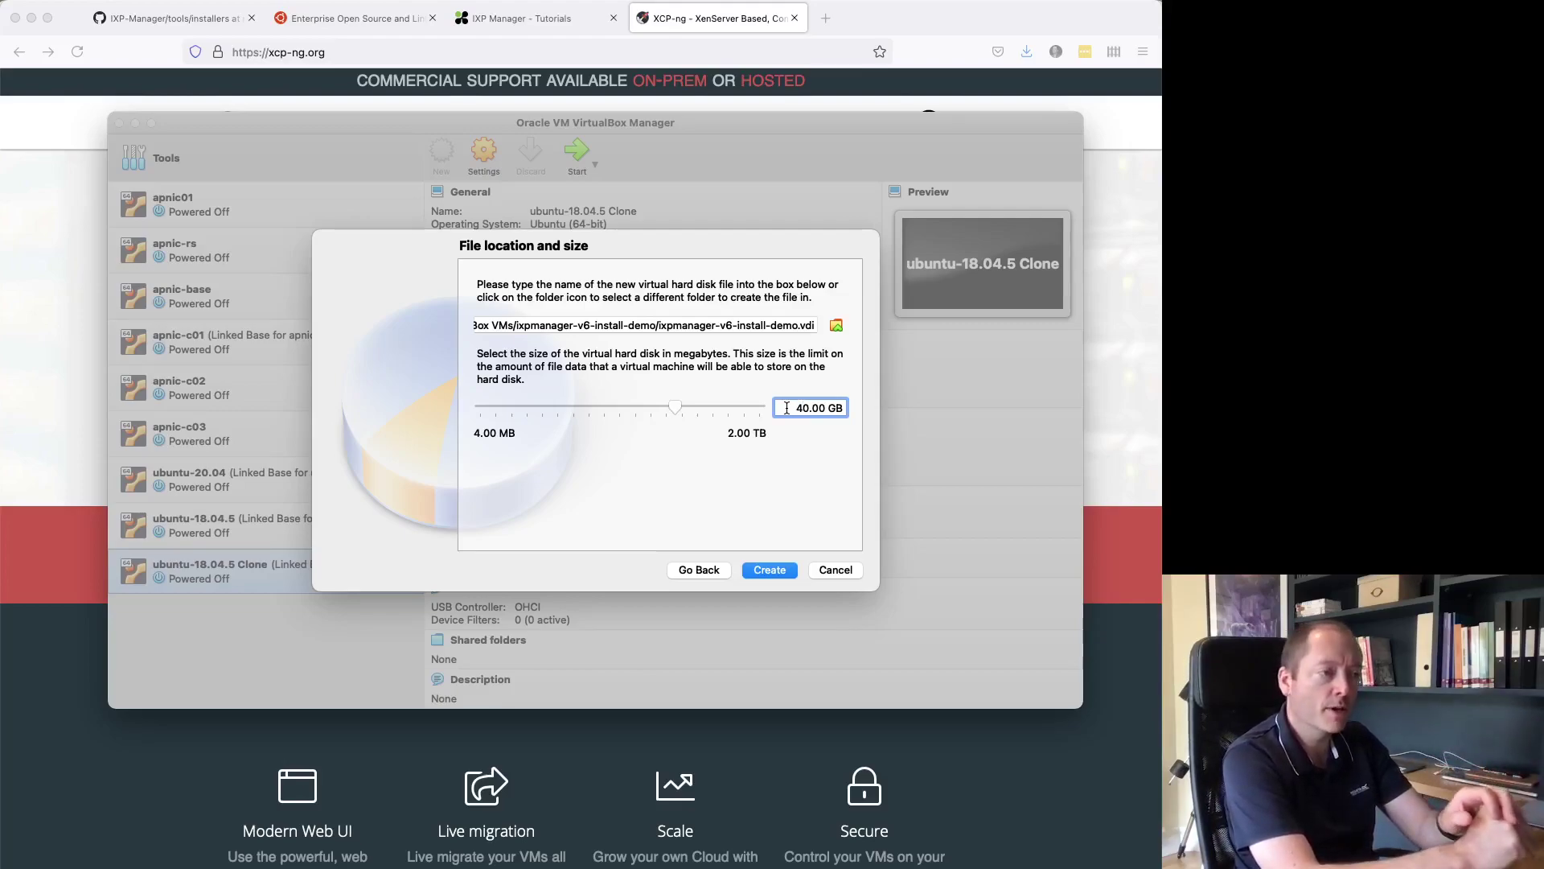
{"action": "left_click", "coordinate": [780, 569]}
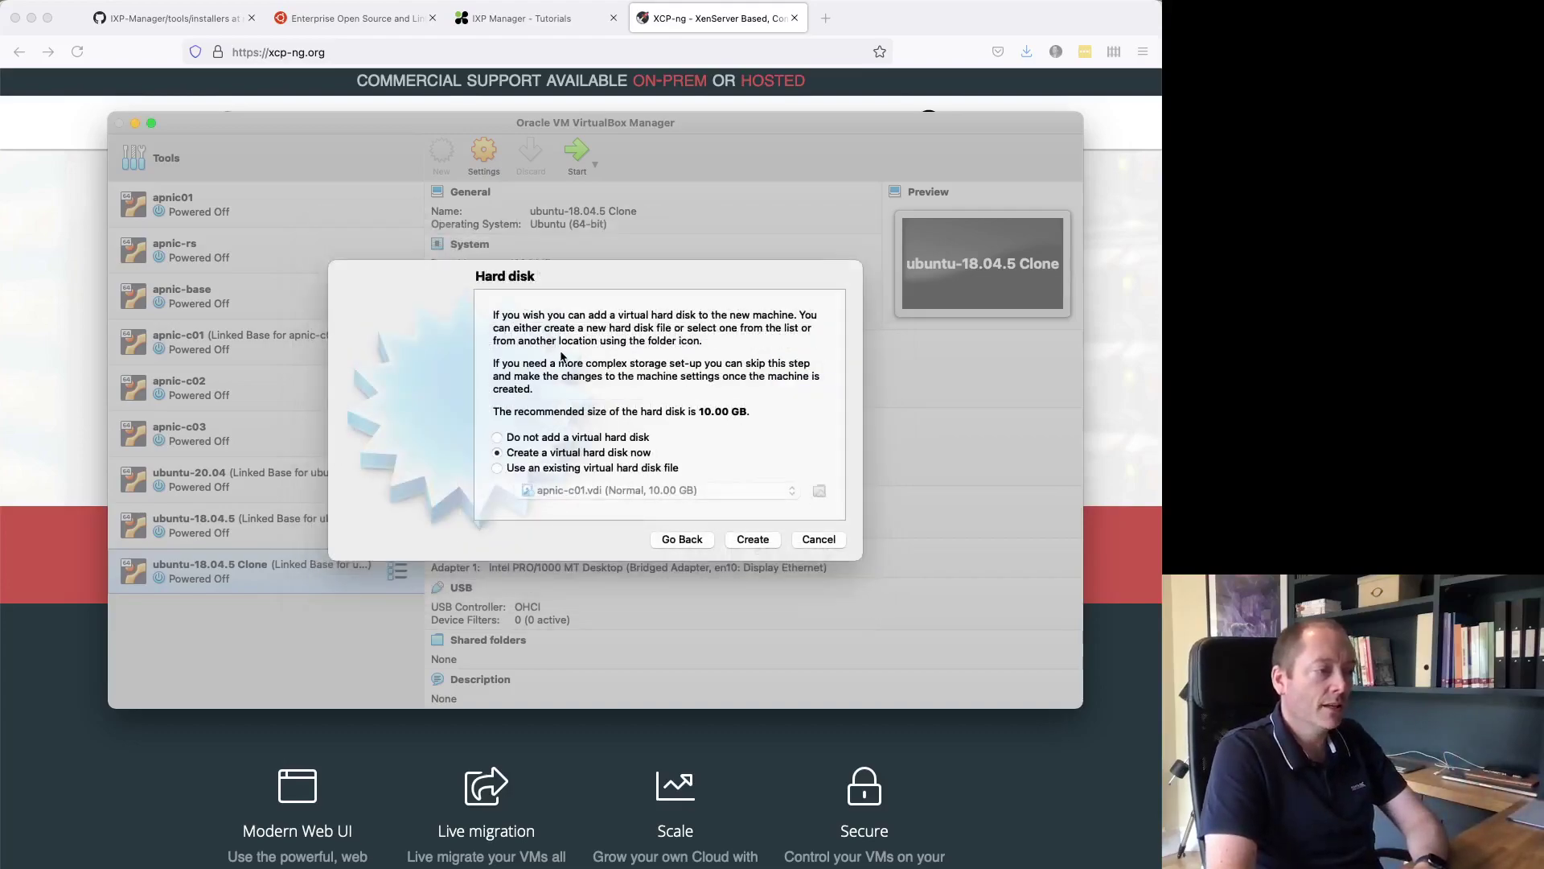
{"action": "left_click", "coordinate": [755, 540]}
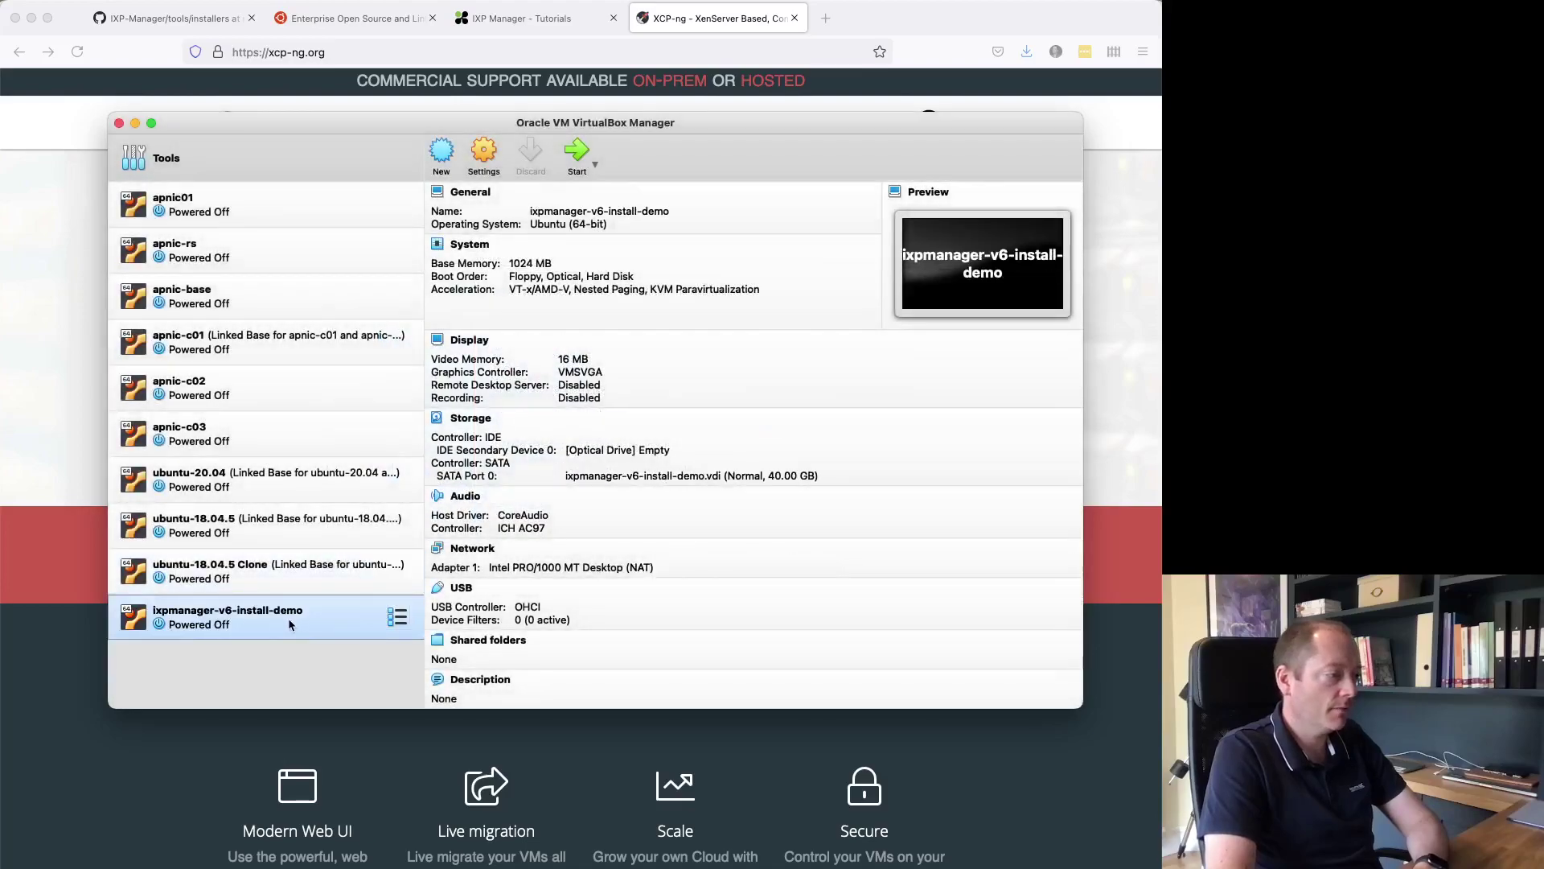
- Open the settings of ixpmanager-v6-install-demo and select the empty optical drive under the IDE storage controller
{"action": "left_click", "coordinate": [484, 153]}
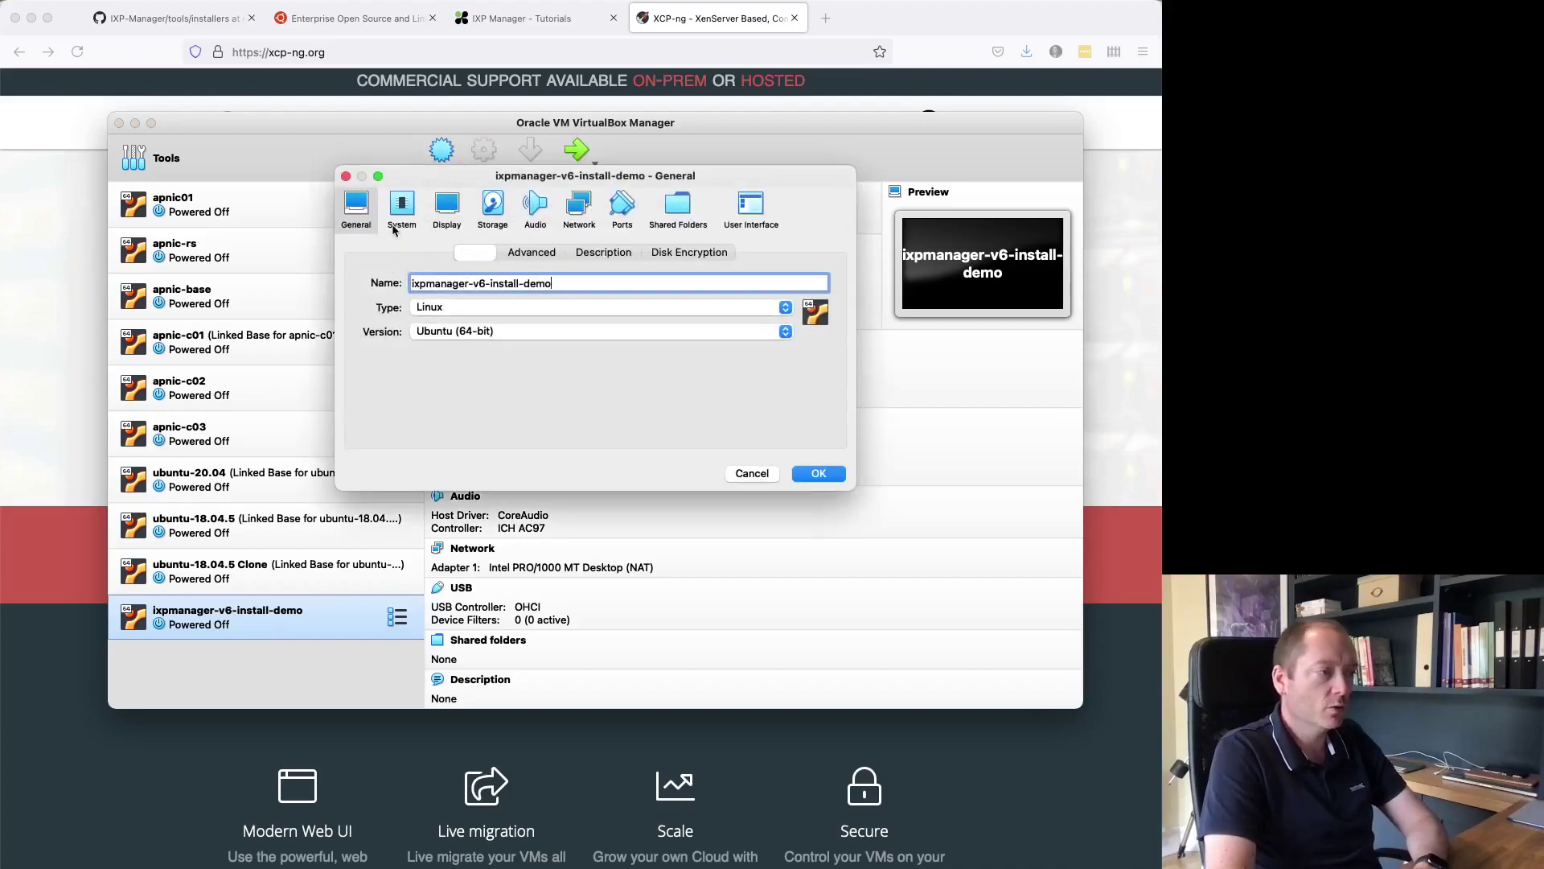
{"action": "left_click", "coordinate": [400, 208]}
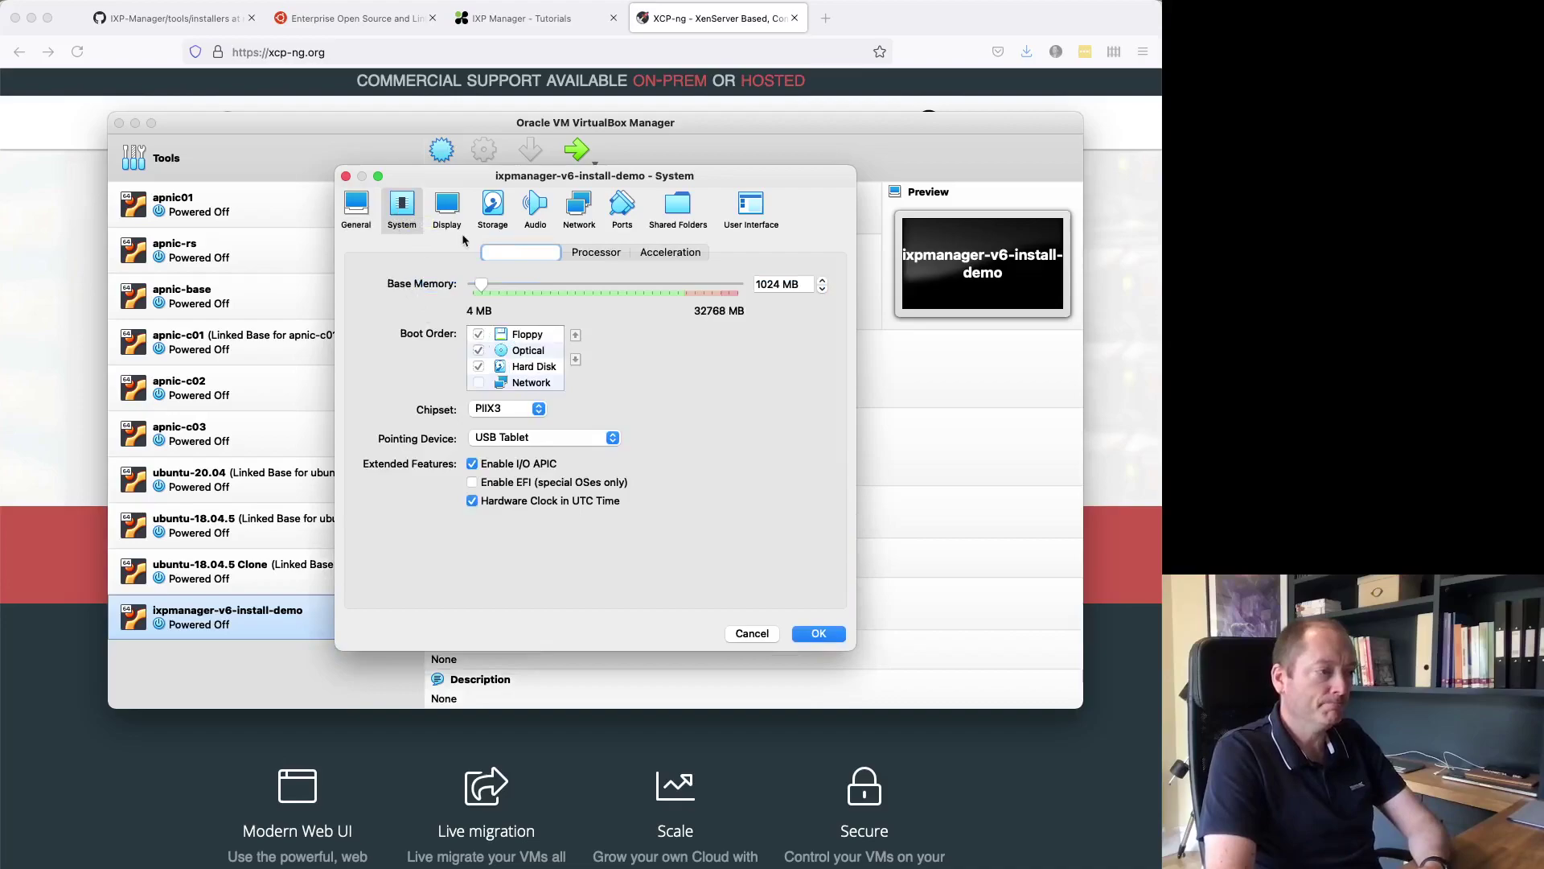
{"action": "left_click", "coordinate": [449, 206]}
{"action": "left_click", "coordinate": [493, 206]}
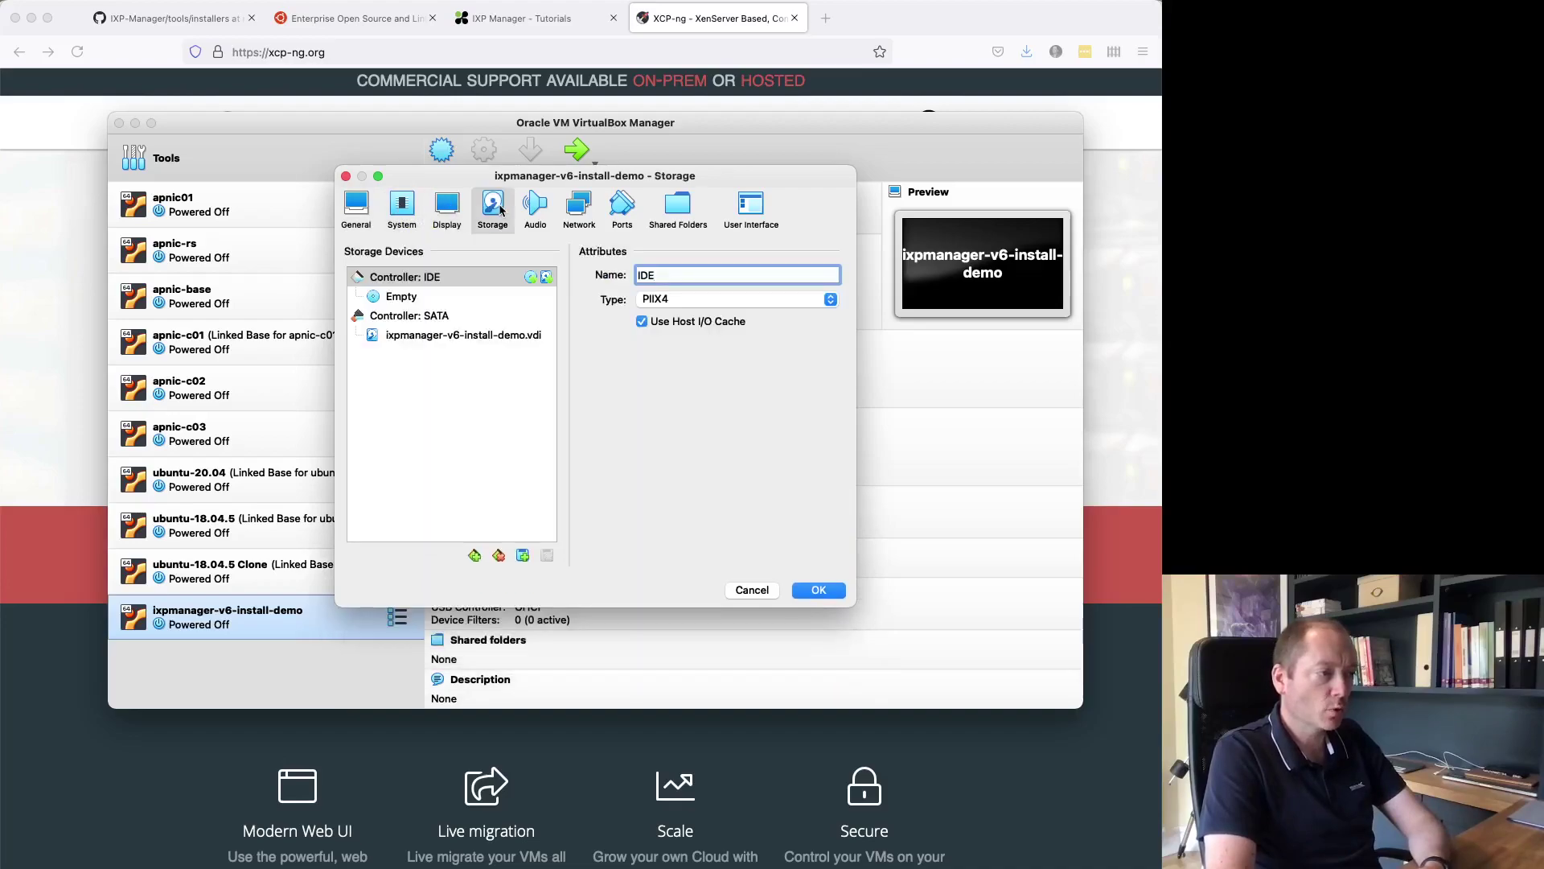
{"action": "left_click", "coordinate": [478, 297]}
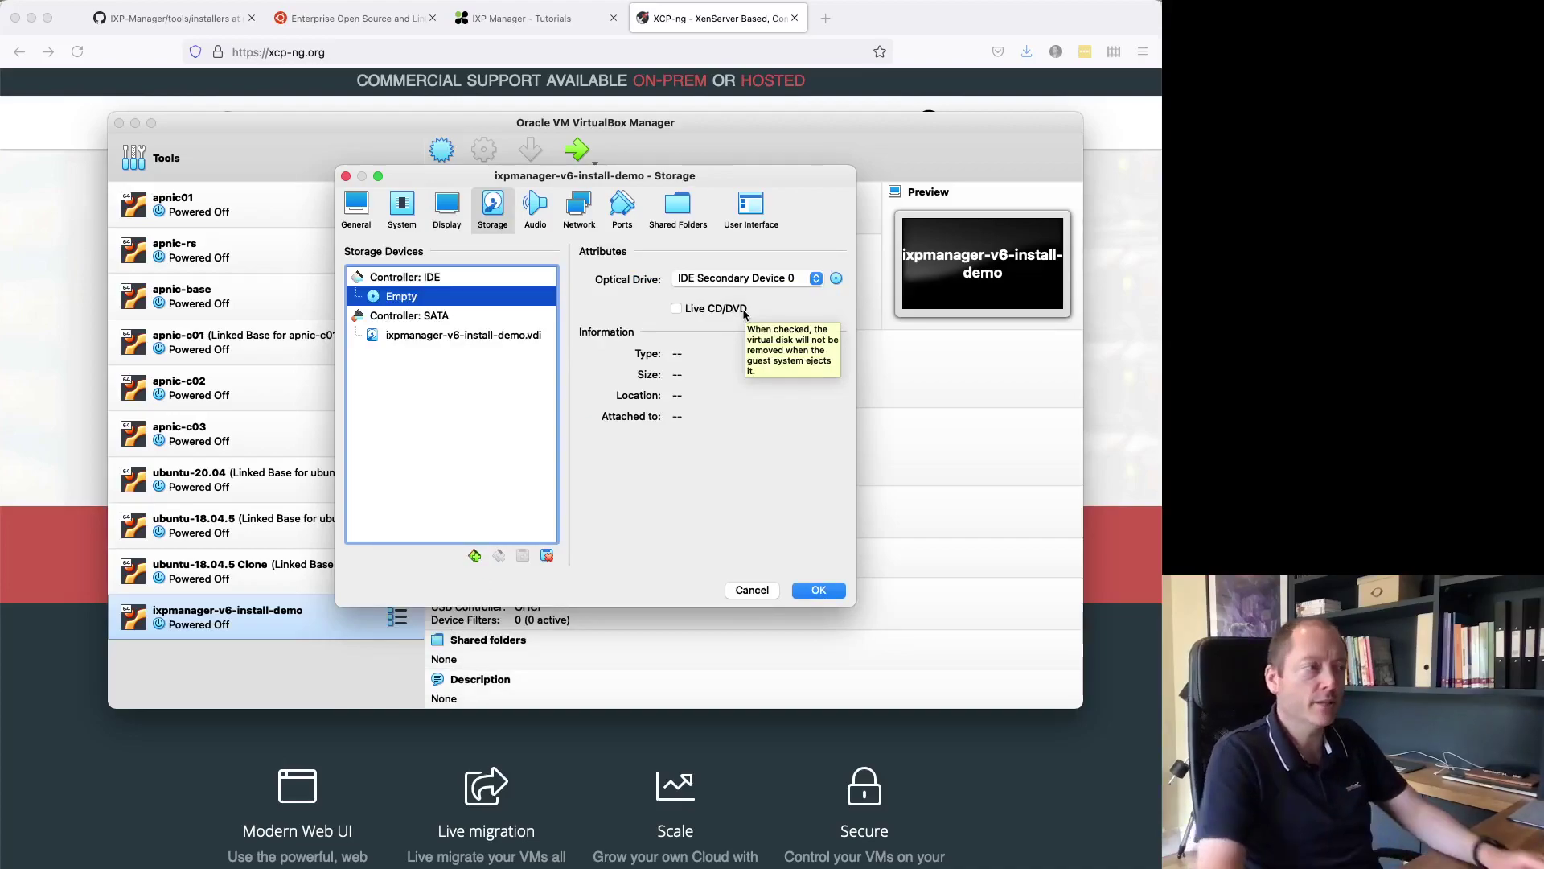
- Switch to the browser and find the Ubuntu Server manual installation download on ubuntu.com
{"action": "left_click", "coordinate": [357, 17]}
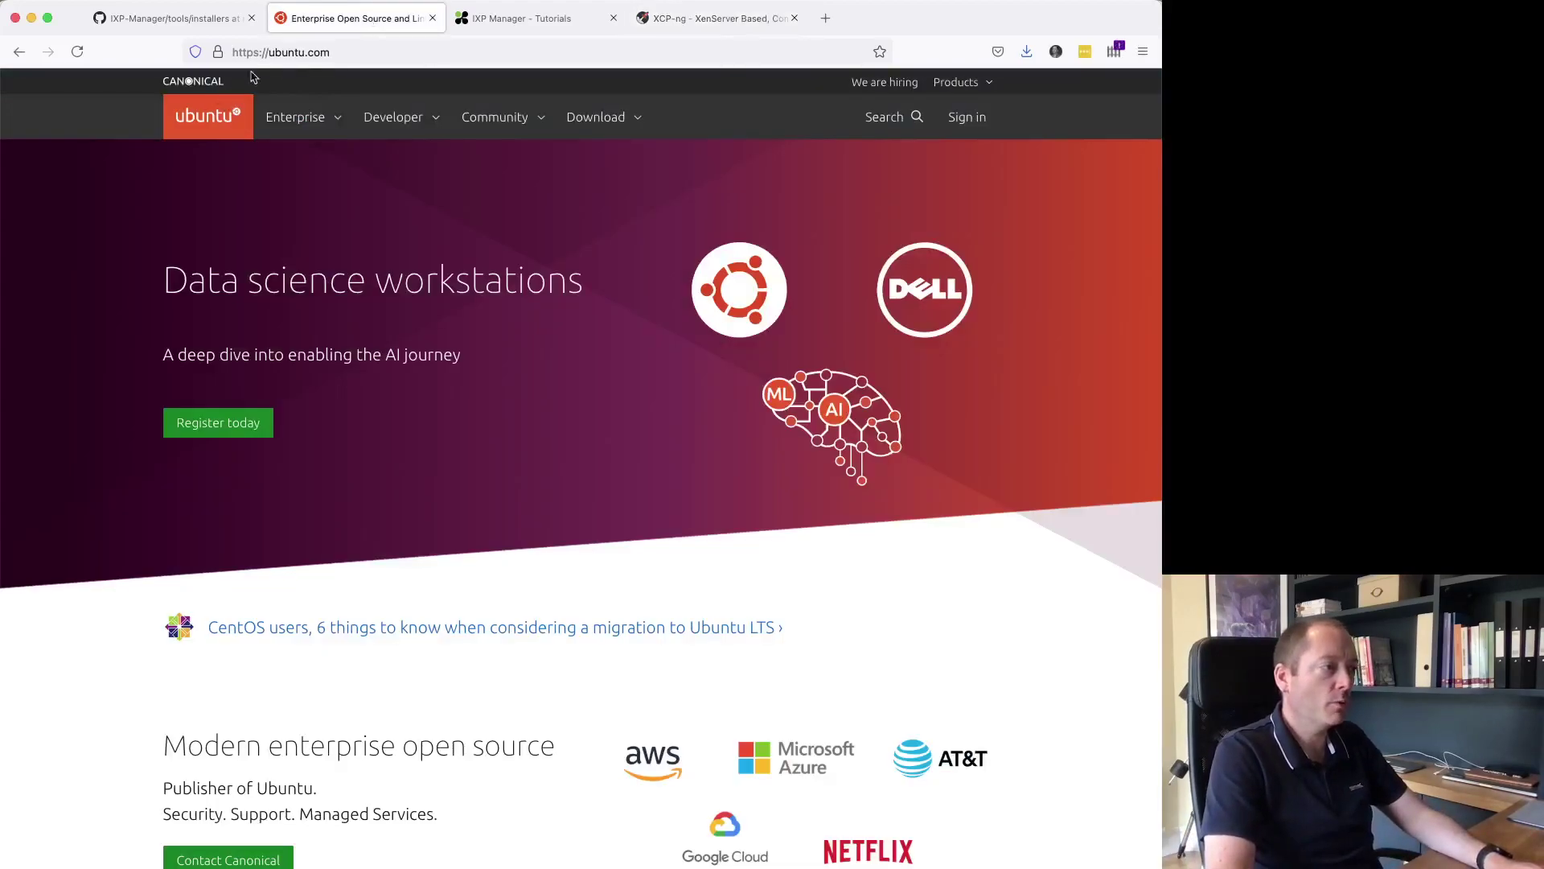
{"action": "left_click", "coordinate": [595, 118]}
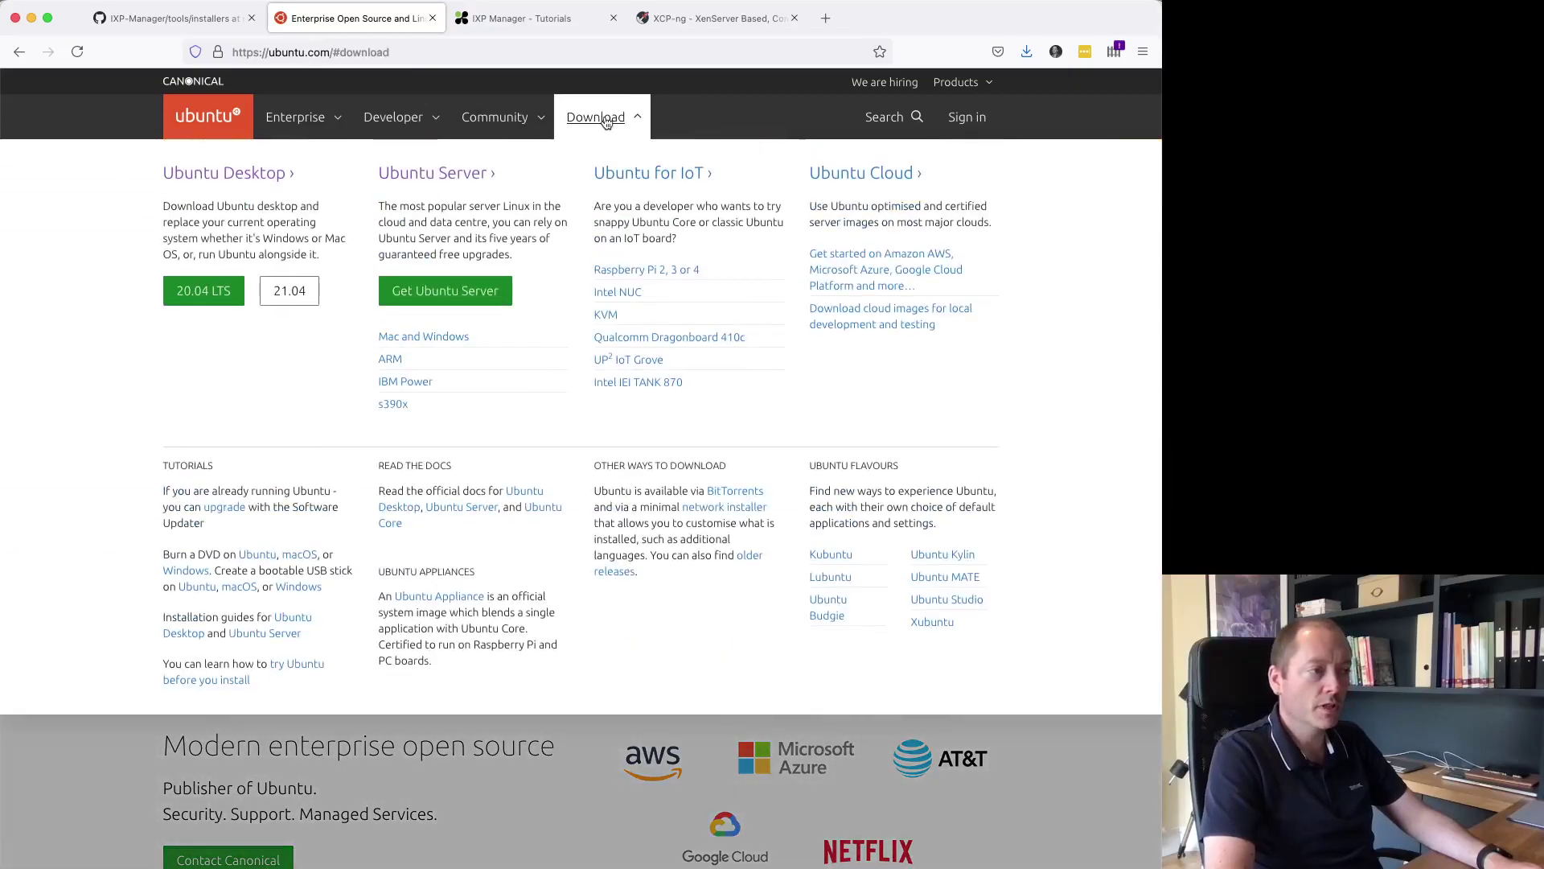
{"action": "left_click", "coordinate": [444, 290]}
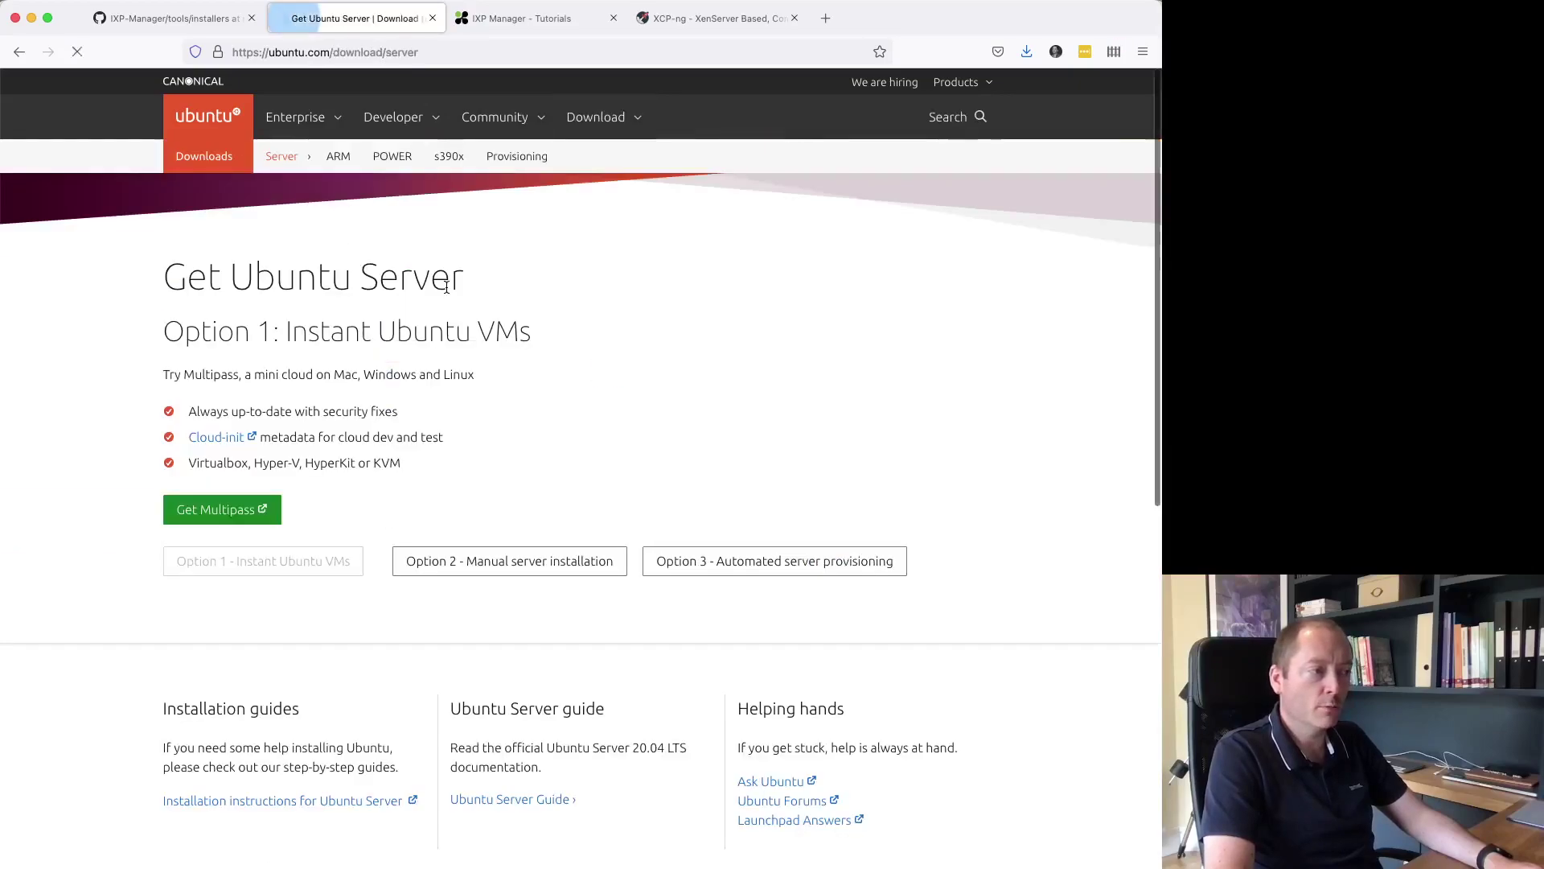
{"action": "left_click", "coordinate": [587, 566]}
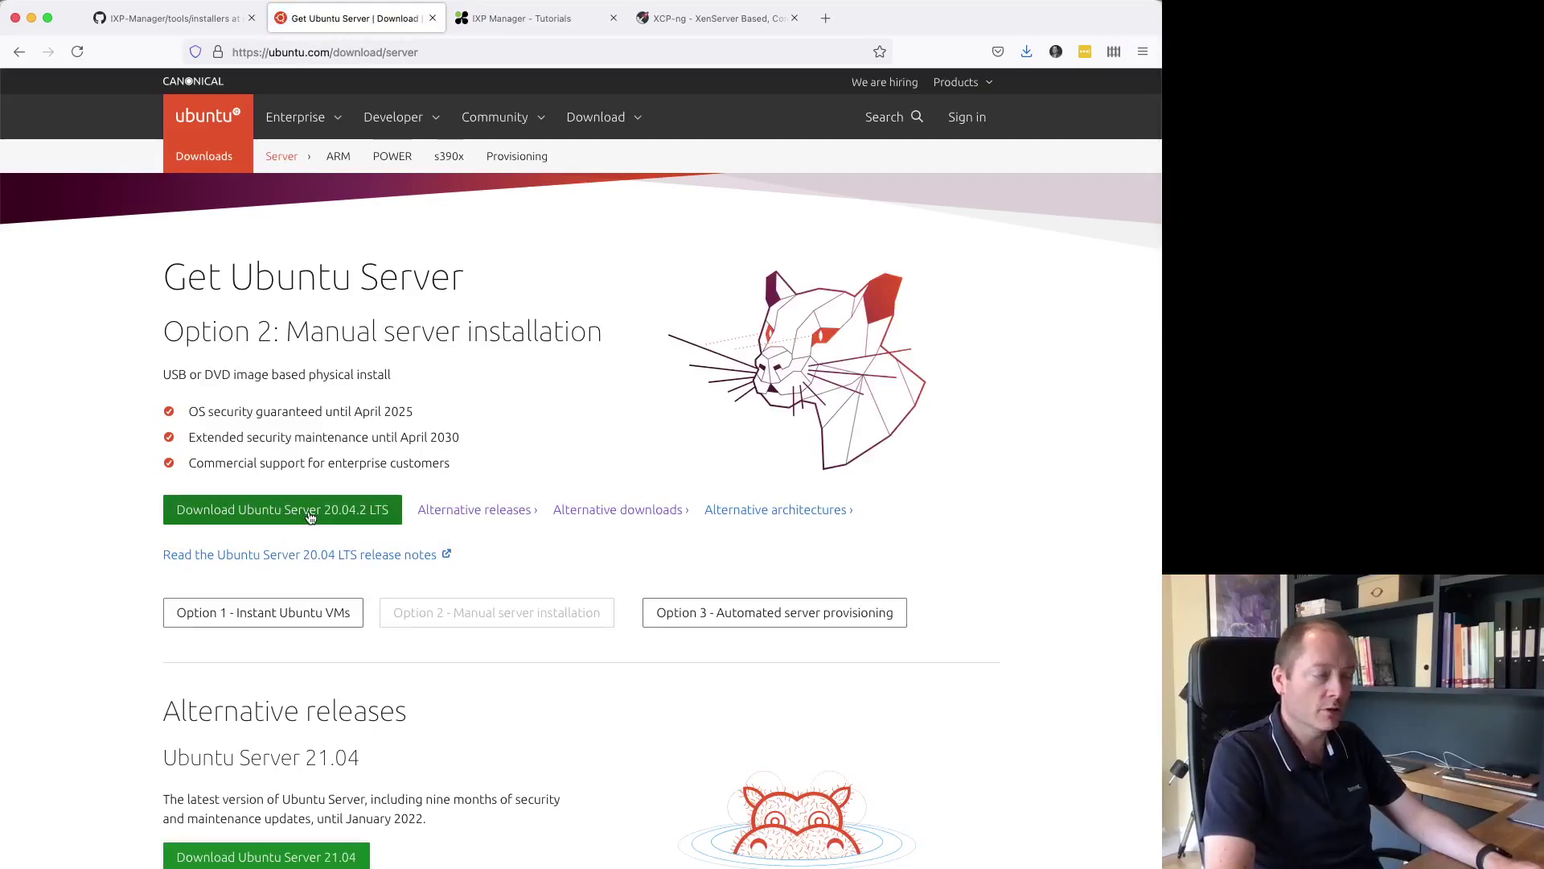
- Switch back to VirtualBox and attach ubuntu-20.04.2-live-server-amd64.iso from Downloads to the virtual machine's empty optical drive
{"action": "key", "text": "super+Tab"}
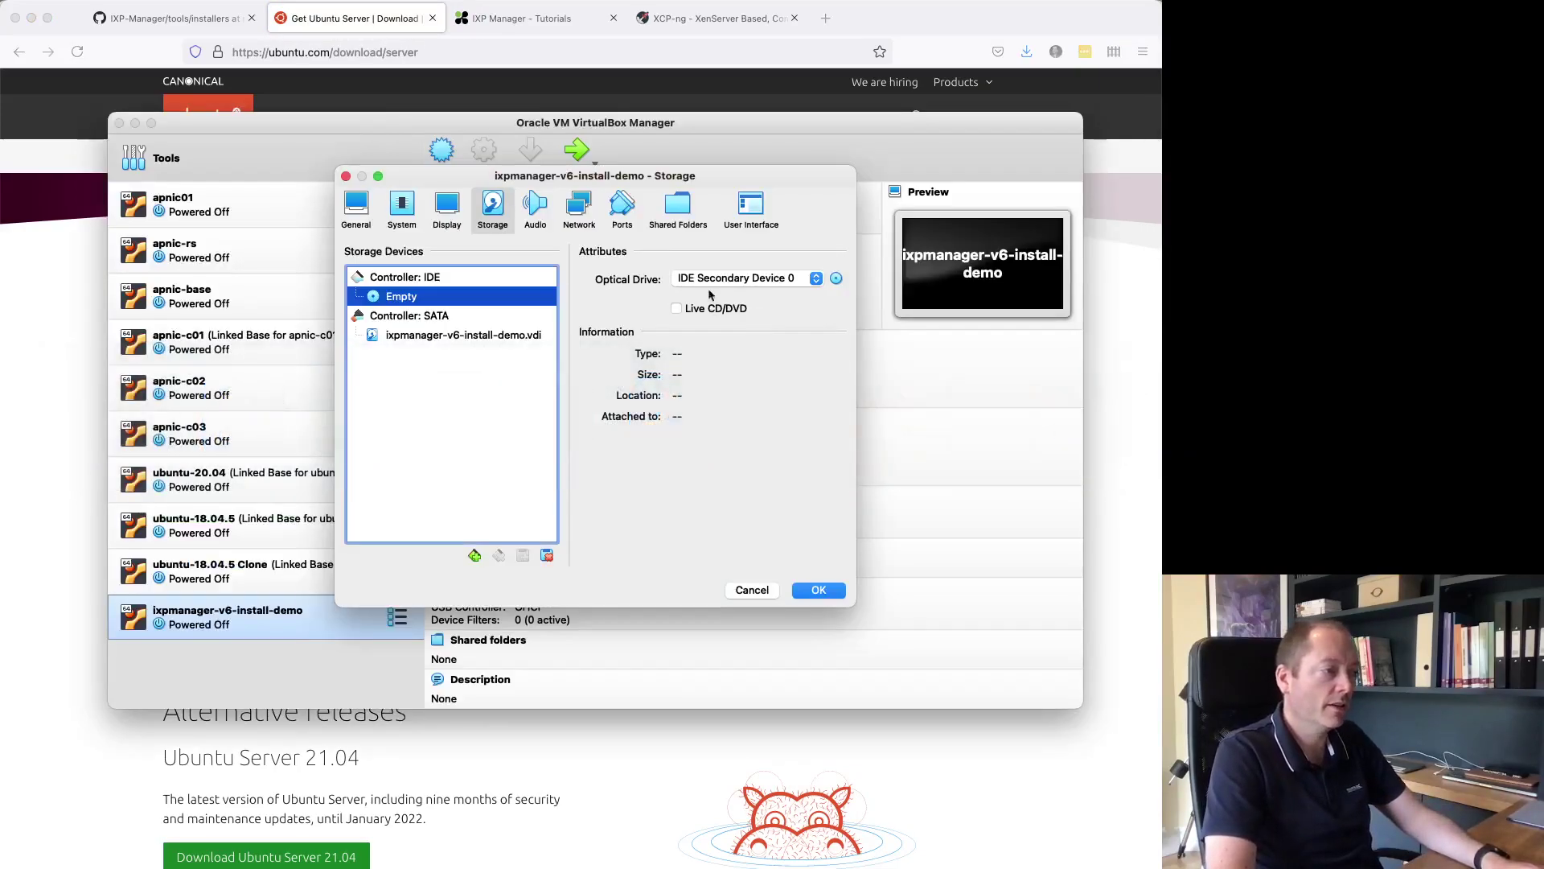
{"action": "left_click", "coordinate": [836, 280]}
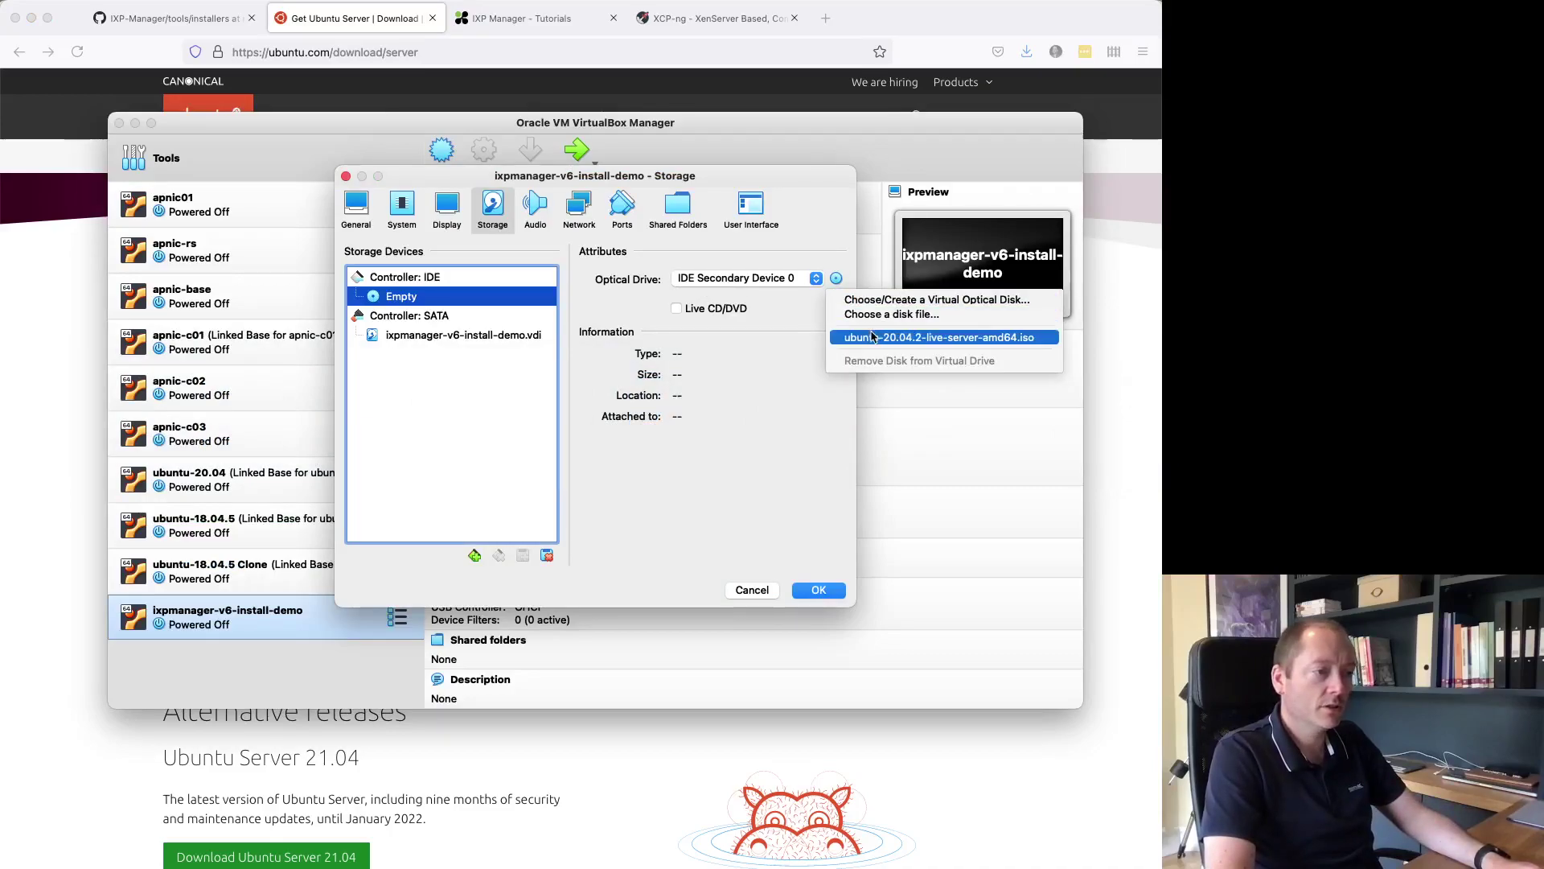
{"action": "left_click", "coordinate": [915, 316]}
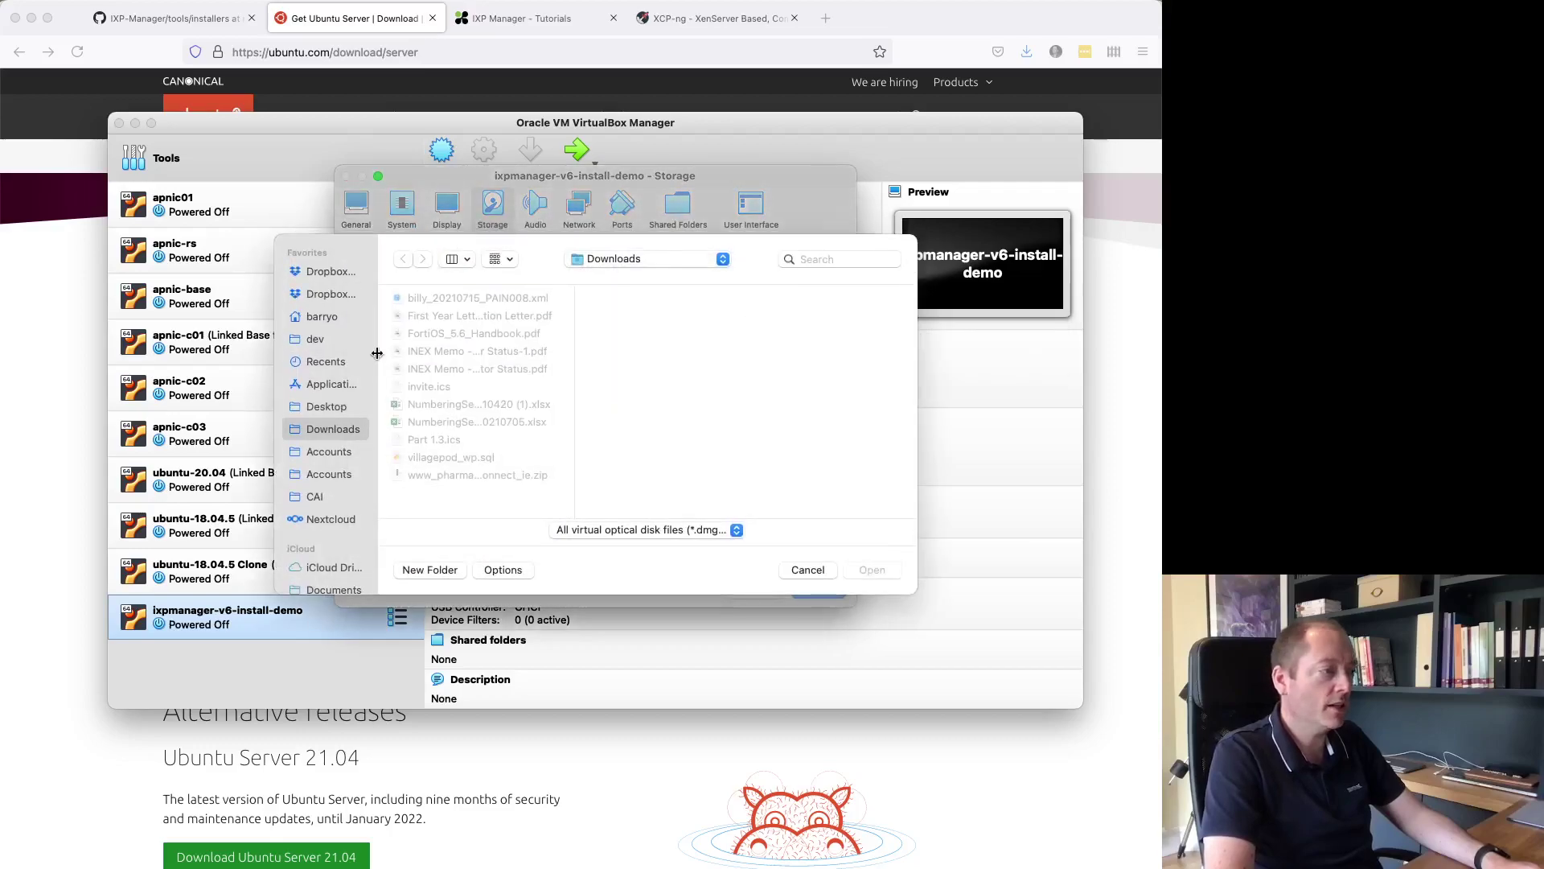
{"action": "left_click", "coordinate": [320, 431]}
{"action": "left_click", "coordinate": [460, 318]}
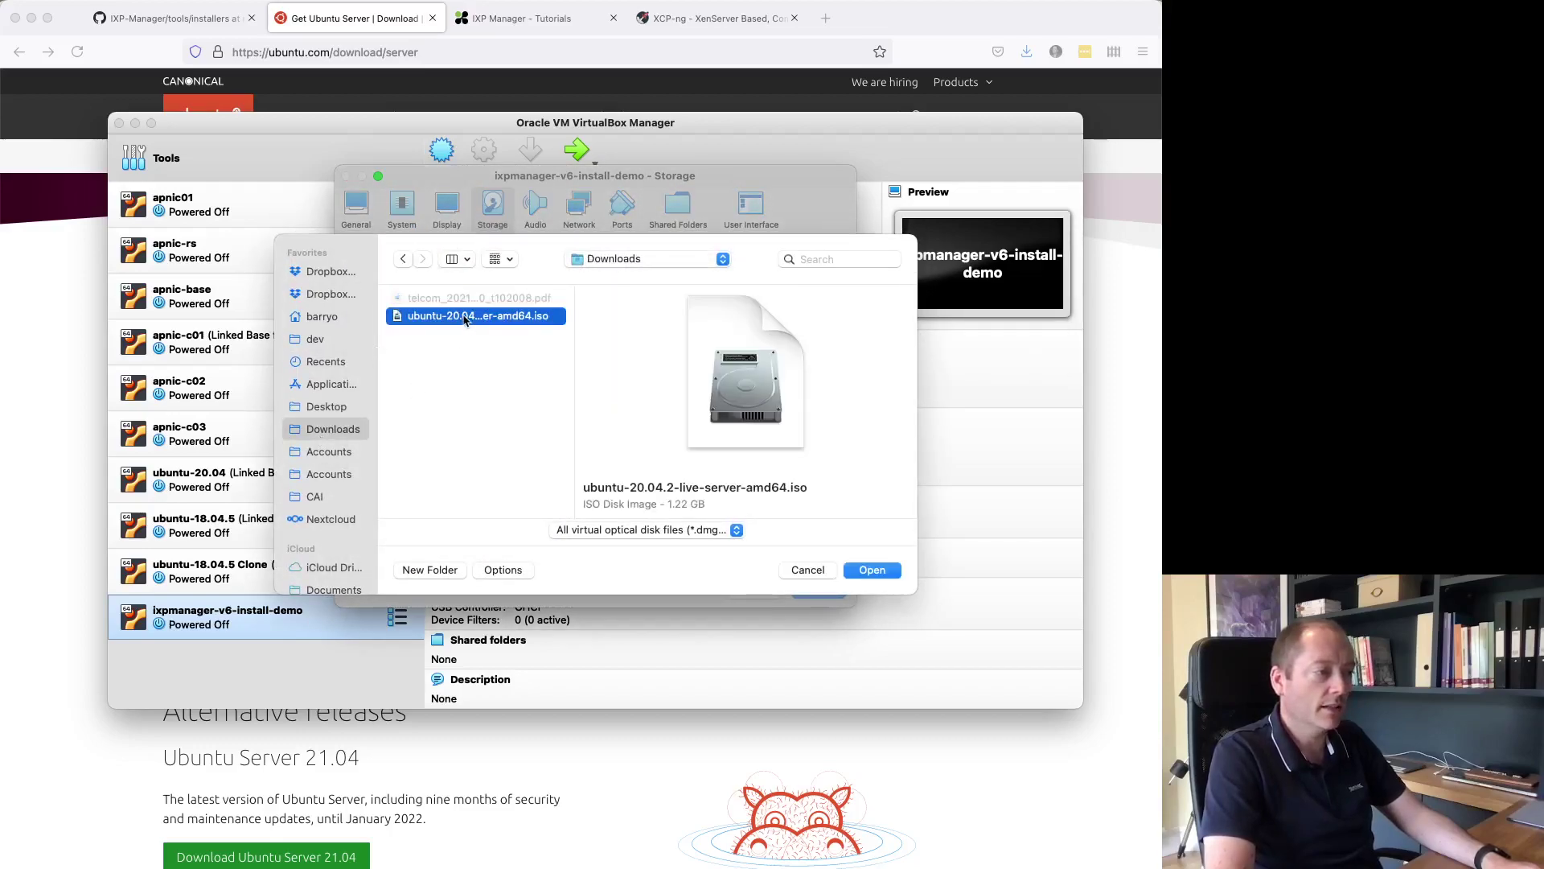
{"action": "left_click", "coordinate": [873, 570]}
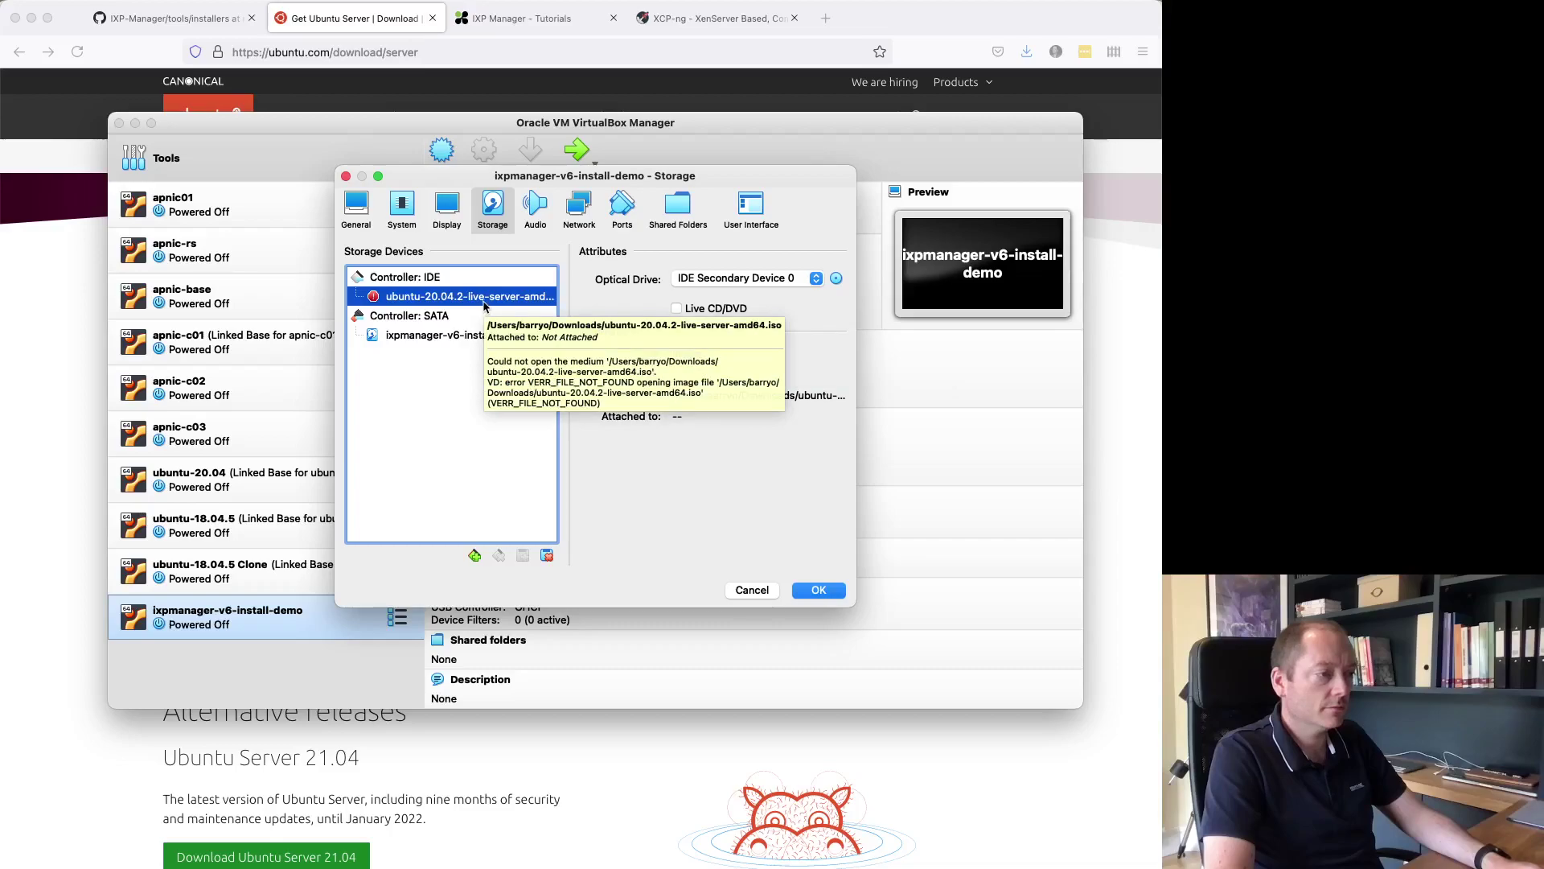
- Try to reselect ubuntu-20.04.2-live-server-amd64.iso for the optical drive, first from the recent disks and again as a disk file
{"action": "left_click", "coordinate": [837, 279]}
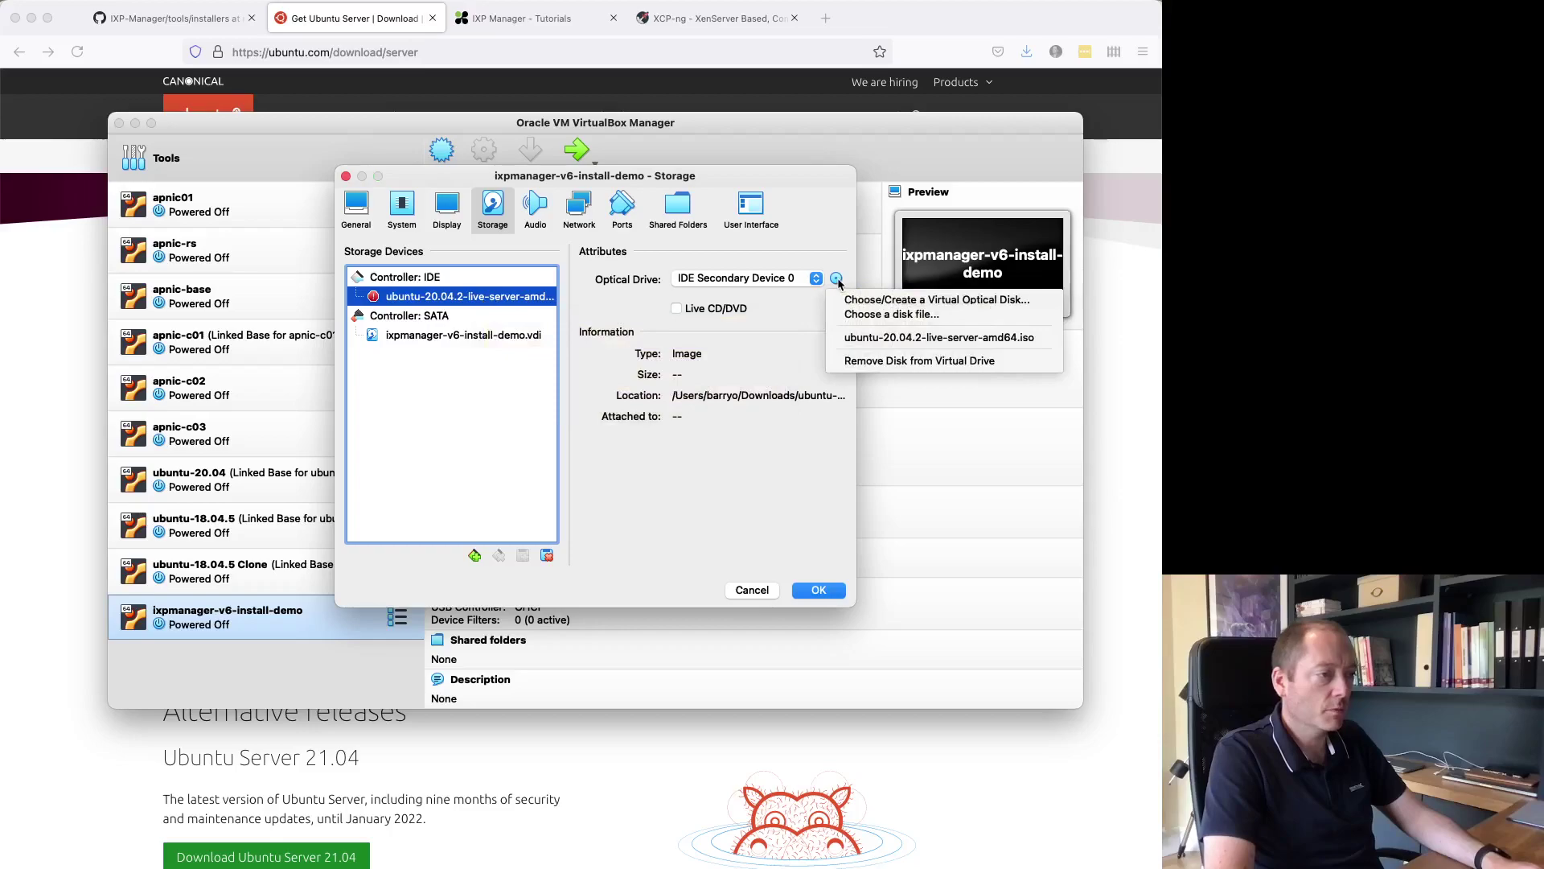
{"action": "left_click", "coordinate": [882, 339]}
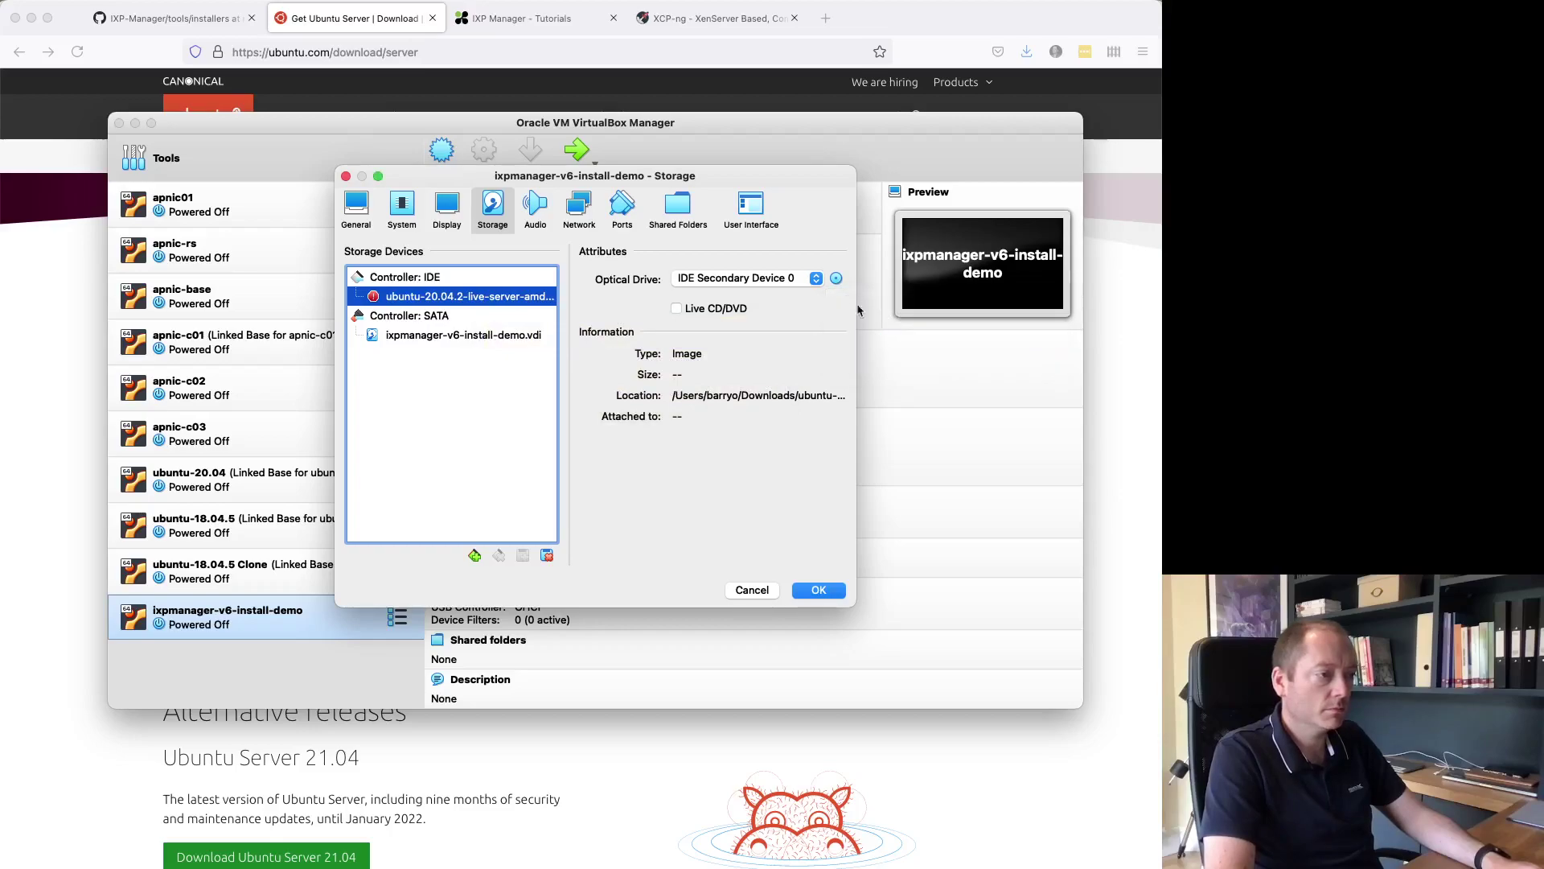
{"action": "left_click", "coordinate": [836, 280]}
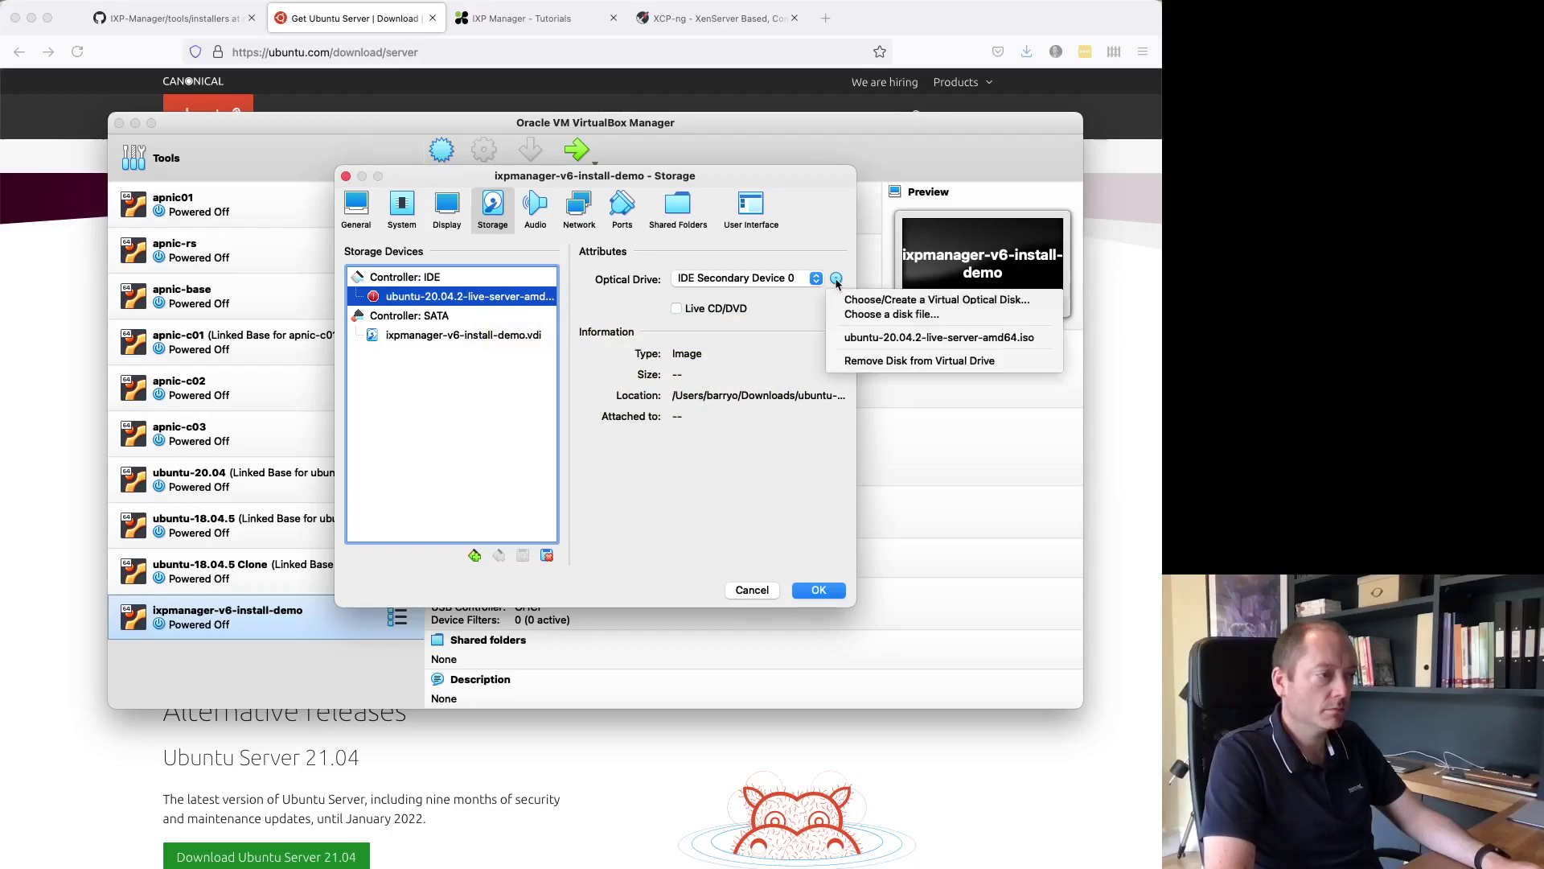
{"action": "left_click", "coordinate": [869, 316]}
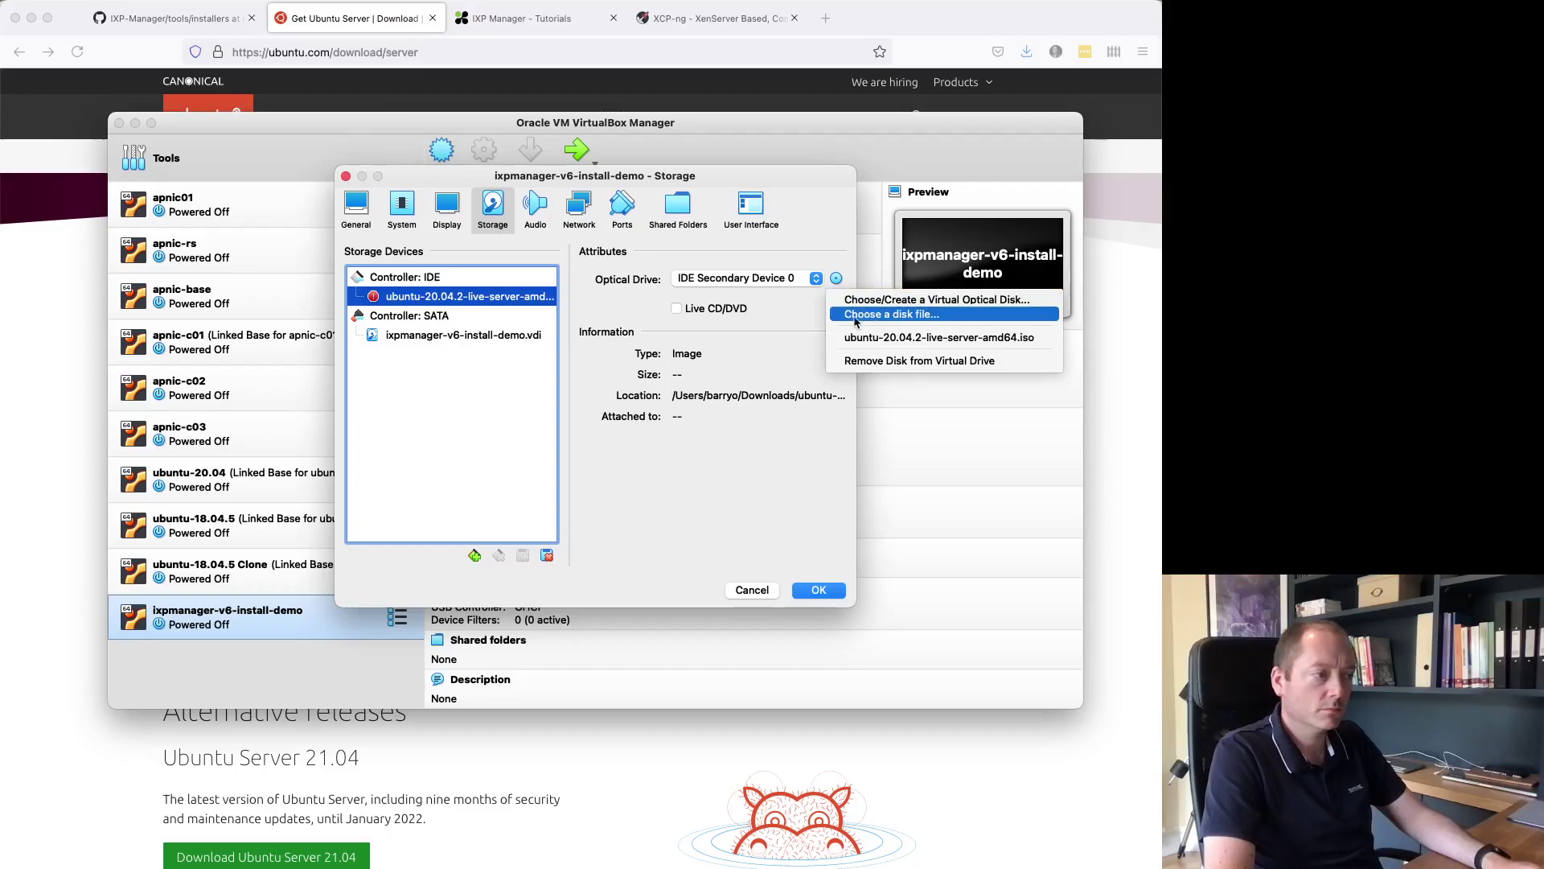
{"action": "left_click", "coordinate": [442, 316]}
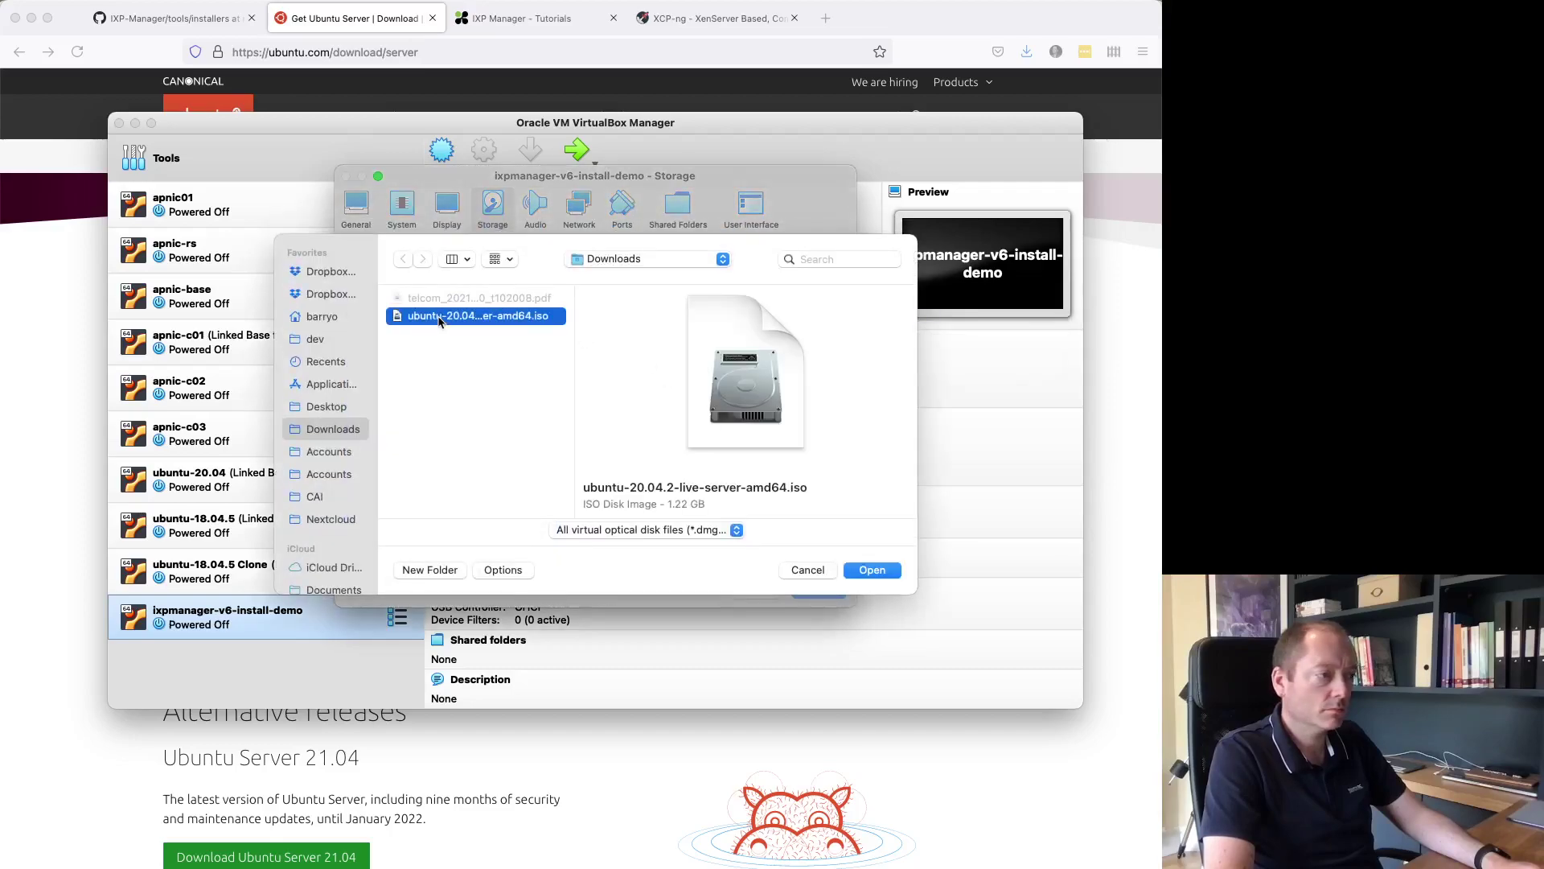
{"action": "left_click", "coordinate": [882, 573]}
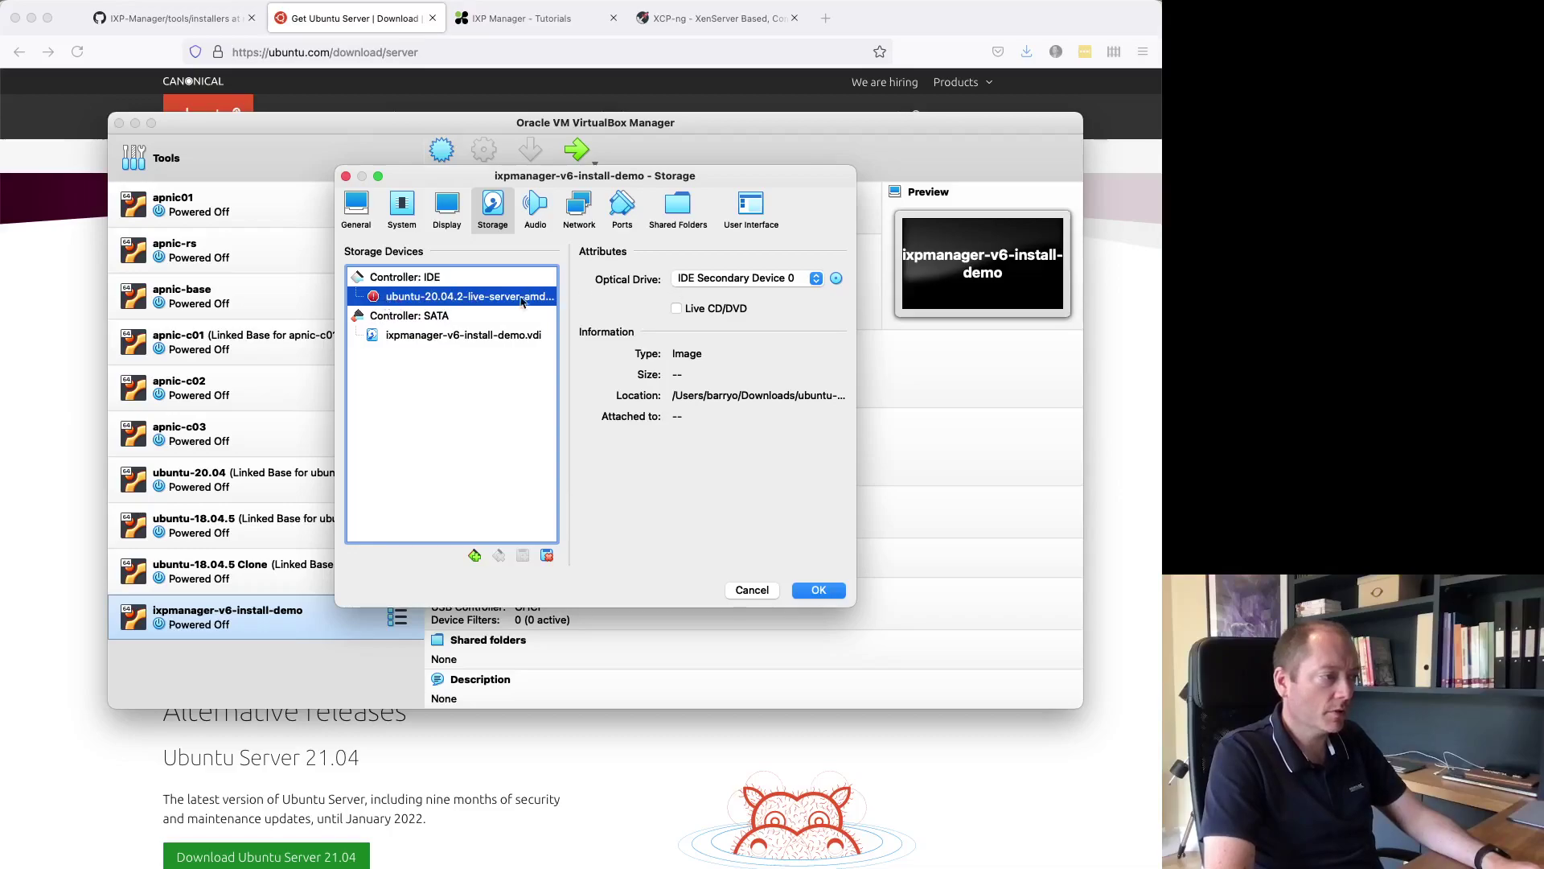
- Remove the disk from the virtual optical drive and attach ubuntu-20.04.2-live-server-amd64.iso again from its disk file
{"action": "left_click", "coordinate": [836, 278]}
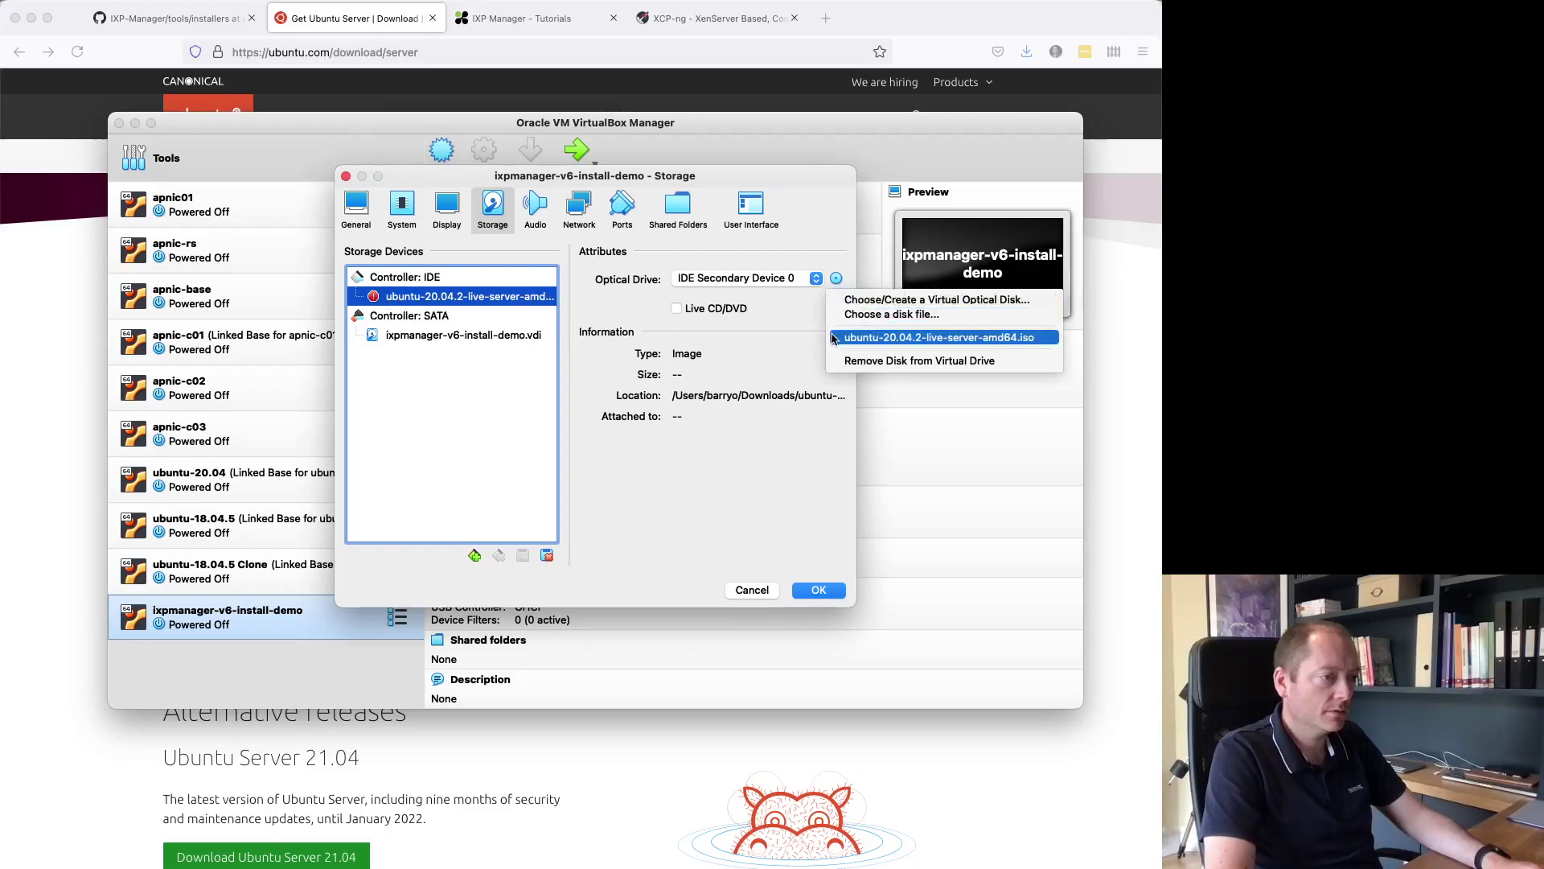
{"action": "left_click", "coordinate": [843, 361]}
{"action": "left_click", "coordinate": [836, 284]}
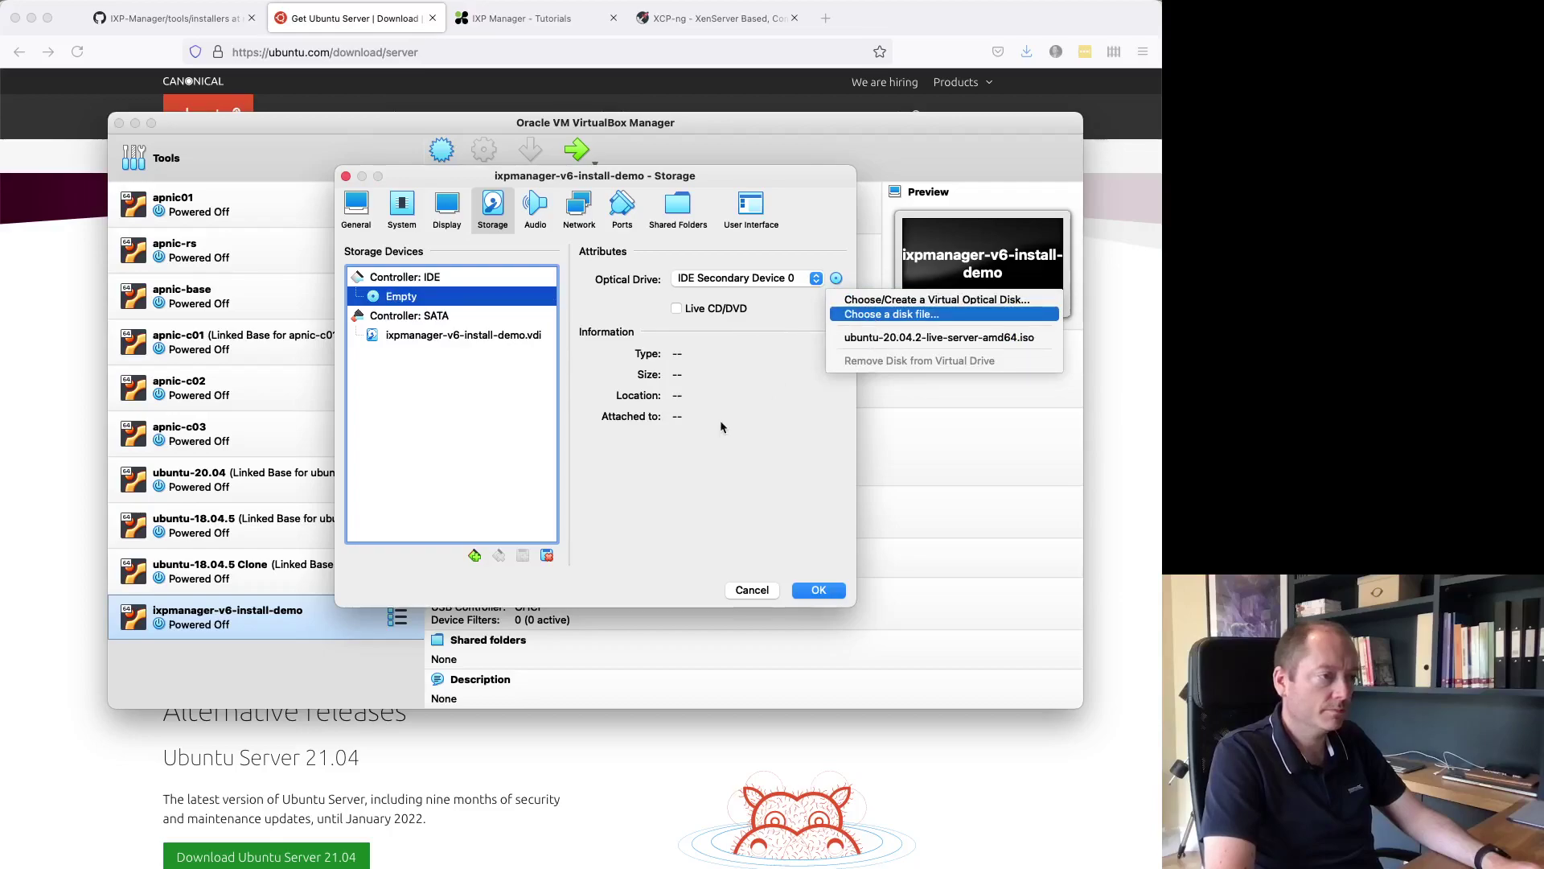
{"action": "key", "text": "Return"}
{"action": "double_click", "coordinate": [438, 315]}
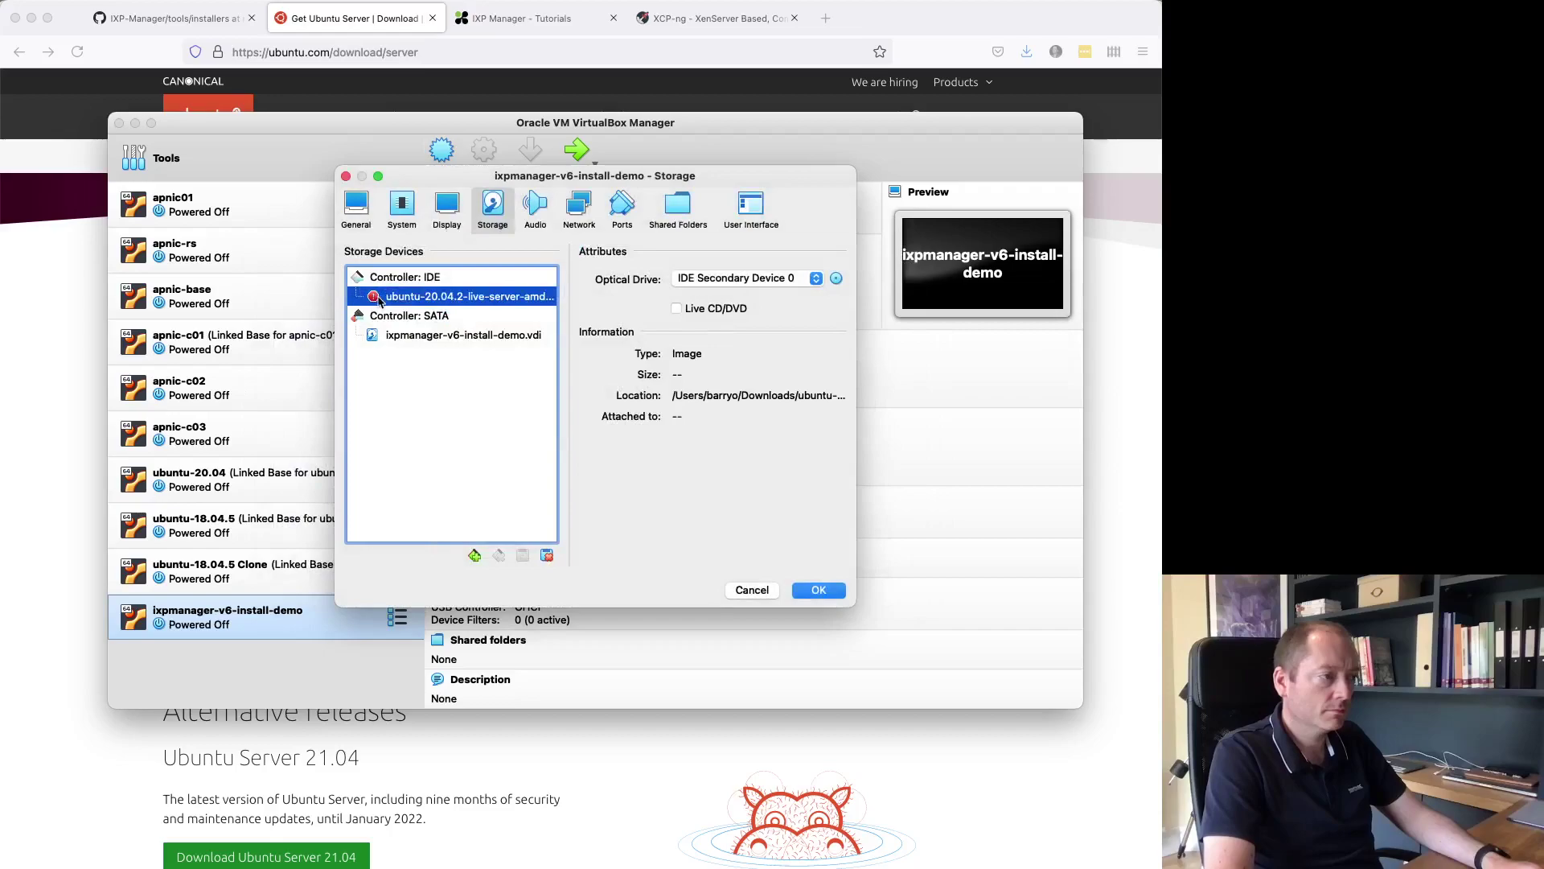
- Attach the virtual machine's first network adapter to a Bridged Adapter
{"action": "left_click", "coordinate": [568, 217]}
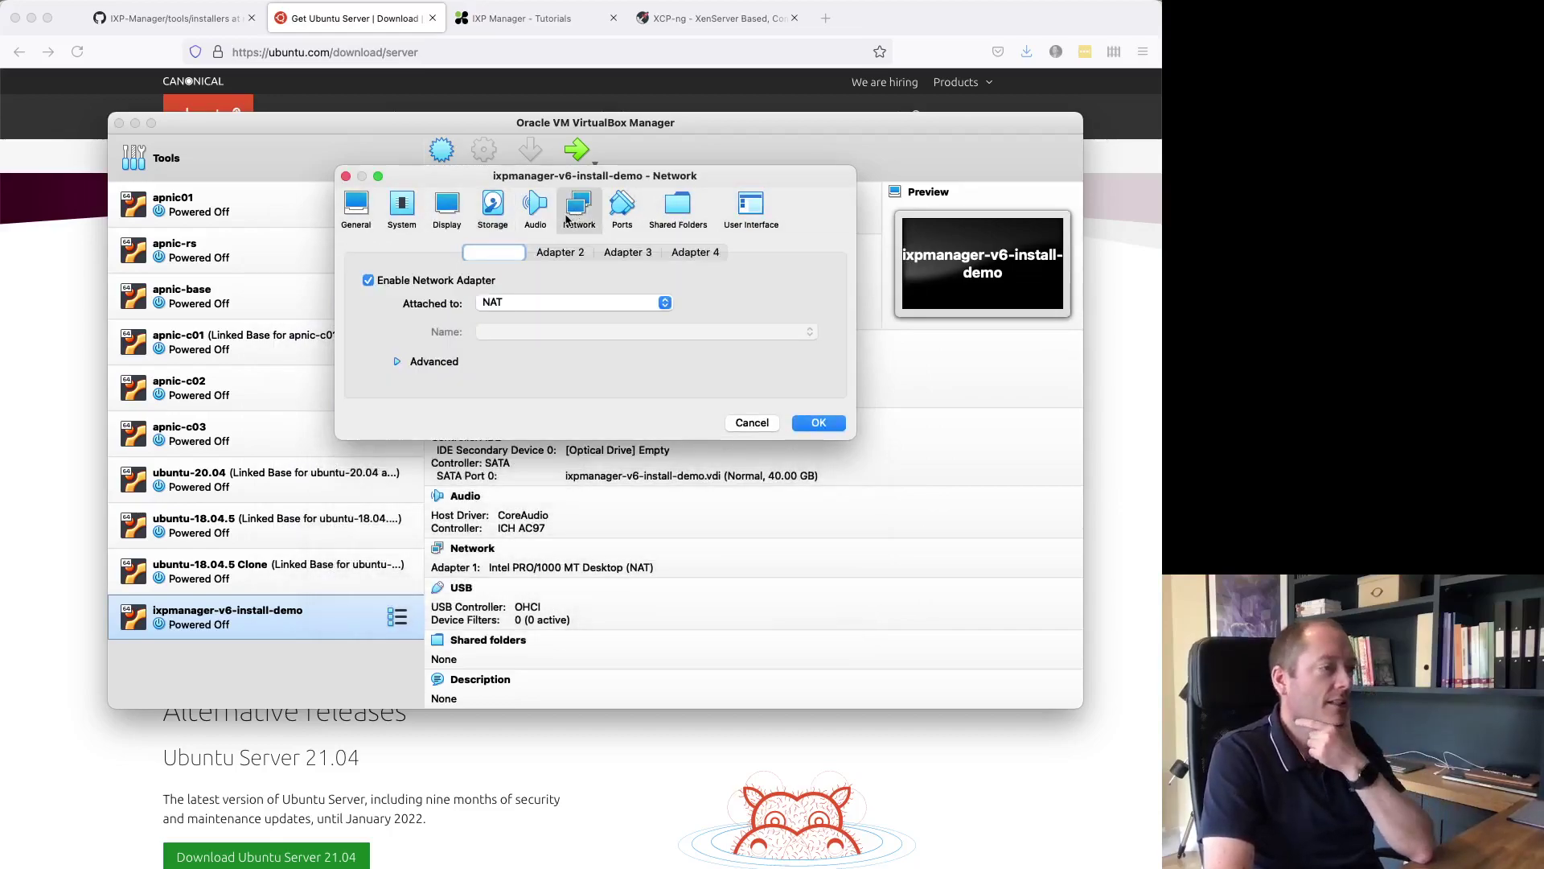
{"action": "left_click", "coordinate": [507, 302]}
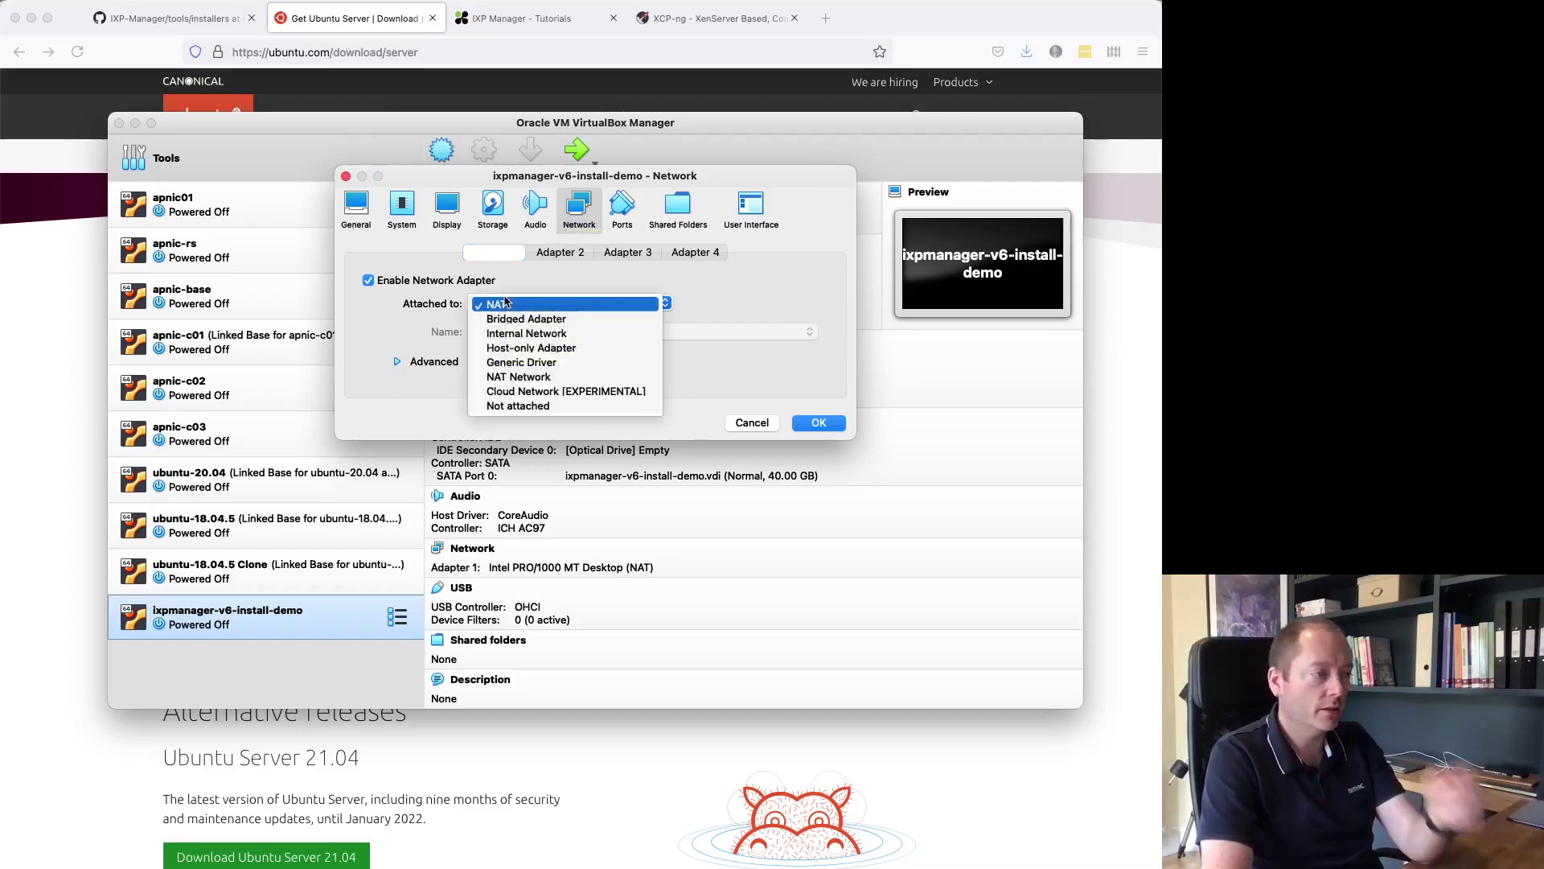
{"action": "left_click", "coordinate": [511, 319]}
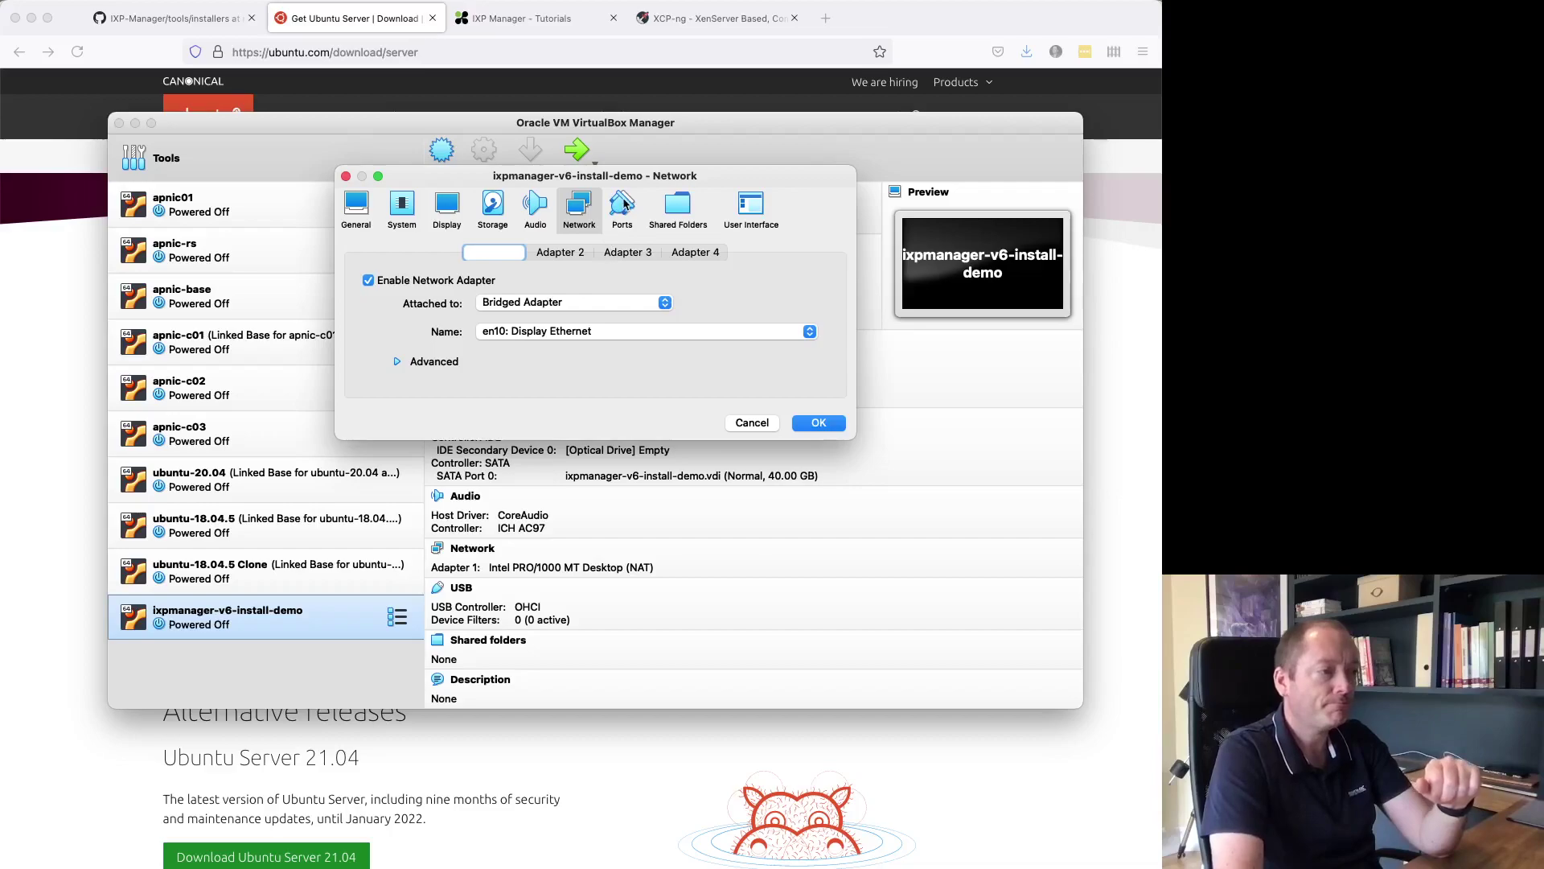
- Set the virtual machine's processor count to 2 in its system settings
{"action": "left_click", "coordinate": [371, 214]}
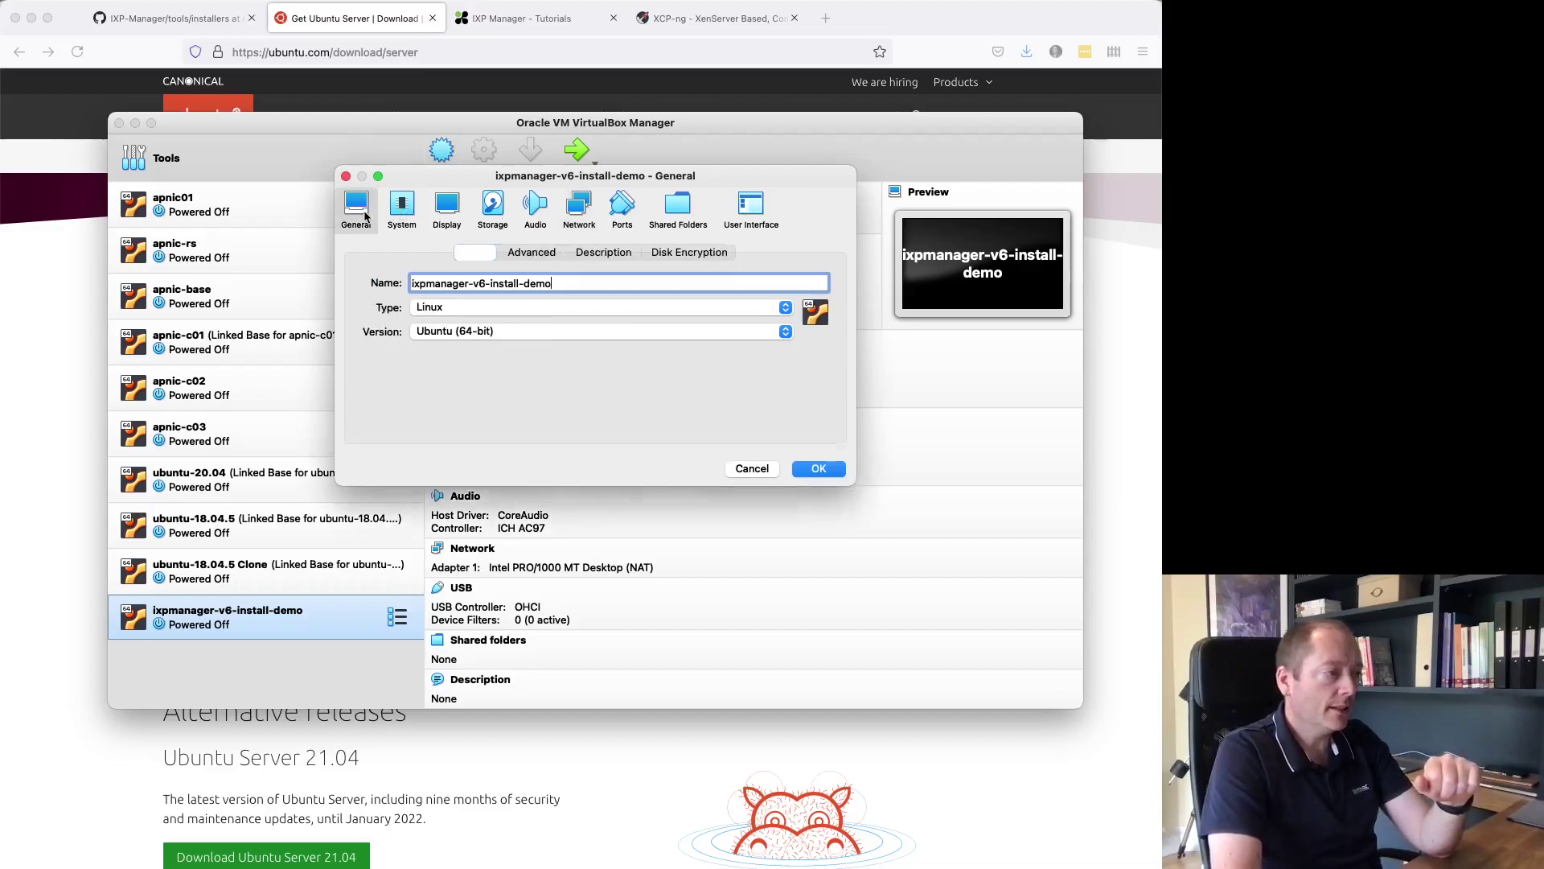
{"action": "left_click", "coordinate": [398, 214]}
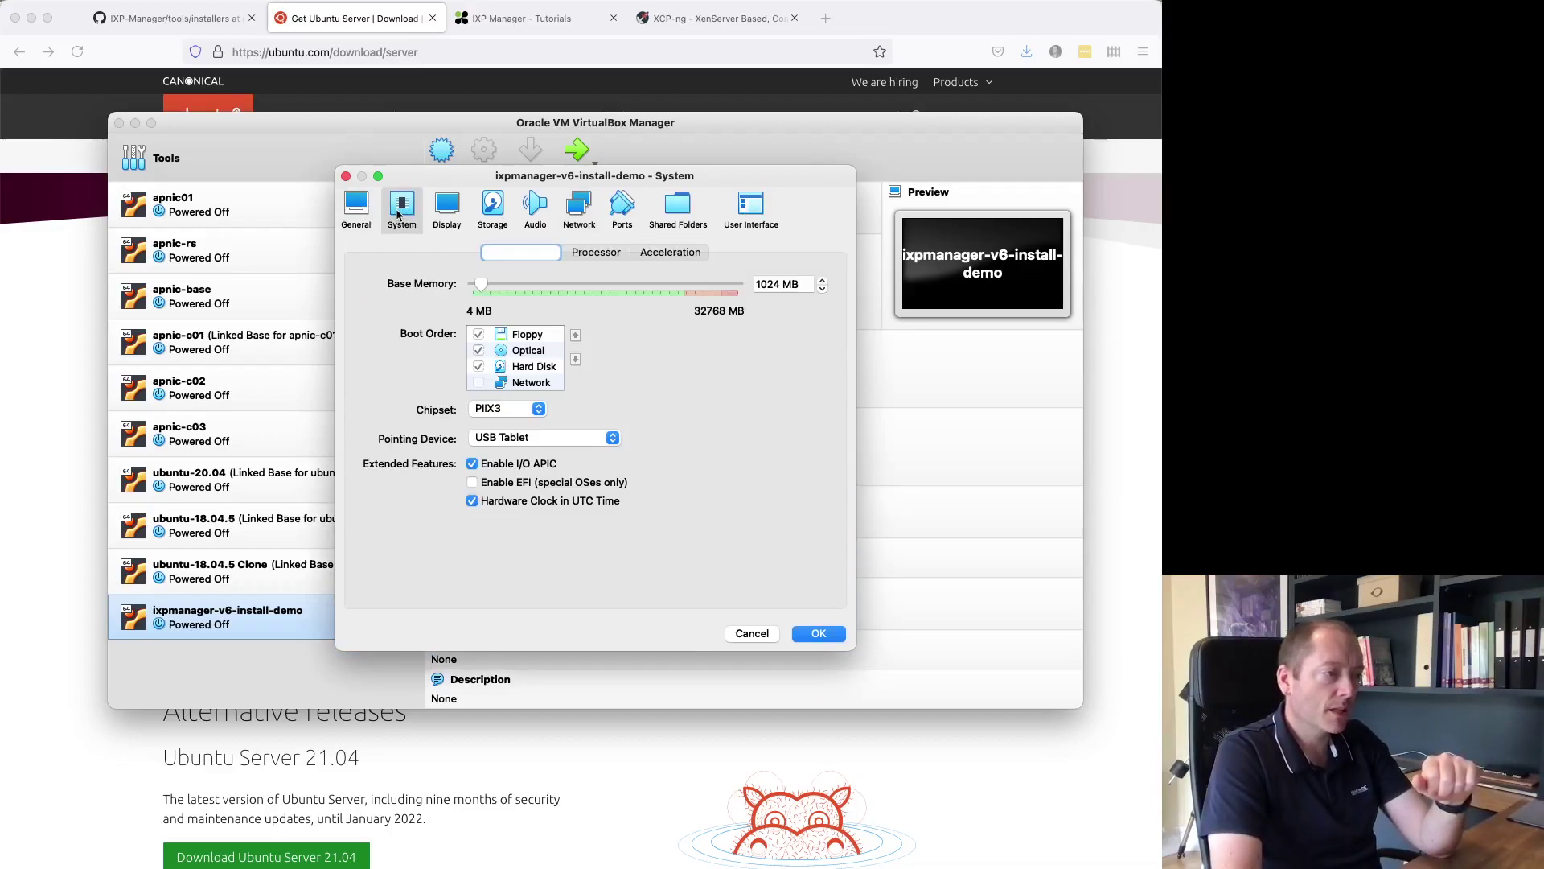
{"action": "left_click", "coordinate": [597, 254]}
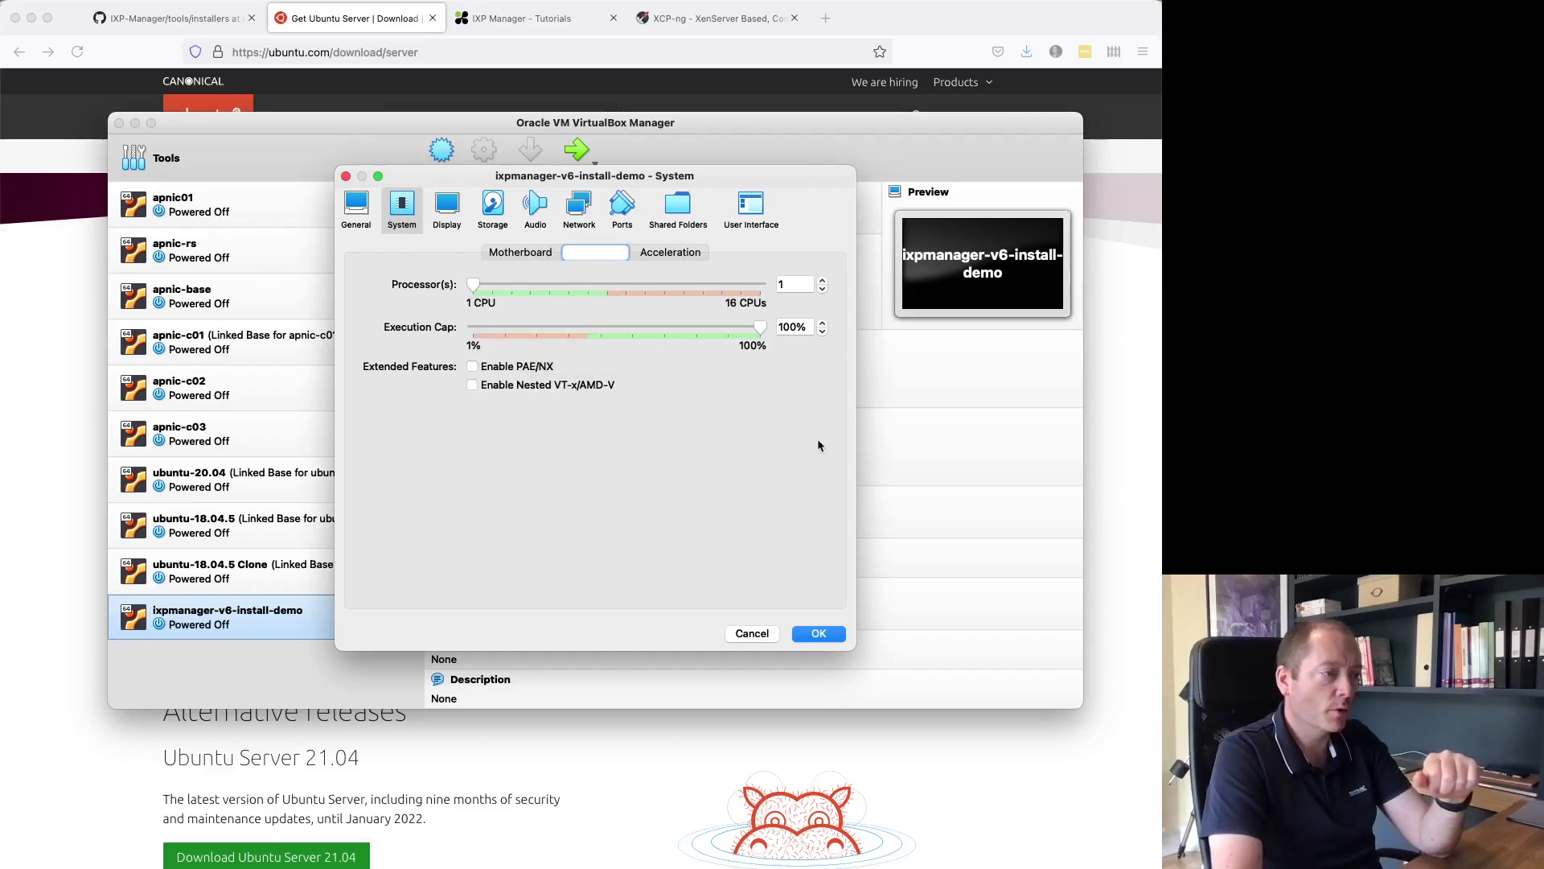
{"action": "left_click", "coordinate": [822, 280]}
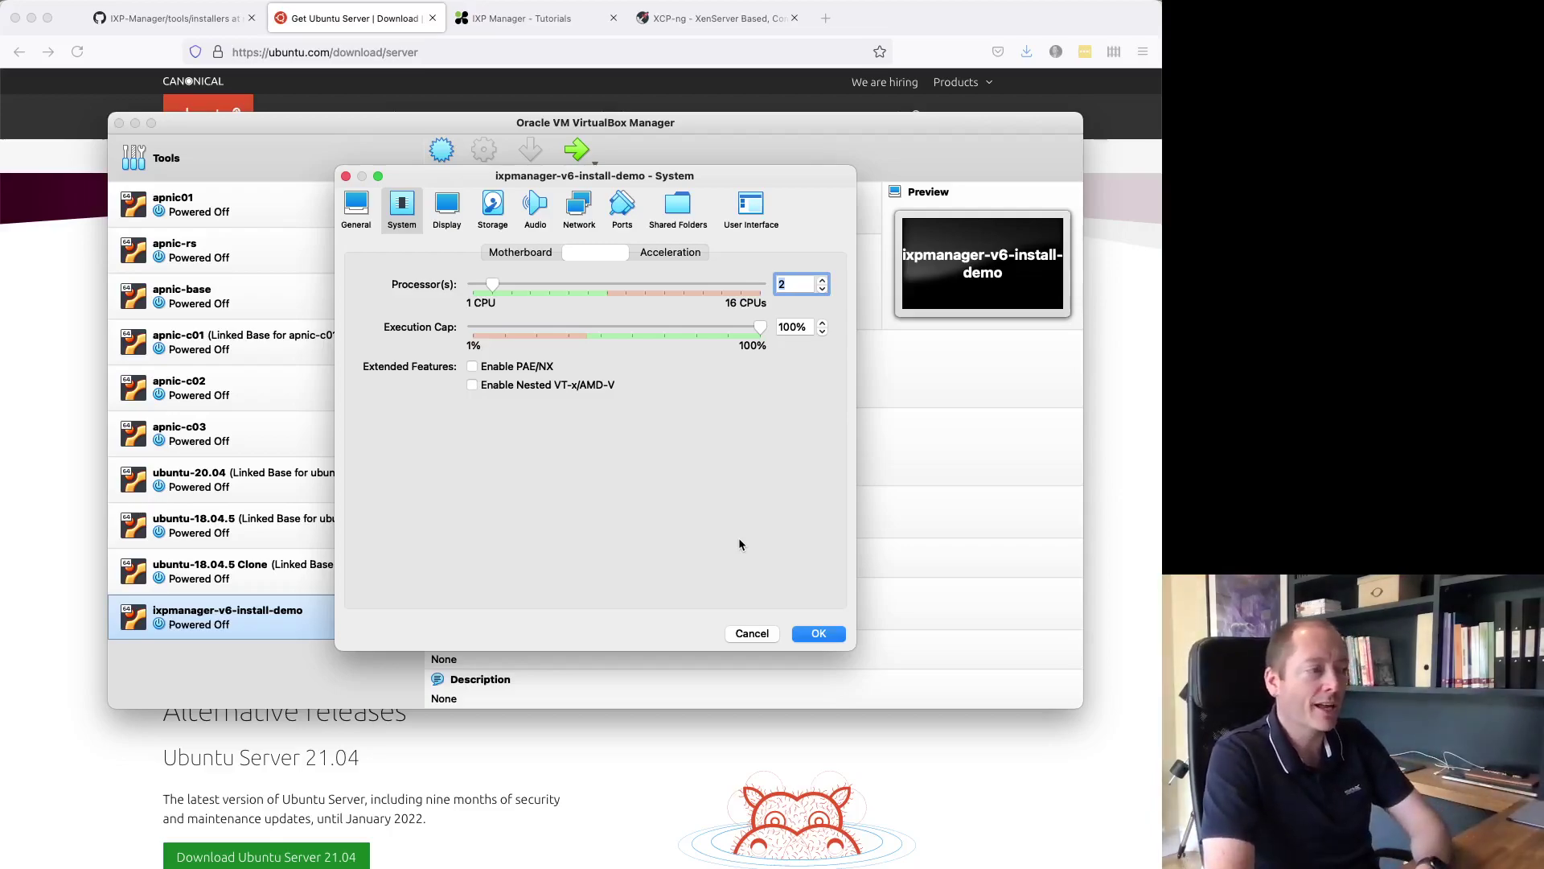
- Save the virtual machine's settings and start ixpmanager-v6-install-demo, cancelling the start-up disk prompt and launching it again
{"action": "left_click", "coordinate": [818, 633]}
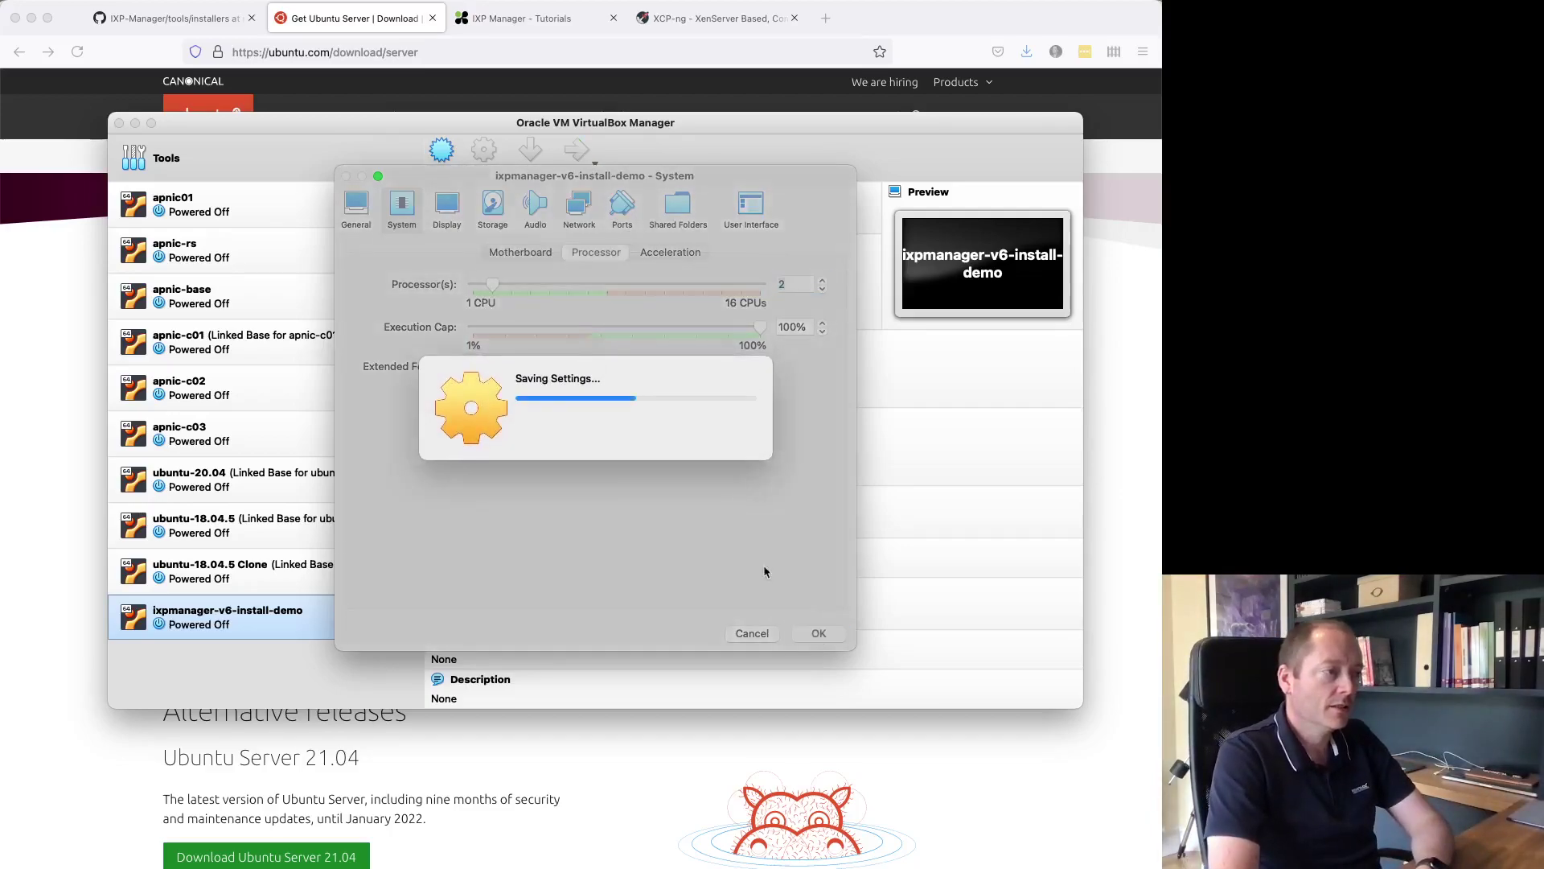
{"action": "double_click", "coordinate": [314, 626]}
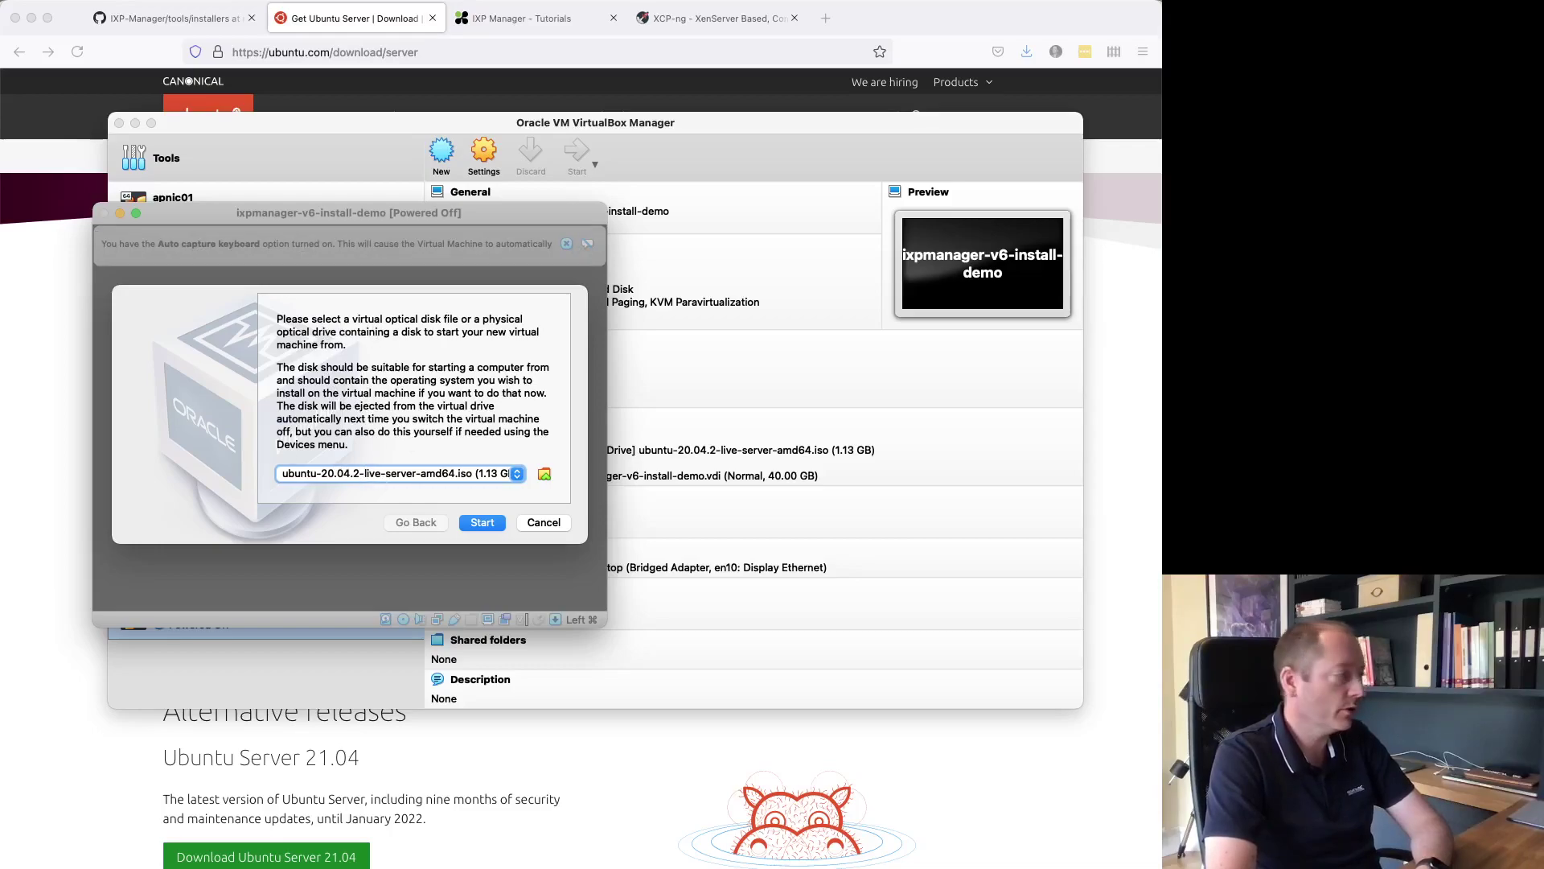
{"action": "key", "text": "Escape"}
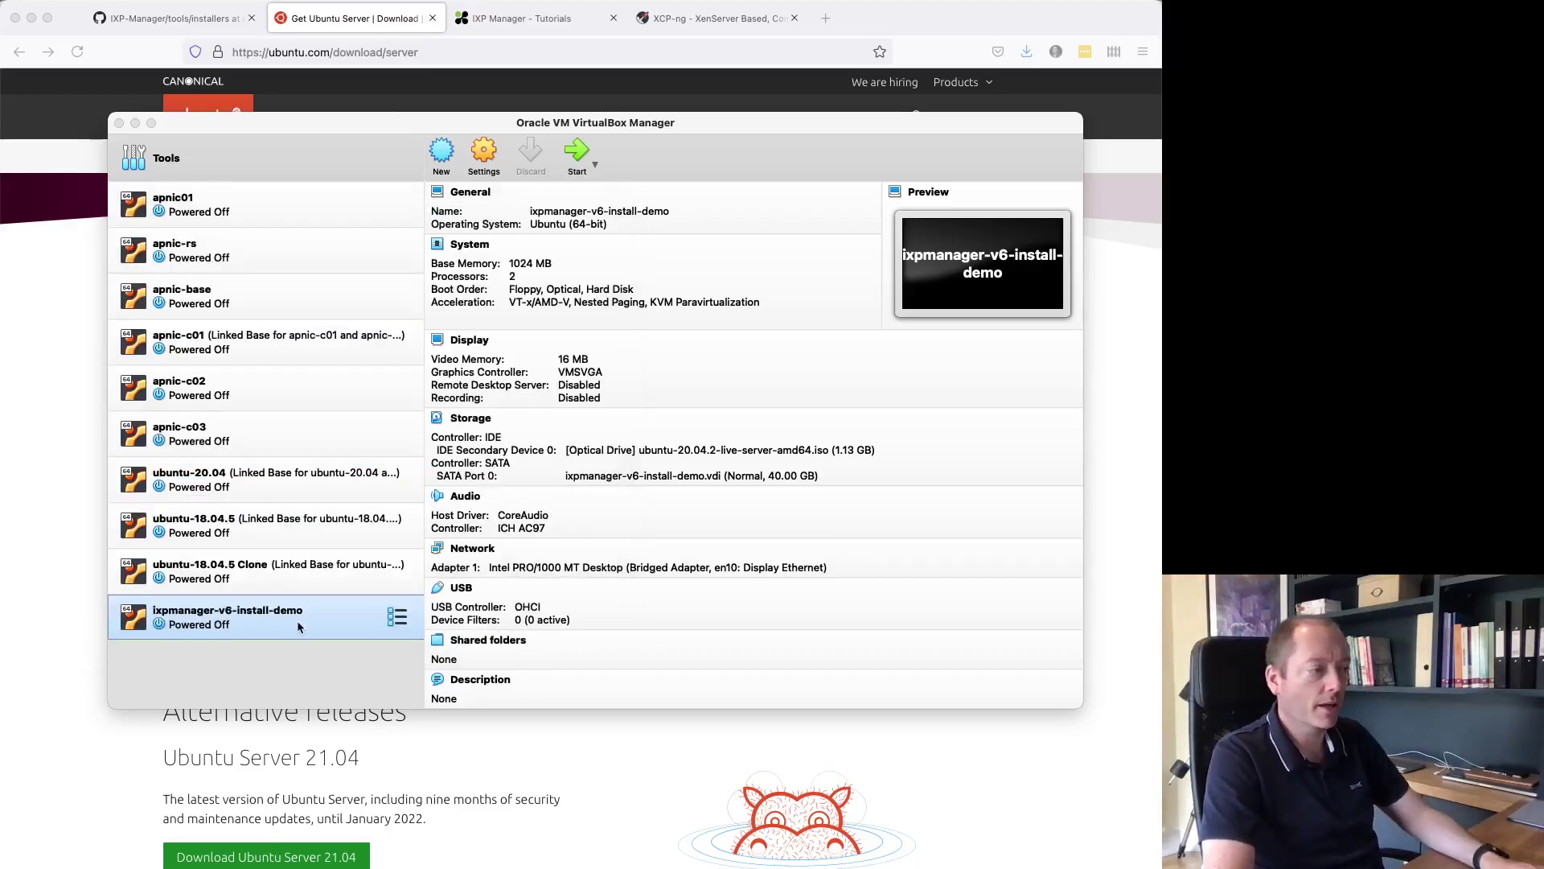
{"action": "left_click", "coordinate": [579, 148]}
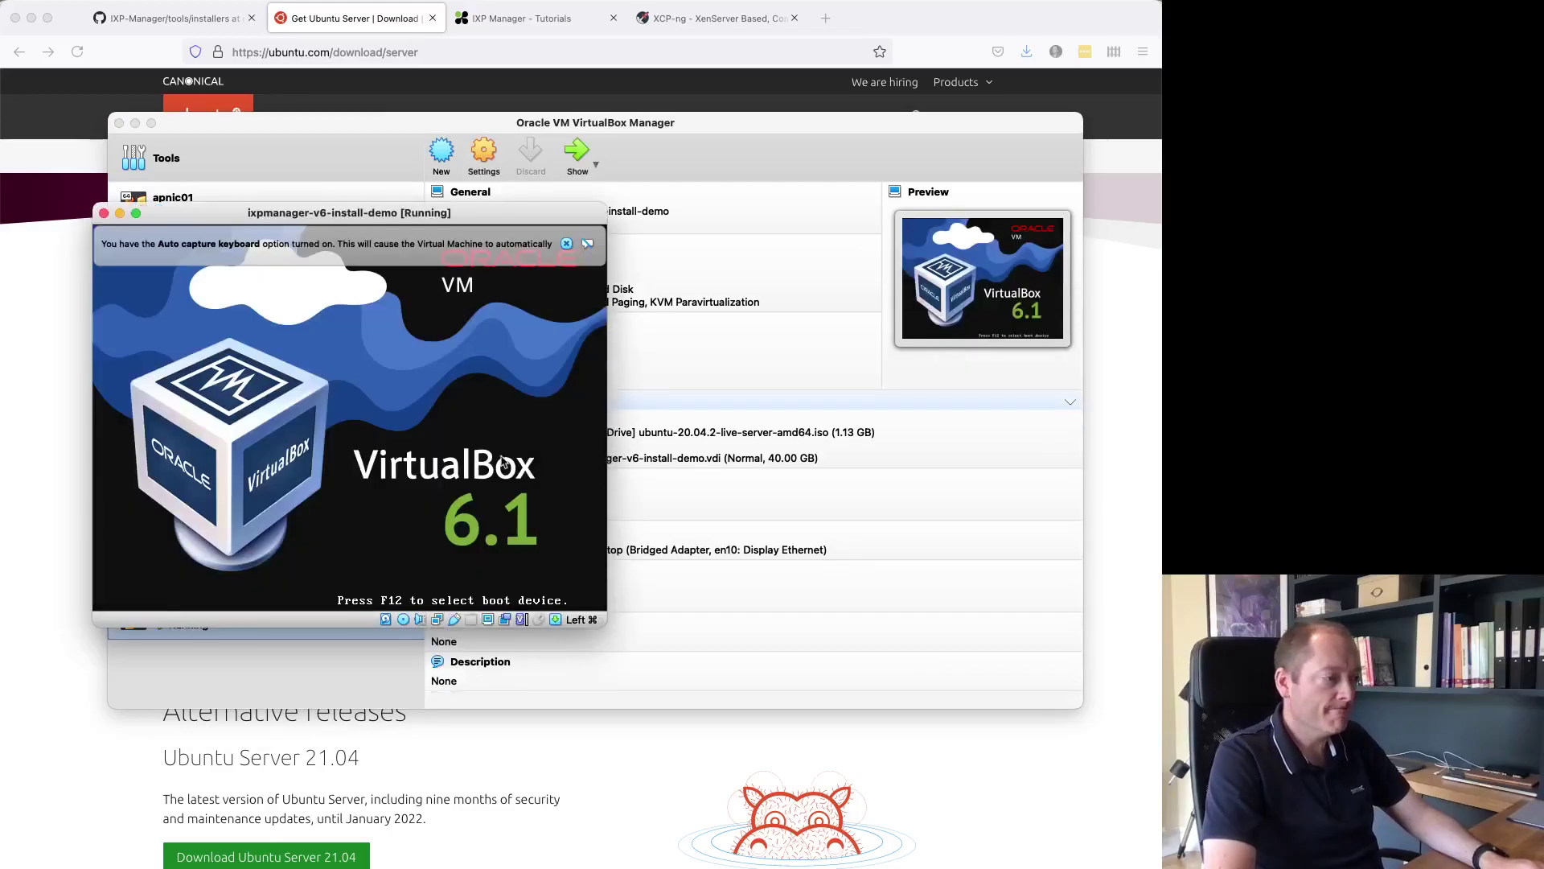
- Dismiss the keyboard capture and mouse pointer integration notices and move the running machine's window higher on the desktop
{"action": "left_click", "coordinate": [566, 243]}
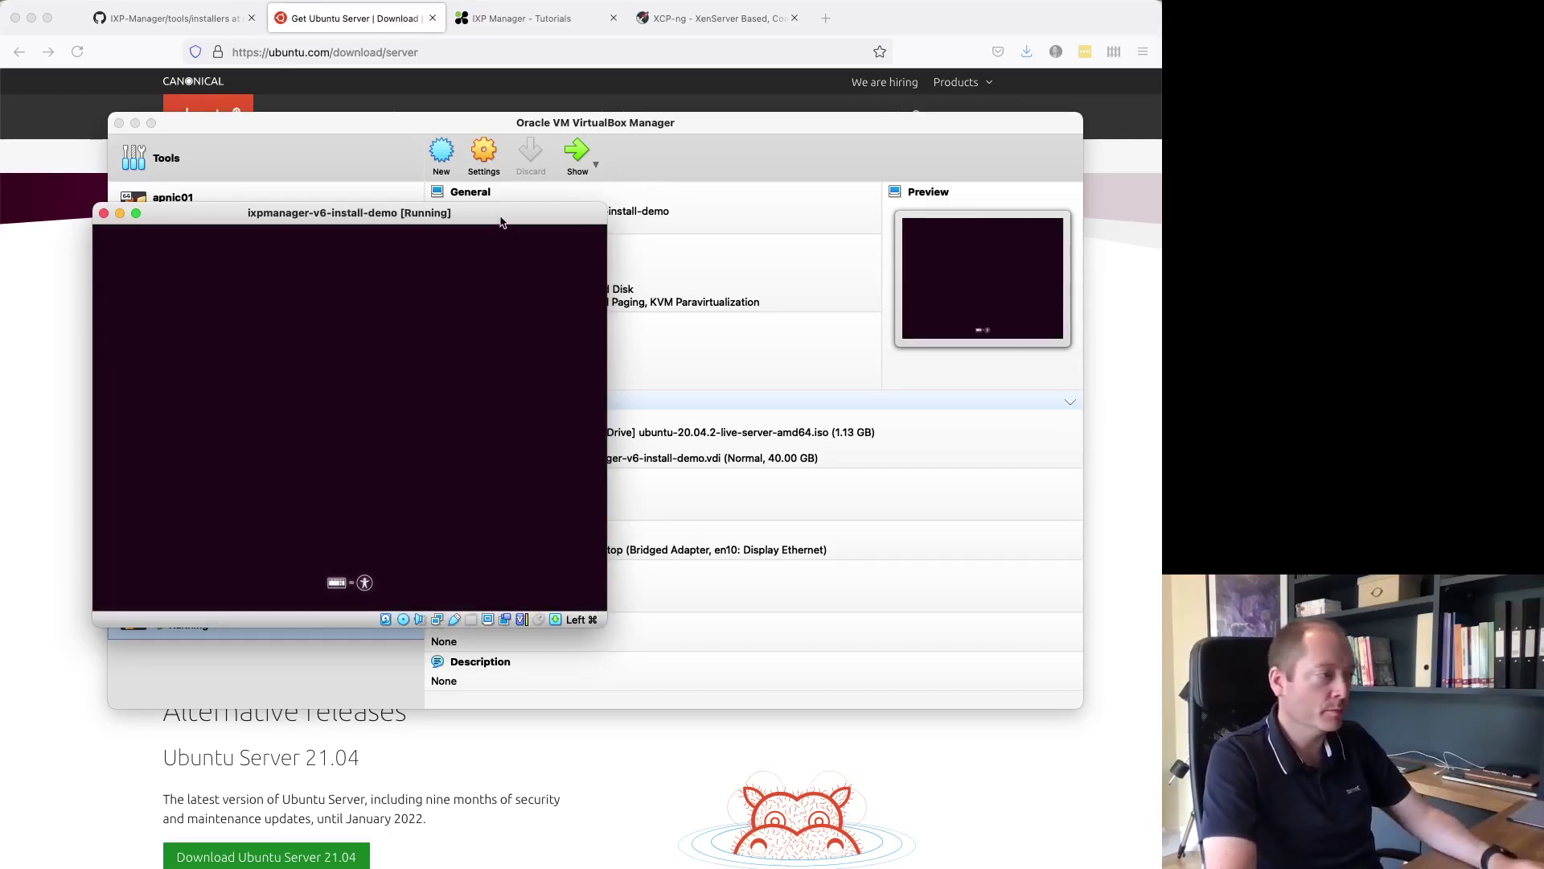
{"action": "left_click_drag", "start_coordinate": [500, 222], "coordinate": [512, 142]}
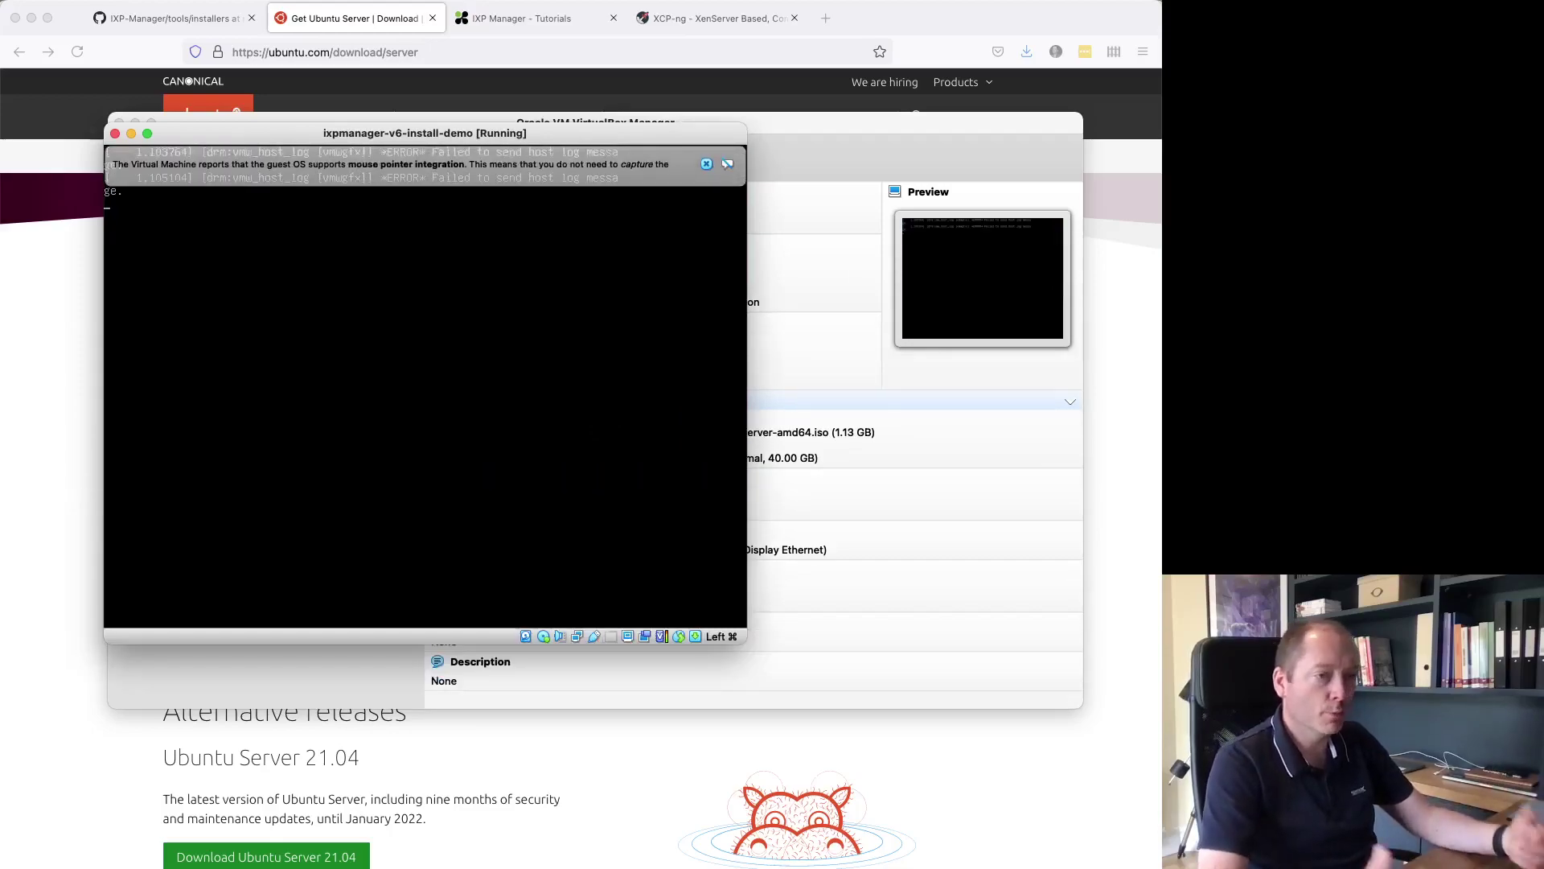
{"action": "left_click", "coordinate": [706, 164]}
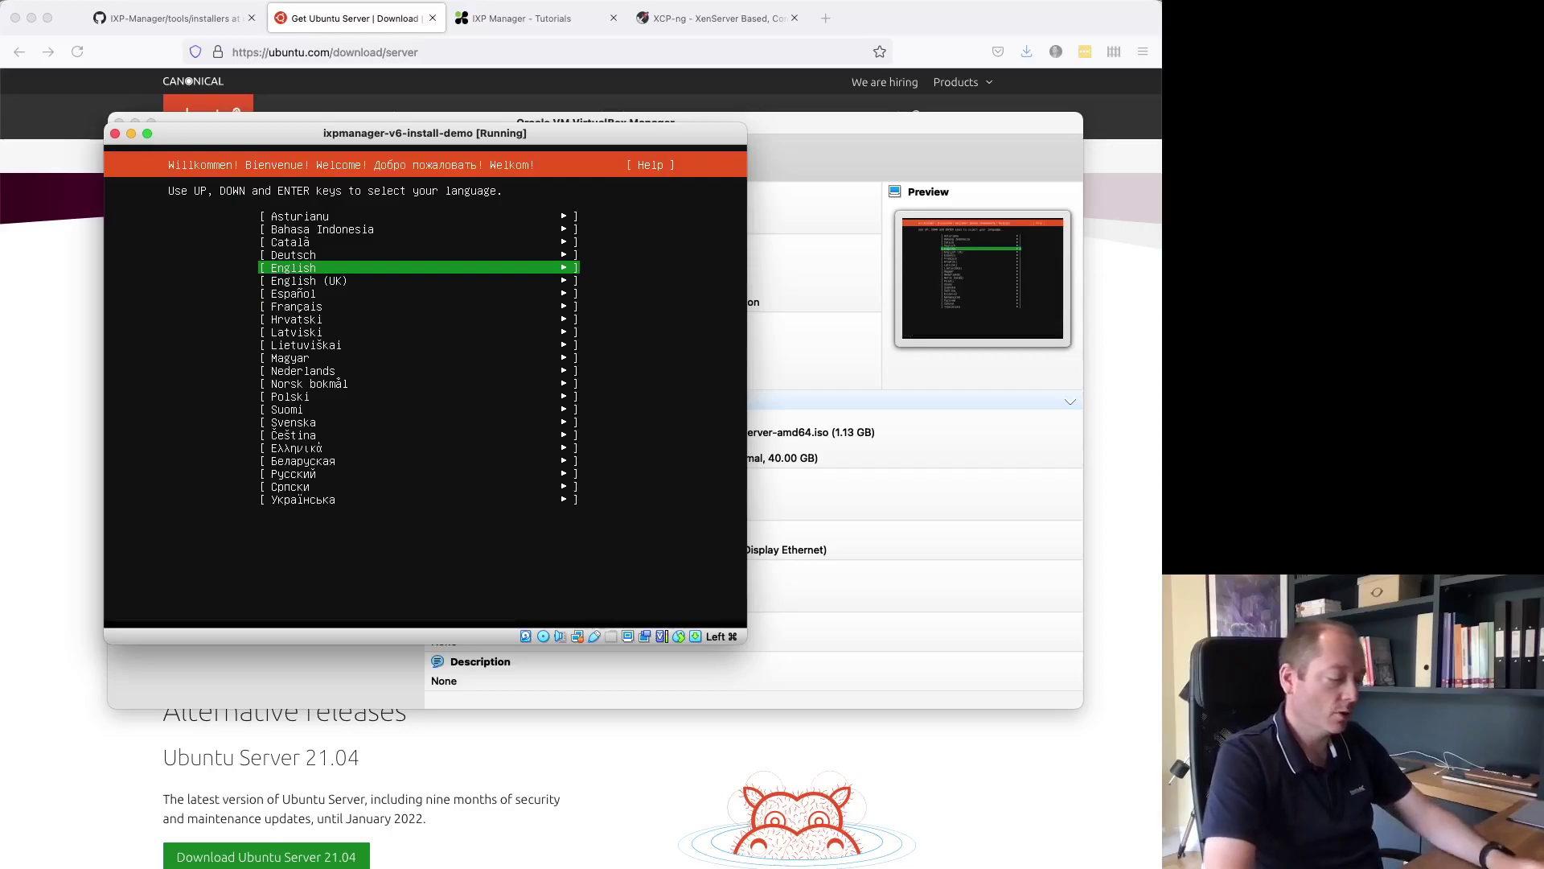
- Choose English (UK) as both the installer language and the keyboard layout
{"action": "key", "text": "Down"}
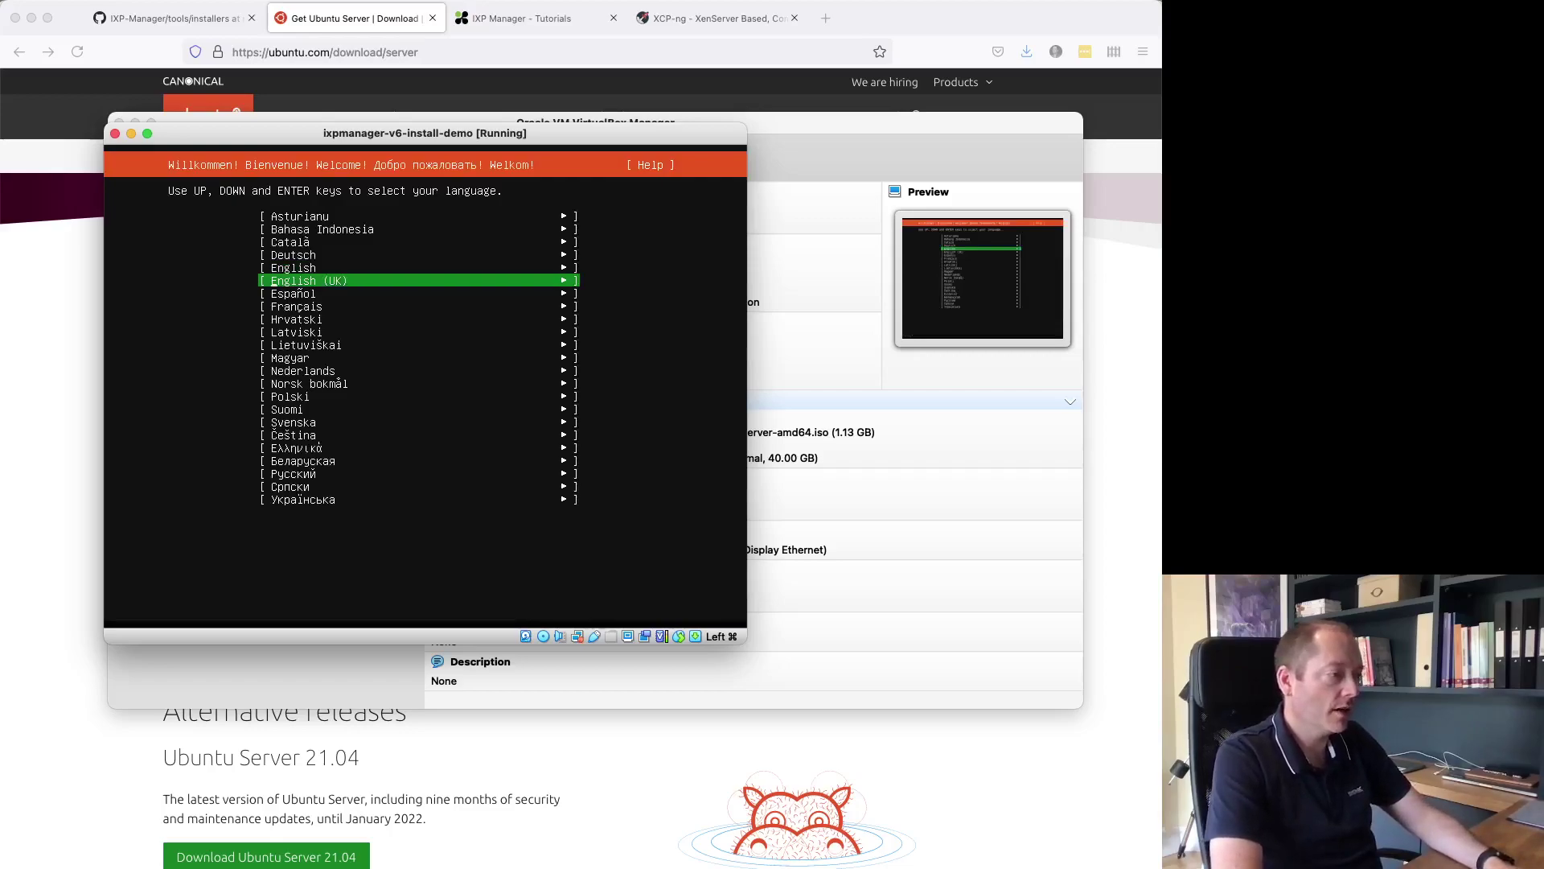
{"action": "key", "text": "Return"}
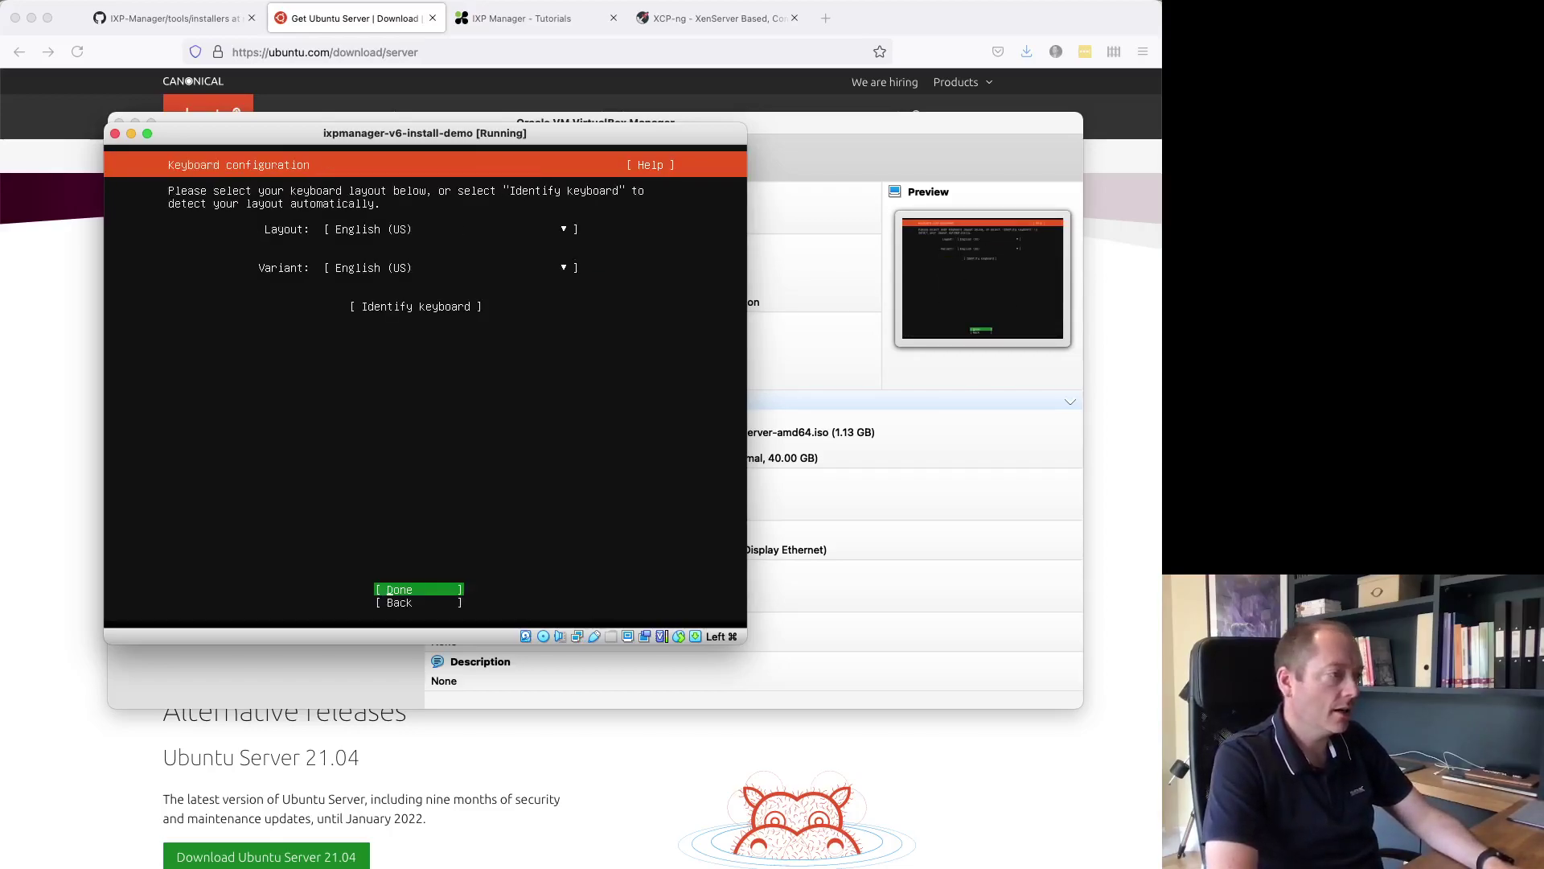
{"action": "key", "text": "Down"}
{"action": "key", "text": "Down"}
{"action": "key", "text": "Down"}
{"action": "key", "text": "Return"}
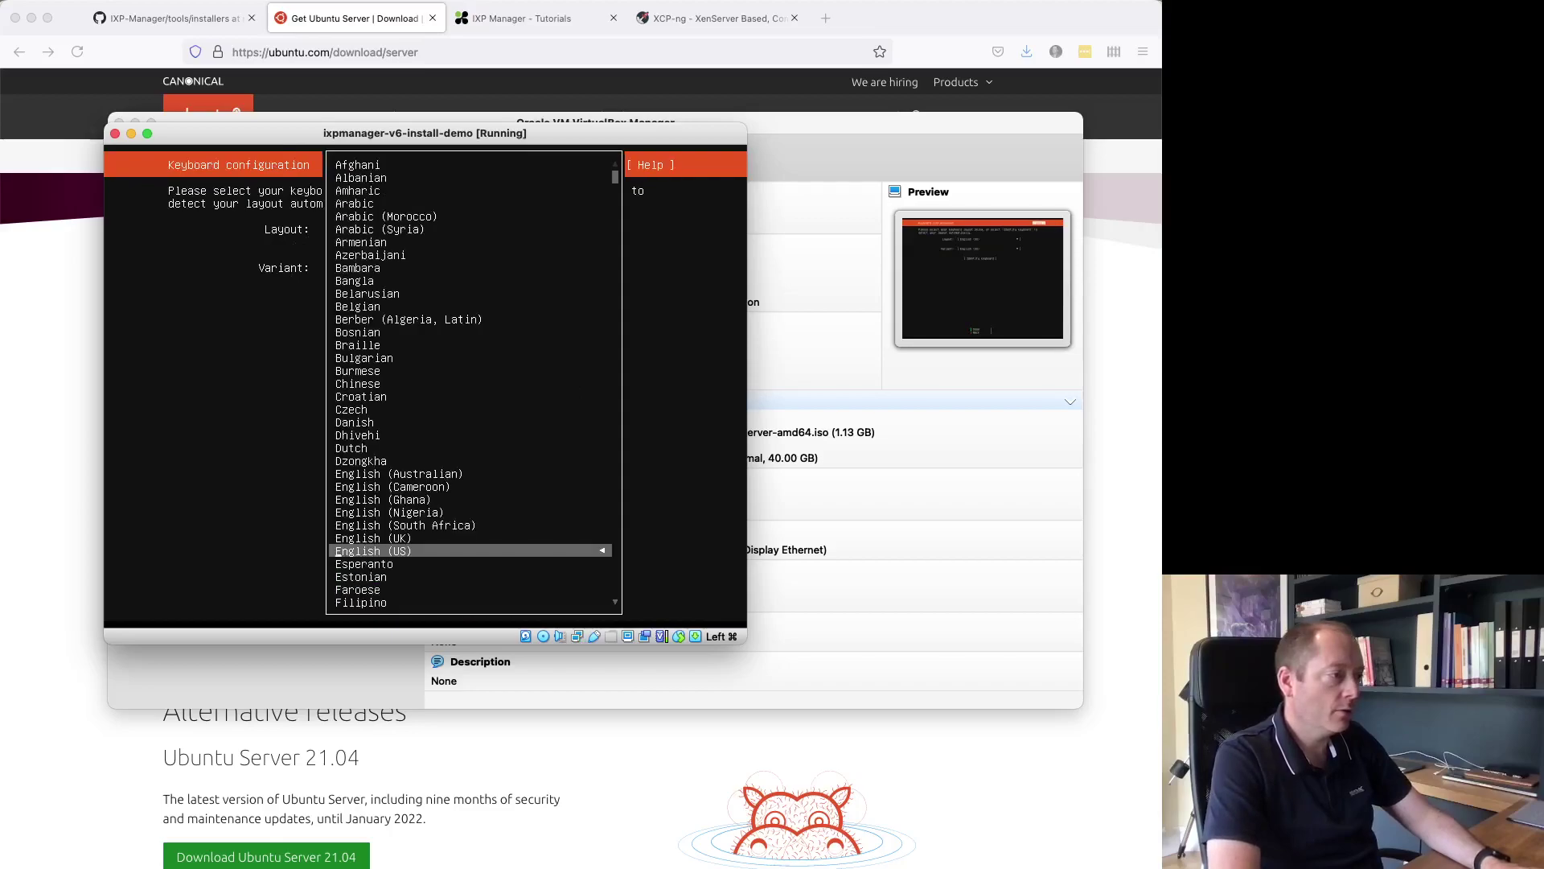
{"action": "key", "text": "Up"}
{"action": "key", "text": "Return"}
{"action": "key", "text": "Down"}
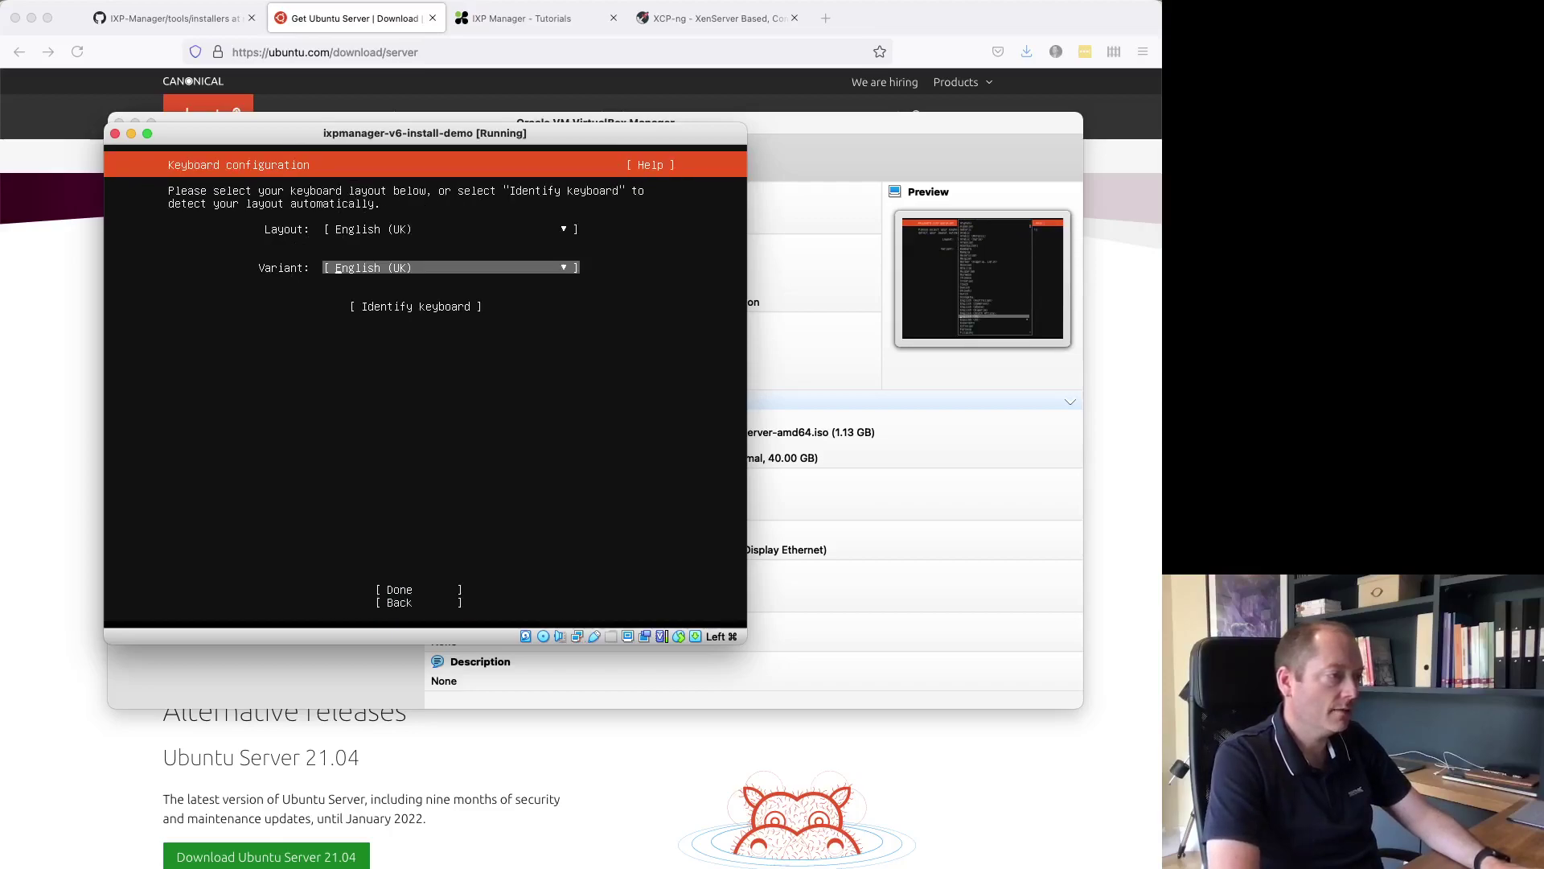
- Set the keyboard variant to English (UK, intl., Macintosh) and finish the keyboard configuration
{"action": "key", "text": "Return"}
{"action": "key", "text": "Down"}
{"action": "key", "text": "Down"}
{"action": "key", "text": "Down"}
{"action": "key", "text": "Down"}
{"action": "key", "text": "Down"}
{"action": "key", "text": "Down"}
{"action": "key", "text": "Return"}
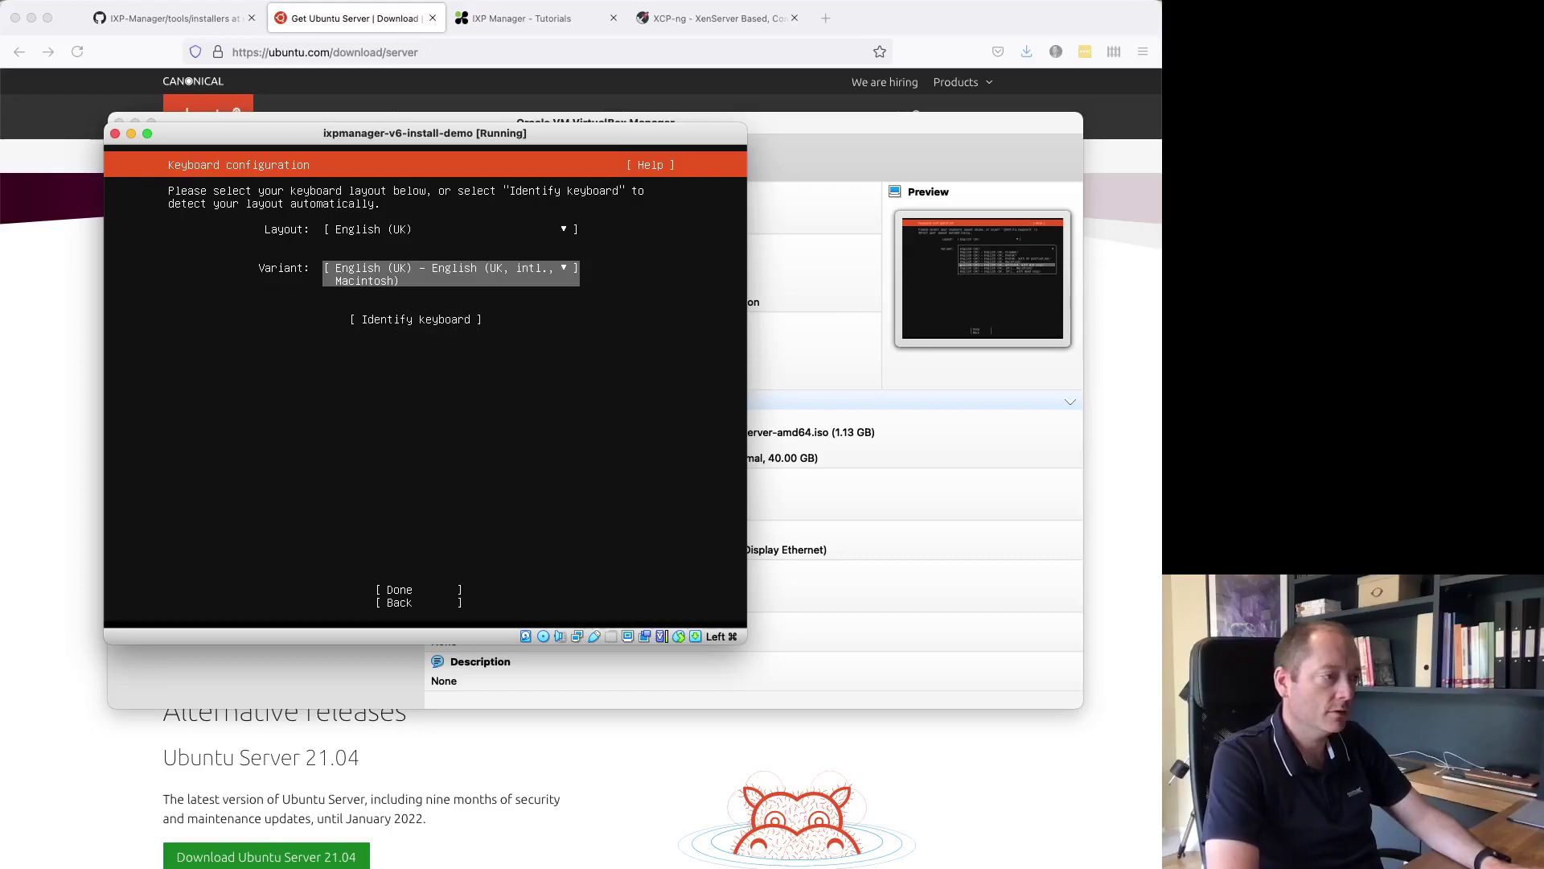
{"action": "key", "text": "Down"}
{"action": "key", "text": "Down"}
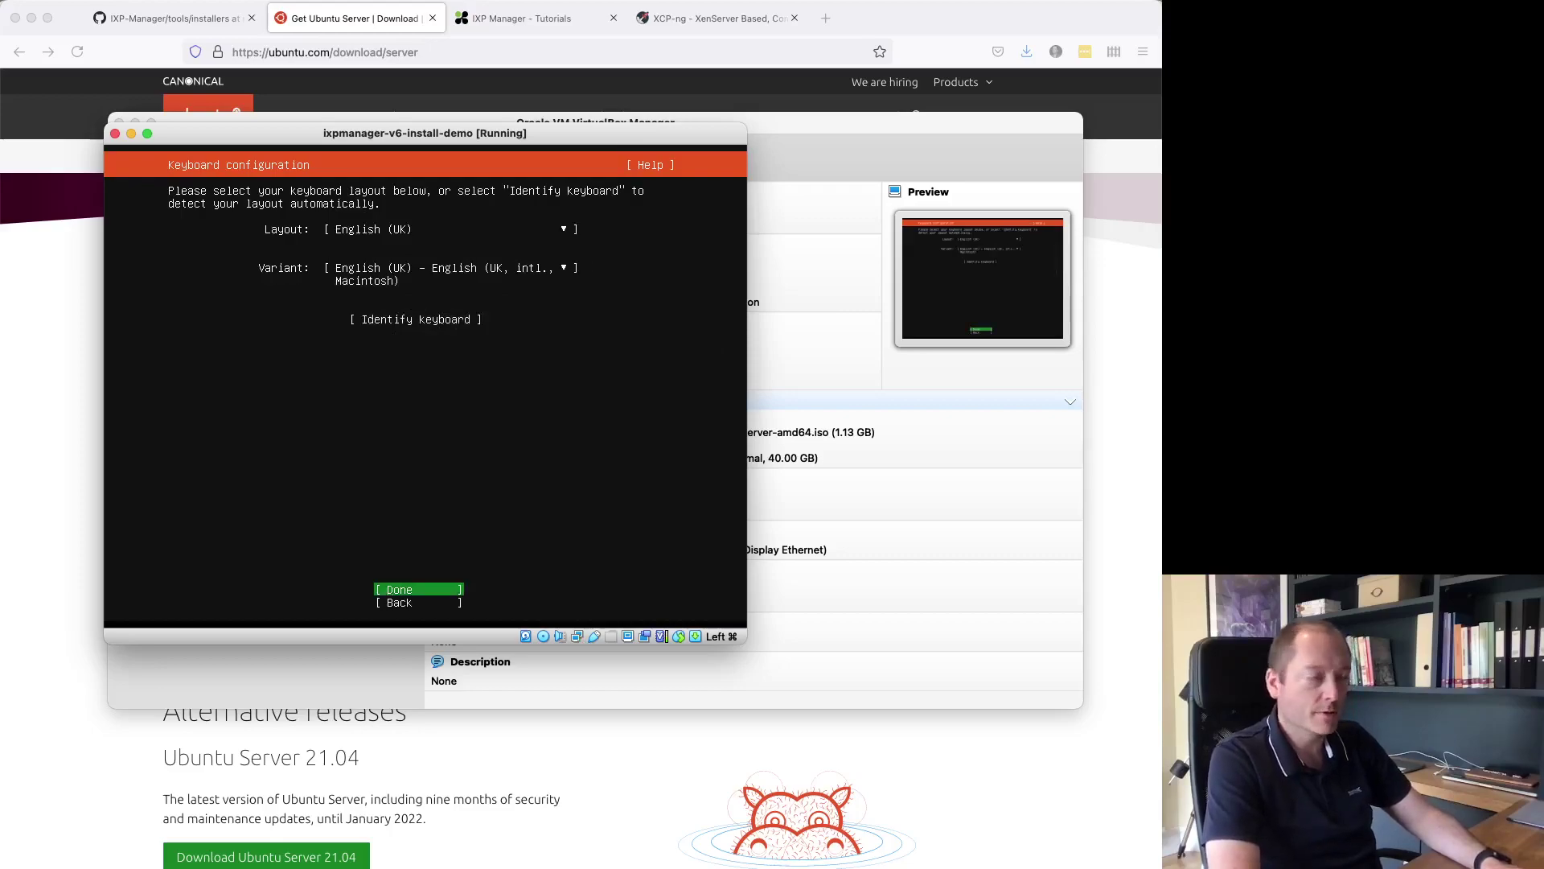
{"action": "key", "text": "Return"}
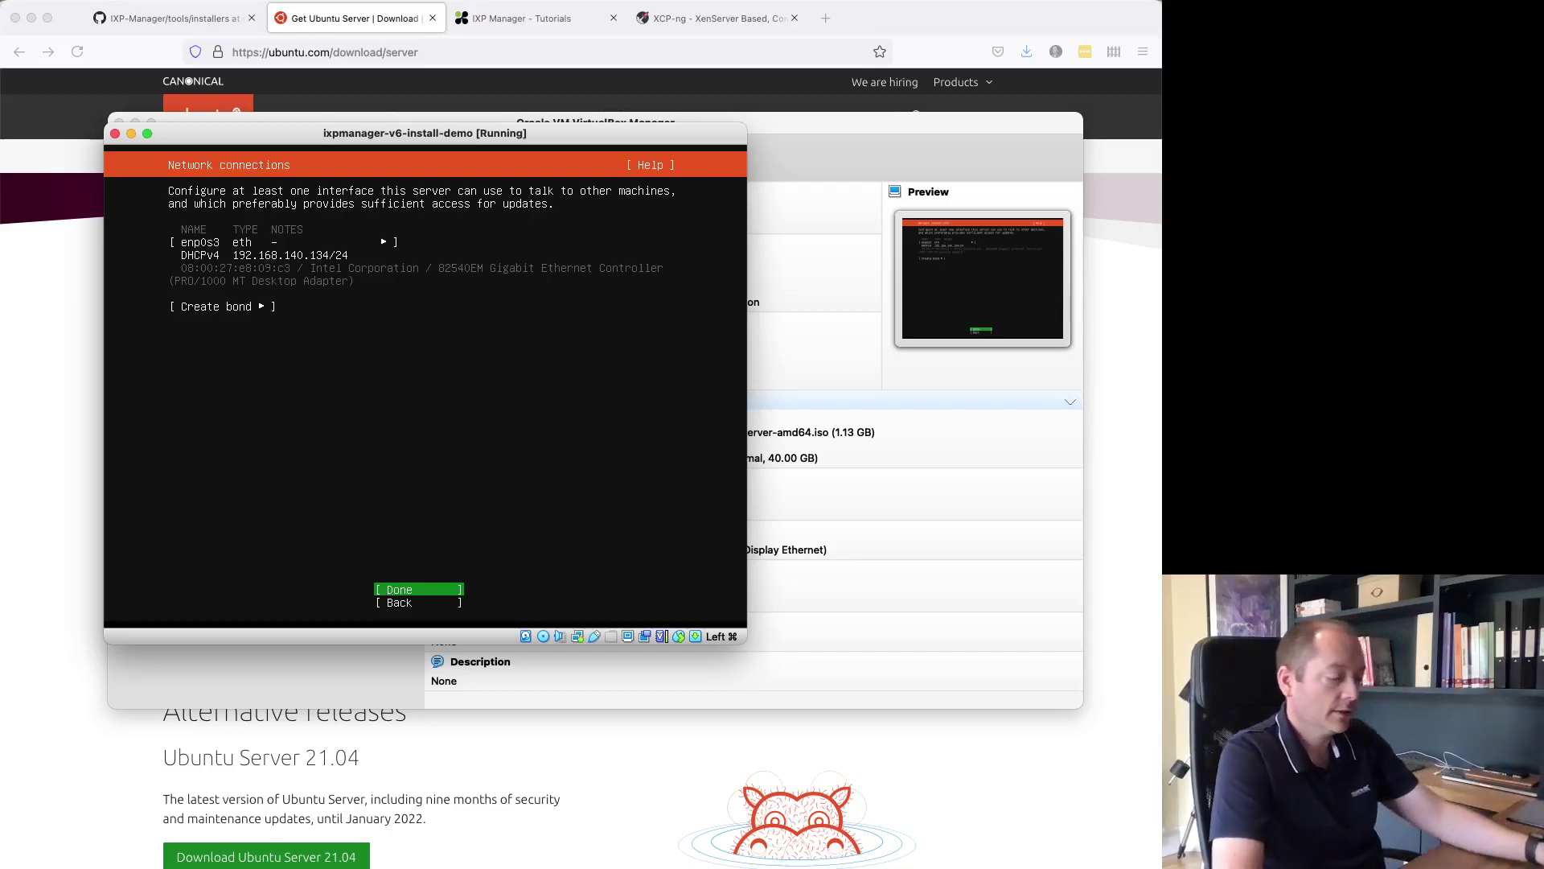
- Accept the default network connection, blank proxy address and default Ubuntu archive mirror
{"action": "key", "text": "Return"}
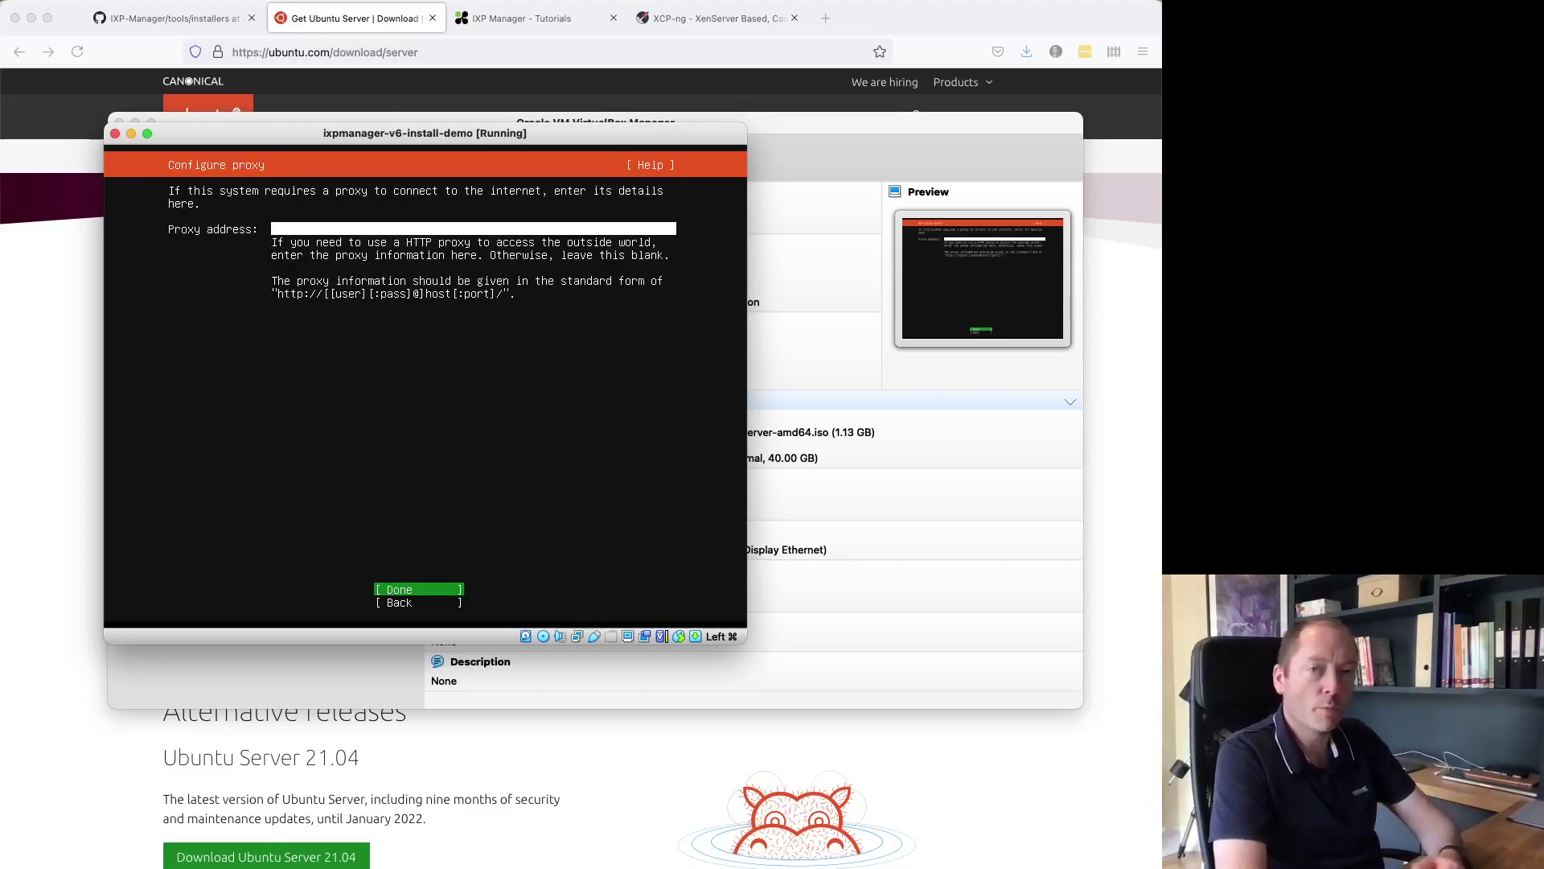
{"action": "key", "text": "Return"}
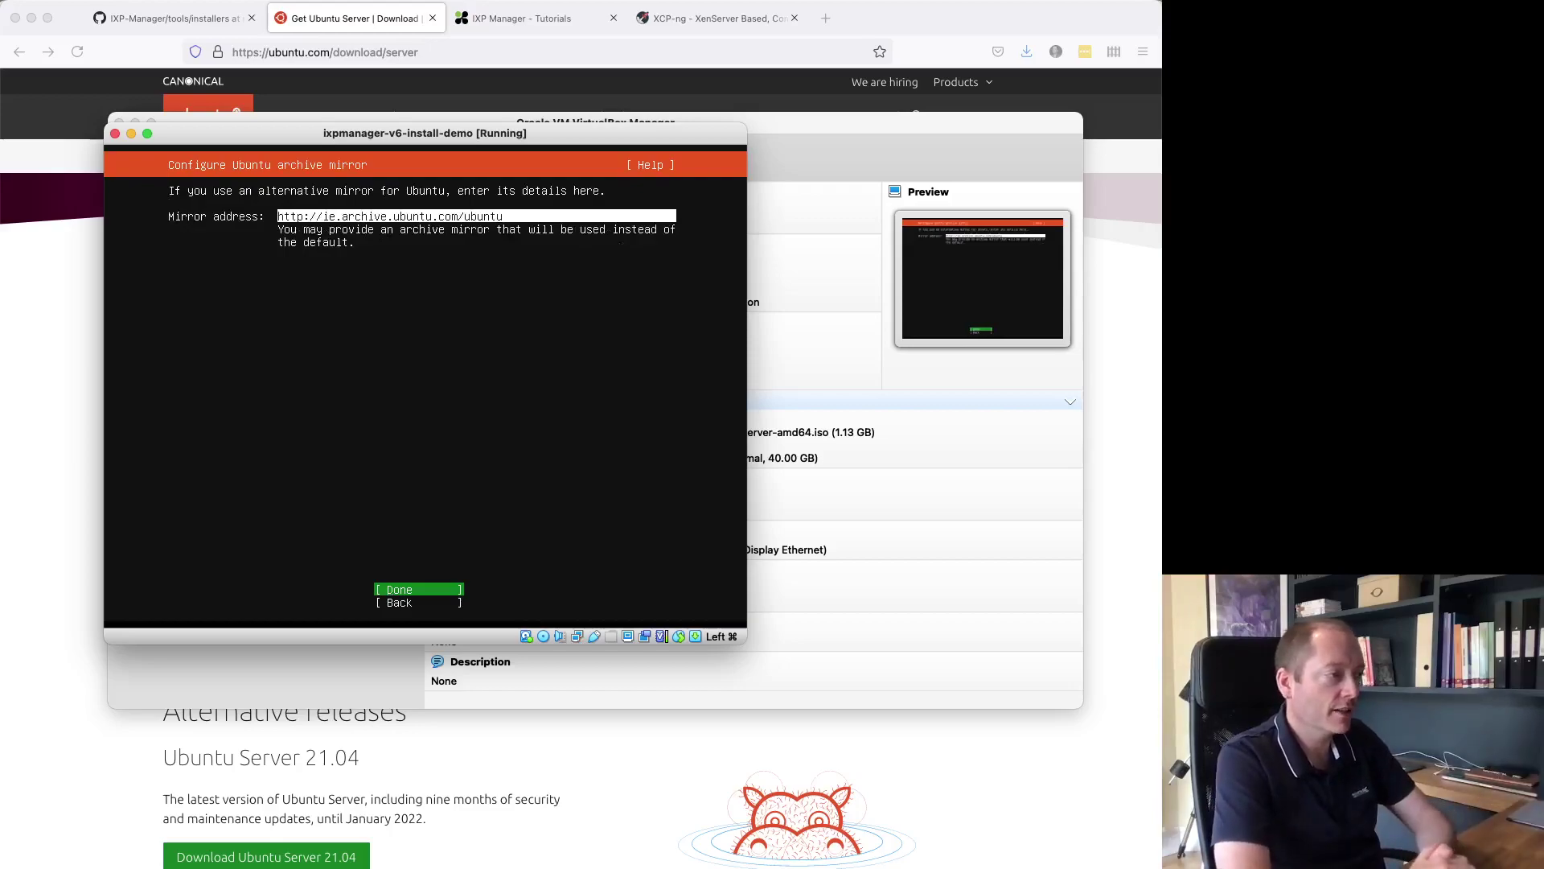
{"action": "key", "text": "Return"}
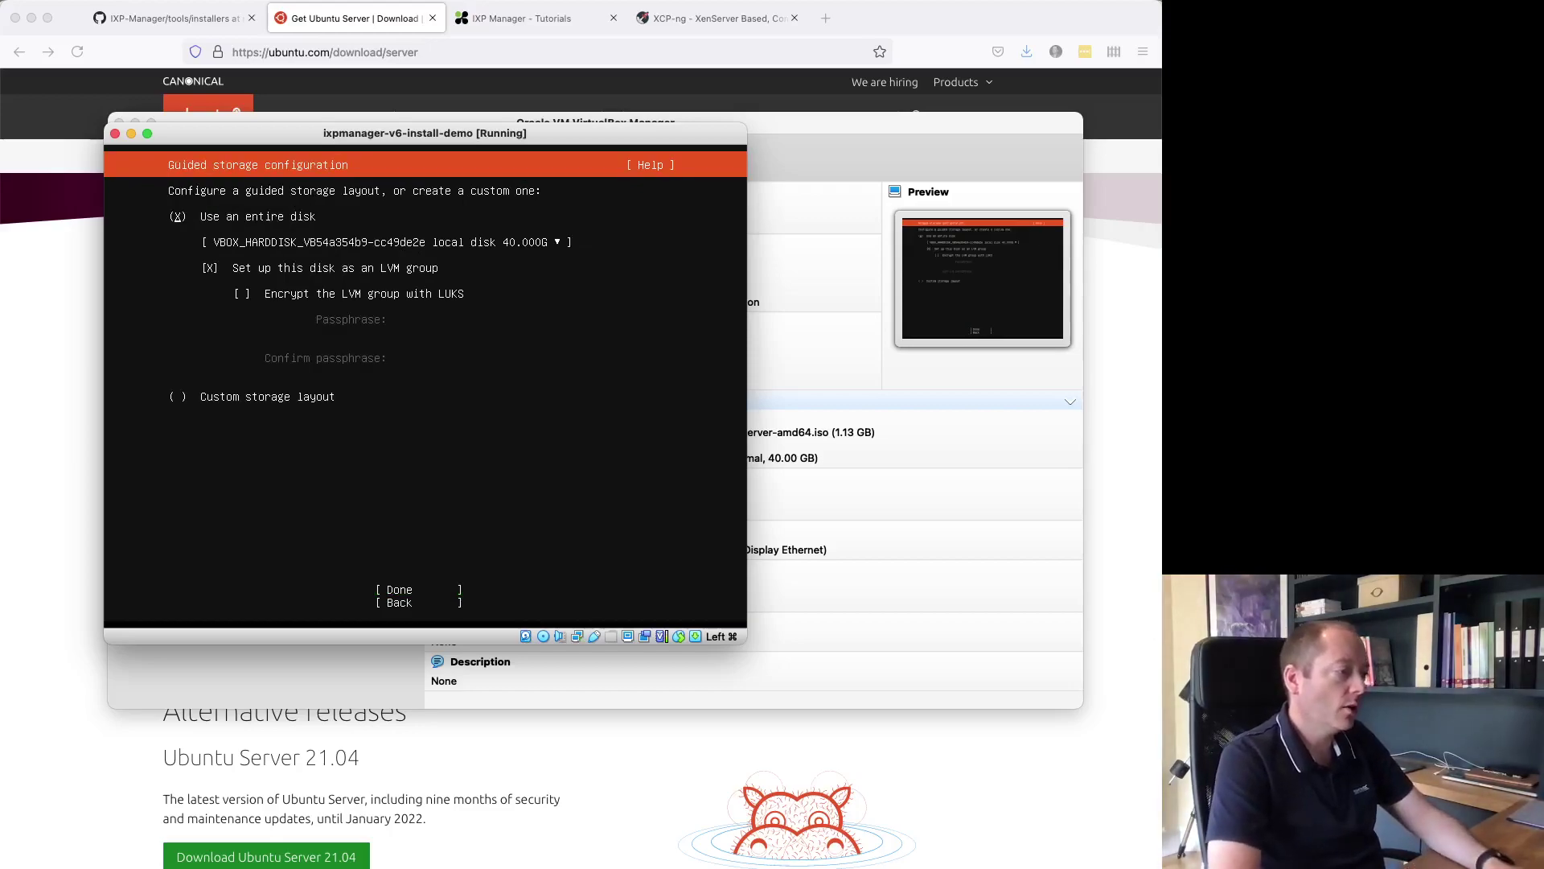
- Choose a custom storage layout instead of using the entire disk and continue to the storage configuration
{"action": "key", "text": "Down"}
{"action": "key", "text": "Down"}
{"action": "key", "text": "Down"}
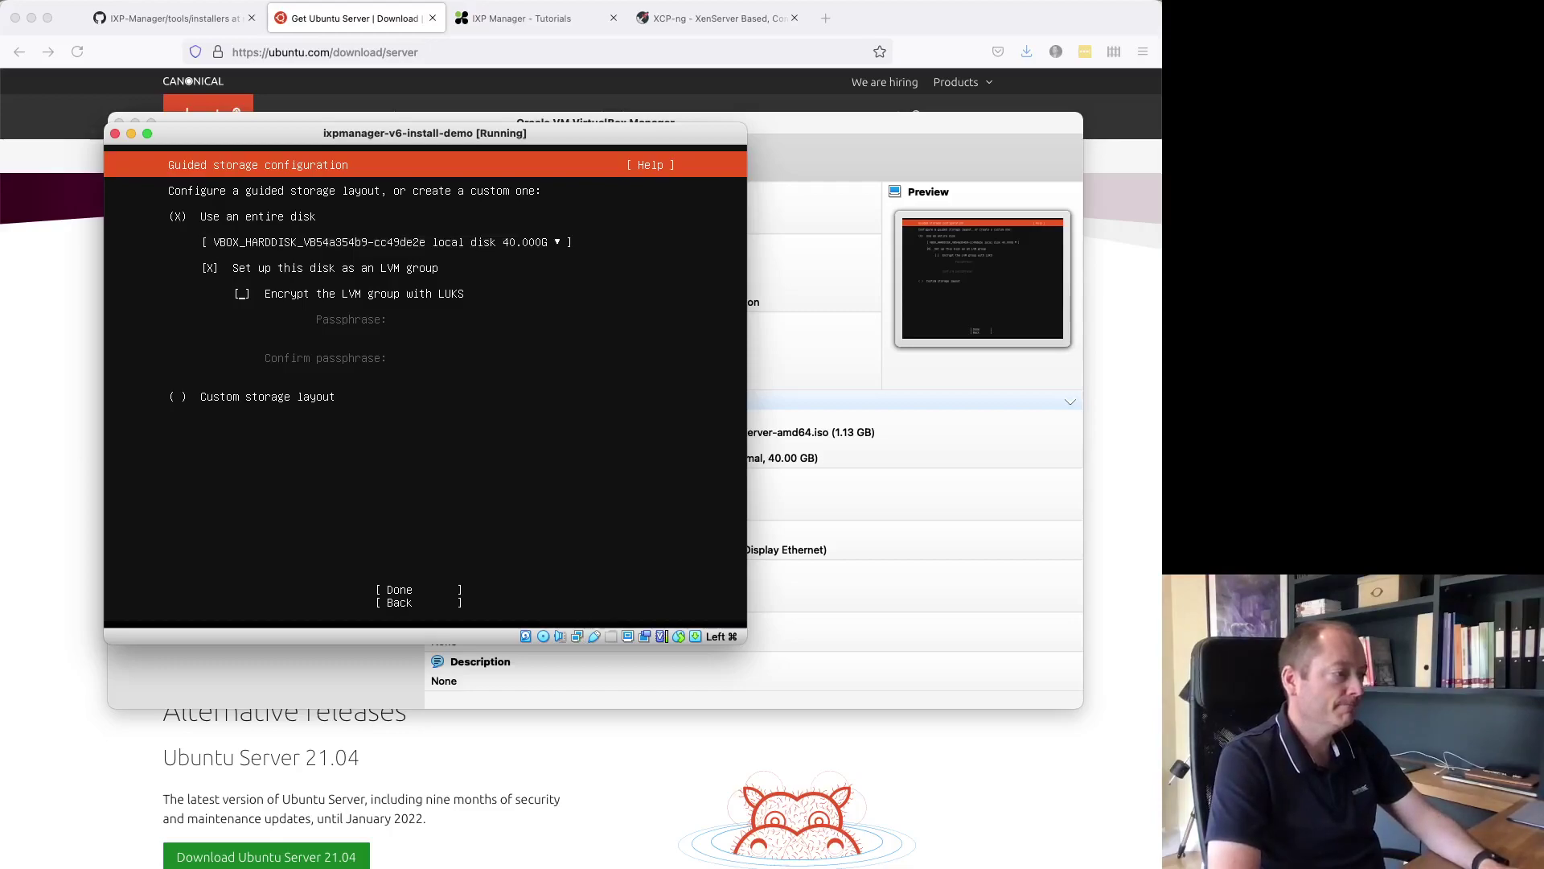
{"action": "key", "text": "Down"}
{"action": "key", "text": "Up"}
{"action": "key", "text": "space"}
{"action": "key", "text": "Down"}
{"action": "key", "text": "Return"}
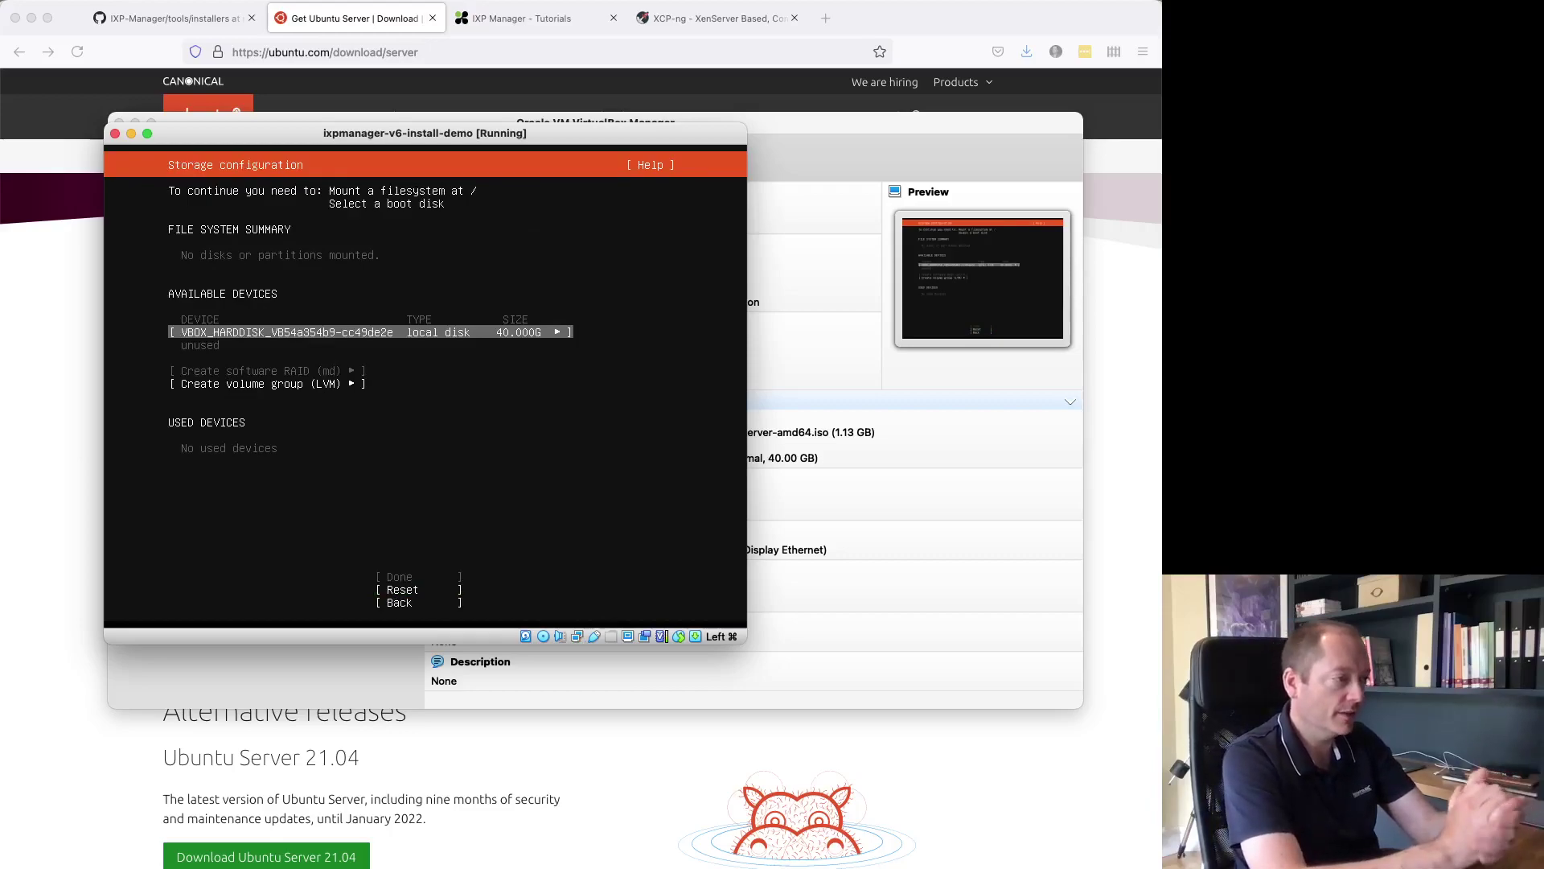
- Add a 1G GPT partition to the 40 GB local disk, formatted as ext4 and mounted at /boot
{"action": "key", "text": "Return"}
{"action": "key", "text": "Down"}
{"action": "key", "text": "Down"}
{"action": "key", "text": "Down"}
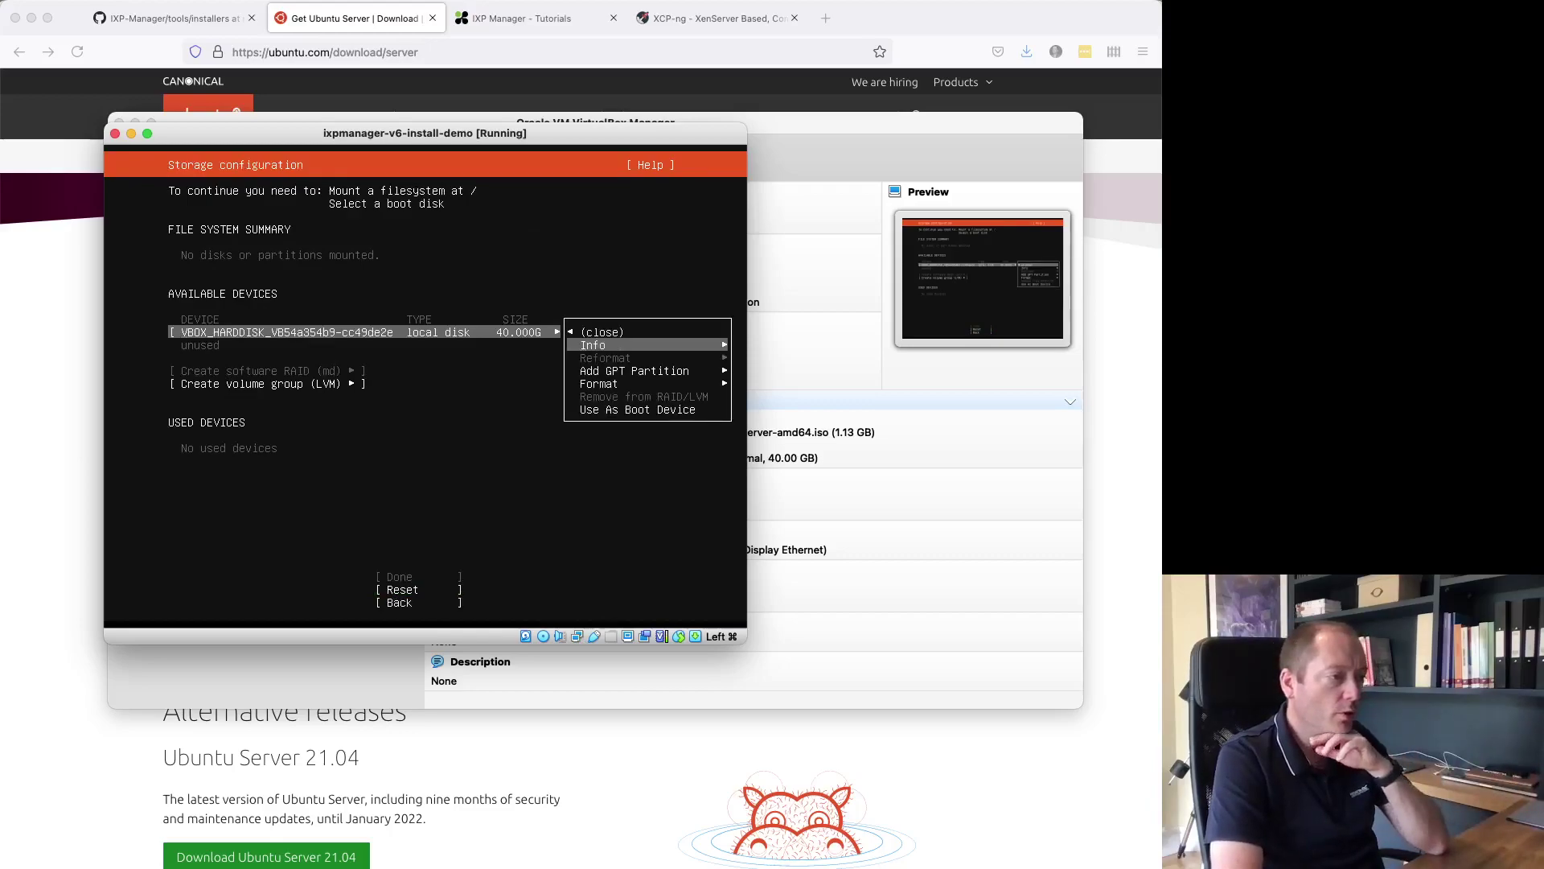
{"action": "key", "text": "Up"}
{"action": "key", "text": "Return"}
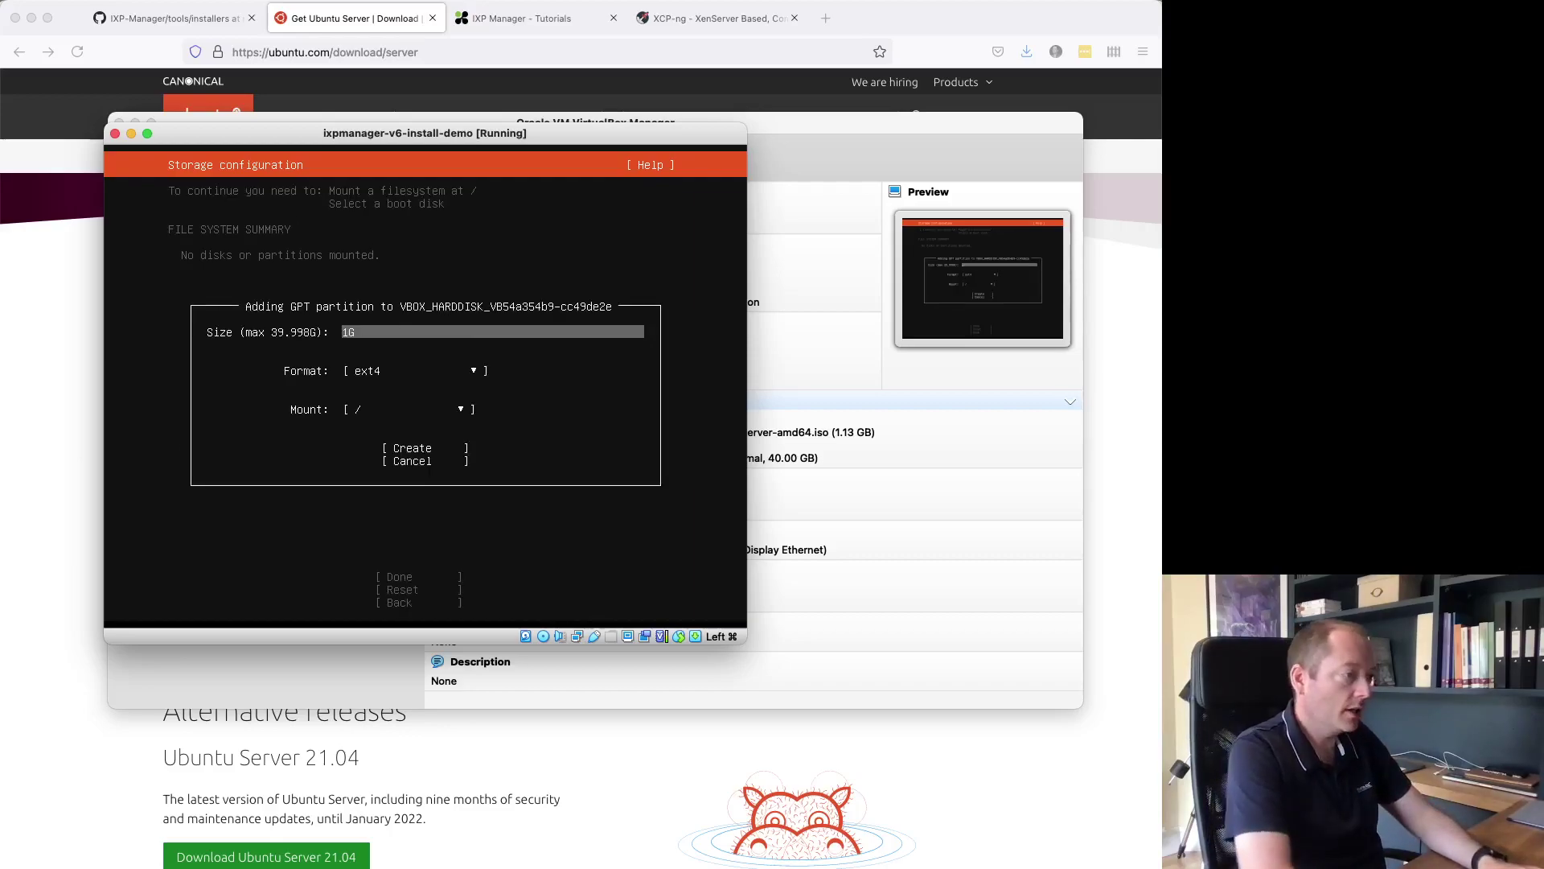
{"action": "type", "text": "1G"}
{"action": "key", "text": "Tab"}
{"action": "key", "text": "Tab"}
{"action": "key", "text": "Return"}
{"action": "key", "text": "Down"}
{"action": "key", "text": "Return"}
{"action": "key", "text": "Tab"}
{"action": "key", "text": "Return"}
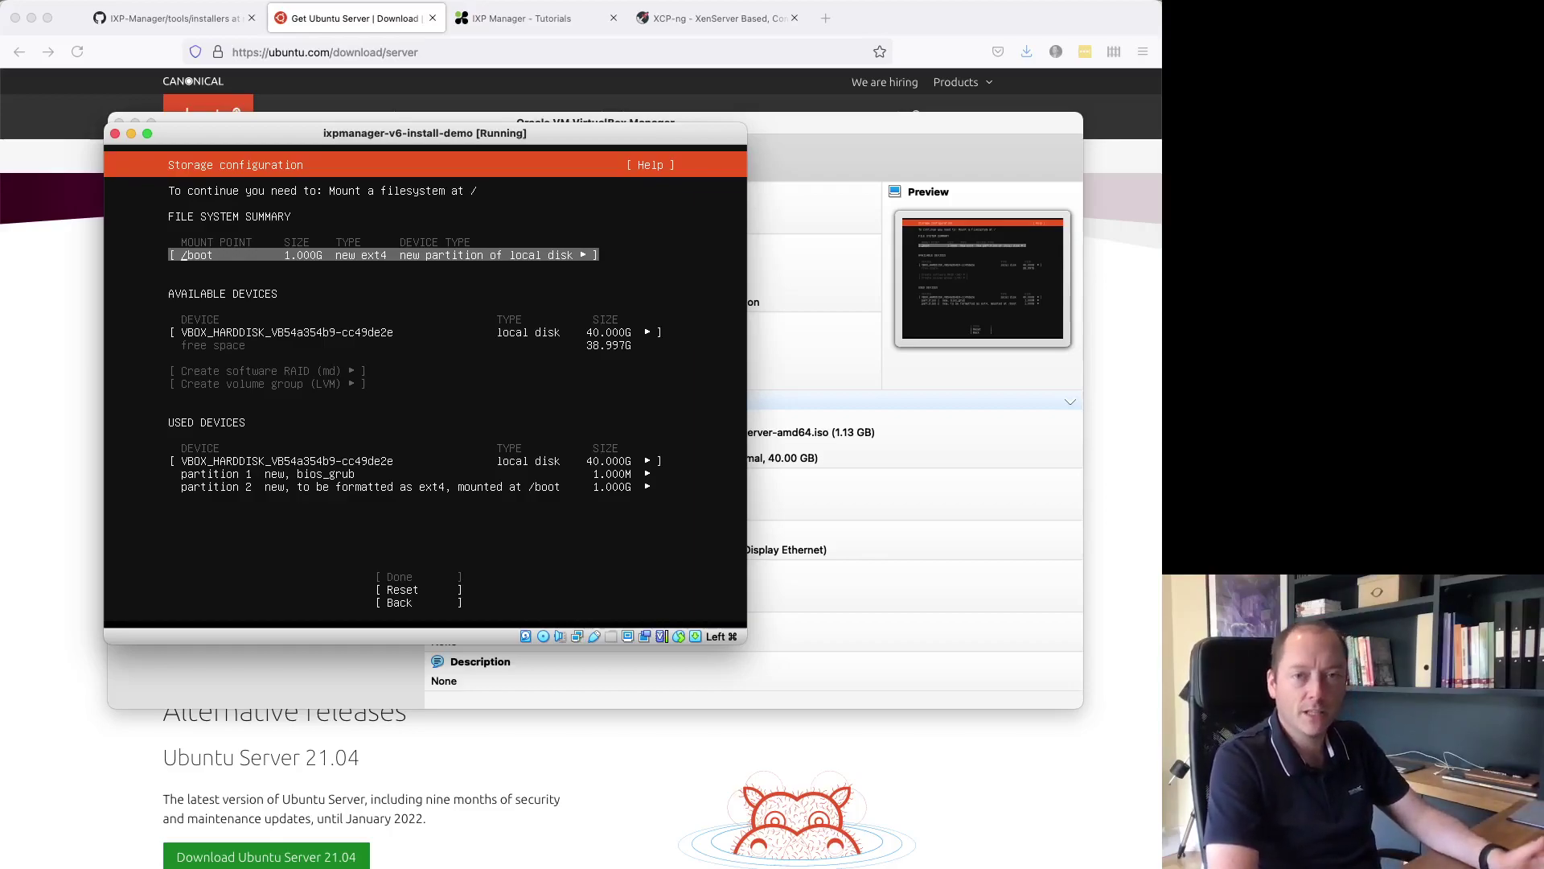
{"action": "key", "text": "Down"}
{"action": "key", "text": "Down"}
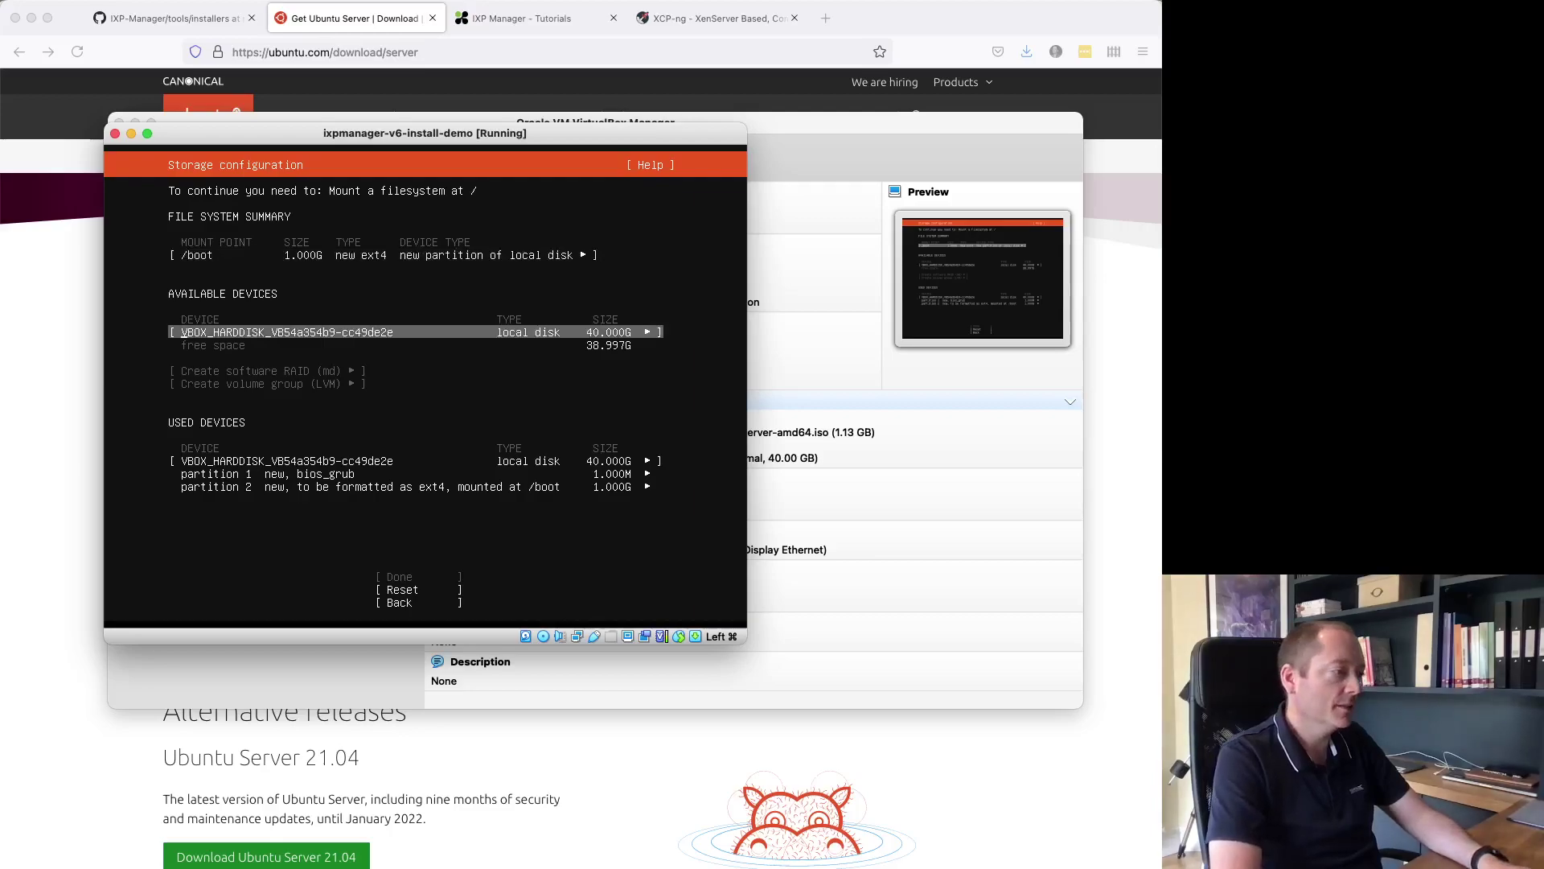
{"action": "key", "text": "Up"}
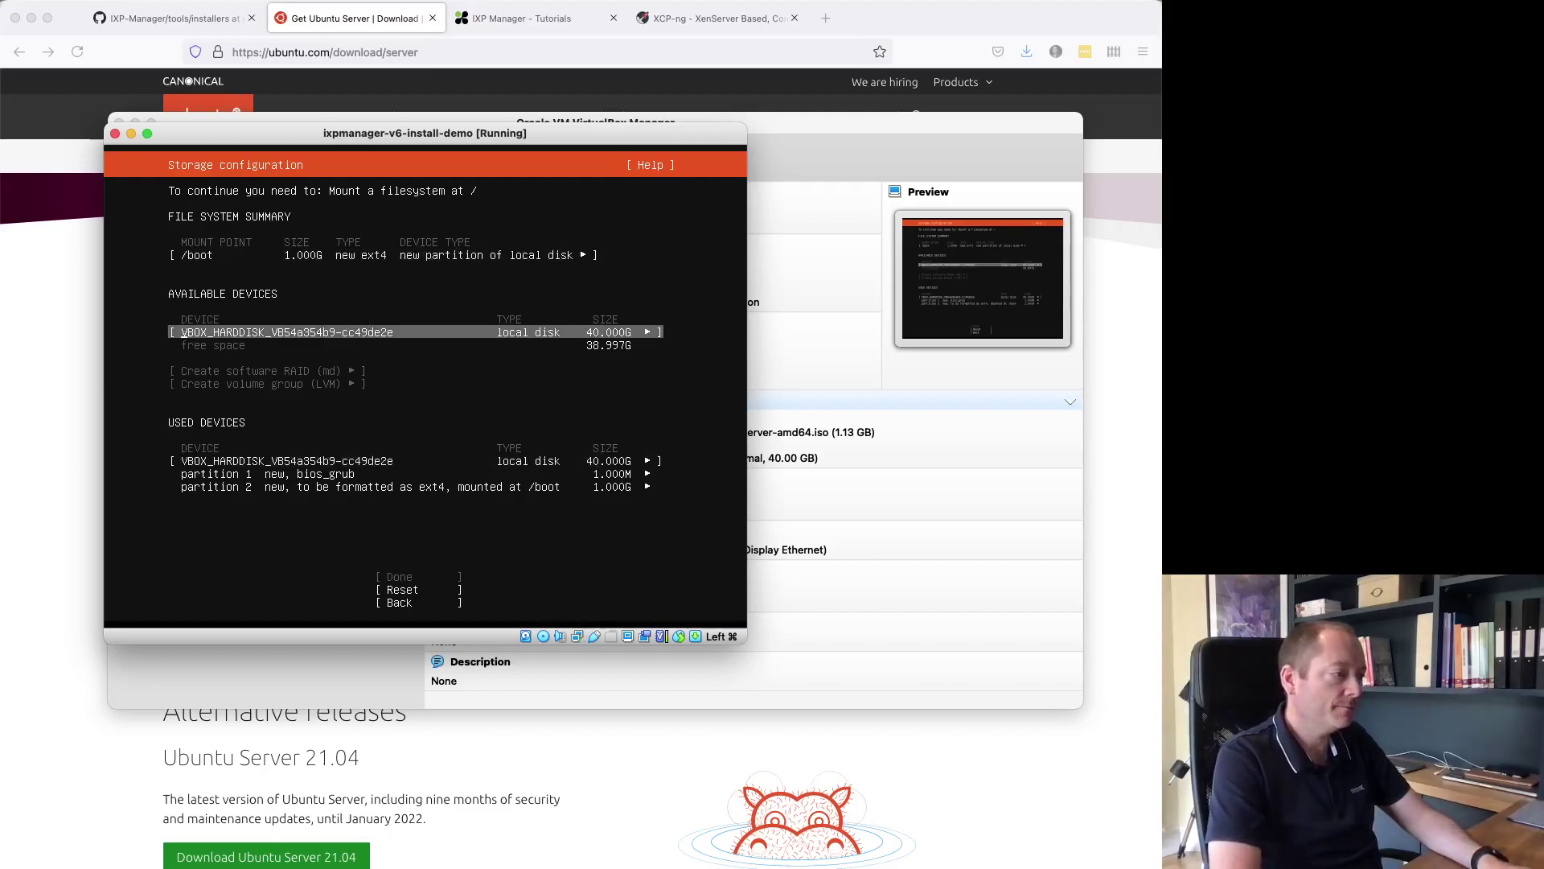
{"action": "key", "text": "Down"}
{"action": "key", "text": "Down"}
{"action": "key", "text": "Down"}
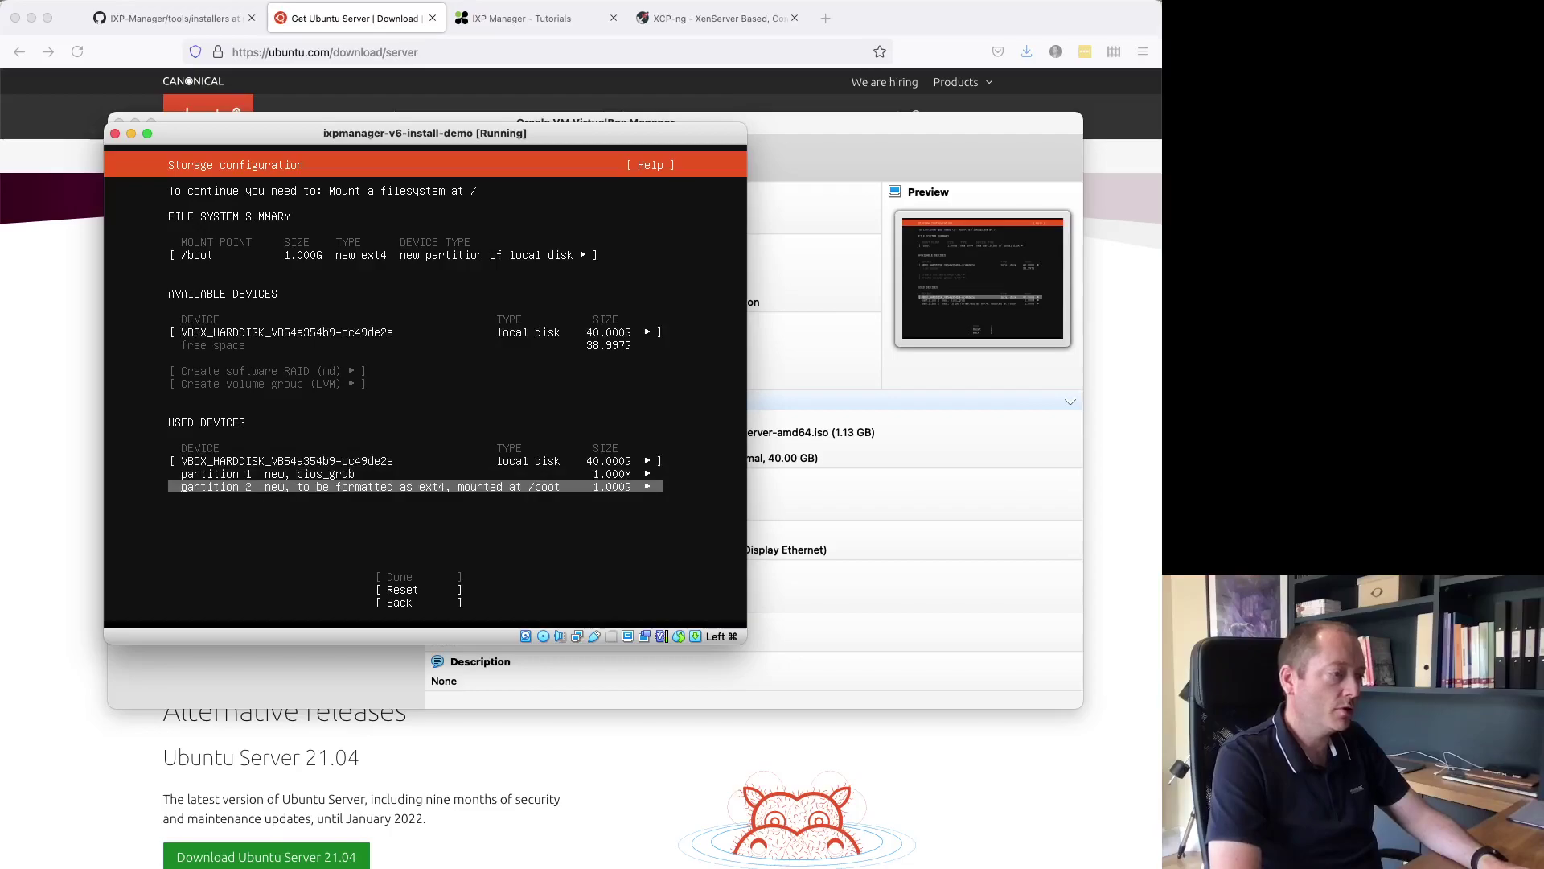
{"action": "key", "text": "Up"}
{"action": "key", "text": "Up"}
{"action": "key", "text": "Up"}
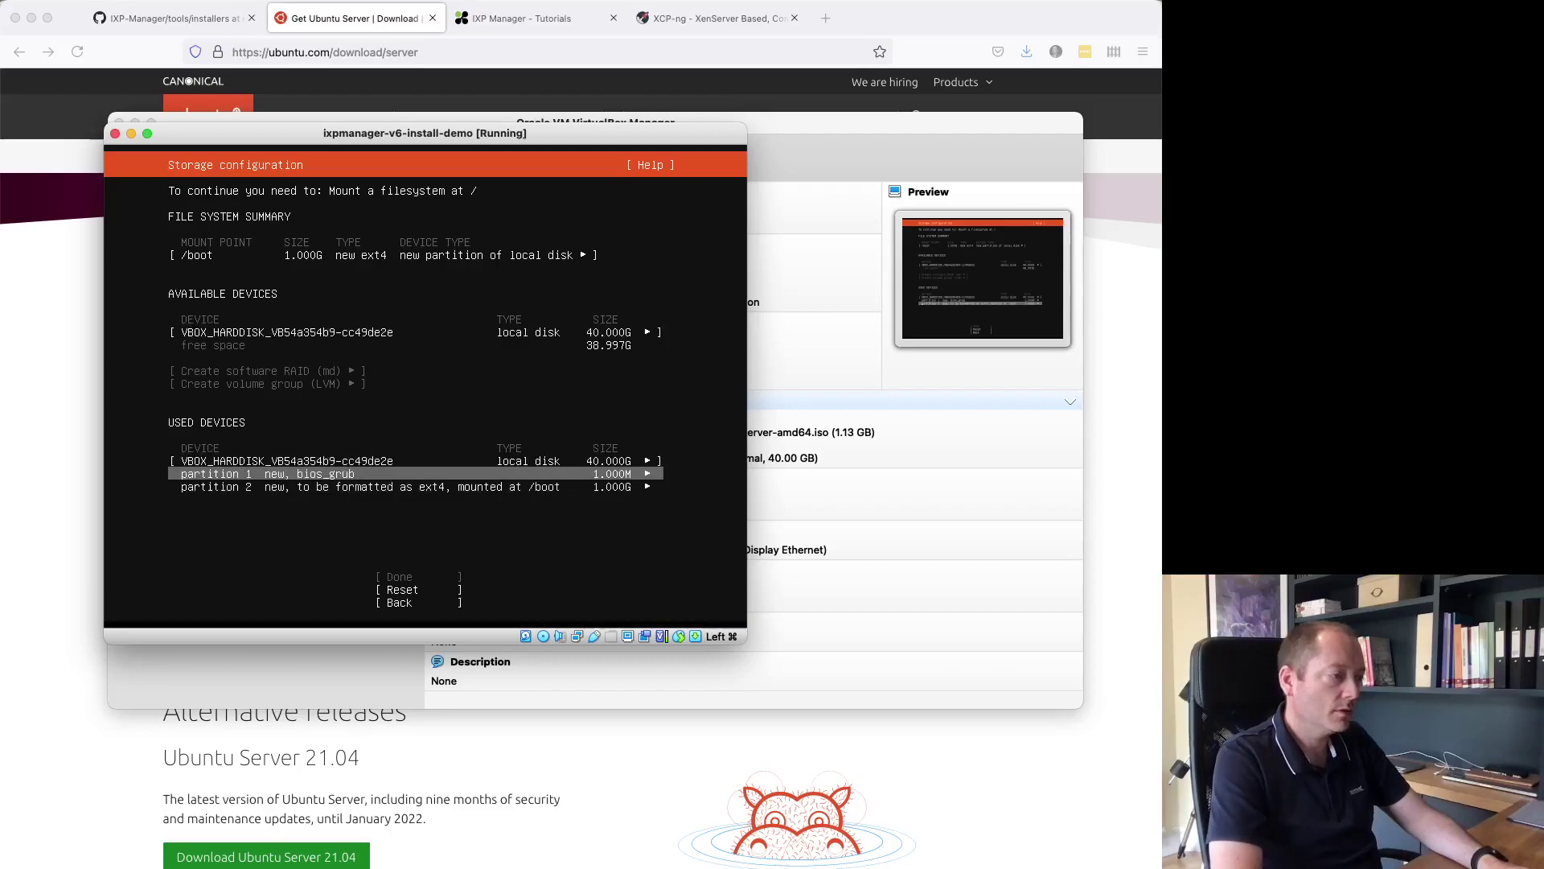
{"action": "key", "text": "Return"}
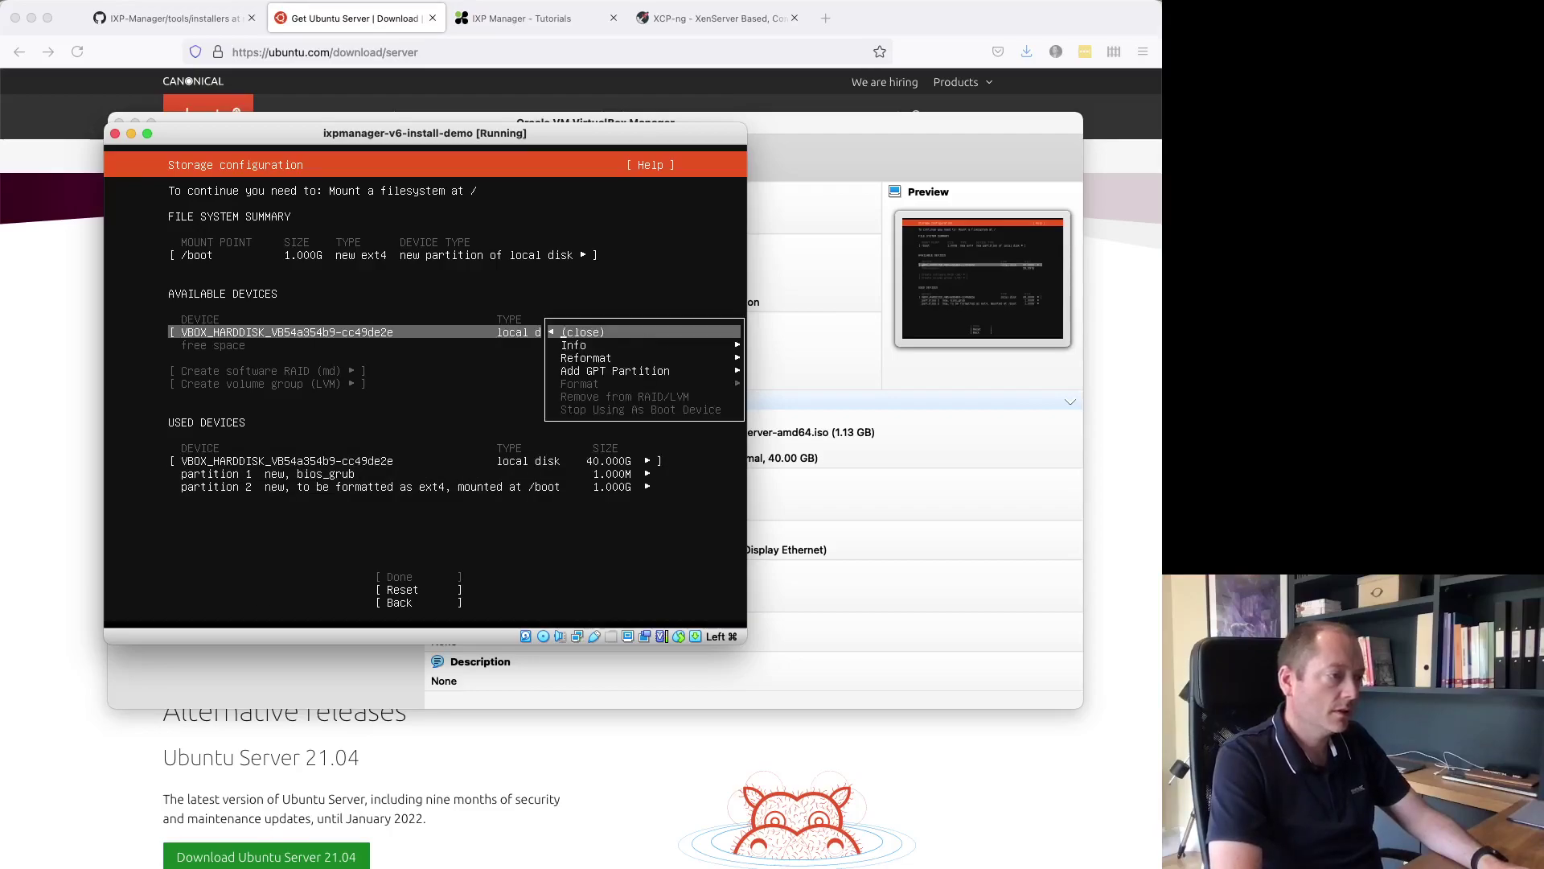
{"action": "key", "text": "Escape"}
{"action": "key", "text": "Return"}
{"action": "key", "text": "Down"}
{"action": "key", "text": "Down"}
{"action": "key", "text": "Return"}
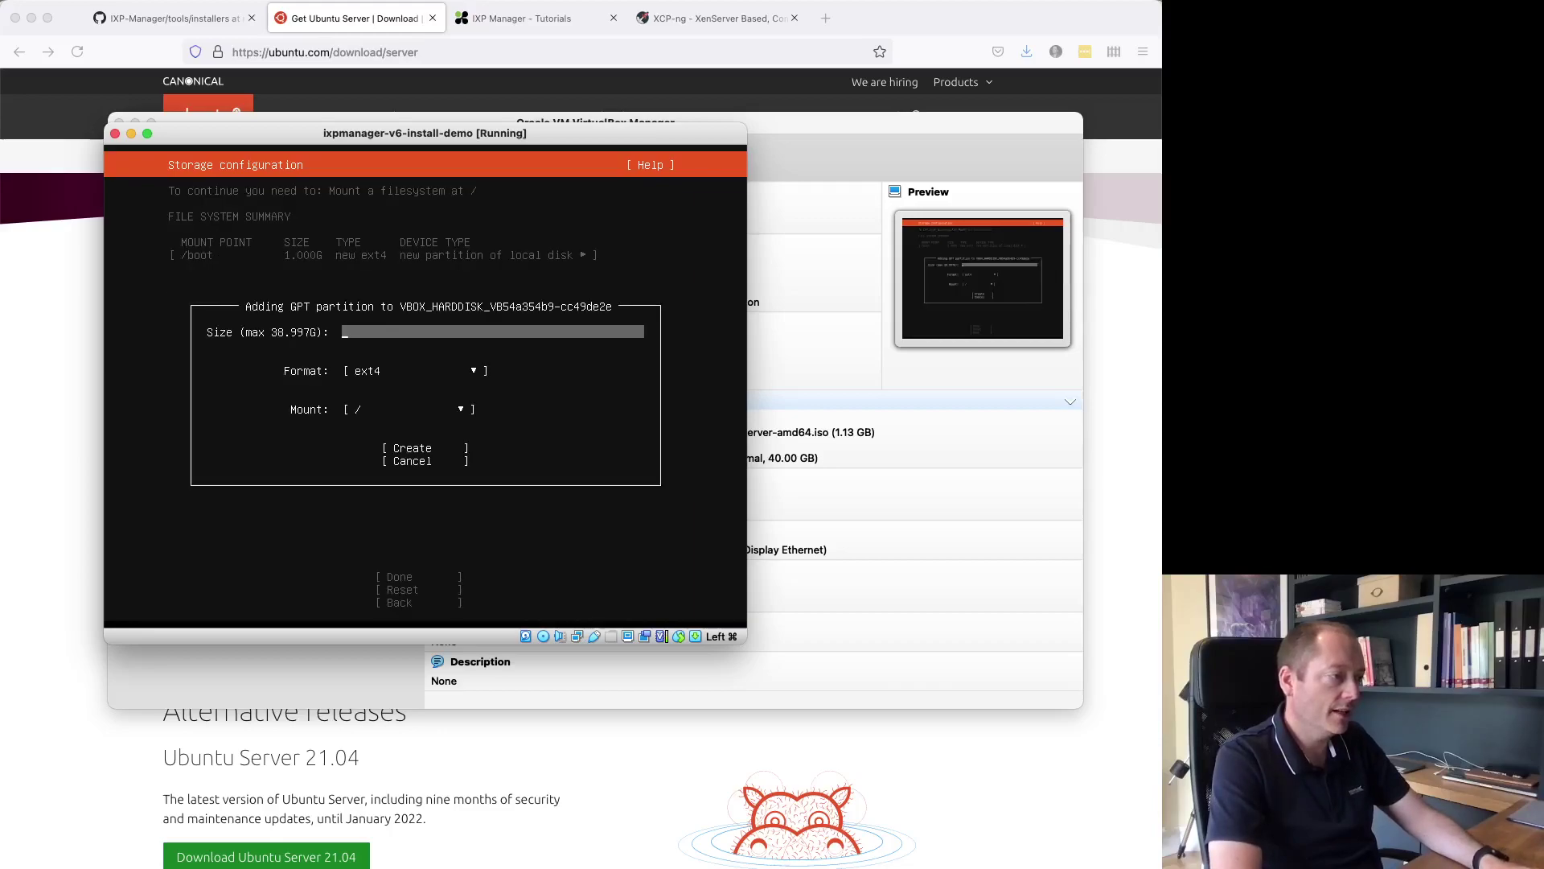
{"action": "key", "text": "Tab"}
{"action": "key", "text": "Return"}
{"action": "key", "text": "Down"}
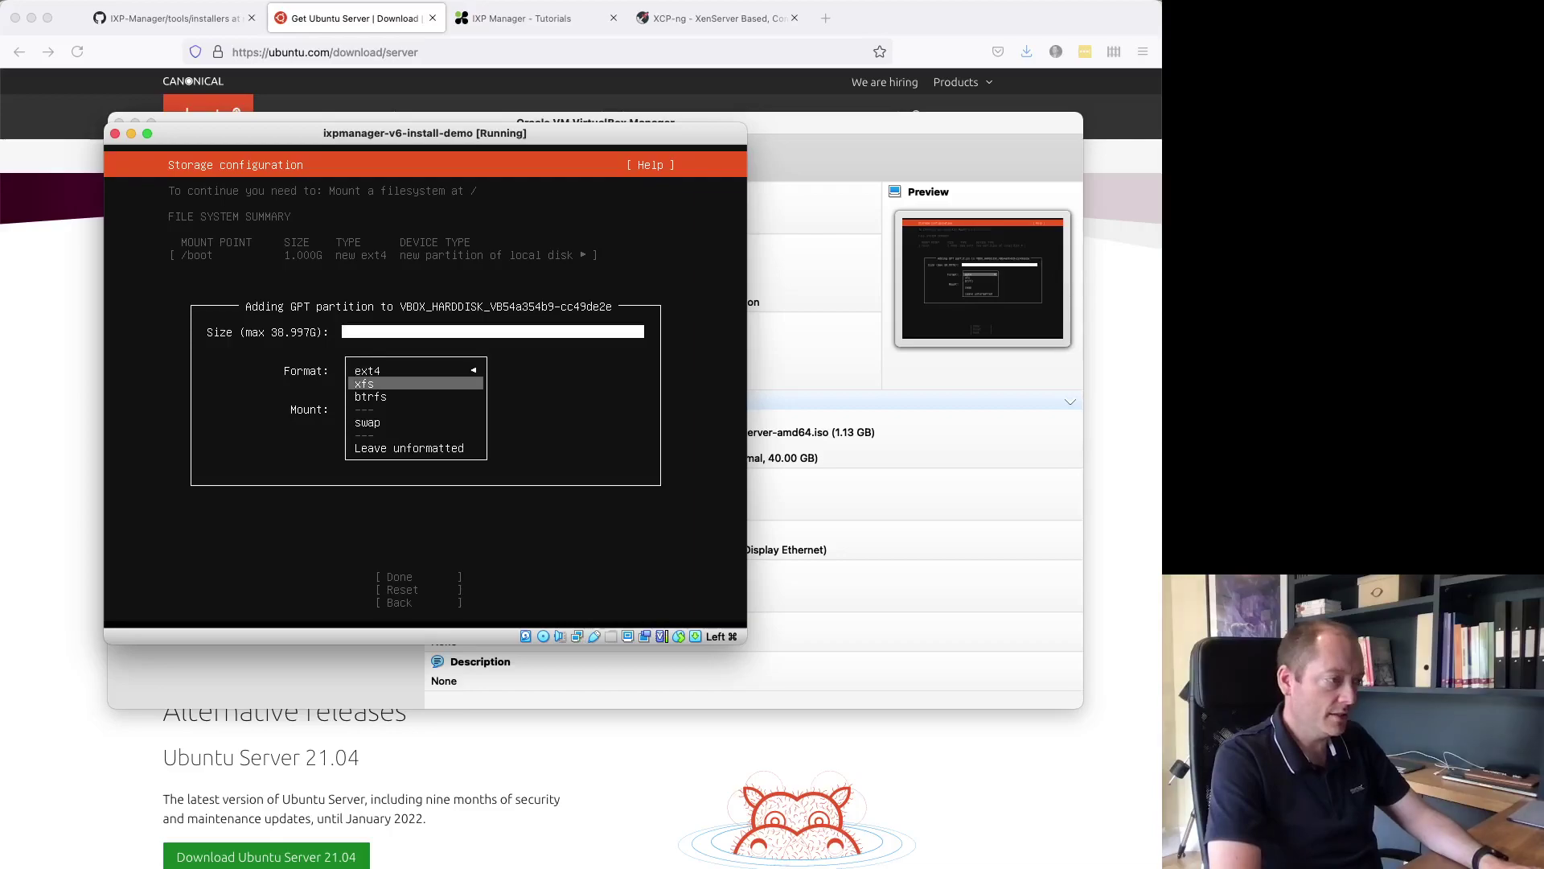
{"action": "key", "text": "Down"}
{"action": "key", "text": "Down"}
{"action": "key", "text": "Escape"}
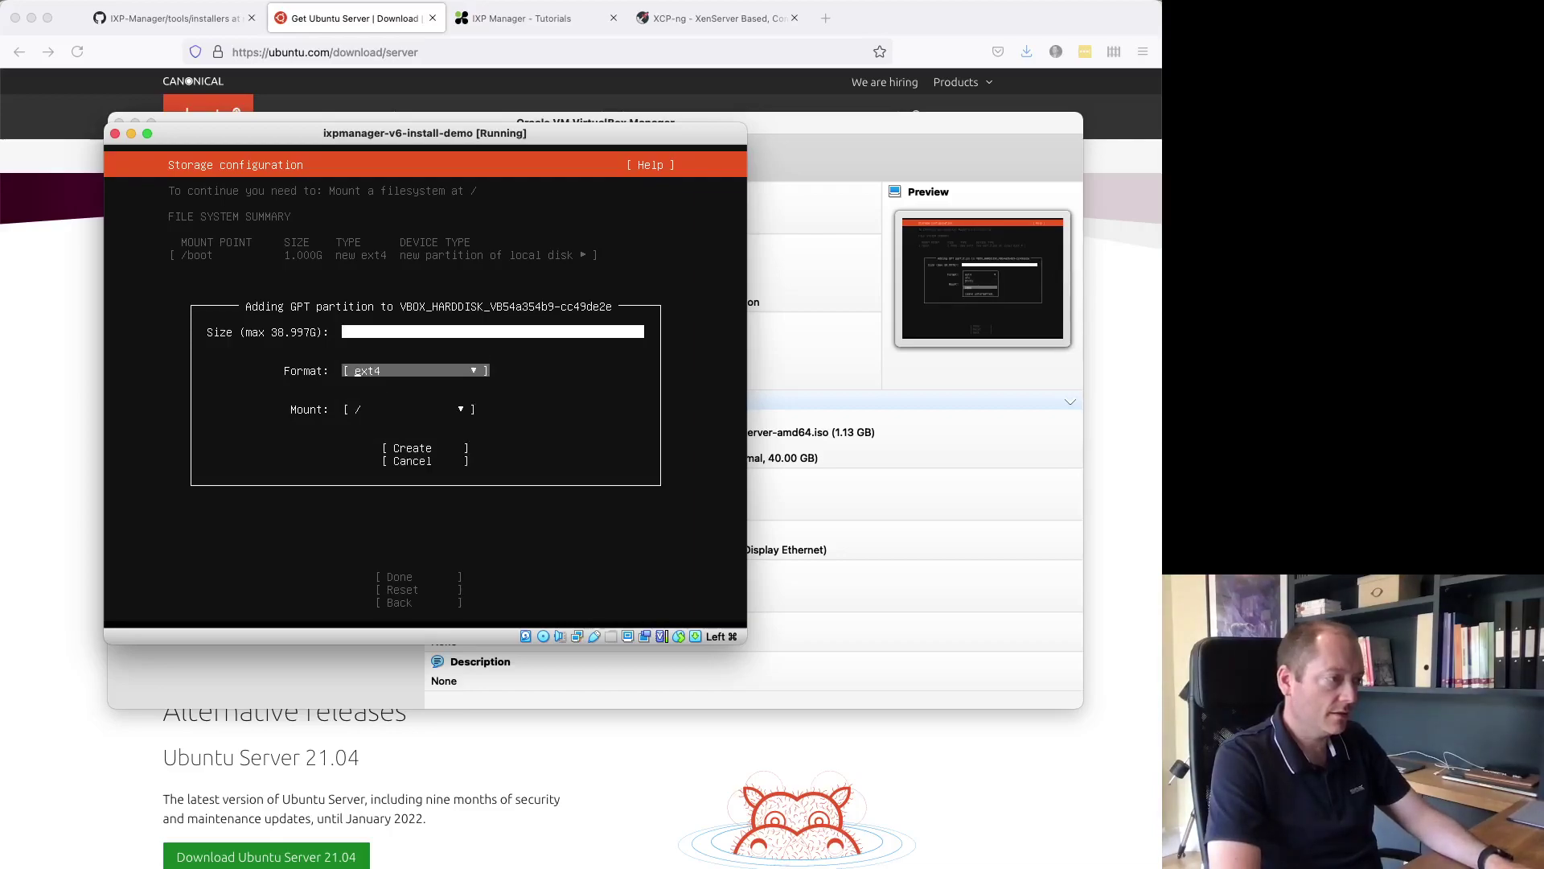
{"action": "key", "text": "Escape"}
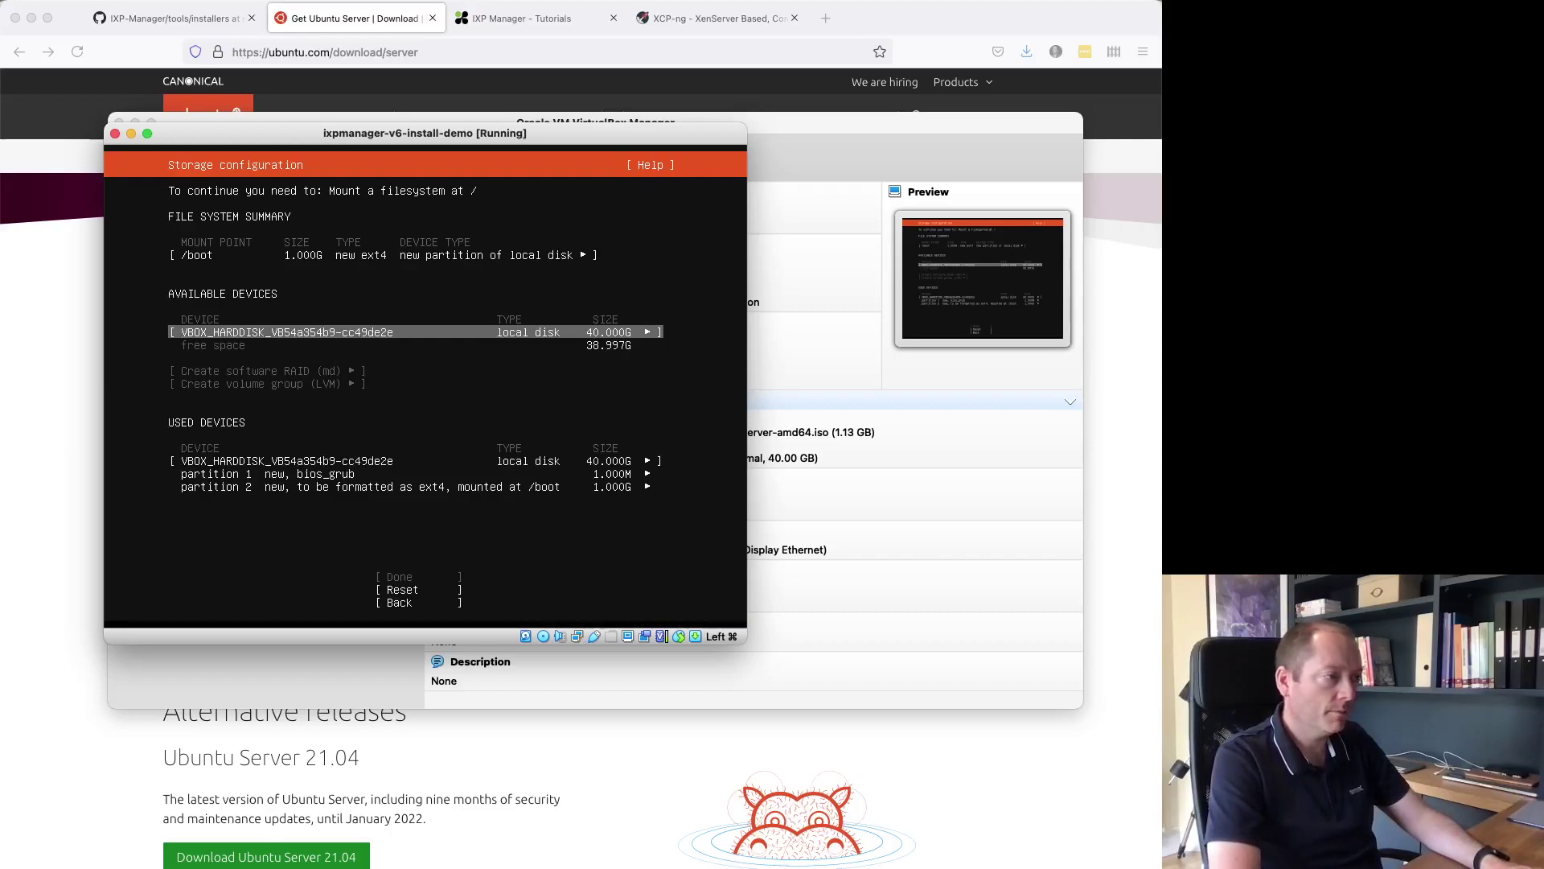
{"action": "left_click", "coordinate": [287, 460]}
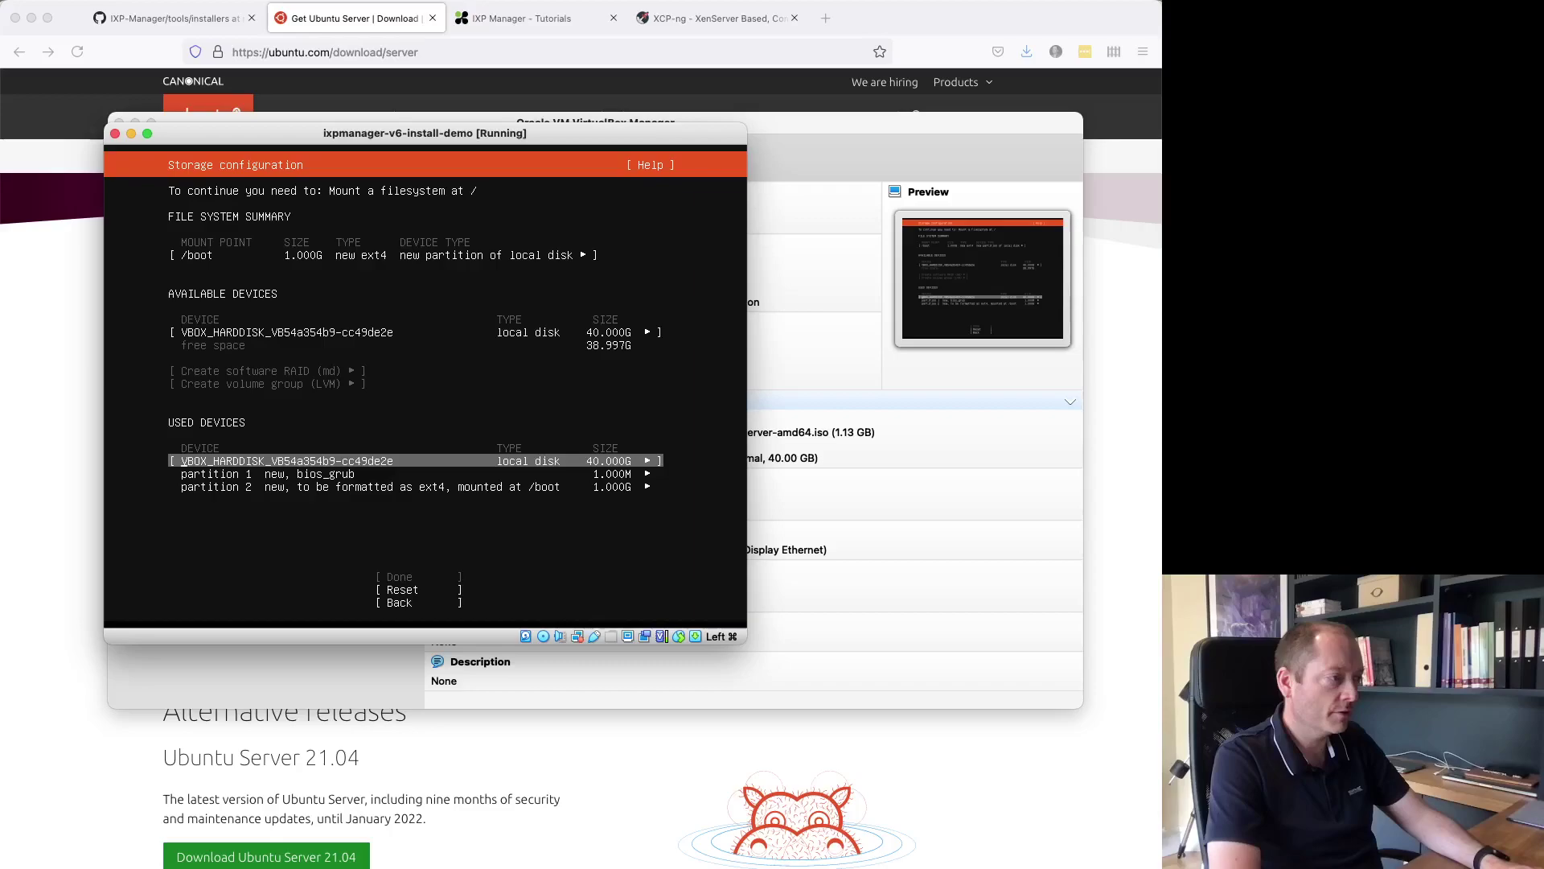
{"action": "left_click", "coordinate": [287, 333]}
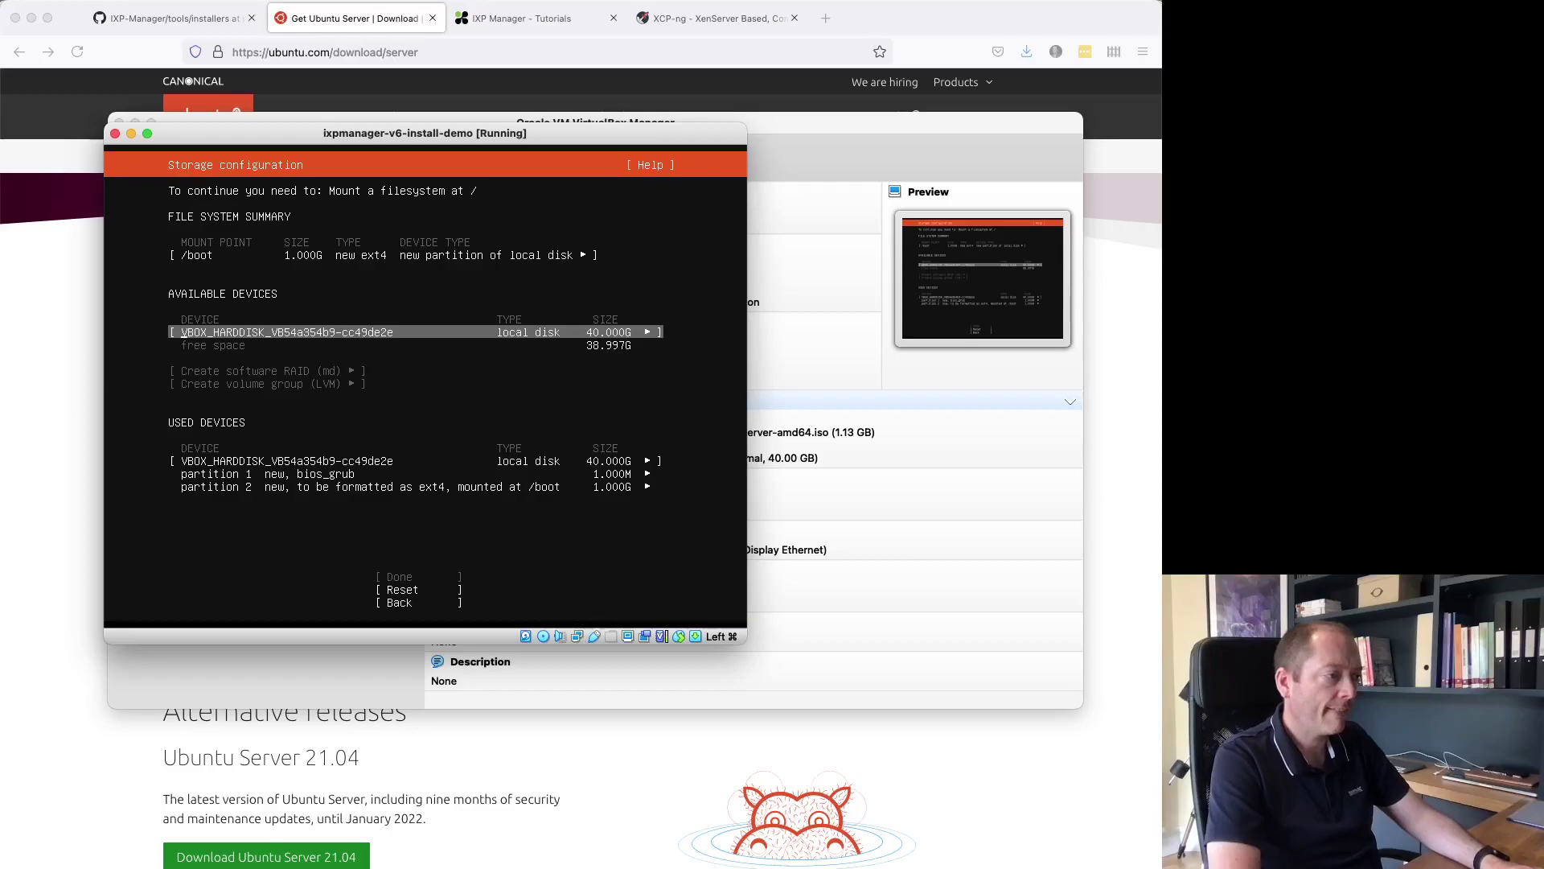
{"action": "key", "text": "Down"}
{"action": "key", "text": "Down"}
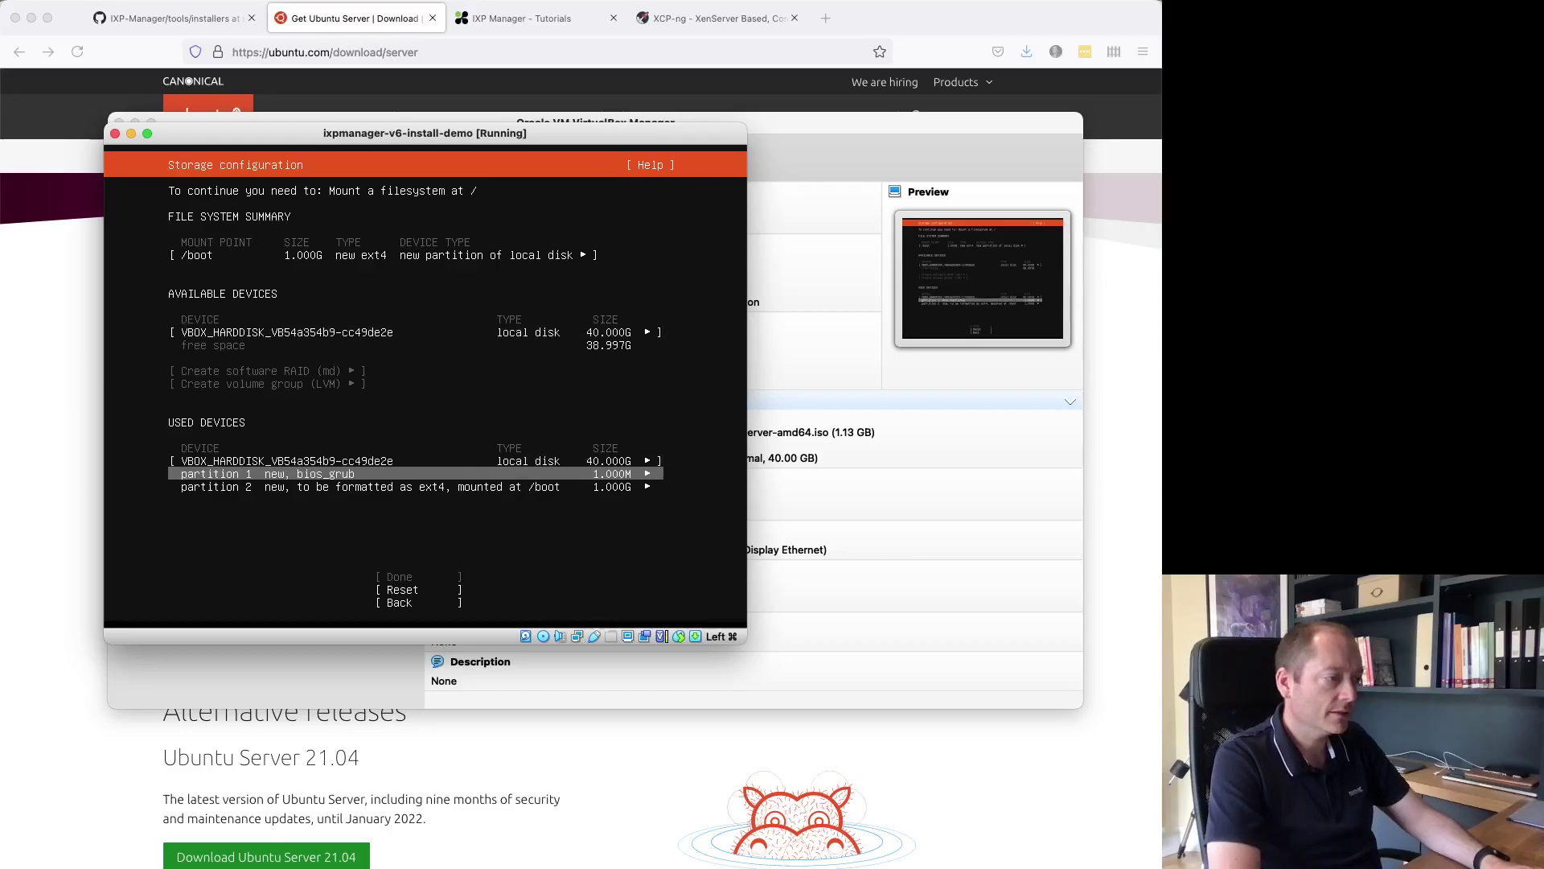
{"action": "key", "text": "Down"}
{"action": "key", "text": "Down"}
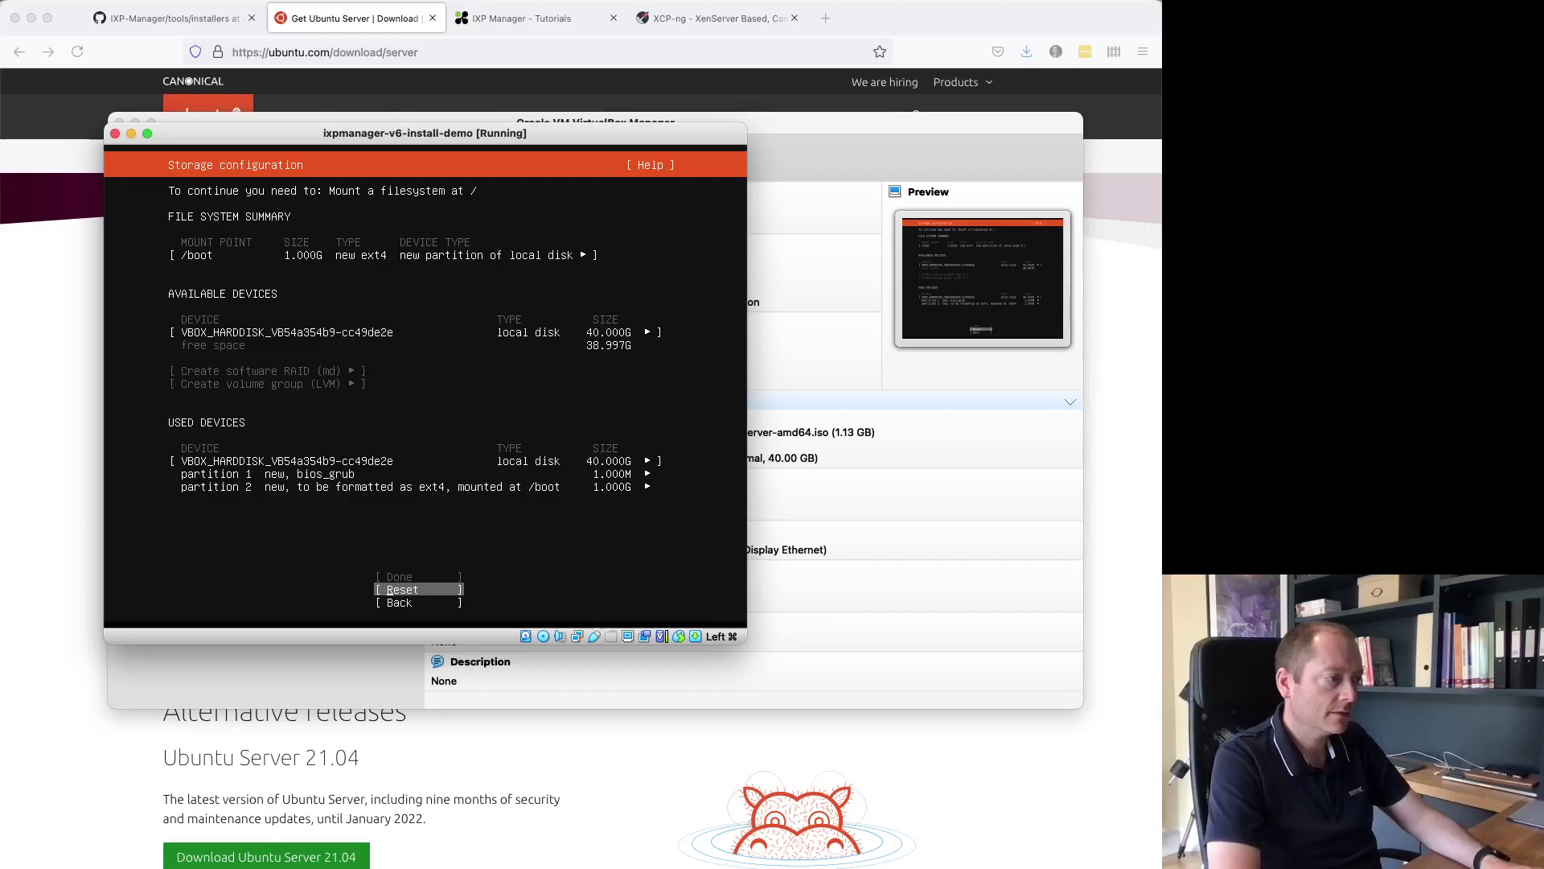
- Reset the storage configuration to discard the planned partitions
{"action": "key", "text": "Return"}
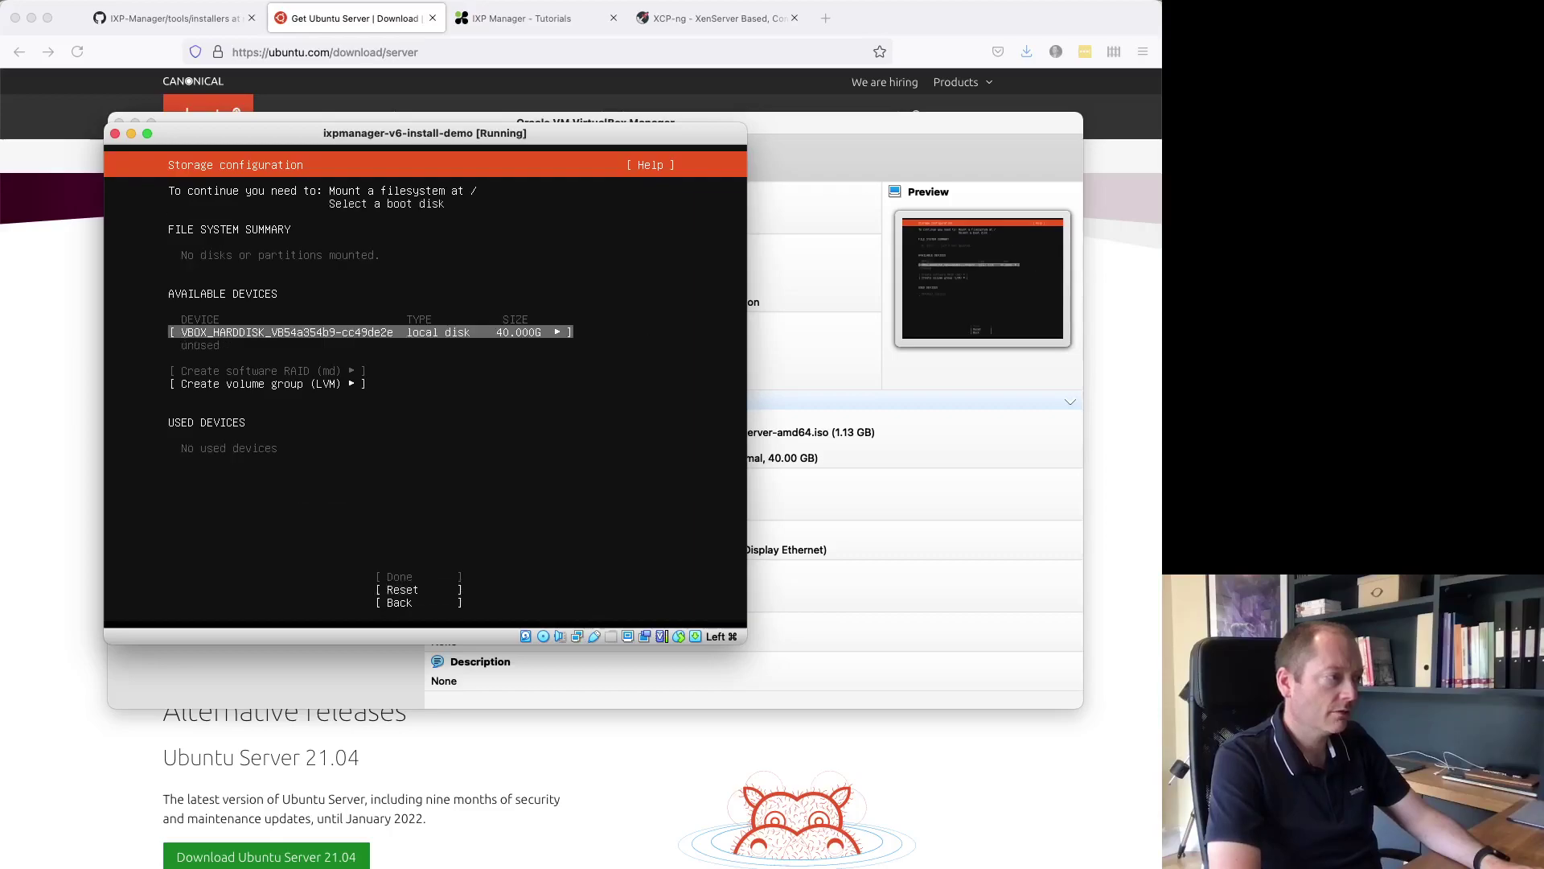
{"action": "key", "text": "Down"}
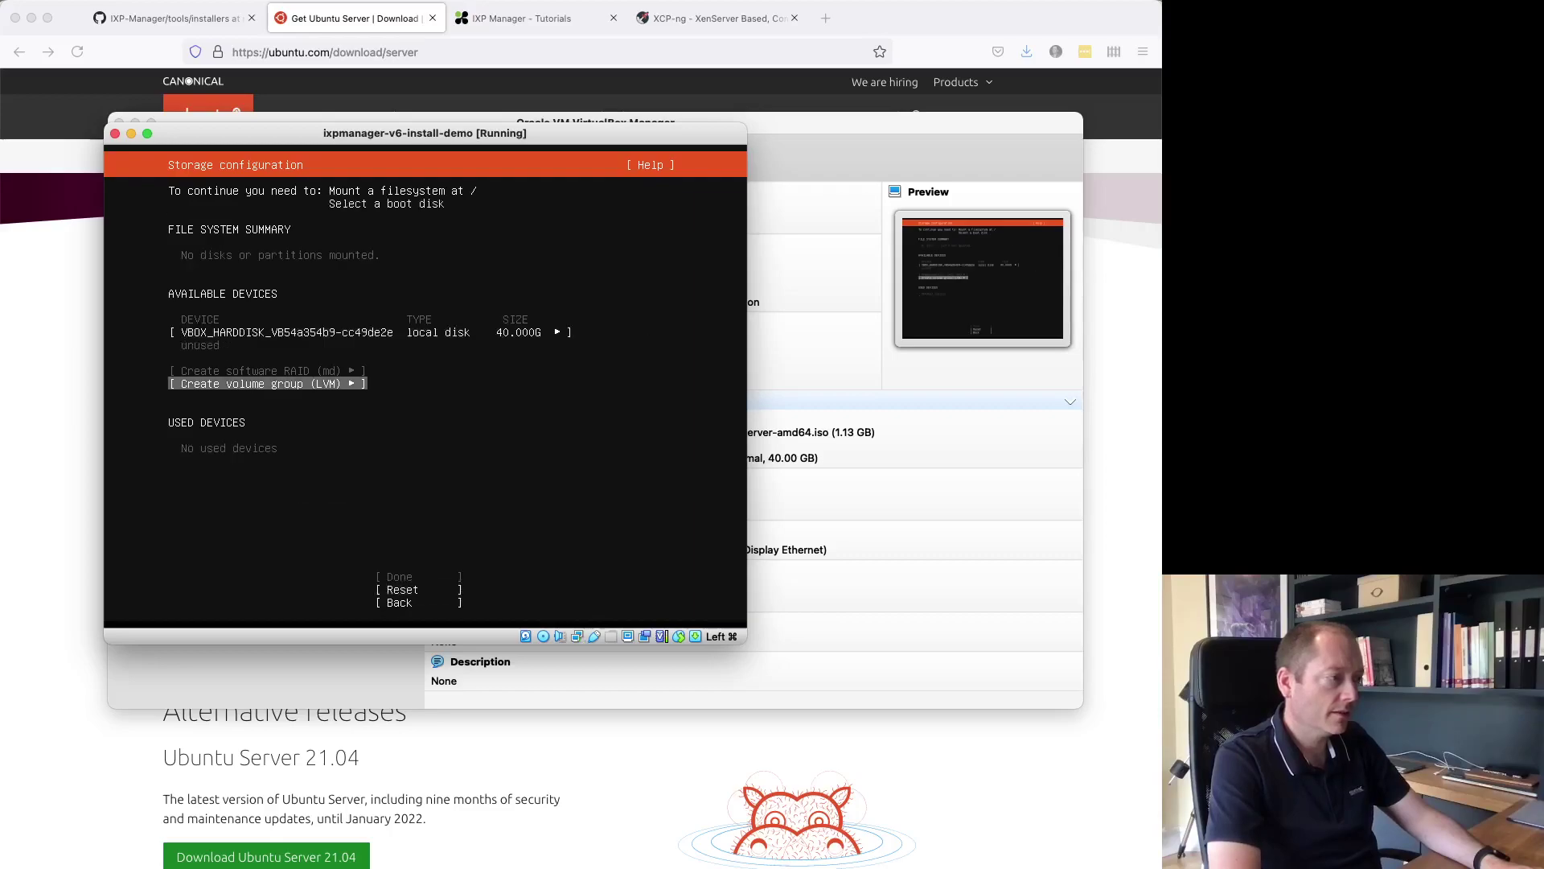
{"action": "key", "text": "Up"}
- Add a 1G GPT partition to the 40 GB local disk, formatted as ext4 and mounted at /boot
{"action": "key", "text": "Return"}
{"action": "key", "text": "Down"}
{"action": "key", "text": "Down"}
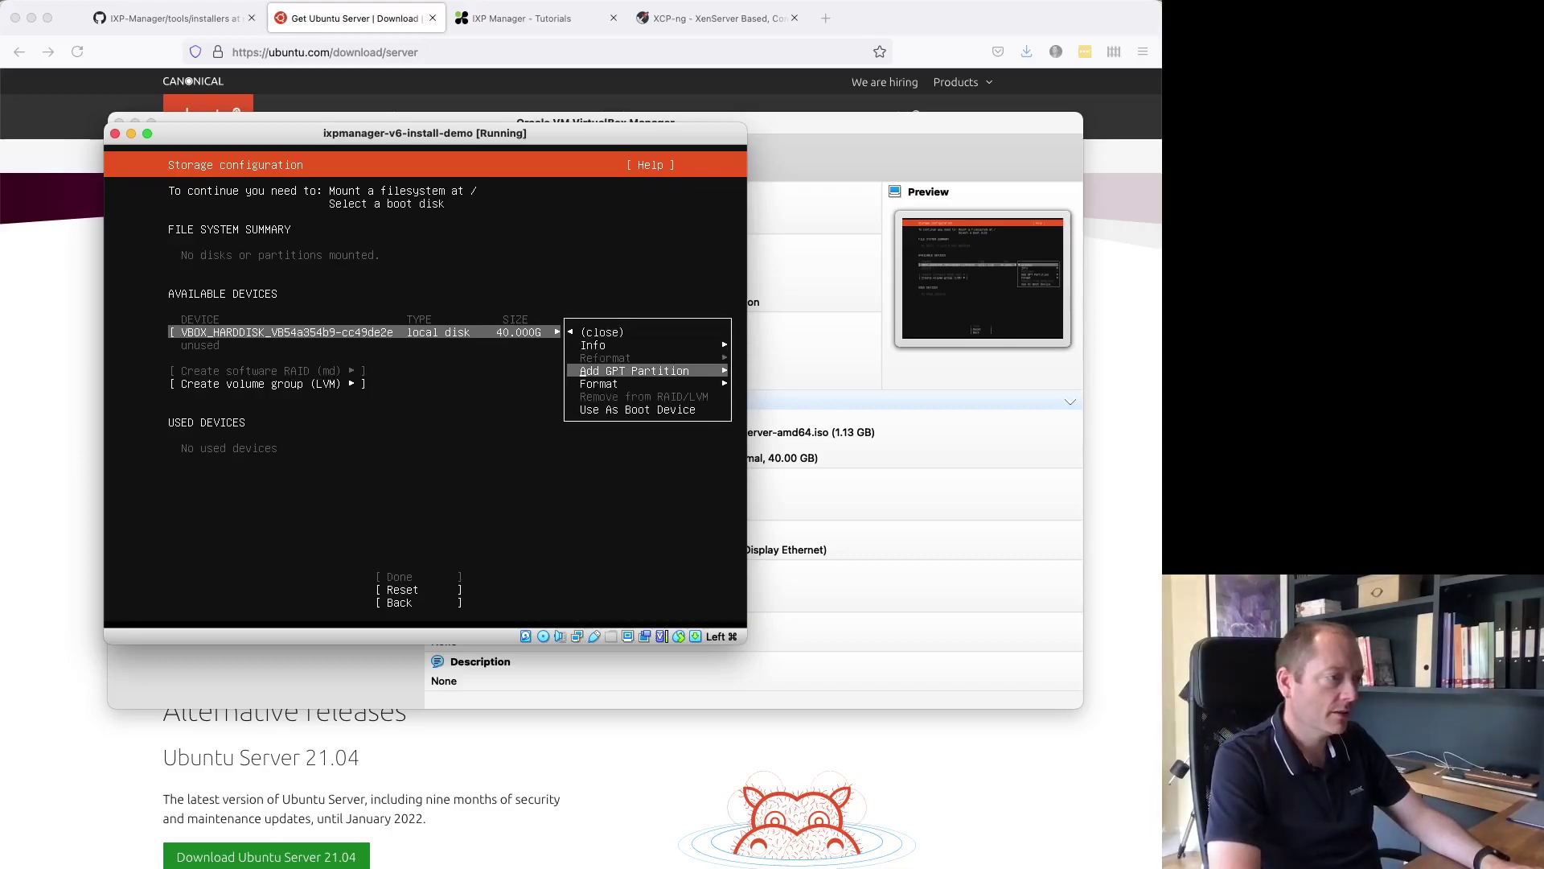
{"action": "key", "text": "Return"}
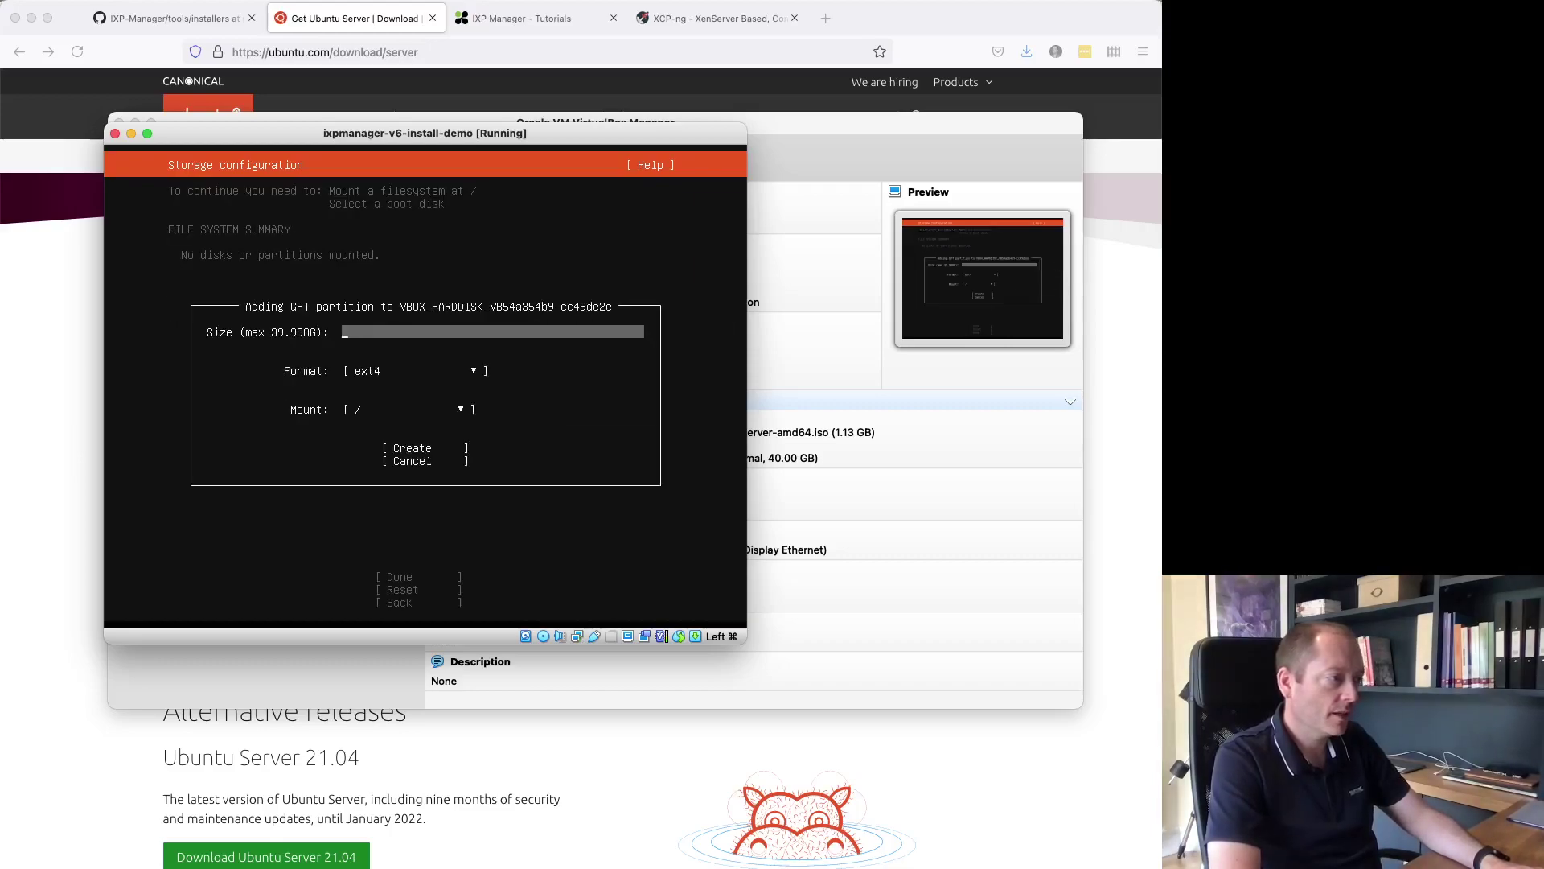
{"action": "type", "text": "1G"}
{"action": "key", "text": "Tab"}
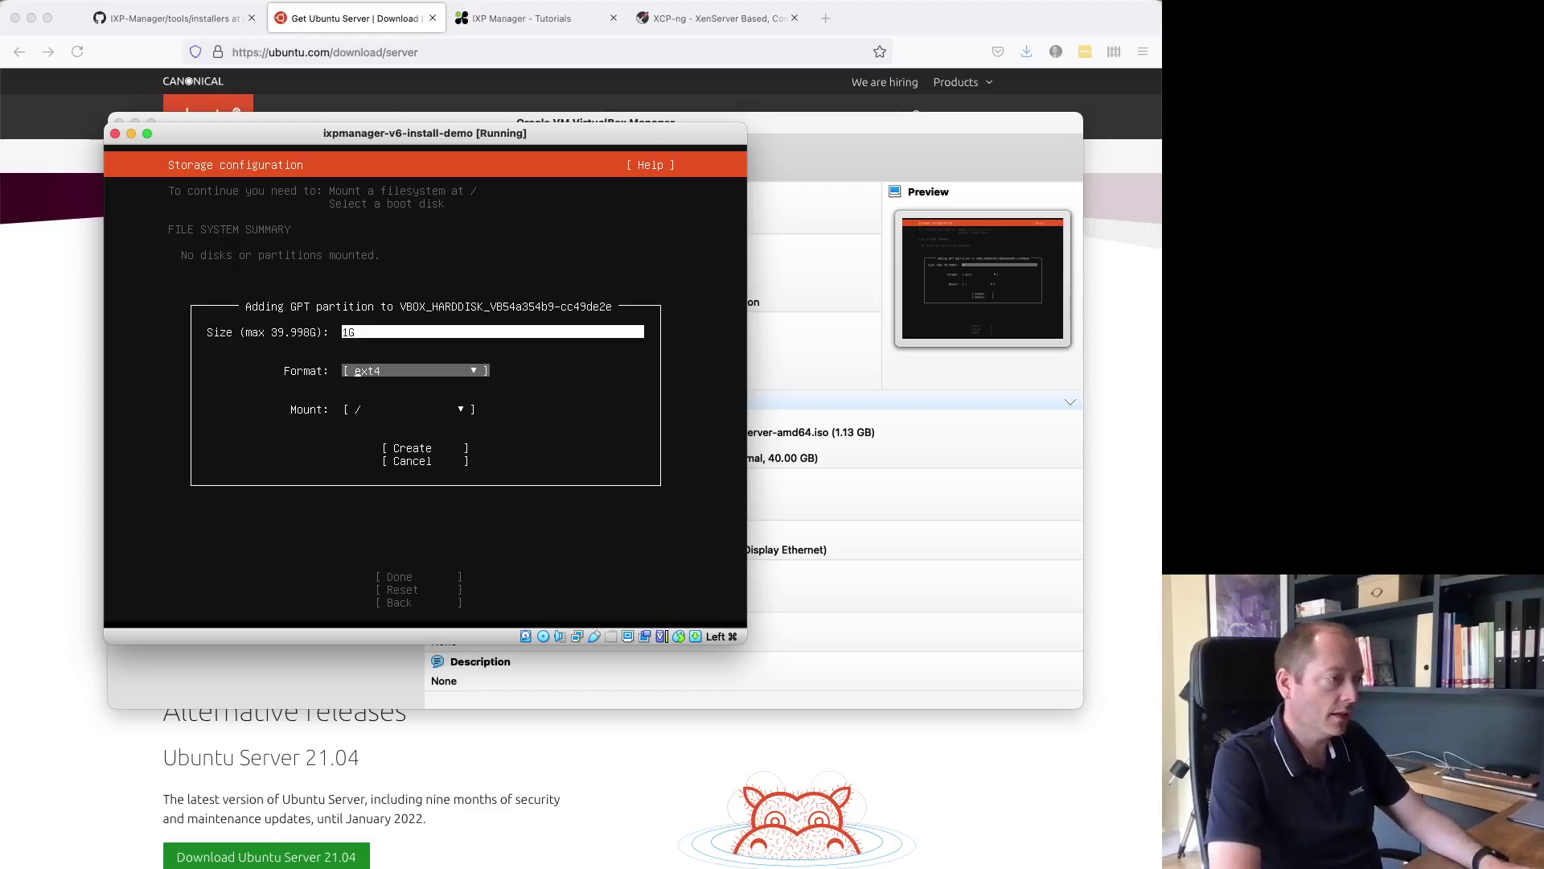
{"action": "key", "text": "Tab"}
{"action": "key", "text": "Return"}
{"action": "key", "text": "Down"}
{"action": "key", "text": "Return"}
{"action": "key", "text": "Tab"}
{"action": "key", "text": "Return"}
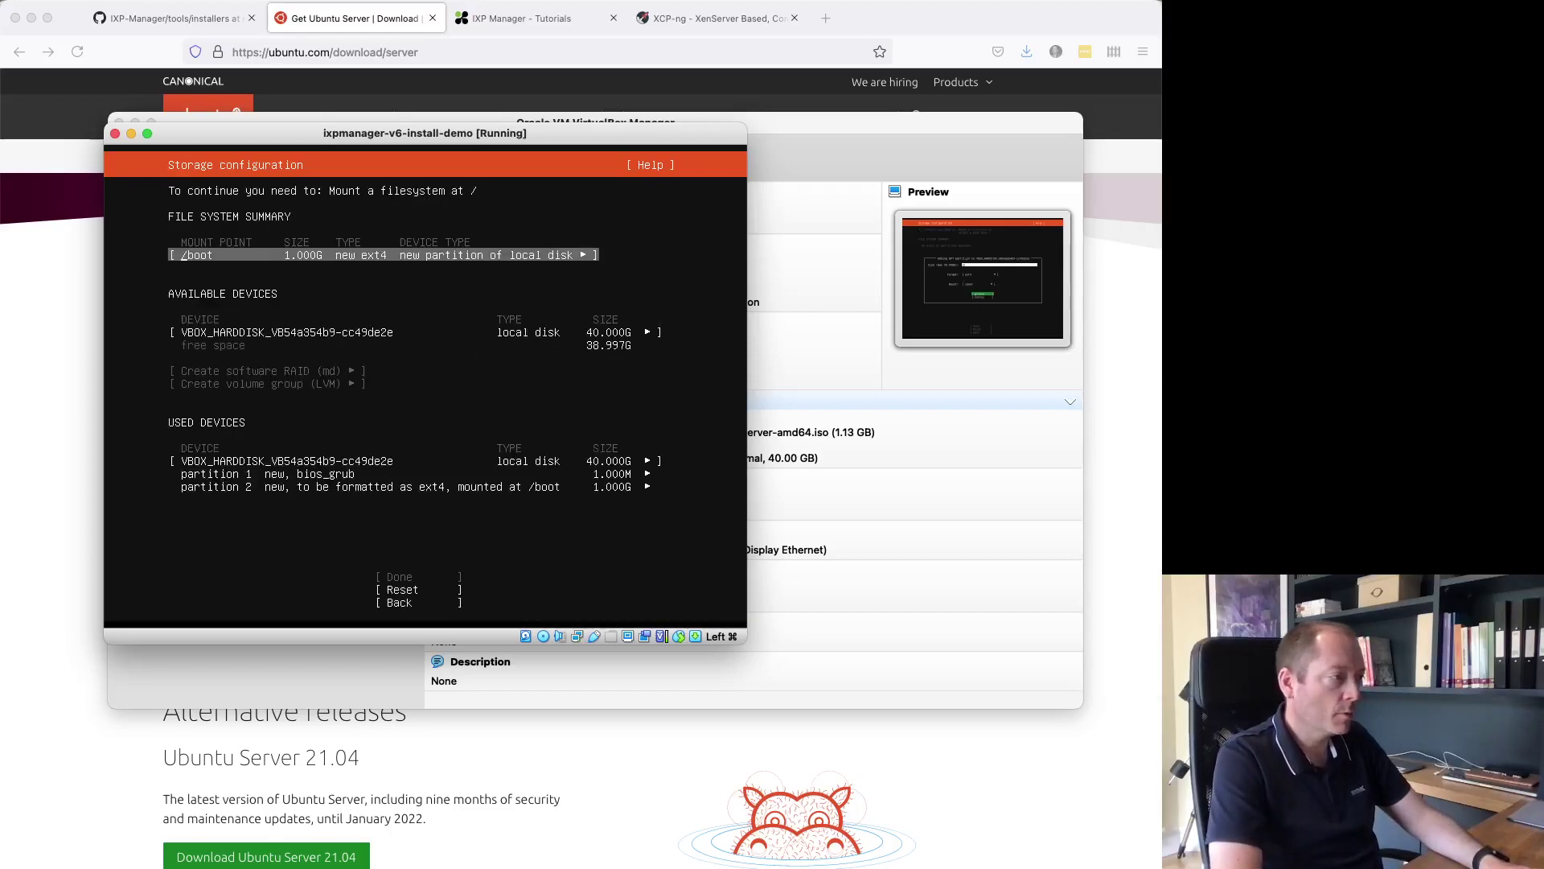
- Add a second GPT partition that takes all the remaining space on the local disk and leave it unformatted
{"action": "key", "text": "Down"}
{"action": "key", "text": "Down"}
{"action": "key", "text": "Up"}
{"action": "key", "text": "Up"}
{"action": "key", "text": "Down"}
{"action": "key", "text": "Return"}
{"action": "key", "text": "Down"}
{"action": "key", "text": "Down"}
{"action": "key", "text": "Down"}
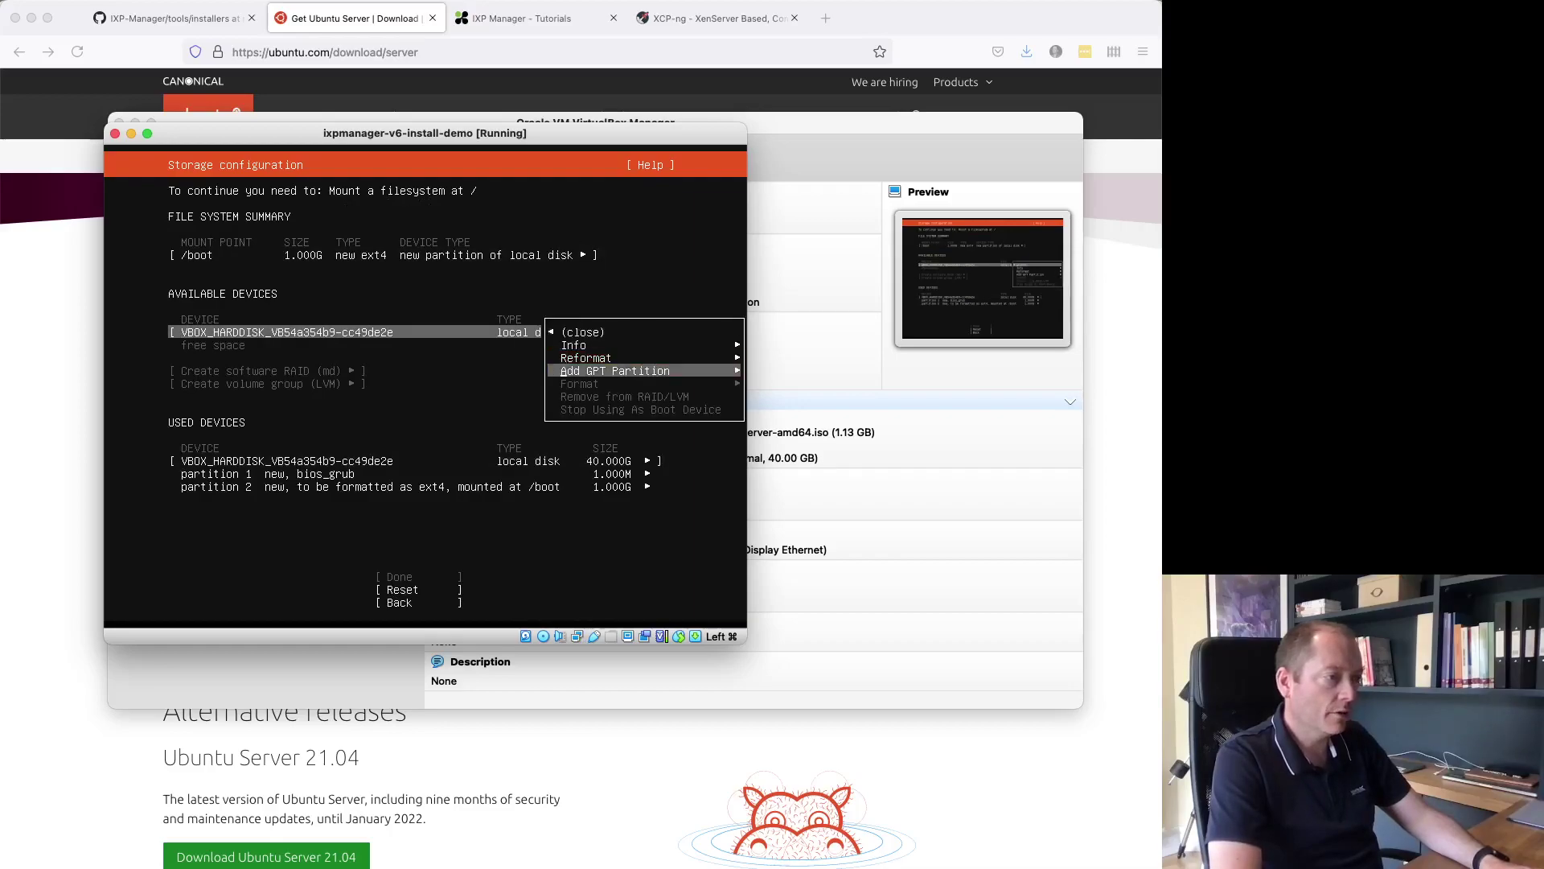
{"action": "key", "text": "Return"}
{"action": "key", "text": "Tab"}
{"action": "key", "text": "Return"}
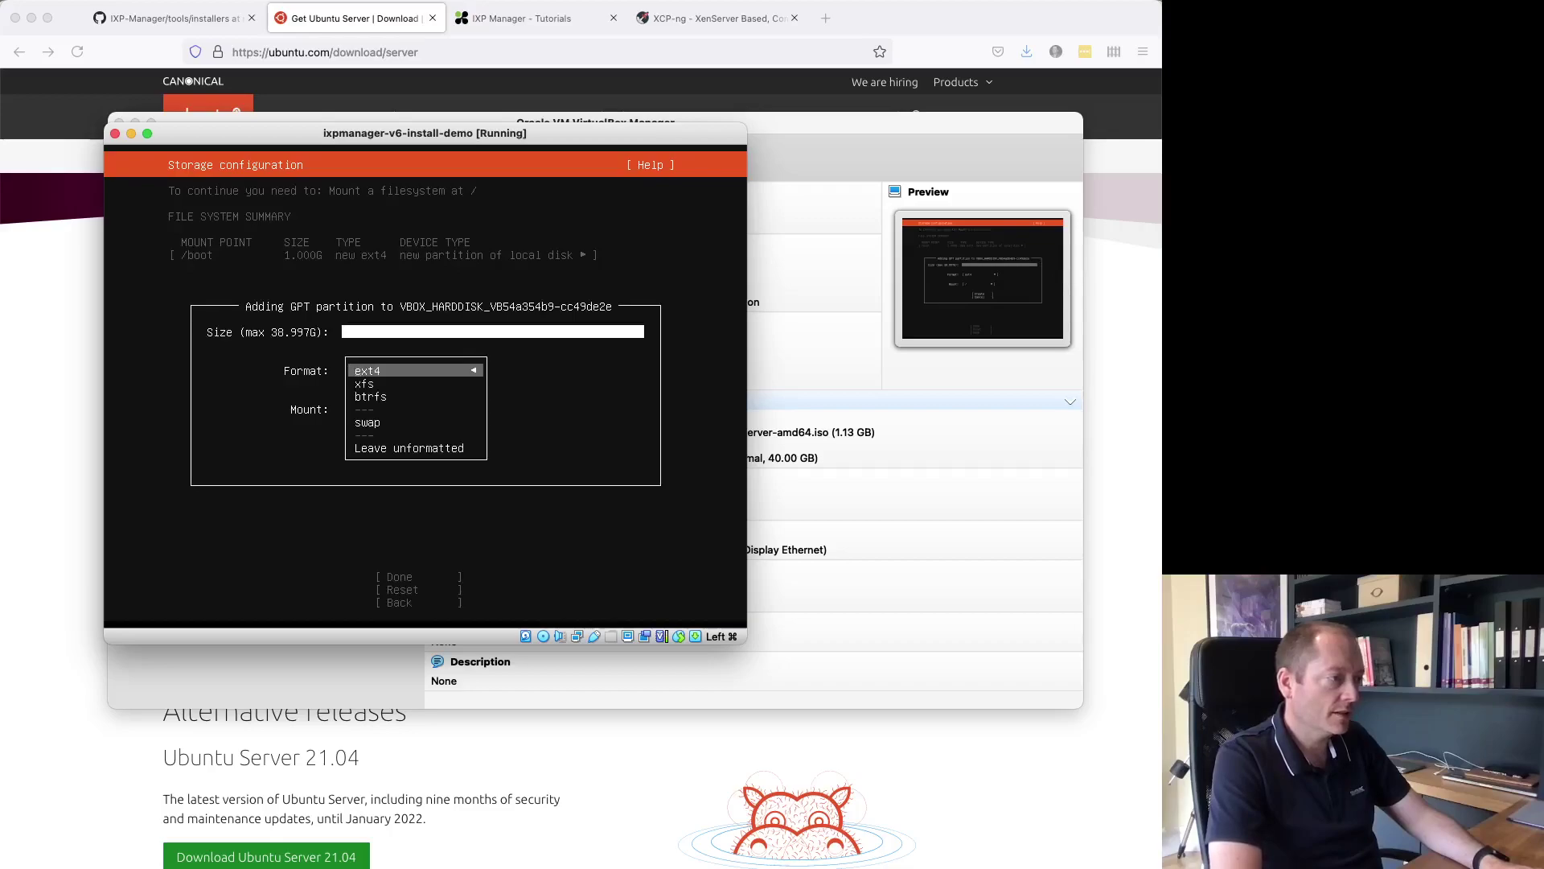
{"action": "key", "text": "Down"}
{"action": "key", "text": "Down"}
{"action": "key", "text": "Down"}
{"action": "key", "text": "Down"}
{"action": "key", "text": "Return"}
{"action": "key", "text": "Tab"}
{"action": "key", "text": "Return"}
- Create an unencrypted LVM volume group named vg0 from the unused partition 3
{"action": "key", "text": "Down"}
{"action": "key", "text": "Down"}
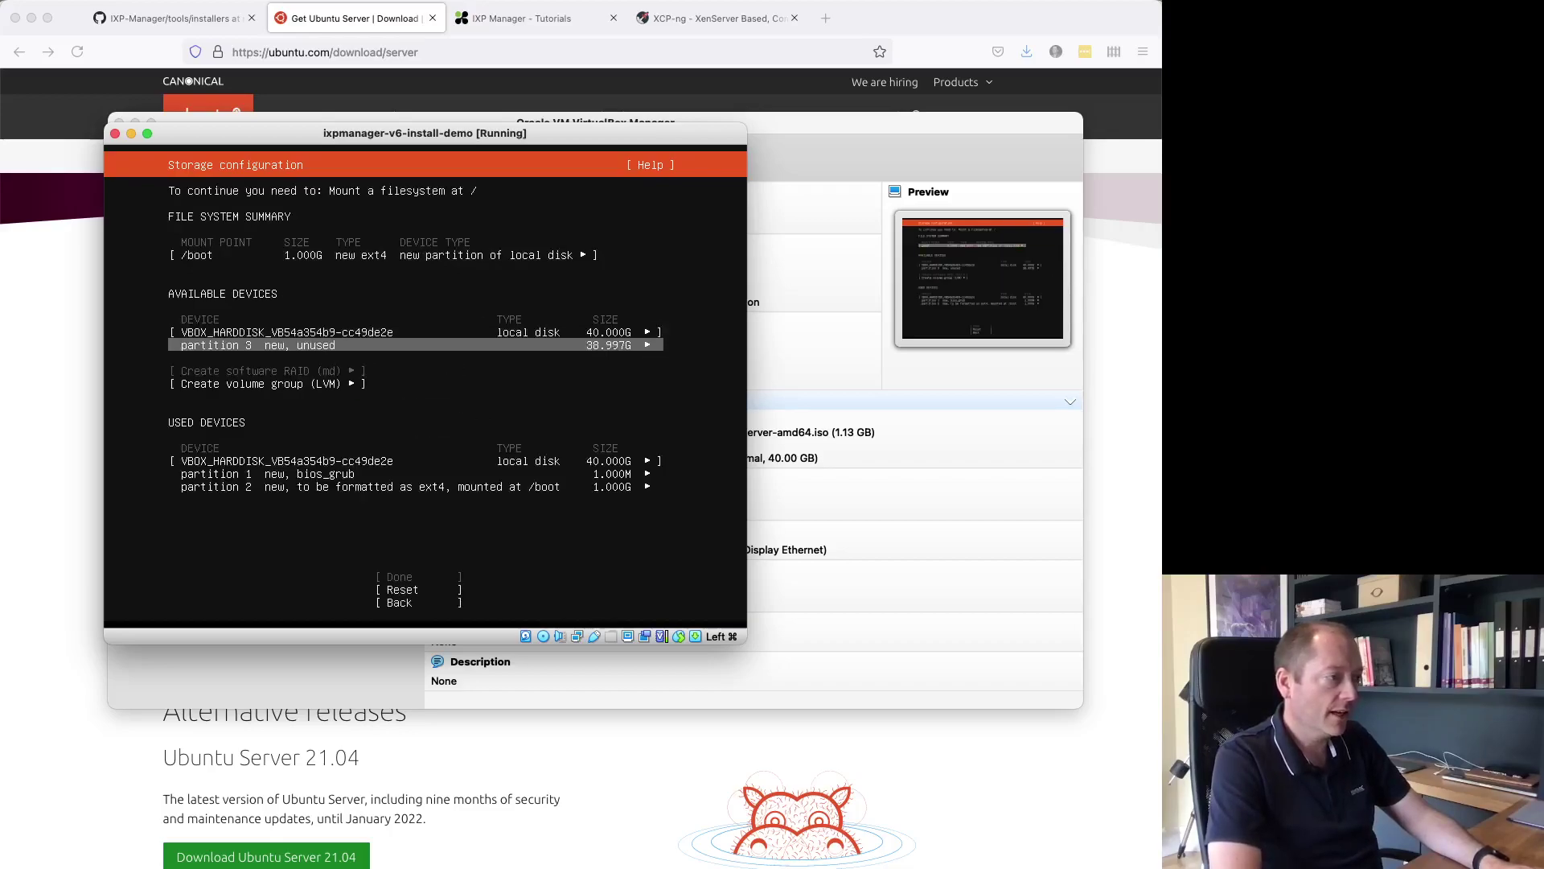
{"action": "key", "text": "Down"}
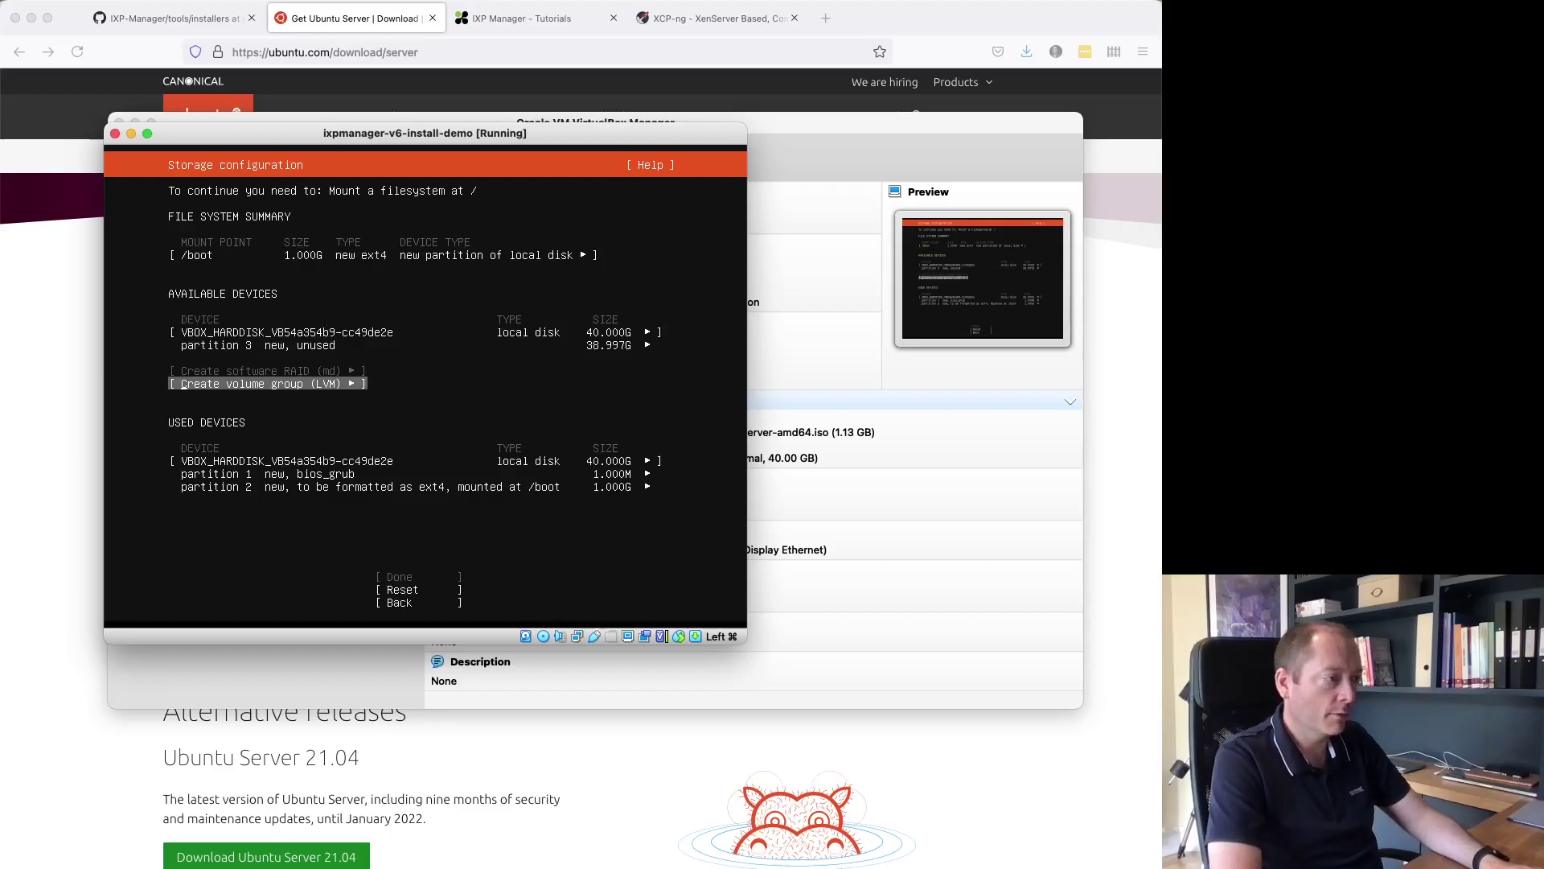
{"action": "key", "text": "Down"}
{"action": "key", "text": "Up"}
{"action": "key", "text": "Up"}
{"action": "key", "text": "Down"}
{"action": "key", "text": "Return"}
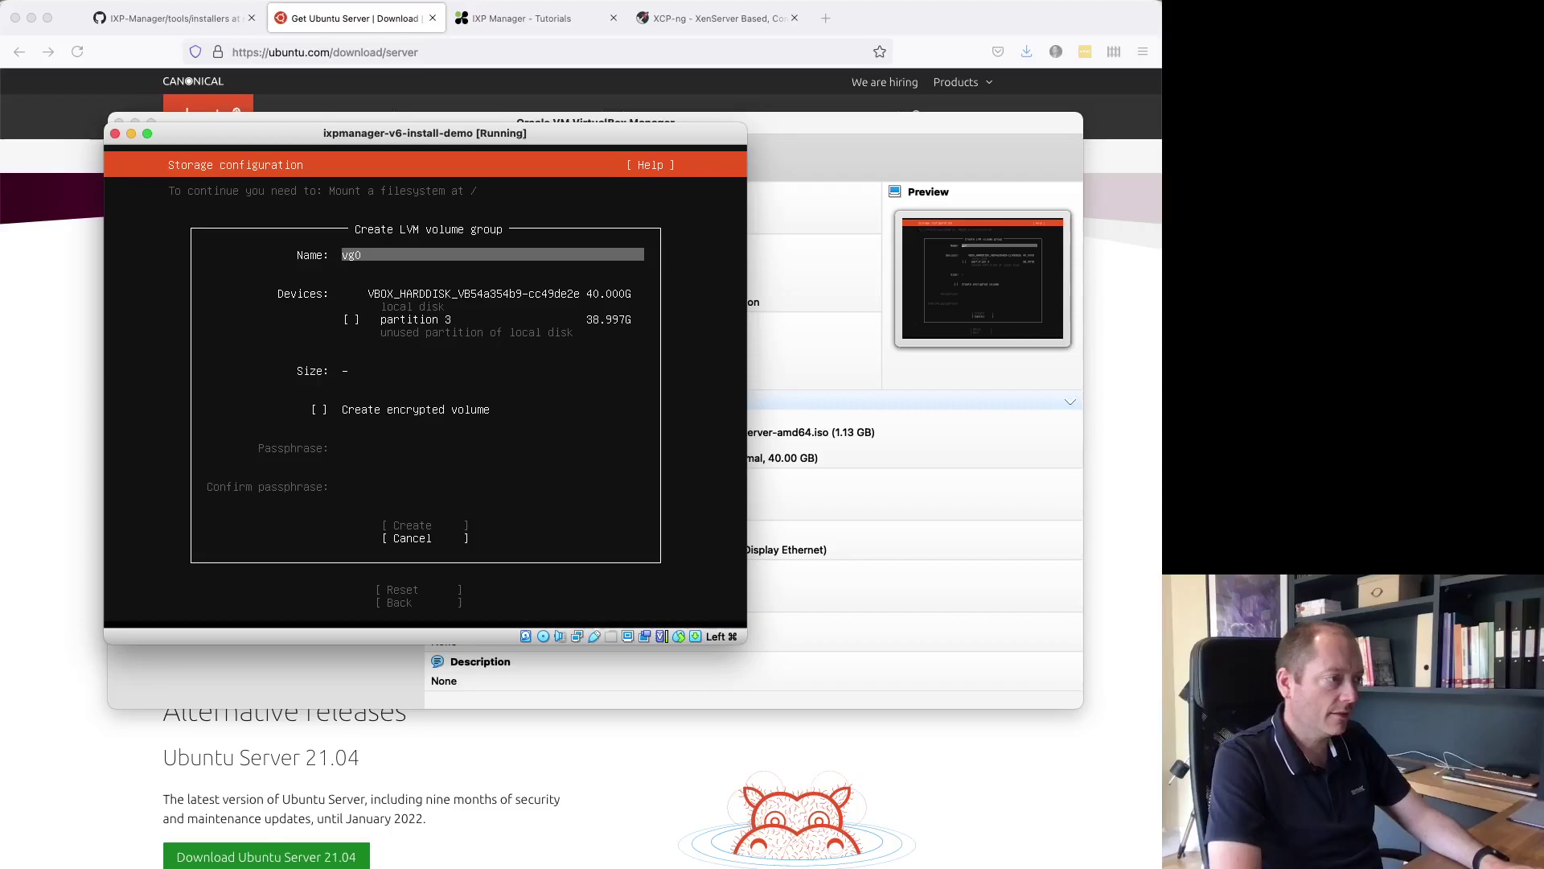
{"action": "key", "text": "Tab"}
{"action": "key", "text": "space"}
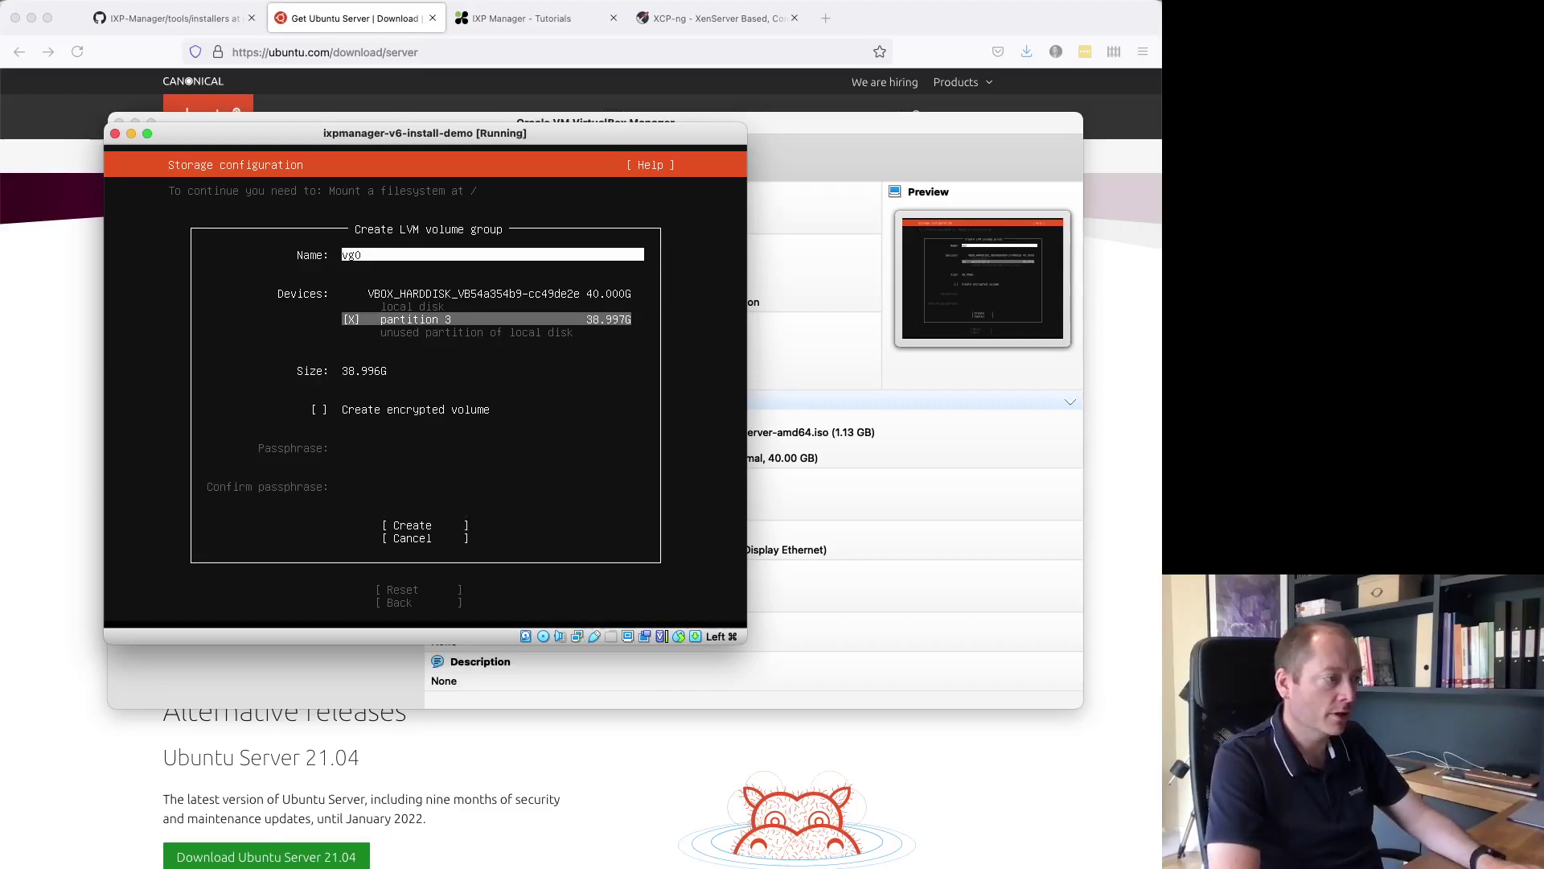
{"action": "key", "text": "Tab"}
{"action": "key", "text": "Return"}
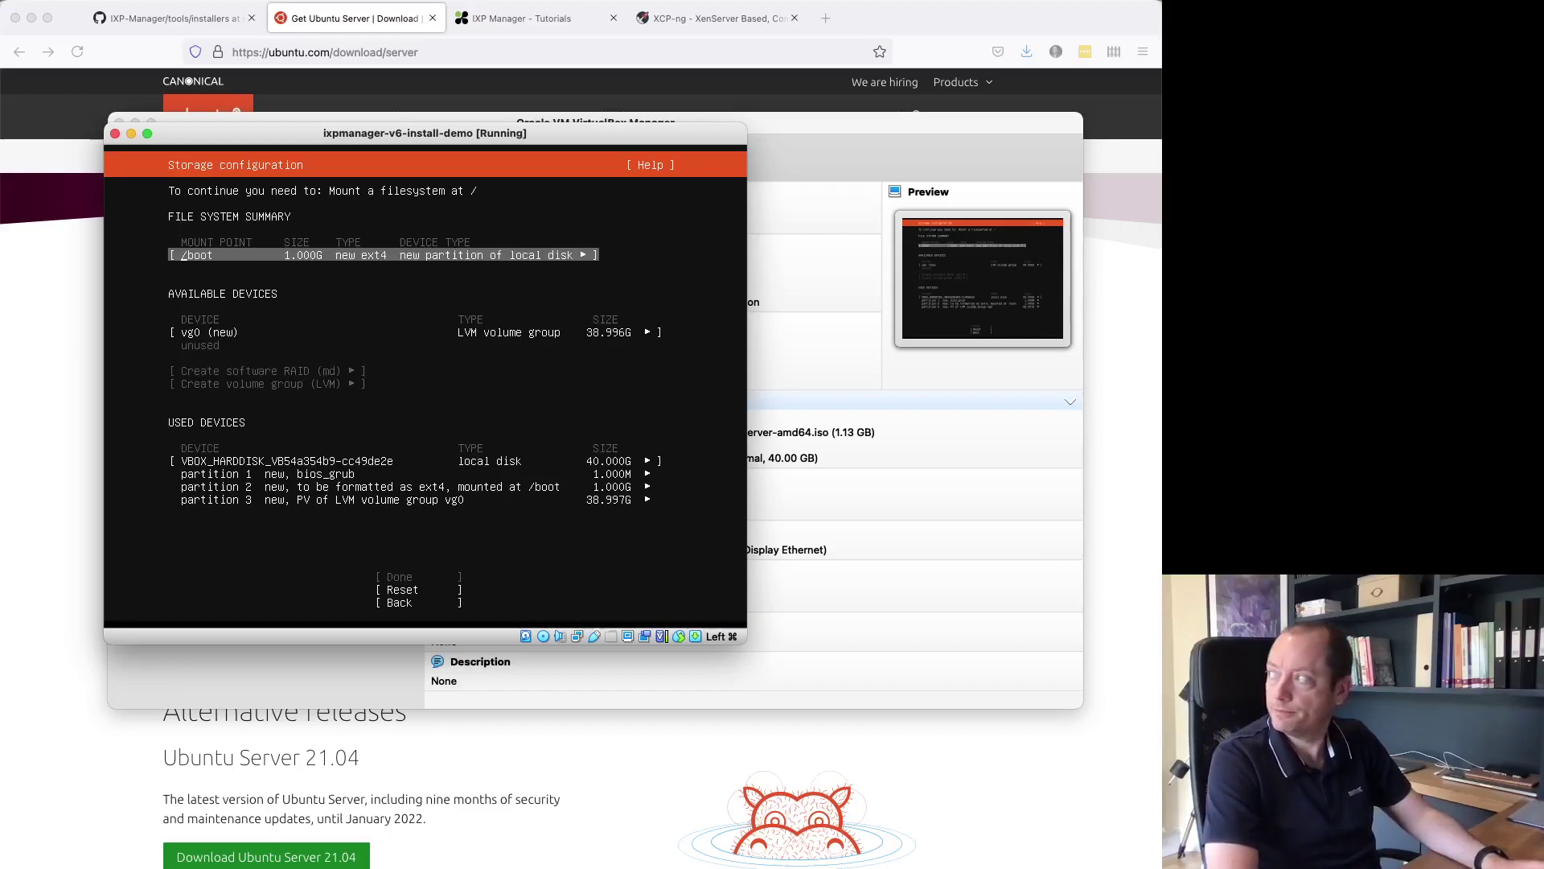
- Examine the file system summary and the lists of available and used devices for the new volume group
{"action": "key", "text": "Down"}
{"action": "key", "text": "Down"}
{"action": "key", "text": "Down"}
{"action": "key", "text": "Up"}
{"action": "key", "text": "Up"}
{"action": "key", "text": "Down"}
{"action": "key", "text": "Down"}
{"action": "key", "text": "Down"}
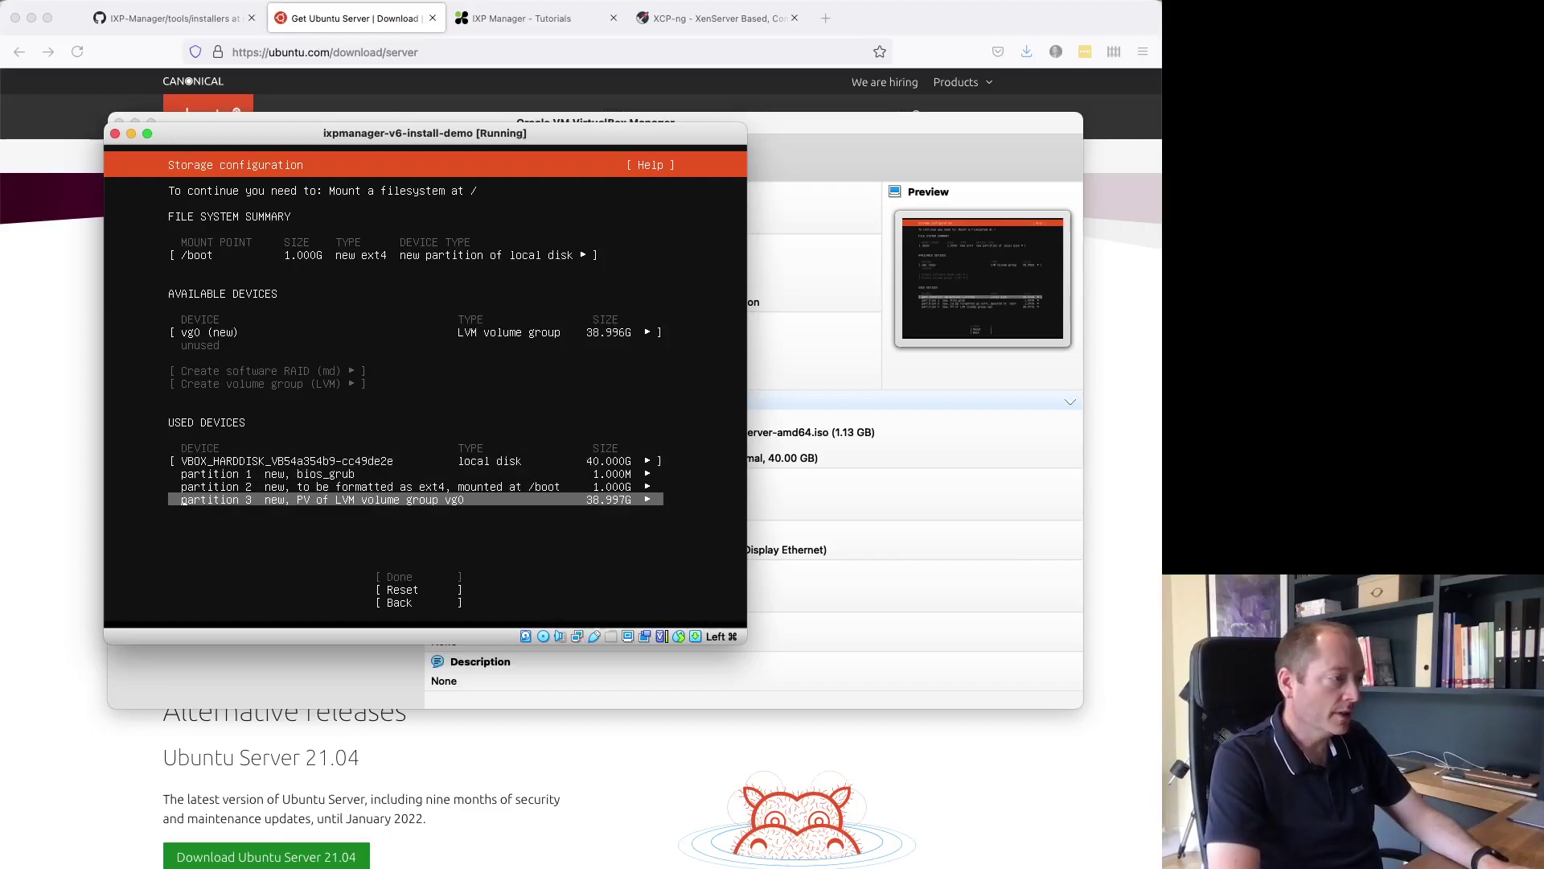
{"action": "key", "text": "Up"}
{"action": "key", "text": "Up"}
{"action": "key", "text": "Up"}
{"action": "key", "text": "Up"}
{"action": "key", "text": "Up"}
{"action": "key", "text": "Up"}
{"action": "key", "text": "Down"}
{"action": "key", "text": "Down"}
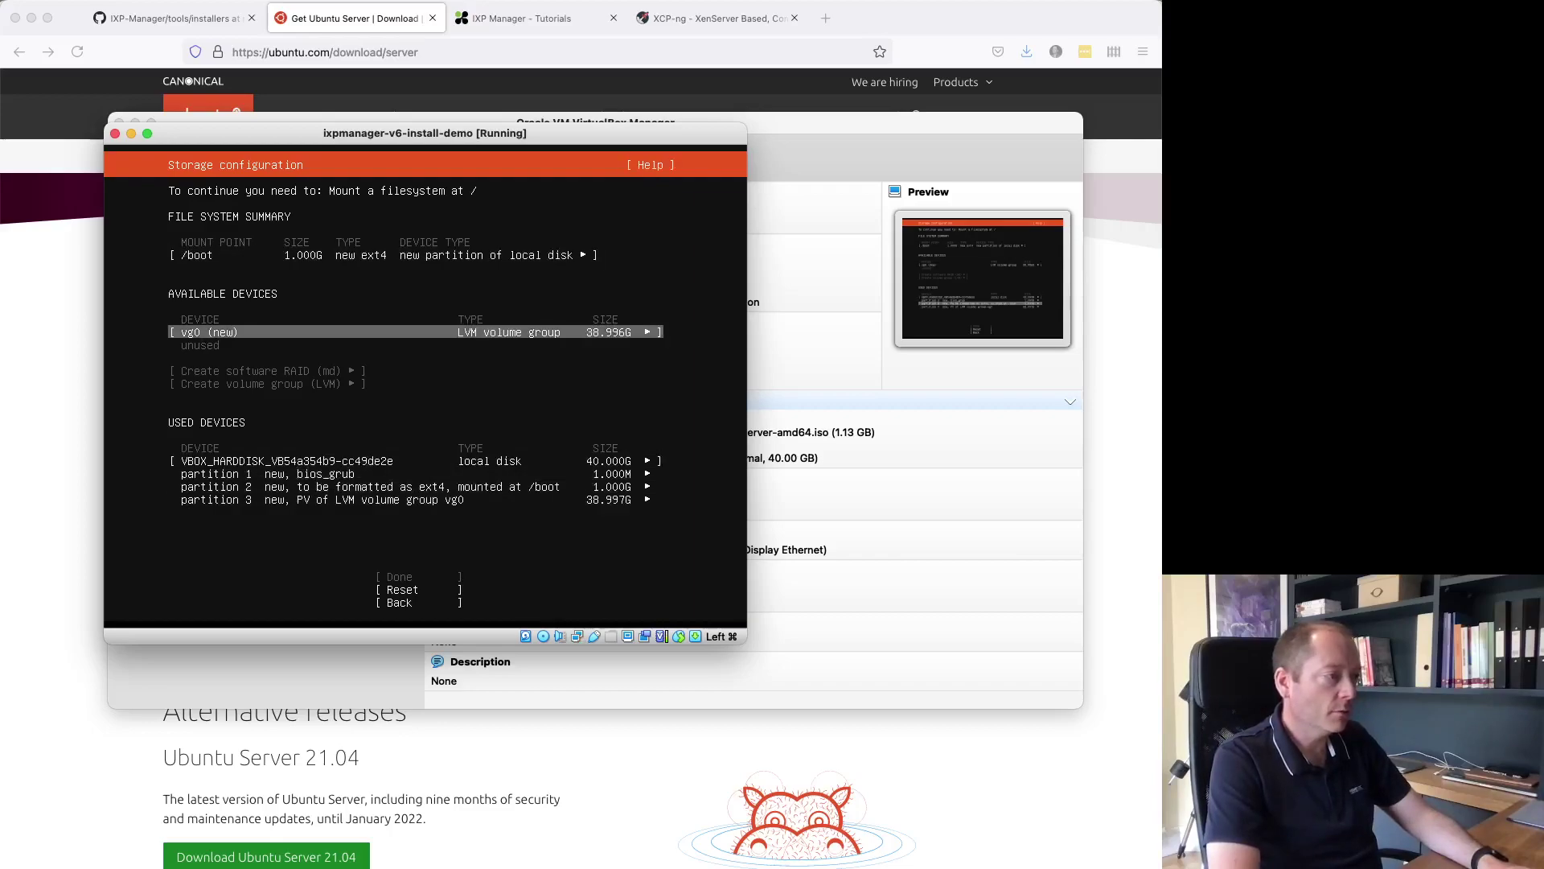
{"action": "key", "text": "Down"}
{"action": "key", "text": "Up"}
- Start a new logical volume in volume group vg0 and name it root
{"action": "key", "text": "Return"}
{"action": "key", "text": "Down"}
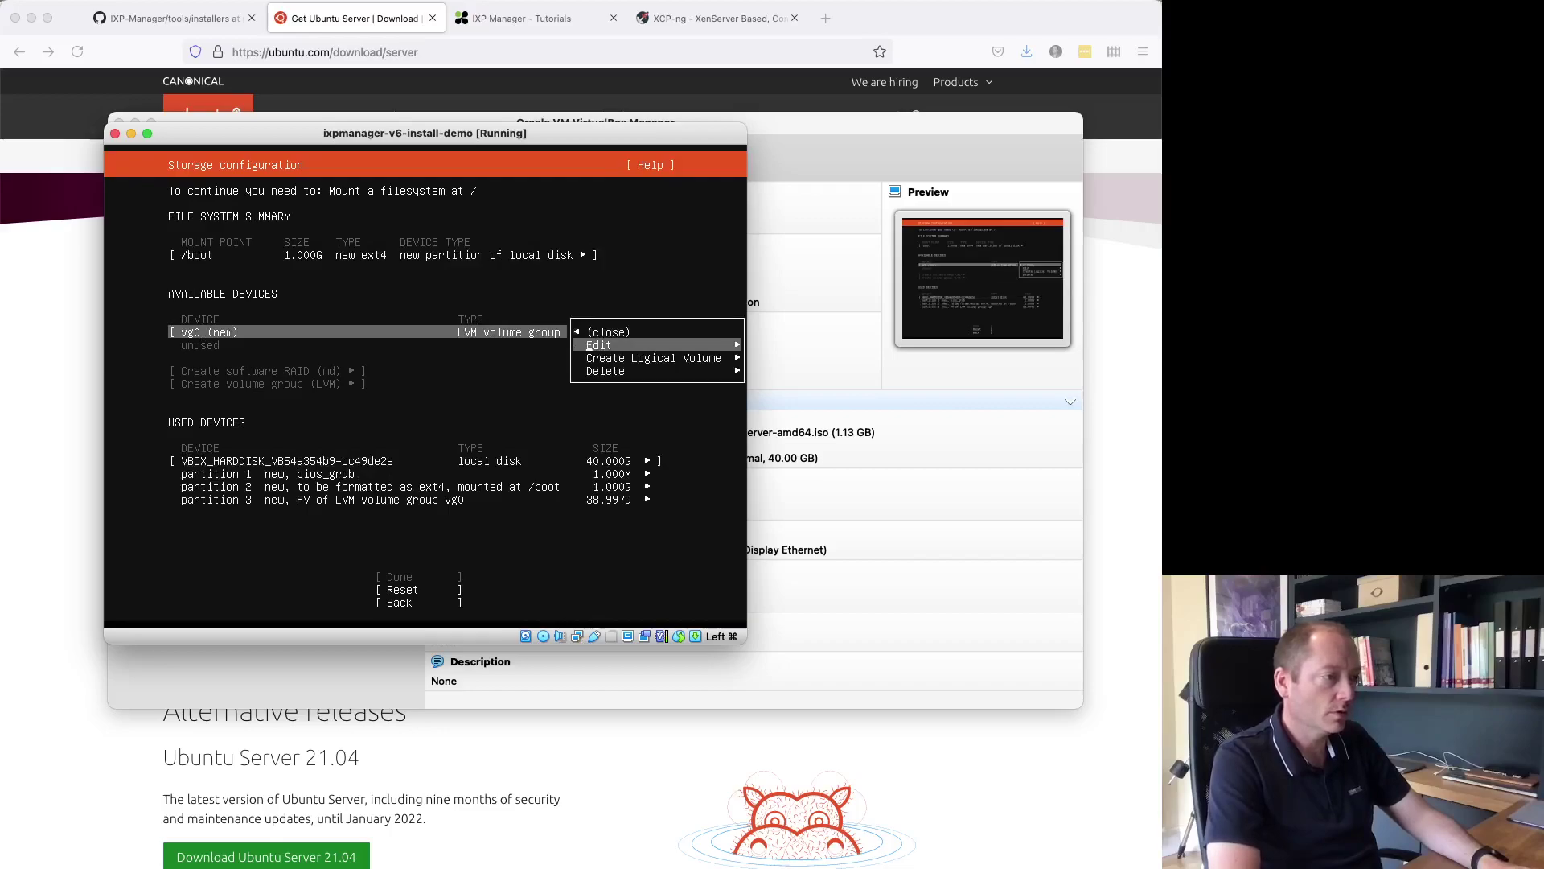
{"action": "key", "text": "Down"}
{"action": "key", "text": "Return"}
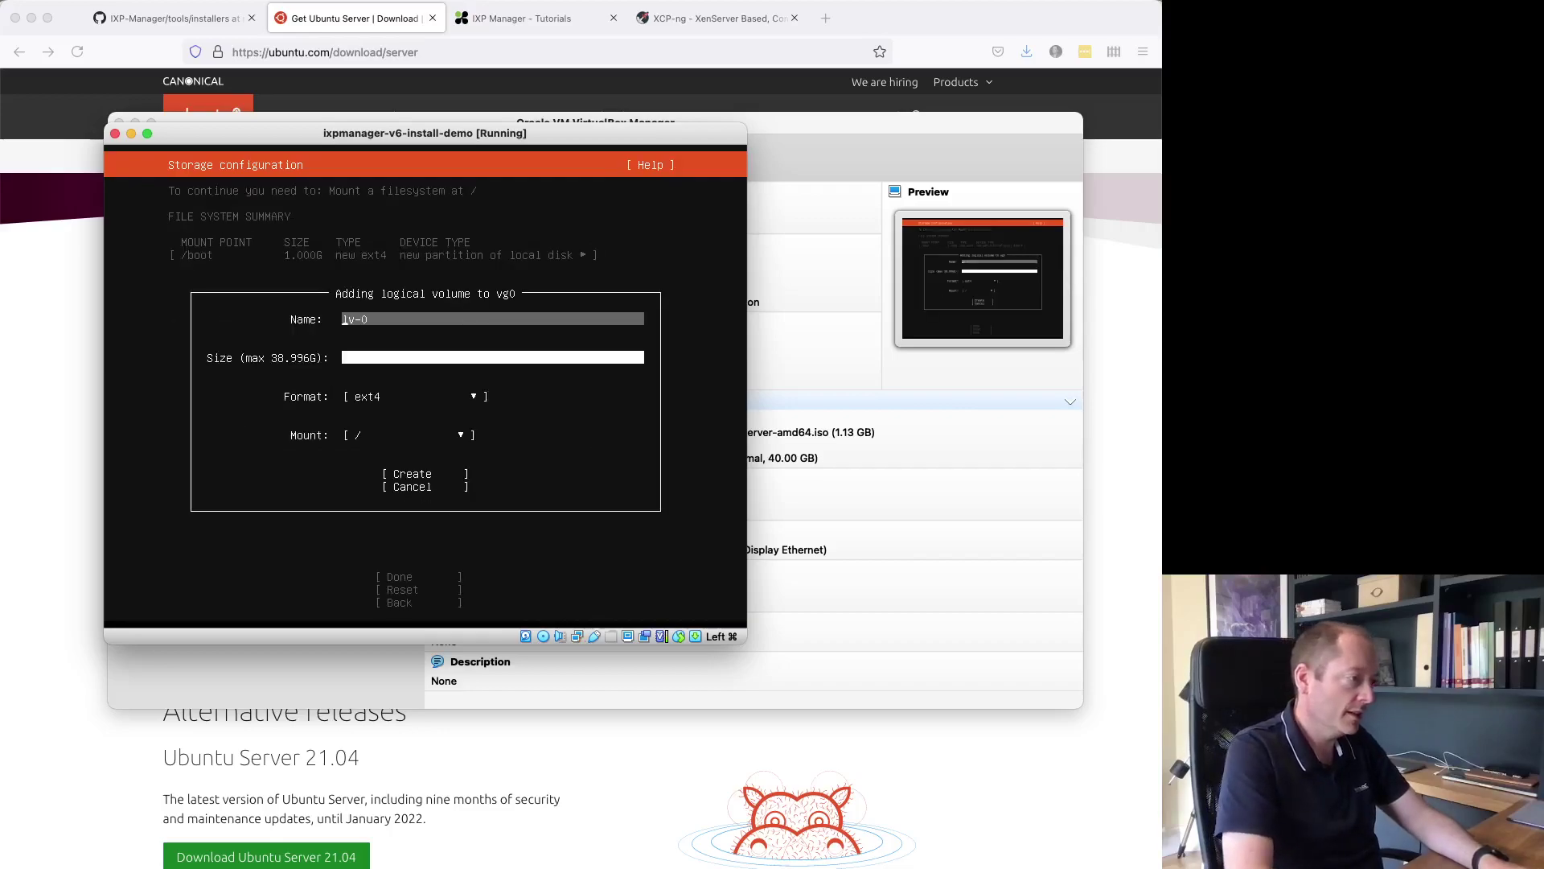
{"action": "key", "text": "BackSpace"}
{"action": "key", "text": "BackSpace"}
{"action": "key", "text": "BackSpace"}
{"action": "key", "text": "BackSpace"}
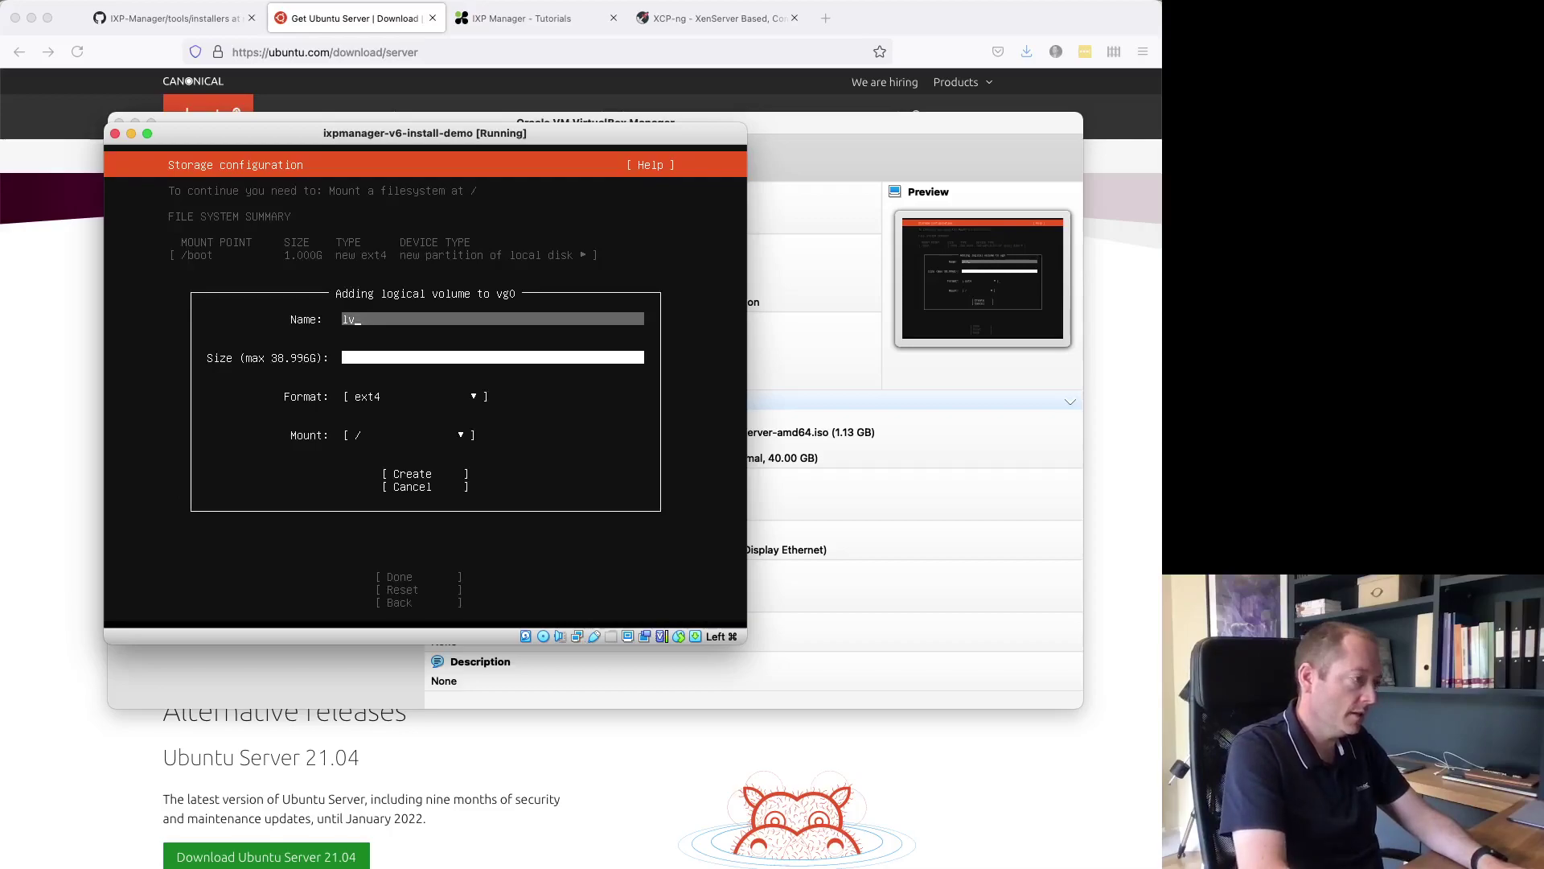
{"action": "type", "text": "sys"}
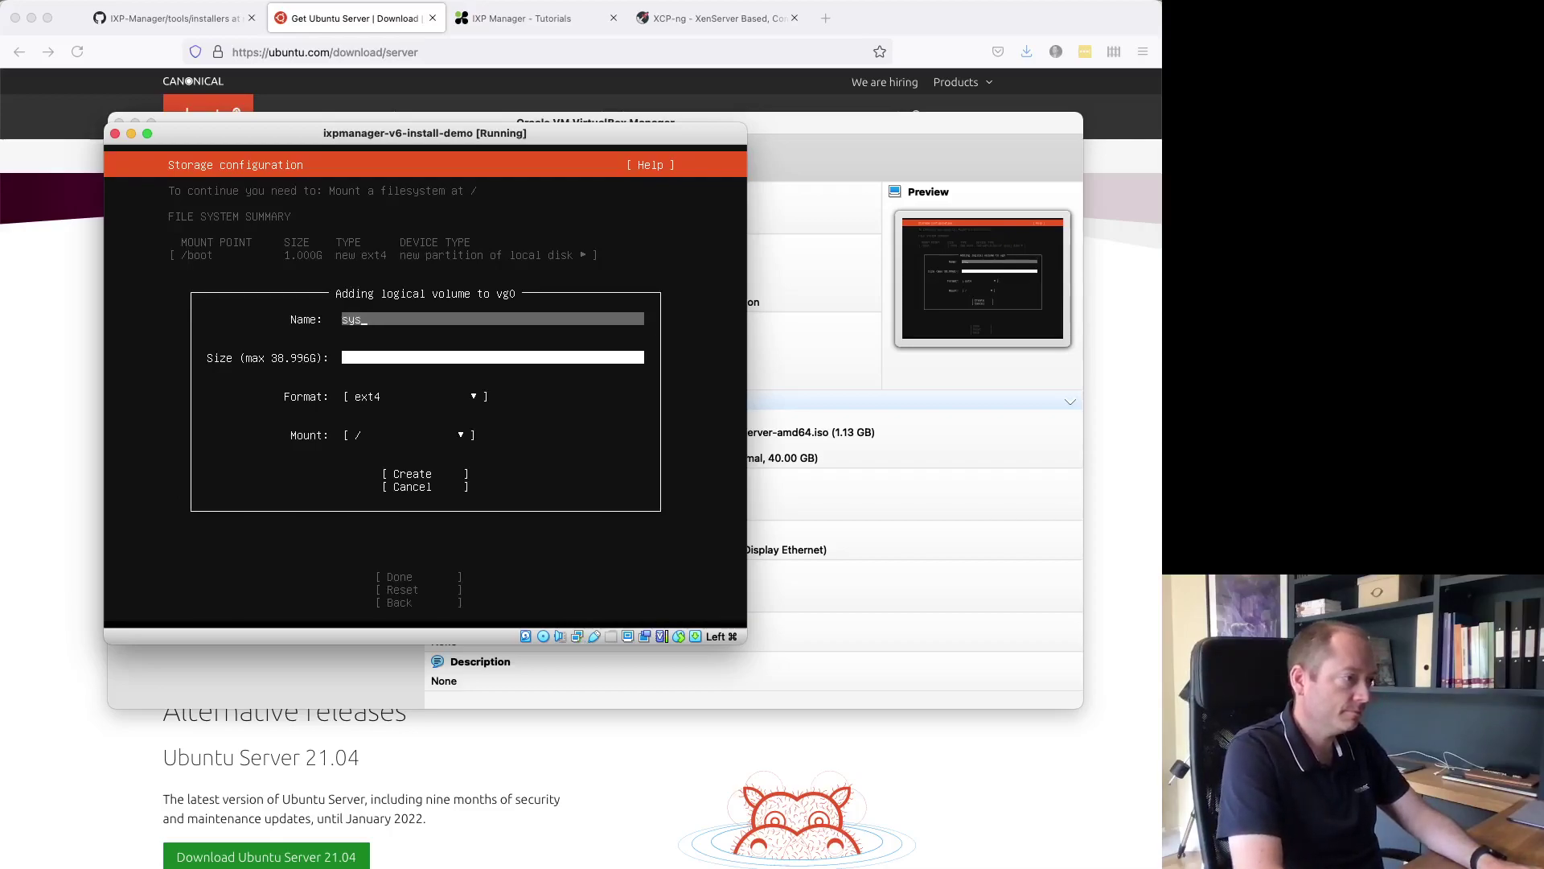
{"action": "key", "text": "BackSpace"}
{"action": "key", "text": "BackSpace"}
{"action": "key", "text": "BackSpace"}
{"action": "type", "text": "root"}
- Set the root volume's size to 10G, keep ext4 and the / mount point, and create it
{"action": "key", "text": "Tab"}
{"action": "type", "text": "10G"}
{"action": "key", "text": "Tab"}
{"action": "key", "text": "Tab"}
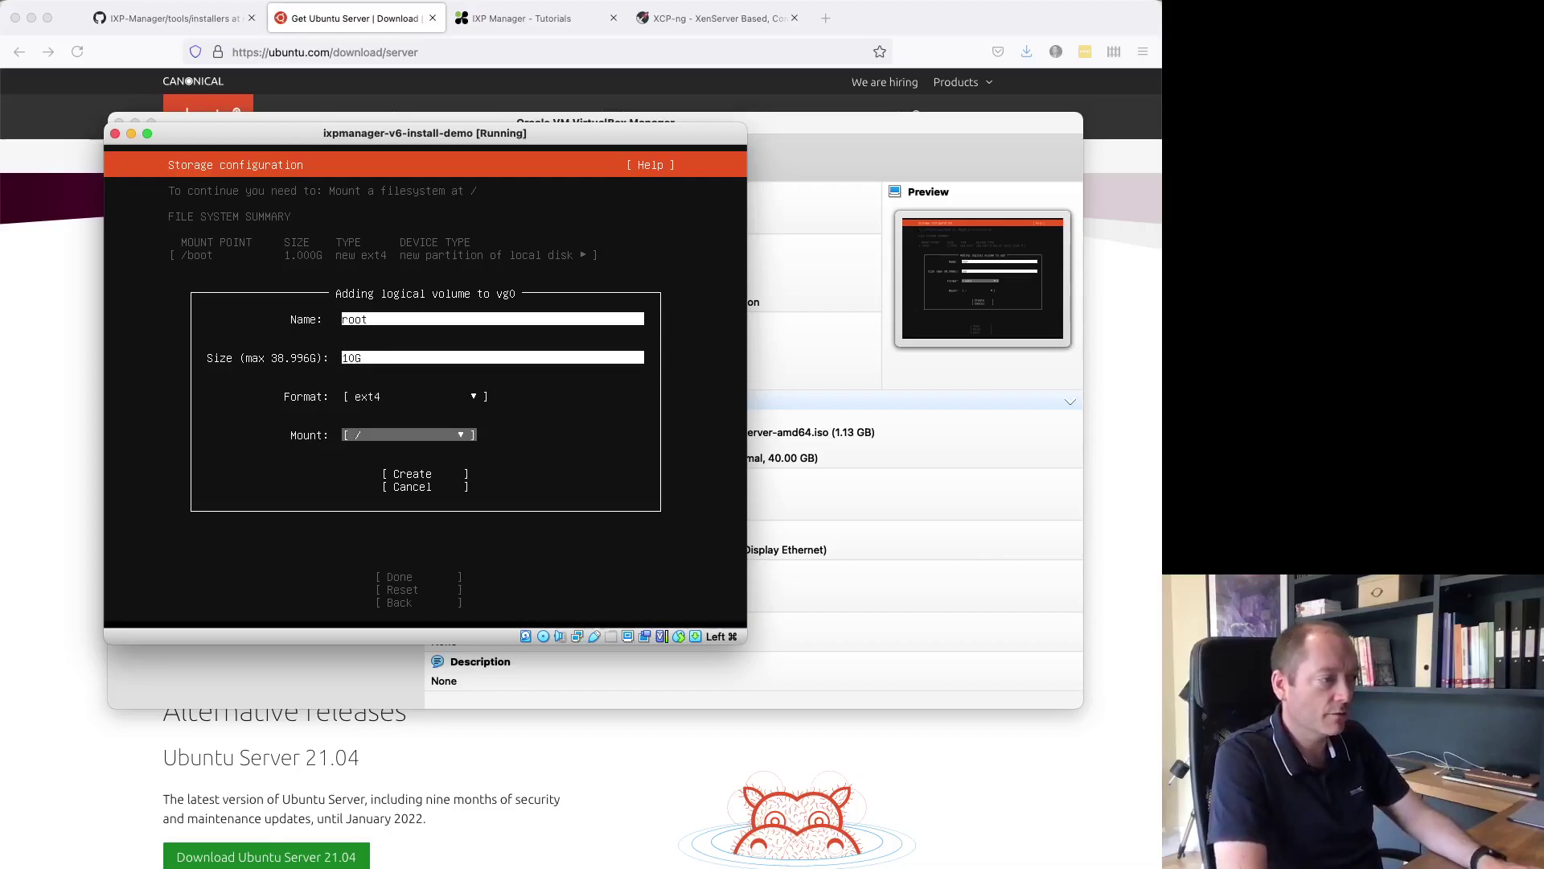
{"action": "key", "text": "Tab"}
{"action": "key", "text": "Return"}
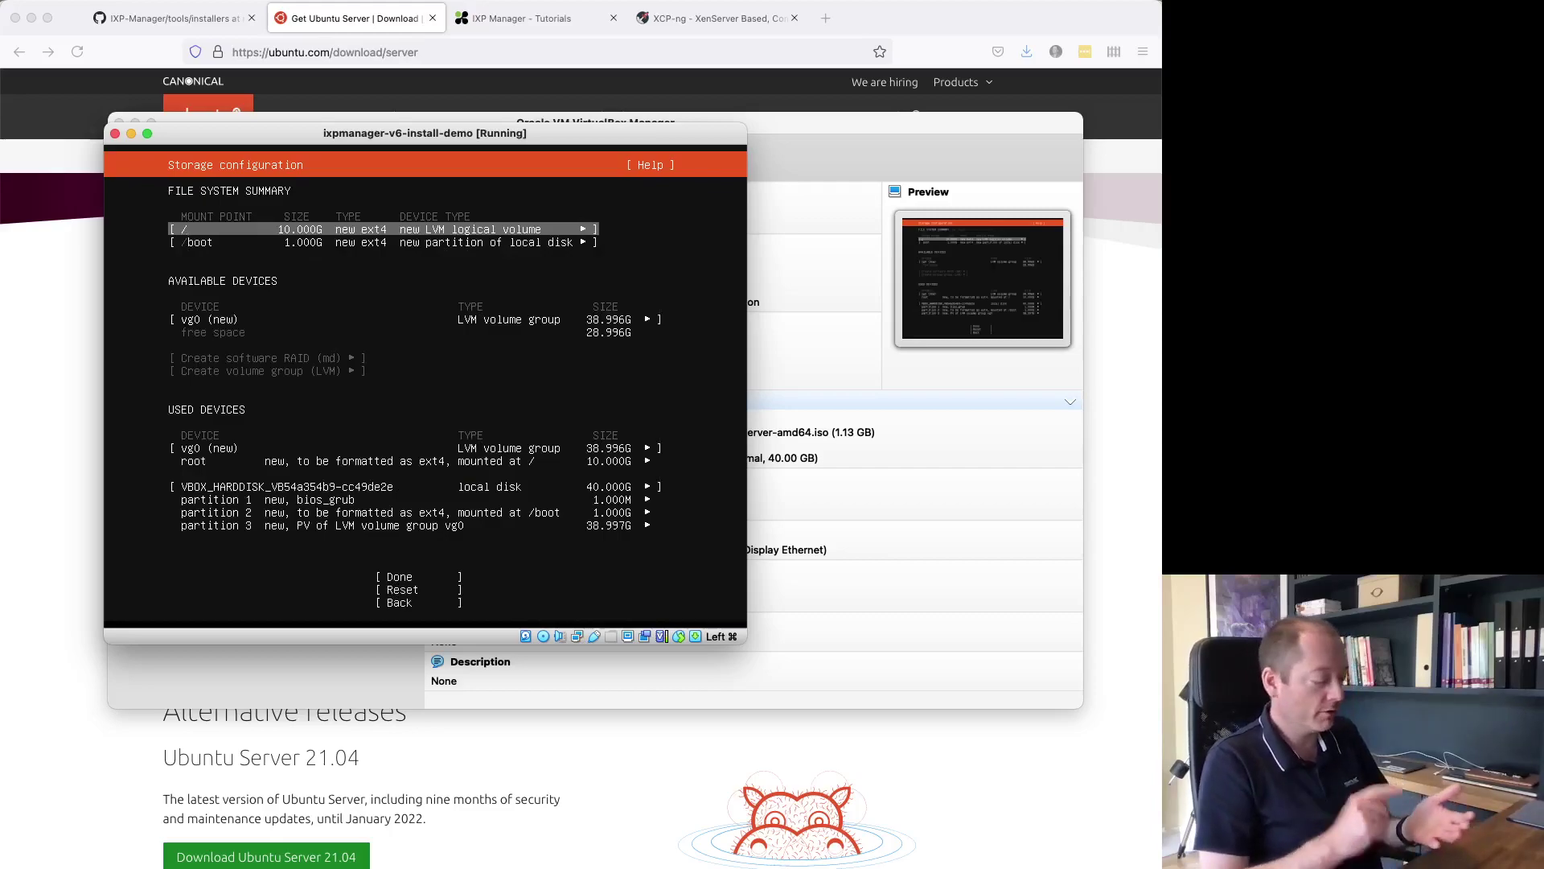
- Start another logical volume in the free space of vg0 and name it srv
{"action": "key", "text": "Down"}
{"action": "key", "text": "Down"}
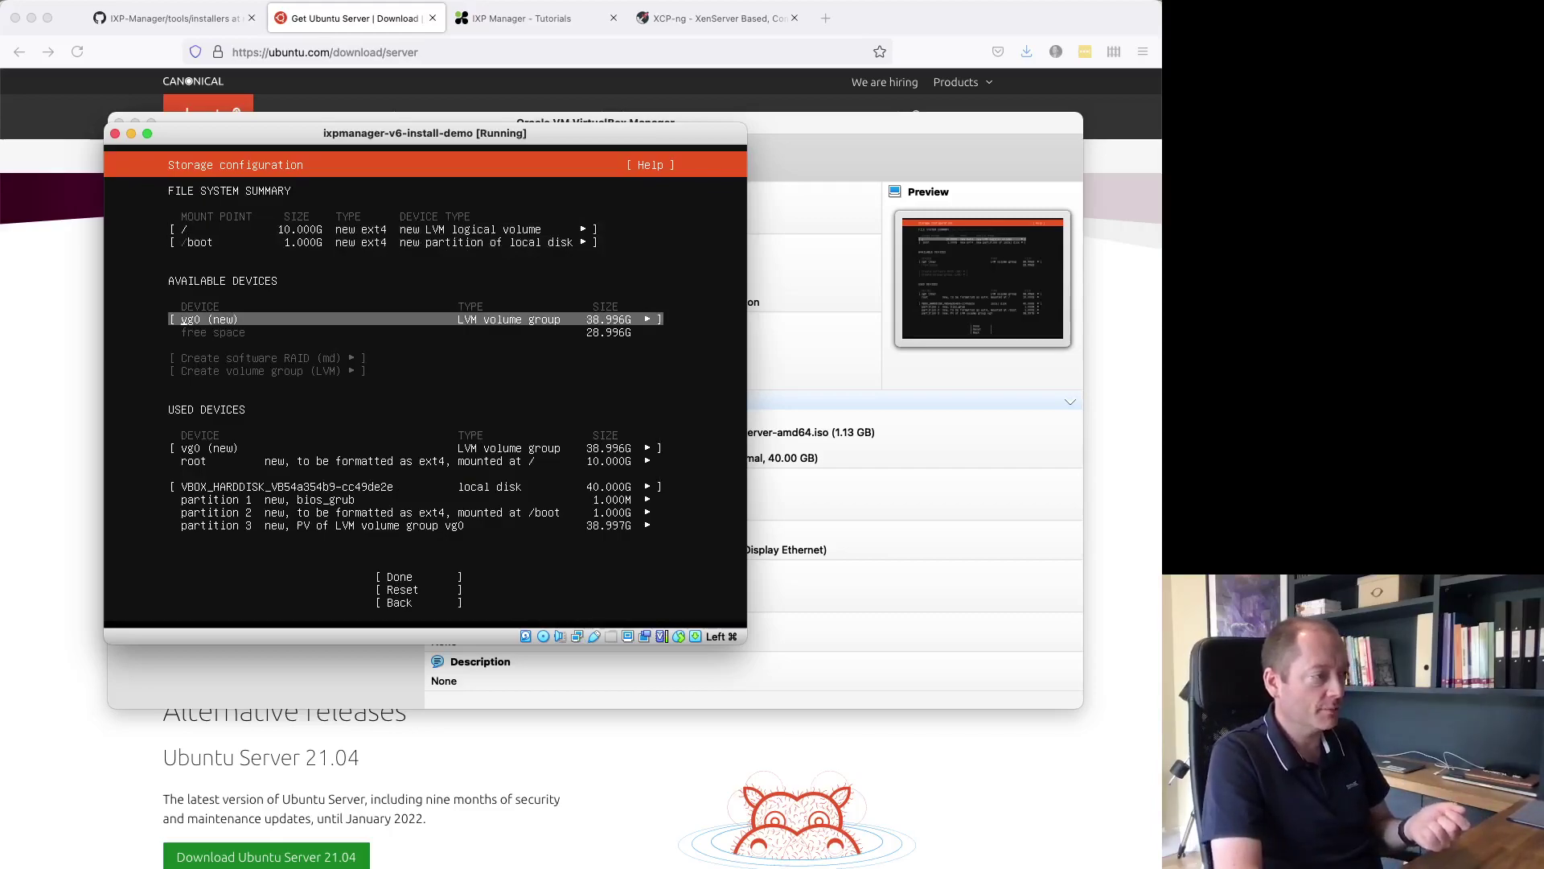
{"action": "key", "text": "Return"}
{"action": "key", "text": "Down"}
{"action": "key", "text": "Down"}
{"action": "key", "text": "Return"}
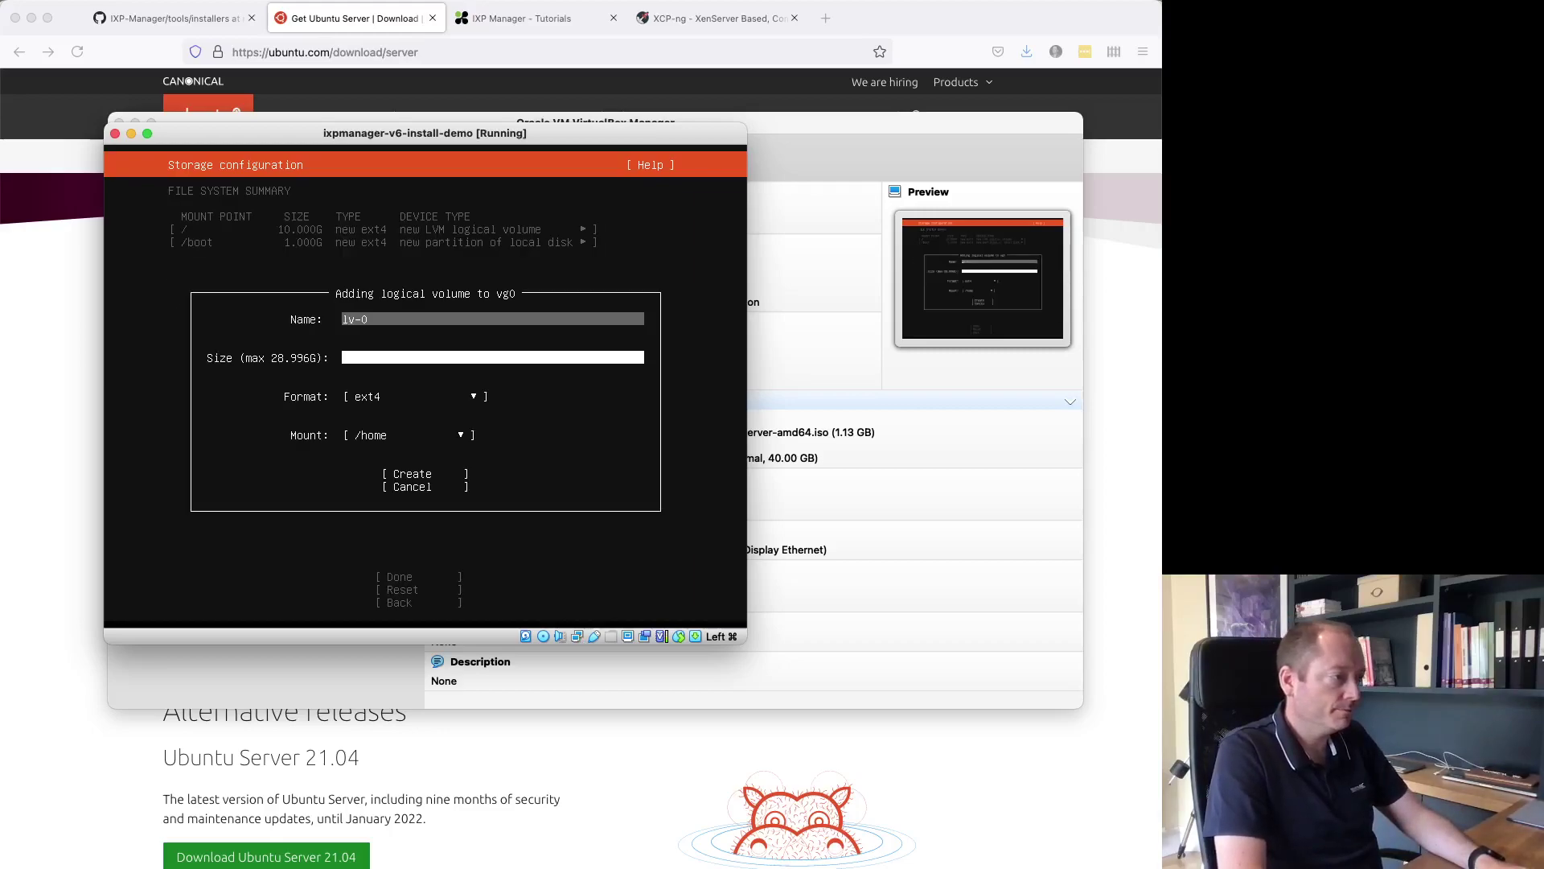
{"action": "key", "text": "BackSpace"}
{"action": "key", "text": "BackSpace"}
{"action": "key", "text": "BackSpace"}
{"action": "key", "text": "BackSpace"}
{"action": "type", "text": "srv"}
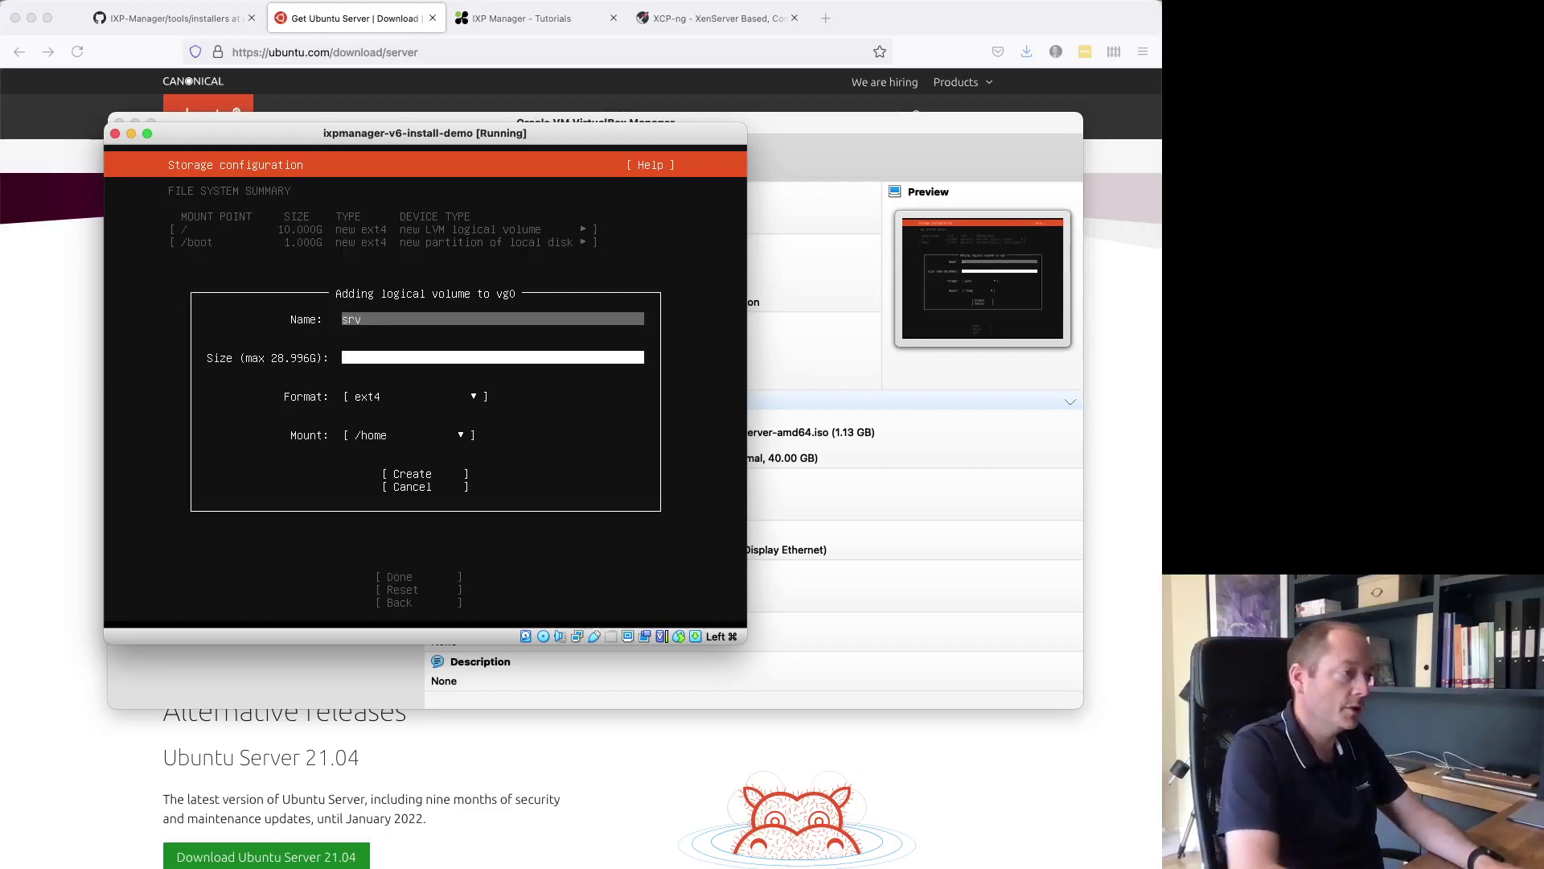
- Mount the srv volume at /srv, keeping ext4 and all remaining space as its size, and create it
{"action": "key", "text": "Tab"}
{"action": "key", "text": "Tab"}
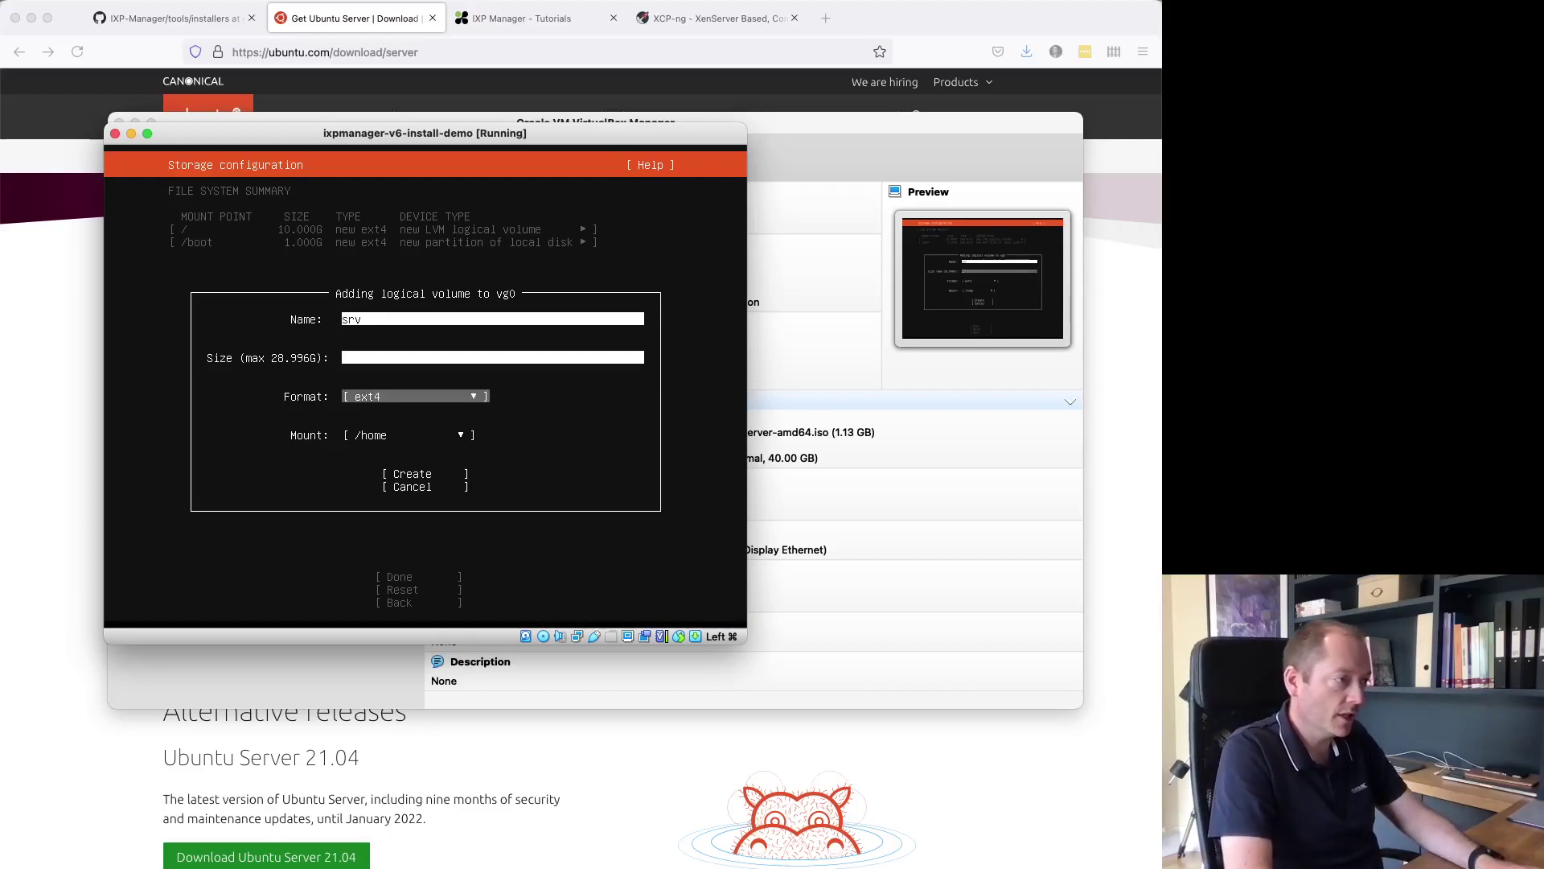
{"action": "key", "text": "Tab"}
{"action": "key", "text": "Return"}
{"action": "key", "text": "Down"}
{"action": "key", "text": "Return"}
{"action": "key", "text": "Tab"}
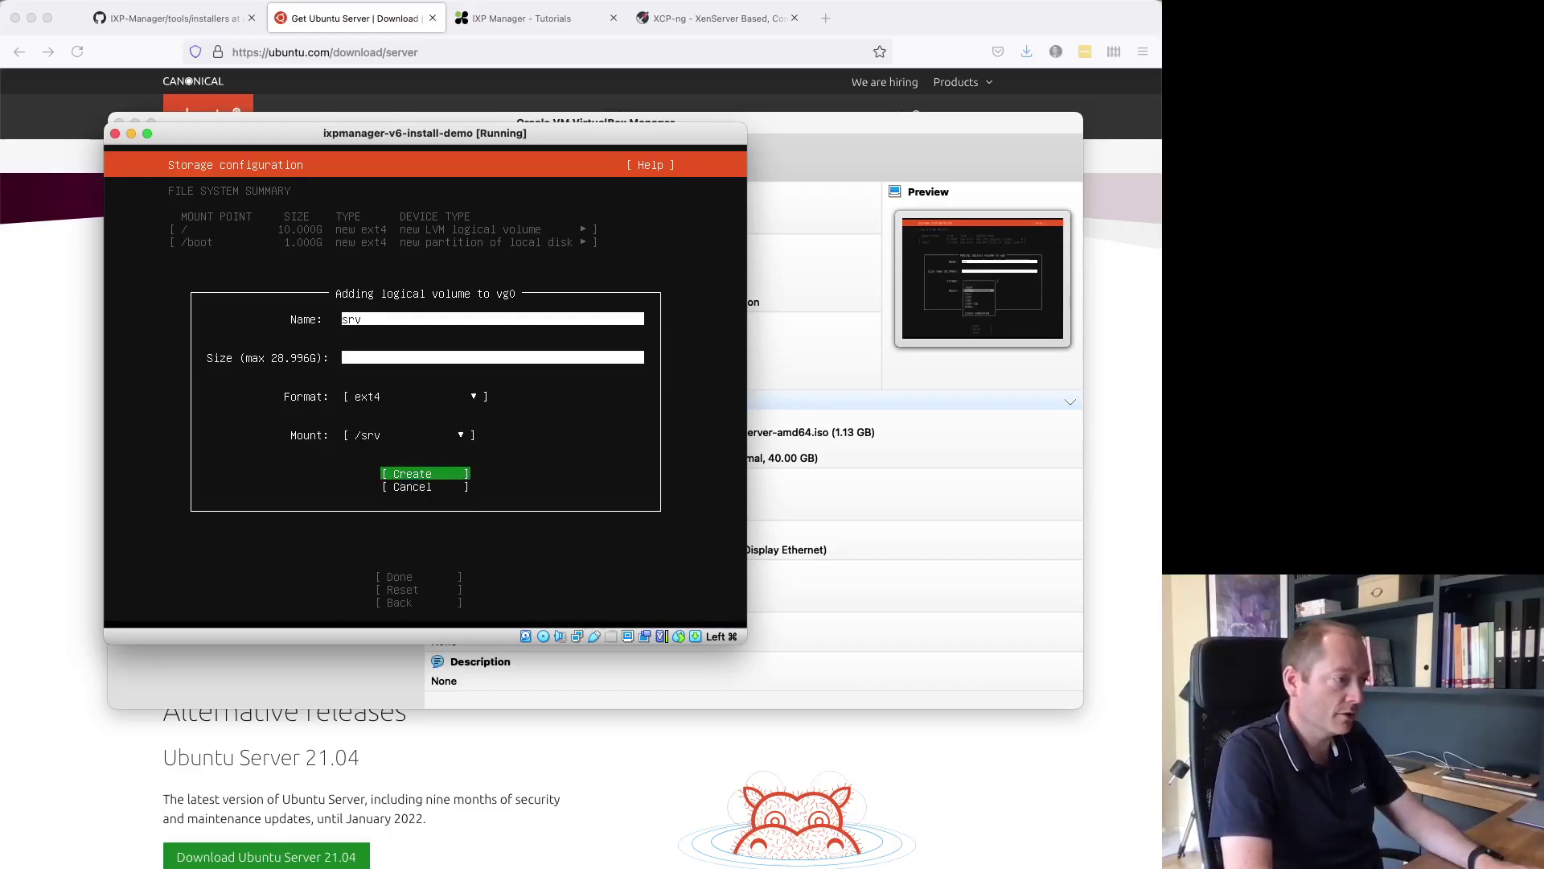
{"action": "key", "text": "Return"}
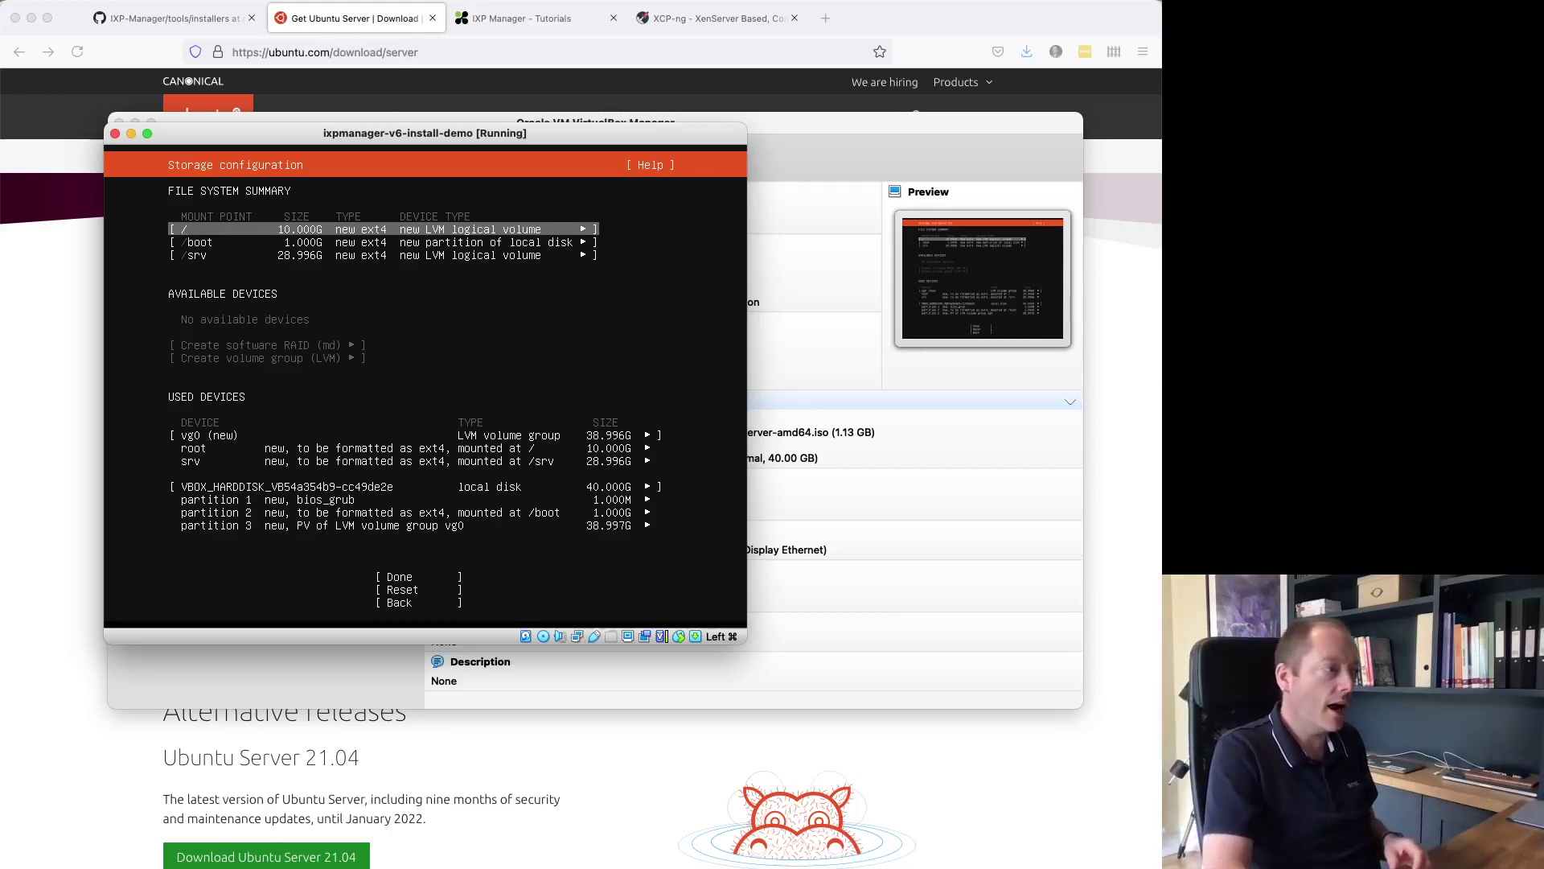
- Finish the storage configuration and confirm the destructive action to begin the installation
{"action": "key", "text": "Down"}
{"action": "key", "text": "Down"}
{"action": "key", "text": "Down"}
{"action": "key", "text": "Down"}
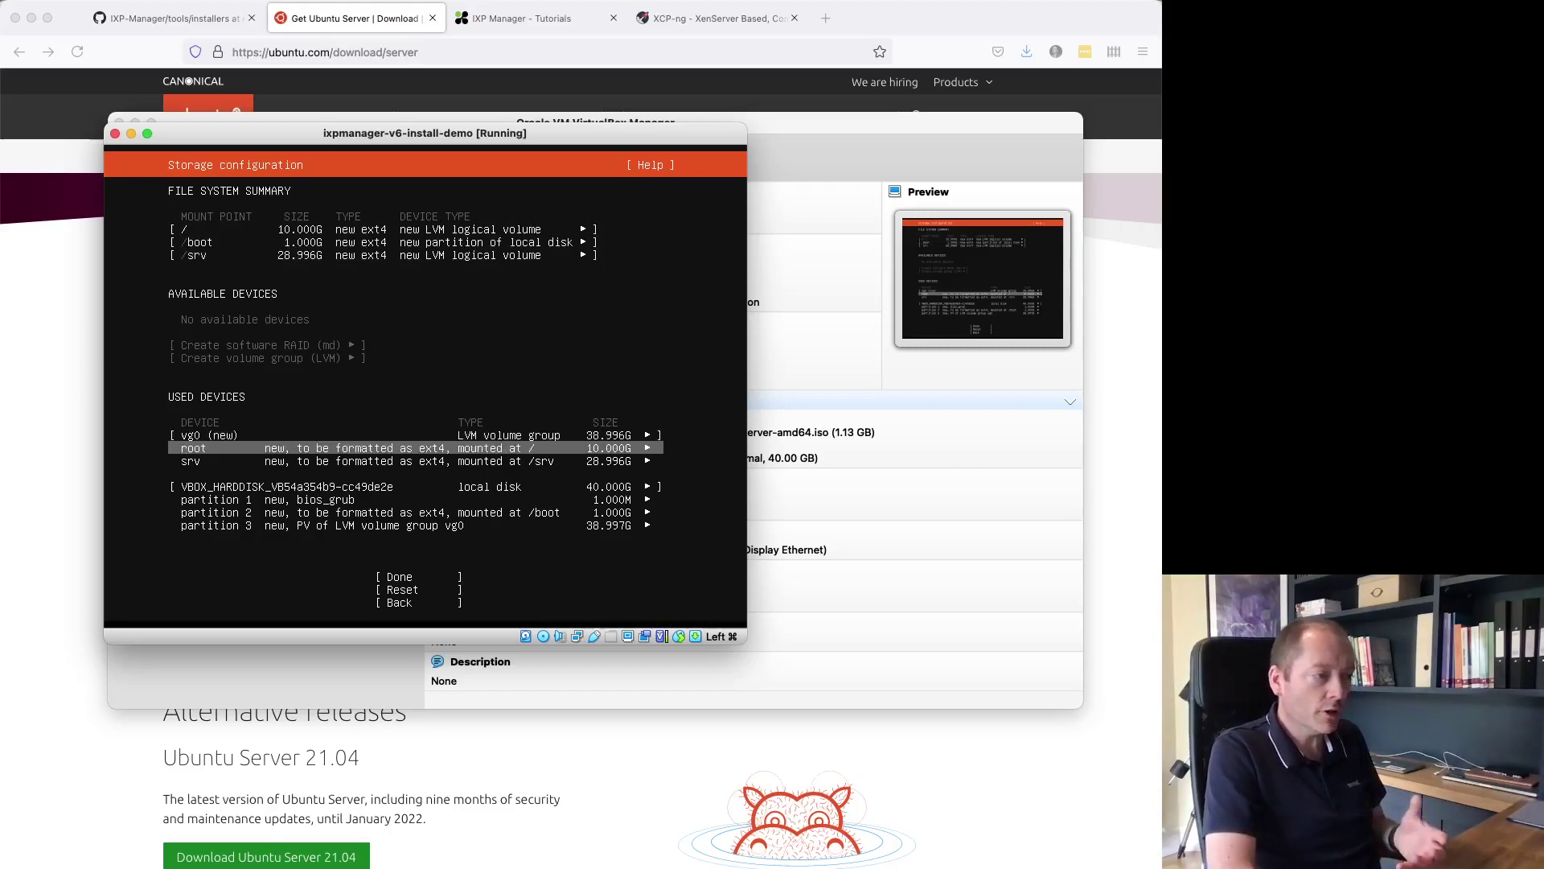
{"action": "key", "text": "Down"}
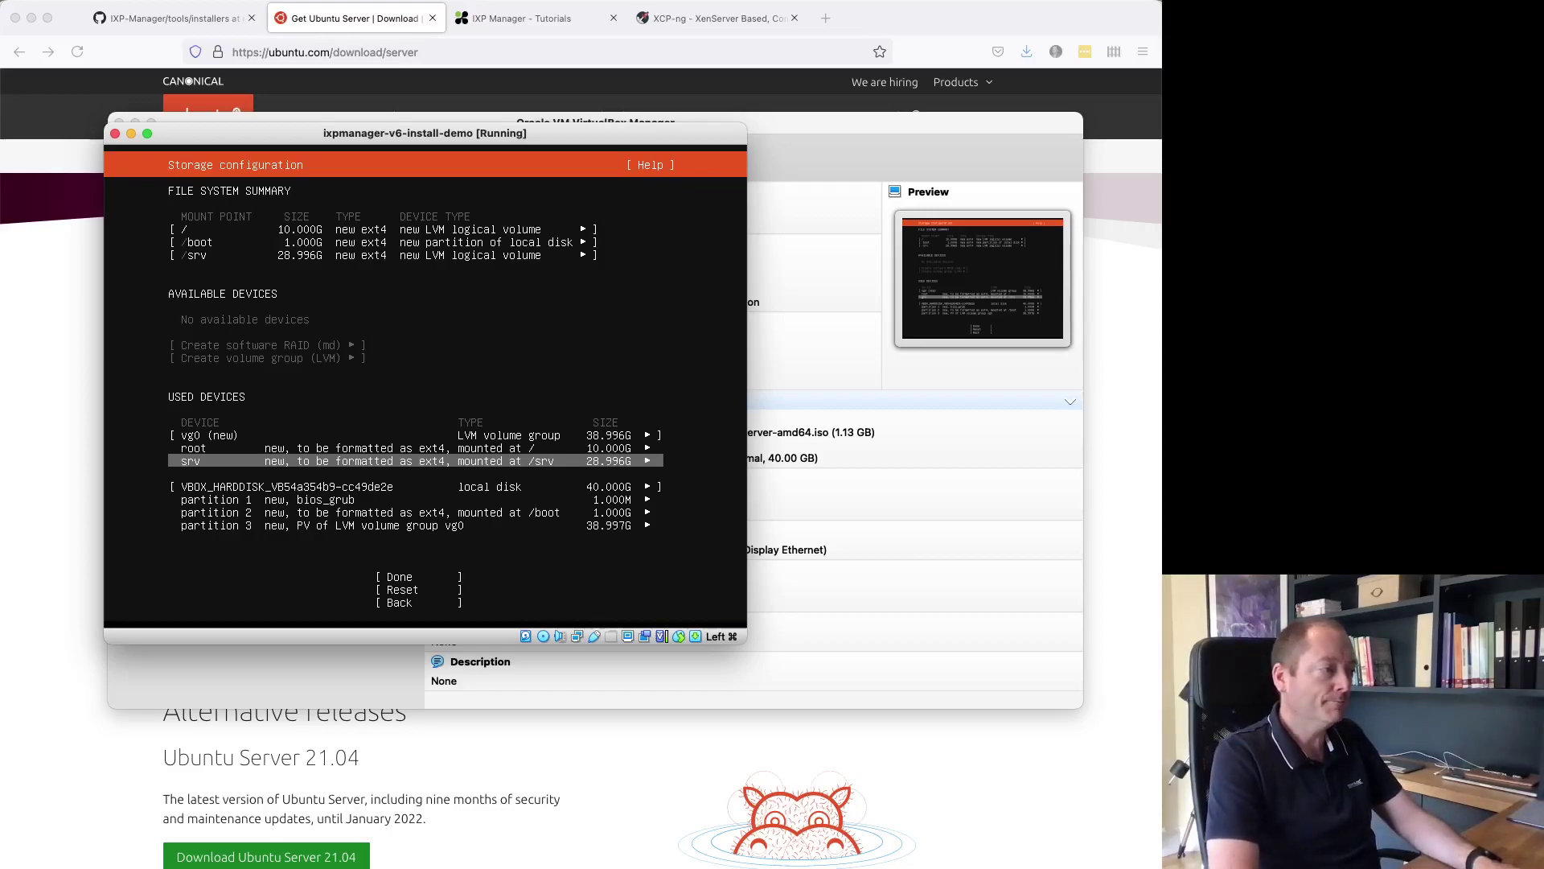
{"action": "key", "text": "Down"}
{"action": "key", "text": "Down"}
{"action": "key", "text": "Down"}
{"action": "key", "text": "Down"}
{"action": "key", "text": "Down"}
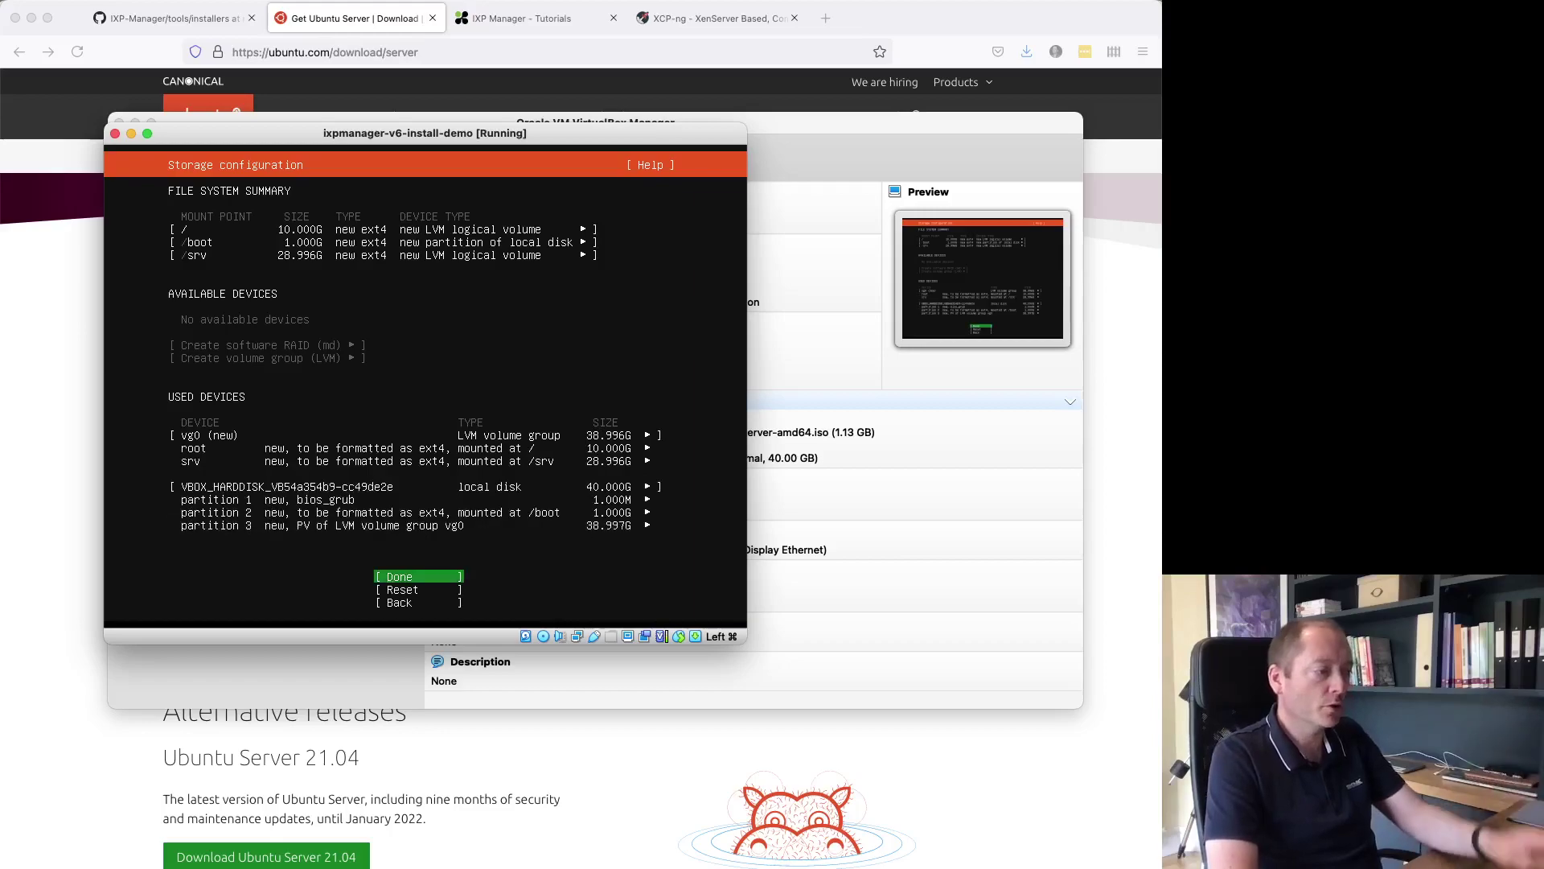
{"action": "key", "text": "Return"}
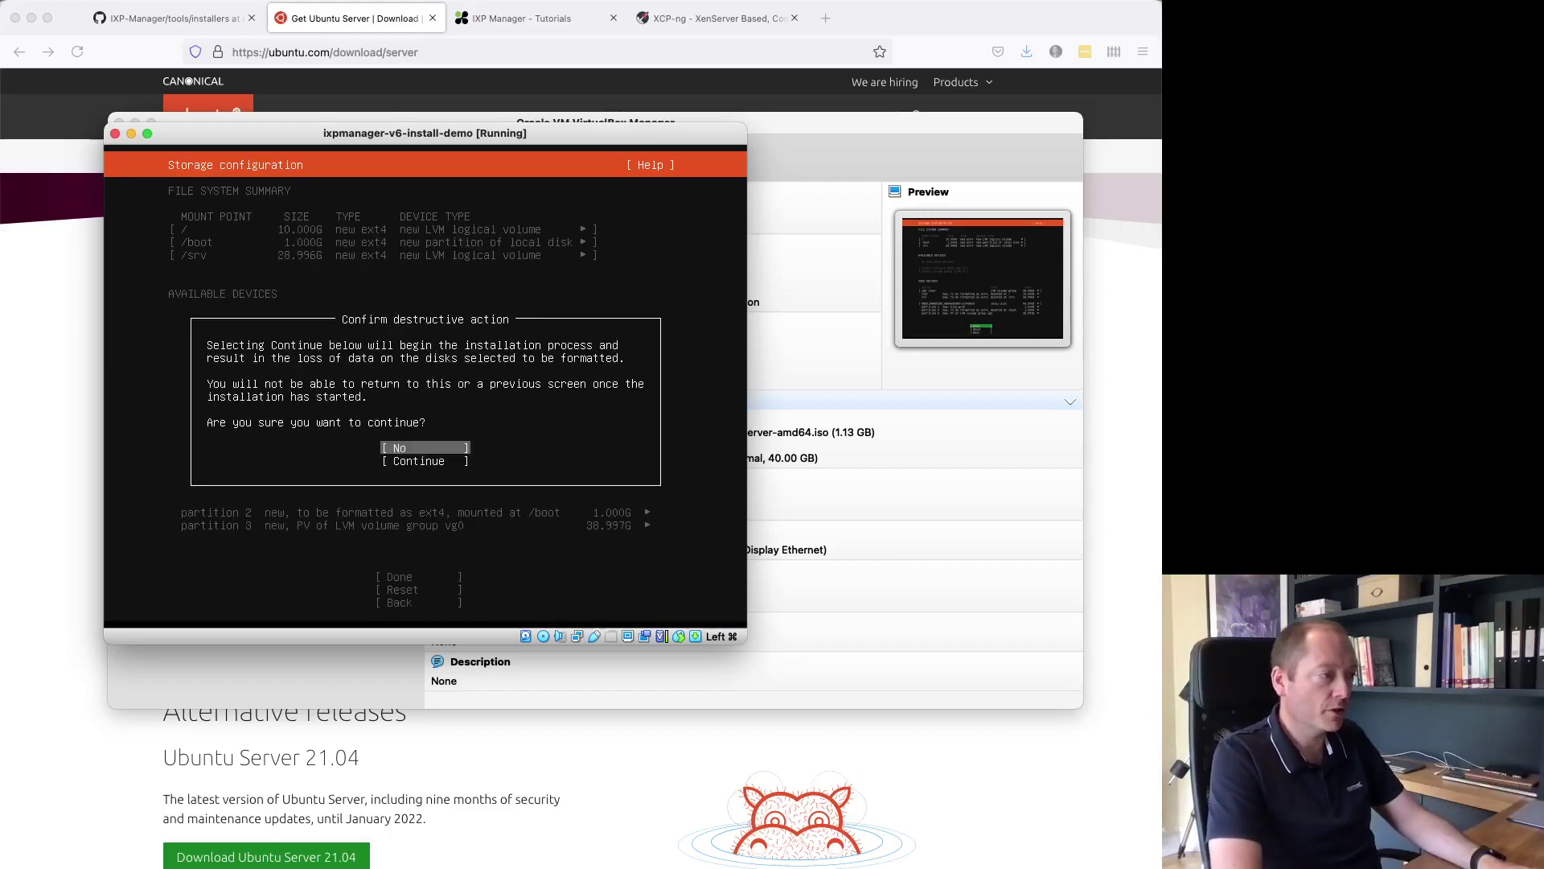
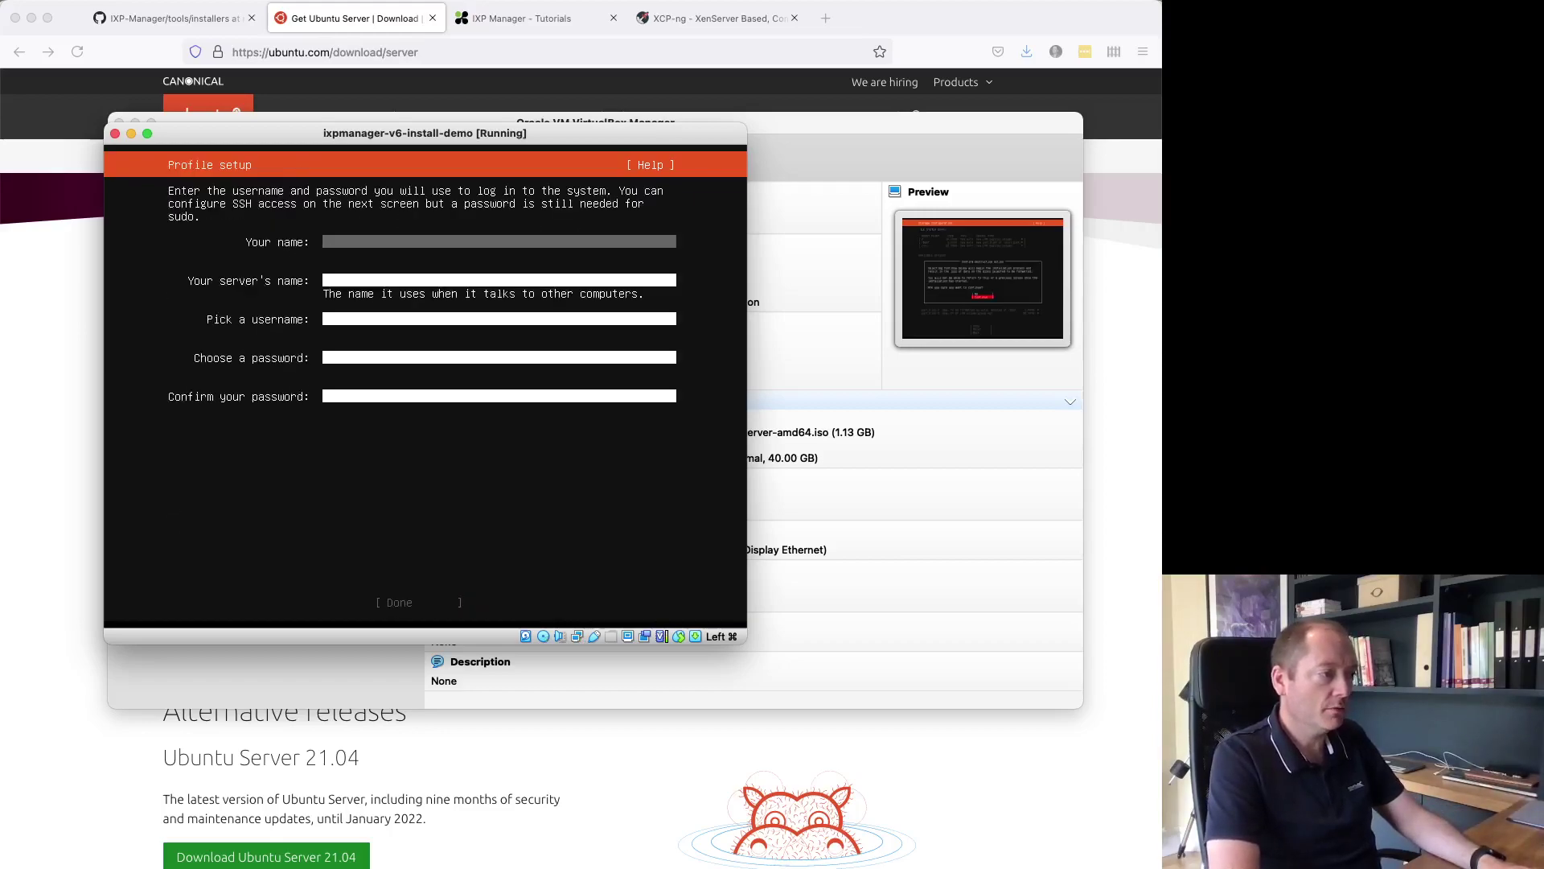
- Set the profile's name, server name and username all to ixpmanager
{"action": "type", "text": "manager"}
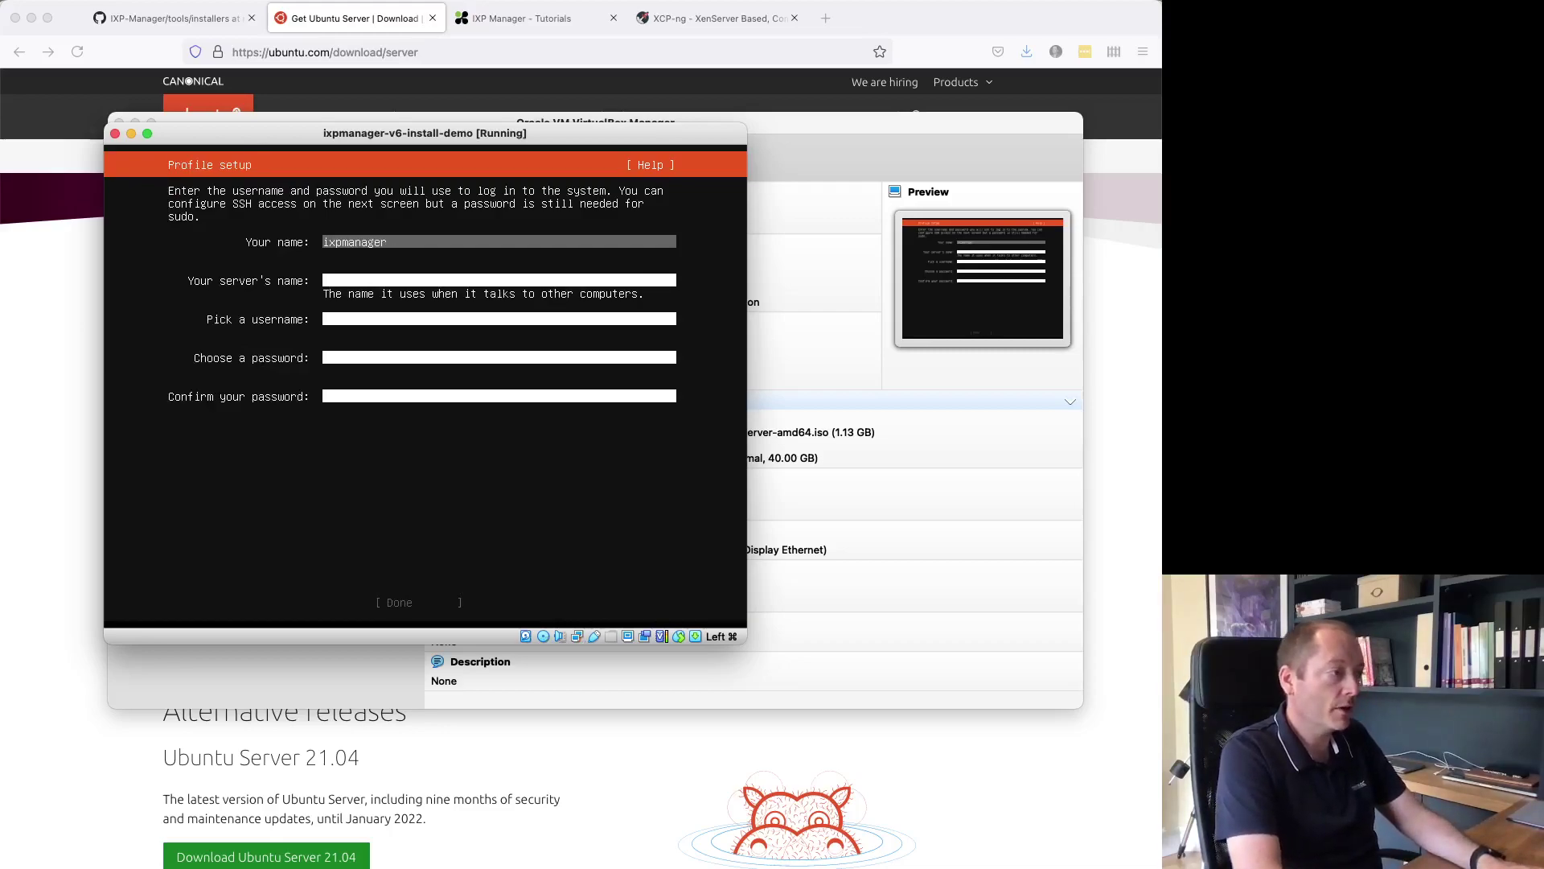
{"action": "key", "text": "Tab"}
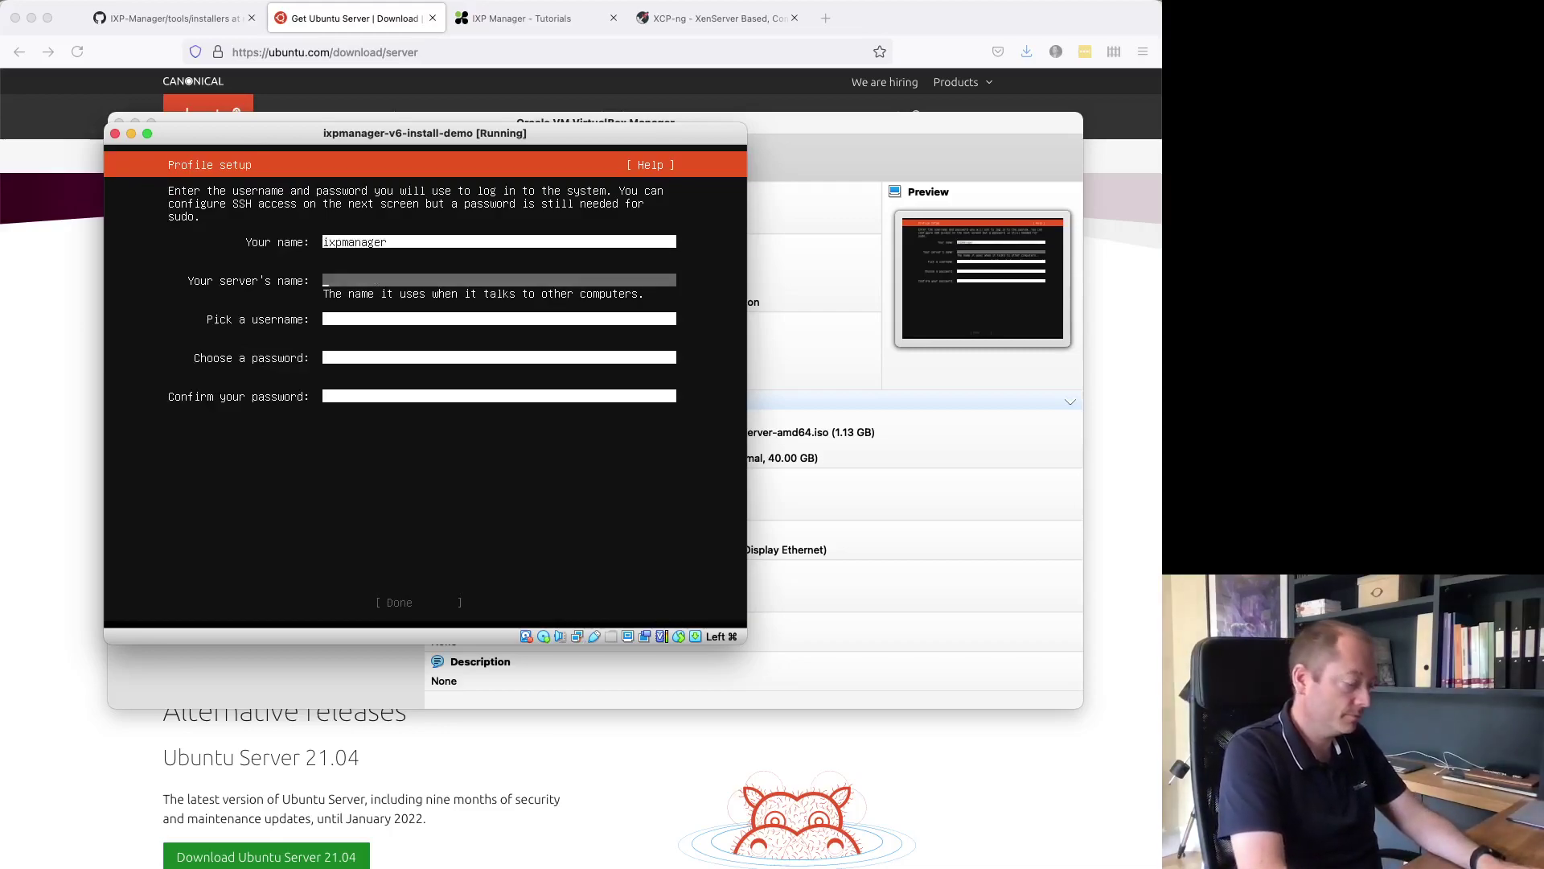
{"action": "type", "text": "ixpmanager"}
{"action": "key", "text": "Tab"}
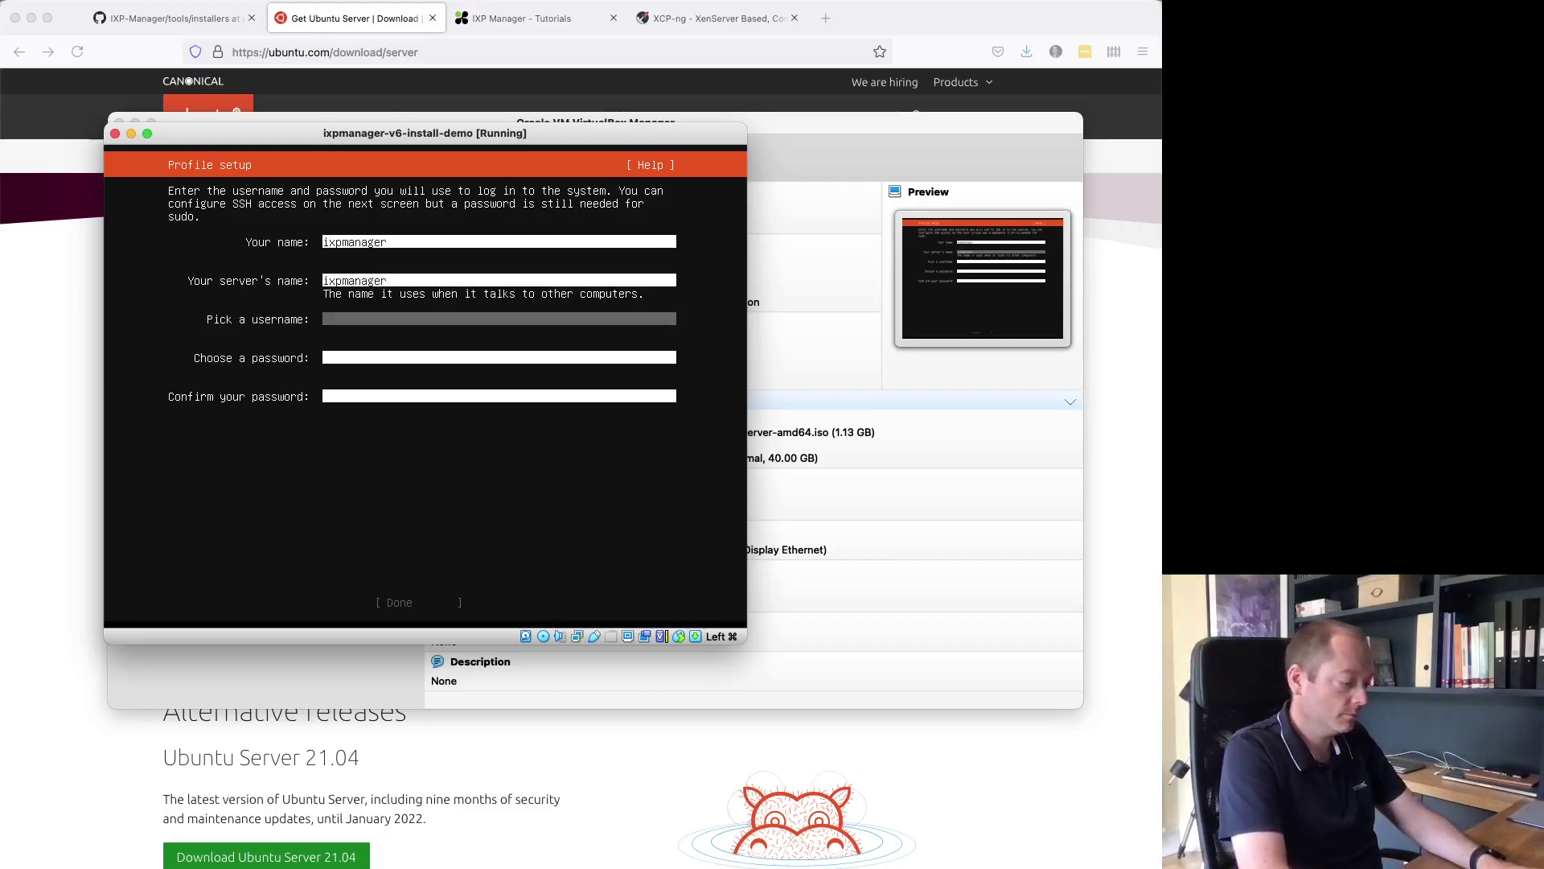
{"action": "type", "text": "ixpmanager"}
{"action": "key", "text": "Tab"}
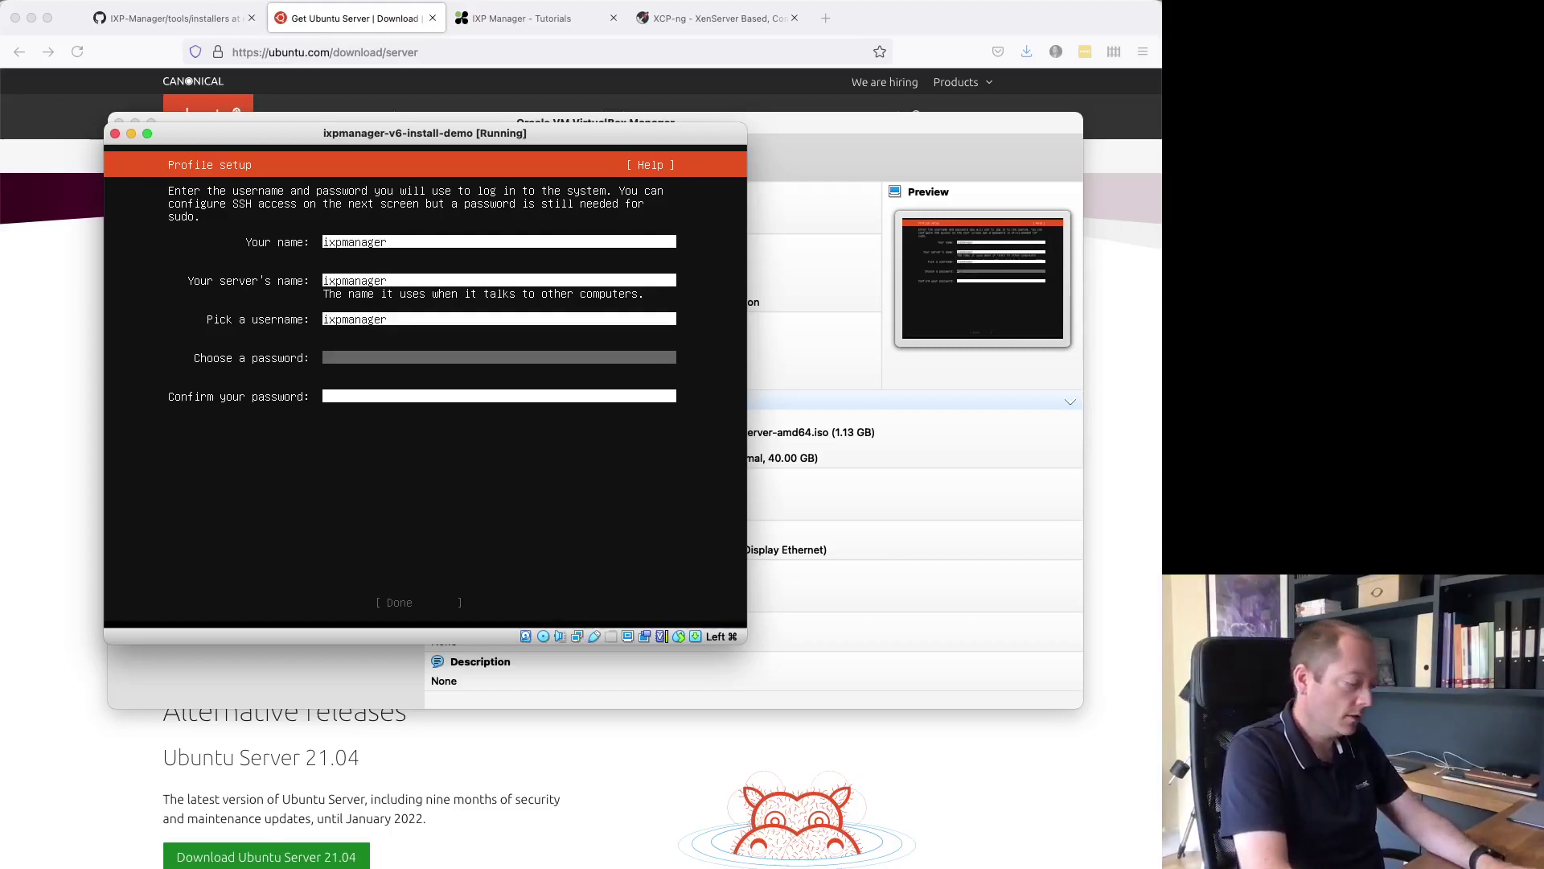
- Enter and confirm the account password, then submit the profile setup
{"action": "type", "text": "**********"}
{"action": "key", "text": "Tab"}
{"action": "type", "text": "*"}
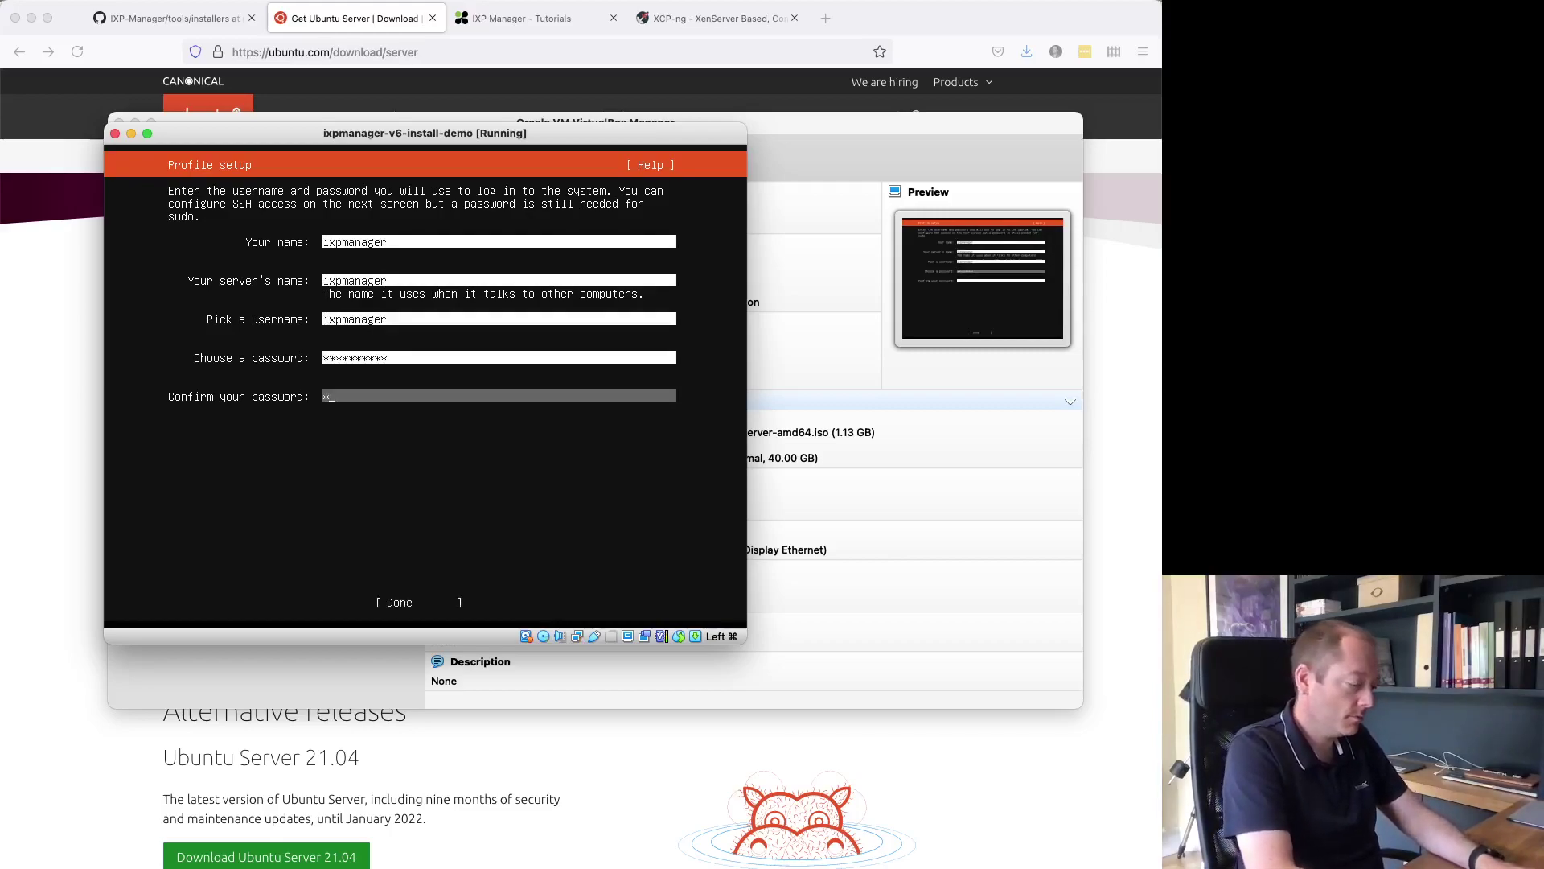
{"action": "type", "text": "*********"}
{"action": "key", "text": "Tab"}
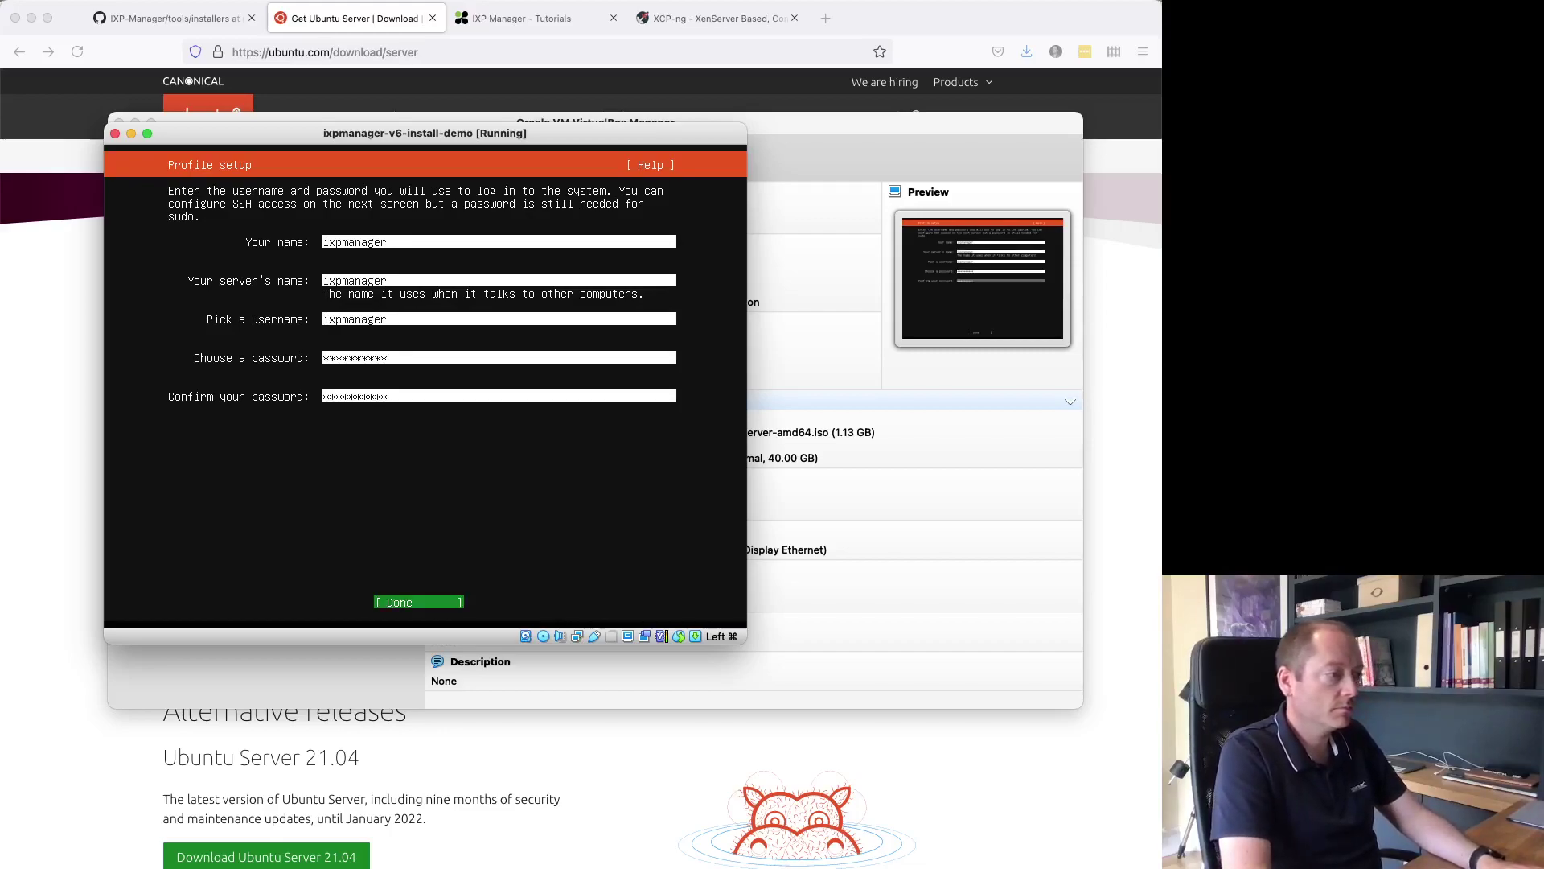
{"action": "key", "text": "Return"}
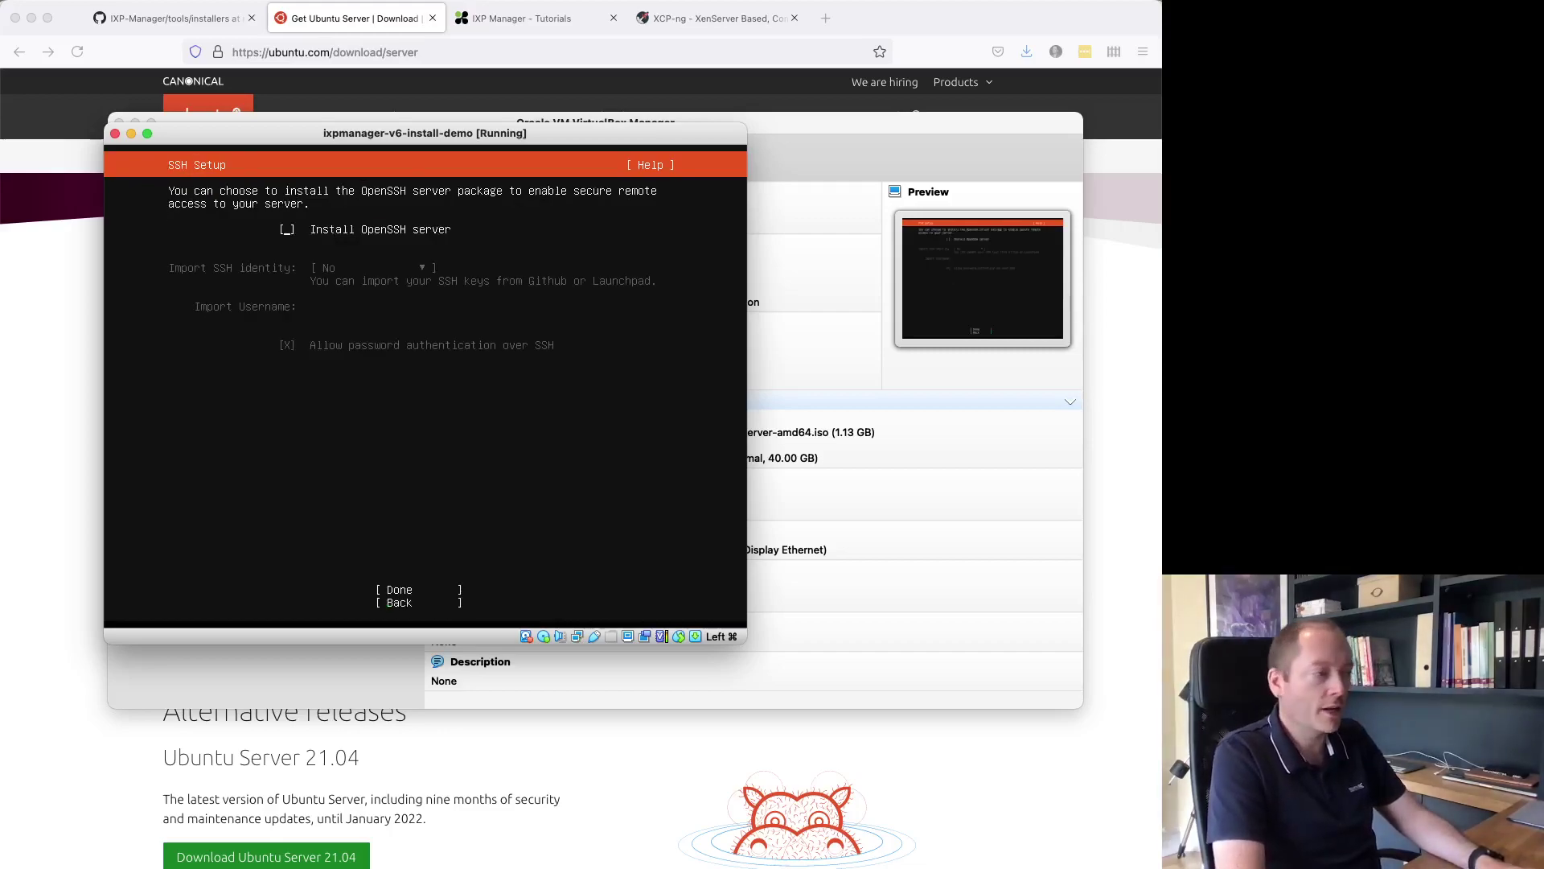
- Enable installation of the OpenSSH server and set the SSH identity to be imported from Github
{"action": "key", "text": "space"}
{"action": "key", "text": "Tab"}
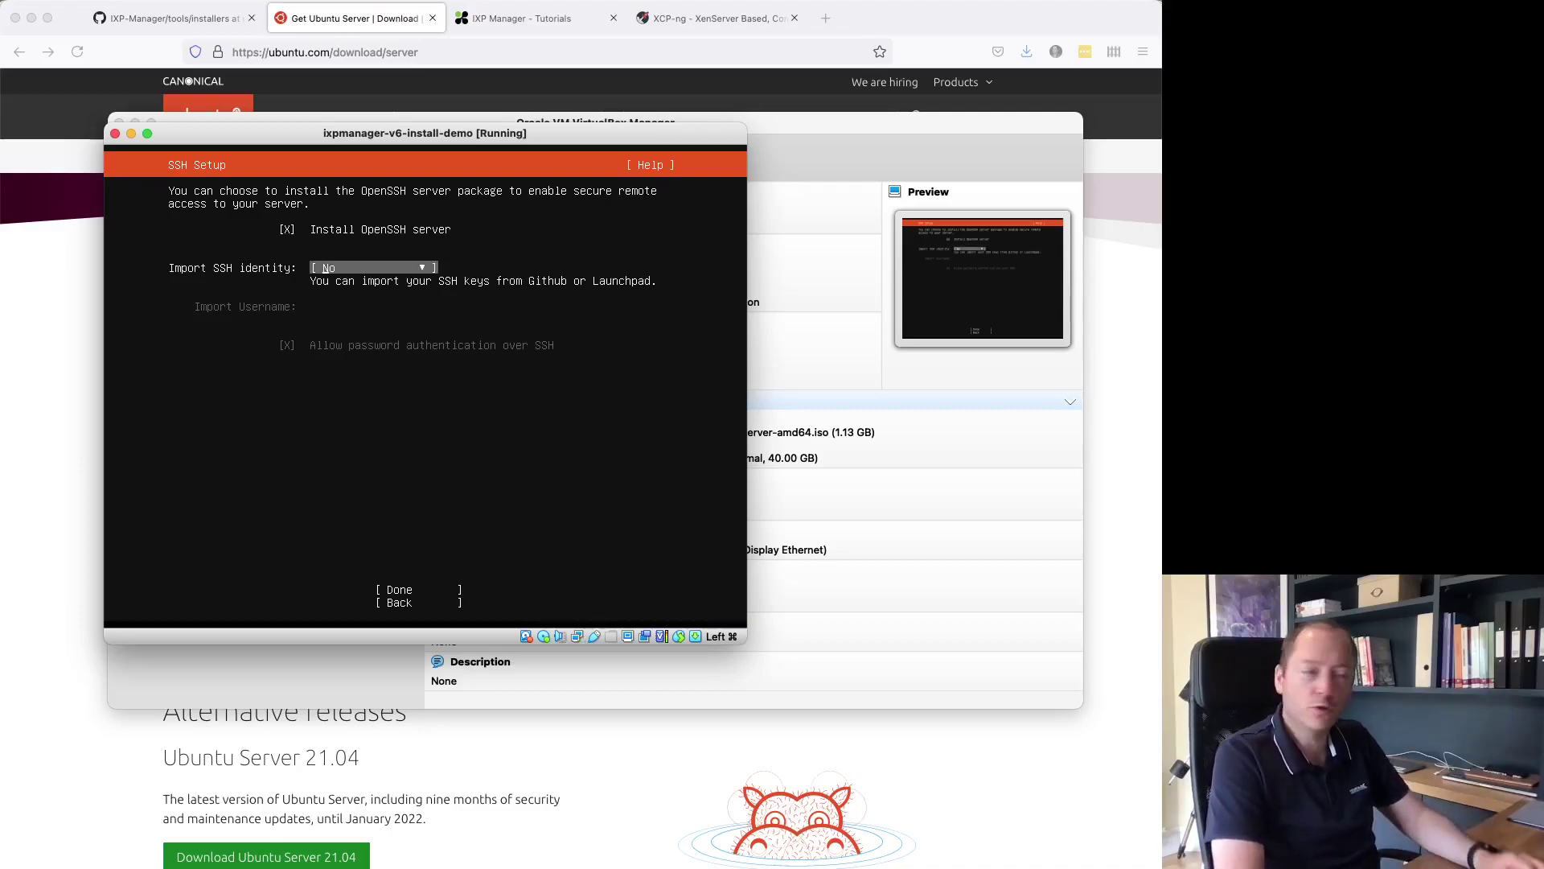
{"action": "key", "text": "Return"}
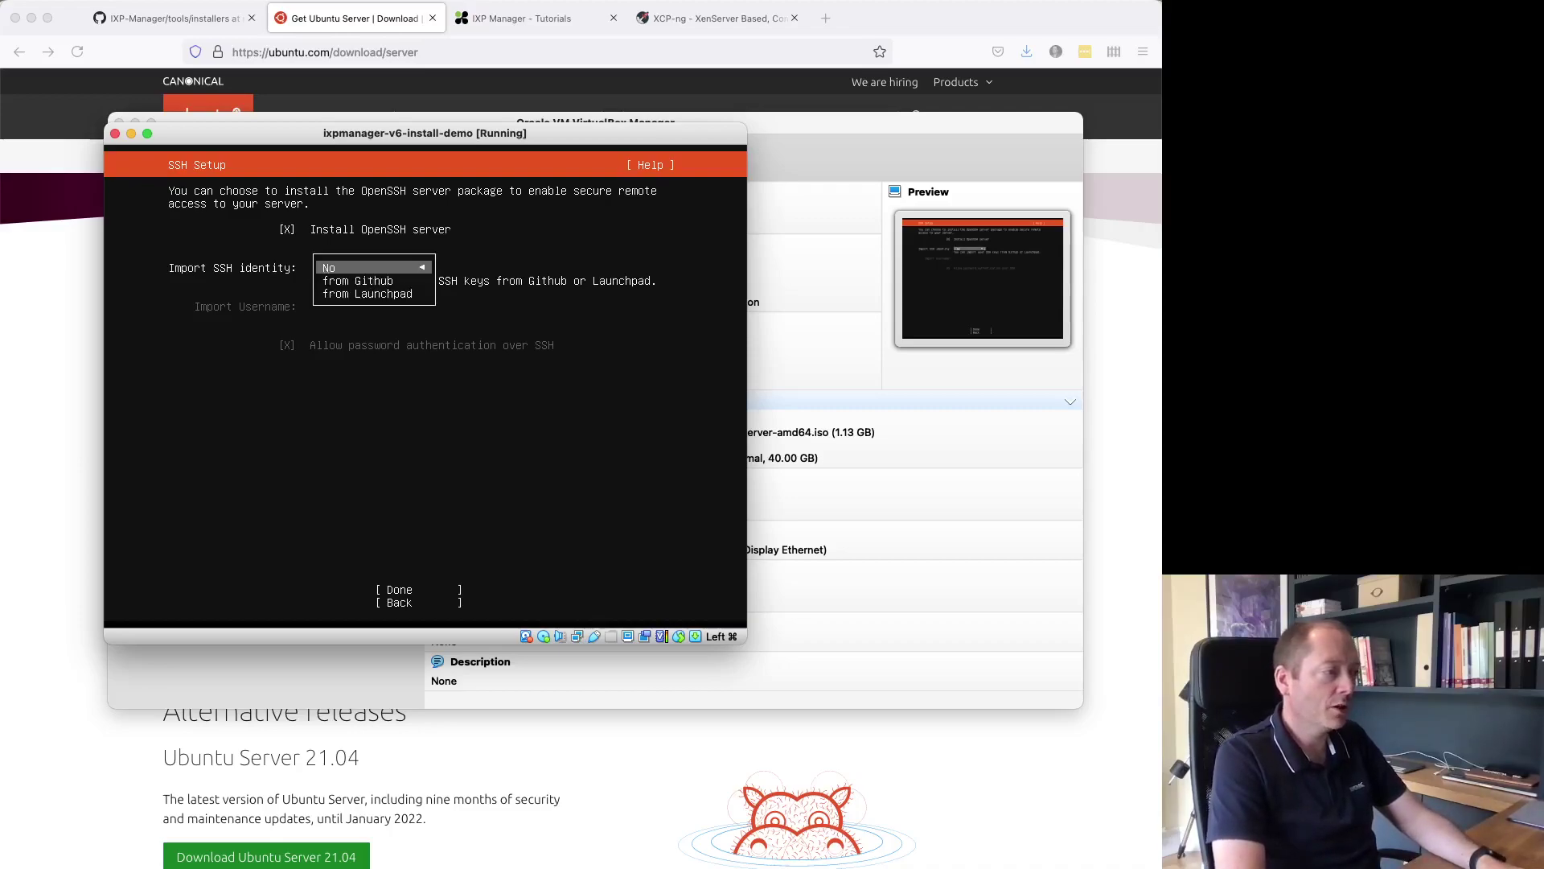
{"action": "key", "text": "Down"}
{"action": "key", "text": "Return"}
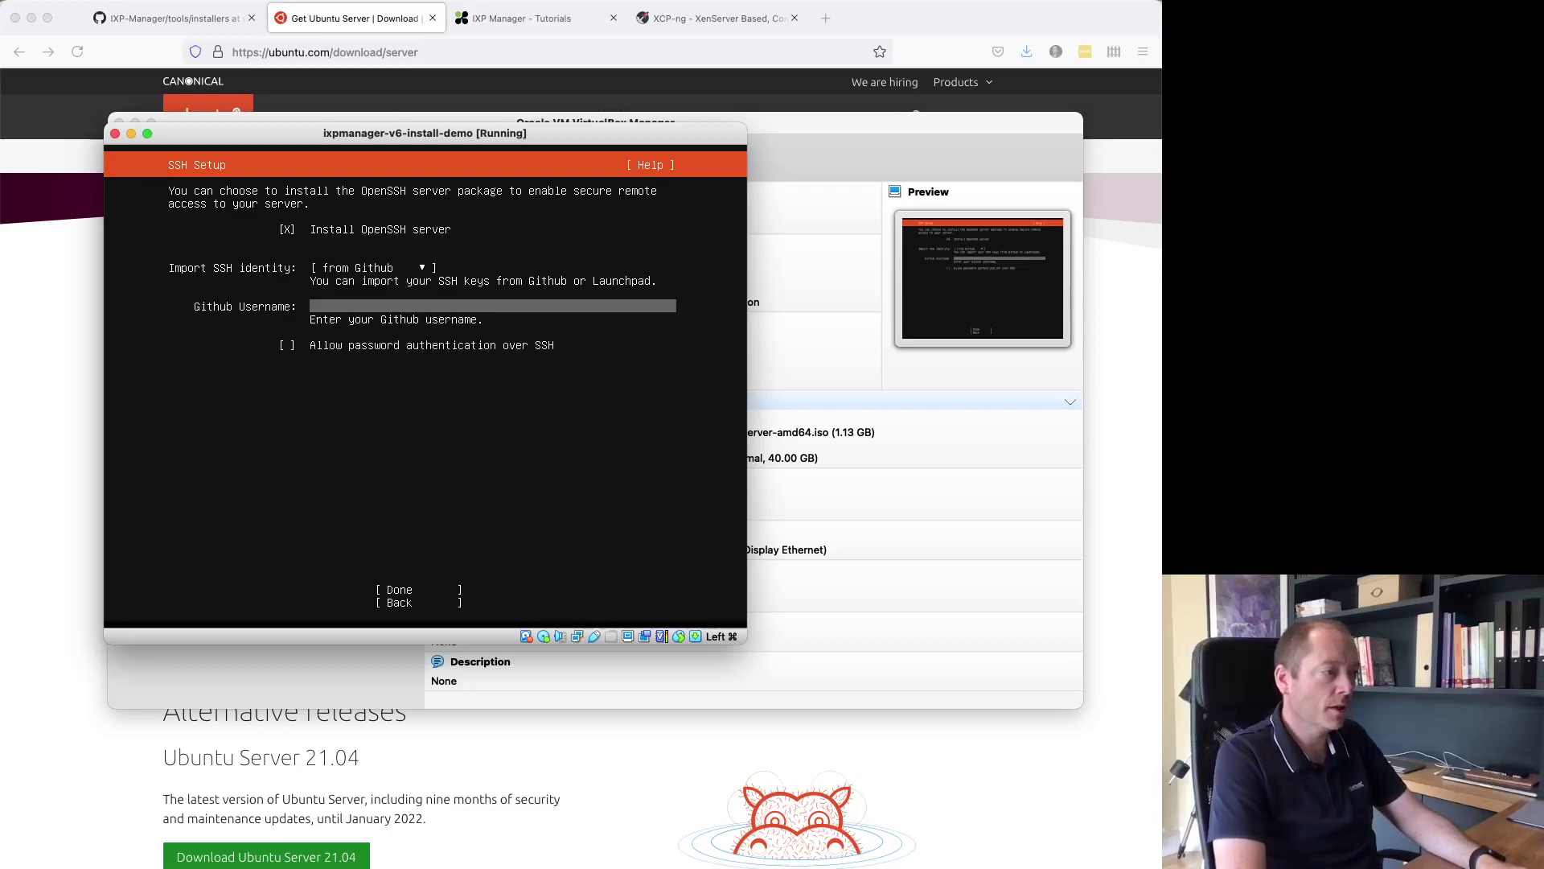
- Enter the Github username for the key import and allow password authentication over SSH
{"action": "type", "text": "bar"}
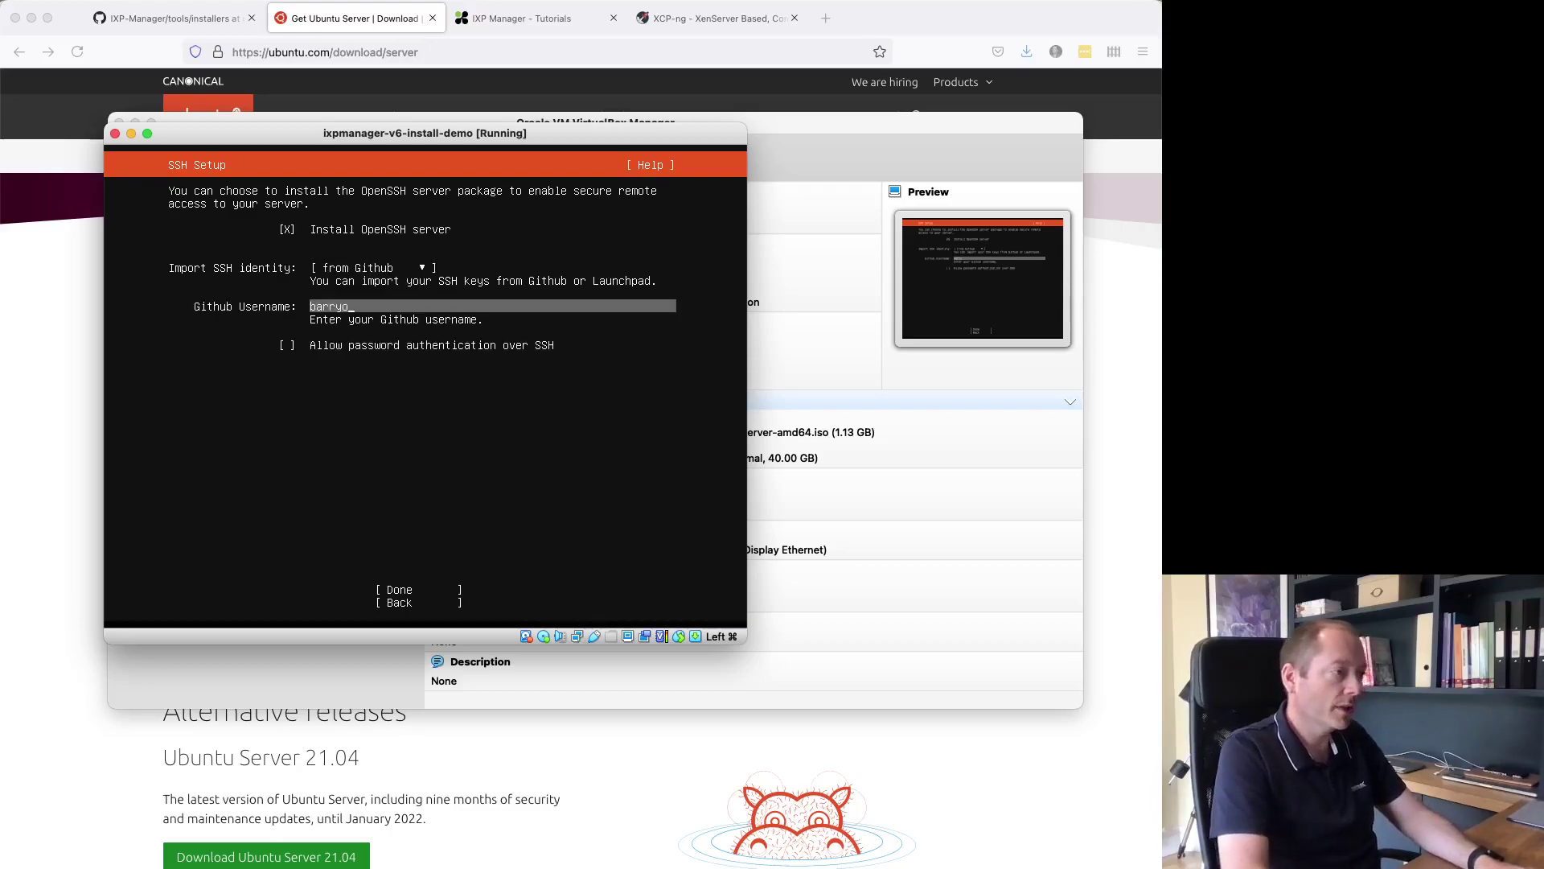
{"action": "type", "text": "ryo"}
{"action": "key", "text": "Tab"}
{"action": "key", "text": "space"}
{"action": "key", "text": "Tab"}
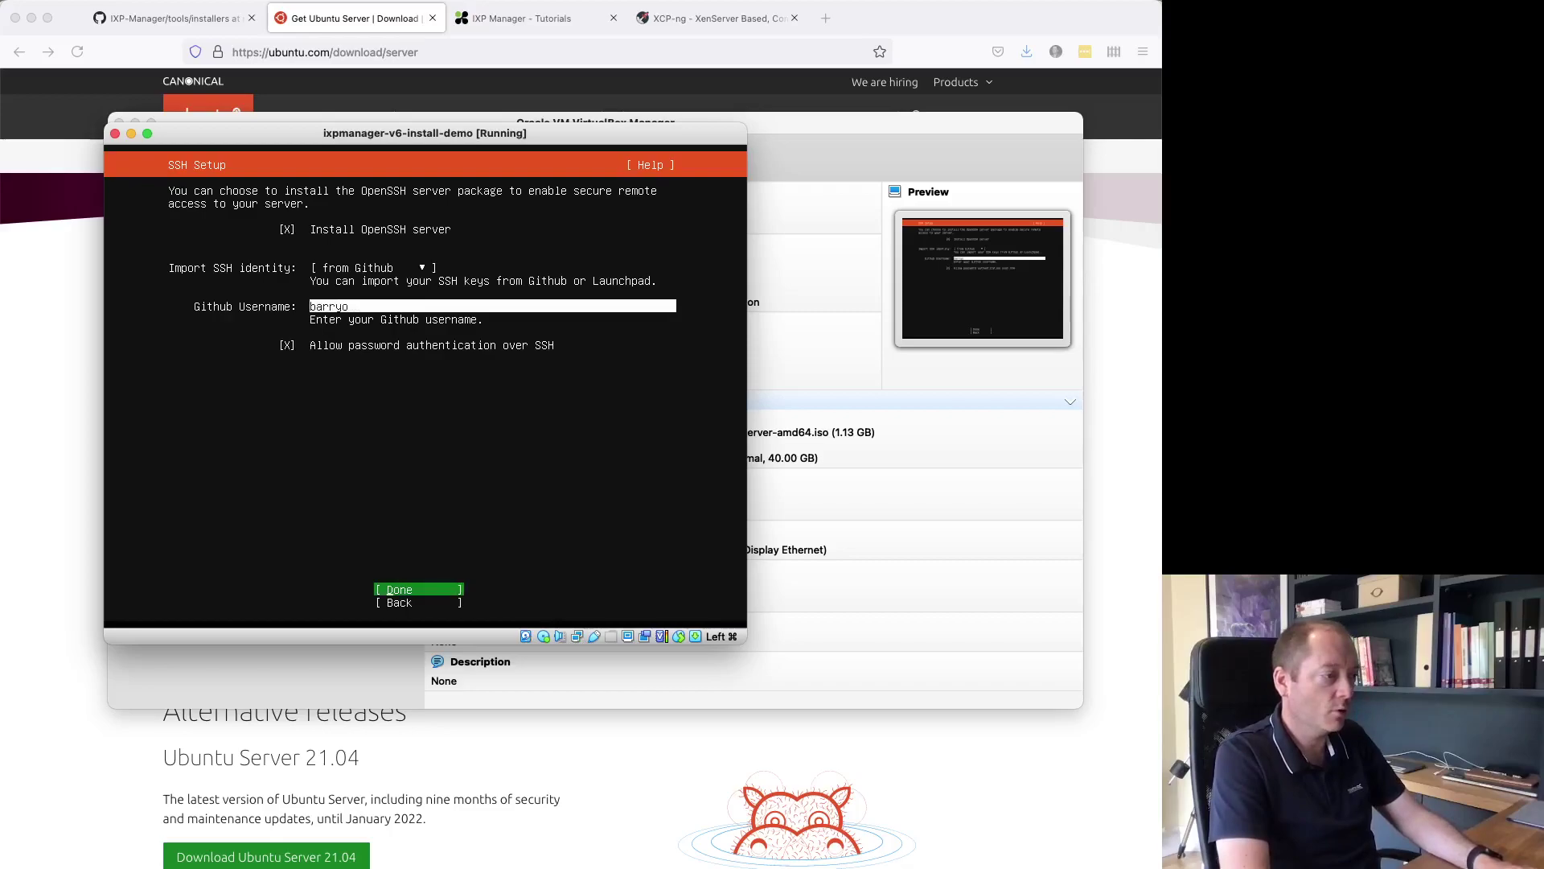
- Submit the SSH setup, accept the fetched key and continue without selecting any featured server snaps
{"action": "key", "text": "Return"}
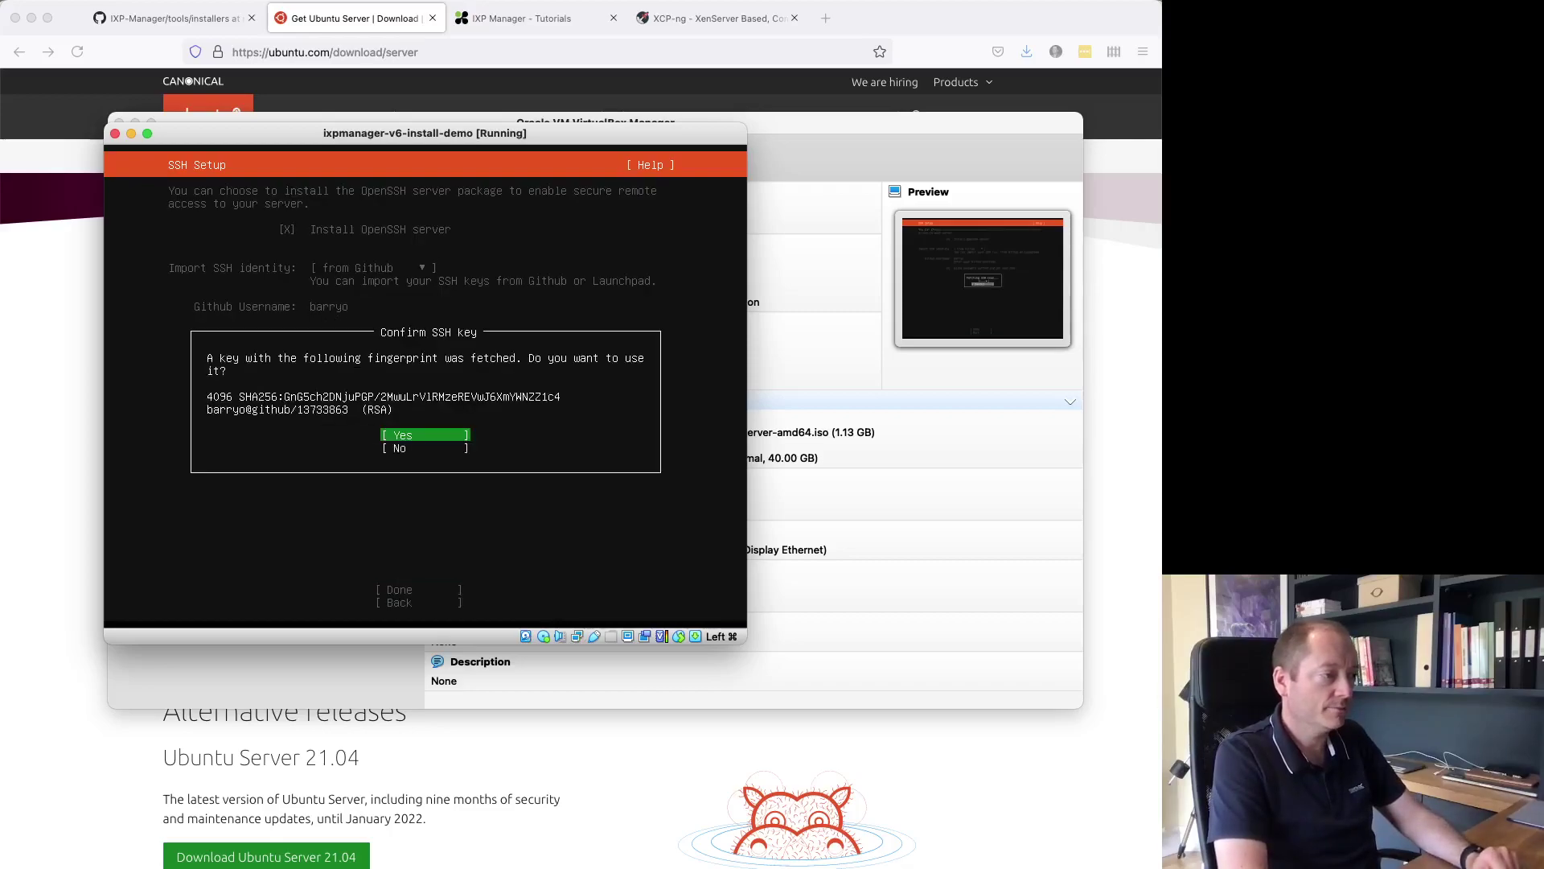
{"action": "key", "text": "Return"}
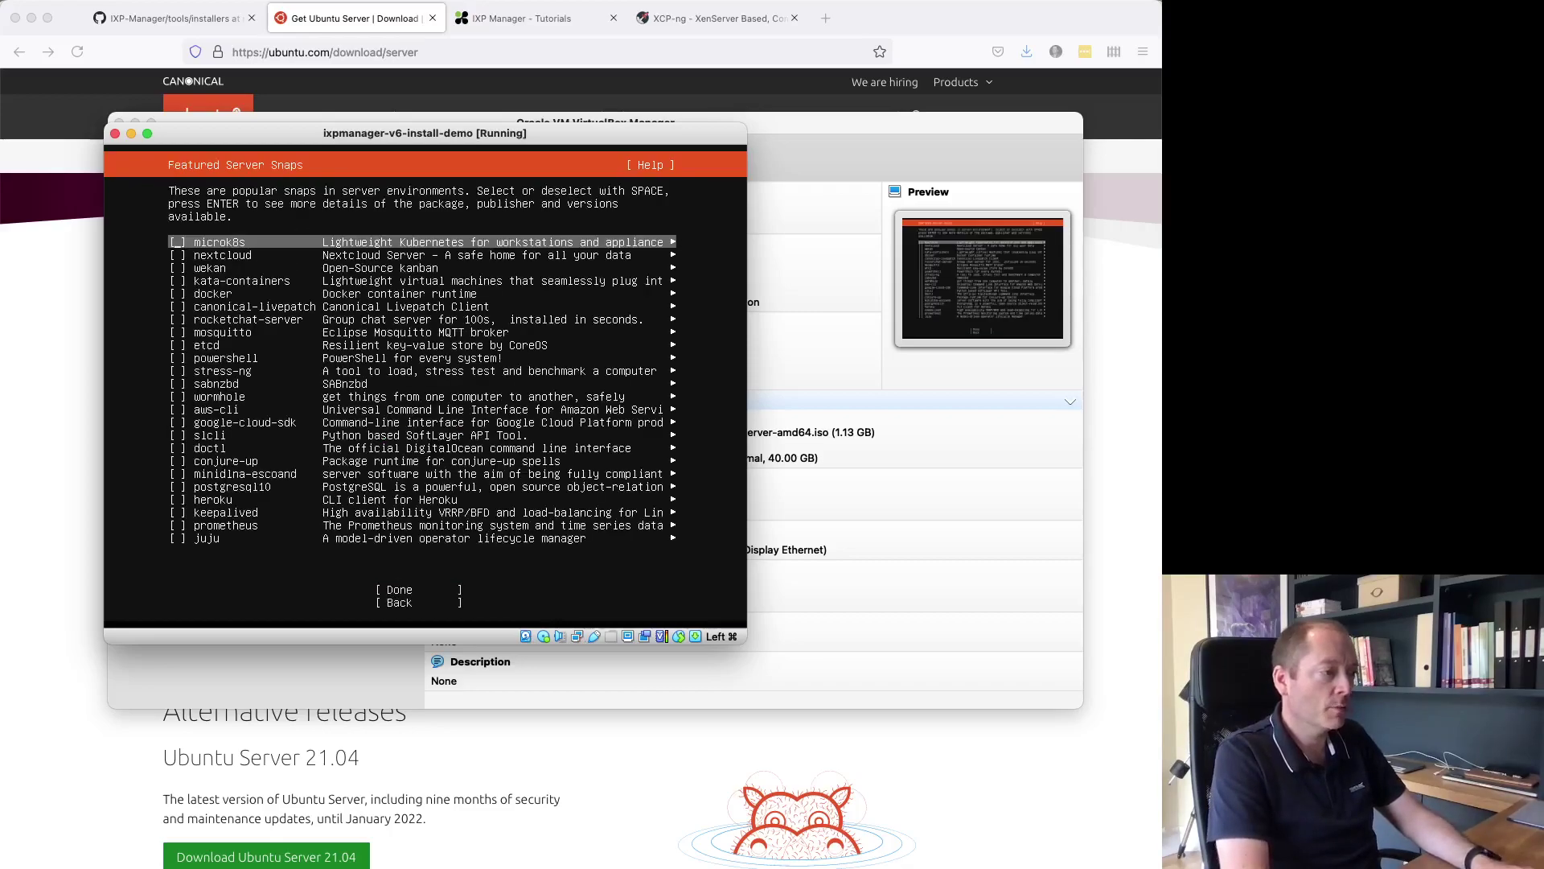
{"action": "key", "text": "Tab"}
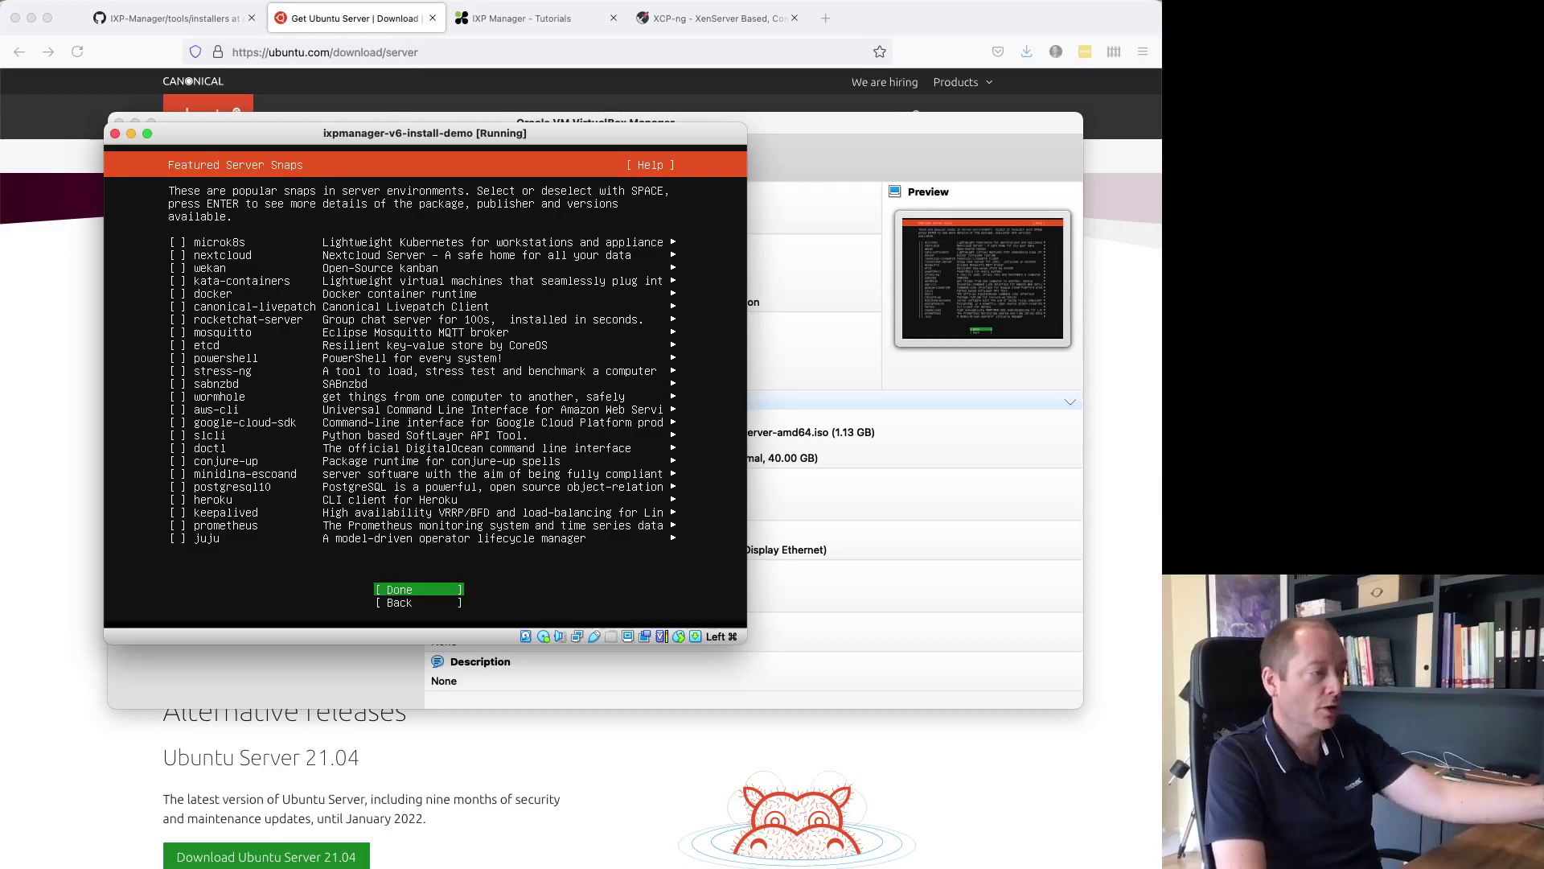
{"action": "key", "text": "Return"}
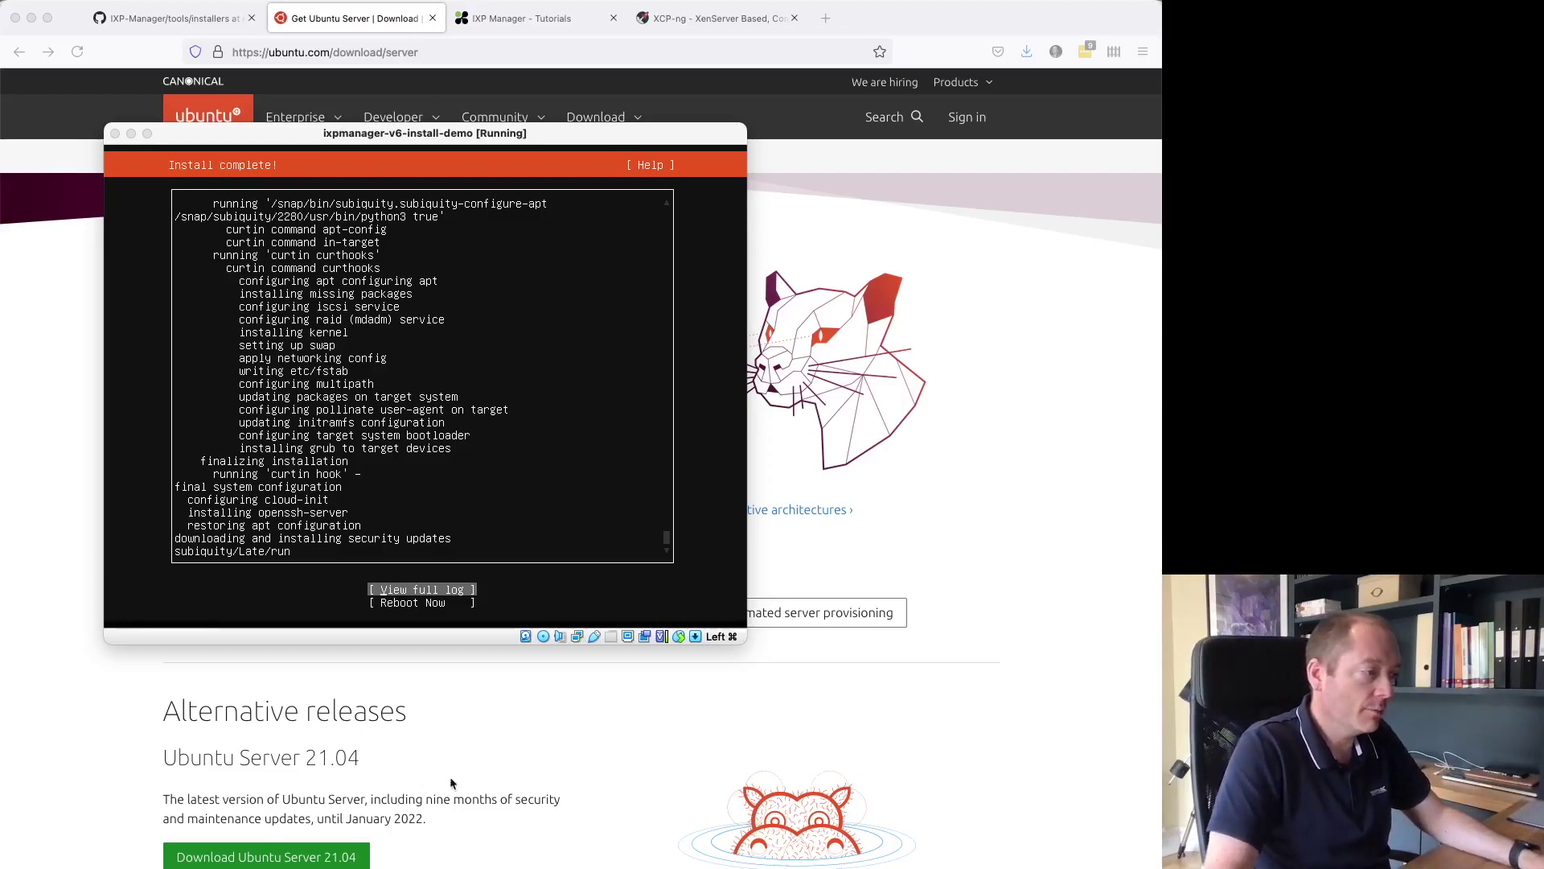
- Reboot into the newly installed system and bring up its login prompt
{"action": "left_click", "coordinate": [620, 604]}
{"action": "key", "text": "Down"}
{"action": "key", "text": "Return"}
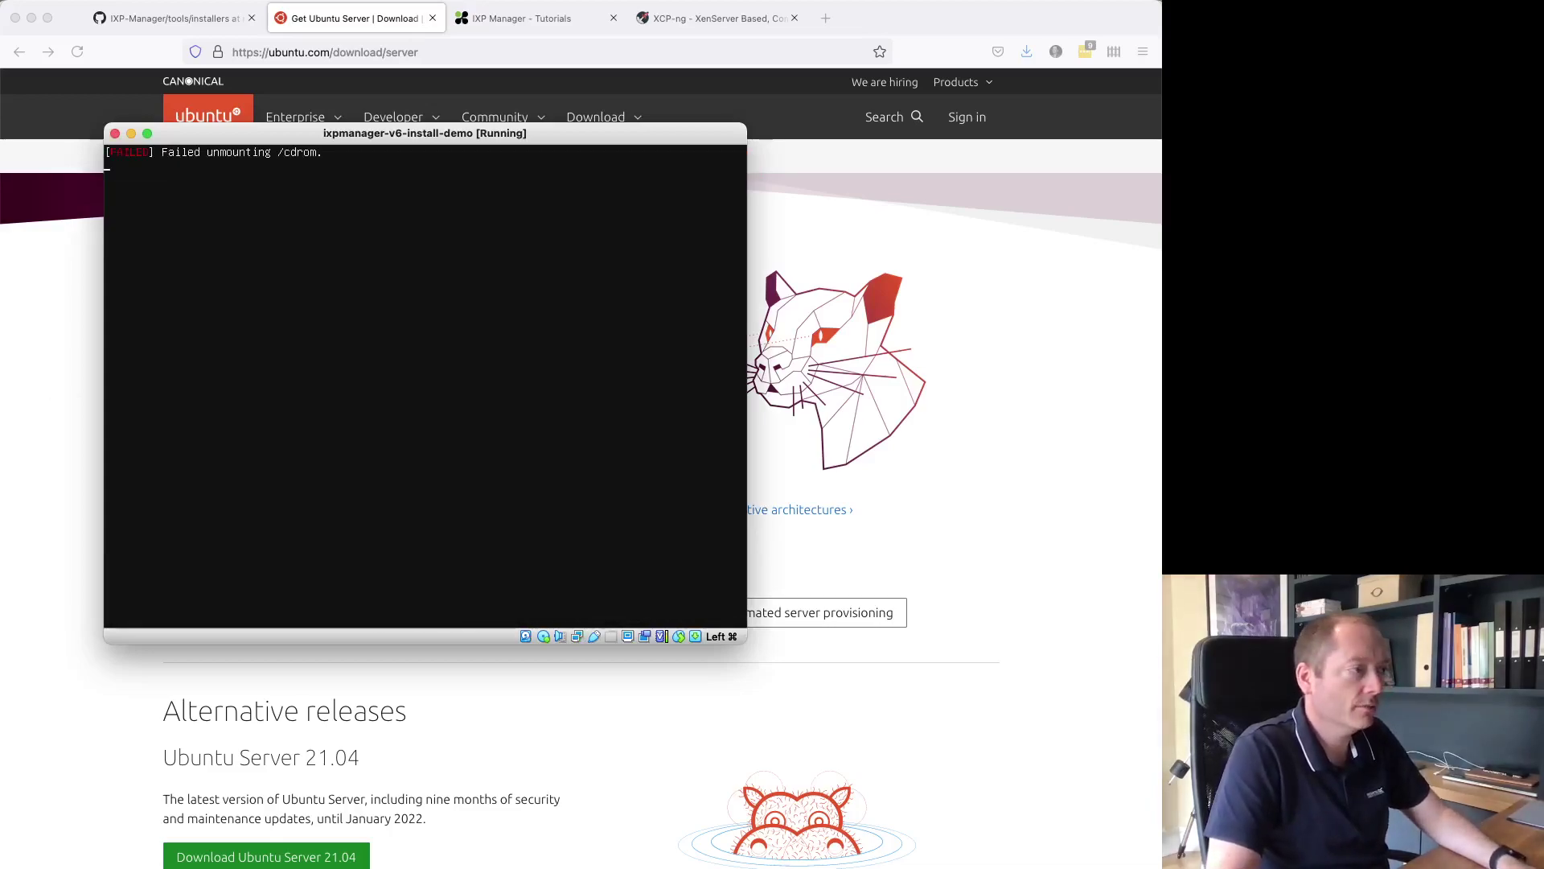
{"action": "key", "text": "Return"}
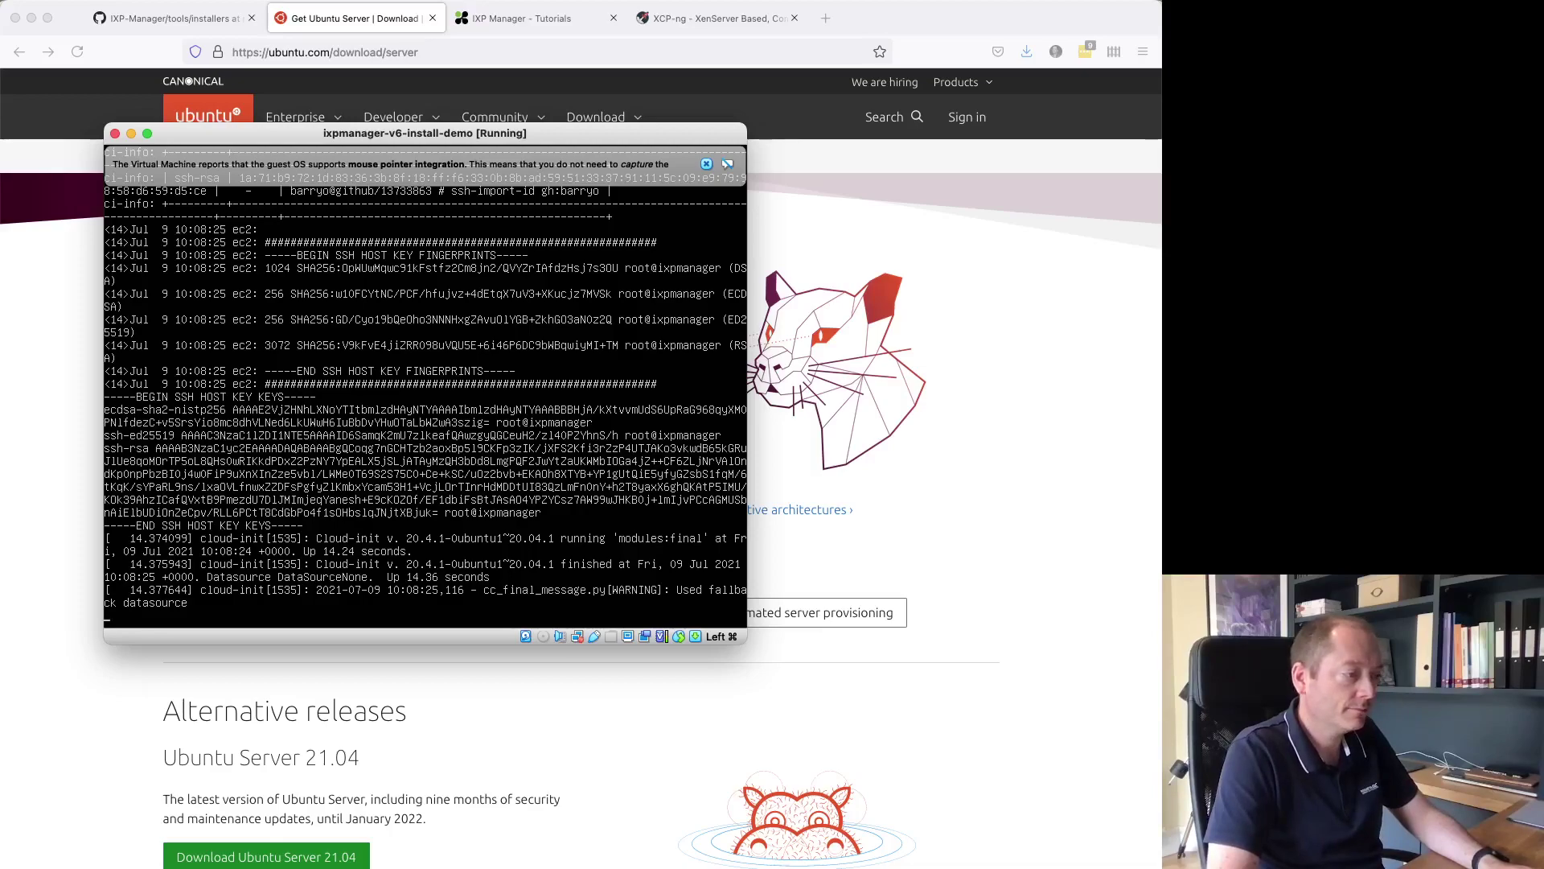
{"action": "key", "text": "Return"}
{"action": "key", "text": "Return"}
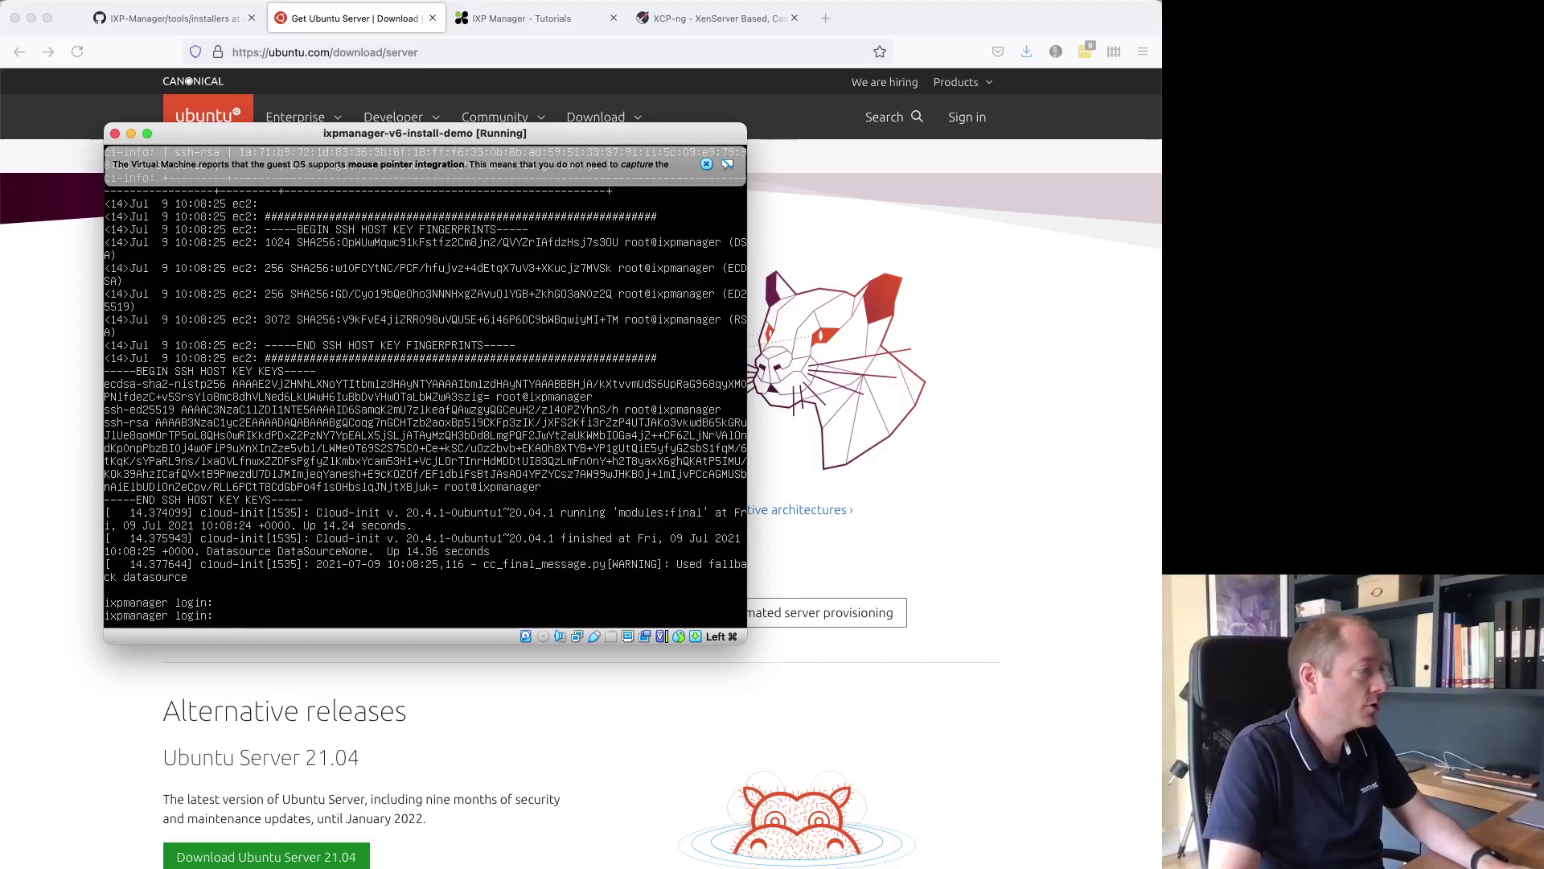
- Switch to Oracle VM VirtualBox Manager and shut down ixpmanager-v6-install-demo with an ACPI shutdown signal
{"action": "left_click", "coordinate": [1076, 585]}
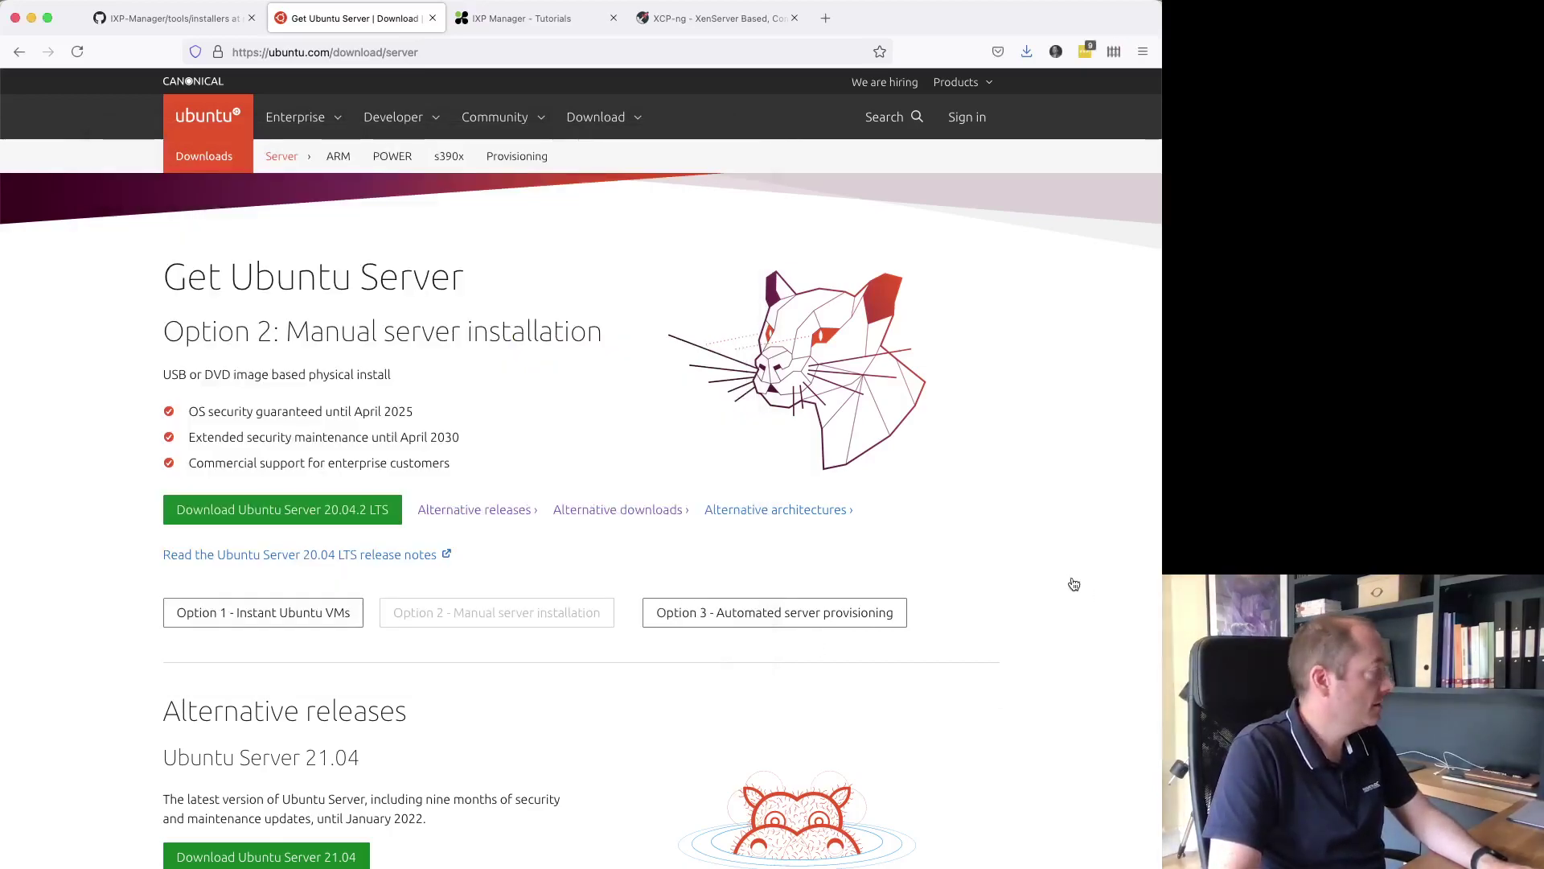
{"action": "key", "text": "super+Tab"}
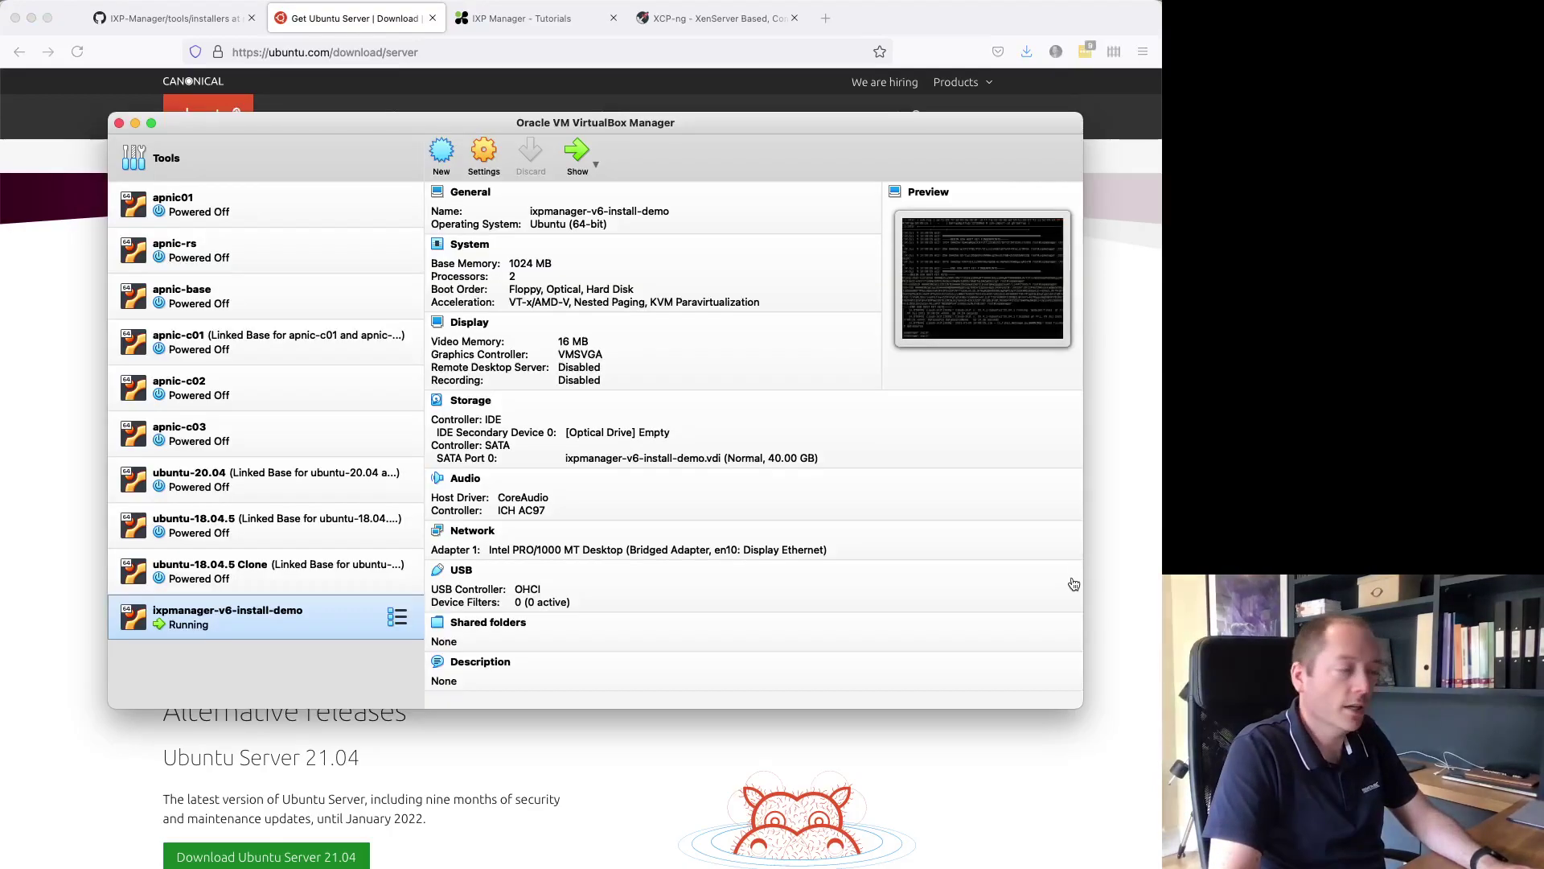
{"action": "right_click", "coordinate": [271, 625]}
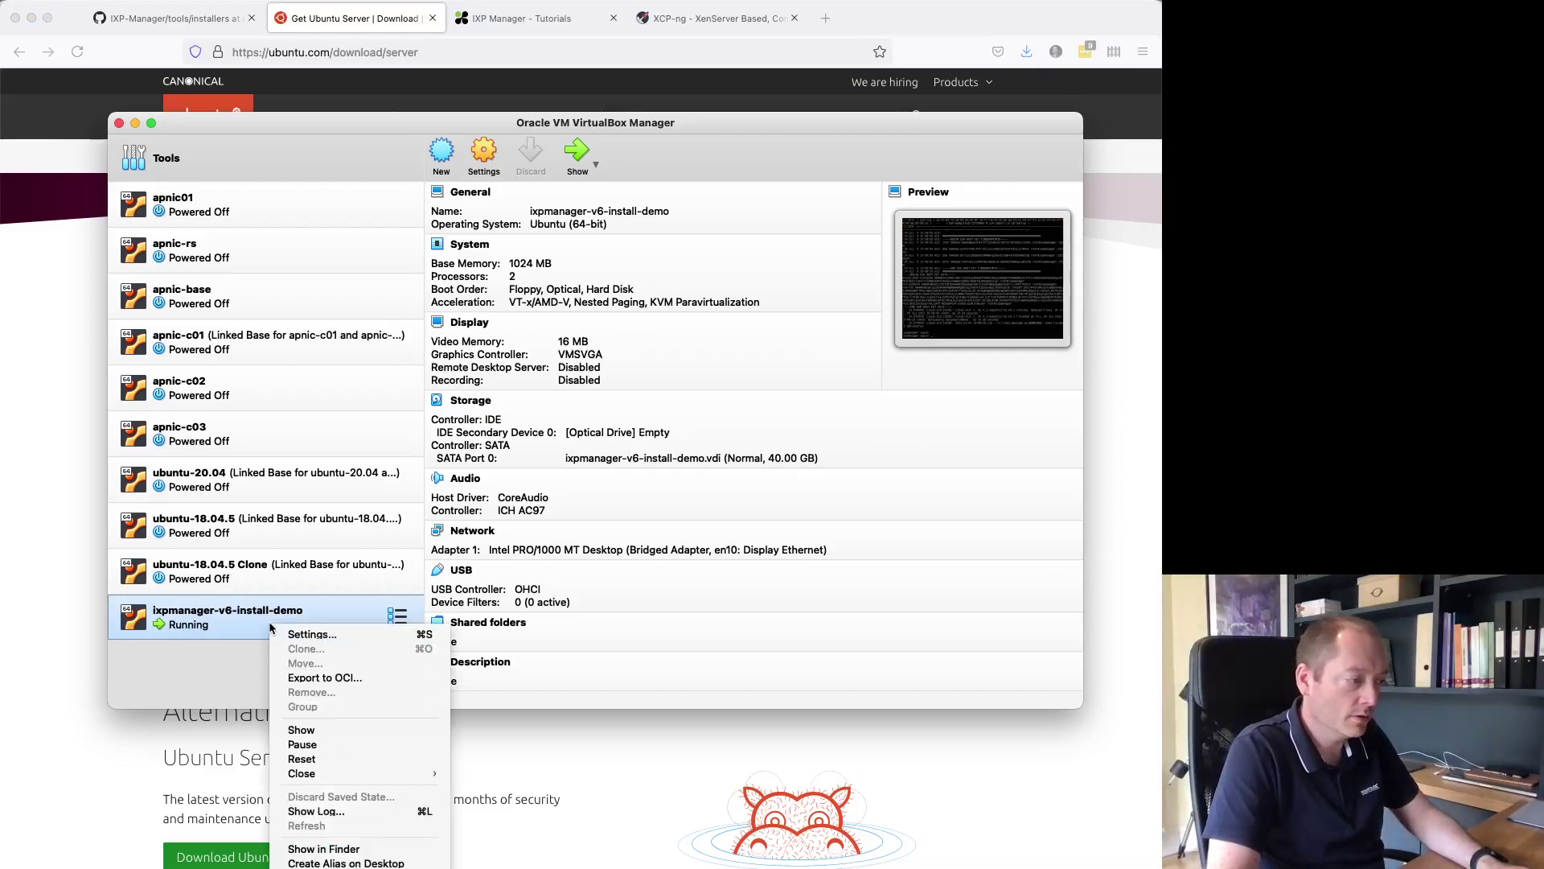
{"action": "mouse_move", "coordinate": [333, 773]}
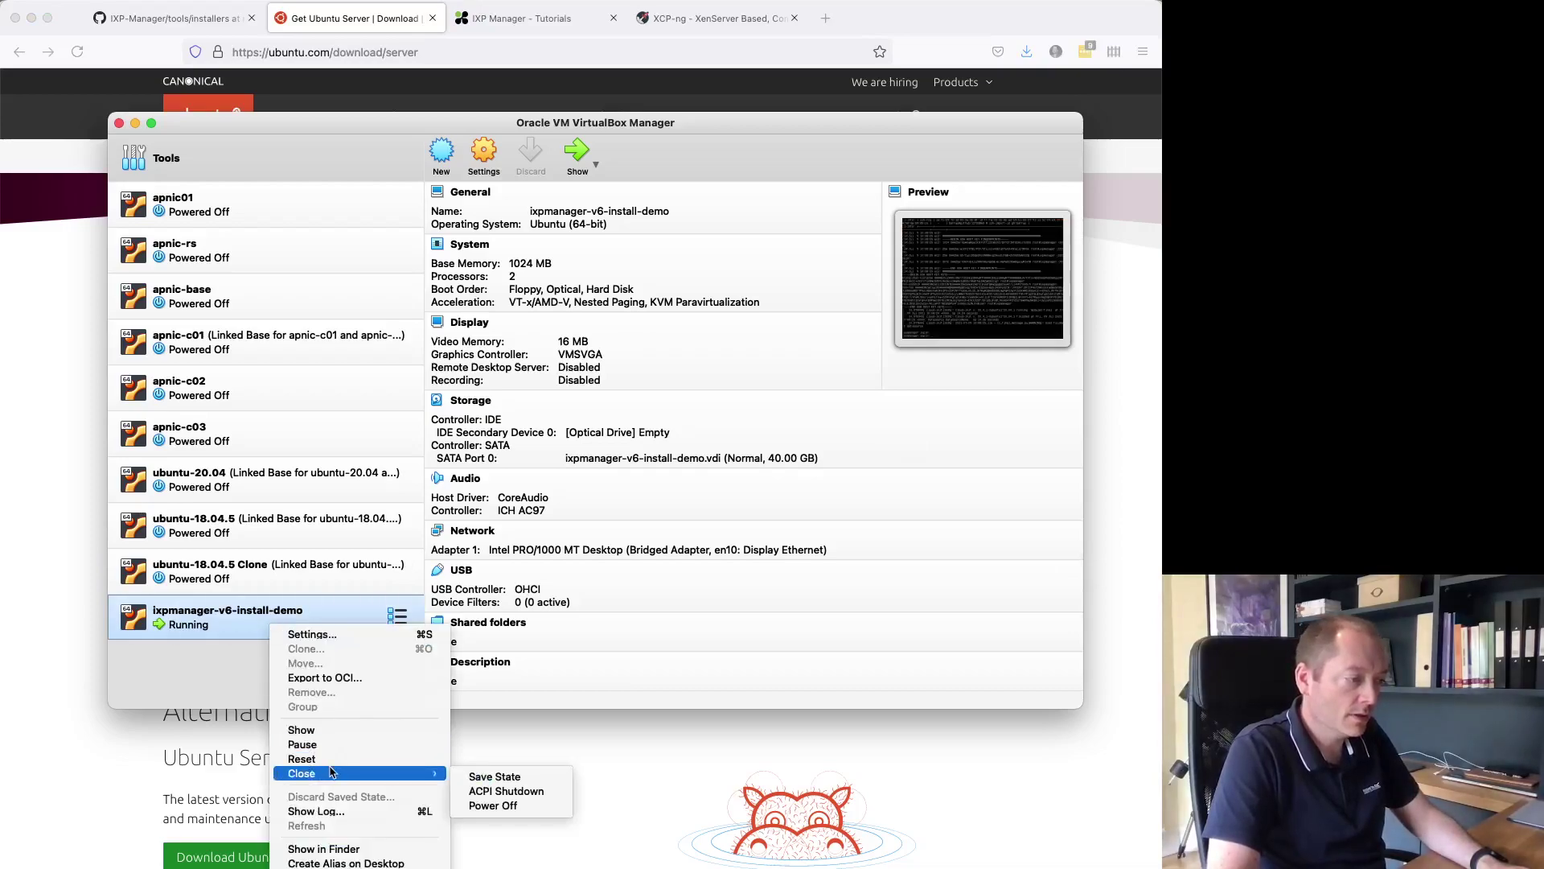
{"action": "left_click", "coordinate": [497, 790]}
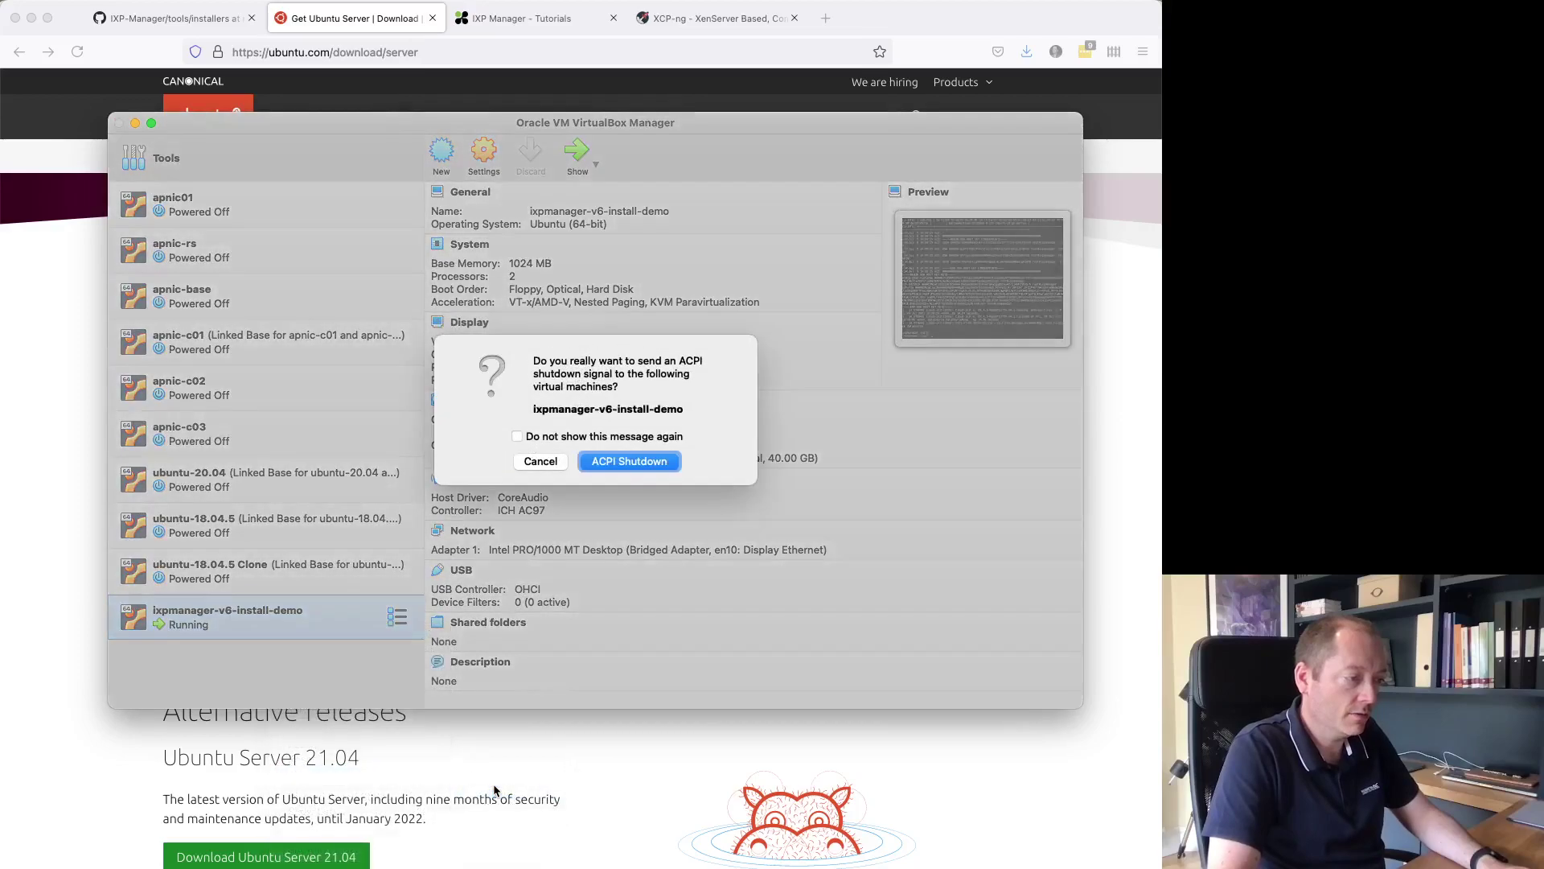
{"action": "left_click", "coordinate": [629, 446]}
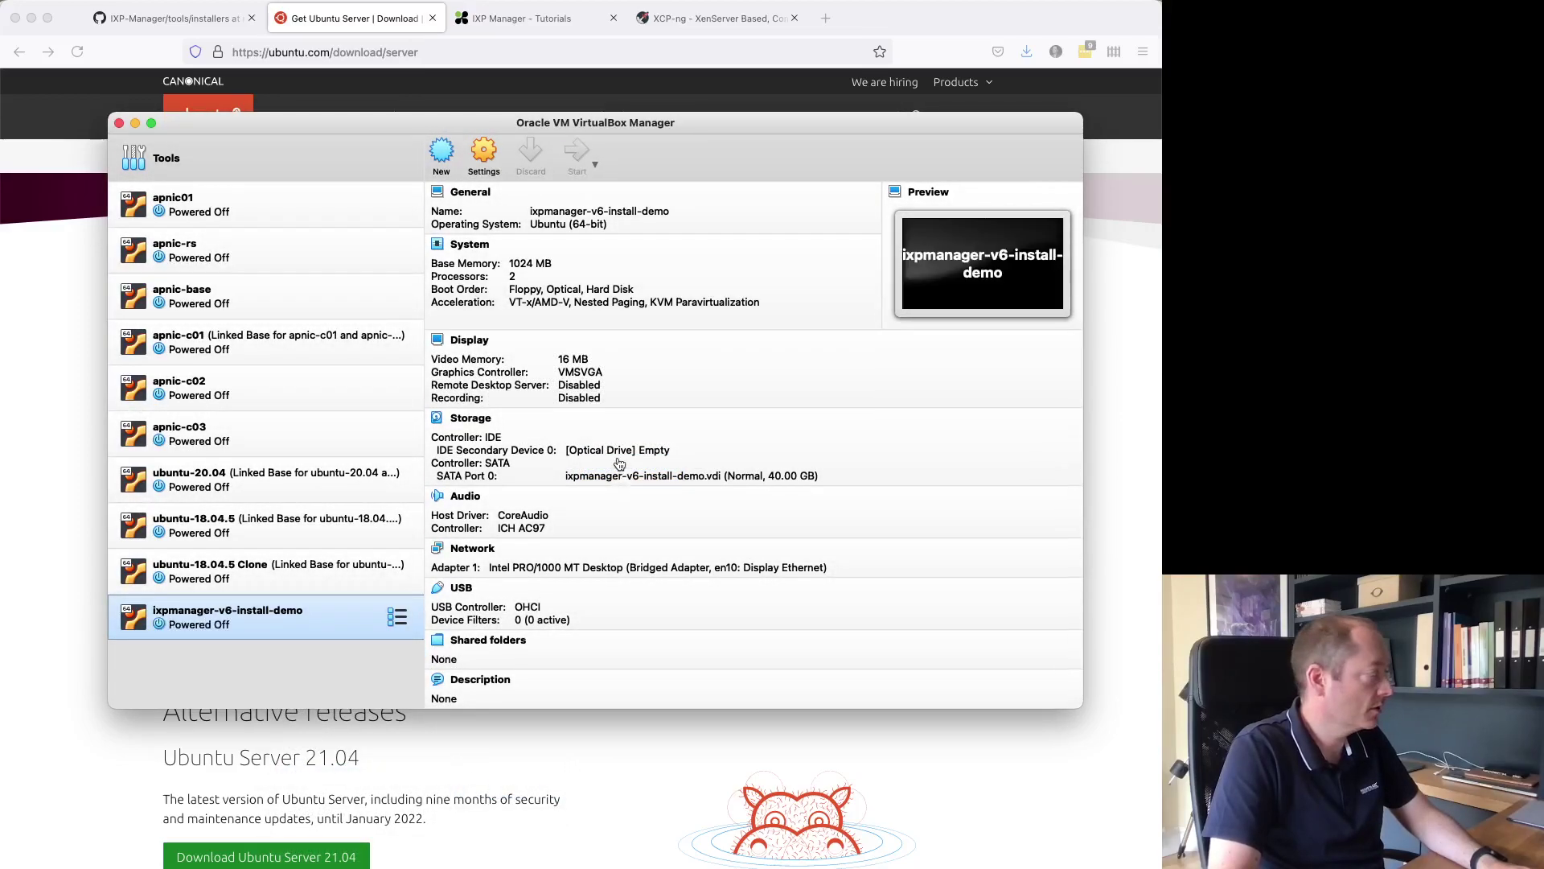
- Start cloning ixpmanager-v6-install-demo and name the clone "ixpmanager-v6-install-demo for manual"
{"action": "right_click", "coordinate": [251, 624]}
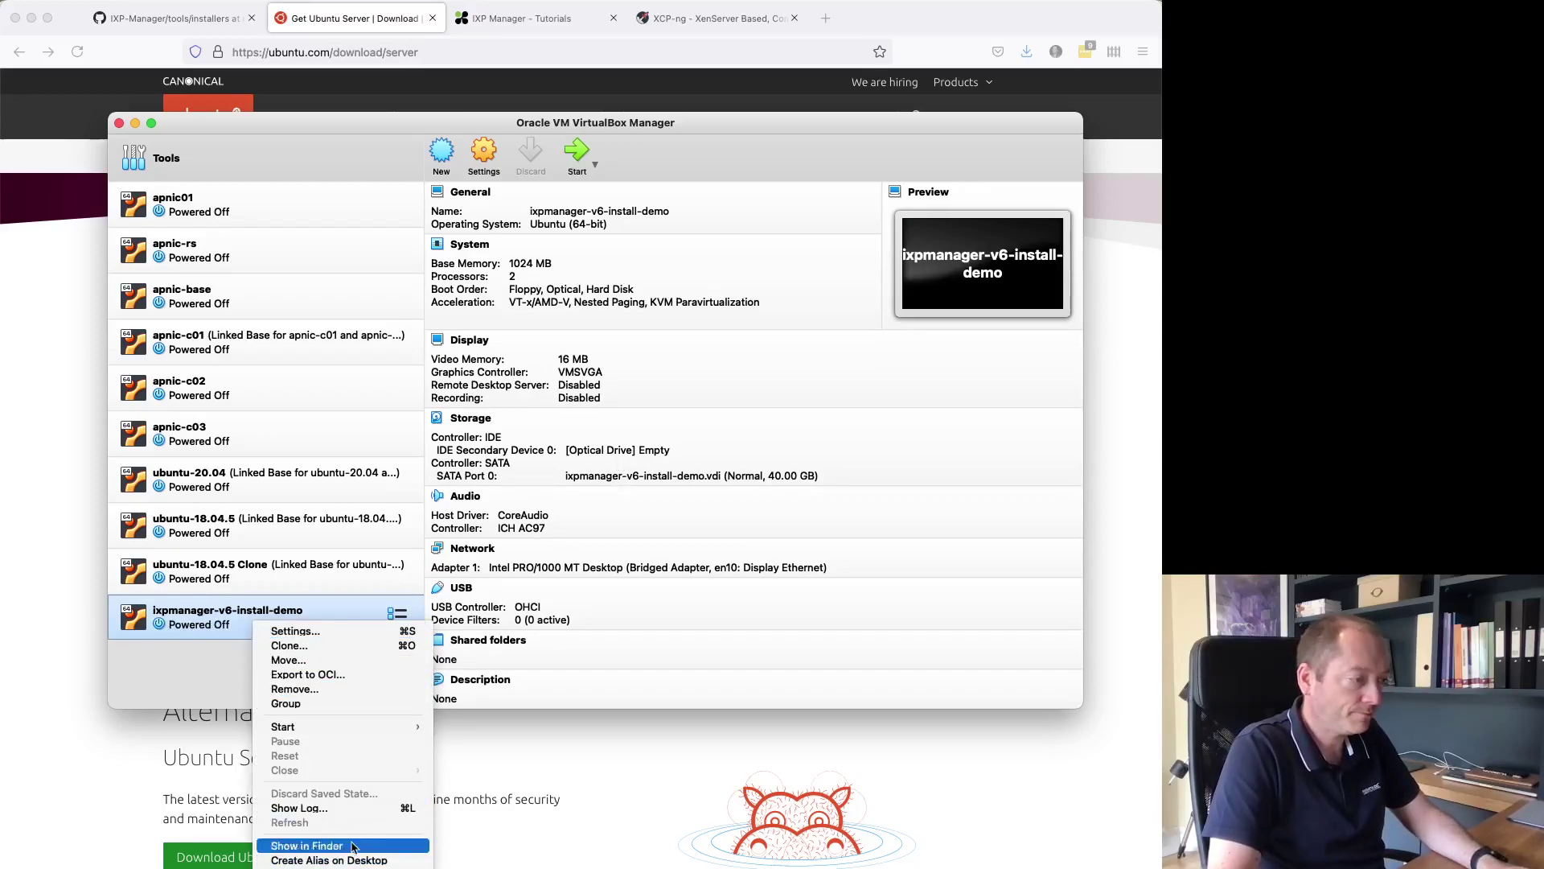
{"action": "left_click", "coordinate": [306, 645]}
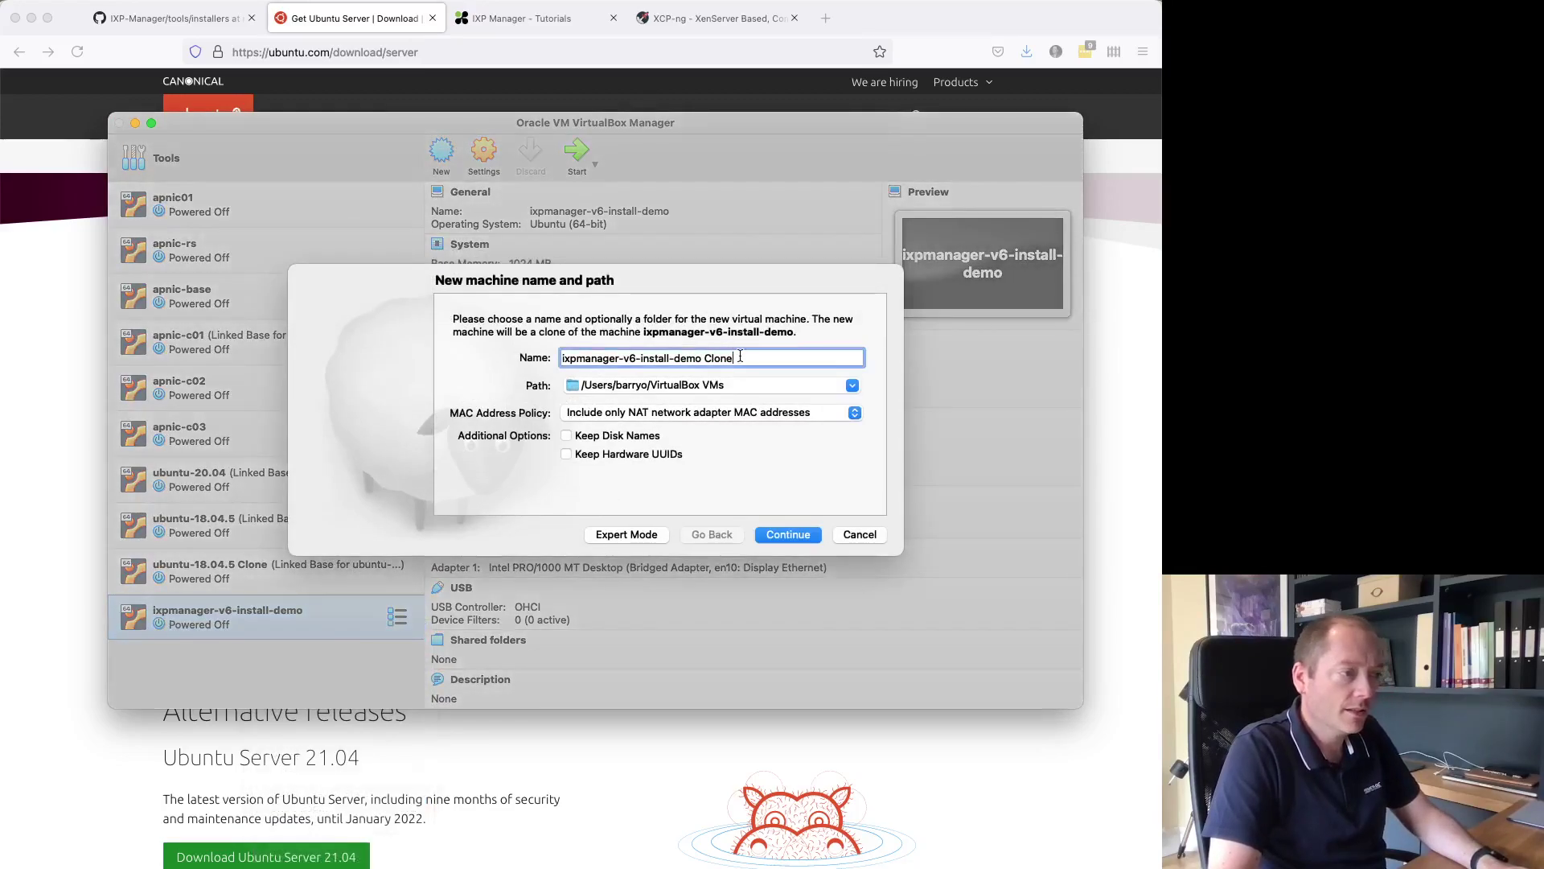
{"action": "left_click_drag", "start_coordinate": [702, 358], "coordinate": [722, 357]}
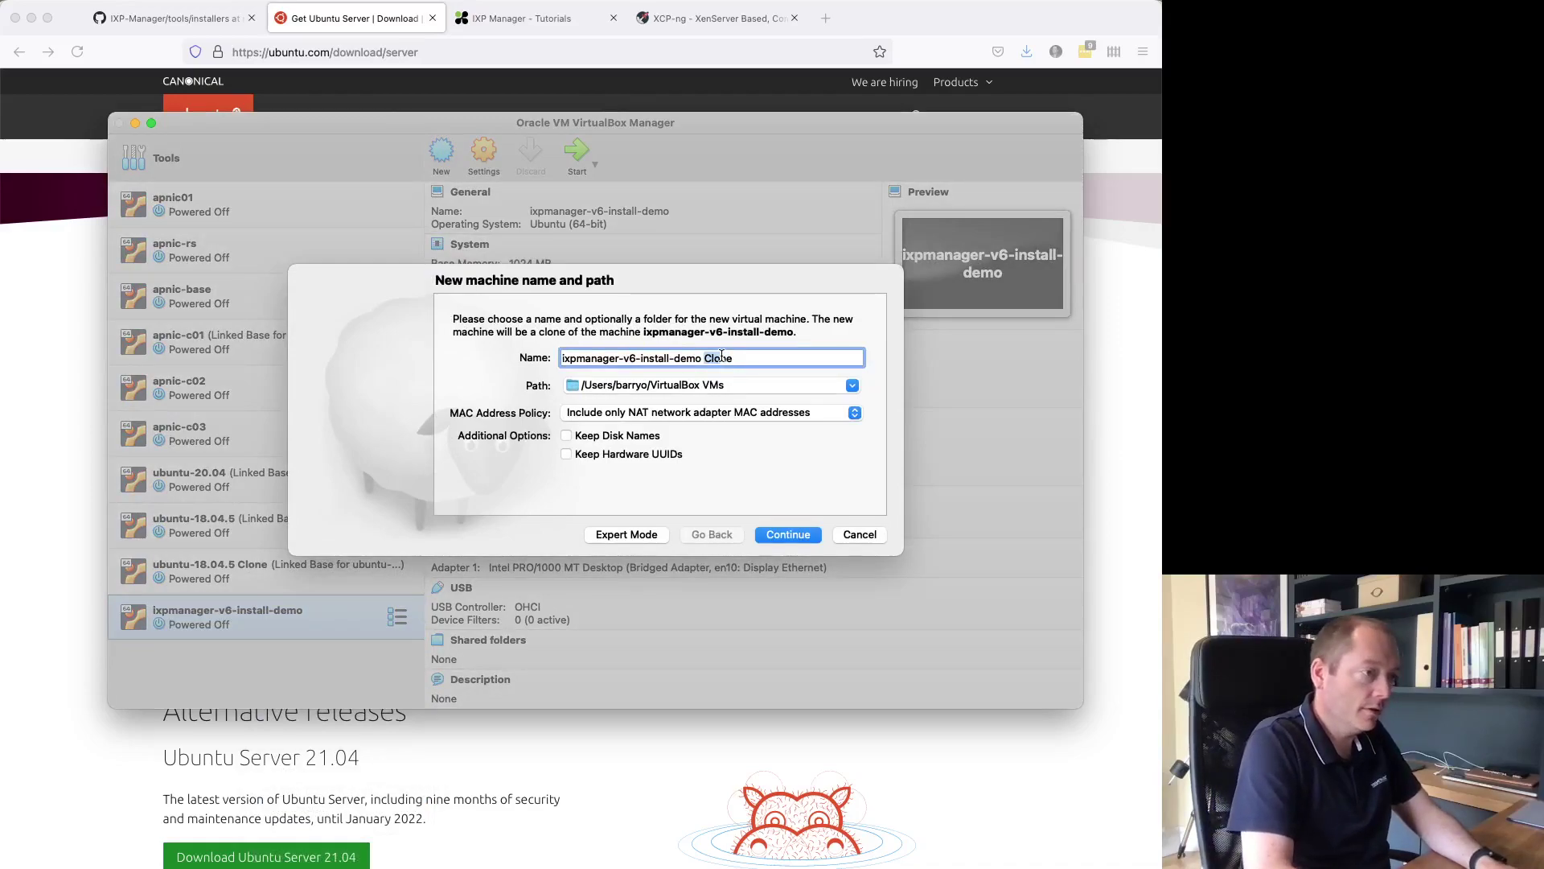
{"action": "double_click", "coordinate": [721, 357]}
{"action": "type", "text": "for man"}
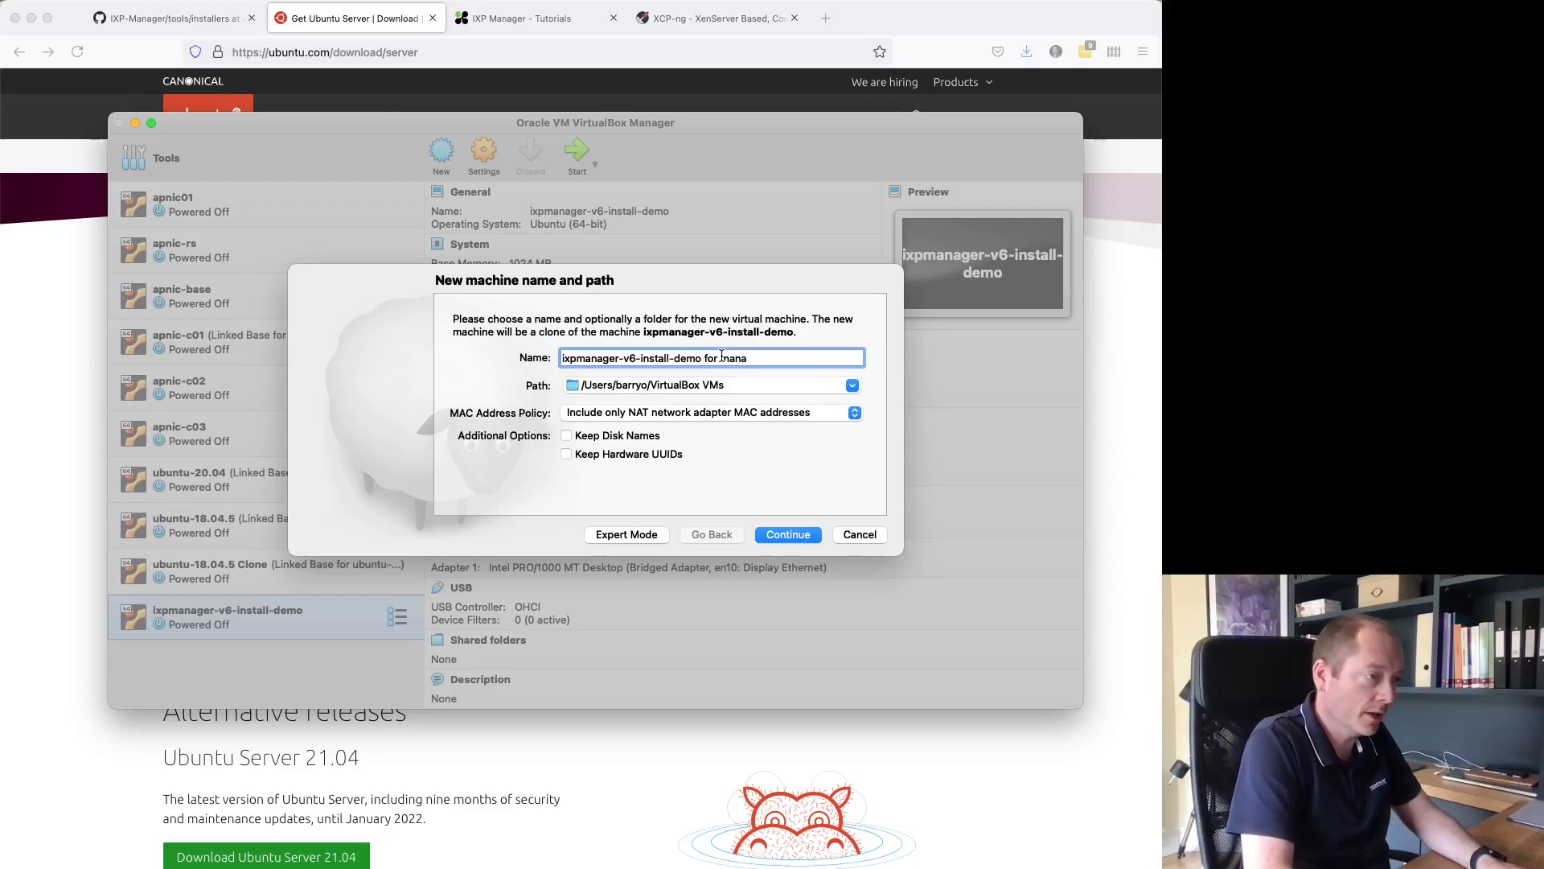
{"action": "type", "text": "ual"}
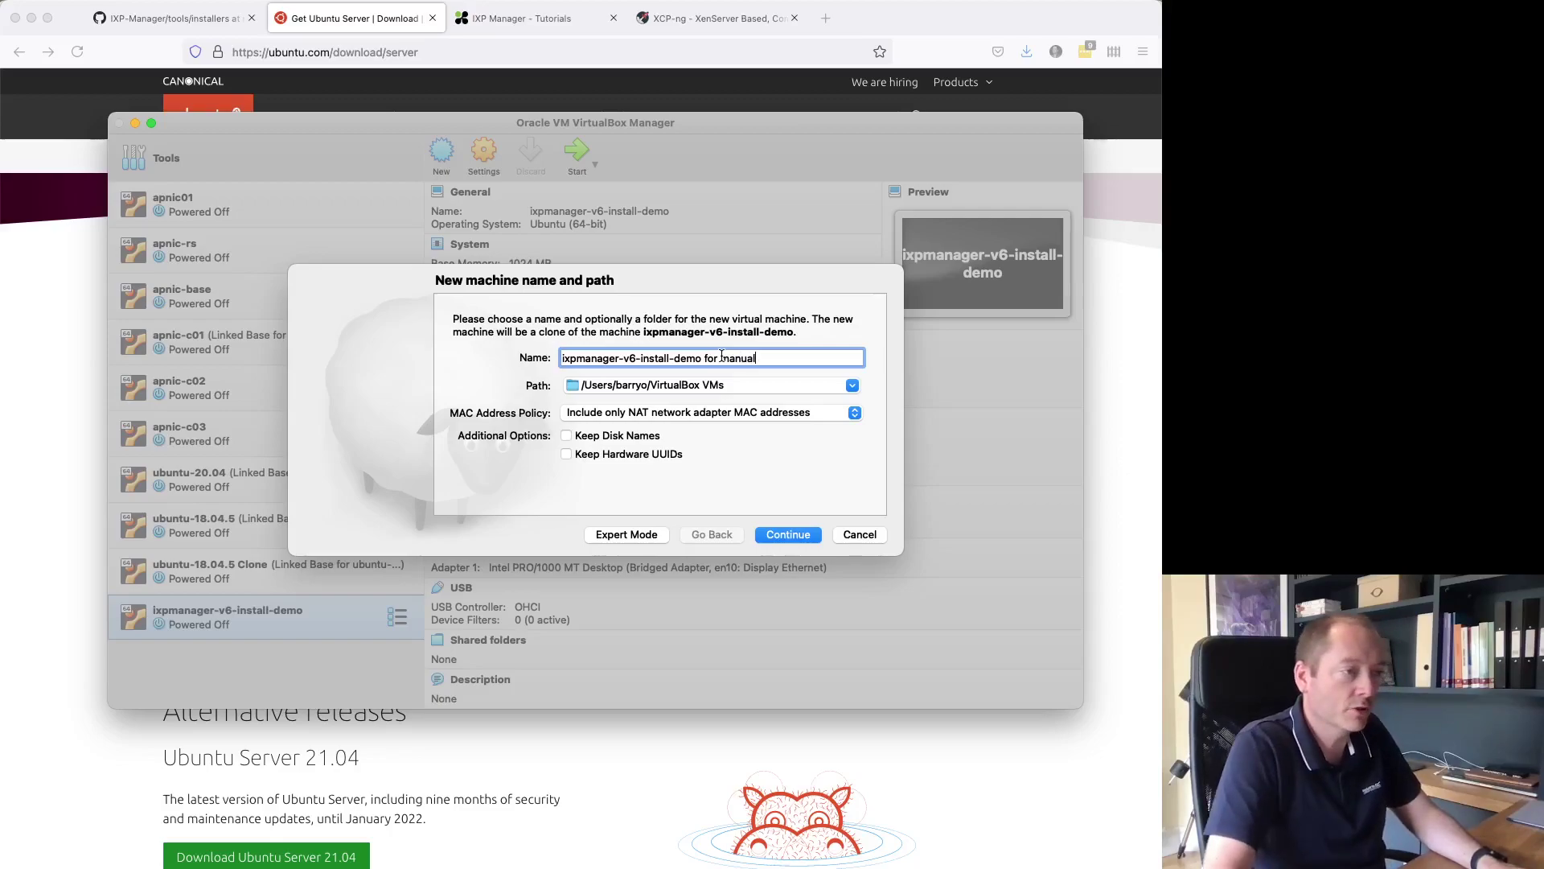
- Keep the default path and MAC address policy, and create the copy as a linked clone
{"action": "left_click", "coordinate": [795, 537]}
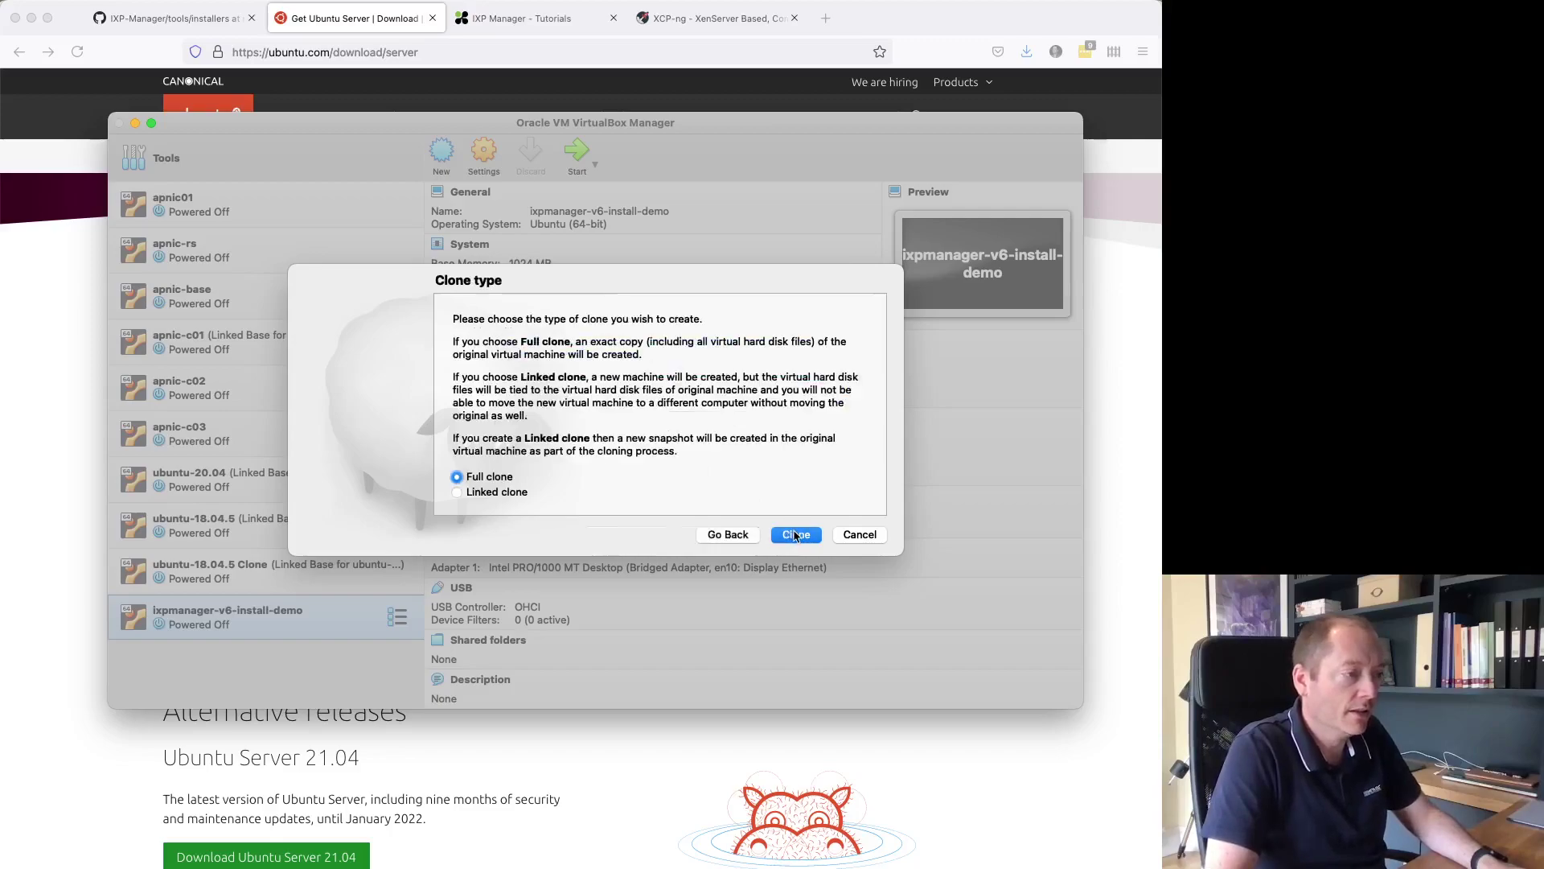
{"action": "left_click", "coordinate": [506, 493]}
{"action": "left_click", "coordinate": [794, 534]}
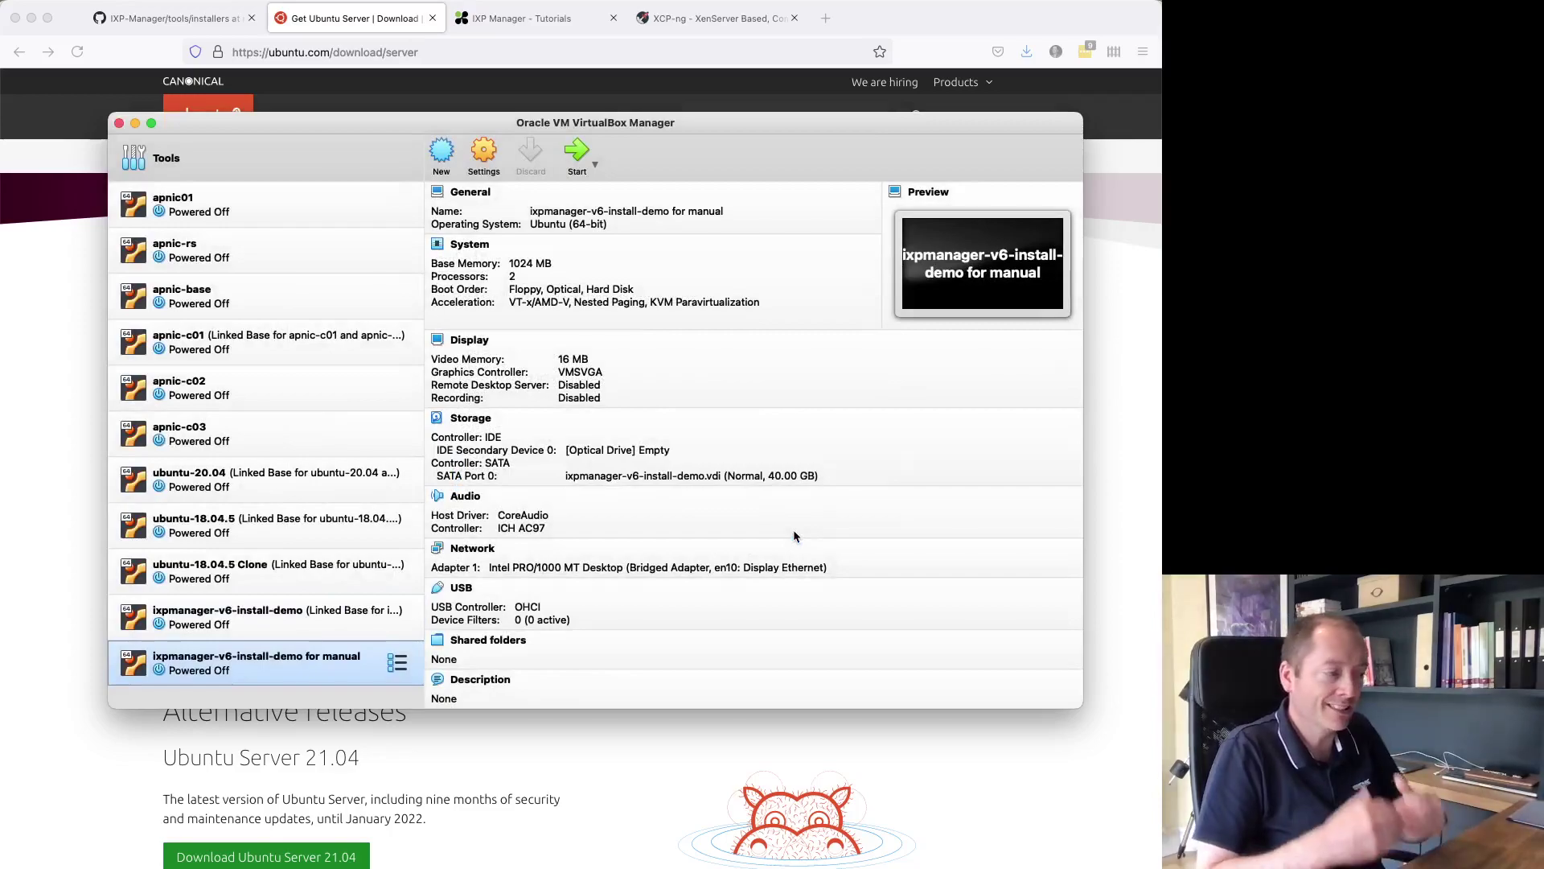
- Start the ixpmanager-v6-install-demo virtual machine and log in as ixpmanager with the account password
{"action": "left_click", "coordinate": [241, 630]}
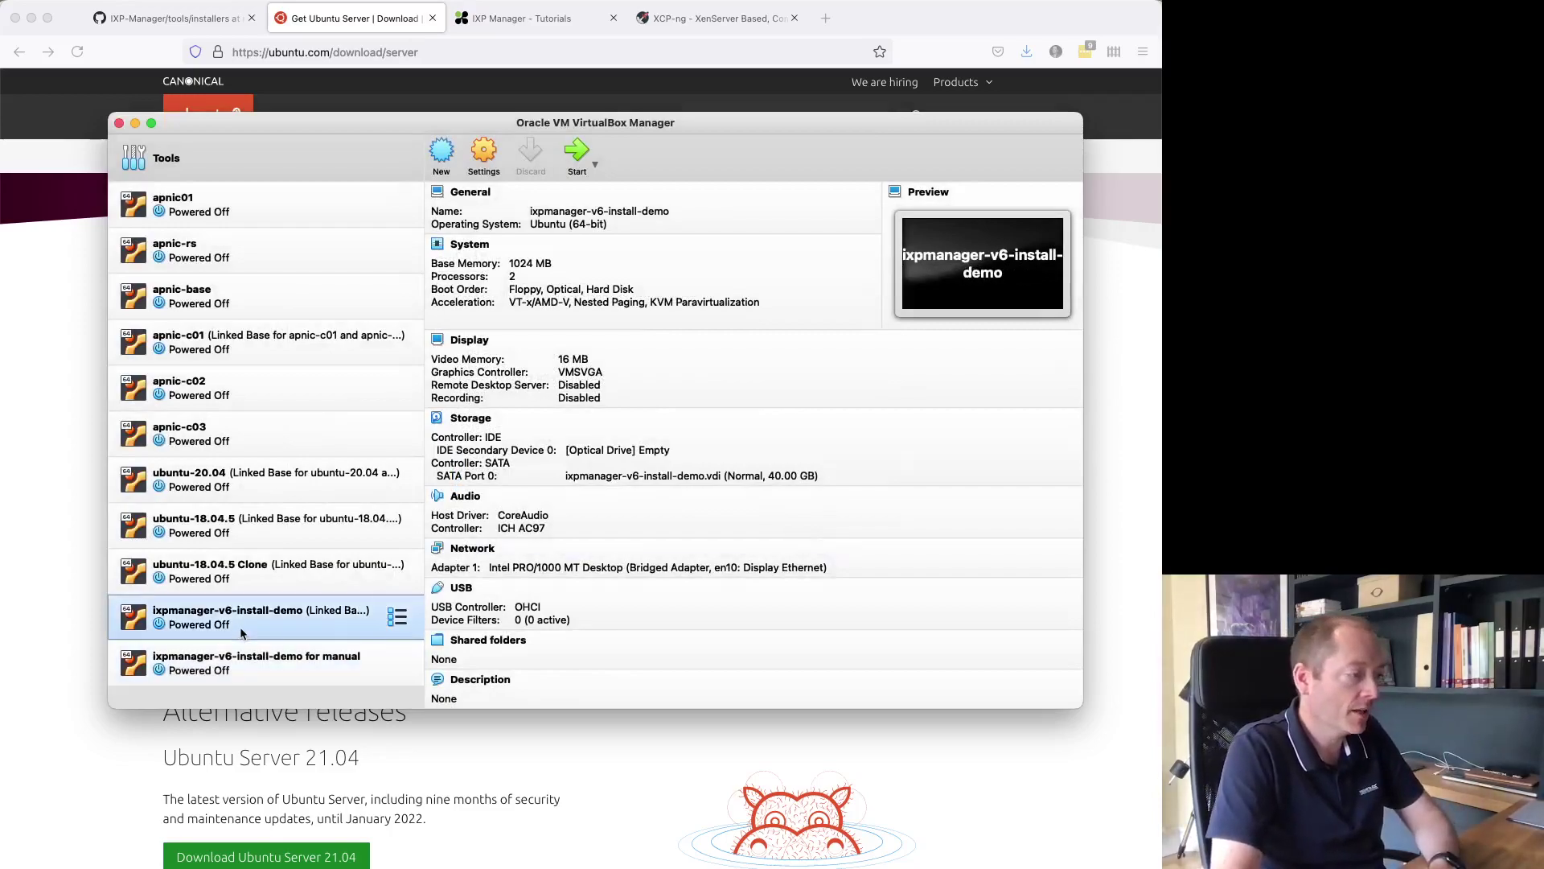
{"action": "double_click", "coordinate": [322, 624]}
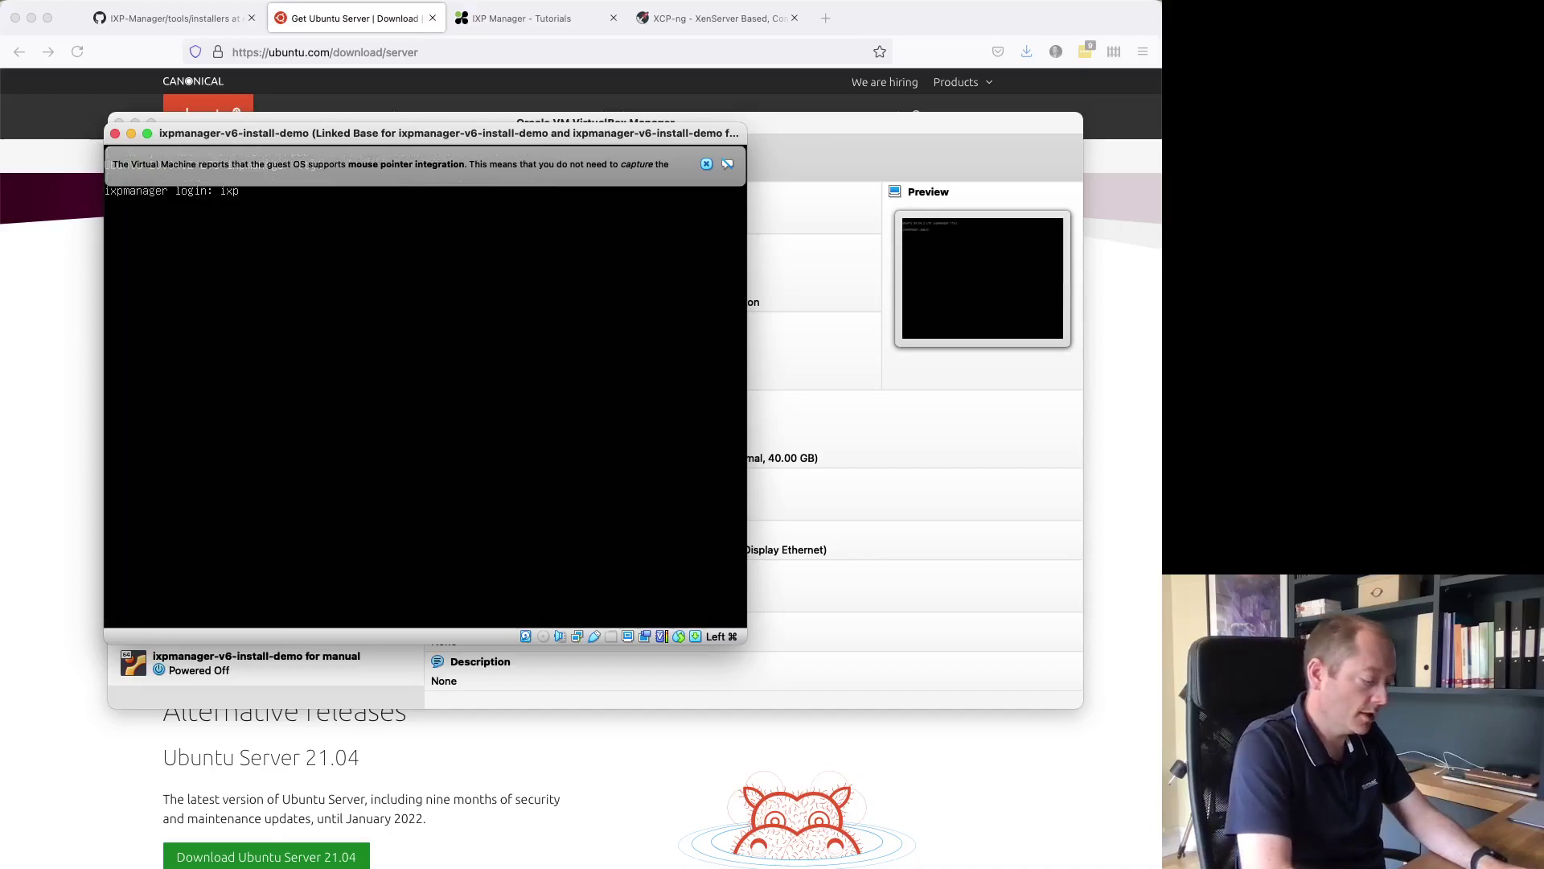
{"action": "type", "text": "manager"}
{"action": "key", "text": "Return"}
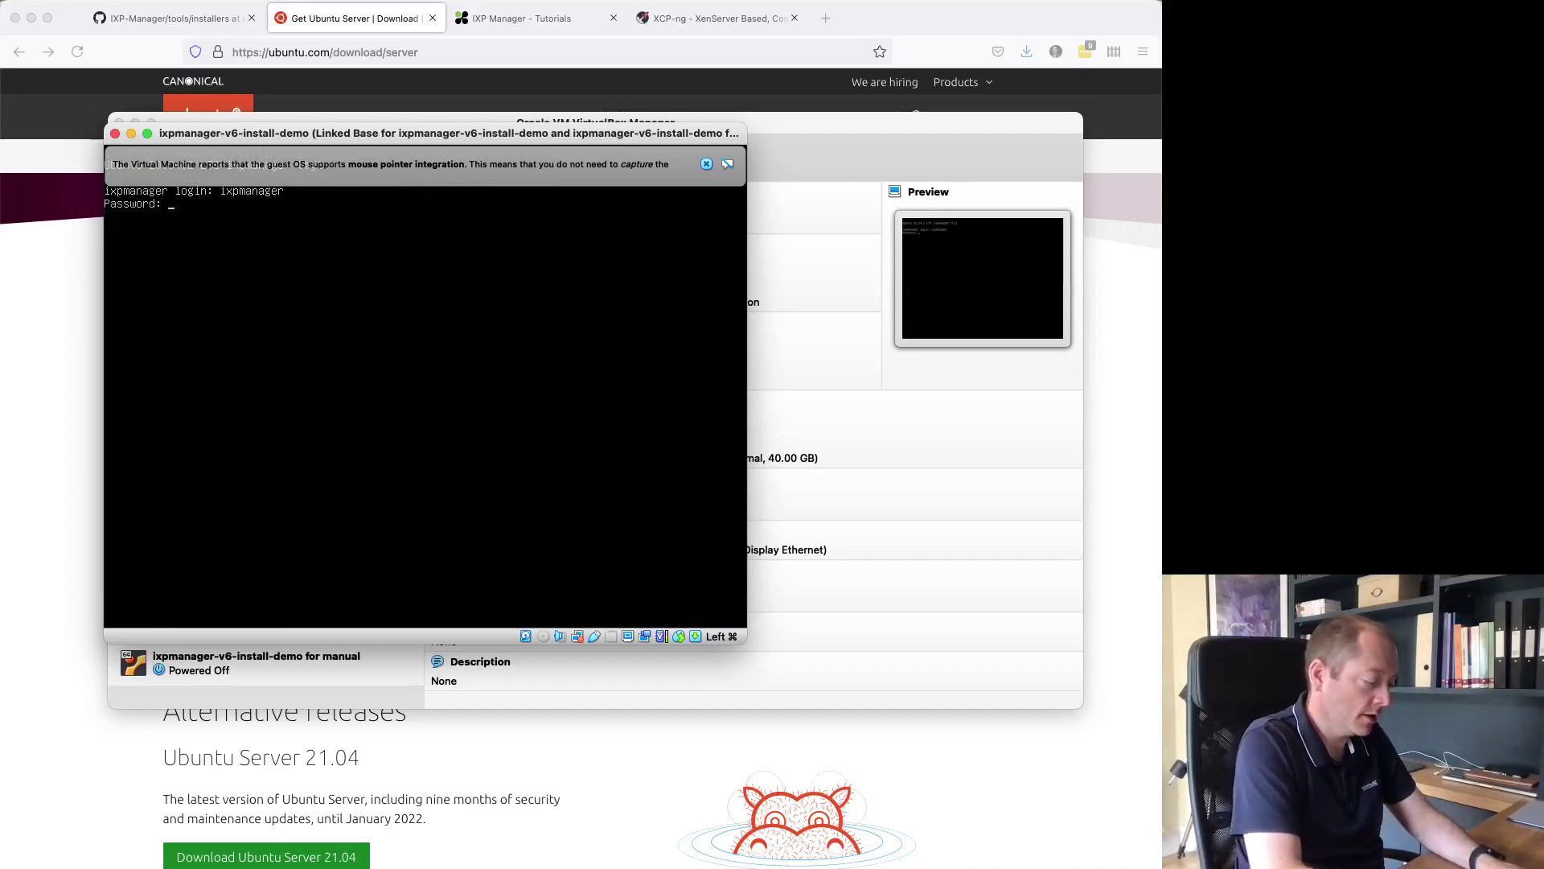
{"action": "key", "text": "Return"}
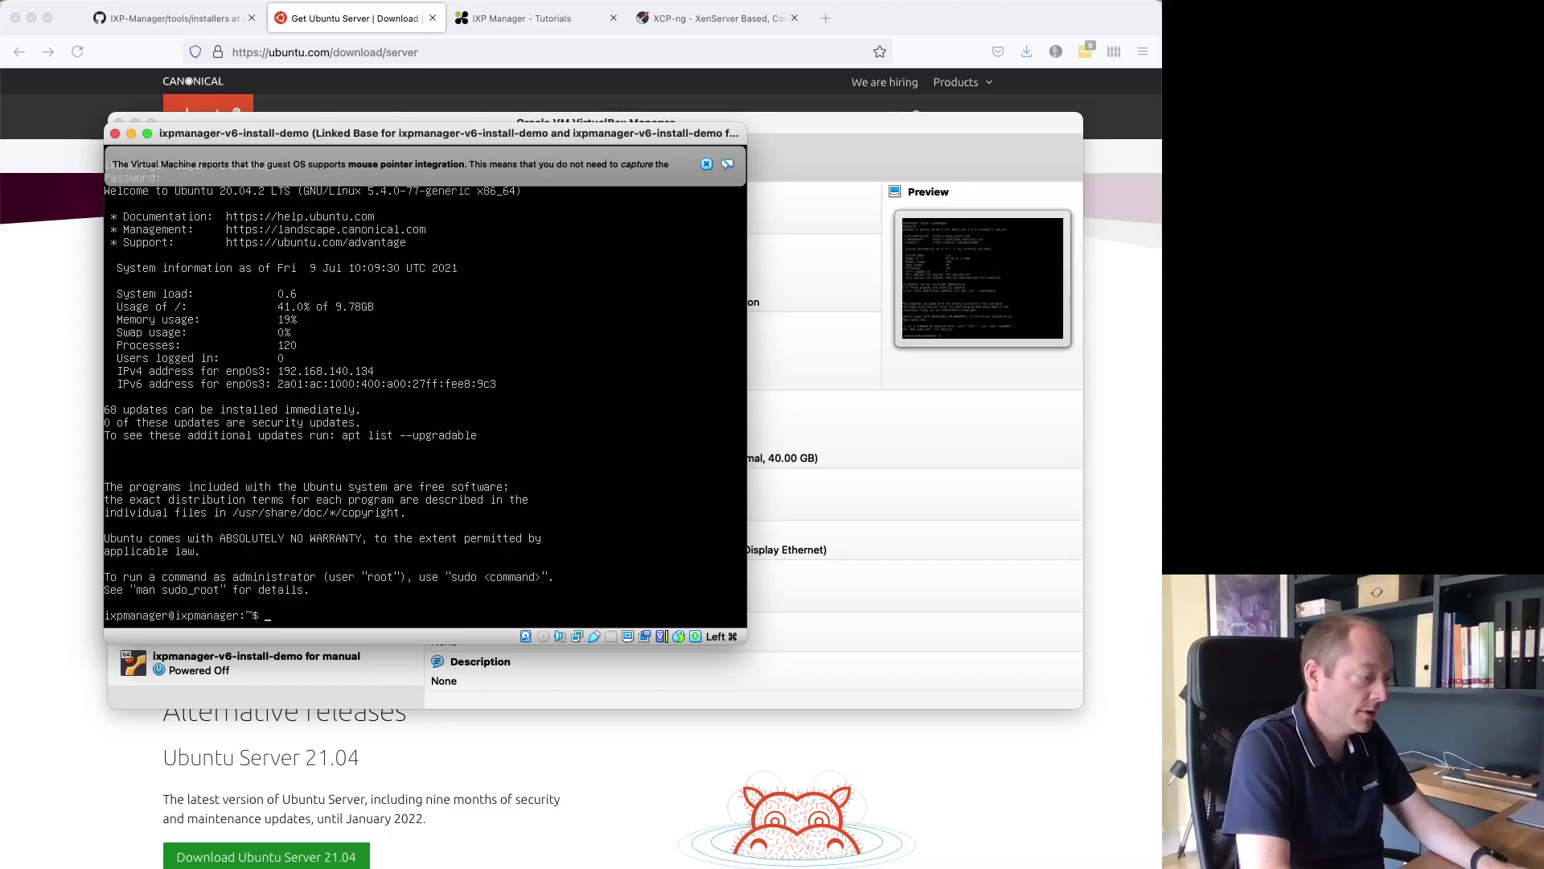
- Run ip addr in the virtual machine to look up its network addresses
{"action": "type", "text": "ip addr"}
{"action": "key", "text": "Return"}
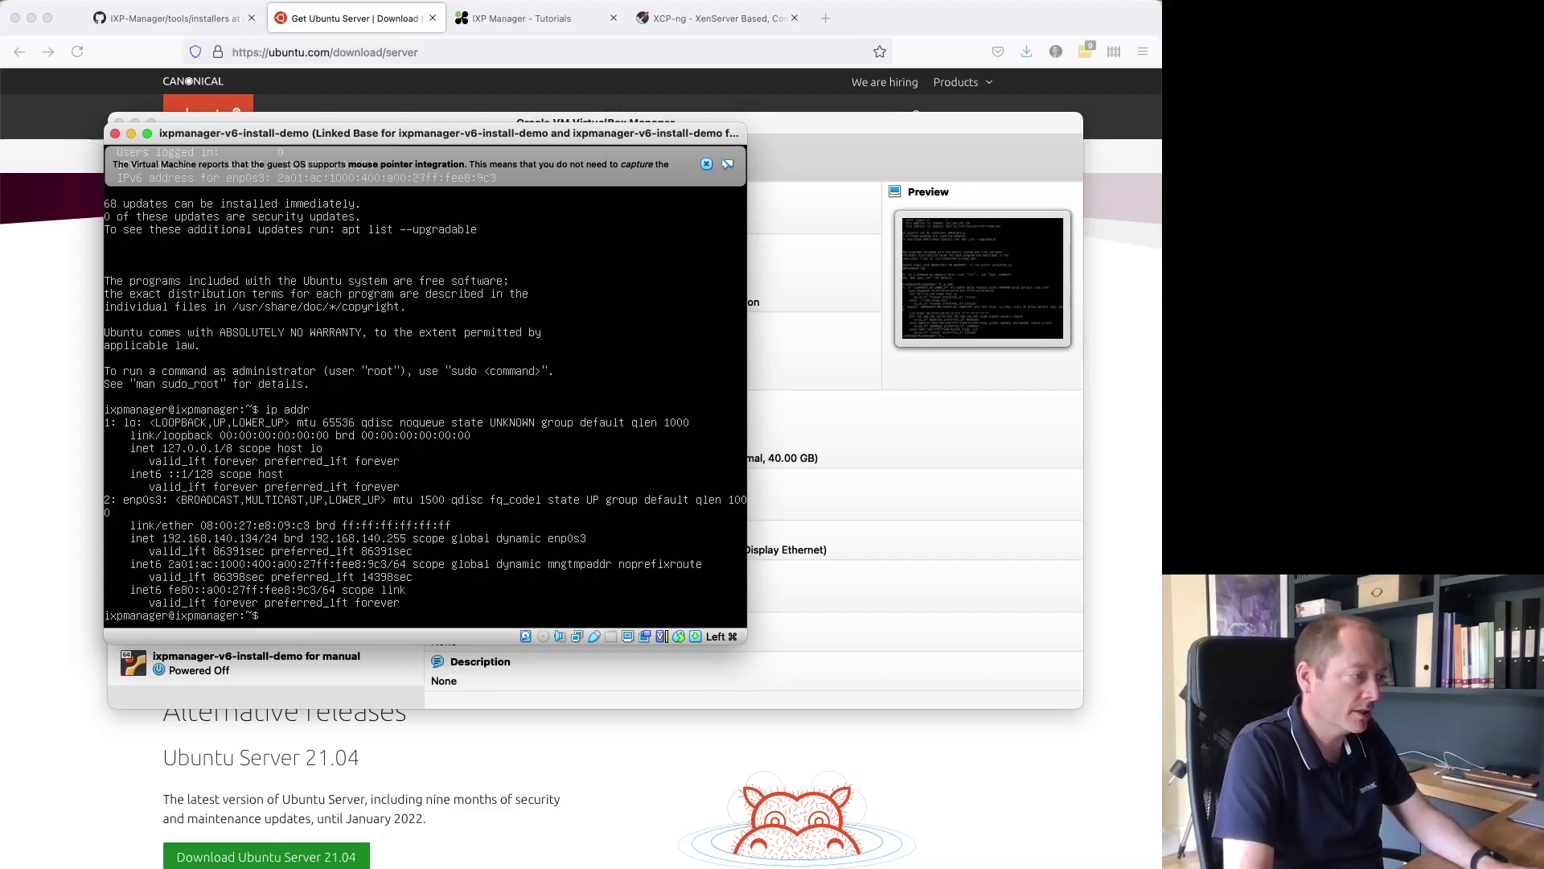
- Switch to the terminal and start an SSH connection to 192.168.140.134 as ixpmanager
{"action": "left_click", "coordinate": [786, 776]}
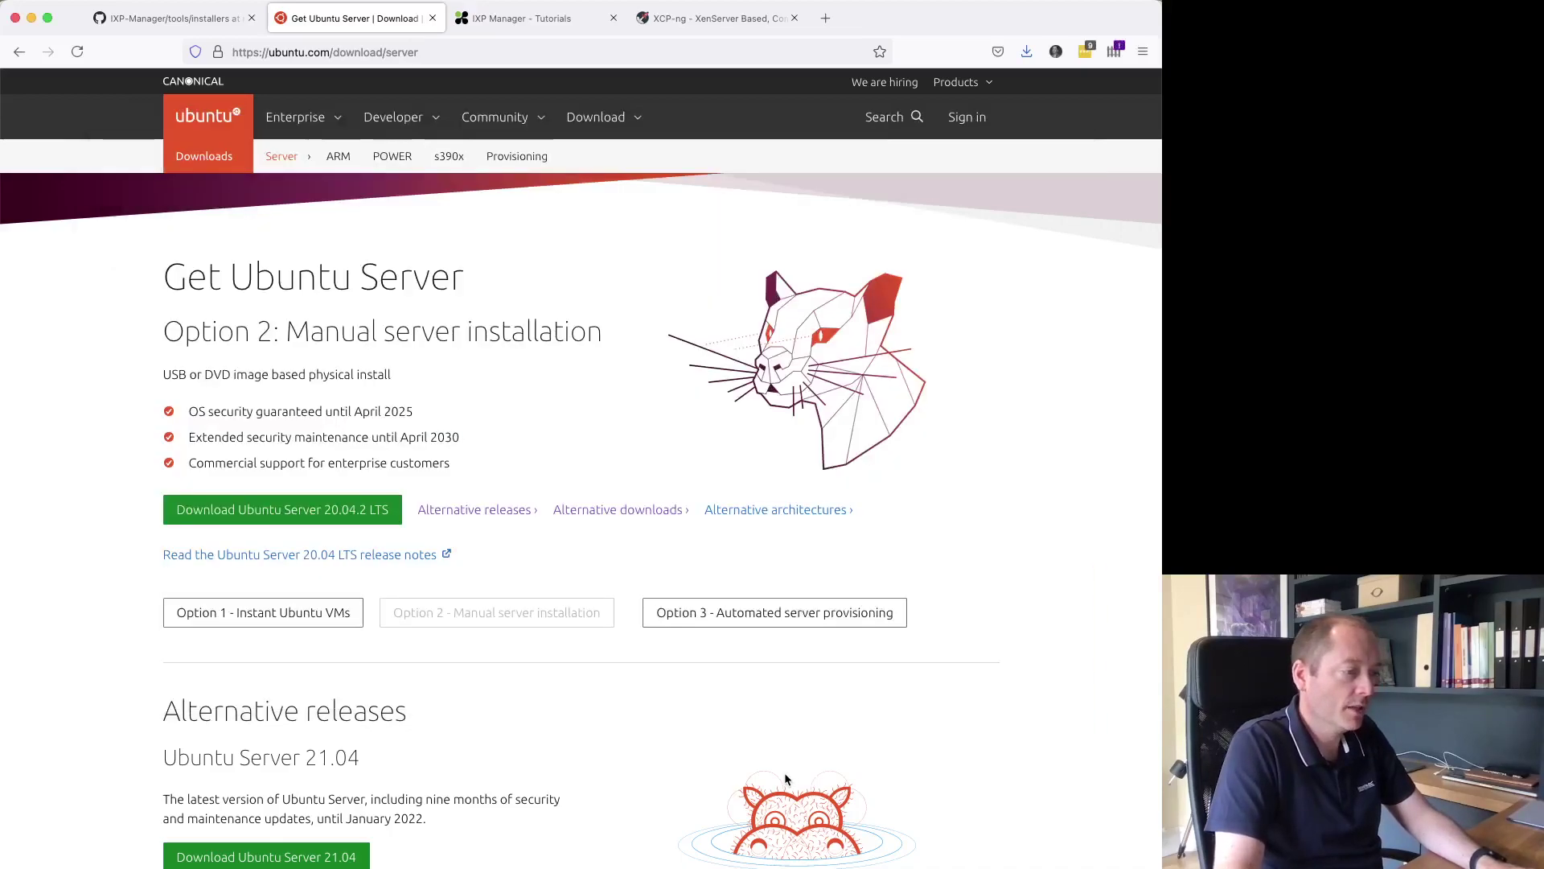
{"action": "key", "text": "super+Tab"}
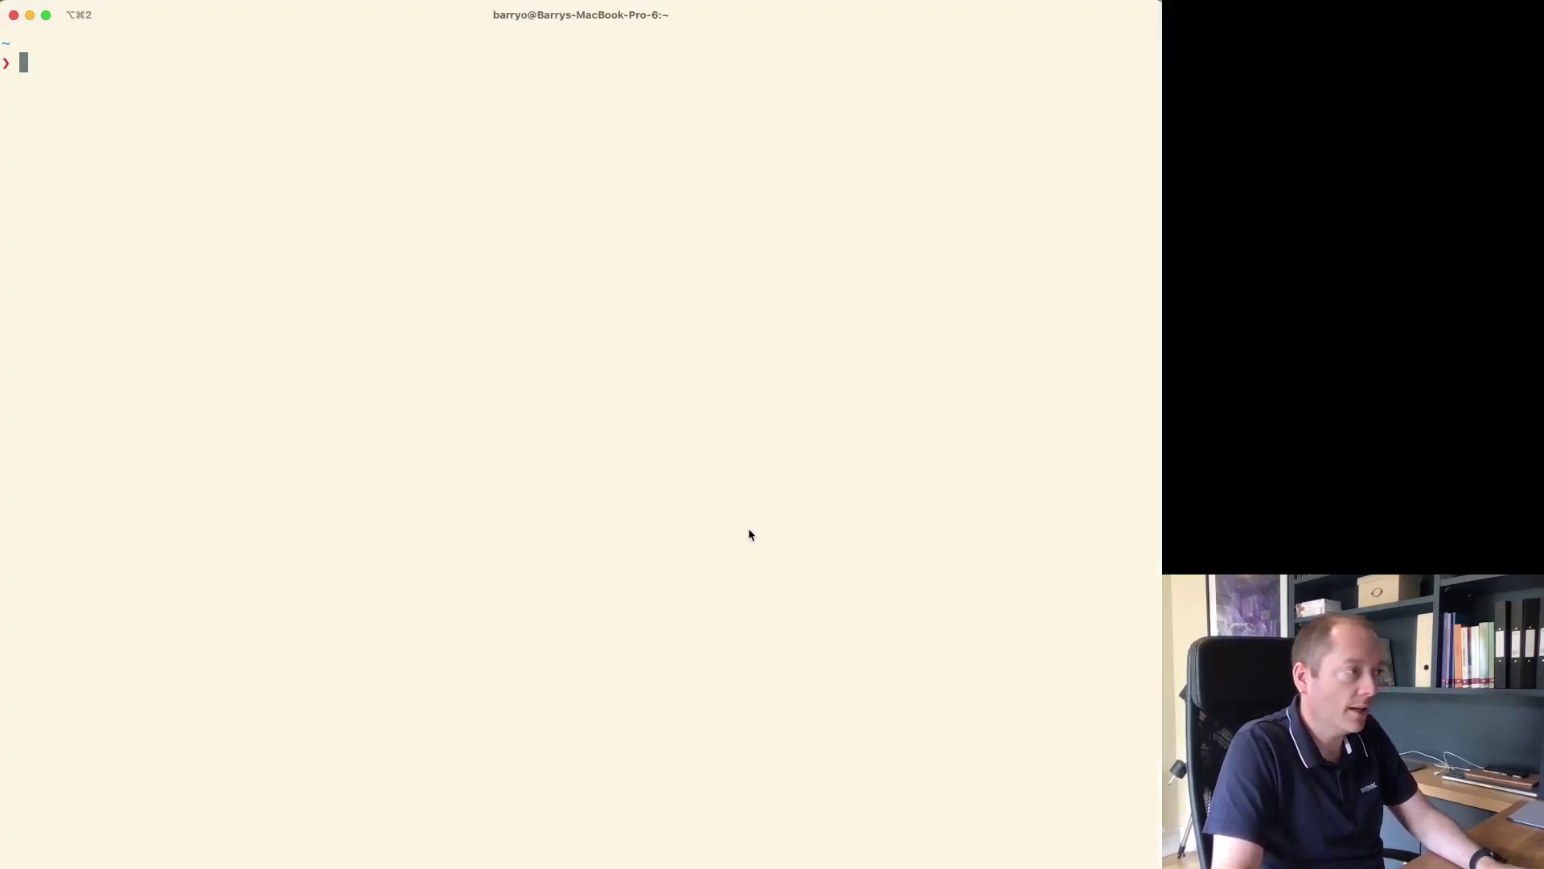
{"action": "type", "text": "ssh 192."}
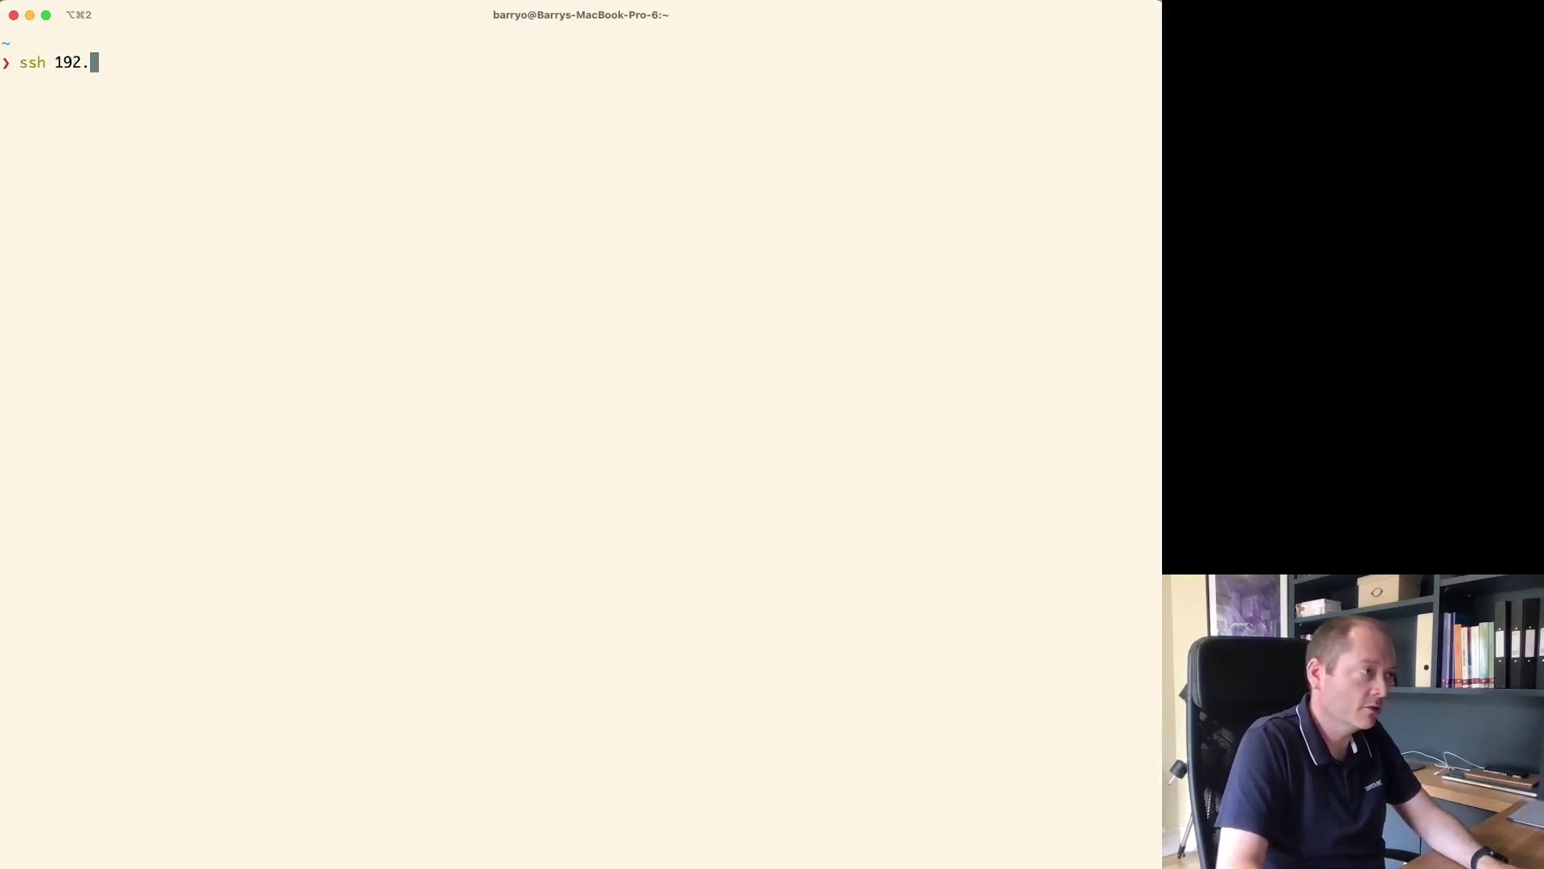
{"action": "type", "text": "168.140.134"}
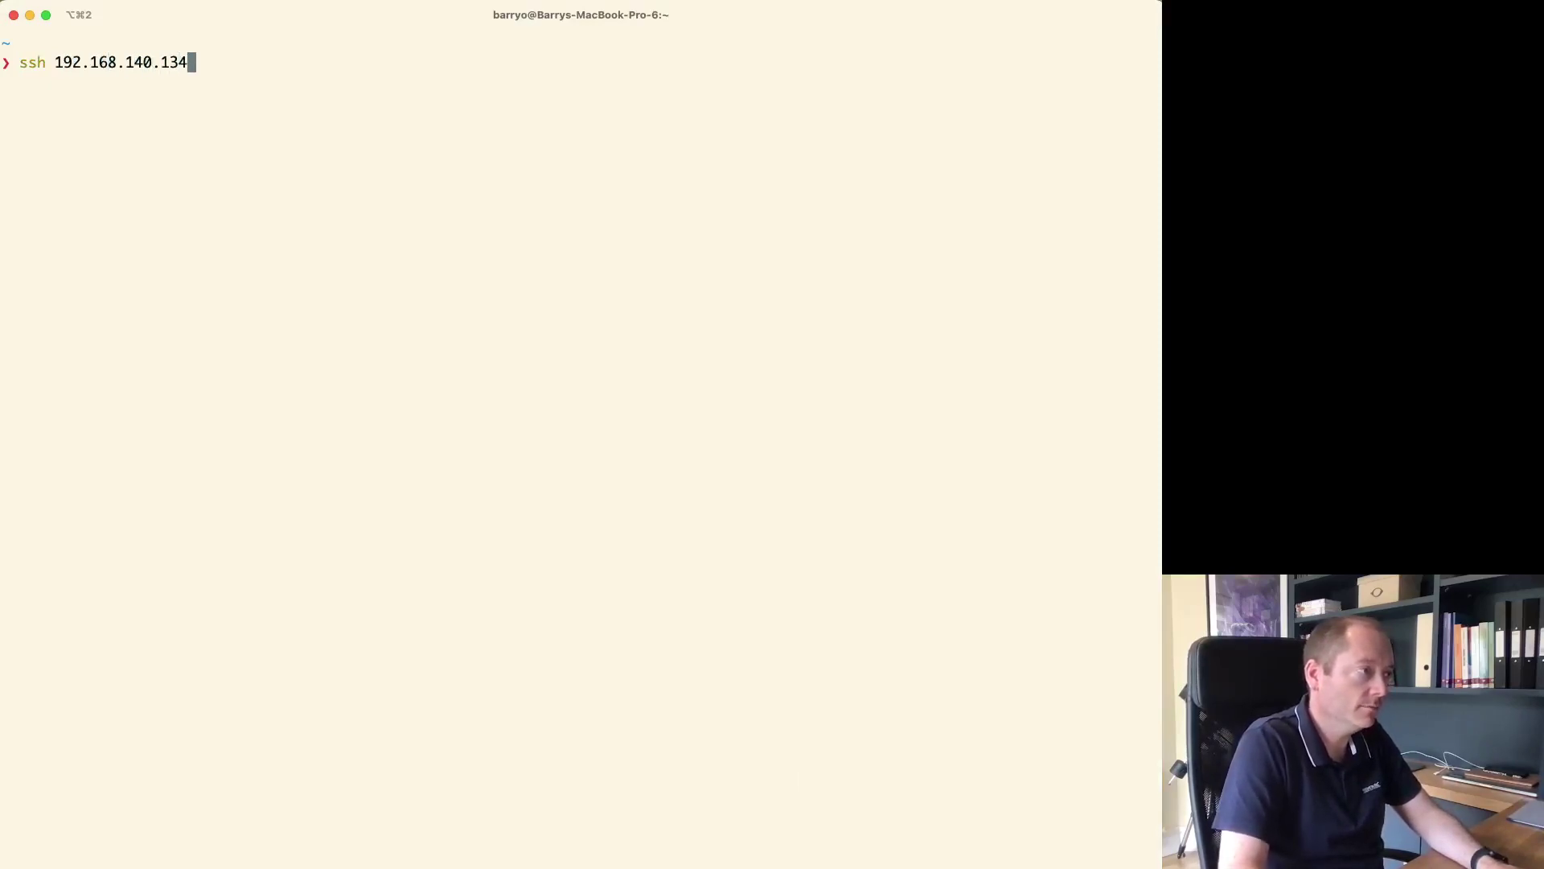
{"action": "key", "text": "ctrl+a"}
{"action": "key", "text": "Right"}
{"action": "key", "text": "Right"}
{"action": "key", "text": "Right"}
{"action": "key", "text": "Right"}
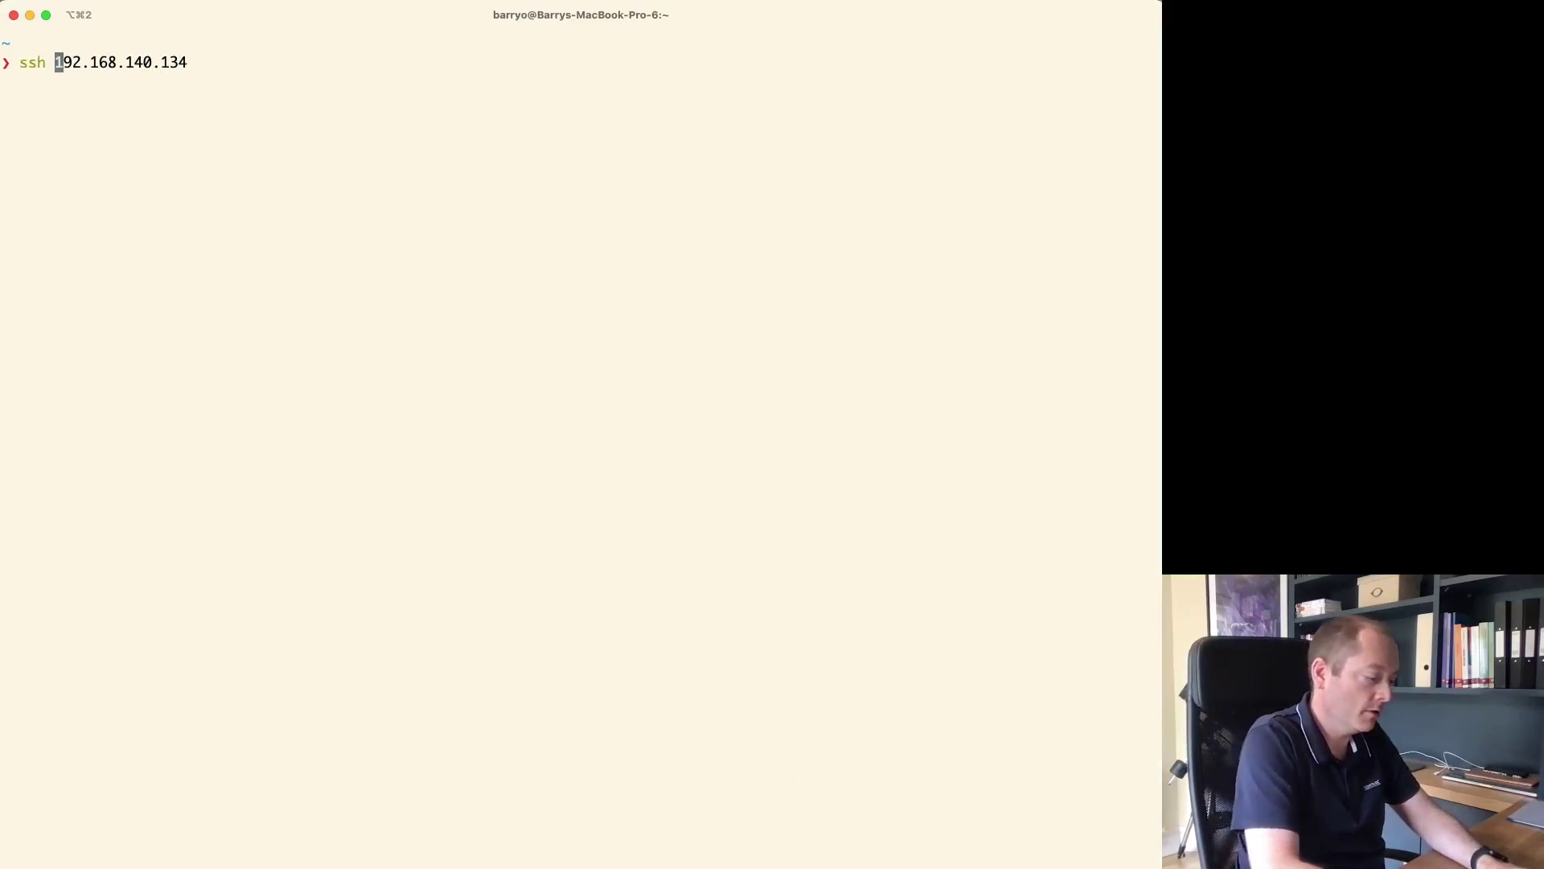
{"action": "type", "text": "ixpmanager@"}
{"action": "key", "text": "Return"}
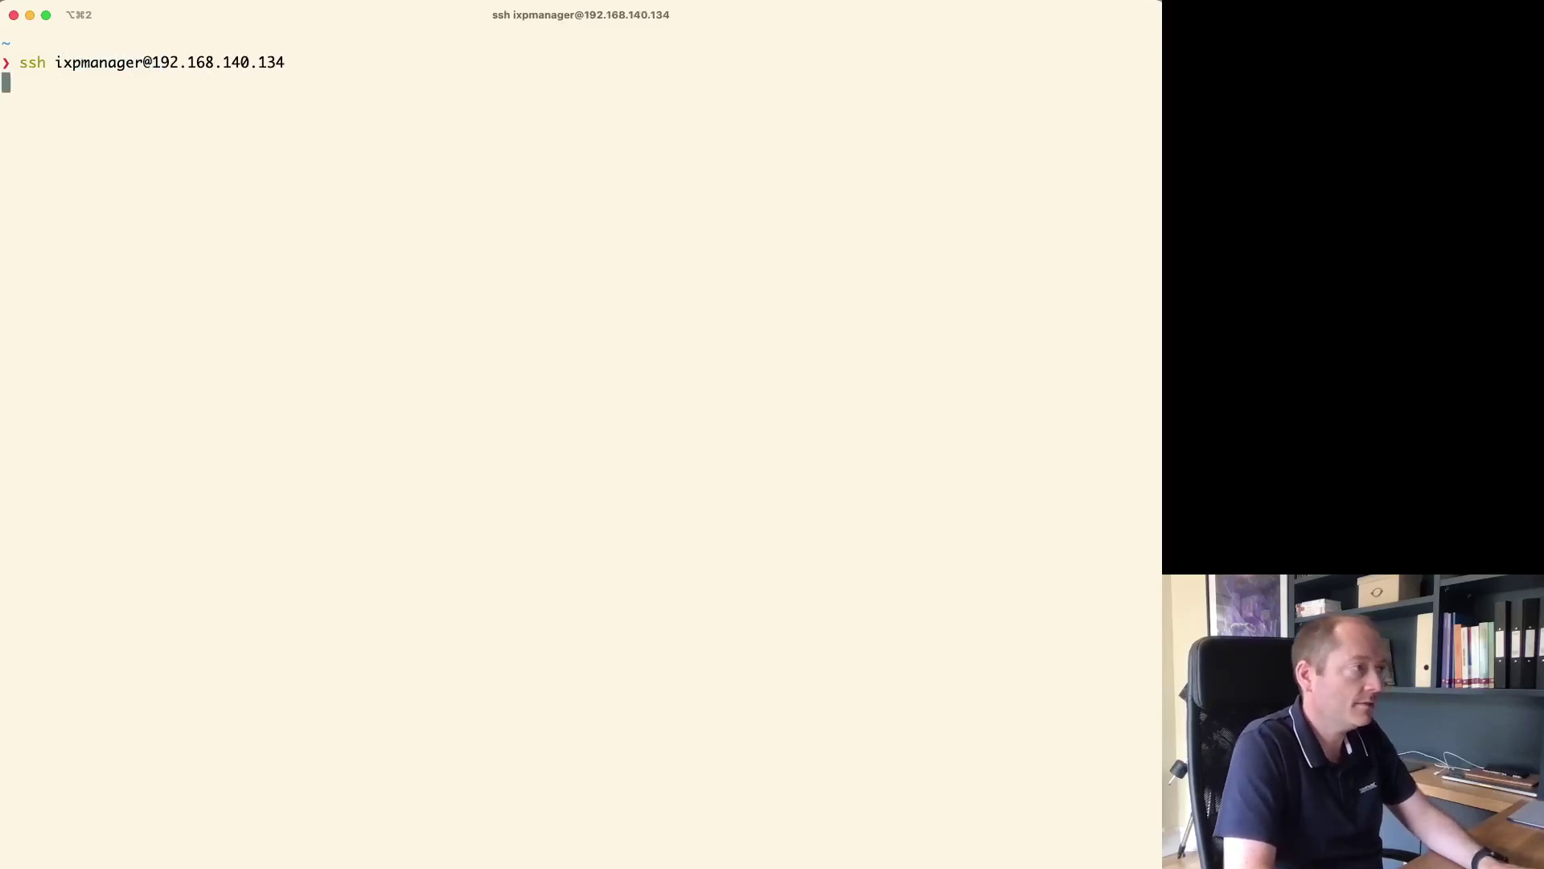
- Accept the server's host key with yes to complete the SSH login
{"action": "type", "text": "yes"}
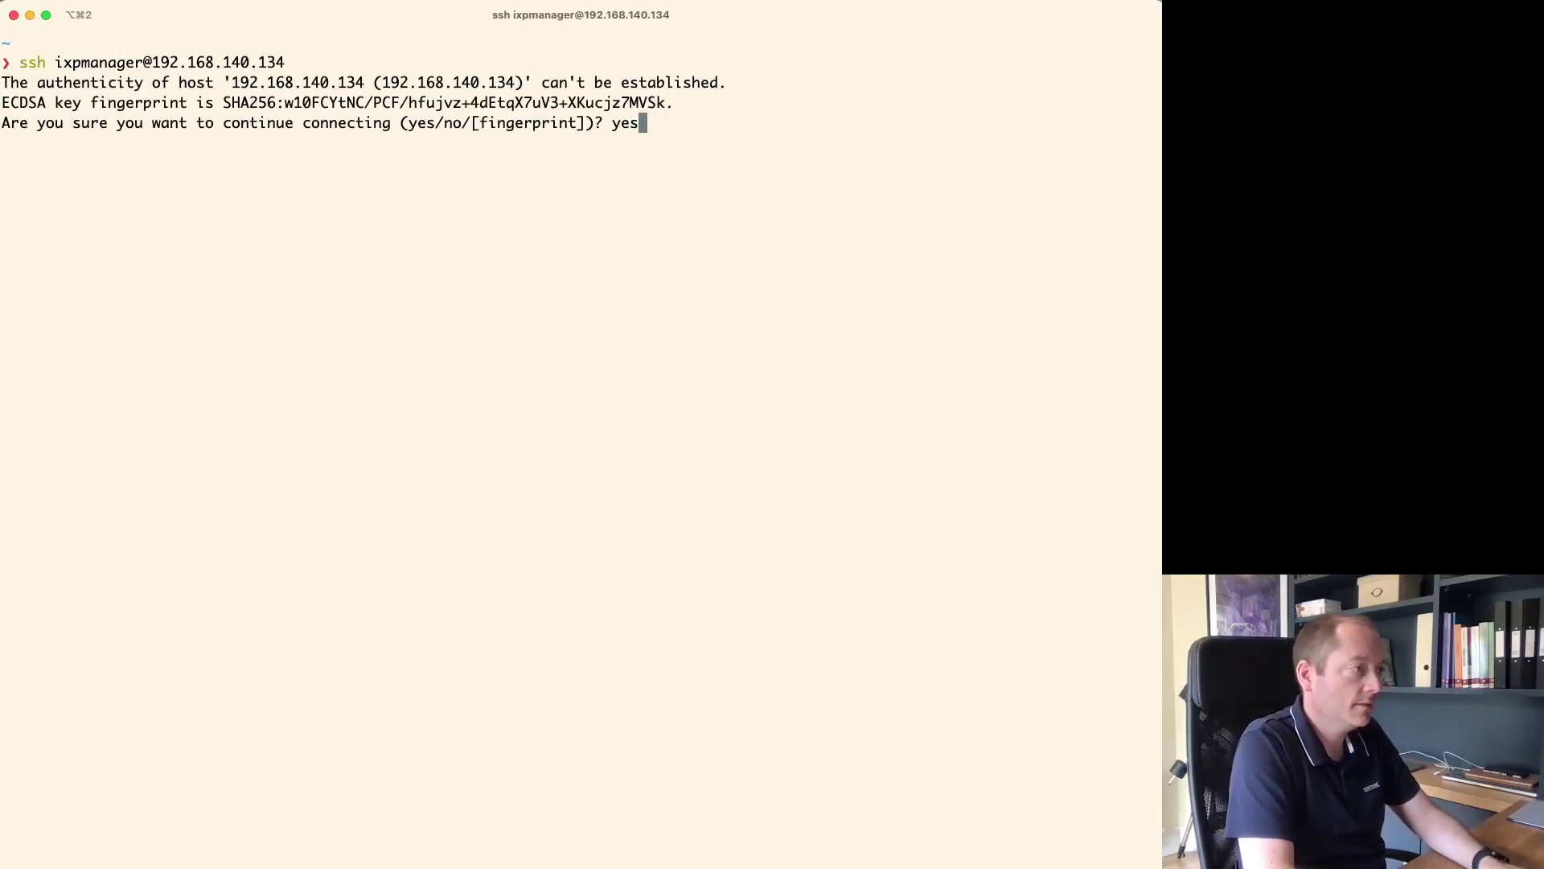
{"action": "key", "text": "Return"}
{"action": "key", "text": "Return"}
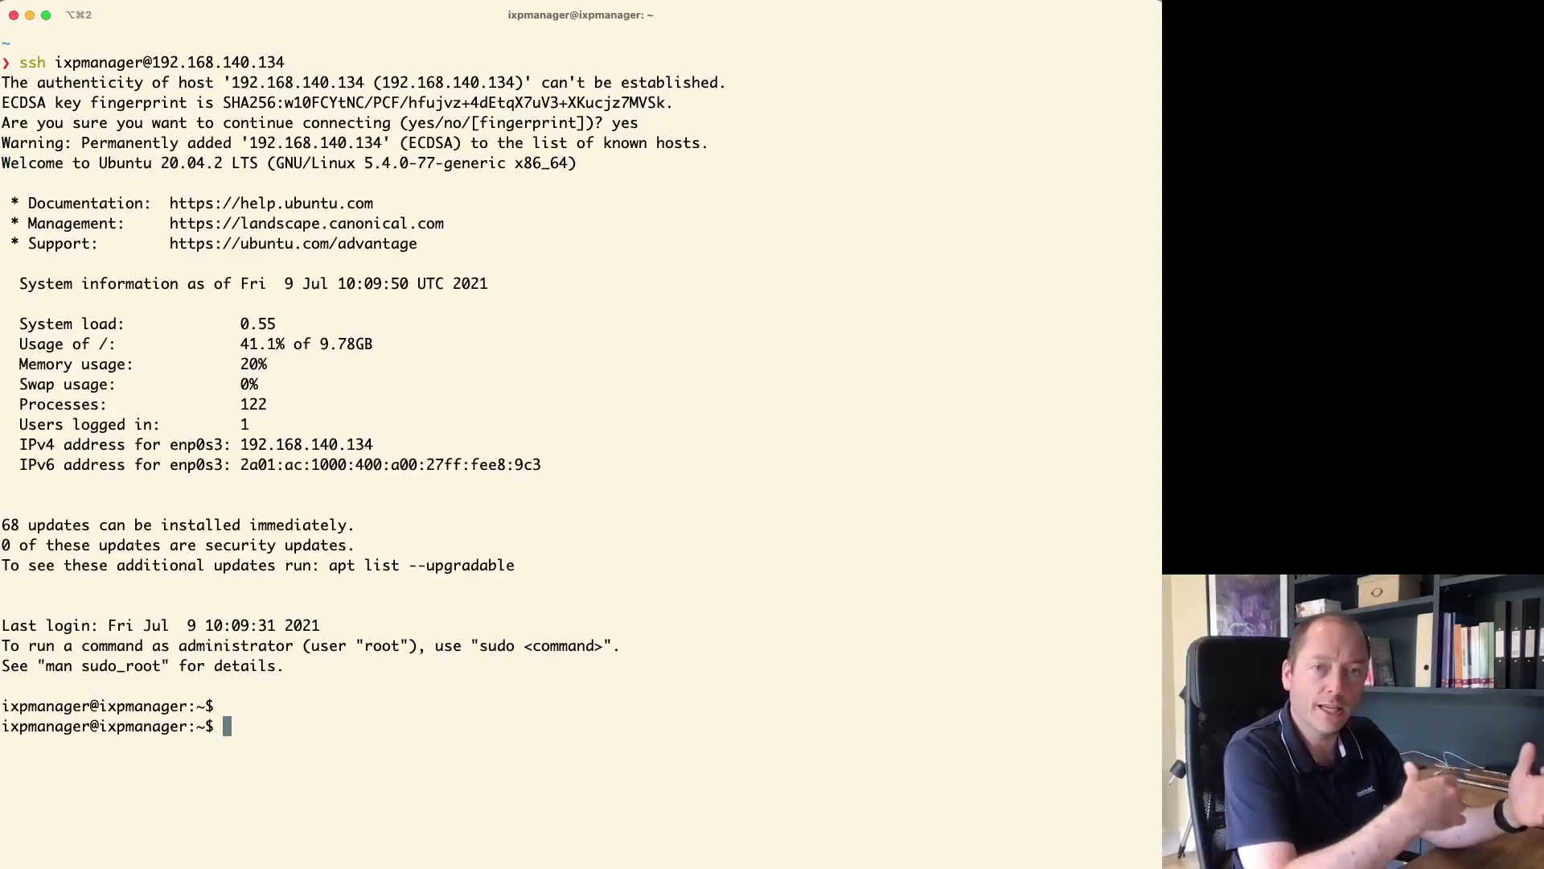
- Change to the root user with sudo su - and enter the sudo password
{"action": "type", "text": "sudo s"}
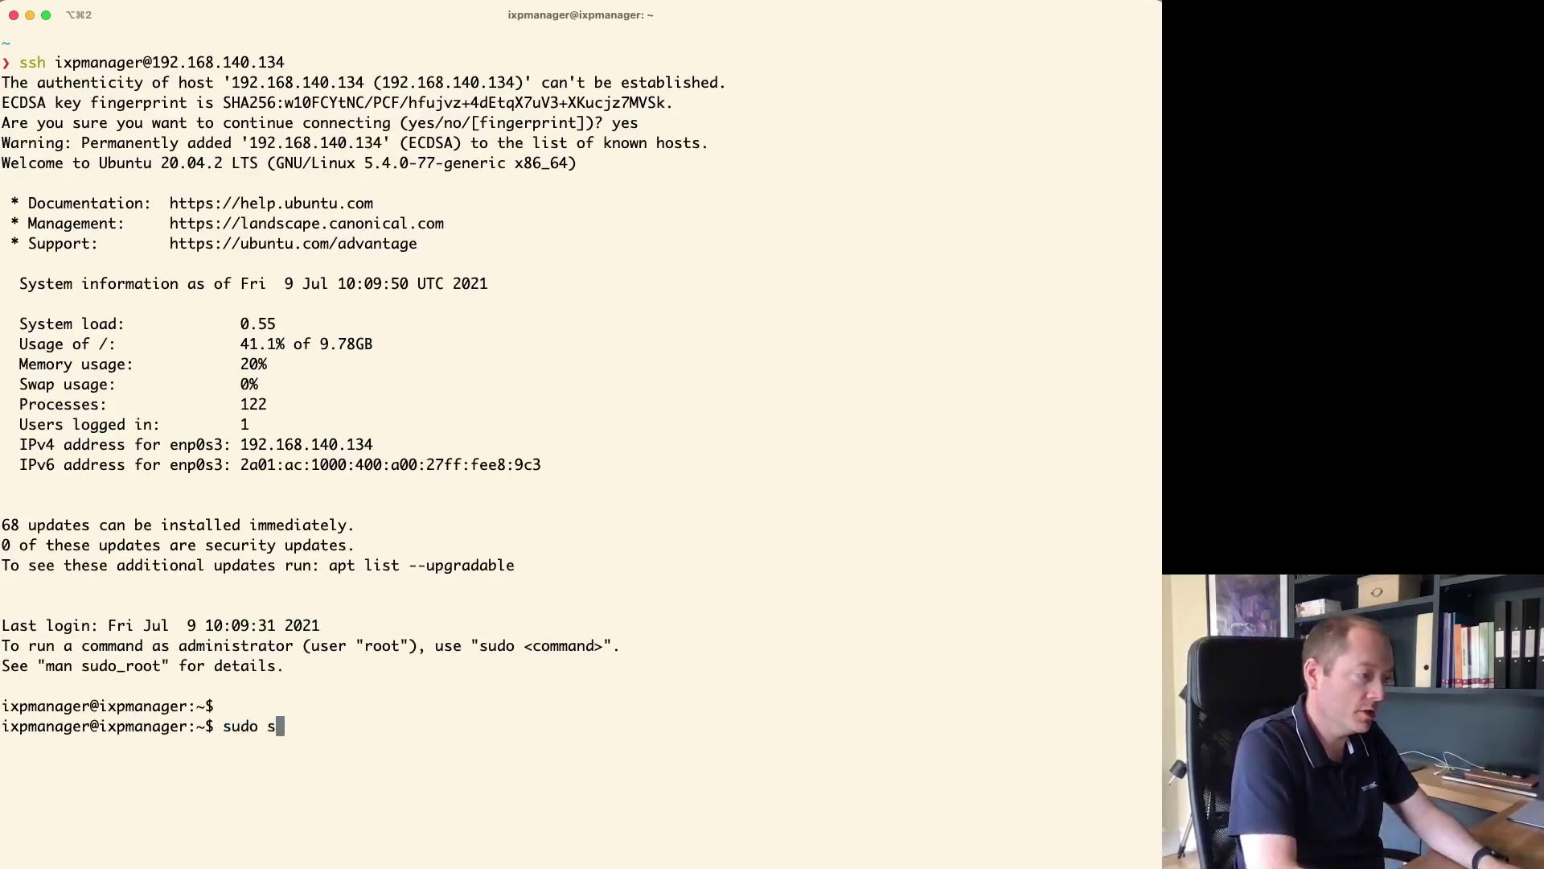
{"action": "type", "text": "u -"}
{"action": "key", "text": "Return"}
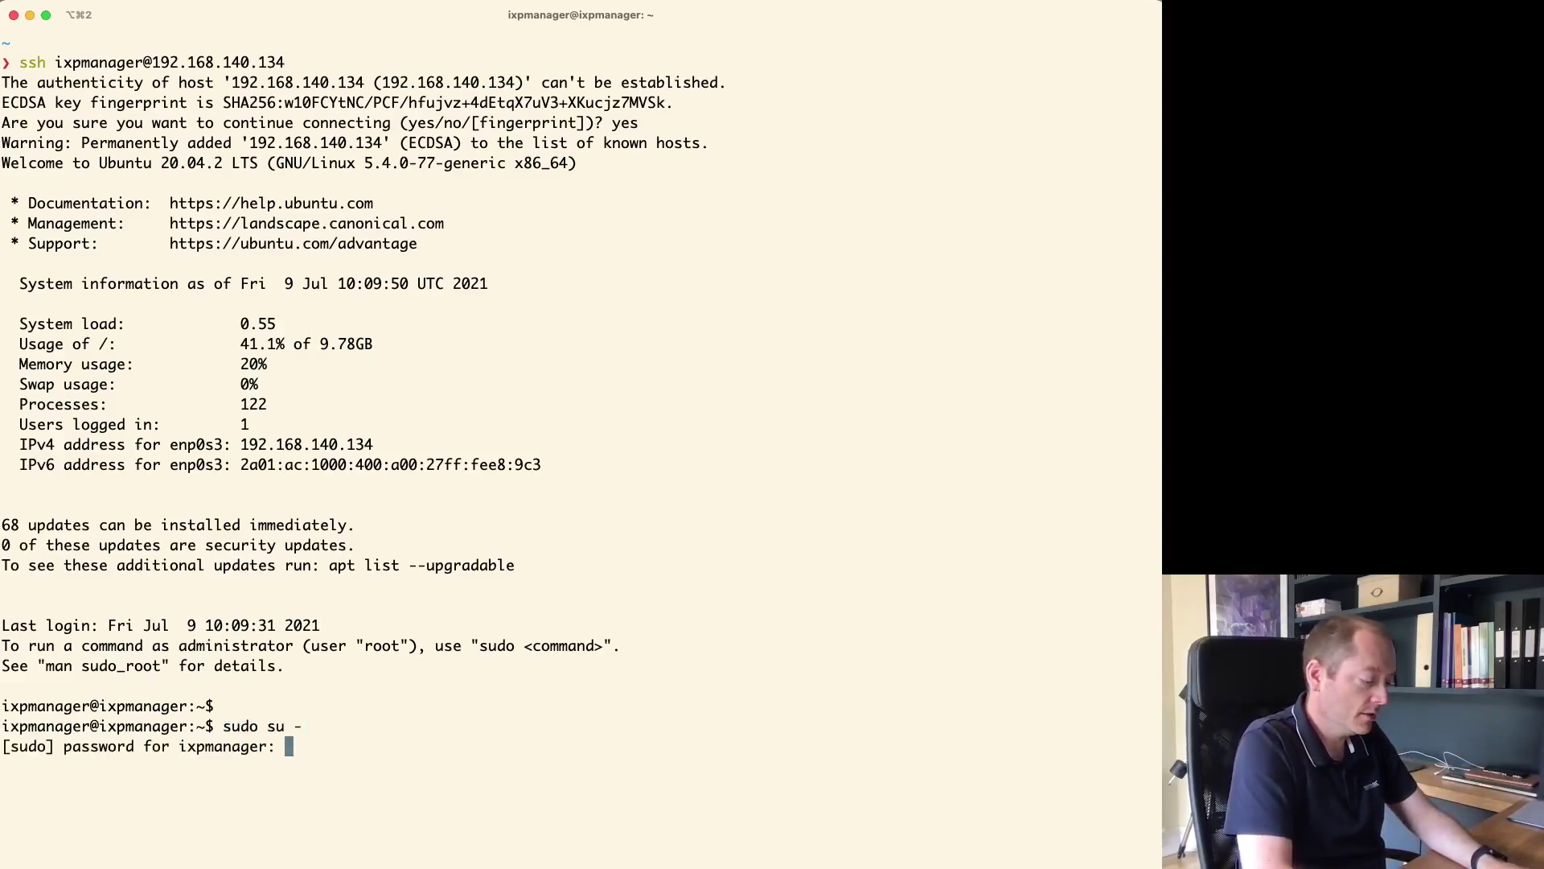
{"action": "key", "text": "Return"}
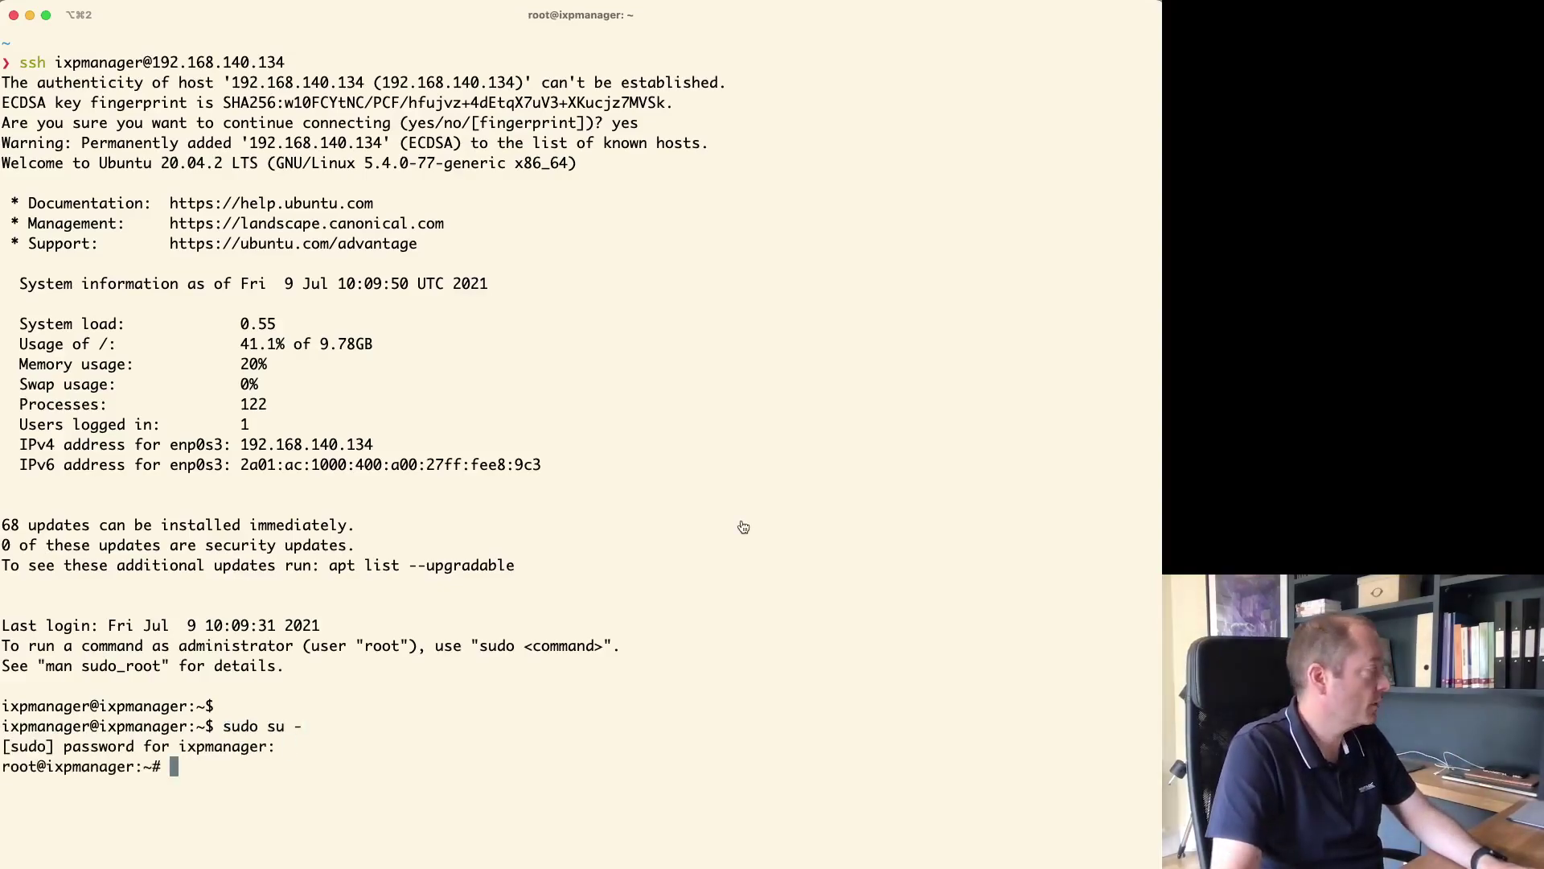
- Switch to the browser and review the README's installation steps for IXP Manager v6 on Ubuntu LTS 20.04, through the root-user command
{"action": "key", "text": "super+Tab"}
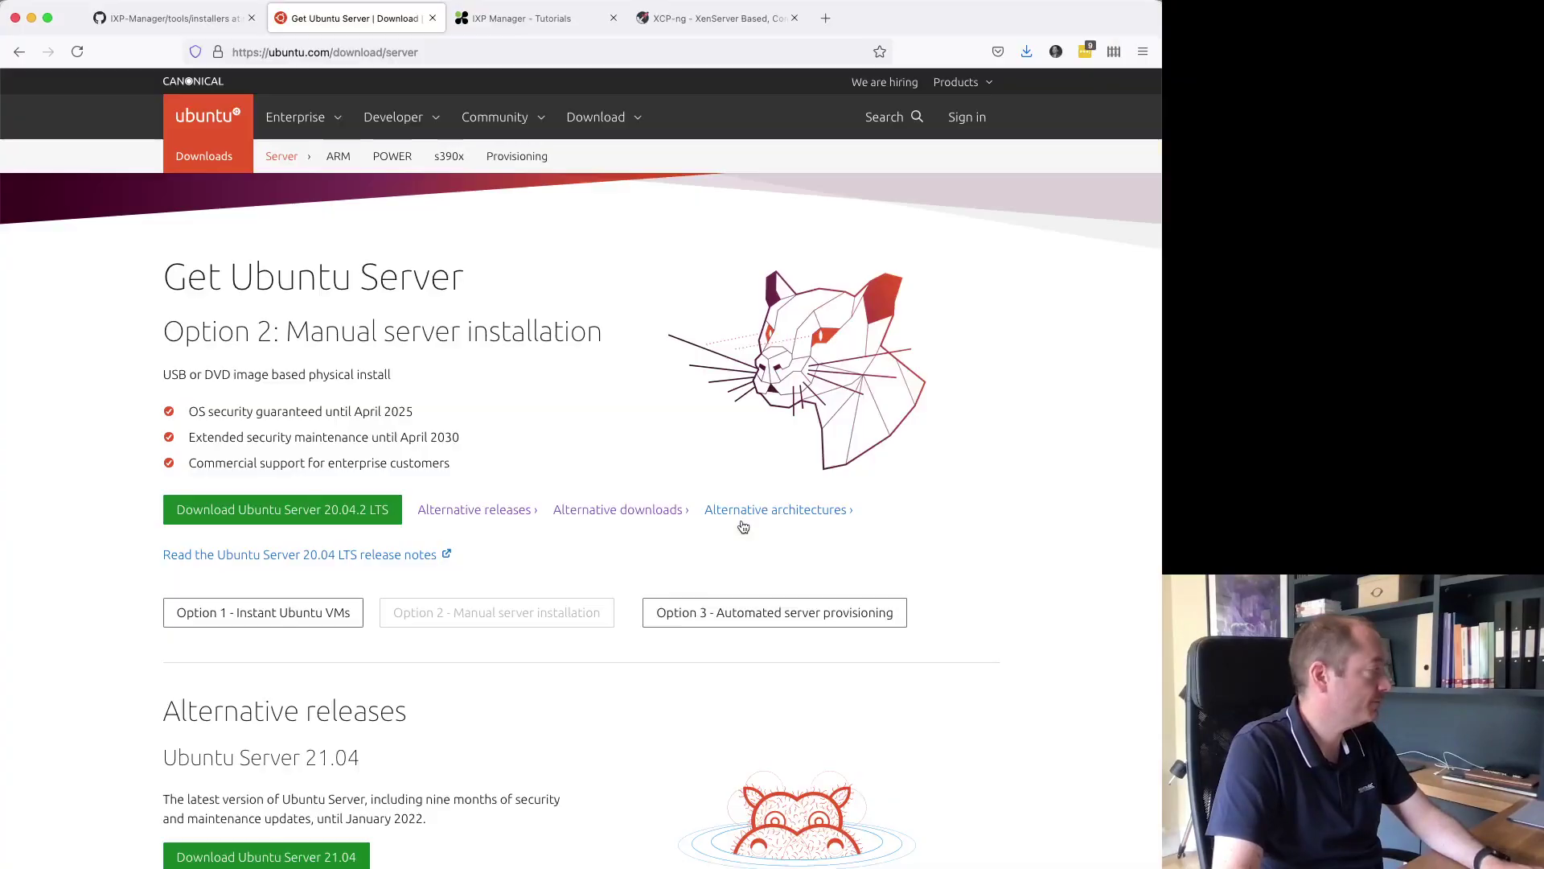
{"action": "left_click", "coordinate": [116, 13]}
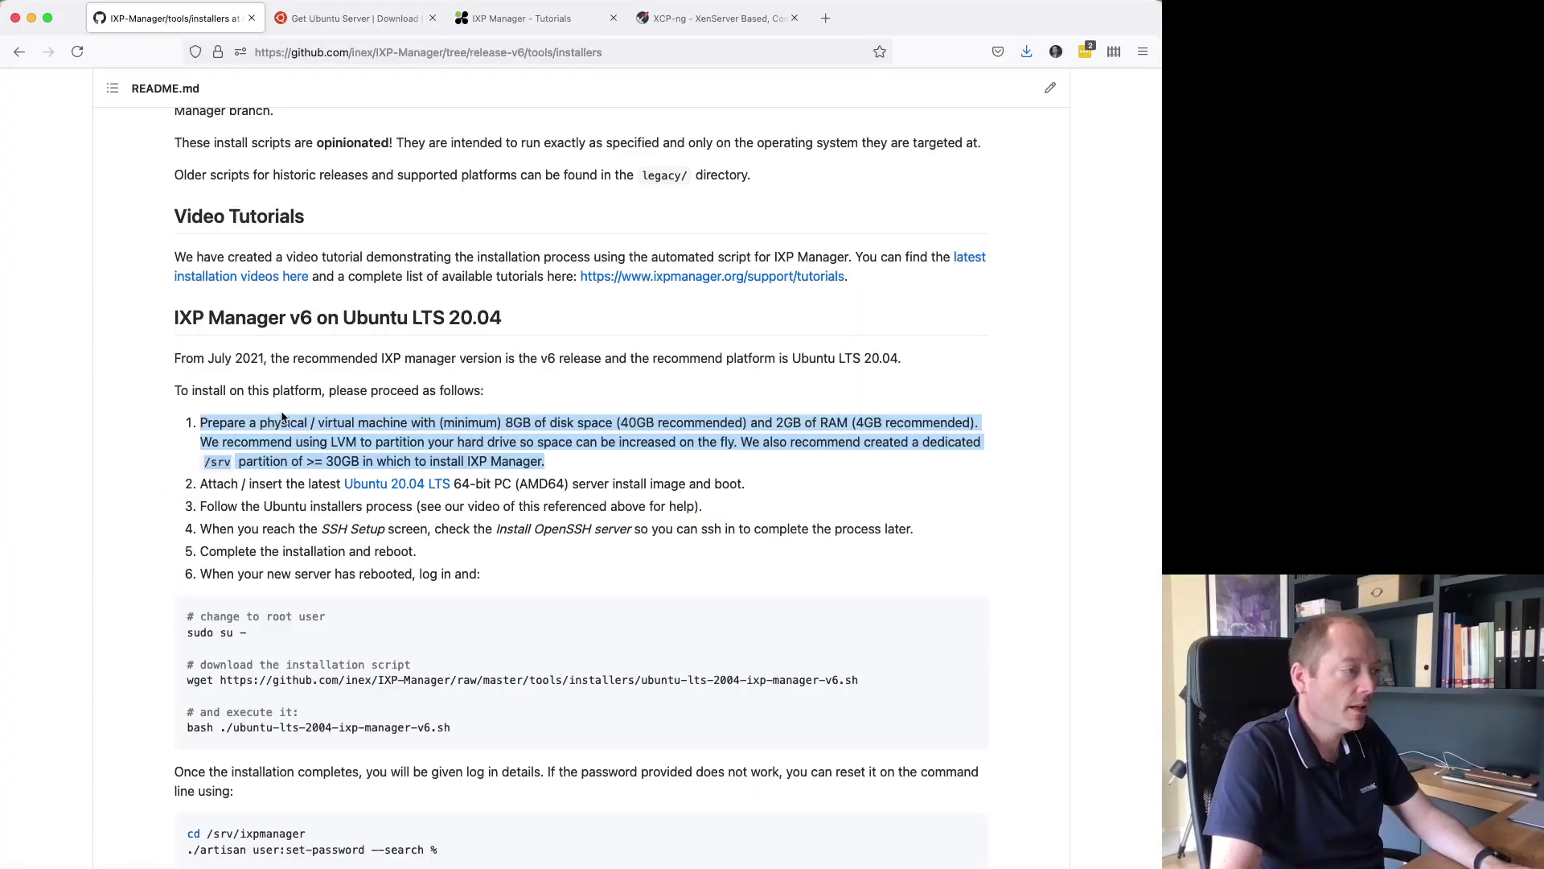
{"action": "left_click", "coordinate": [278, 418]}
{"action": "left_click_drag", "start_coordinate": [239, 423], "coordinate": [373, 438]}
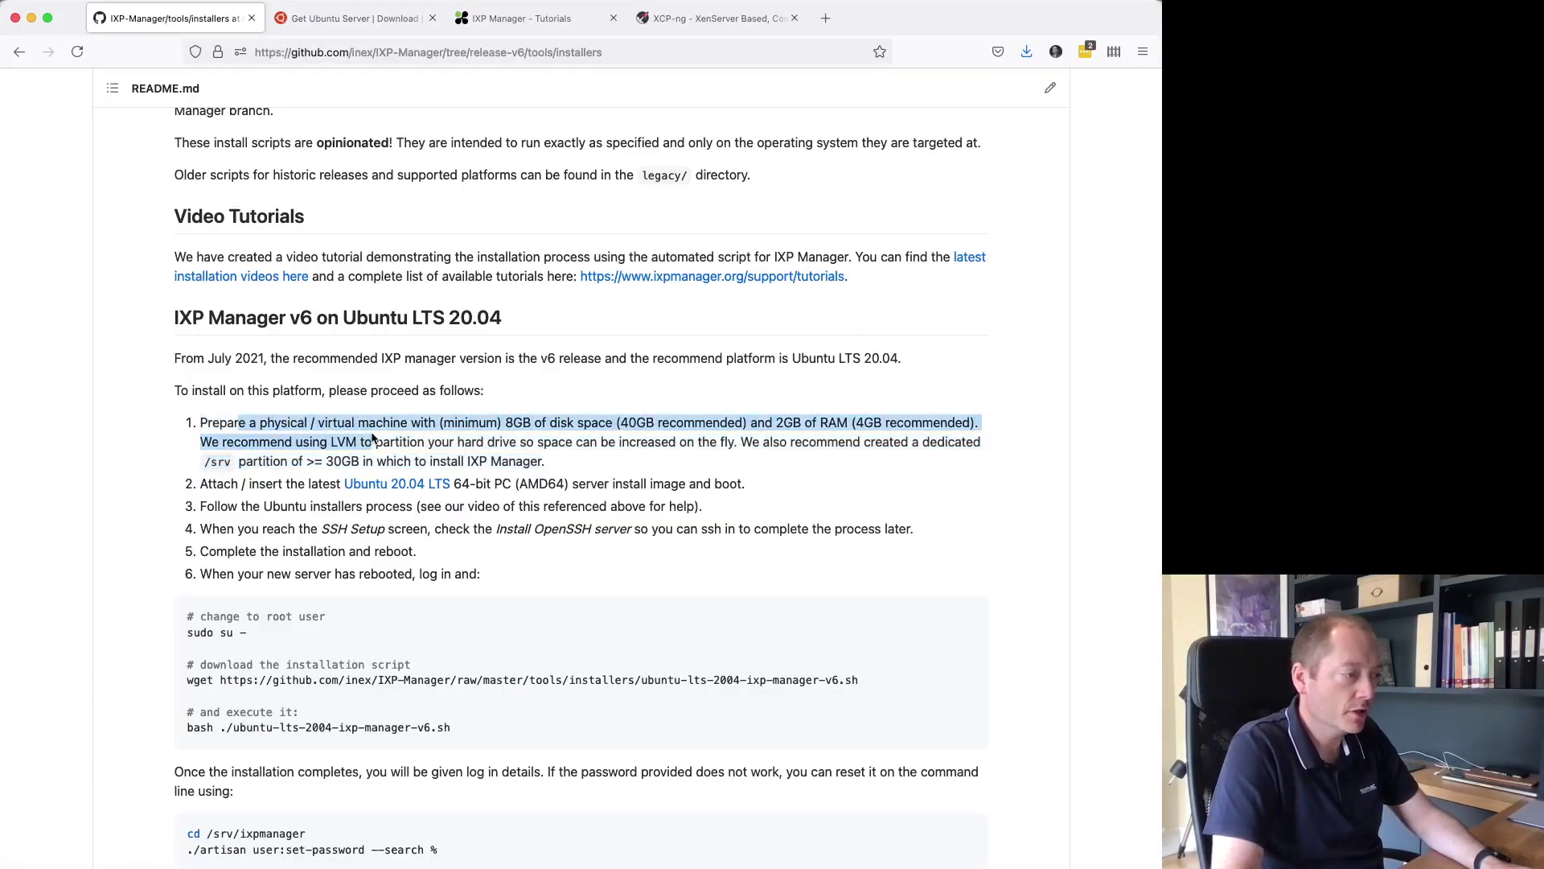
{"action": "triple_click", "coordinate": [256, 484]}
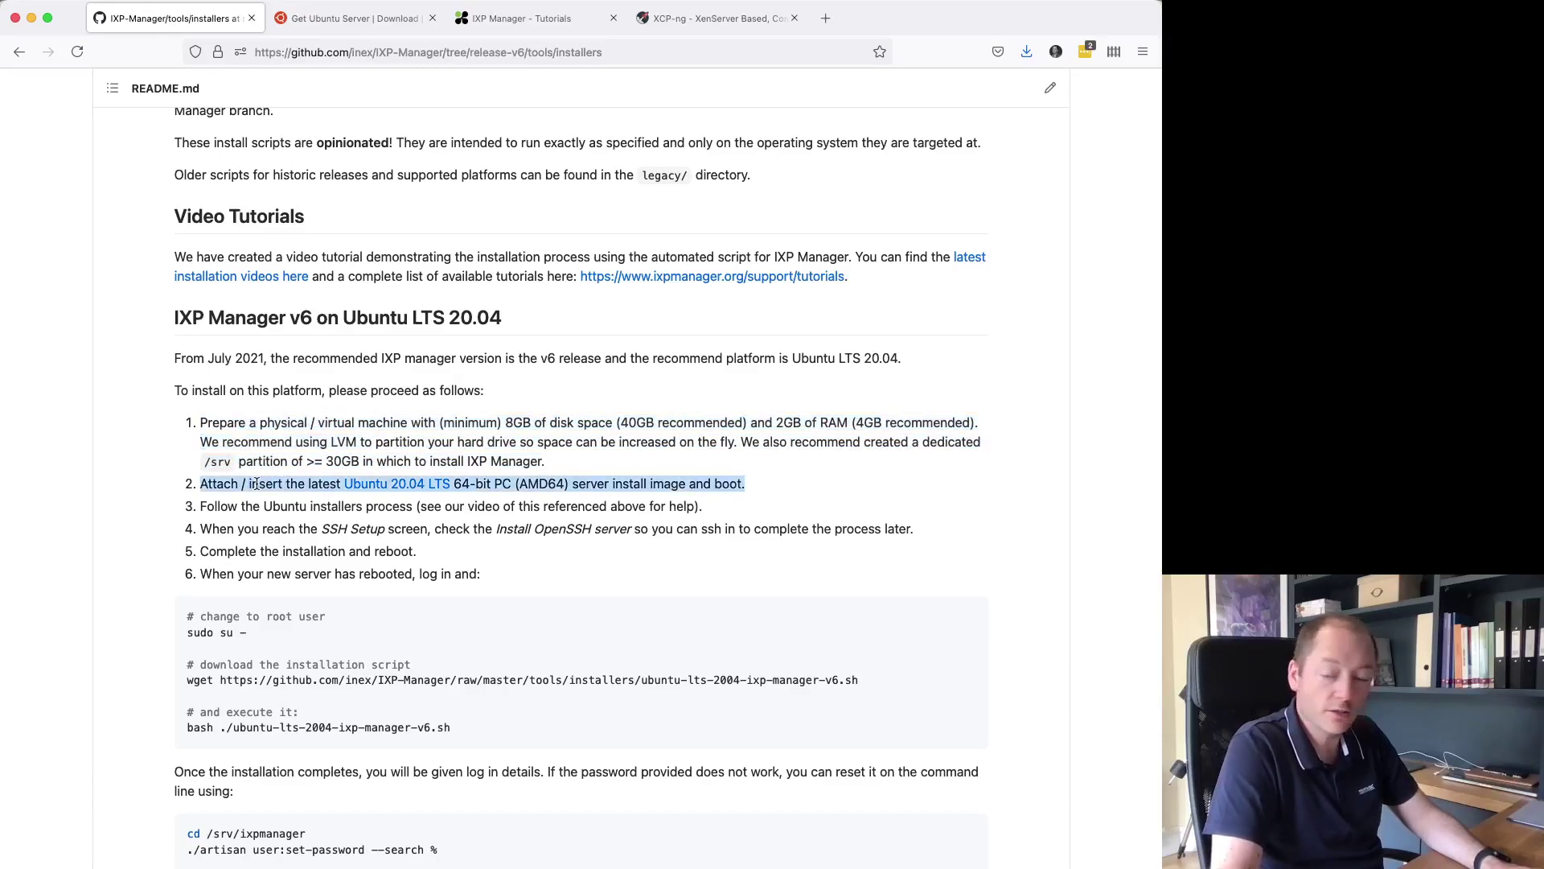
{"action": "triple_click", "coordinate": [342, 508]}
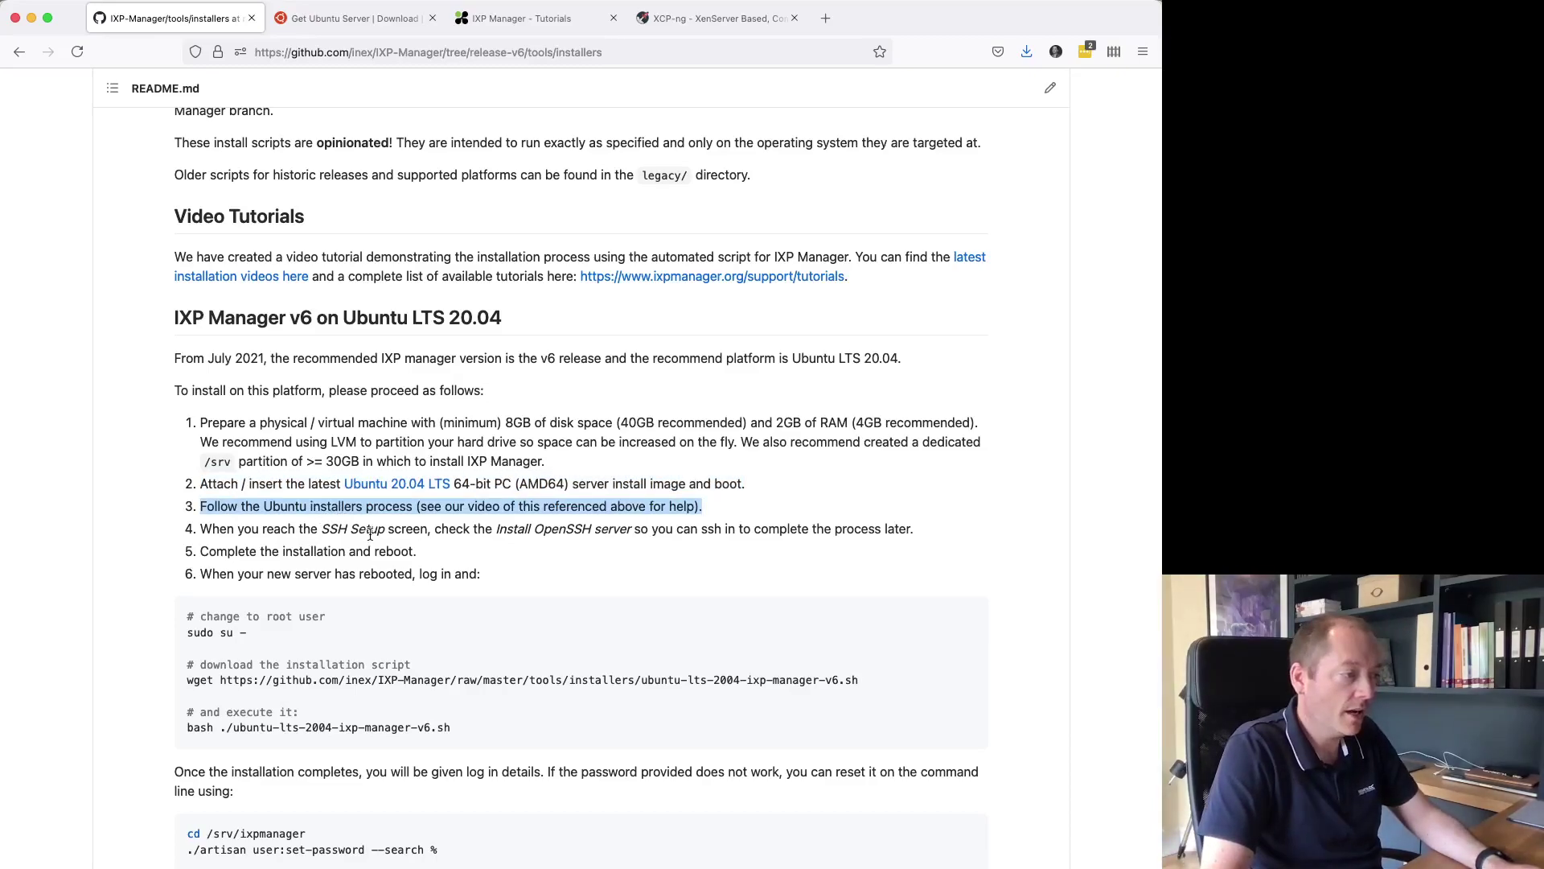
{"action": "triple_click", "coordinate": [370, 531]}
{"action": "scroll", "coordinate": [377, 528], "scroll_direction": "down", "scroll_amount": 1}
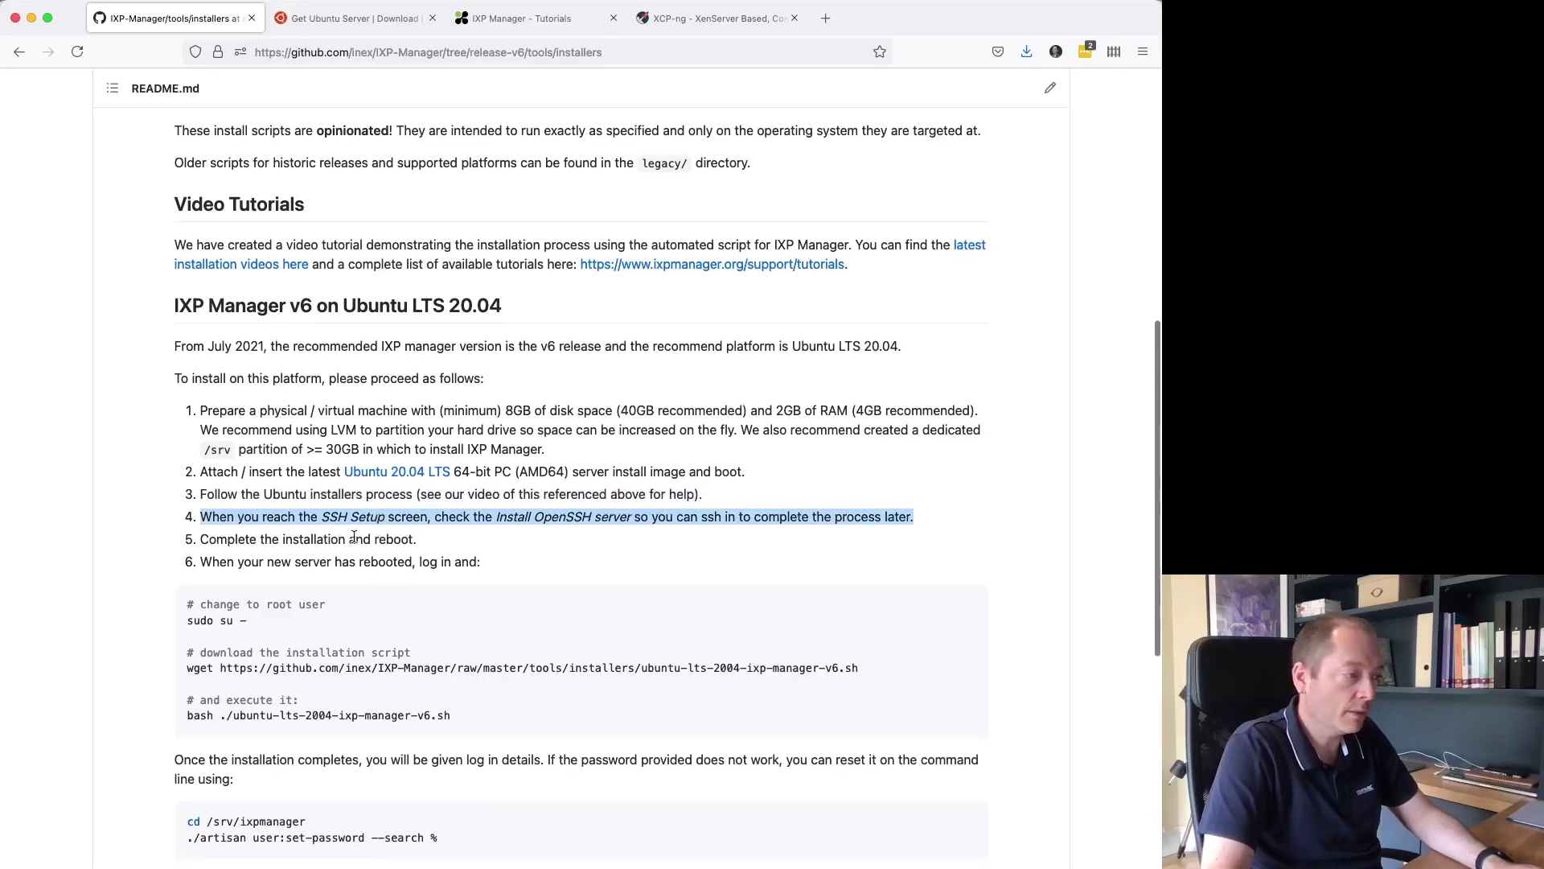
{"action": "double_click", "coordinate": [354, 538]}
{"action": "scroll", "coordinate": [358, 541], "scroll_direction": "down", "scroll_amount": 1}
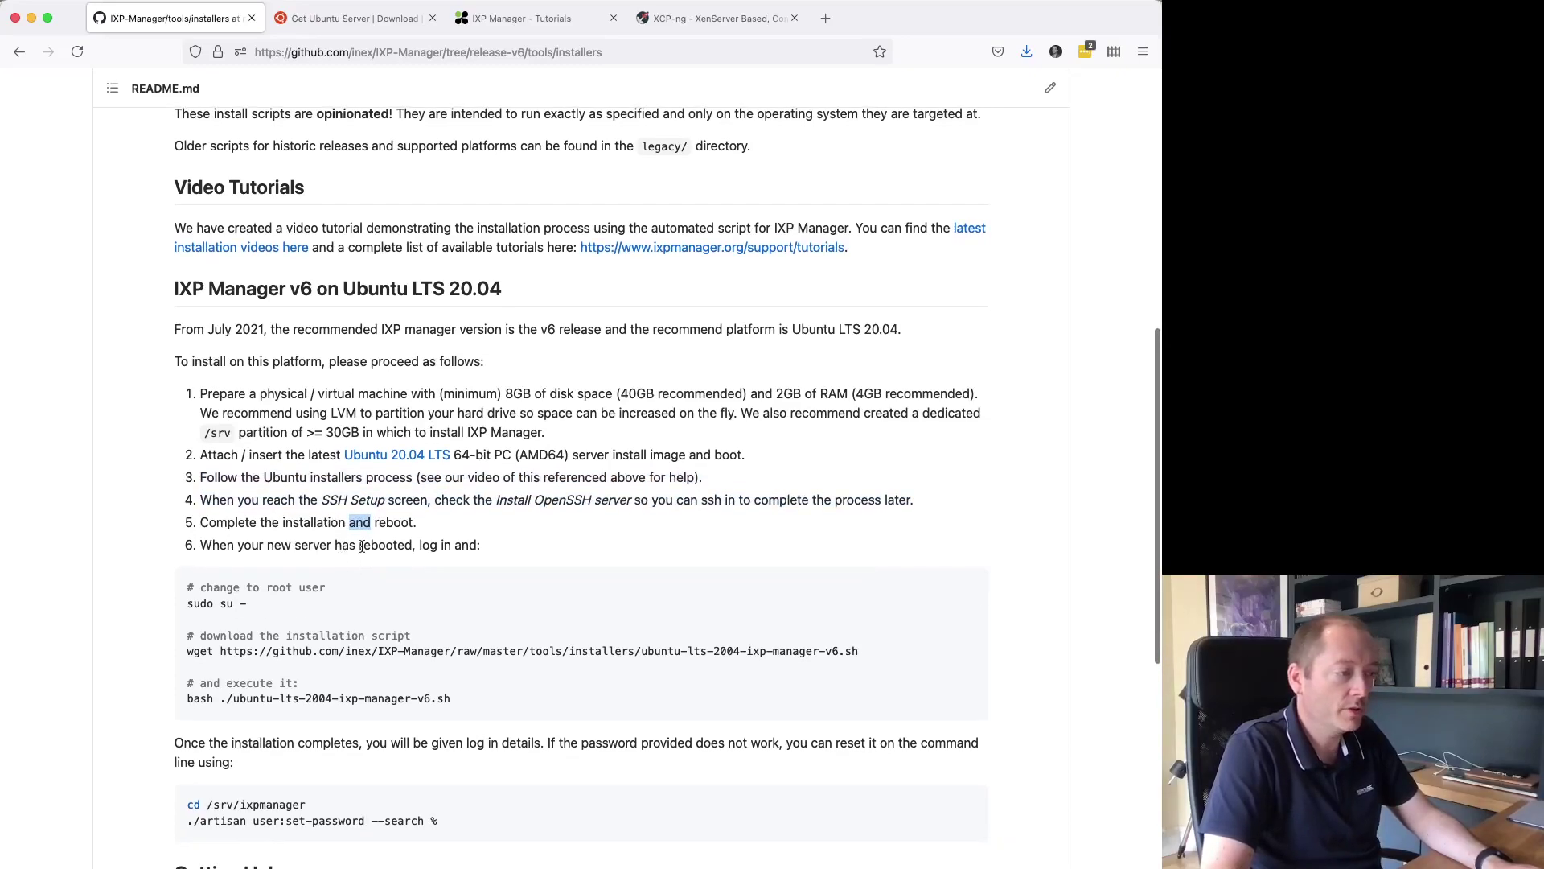
{"action": "scroll", "coordinate": [423, 544], "scroll_direction": "down", "scroll_amount": 5}
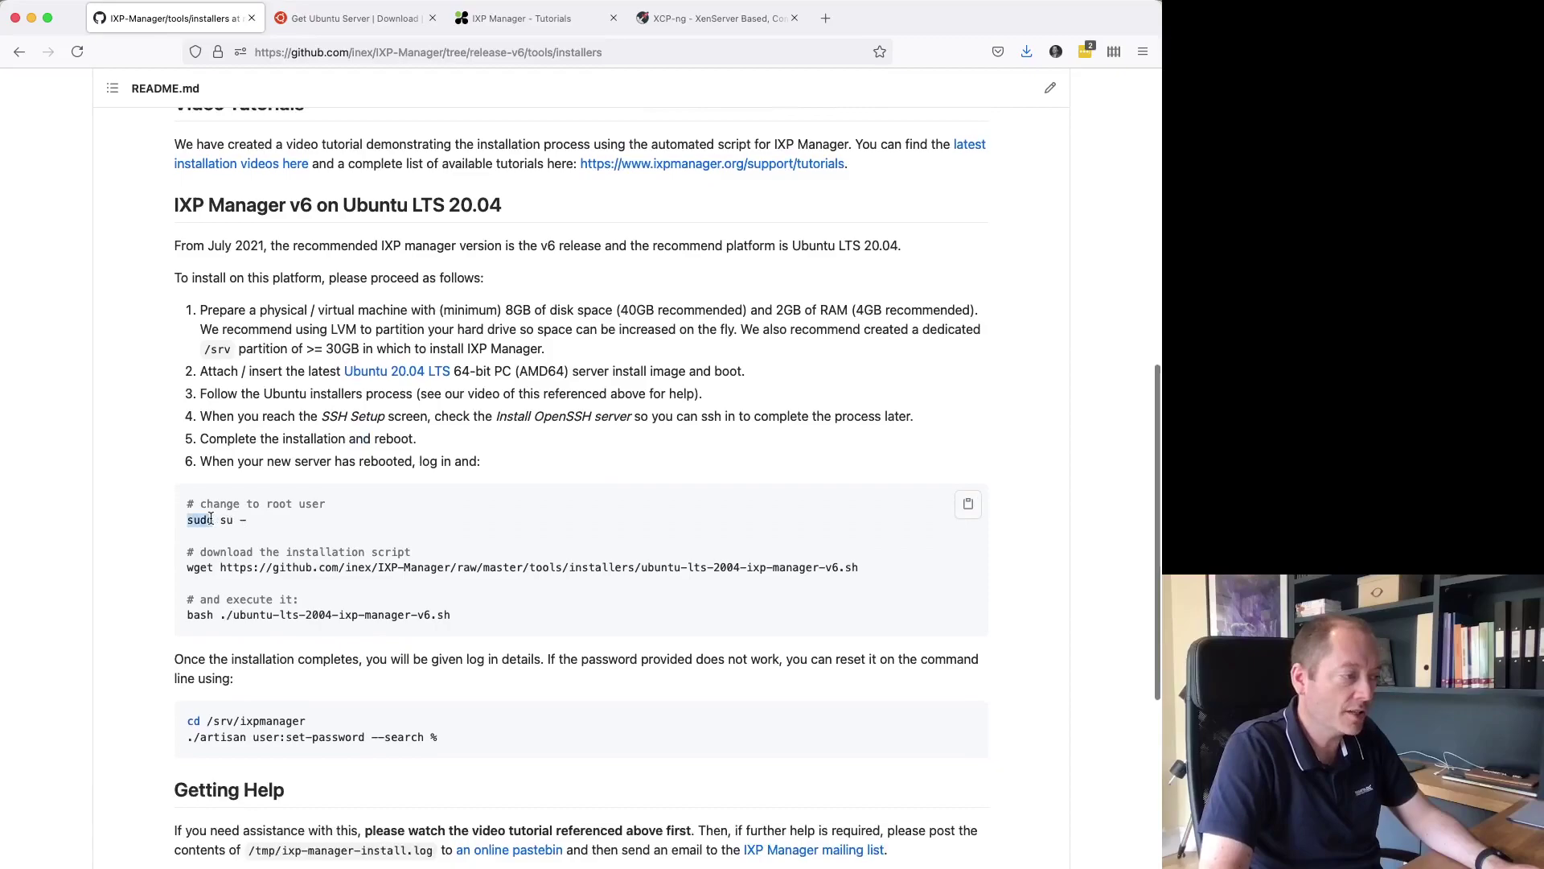
{"action": "triple_click", "coordinate": [211, 519]}
{"action": "left_click", "coordinate": [327, 623]}
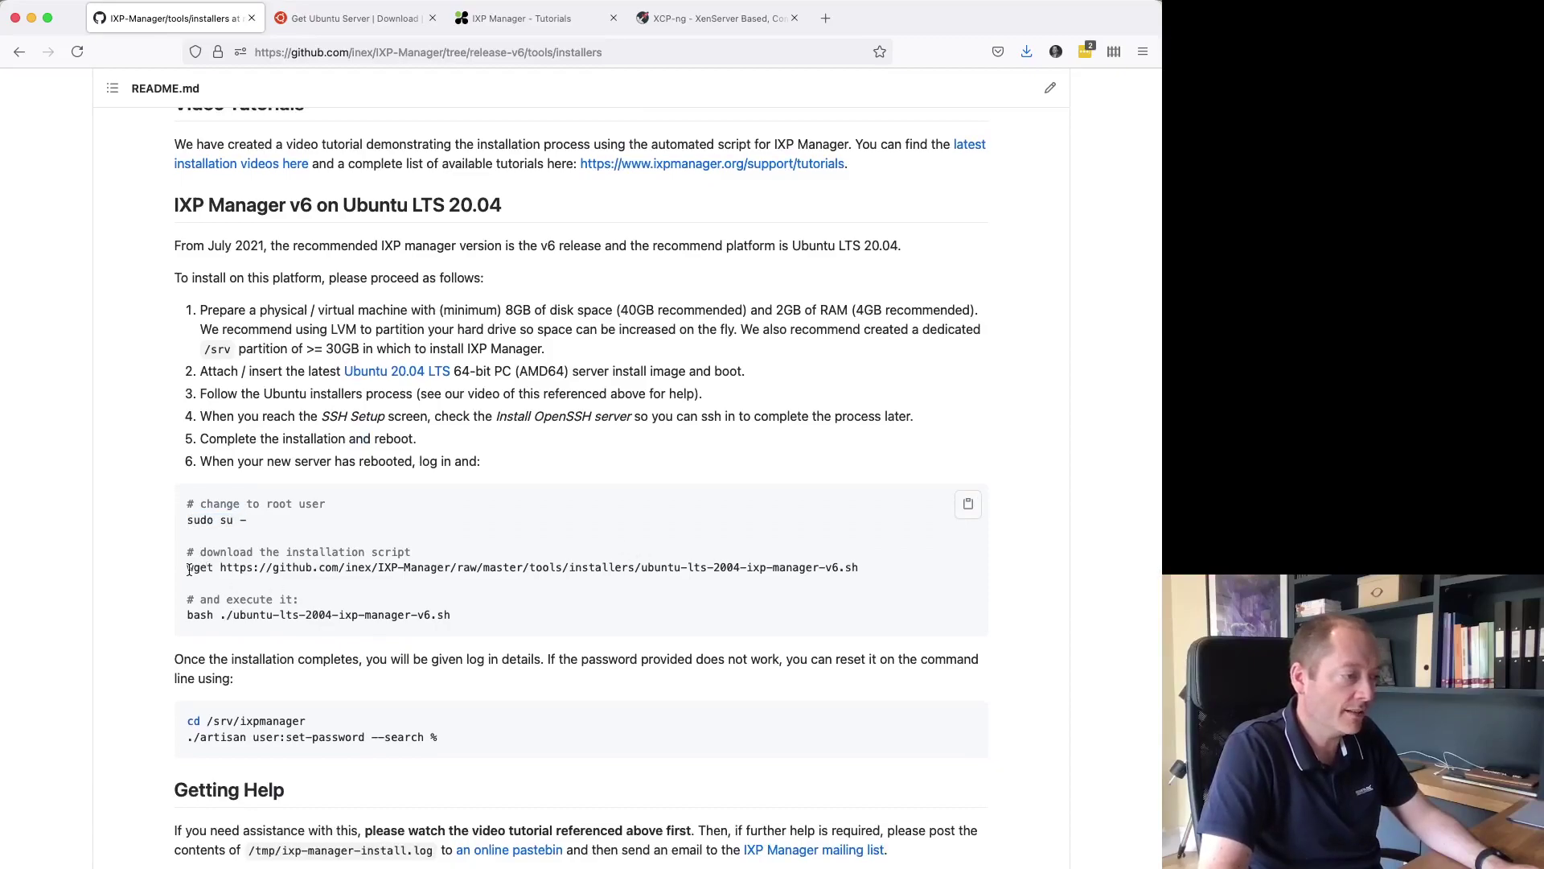
- Begin a wget command at the terminal's root prompt and select the installation script's URL in the README
{"action": "left_click_drag", "start_coordinate": [190, 570], "coordinate": [283, 565]}
{"action": "key", "text": "super+Tab"}
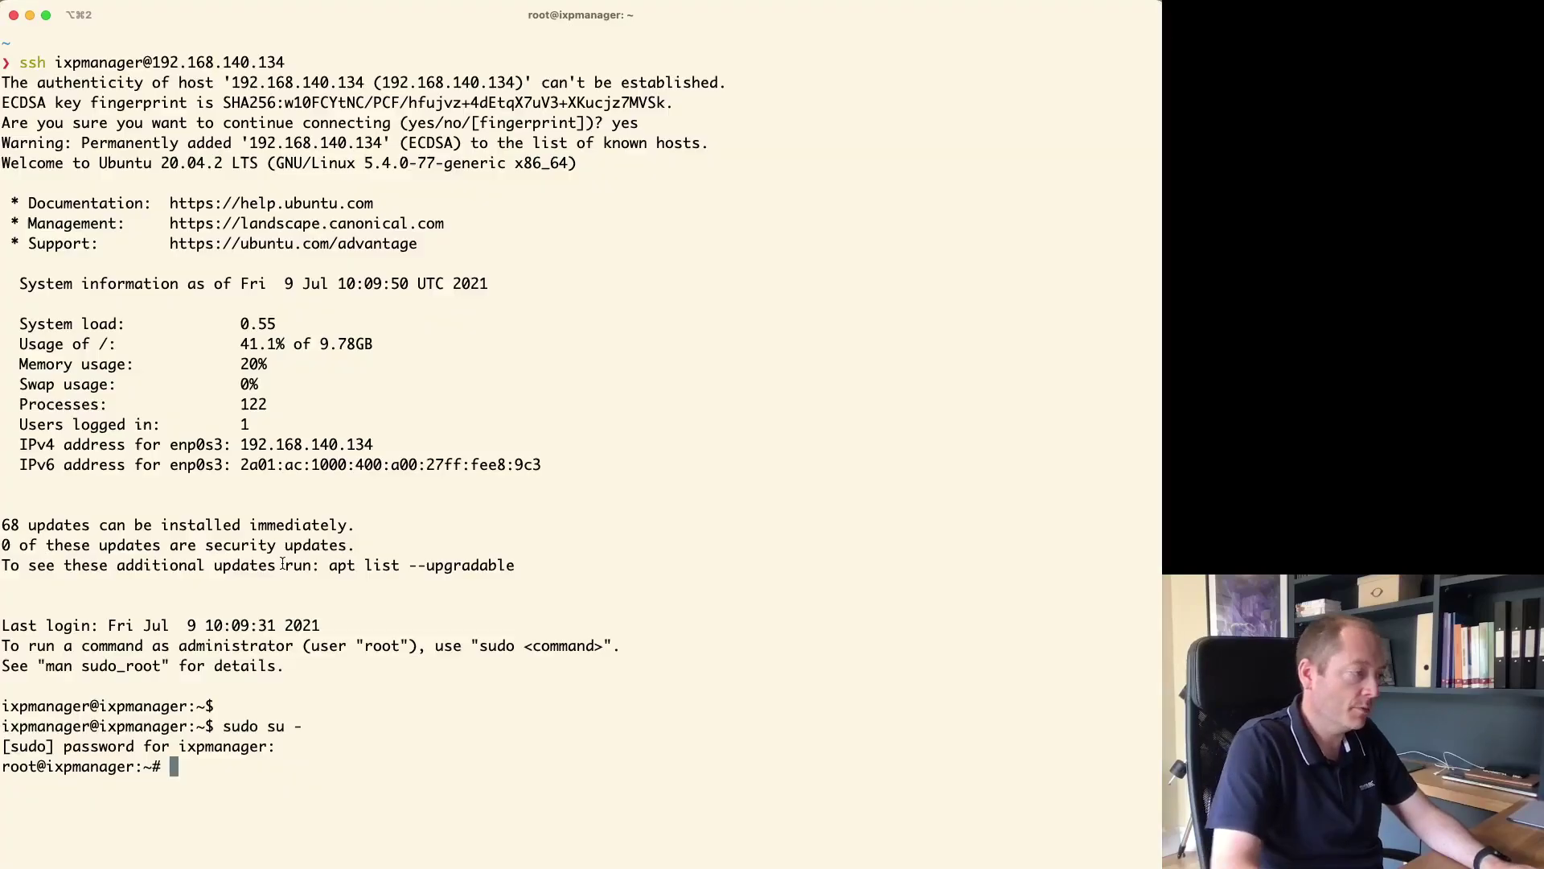
{"action": "type", "text": "wge"}
{"action": "key", "text": "super+Tab"}
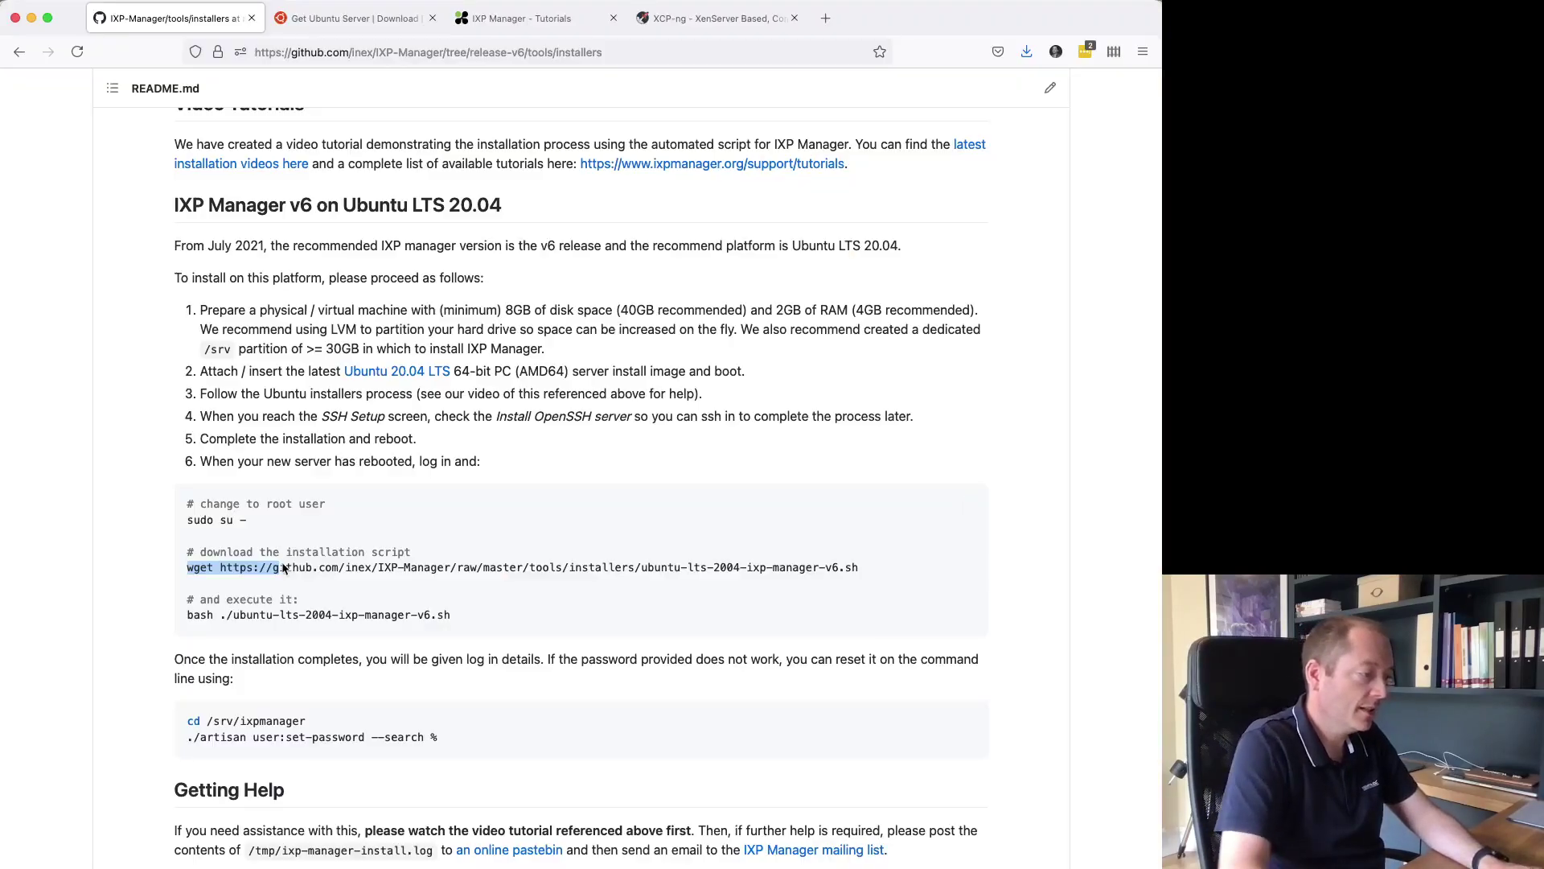
{"action": "left_click", "coordinate": [227, 565]}
{"action": "left_click_drag", "start_coordinate": [220, 565], "coordinate": [850, 565]}
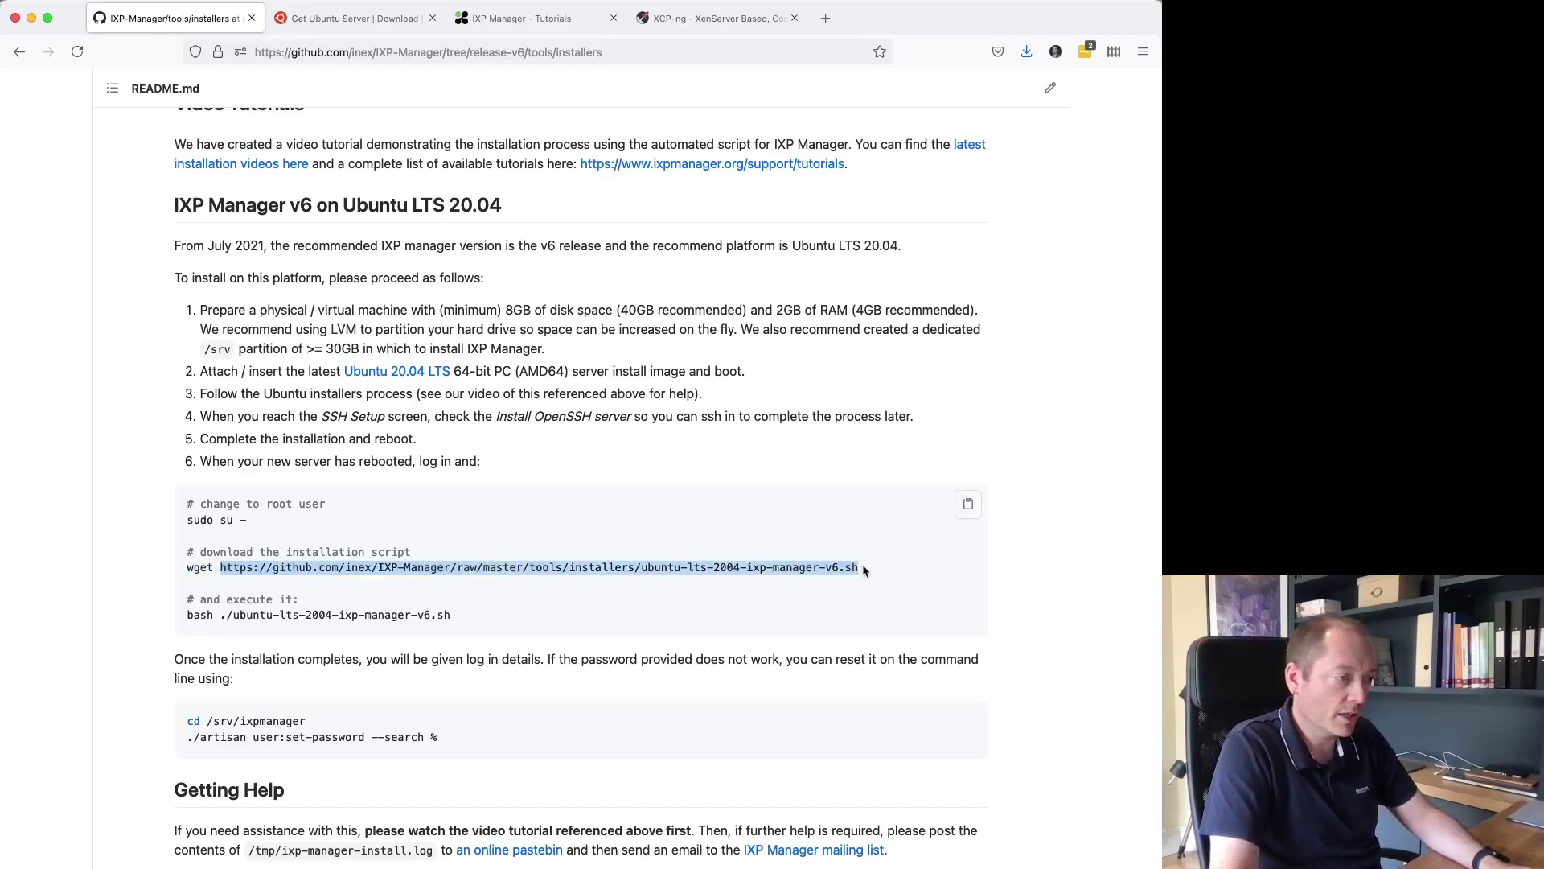
- Copy the link address of Vagrantfile.ubuntu-lts-2004-ixp-manager-v6 from the installers file list and paste it into the terminal's wget command
{"action": "scroll", "coordinate": [502, 567], "scroll_direction": "up", "scroll_amount": 10}
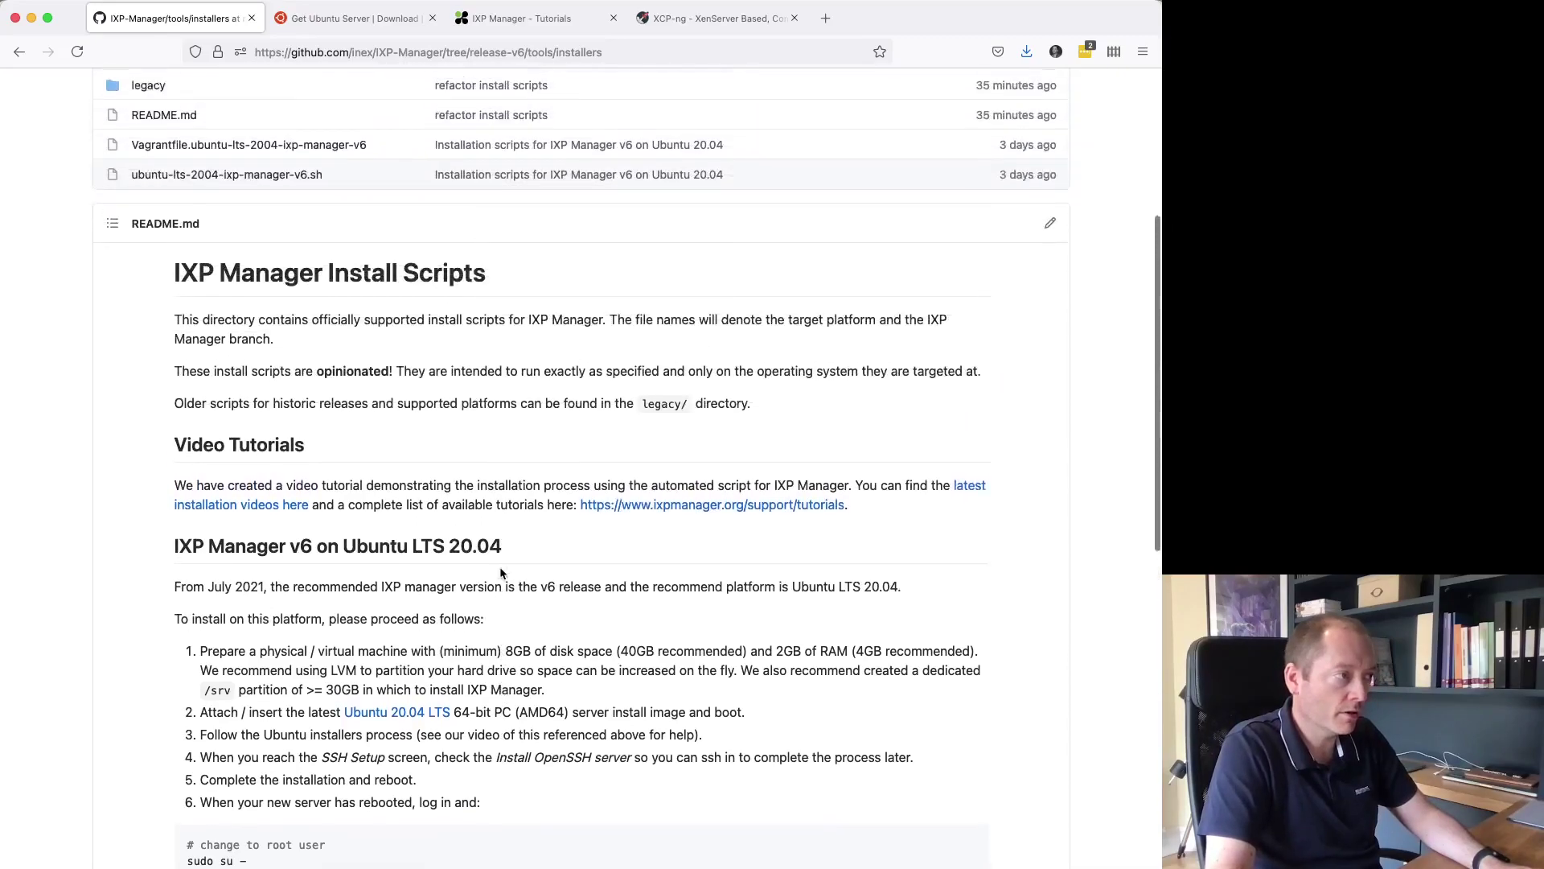
{"action": "right_click", "coordinate": [344, 421]}
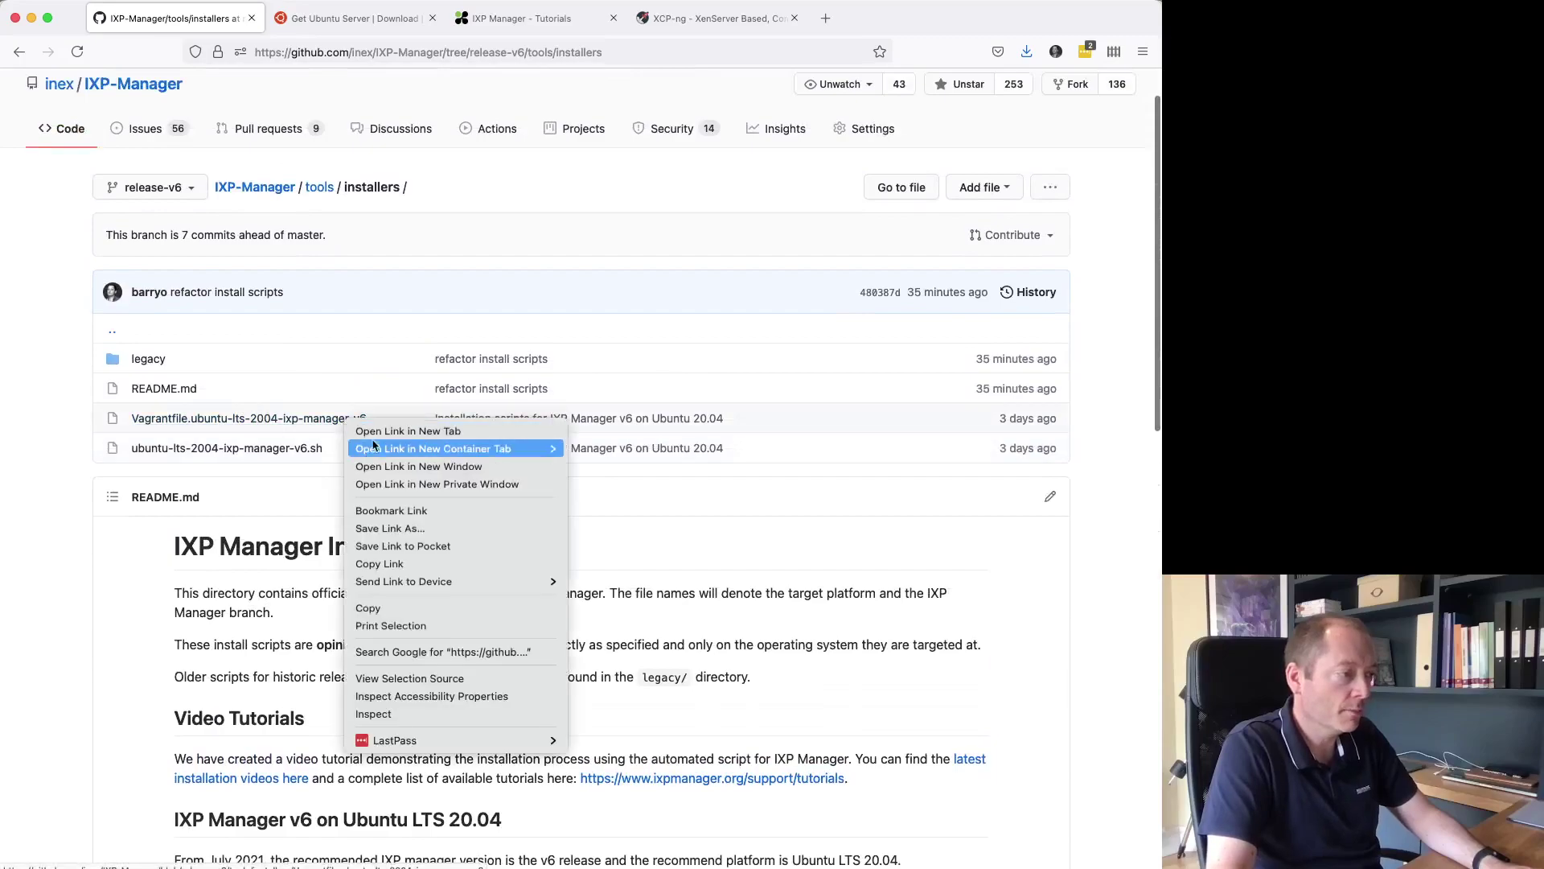
{"action": "left_click", "coordinate": [393, 565]}
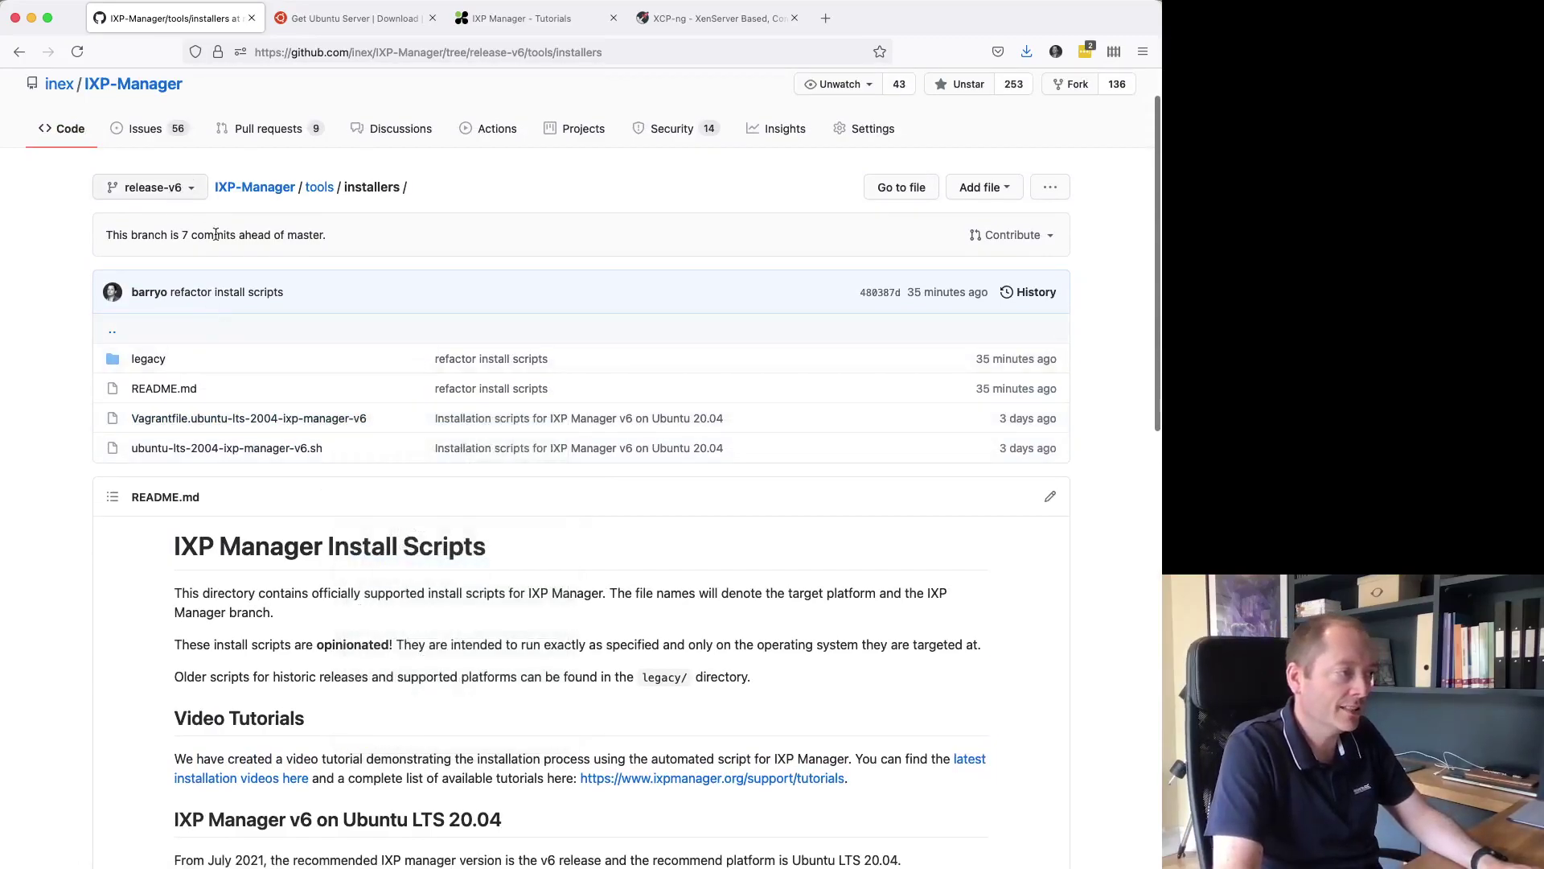
{"action": "key", "text": "super+Tab"}
{"action": "key", "text": "super+v"}
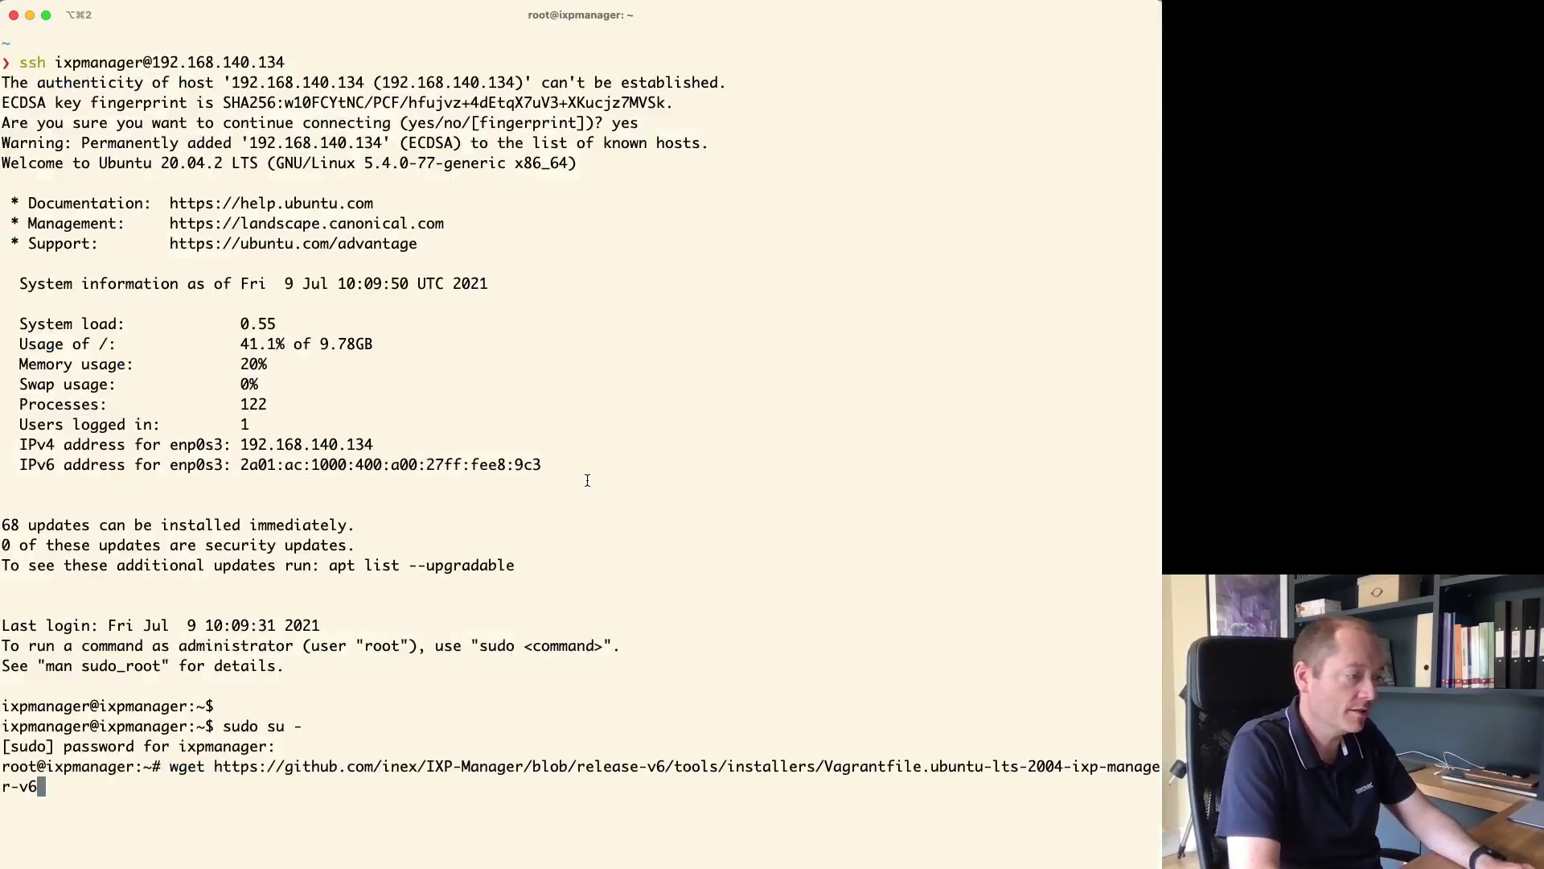
- Switch to the browser, open Vagrantfile.ubuntu-lts-2004-ixp-manager-v6 in the repository's installers folder, and copy its raw file link
{"action": "key", "text": "super+Tab"}
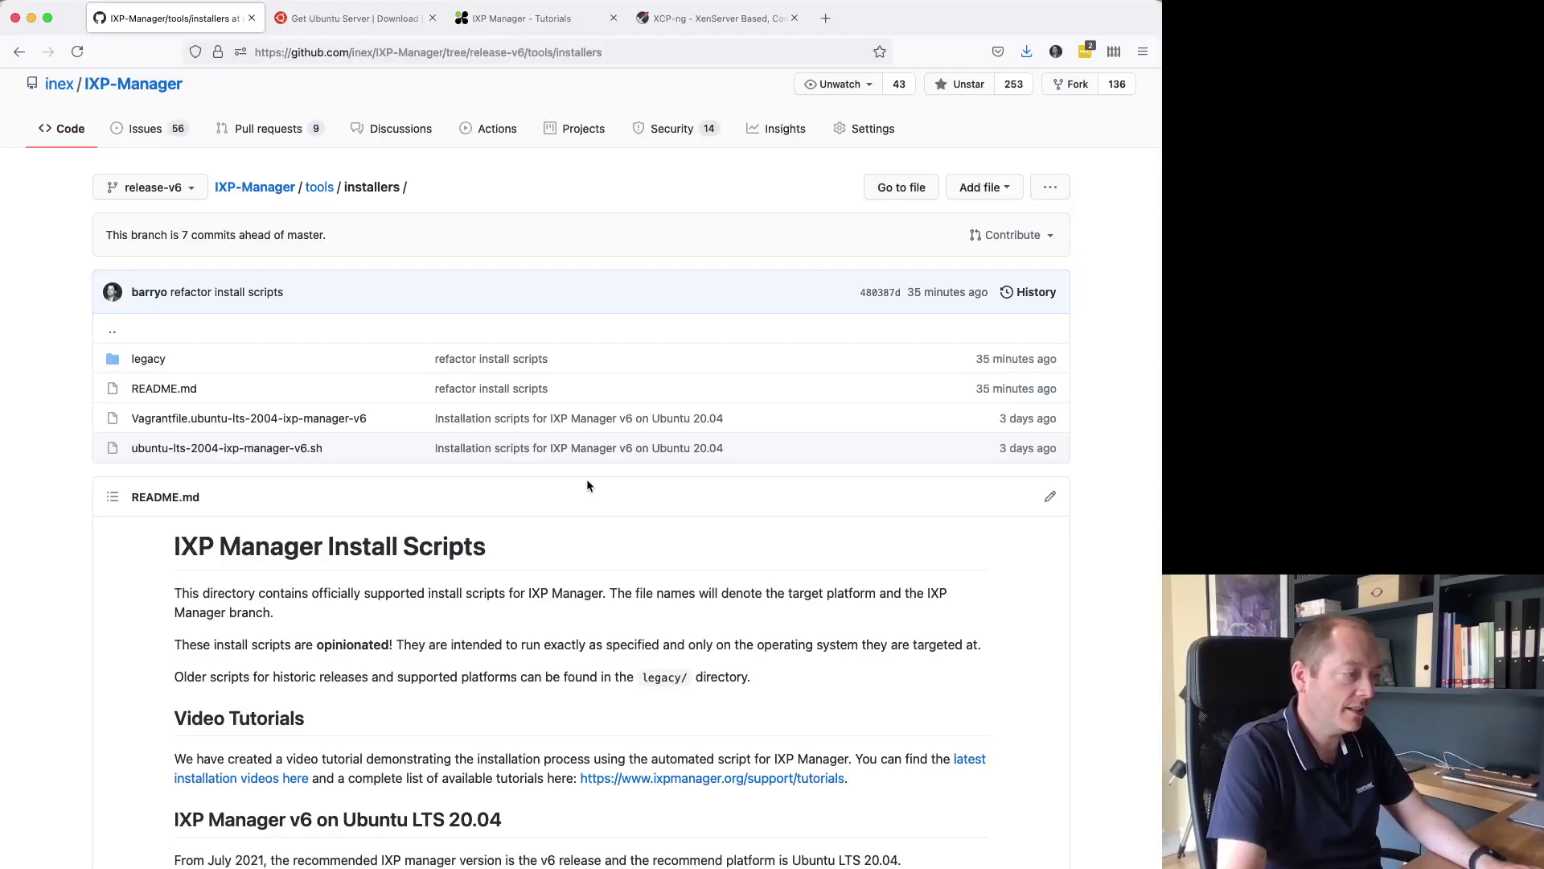
{"action": "scroll", "coordinate": [523, 716], "scroll_direction": "down", "scroll_amount": 3}
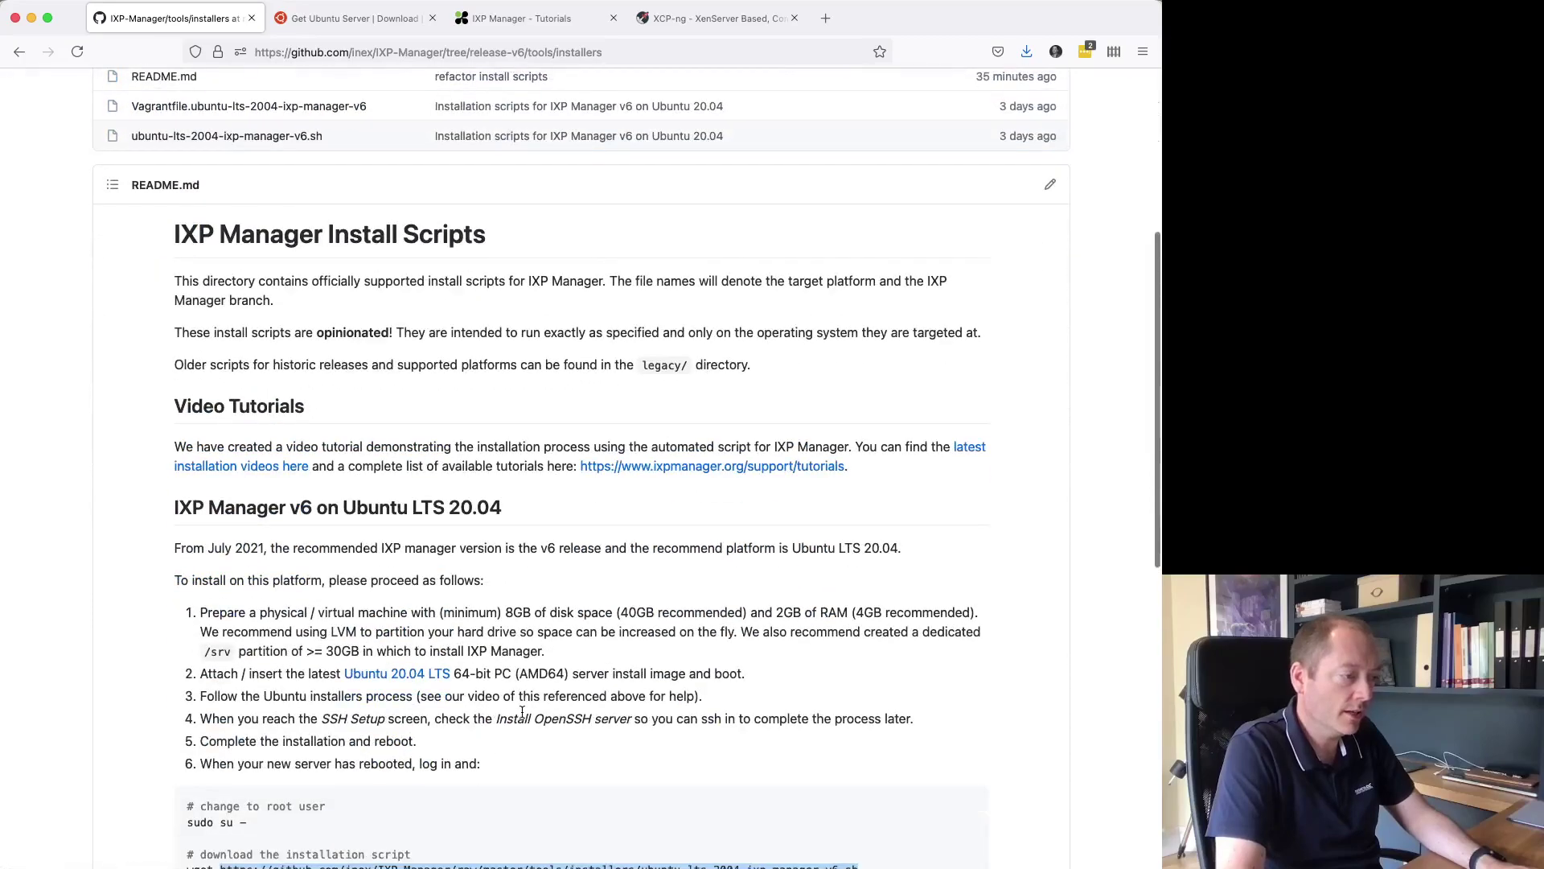
{"action": "scroll", "coordinate": [523, 717], "scroll_direction": "up", "scroll_amount": 1}
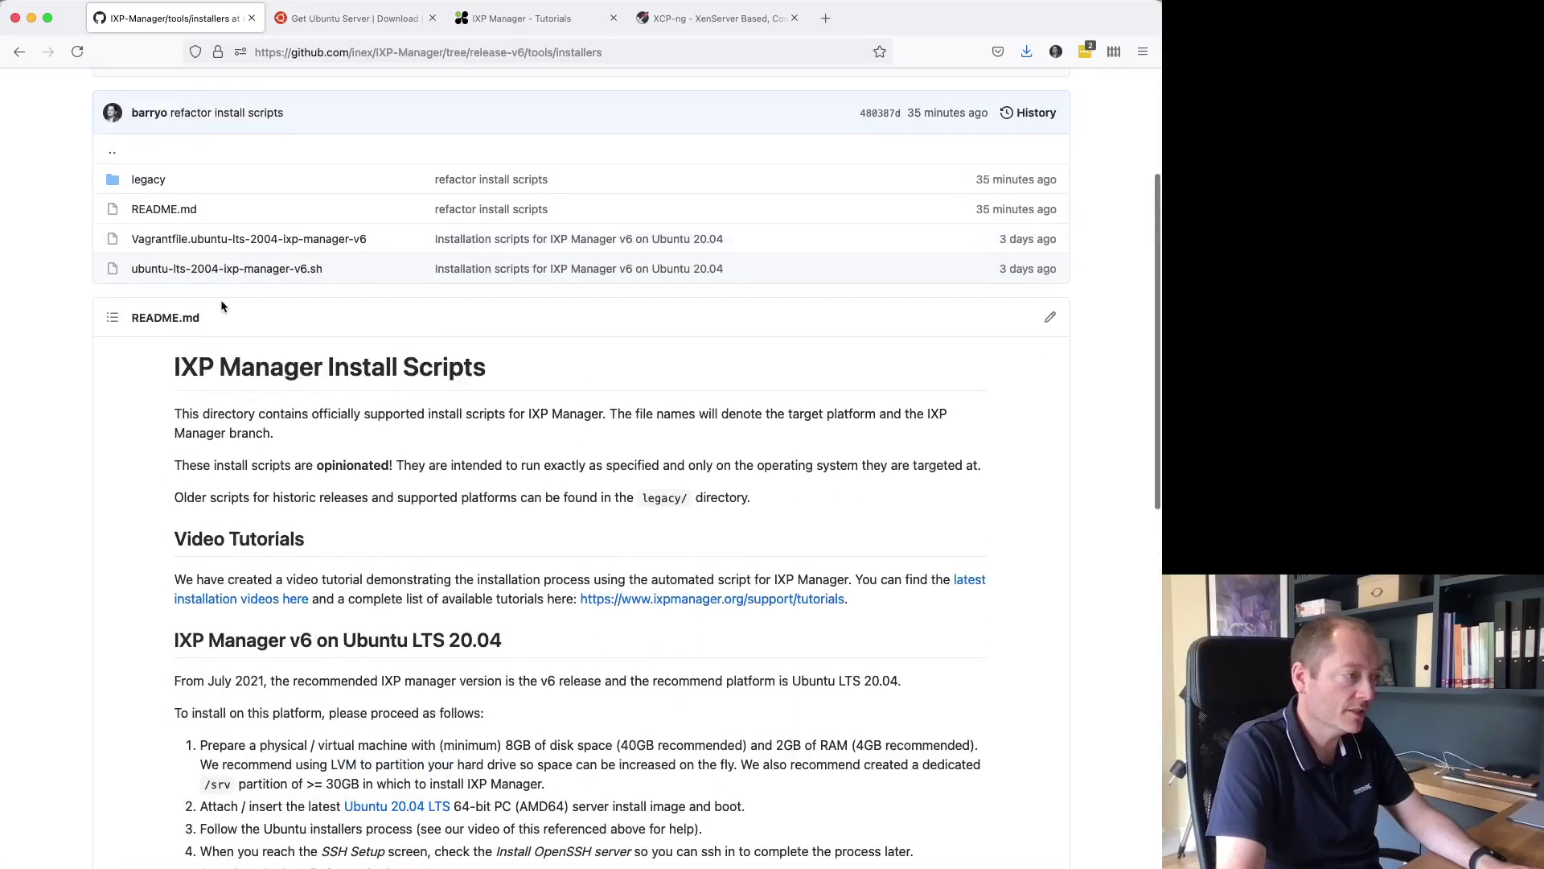
{"action": "left_click", "coordinate": [232, 240]}
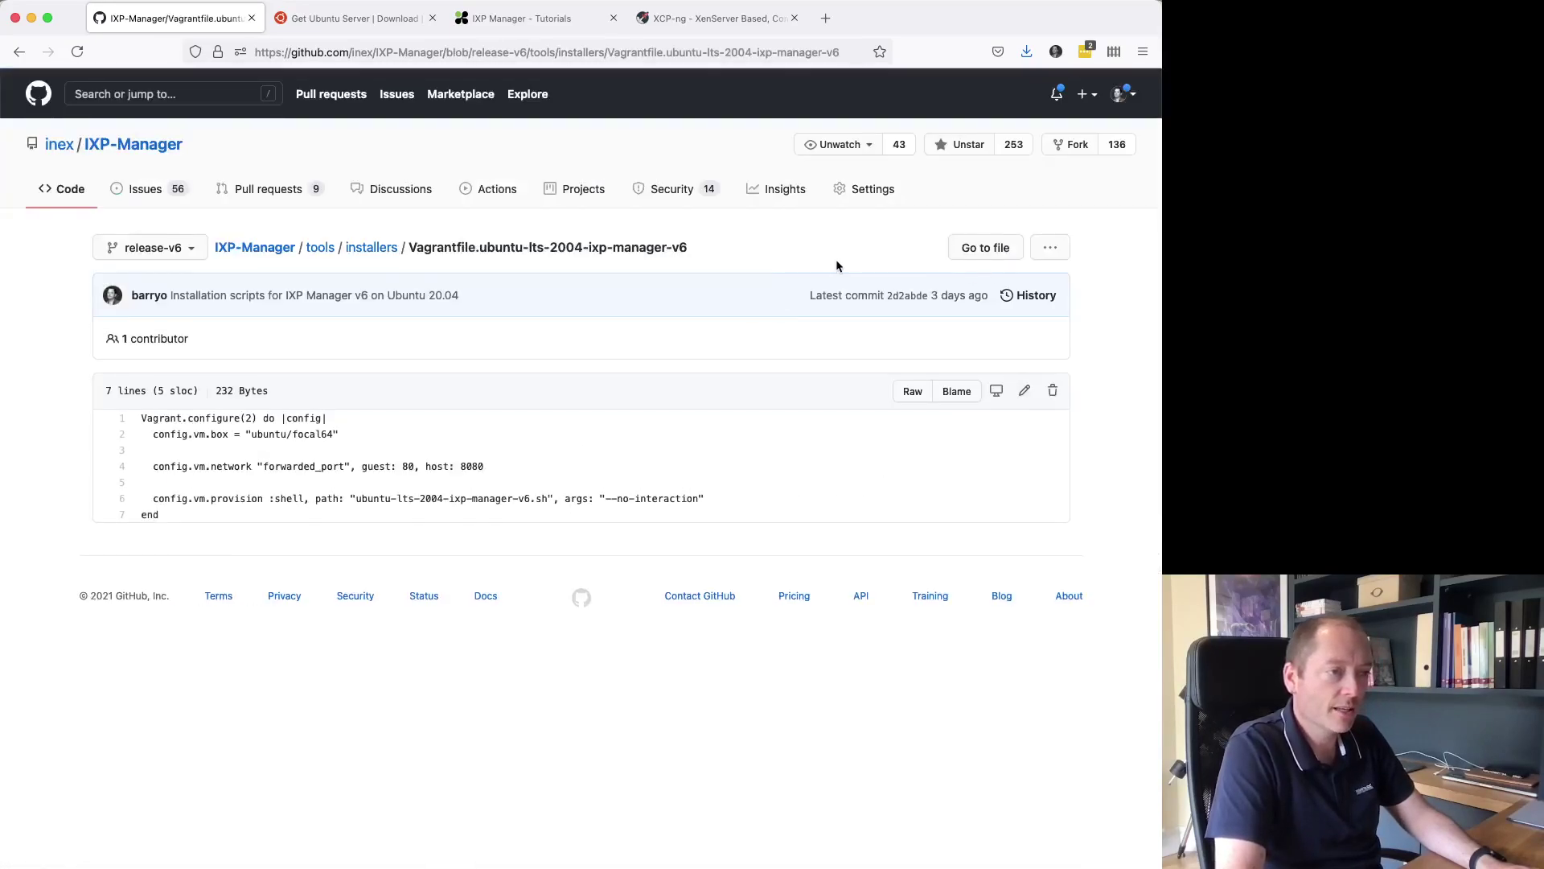
{"action": "right_click", "coordinate": [907, 391]}
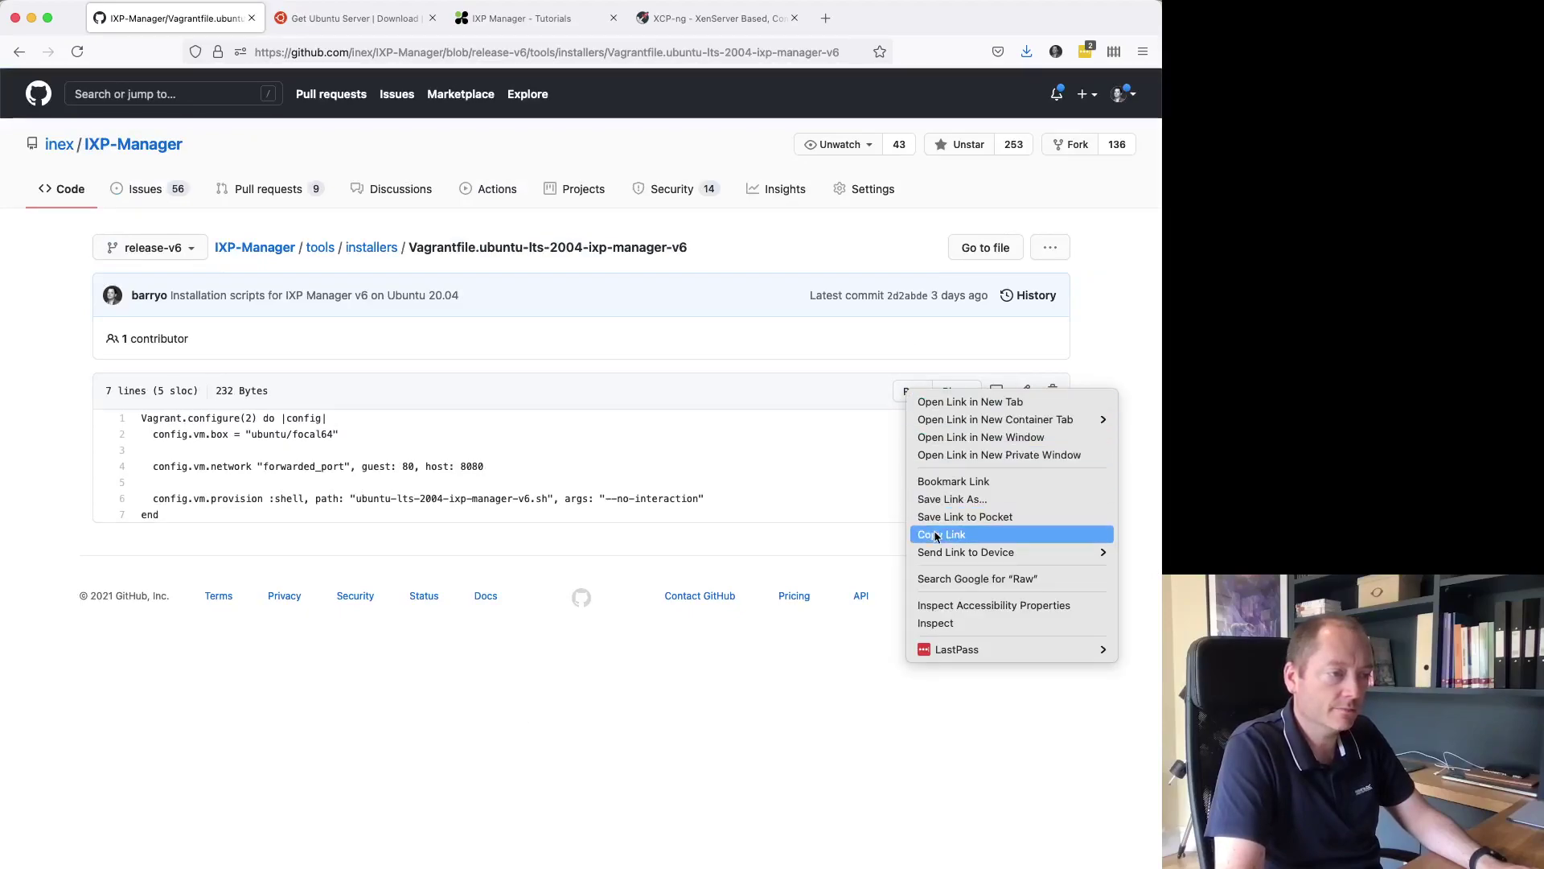
{"action": "left_click", "coordinate": [937, 536]}
- Abandon the pending wget command in the terminal and download Vagrantfile.ubuntu-lts-2004-ixp-manager-v6 with wget from the copied raw link
{"action": "key", "text": "super+Tab"}
{"action": "key", "text": "ctrl+c"}
{"action": "type", "text": "wget"}
{"action": "key", "text": "super+v"}
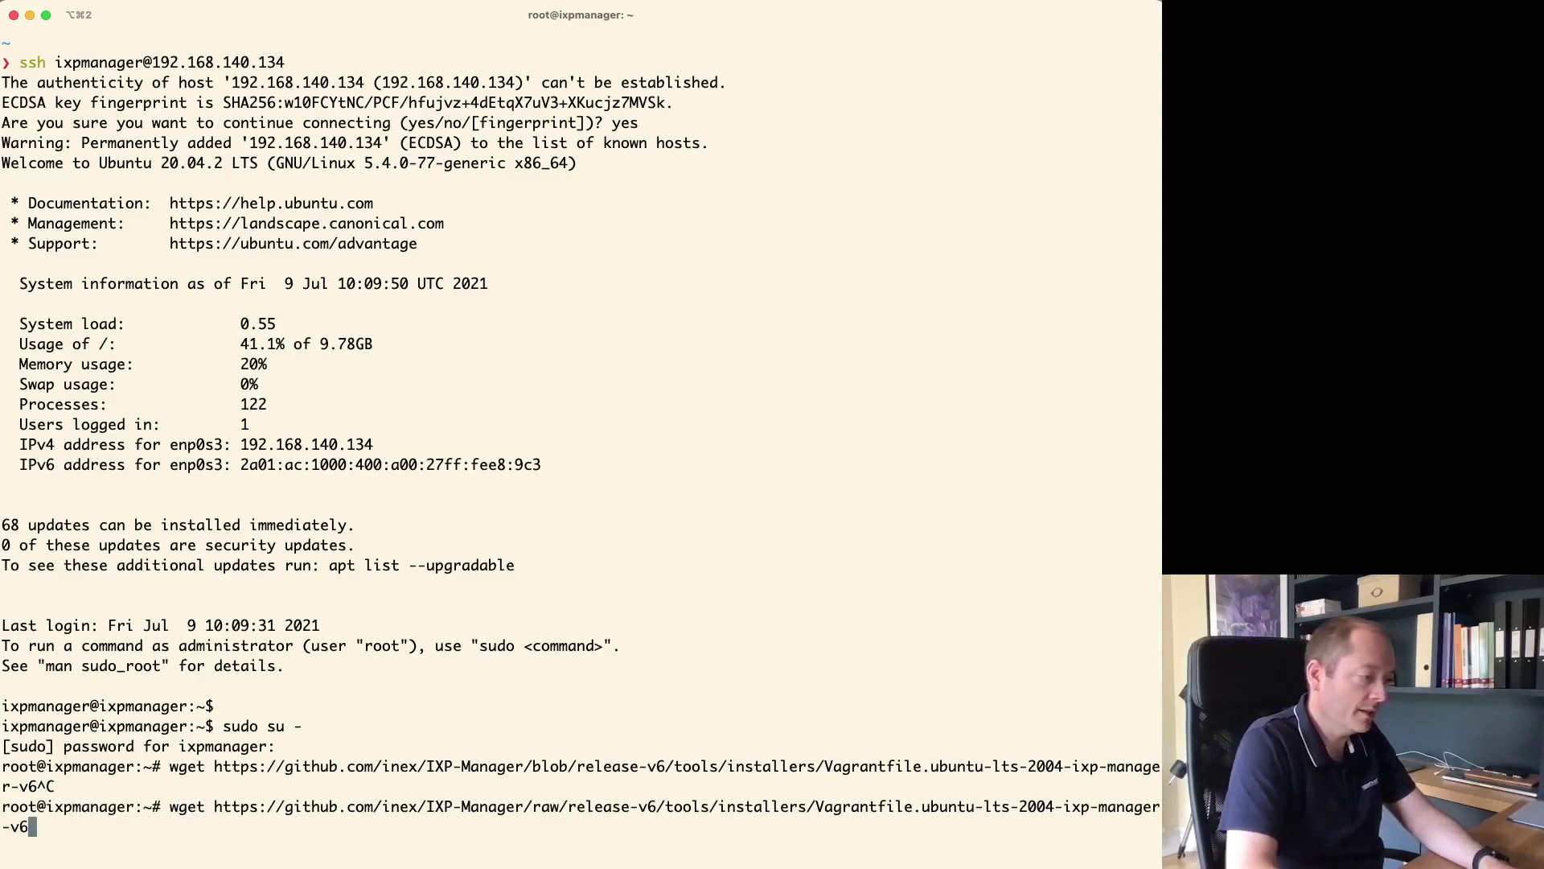
{"action": "key", "text": "Return"}
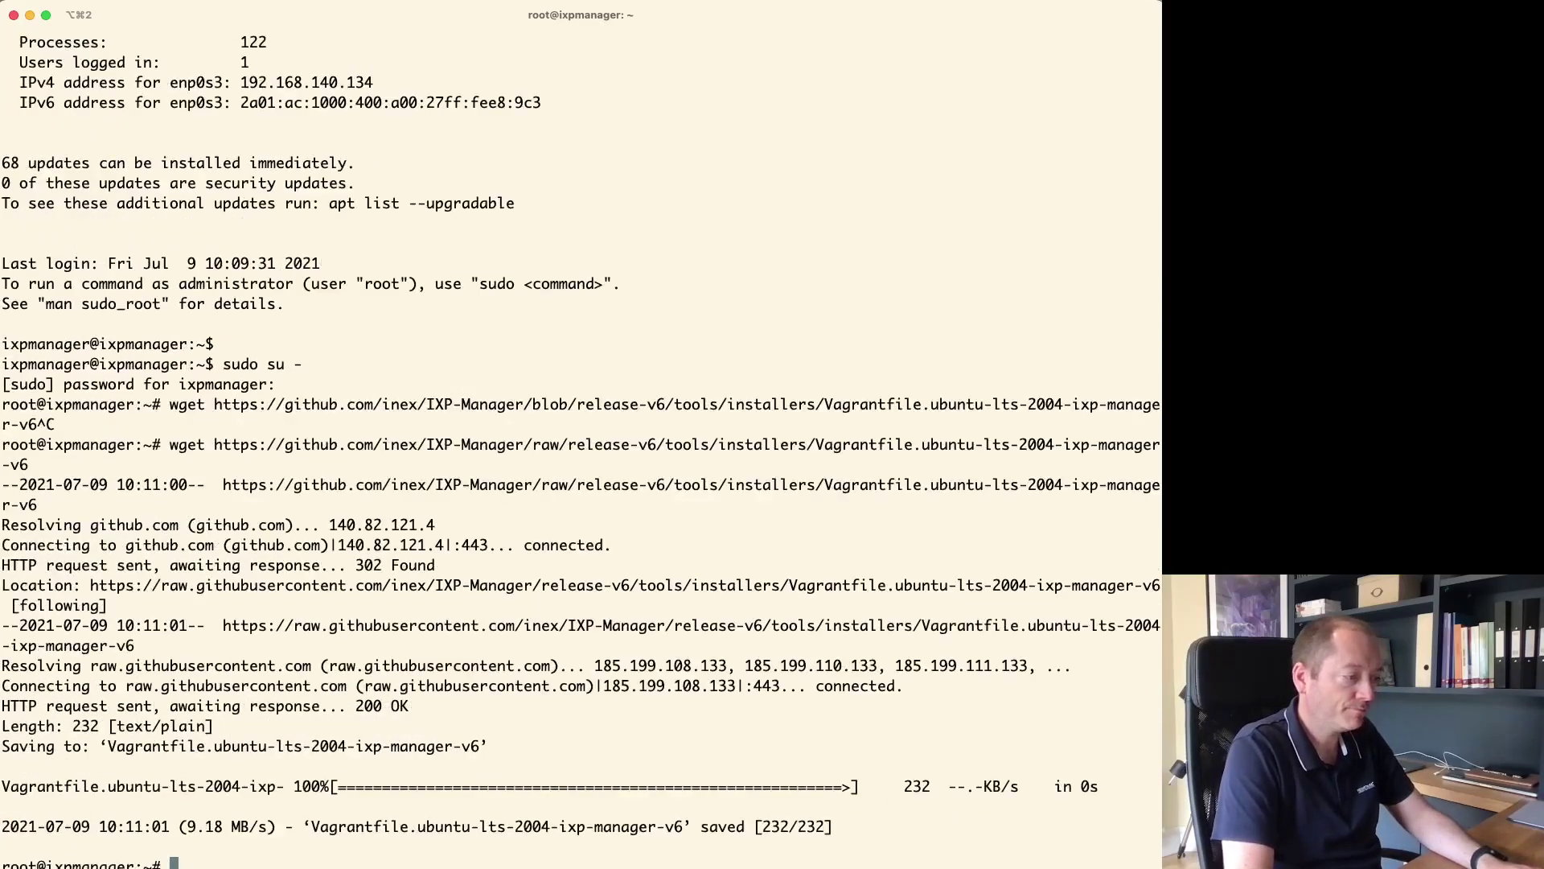
- List the root user's home directory and delete the downloaded Vagrantfile.ubuntu-lts-2004-ixp-manager-v6
{"action": "type", "text": "ls"}
{"action": "key", "text": "Return"}
{"action": "type", "text": "joe"}
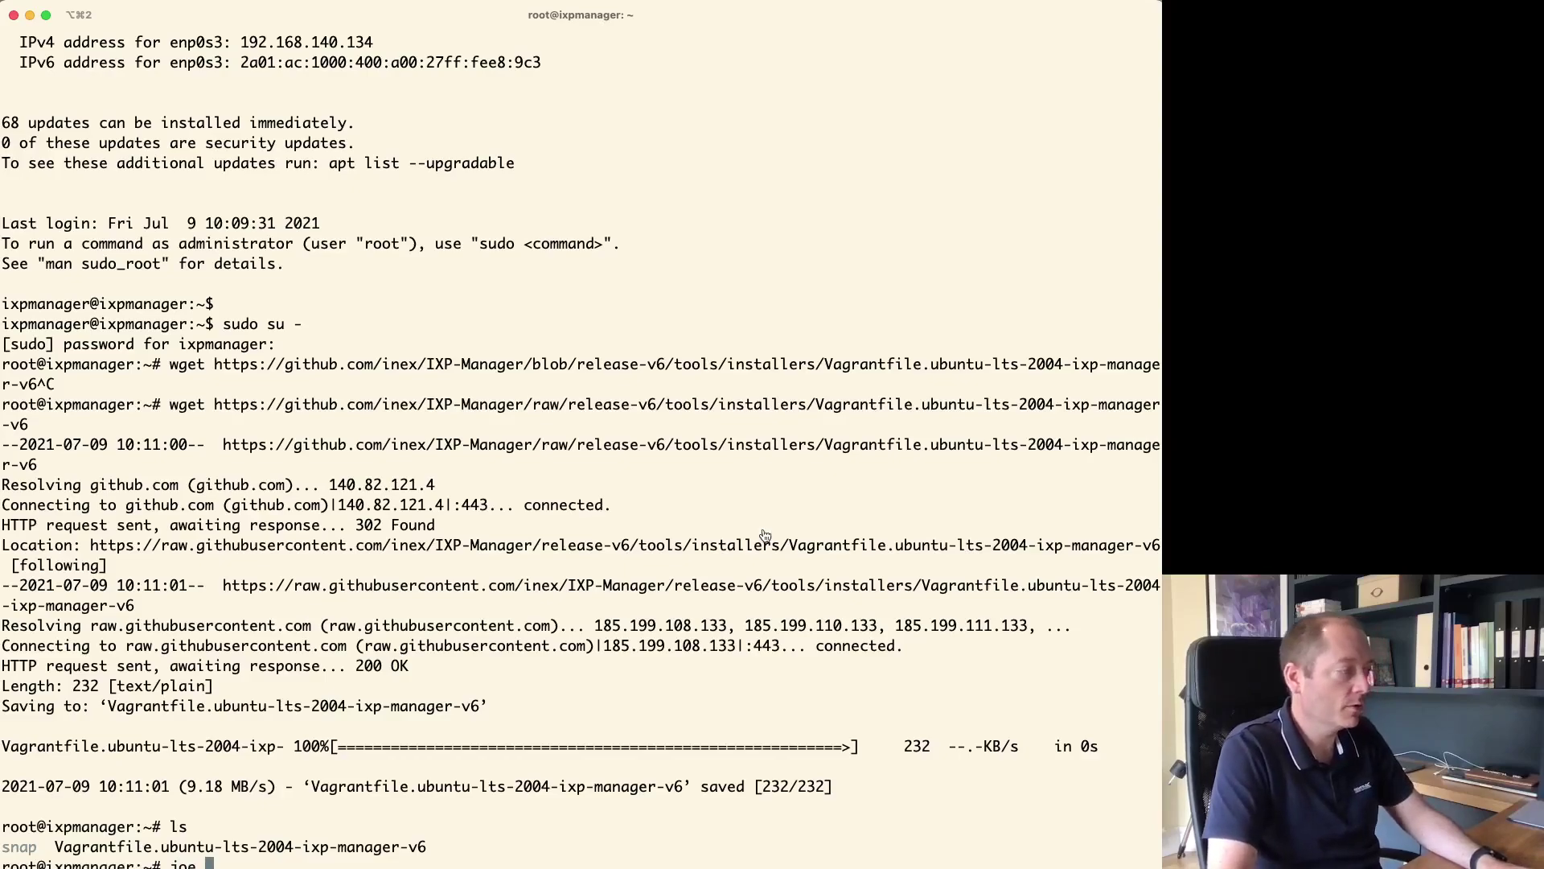
{"action": "key", "text": "ctrl+c"}
{"action": "type", "text": "rm "}
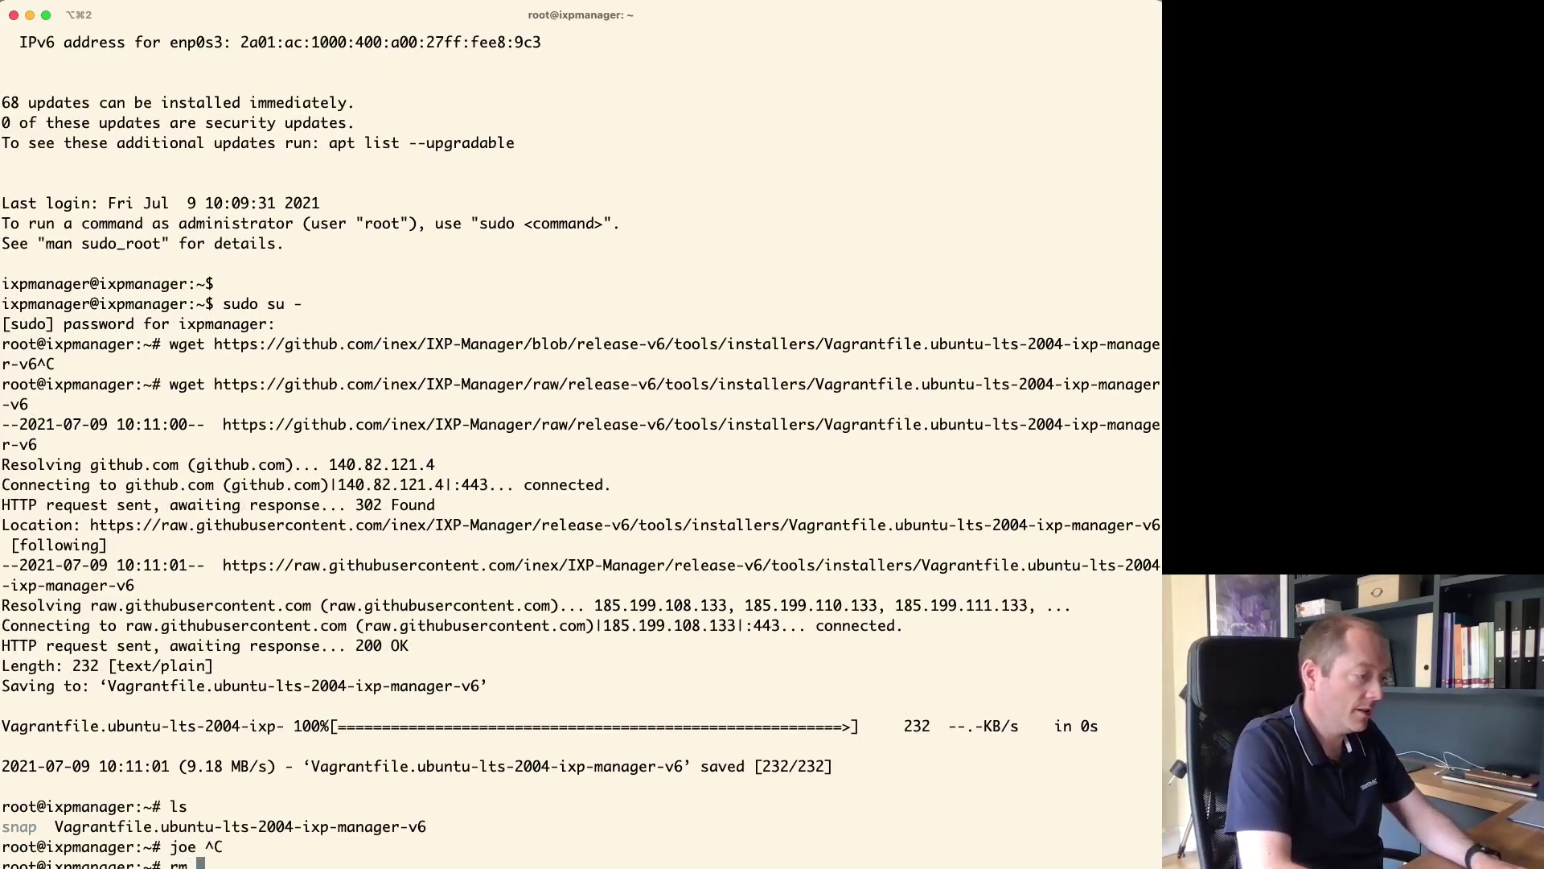
{"action": "type", "text": "V"}
{"action": "key", "text": "Tab"}
{"action": "key", "text": "Return"}
- Switch to the browser, open ubuntu-lts-2004-ixp-manager-v6.sh from the installers folder, and copy its raw file link
{"action": "key", "text": "super+Tab"}
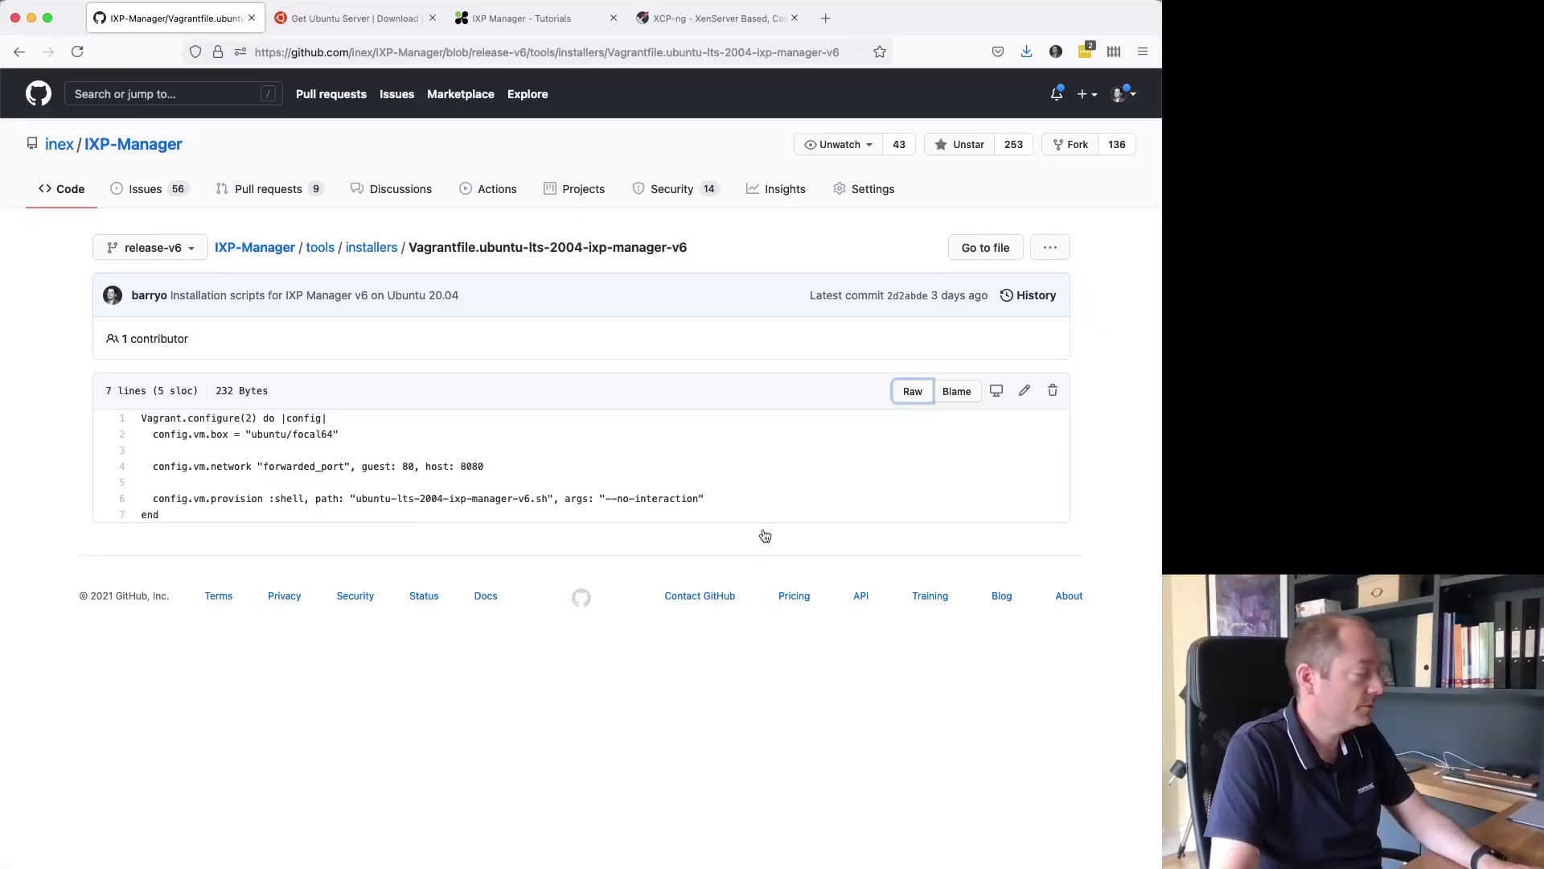
{"action": "key", "text": "super+Left"}
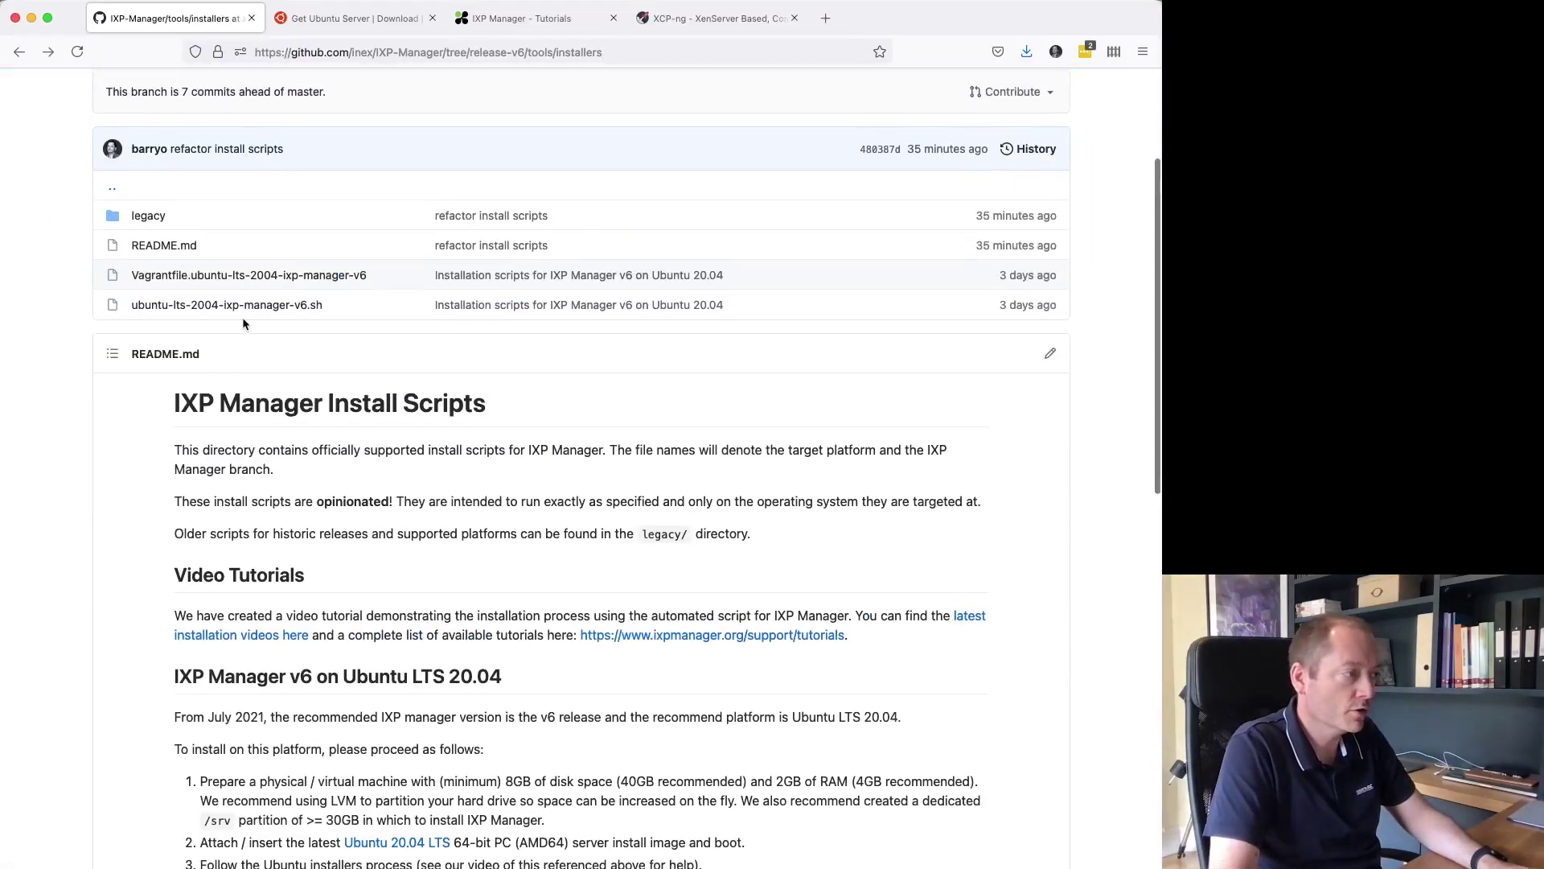
{"action": "left_click", "coordinate": [226, 305]}
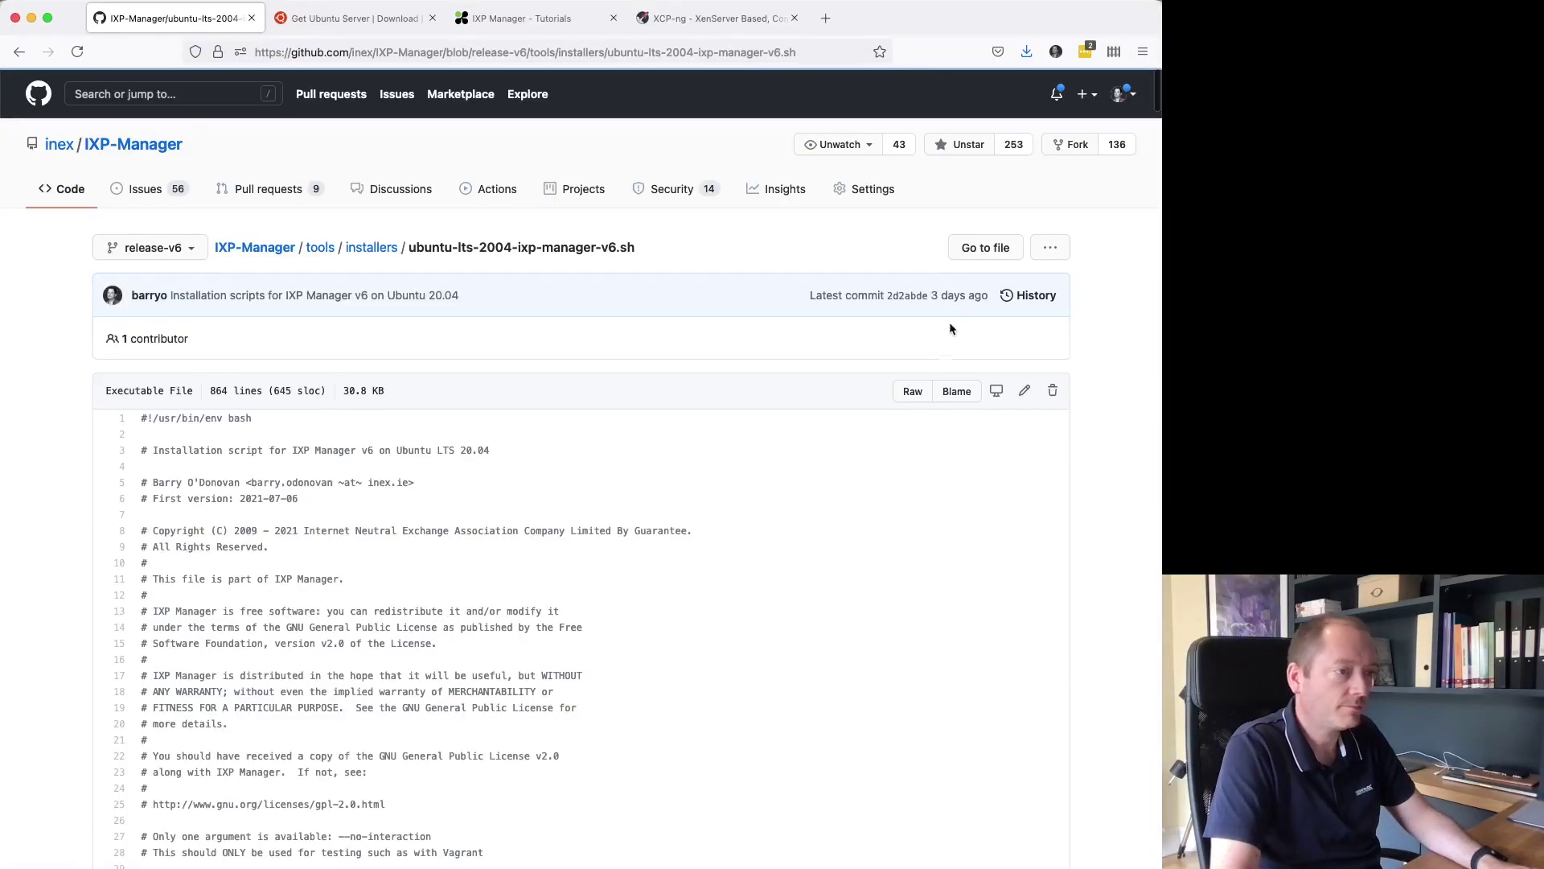
{"action": "right_click", "coordinate": [900, 392]}
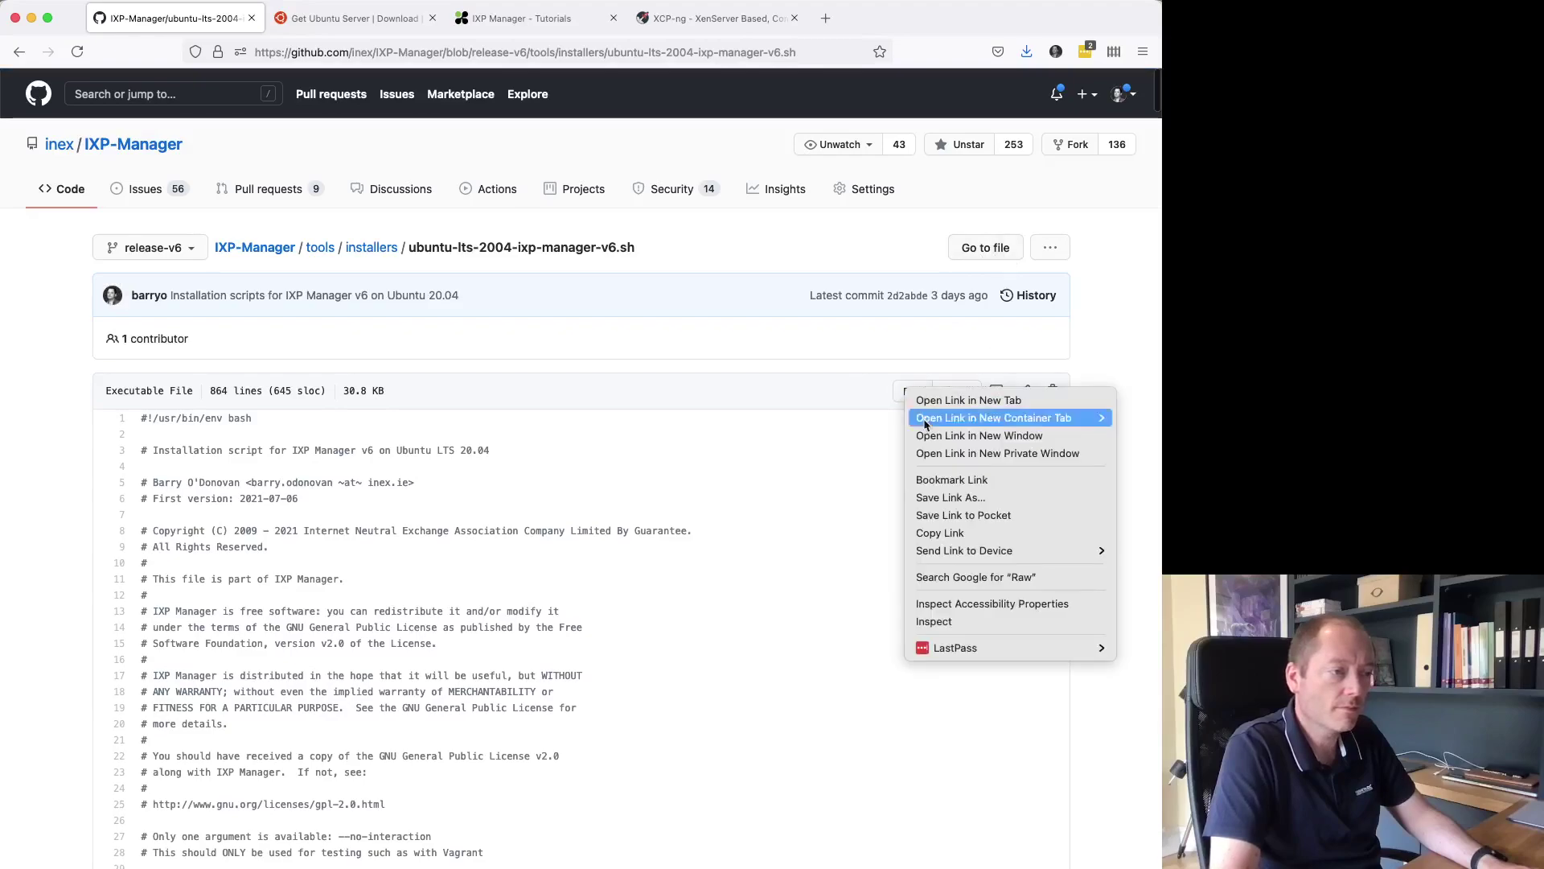
{"action": "left_click", "coordinate": [983, 534]}
- Download ubuntu-lts-2004-ixp-manager-v6.sh in the terminal with wget from the copied raw link, and list the directory
{"action": "key", "text": "super+Tab"}
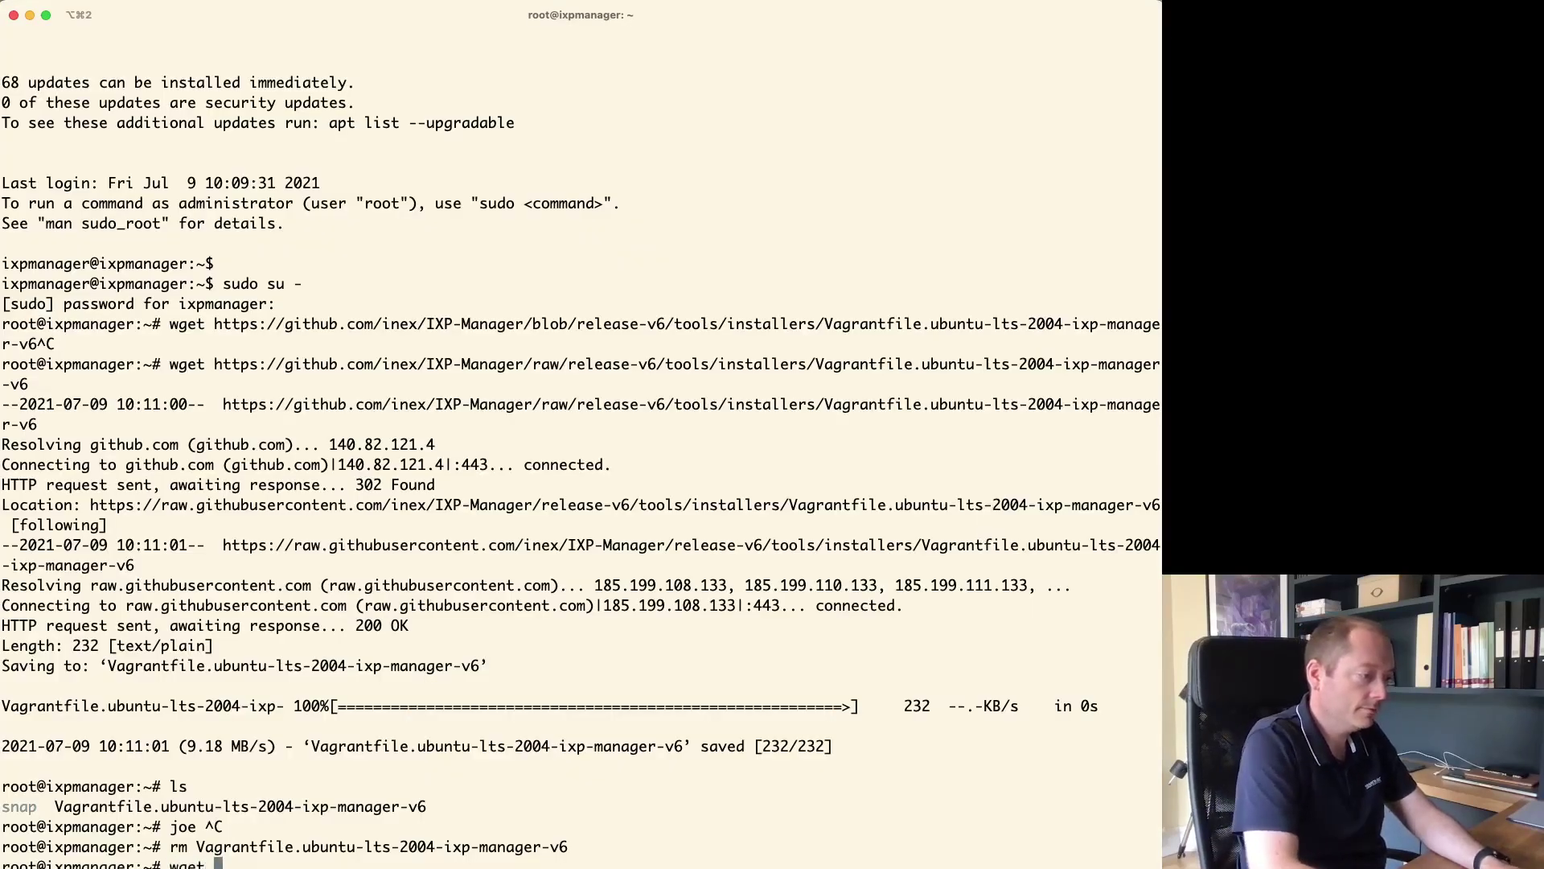
{"action": "type", "text": "wget"}
{"action": "key", "text": "super+v"}
{"action": "key", "text": "Return"}
{"action": "type", "text": "ls"}
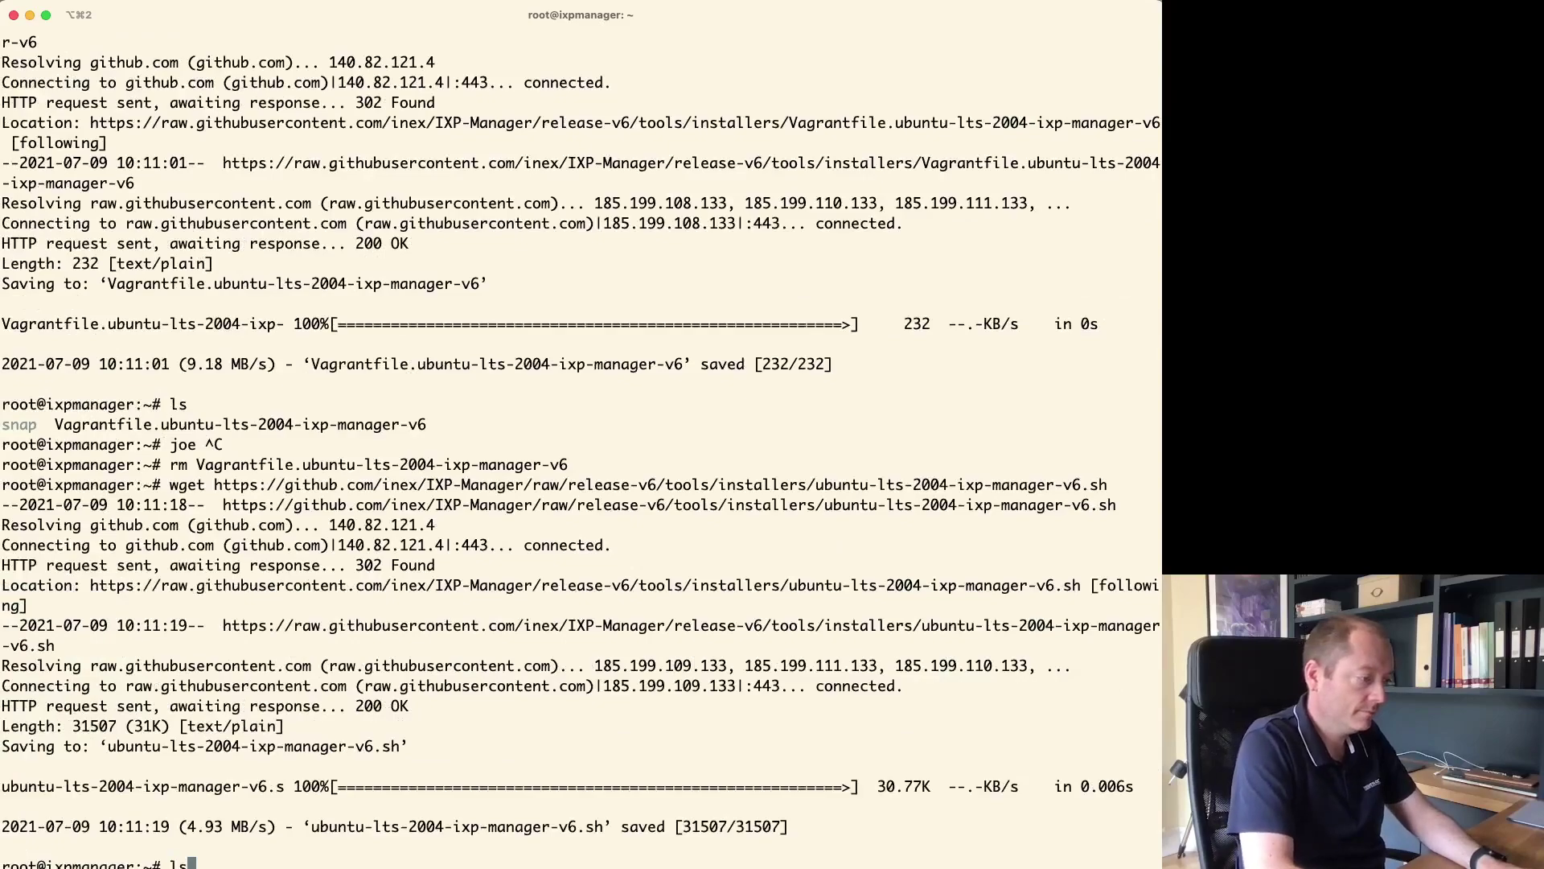
{"action": "key", "text": "Return"}
- Try to open ubuntu-lts-2004-ixp-manager-v6.sh with joe, and install the joe editor with apt install joe
{"action": "type", "text": "joe ubuntu-lts-2004-ixp-manager-v6.sh"}
{"action": "key", "text": "Return"}
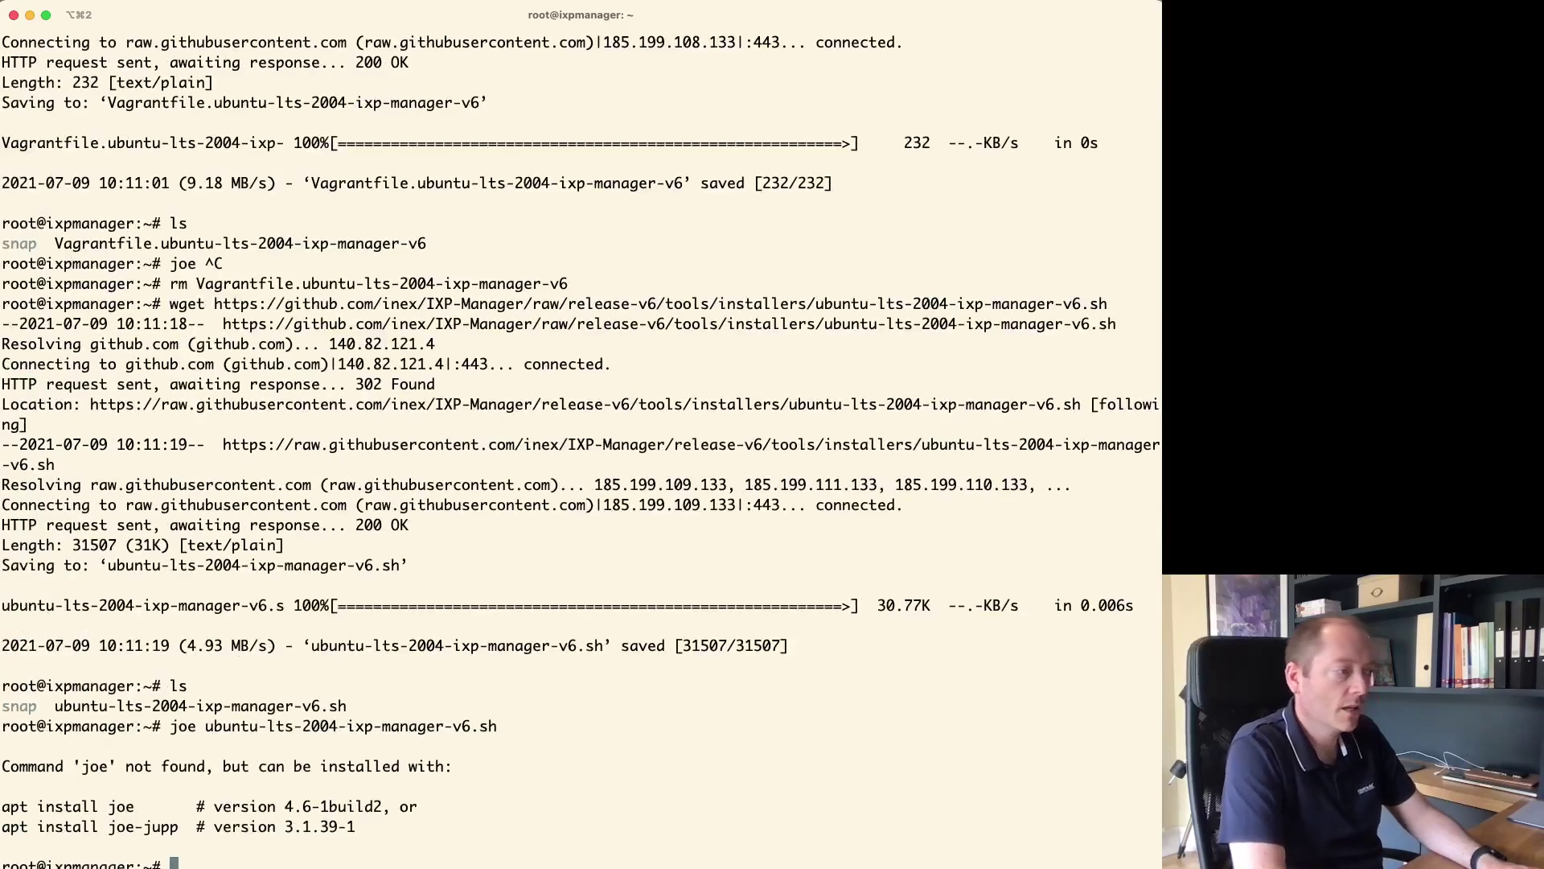
{"action": "type", "text": "apt install joe"}
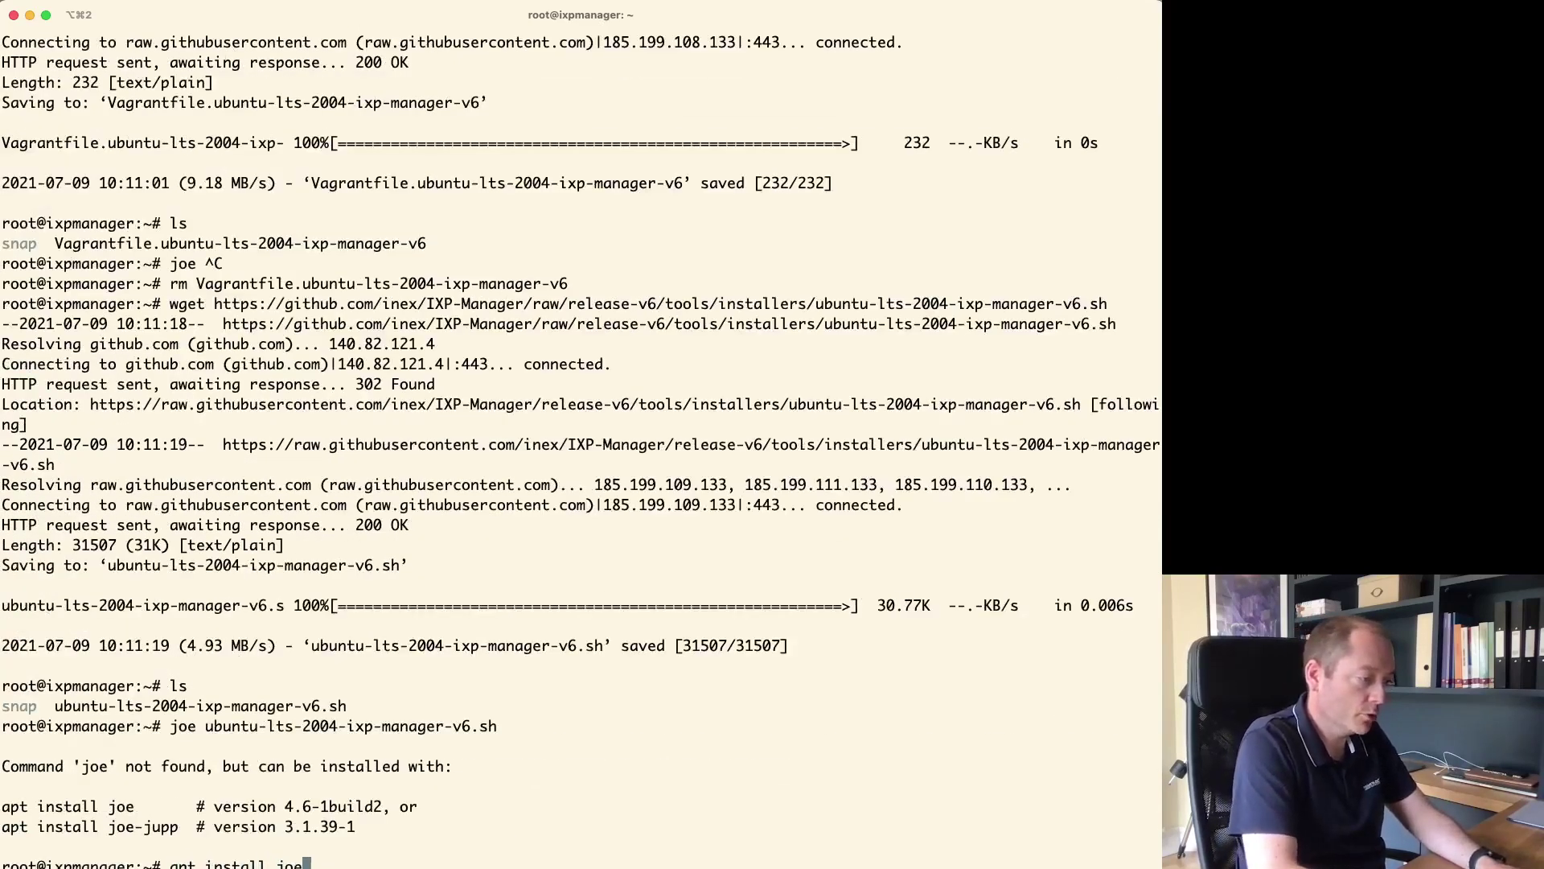
{"action": "key", "text": "Return"}
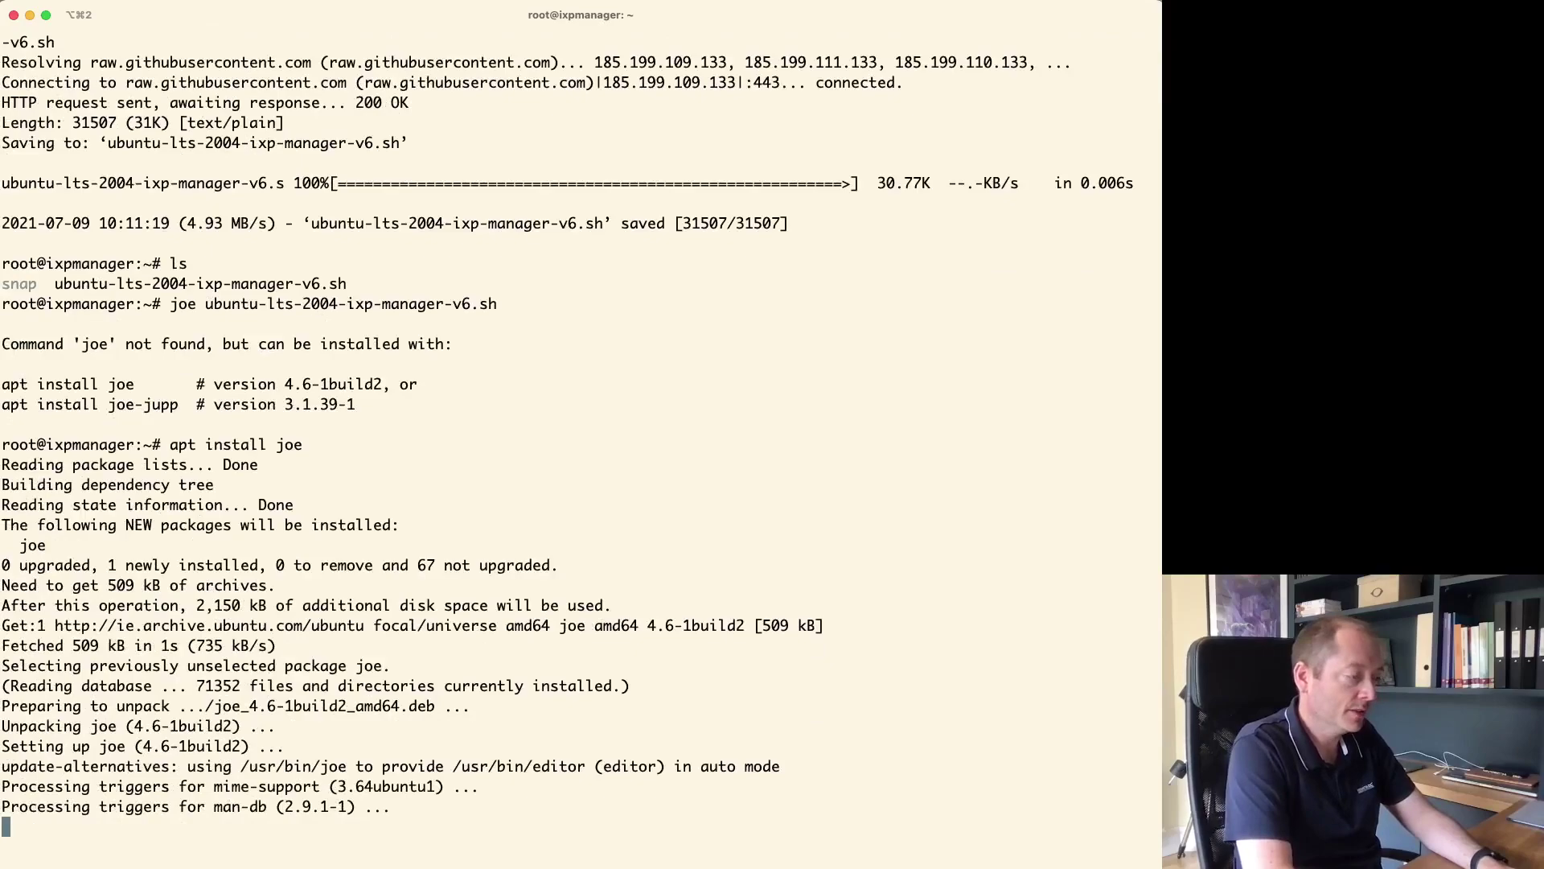
{"action": "type", "text": "joe ub"}
{"action": "key", "text": "Tab"}
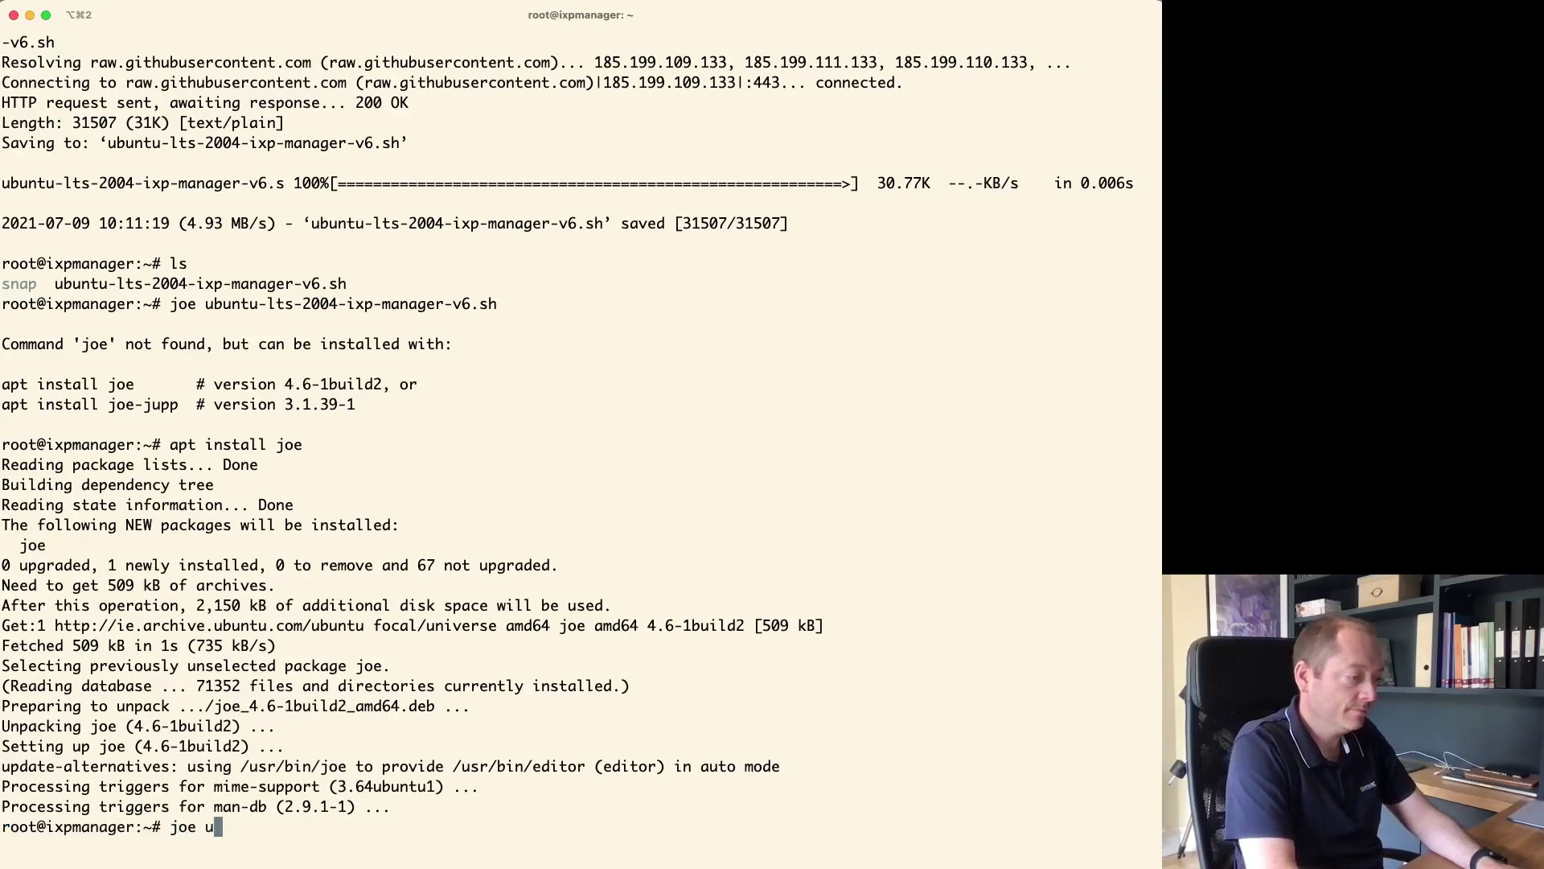
{"action": "key", "text": "ctrl+c"}
- Open /etc/joe/joerc in joe, find the -nobackups option, enable it by moving it to the first column, and save the file
{"action": "type", "text": "joe /"}
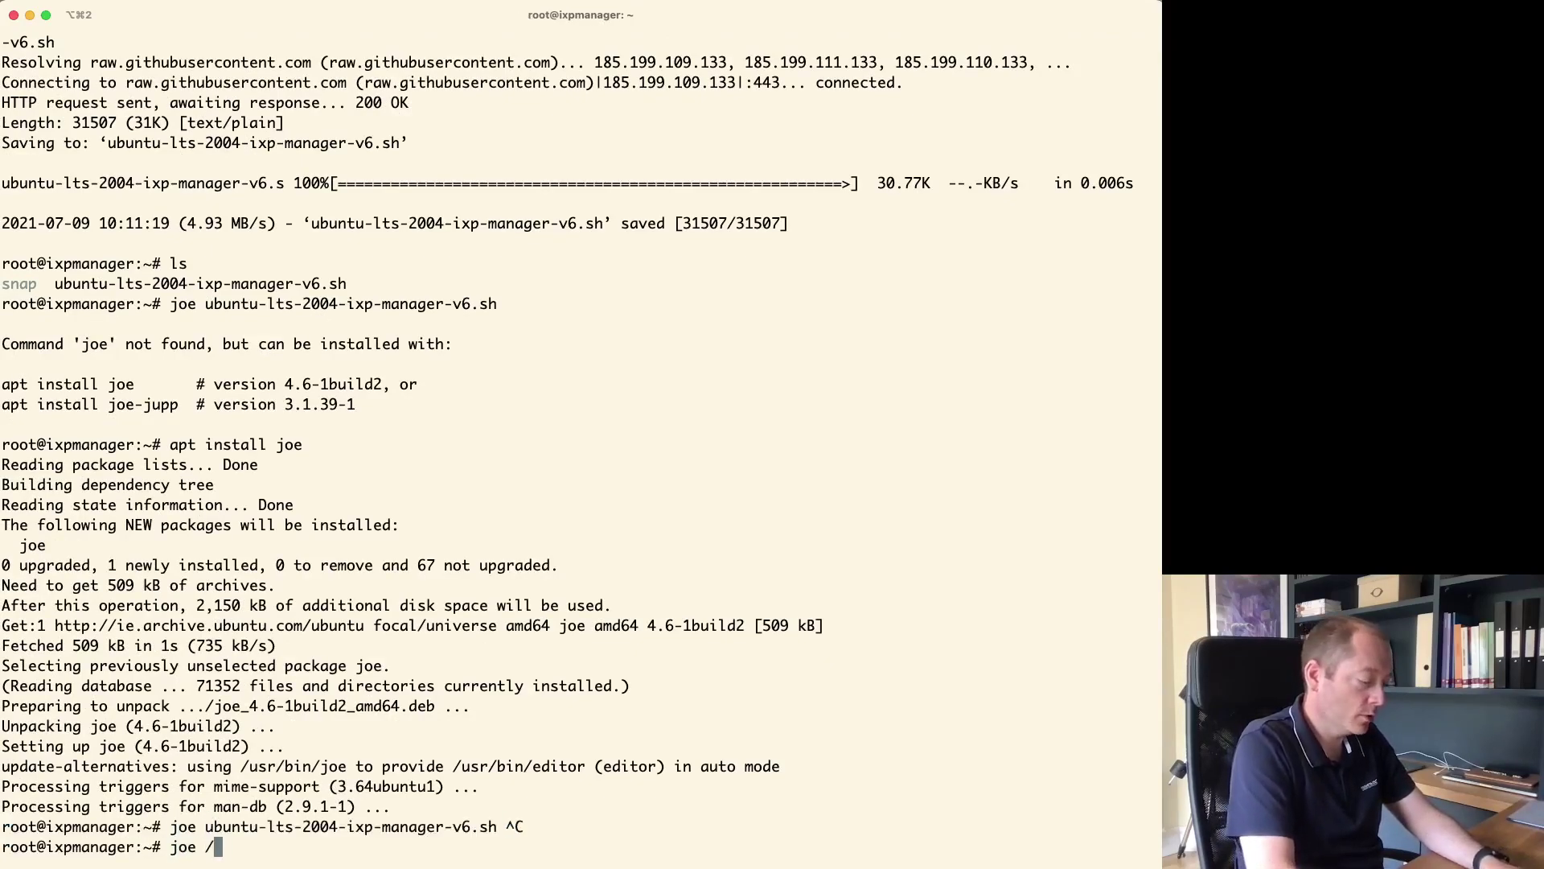
{"action": "type", "text": "etc/joe/joerc"}
{"action": "key", "text": "Return"}
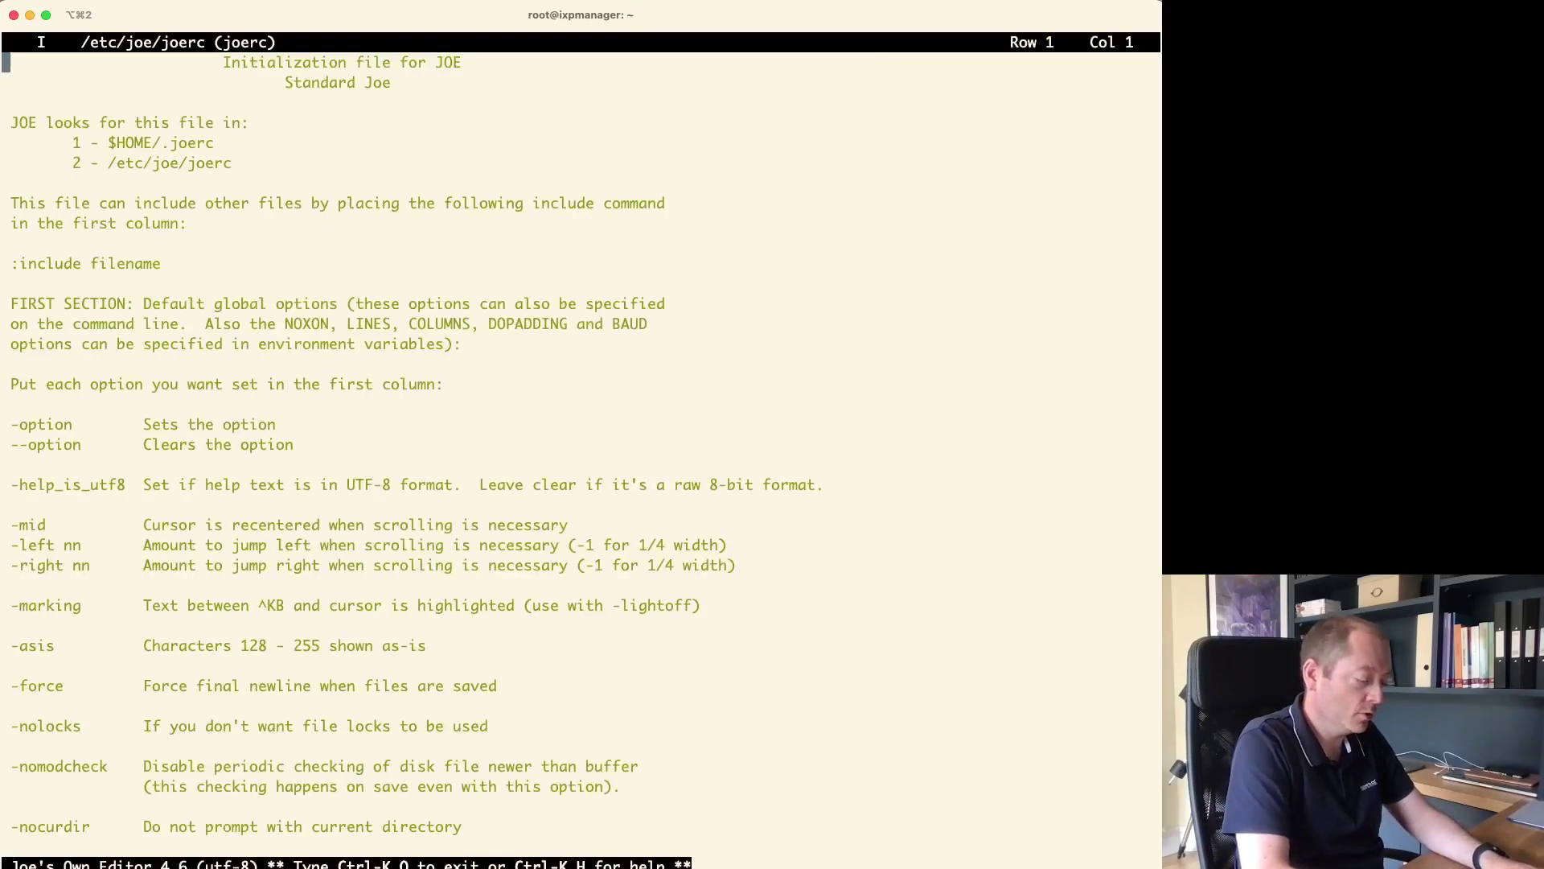
{"action": "key", "text": "ctrl+k"}
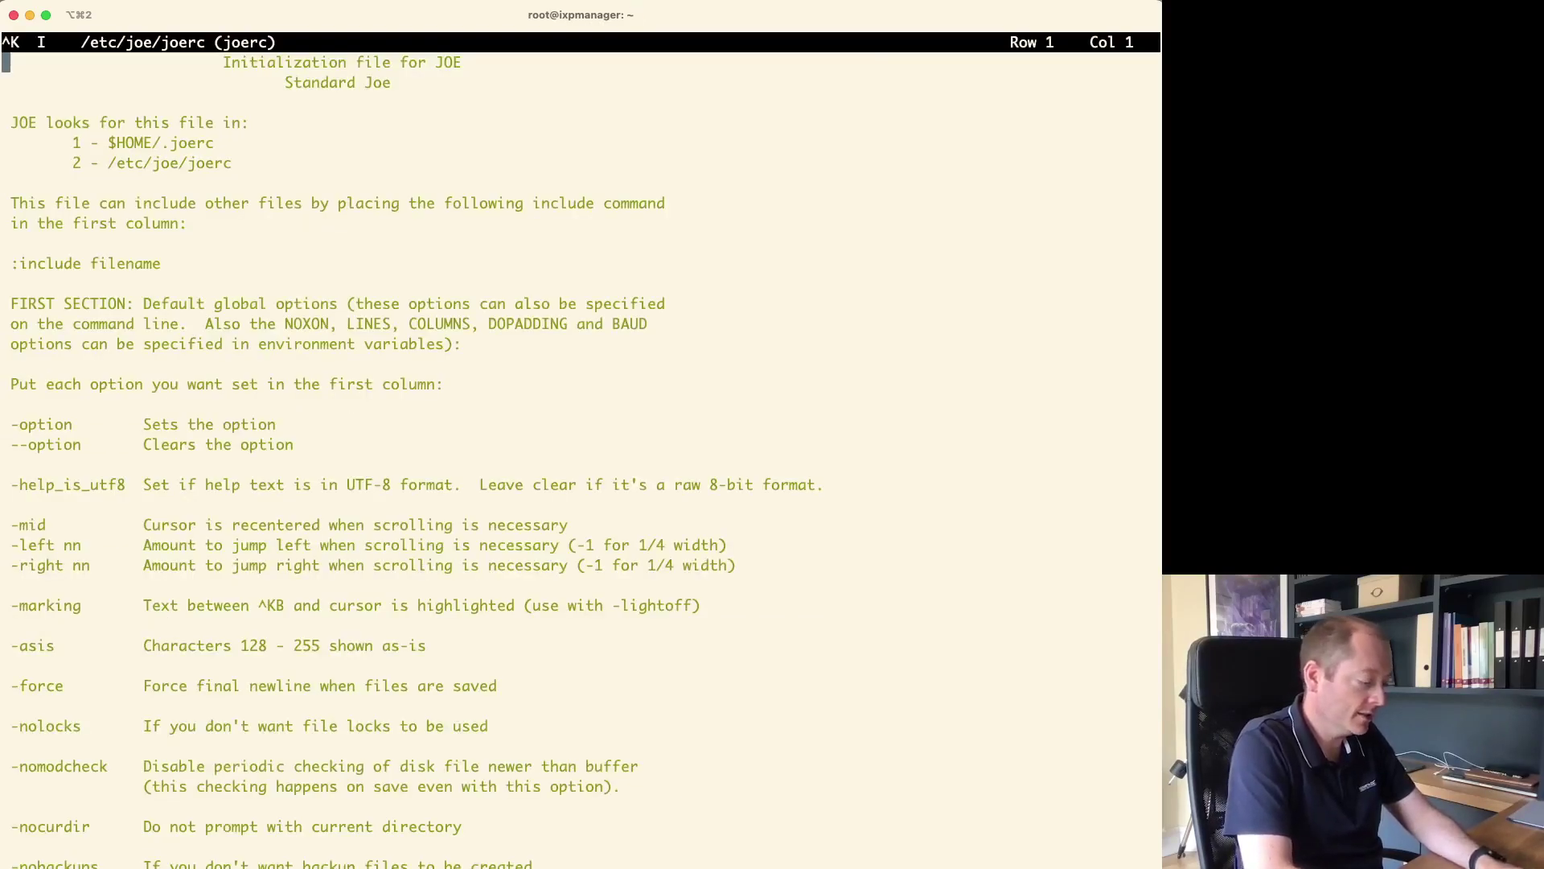
{"action": "type", "text": "fbacku"}
{"action": "key", "text": "Return"}
{"action": "key", "text": "Return"}
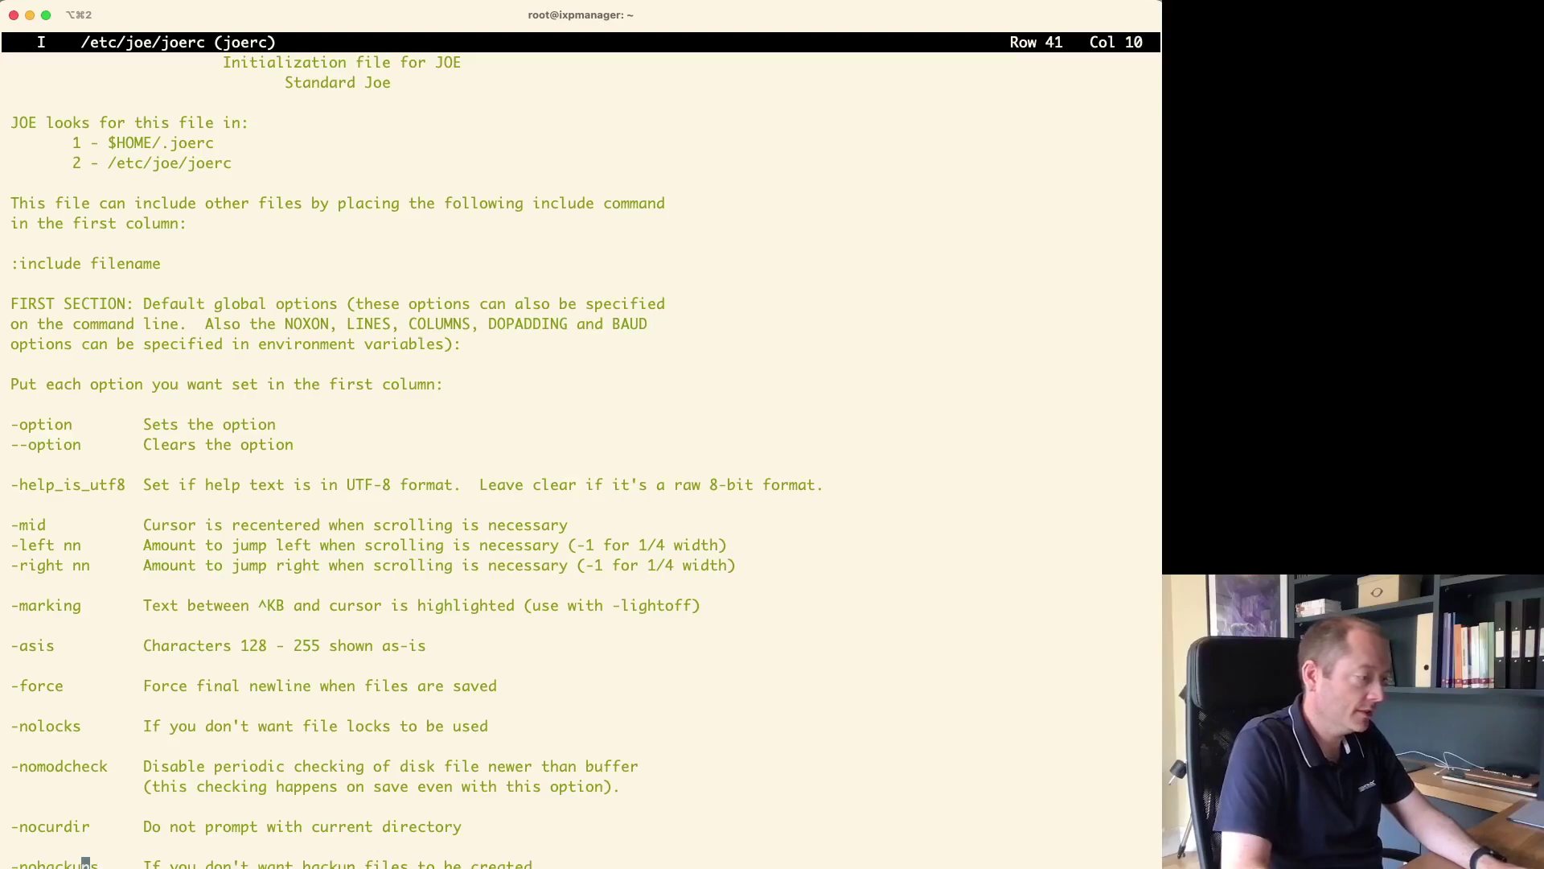
{"action": "key", "text": "Home"}
{"action": "key", "text": "BackSpace"}
{"action": "key", "text": "ctrl+k"}
{"action": "key", "text": "x"}
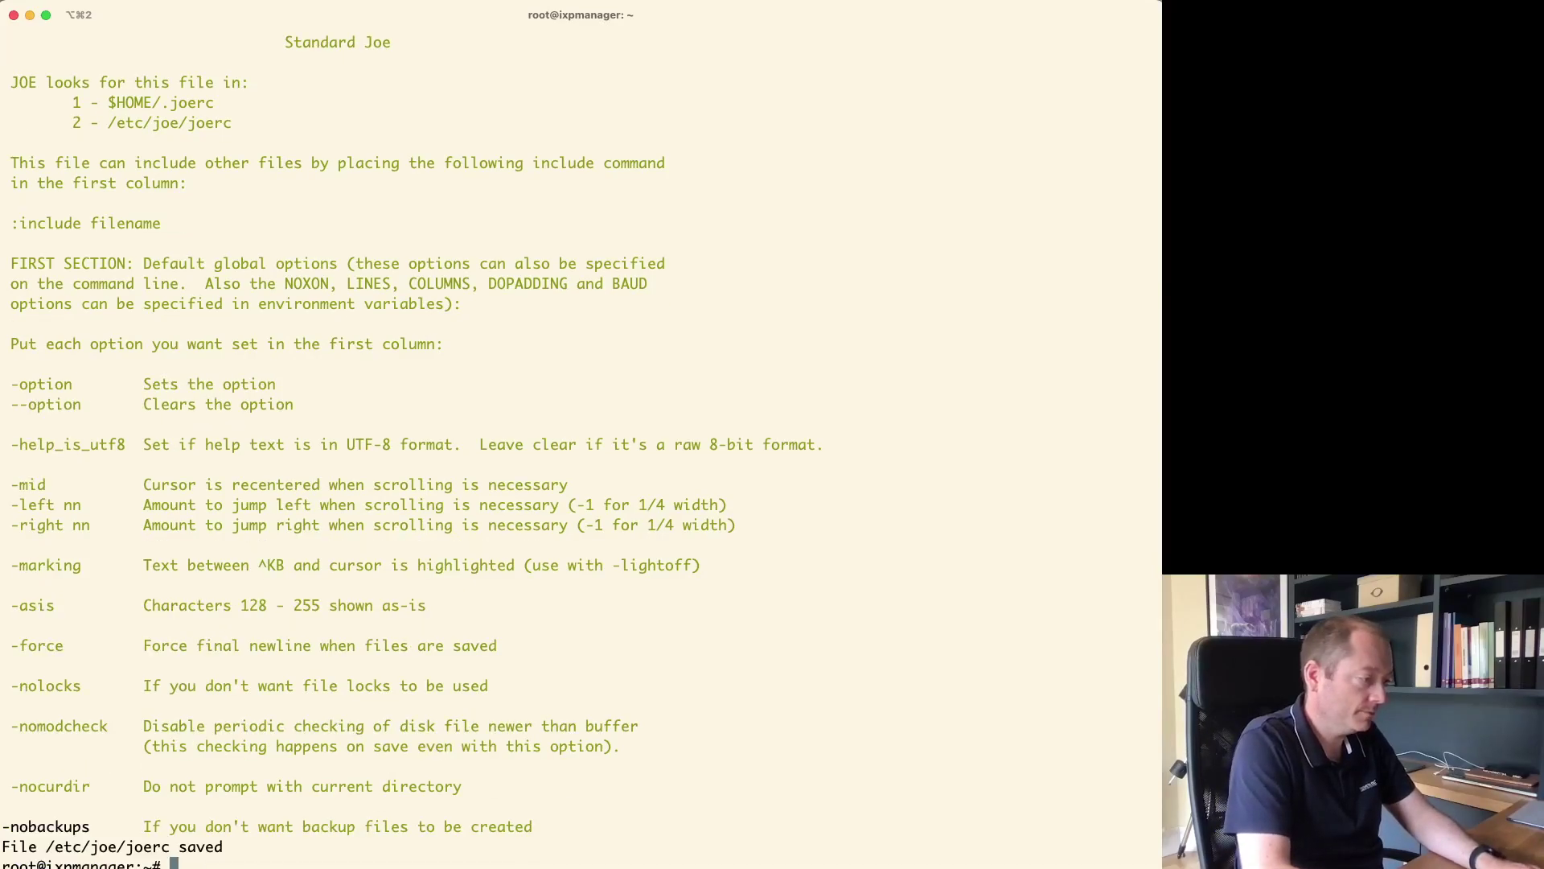
- Open ubuntu-lts-2004-ixp-manager-v6.sh in joe, examine its header, variables and system checks, and quit without saving changes
{"action": "key", "text": "Return"}
{"action": "key", "text": "Return"}
{"action": "key", "text": "Return"}
{"action": "type", "text": "joe ubuntu-lts-2004-ixp-manager-v6.sh"}
{"action": "key", "text": "Return"}
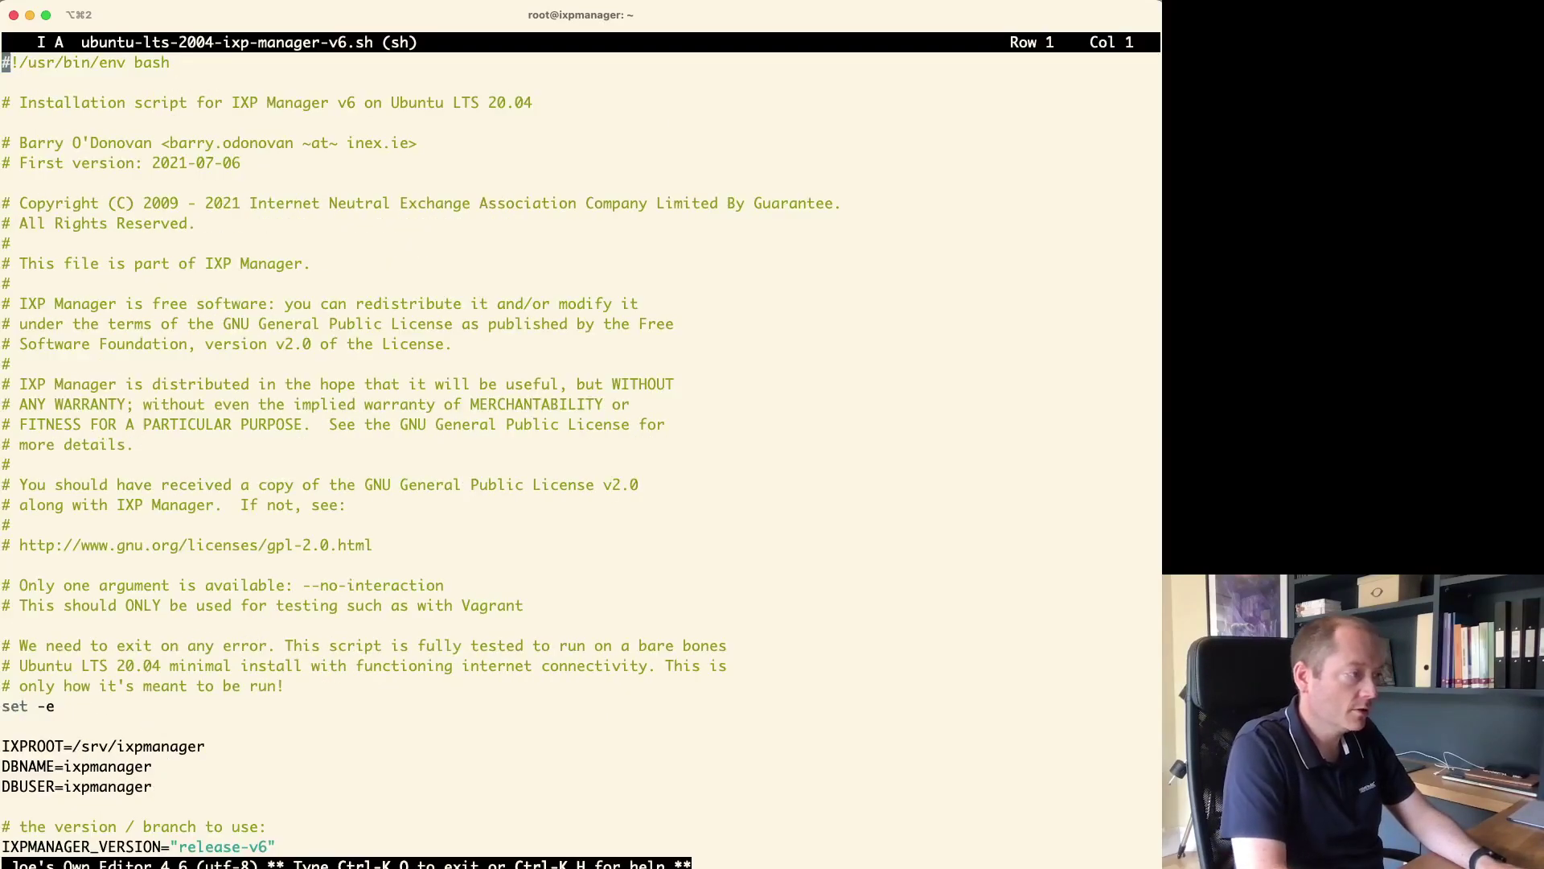
{"action": "type", "text": "44"}
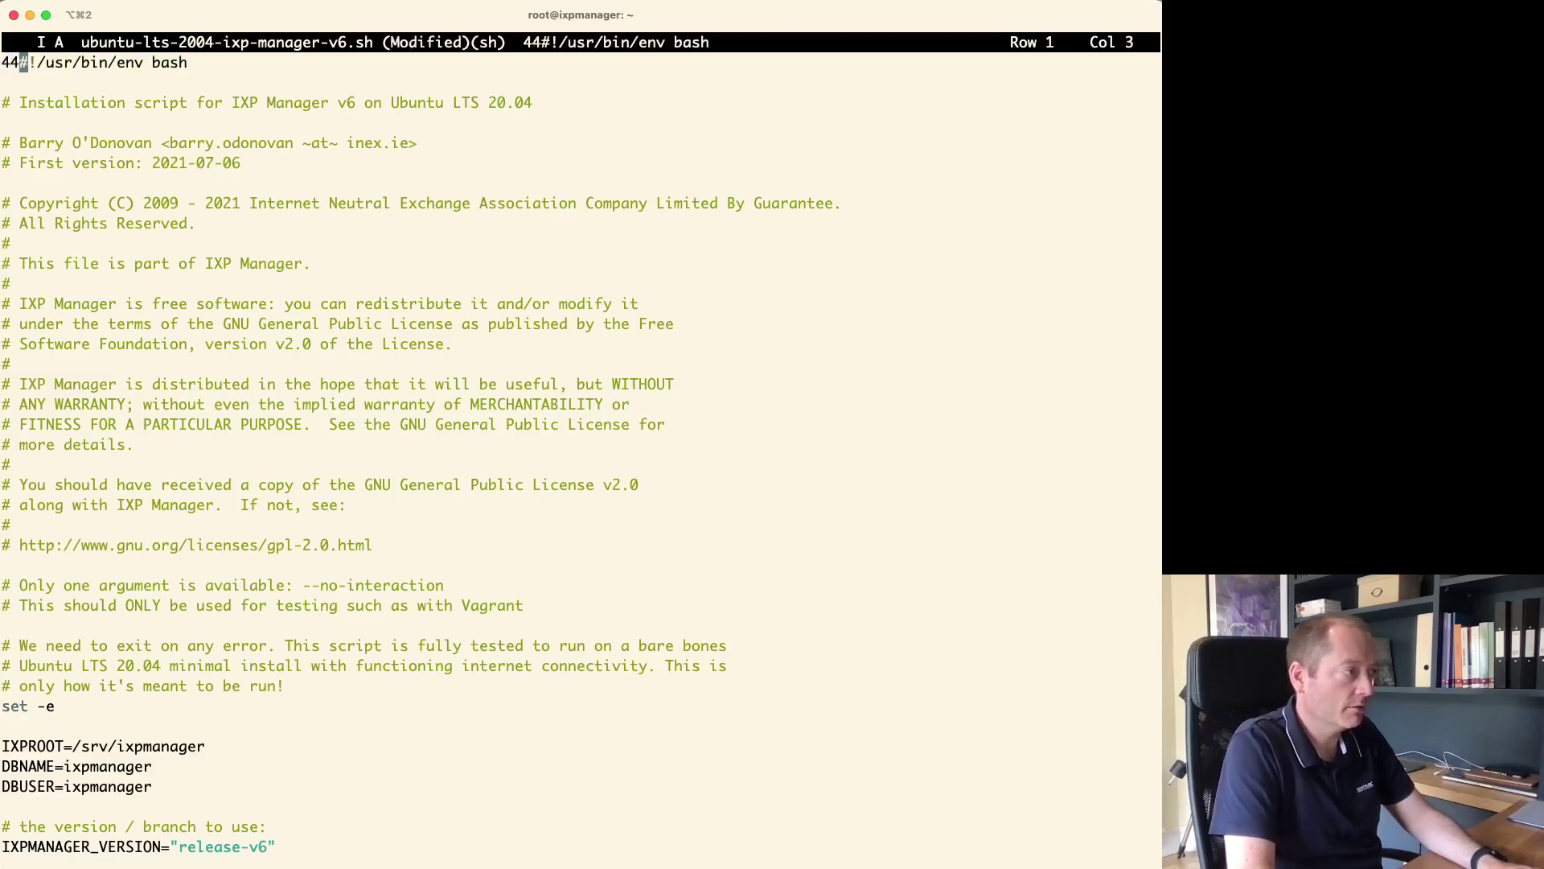
{"action": "key", "text": "BackSpace"}
{"action": "key", "text": "BackSpace"}
{"action": "key", "text": "Page_Down"}
{"action": "key", "text": "Page_Down"}
{"action": "key", "text": "Page_Down"}
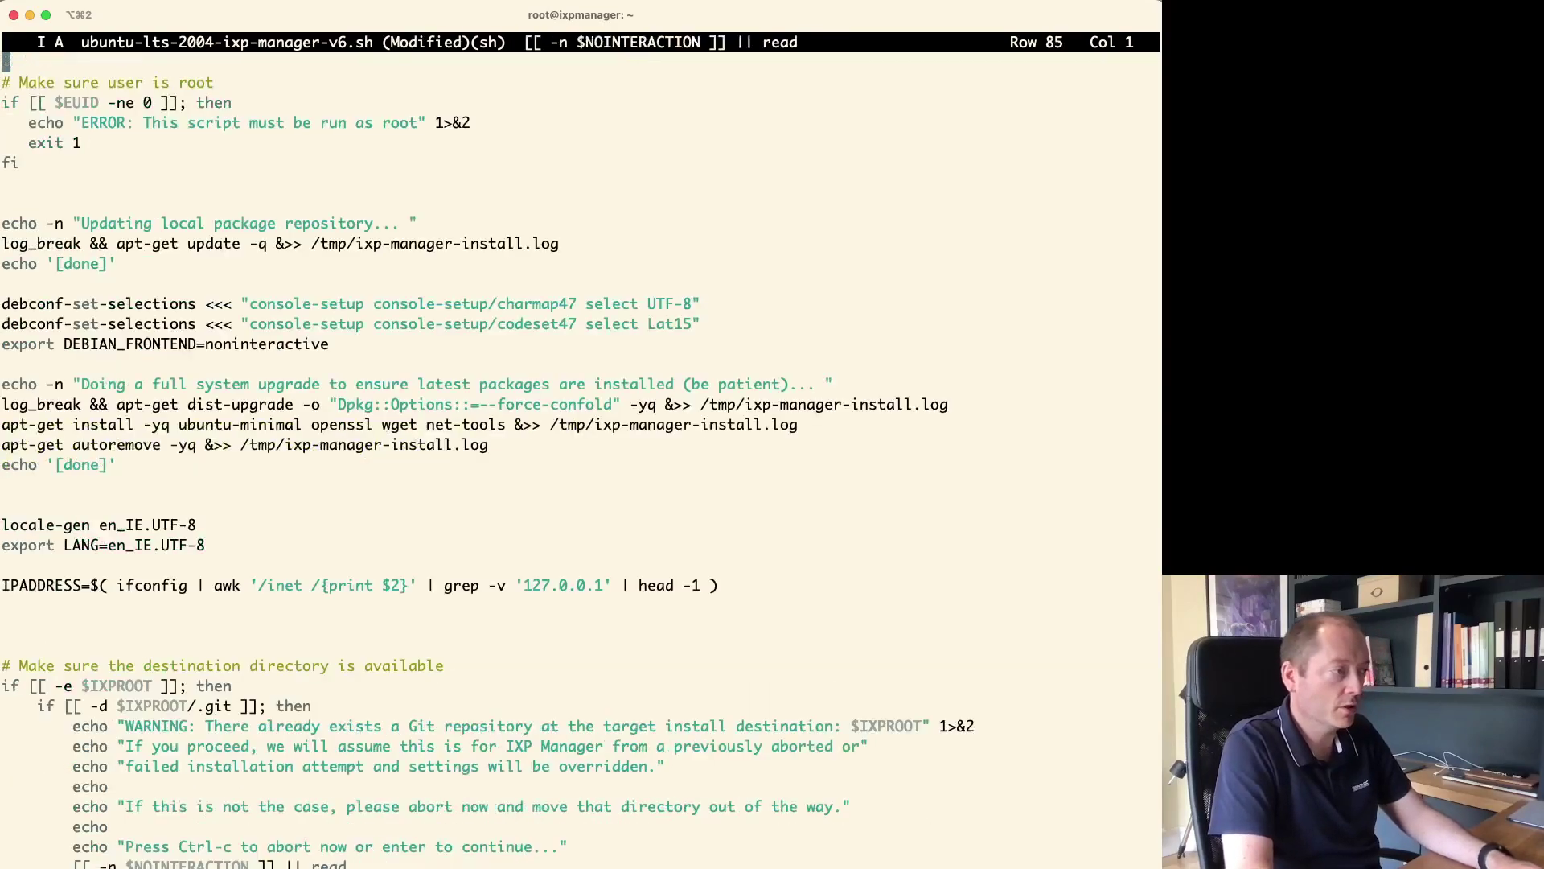
{"action": "key", "text": "ctrl+c"}
{"action": "key", "text": "y"}
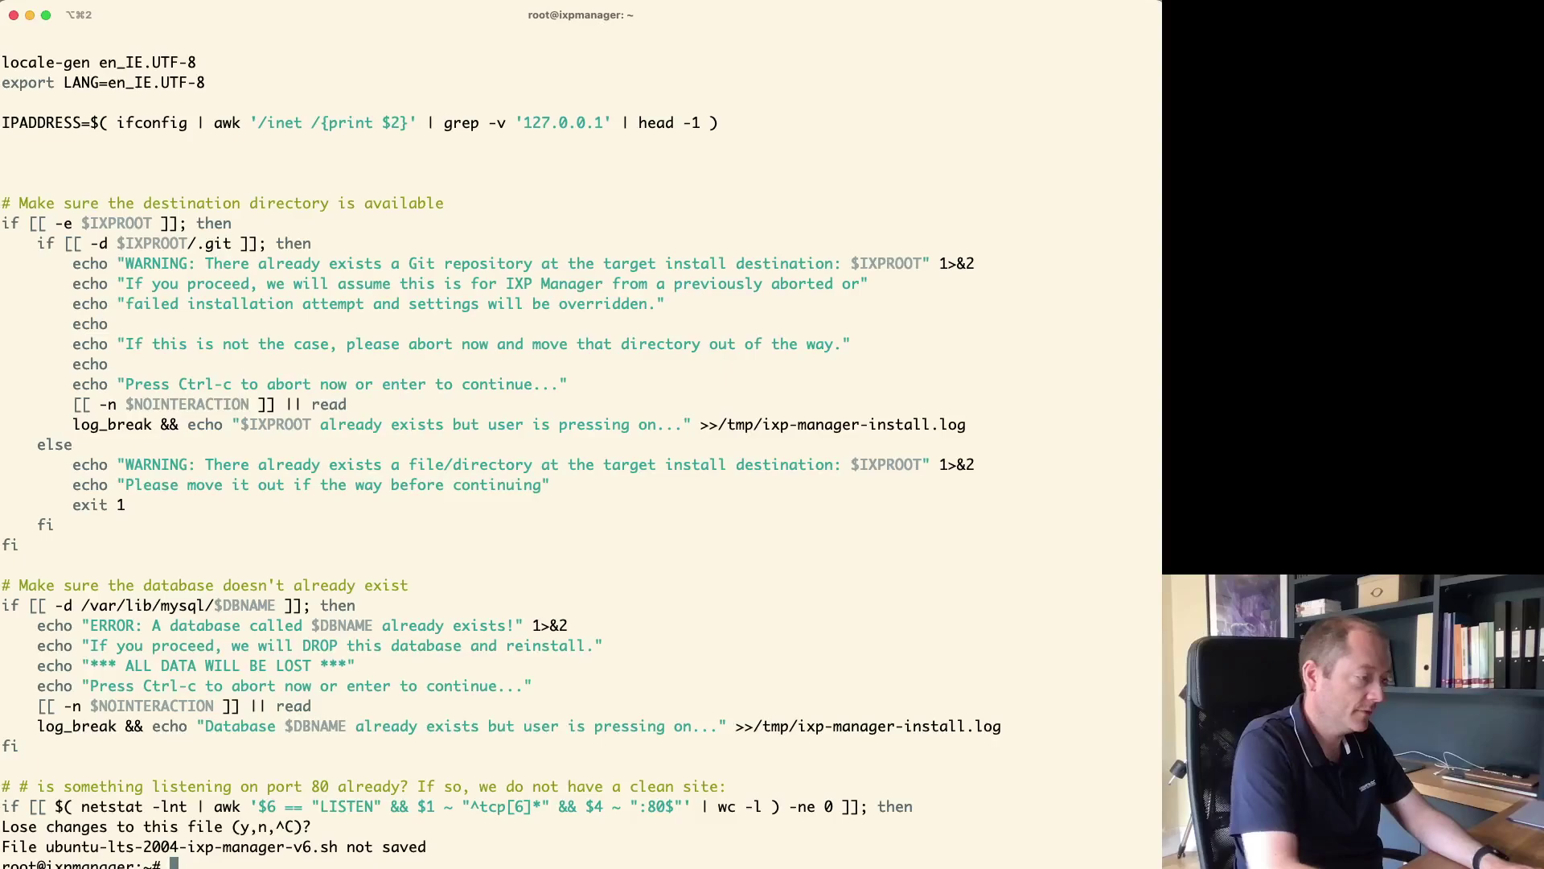
{"action": "key", "text": "Return"}
{"action": "key", "text": "Return"}
{"action": "key", "text": "Return"}
{"action": "key", "text": "Return"}
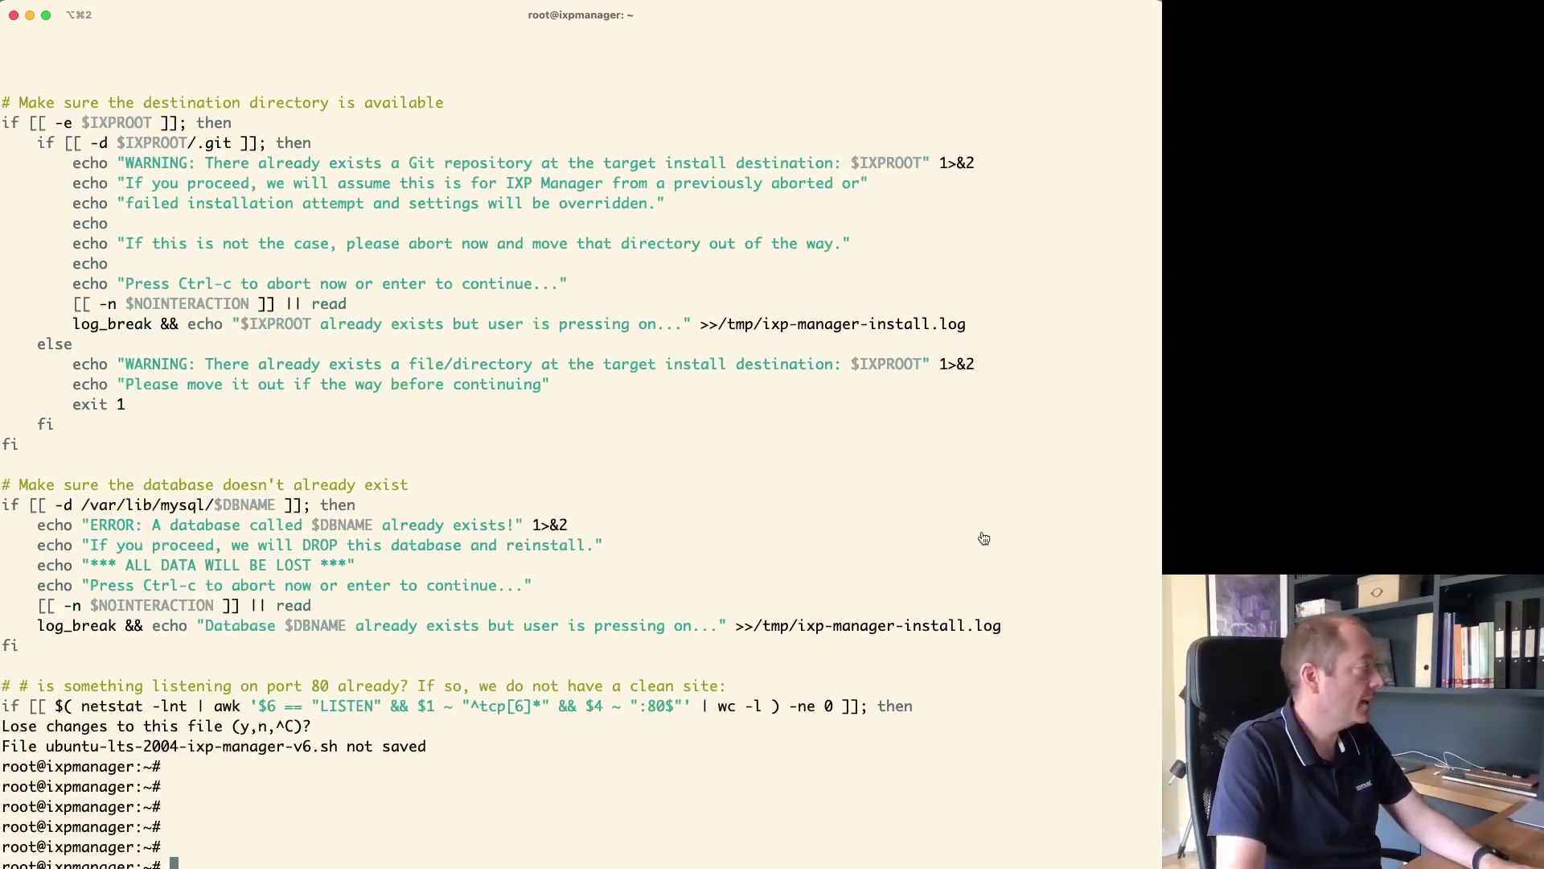
- Copy the command bash ./ubuntu-lts-2004-ixp-manager-v6.sh from the browser's installers README and run it at the terminal's root prompt
{"action": "key", "text": "super+Tab"}
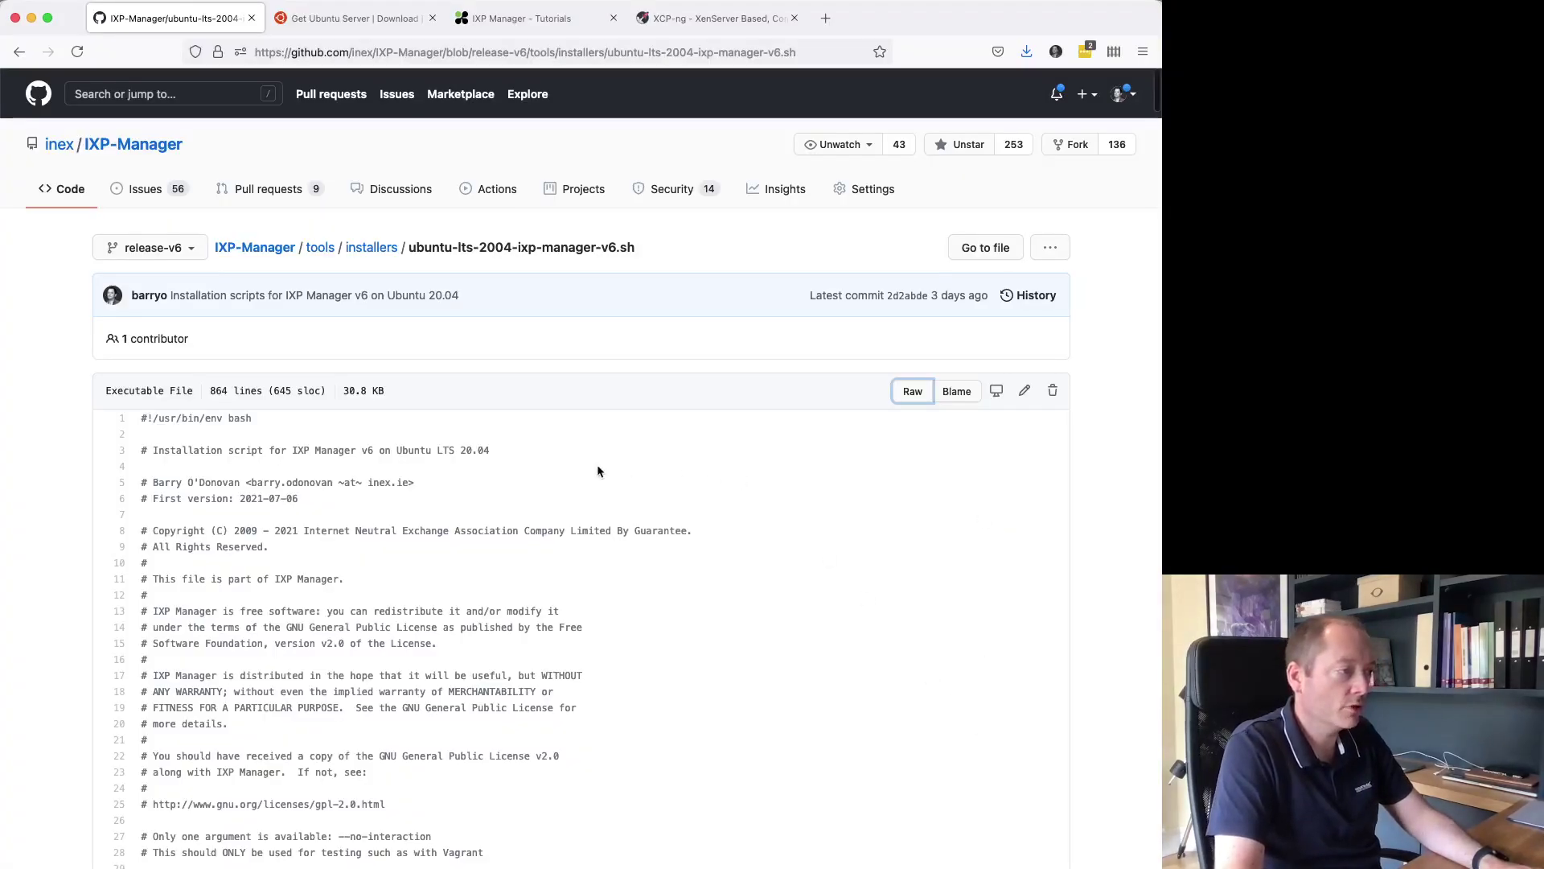
{"action": "key", "text": "super+["}
{"action": "scroll", "coordinate": [591, 469], "scroll_direction": "down", "scroll_amount": 10}
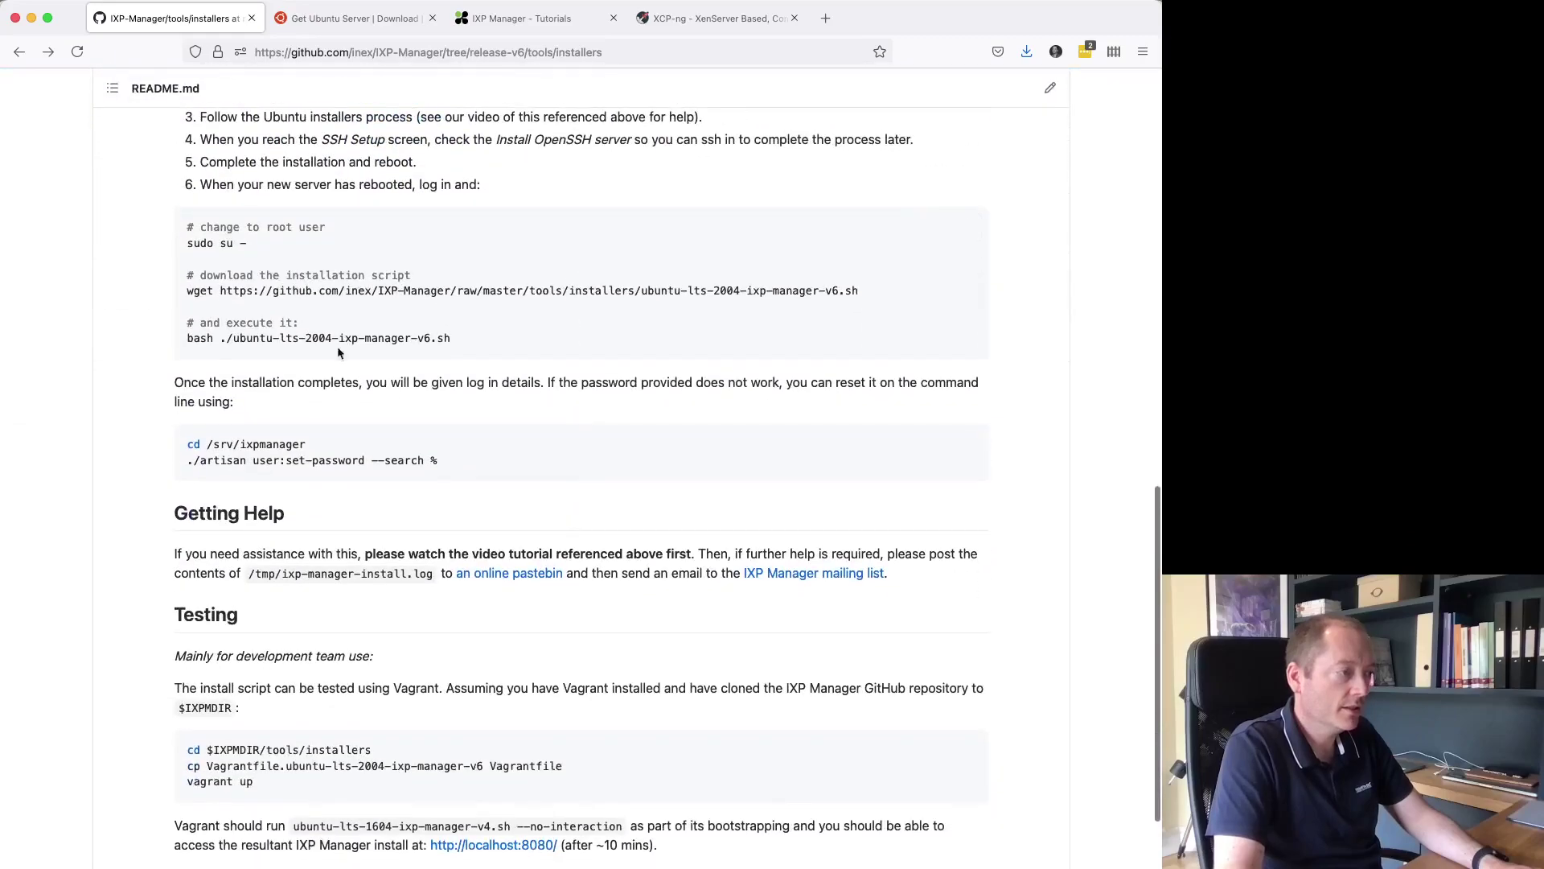
{"action": "triple_click", "coordinate": [240, 292]}
{"action": "left_click", "coordinate": [188, 341]}
{"action": "left_click_drag", "start_coordinate": [193, 341], "coordinate": [451, 340]}
{"action": "key", "text": "super+c"}
{"action": "key", "text": "super+Tab"}
{"action": "key", "text": "super+v"}
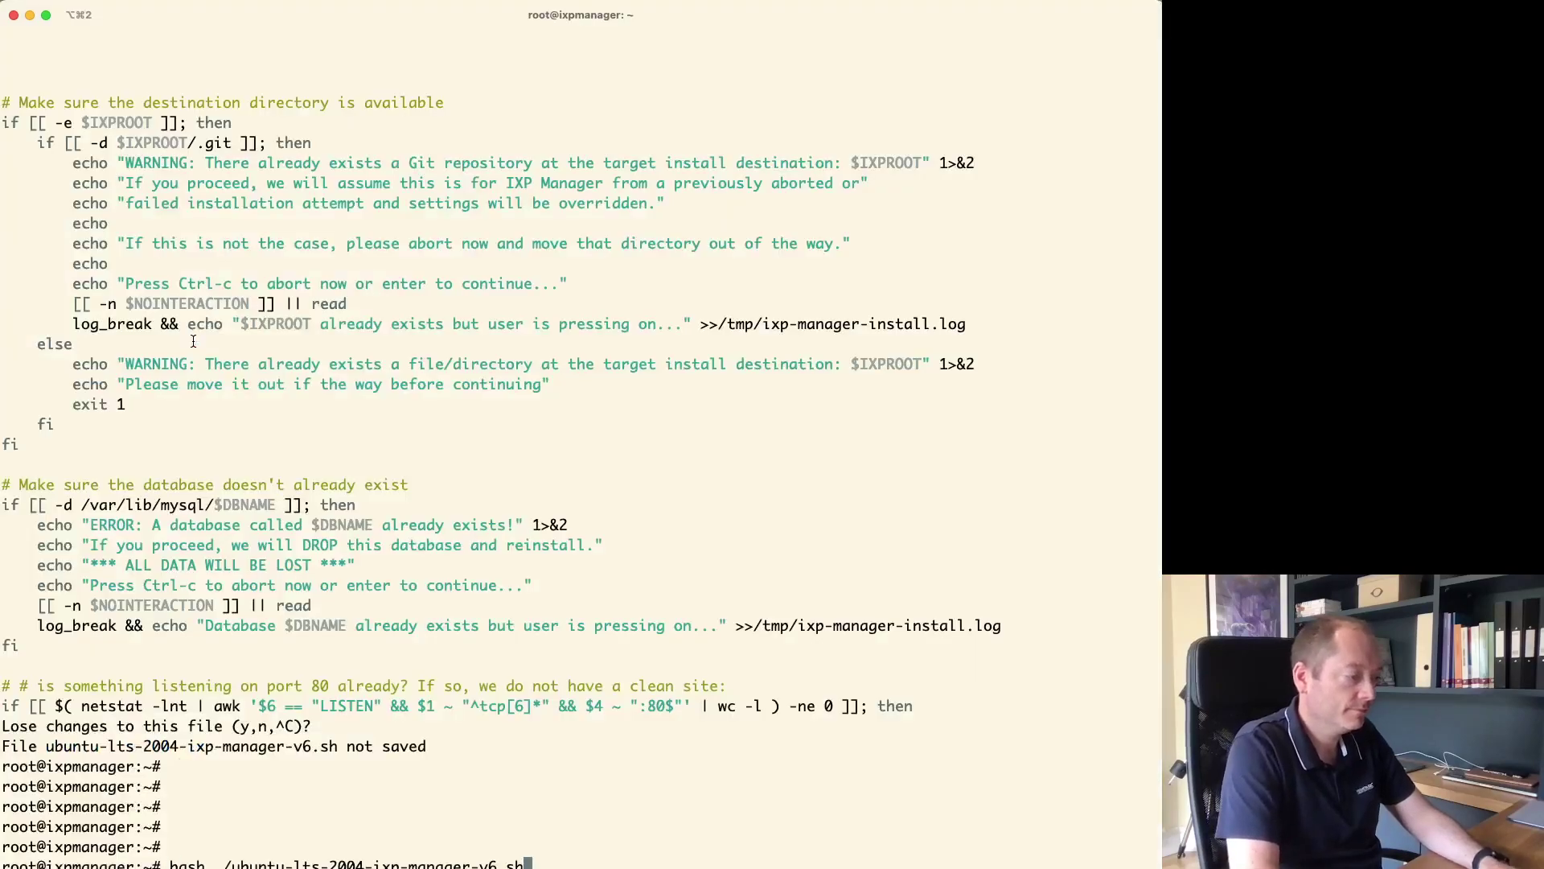
{"action": "key", "text": "Return"}
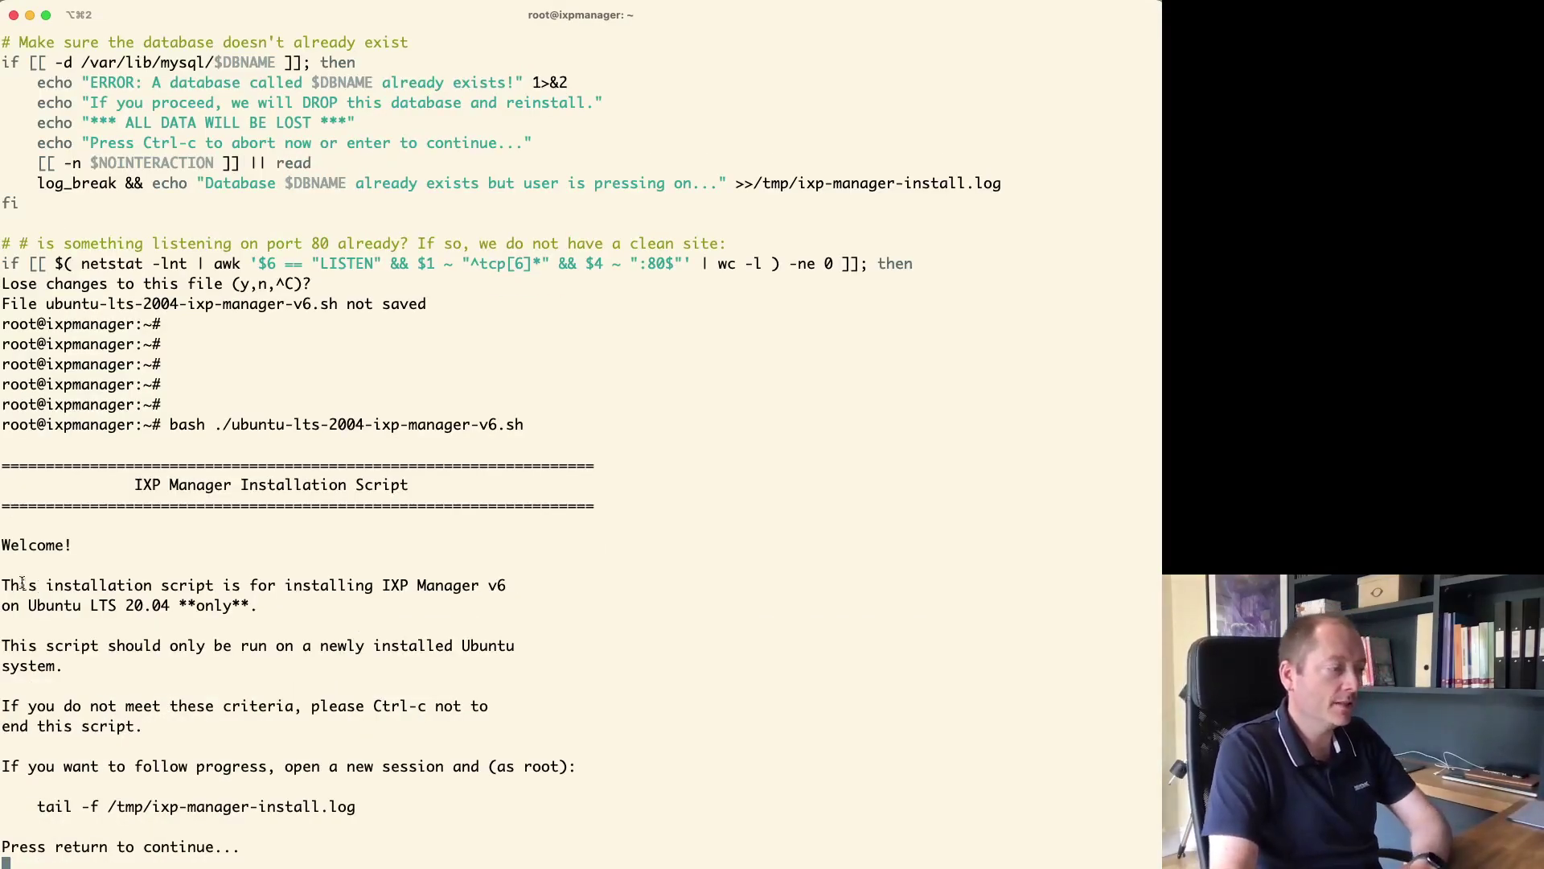
- Select the tail -f /tmp/ixp-manager-install.log command in the installer's welcome text and open a new terminal tab
{"action": "double_click", "coordinate": [138, 608]}
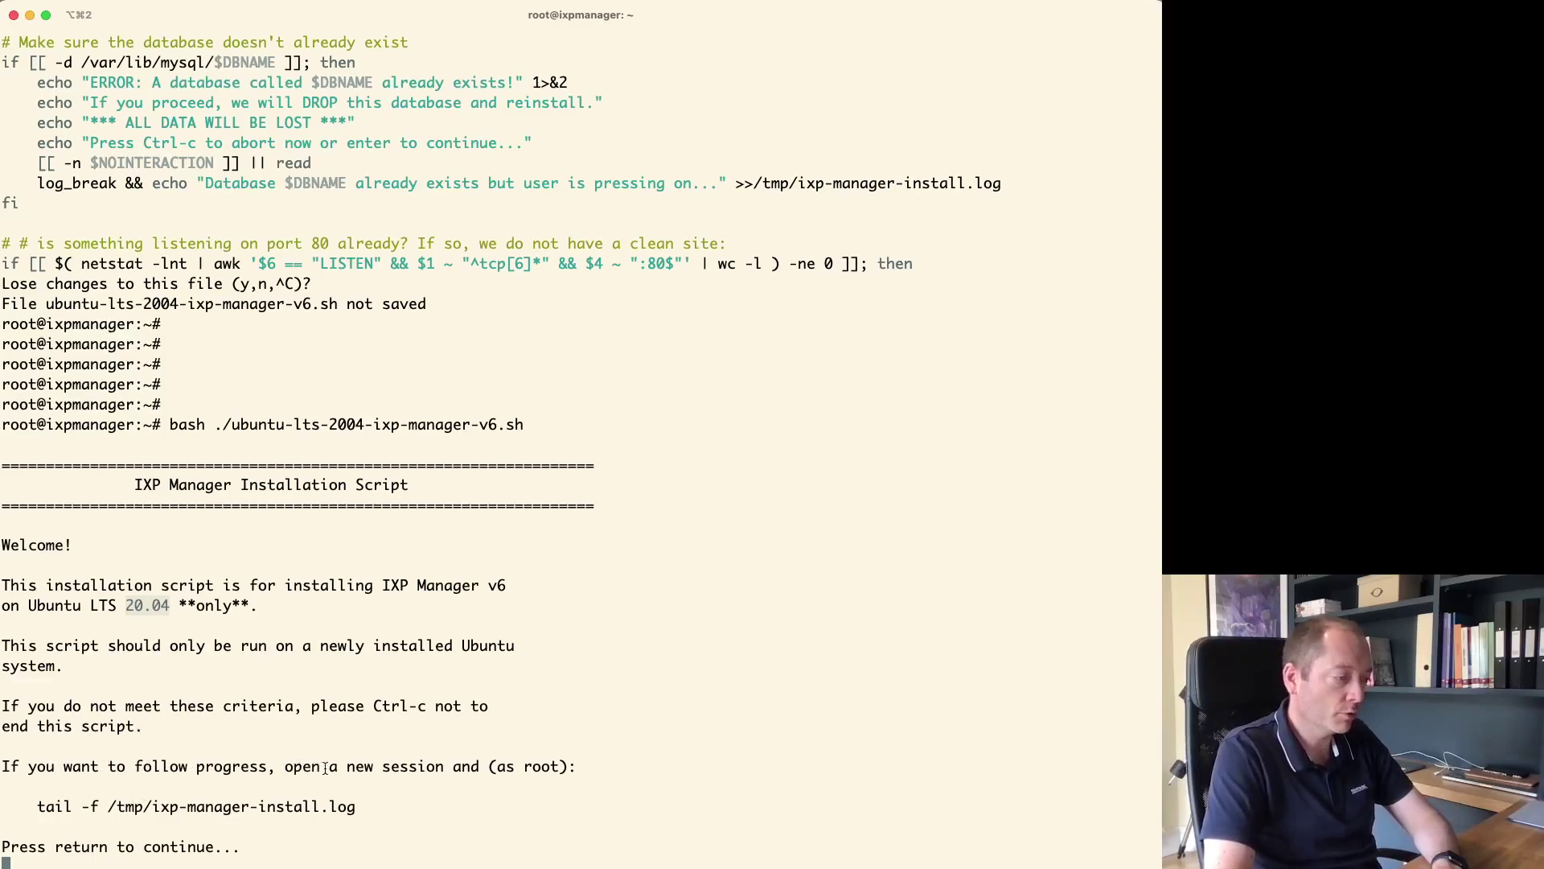
{"action": "left_click_drag", "start_coordinate": [36, 808], "coordinate": [352, 807]}
{"action": "key", "text": "super+t"}
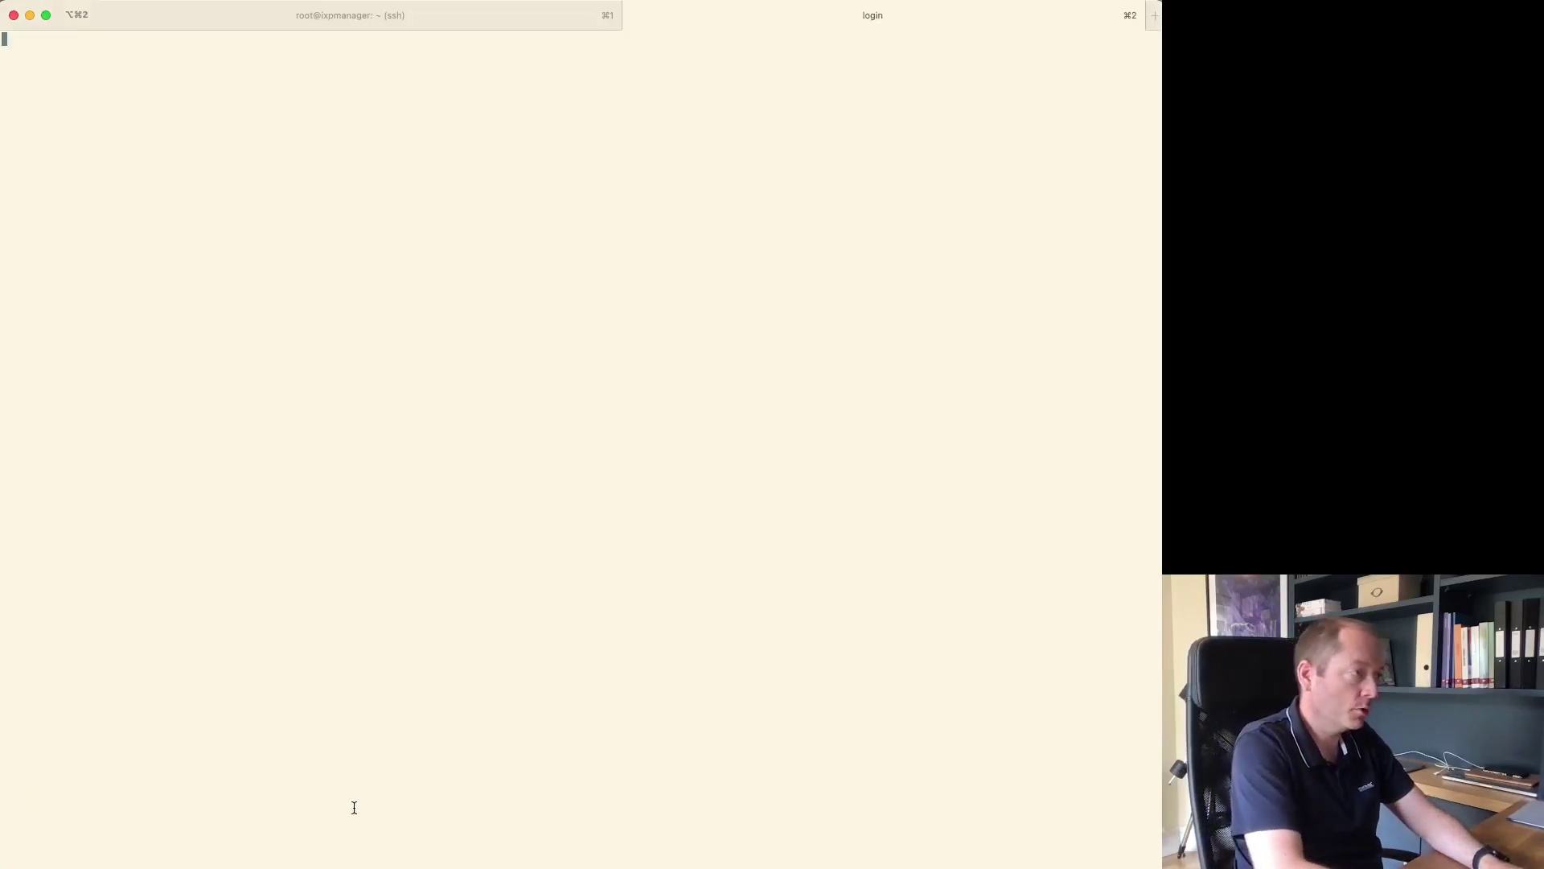
- Start an ssh command in the new session, enlarge the terminal text, and resize the window to the full screen height
{"action": "type", "text": "ssh"}
{"action": "key", "text": "super+equal"}
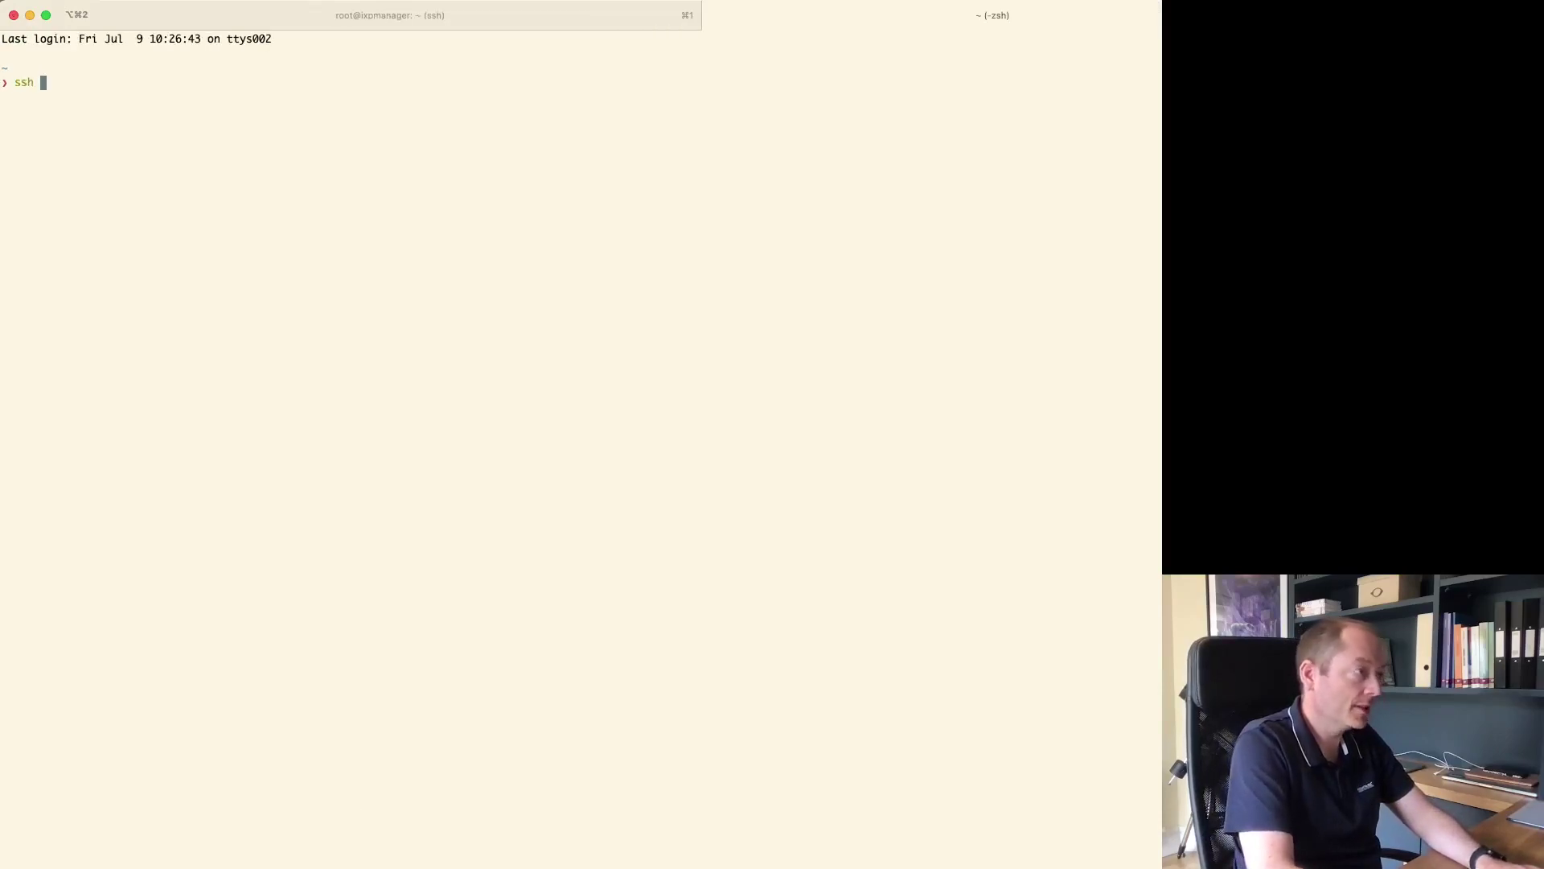
{"action": "key", "text": "super+equal"}
{"action": "key", "text": "super+equal"}
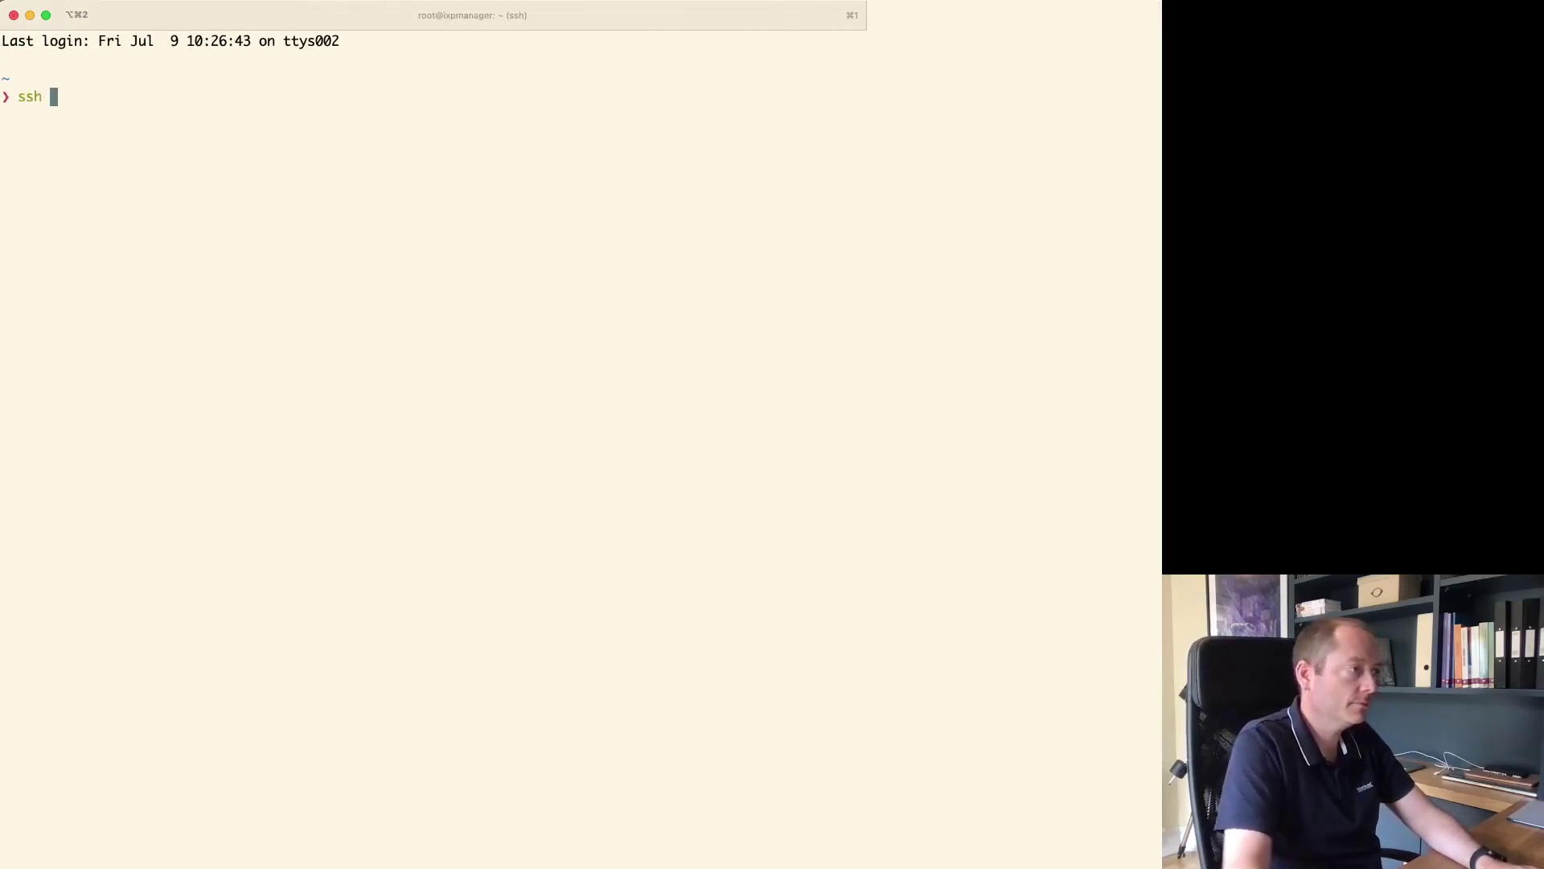
{"action": "left_click", "coordinate": [483, 5]}
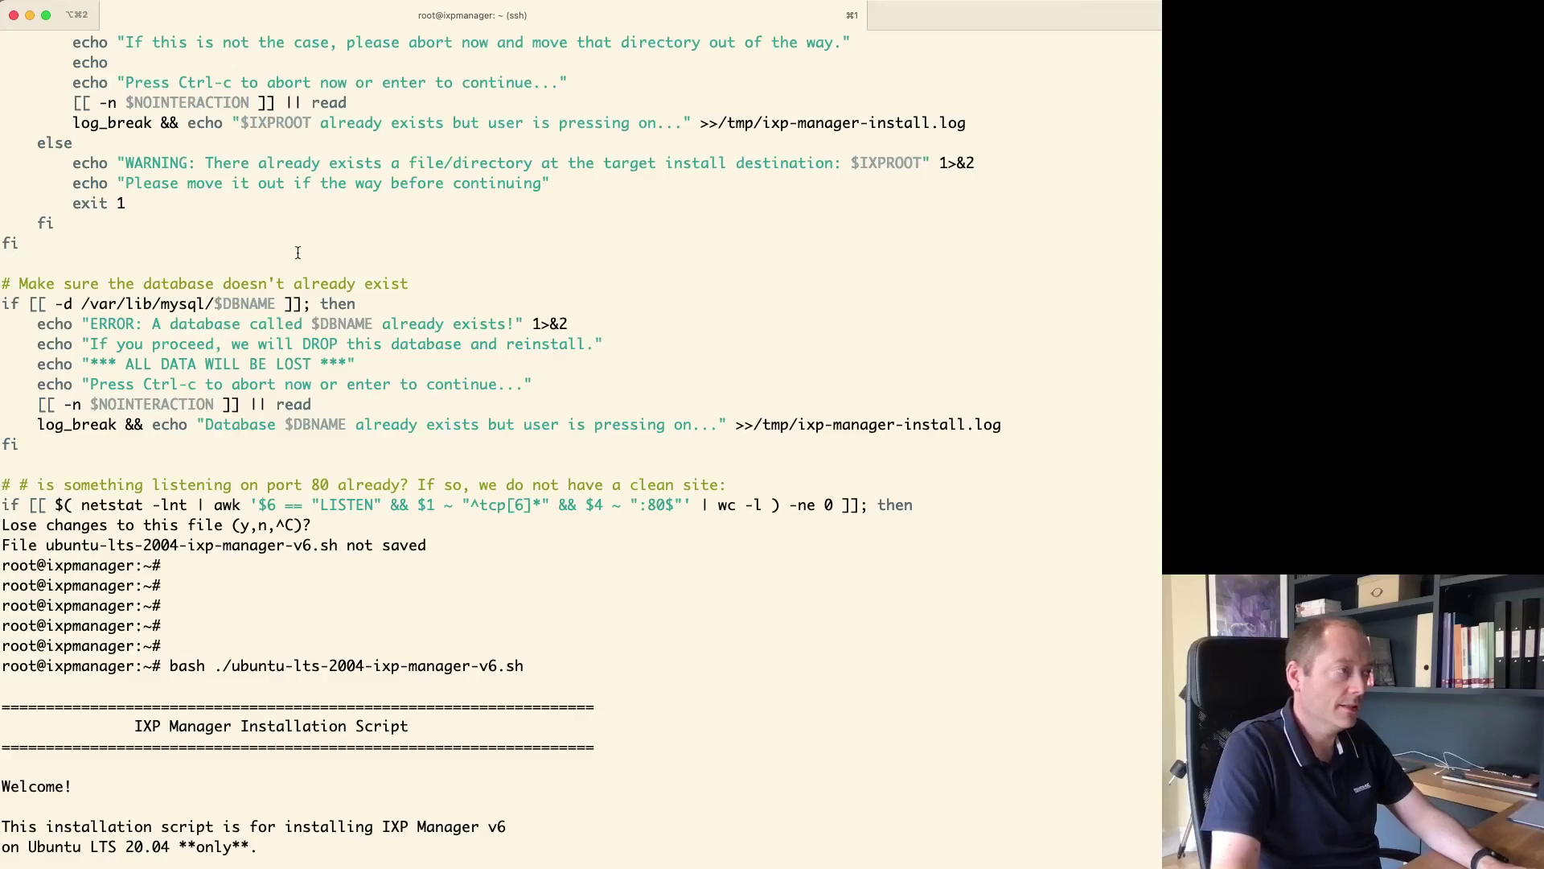
{"action": "left_click_drag", "start_coordinate": [3, 9], "coordinate": [26, 30]}
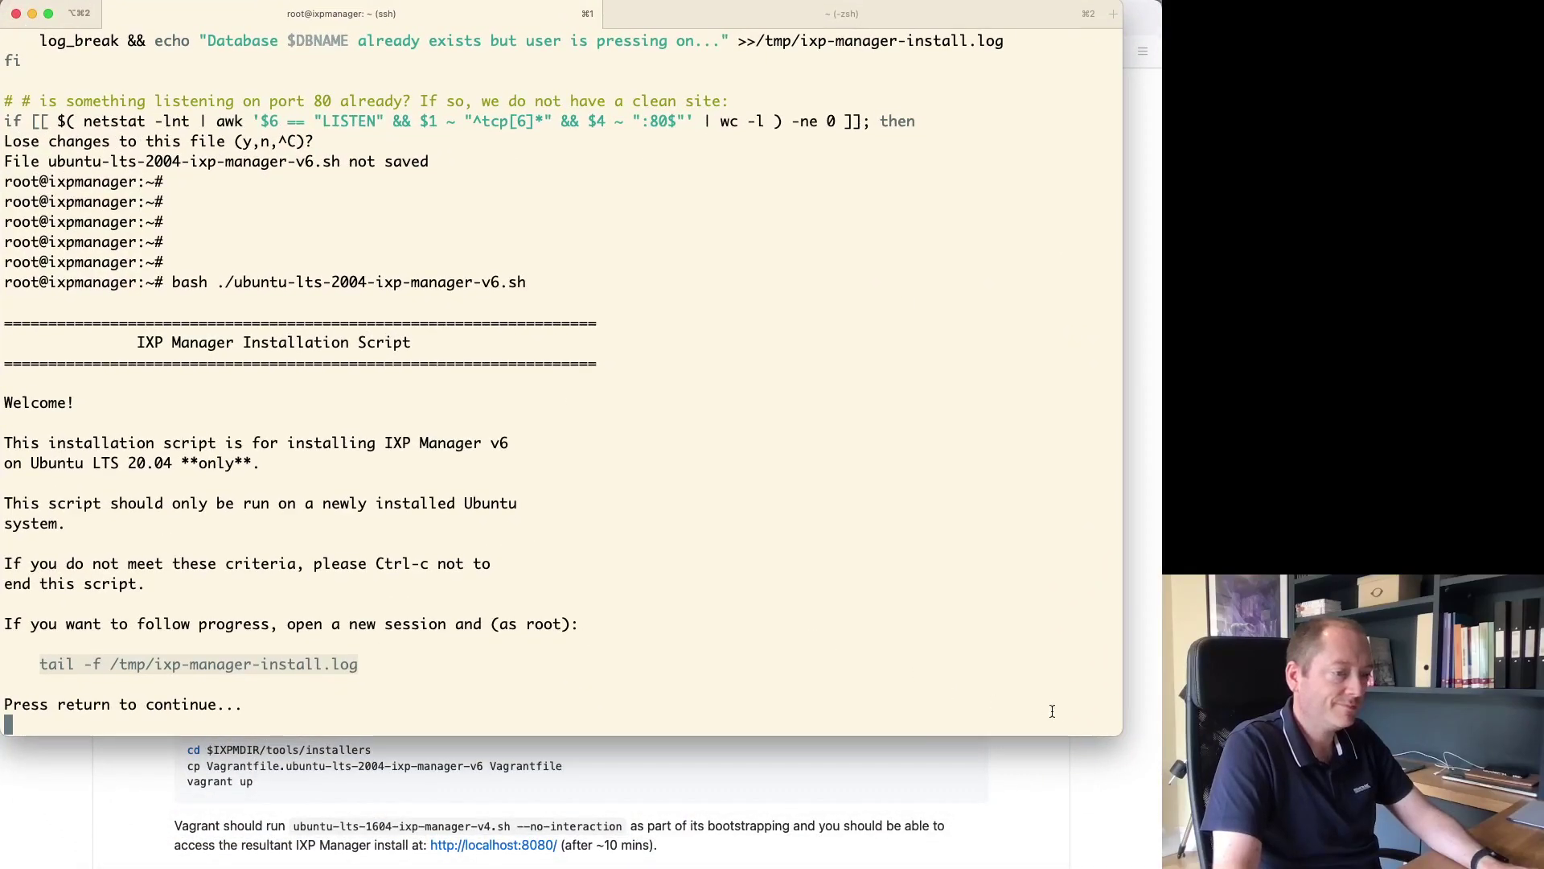
{"action": "left_click_drag", "start_coordinate": [1110, 730], "coordinate": [1160, 868]}
{"action": "left_click", "coordinate": [798, 26]}
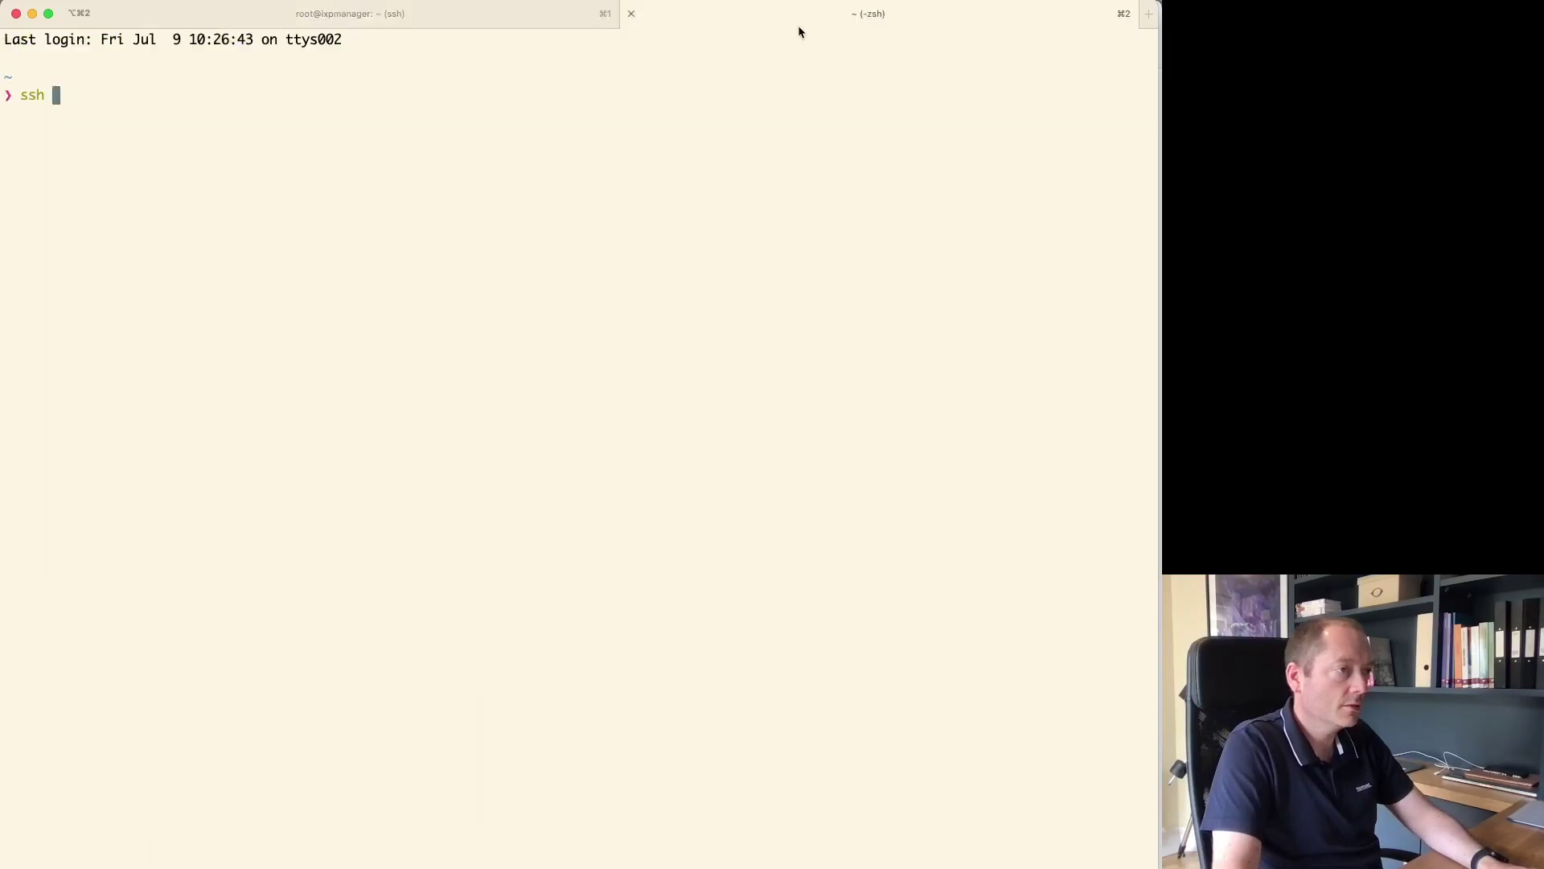
{"action": "type", "text": "ssh ixpm"}
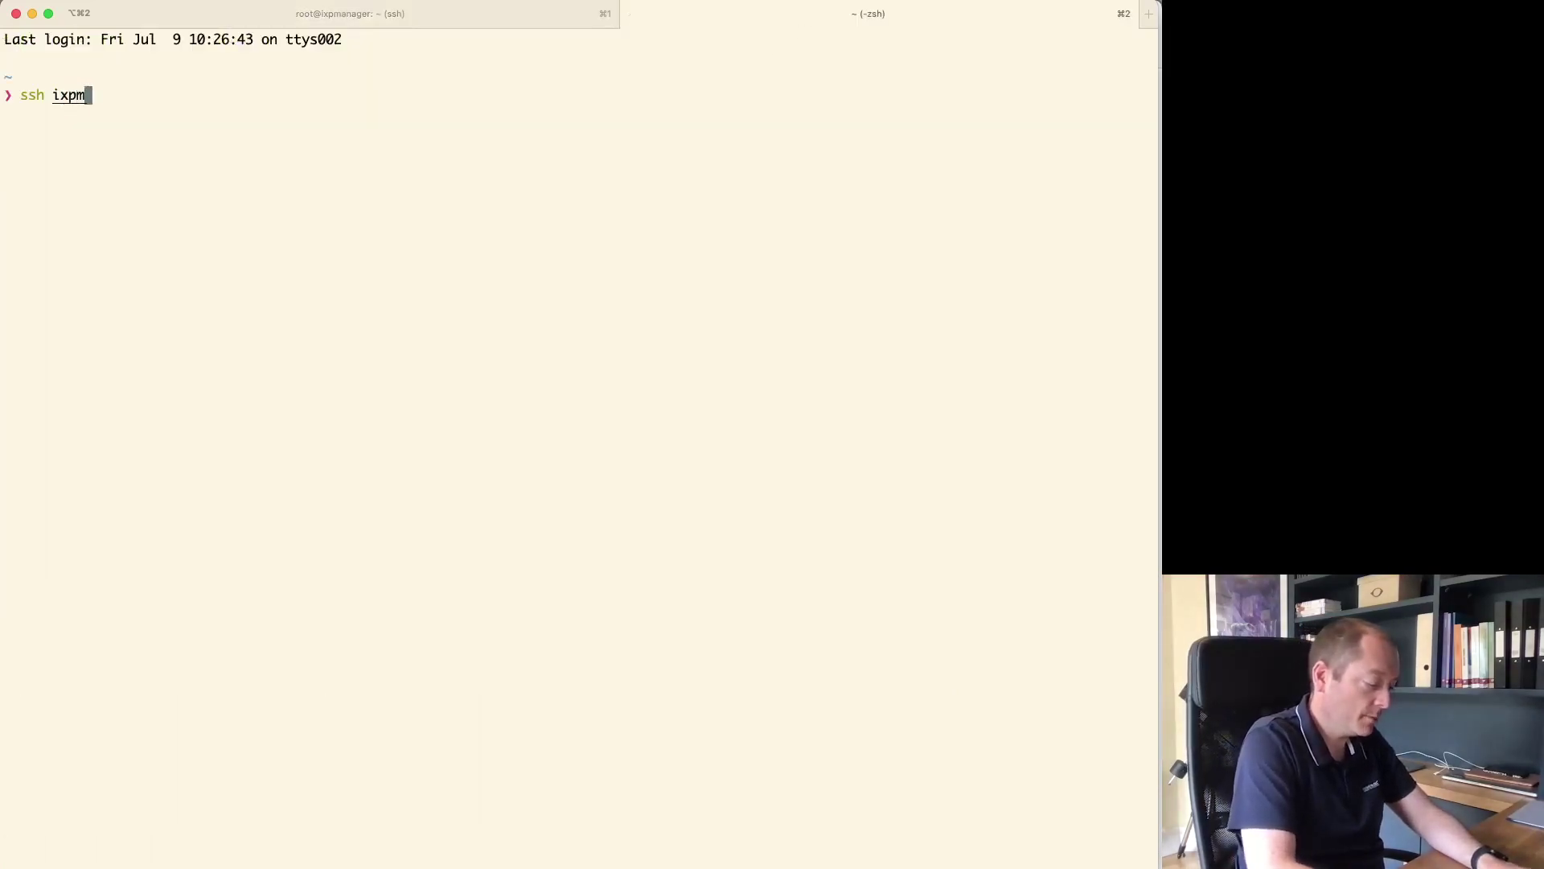
{"action": "type", "text": "anager@192.1"}
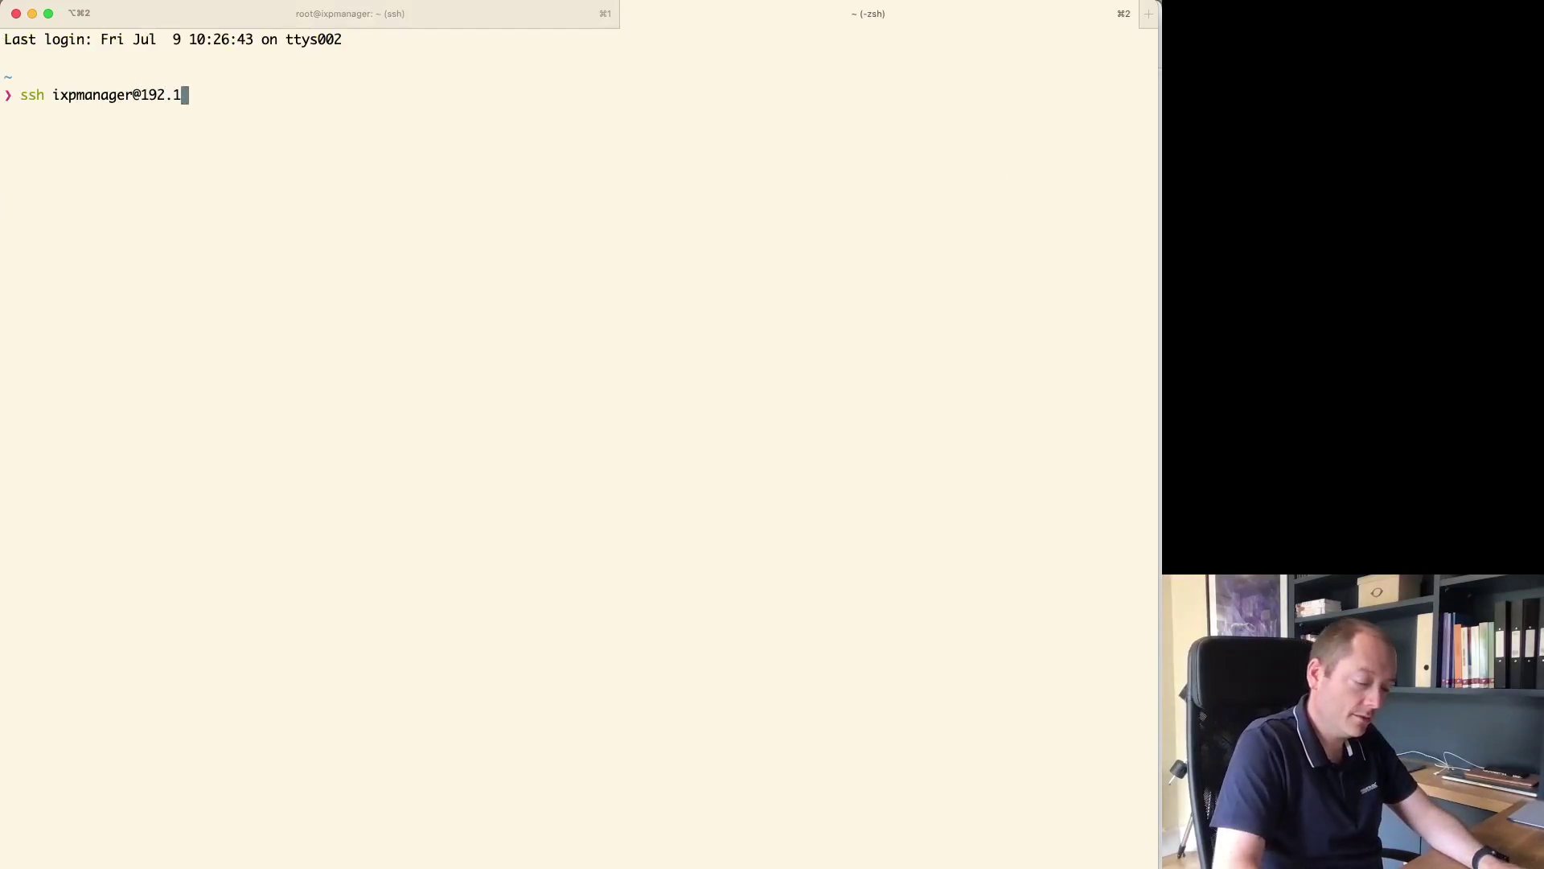
{"action": "type", "text": "68.140.13"}
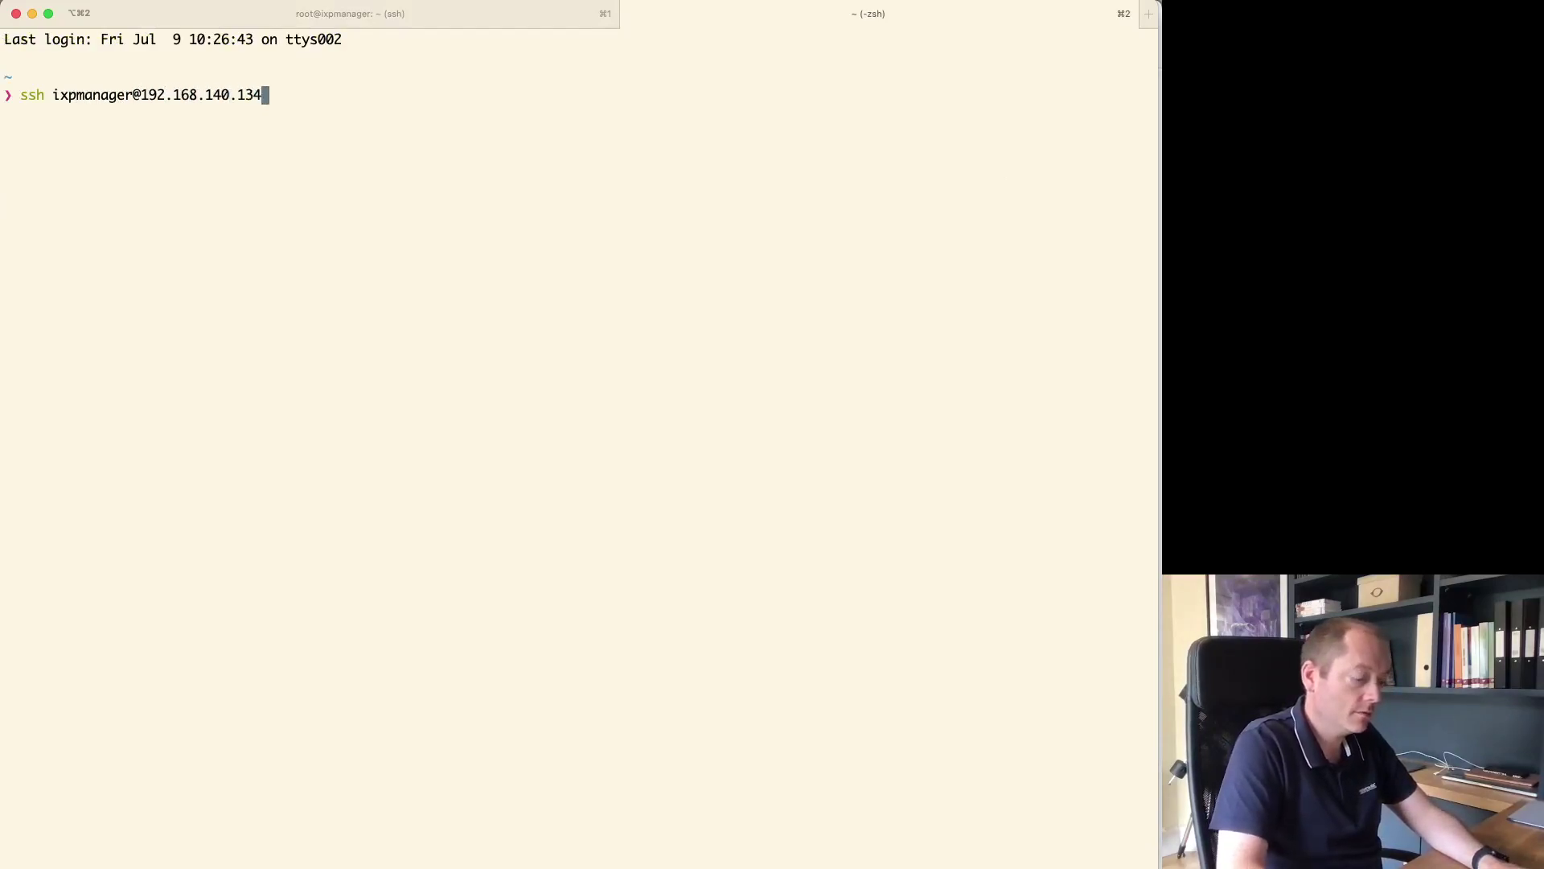
{"action": "type", "text": "4"}
{"action": "key", "text": "Return"}
{"action": "type", "text": "sudo su -"}
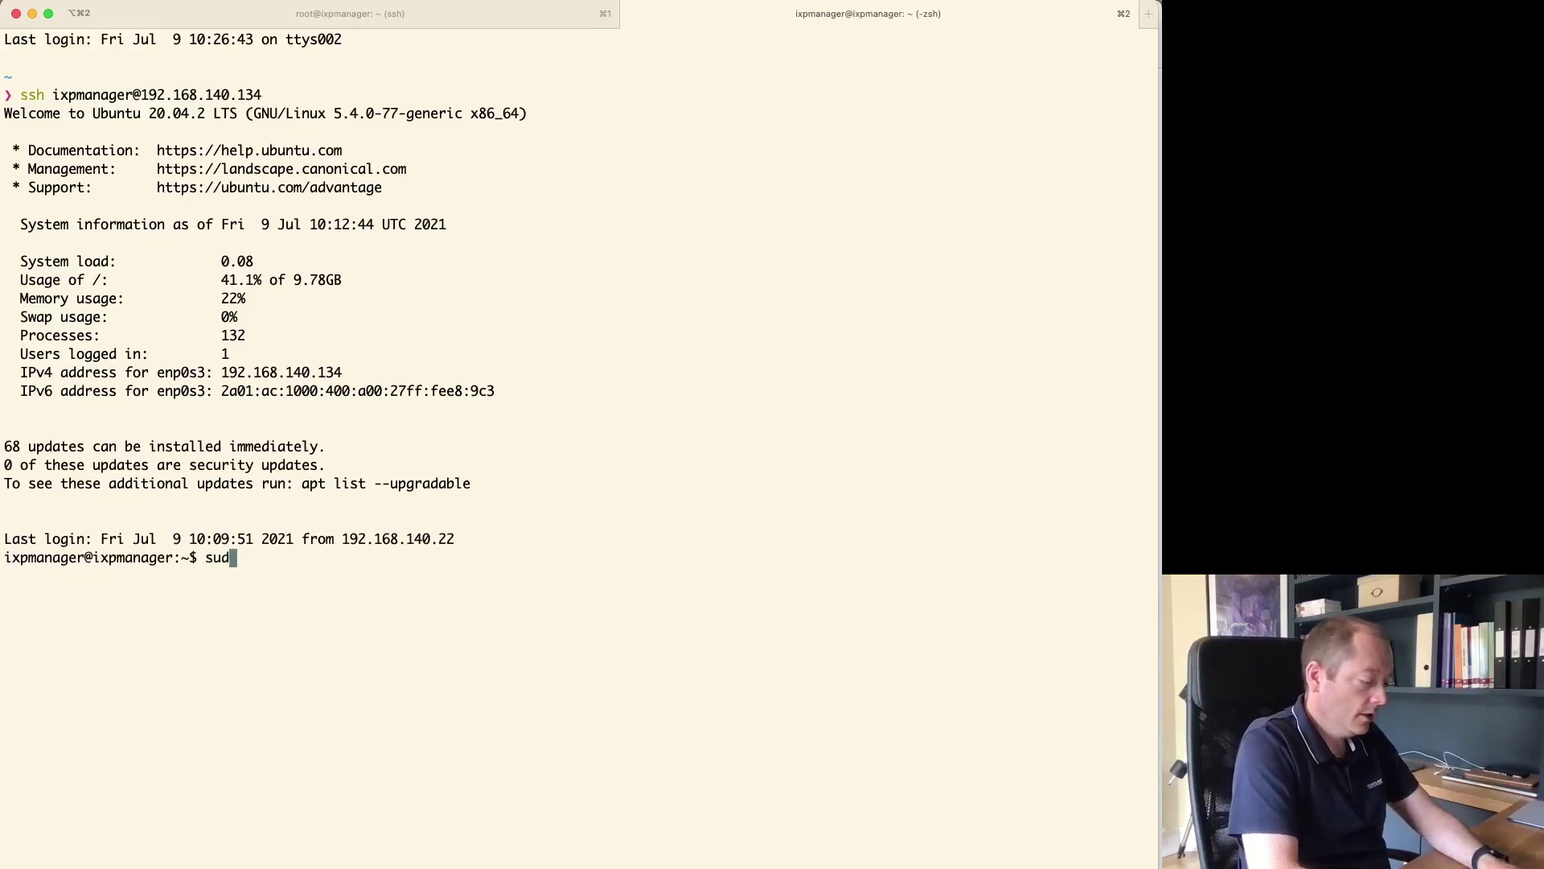
{"action": "key", "text": "Return"}
{"action": "key", "text": "Return"}
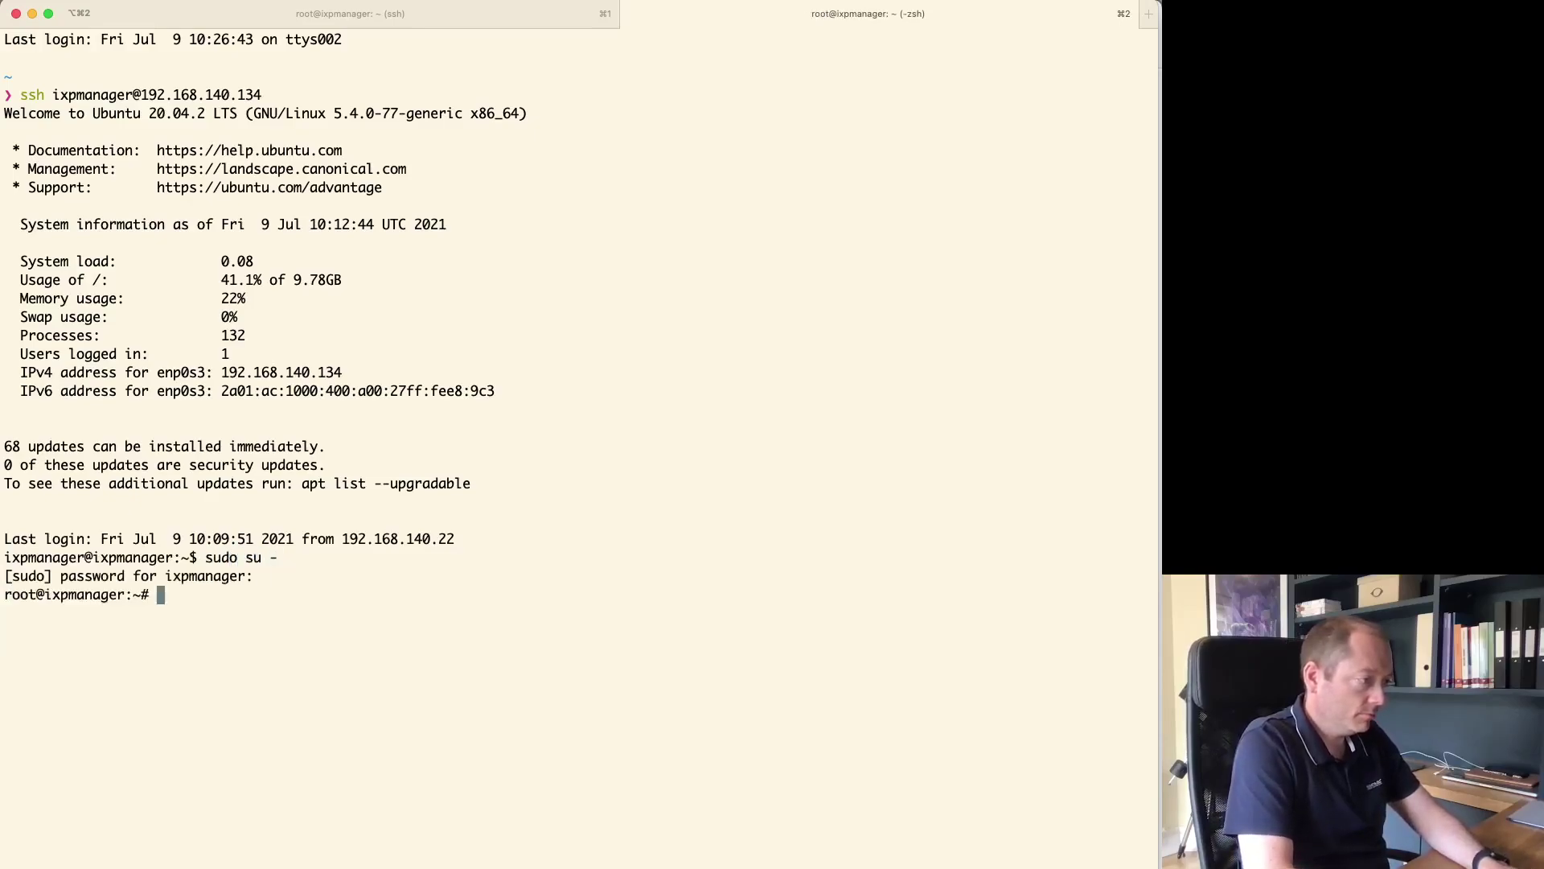
- Follow the install log as root with tail -f /tmp/ixp-manager-install.log in the second session
{"action": "type", "text": "tail -f /tmp/ixp-manager-install.log"}
{"action": "key", "text": "Return"}
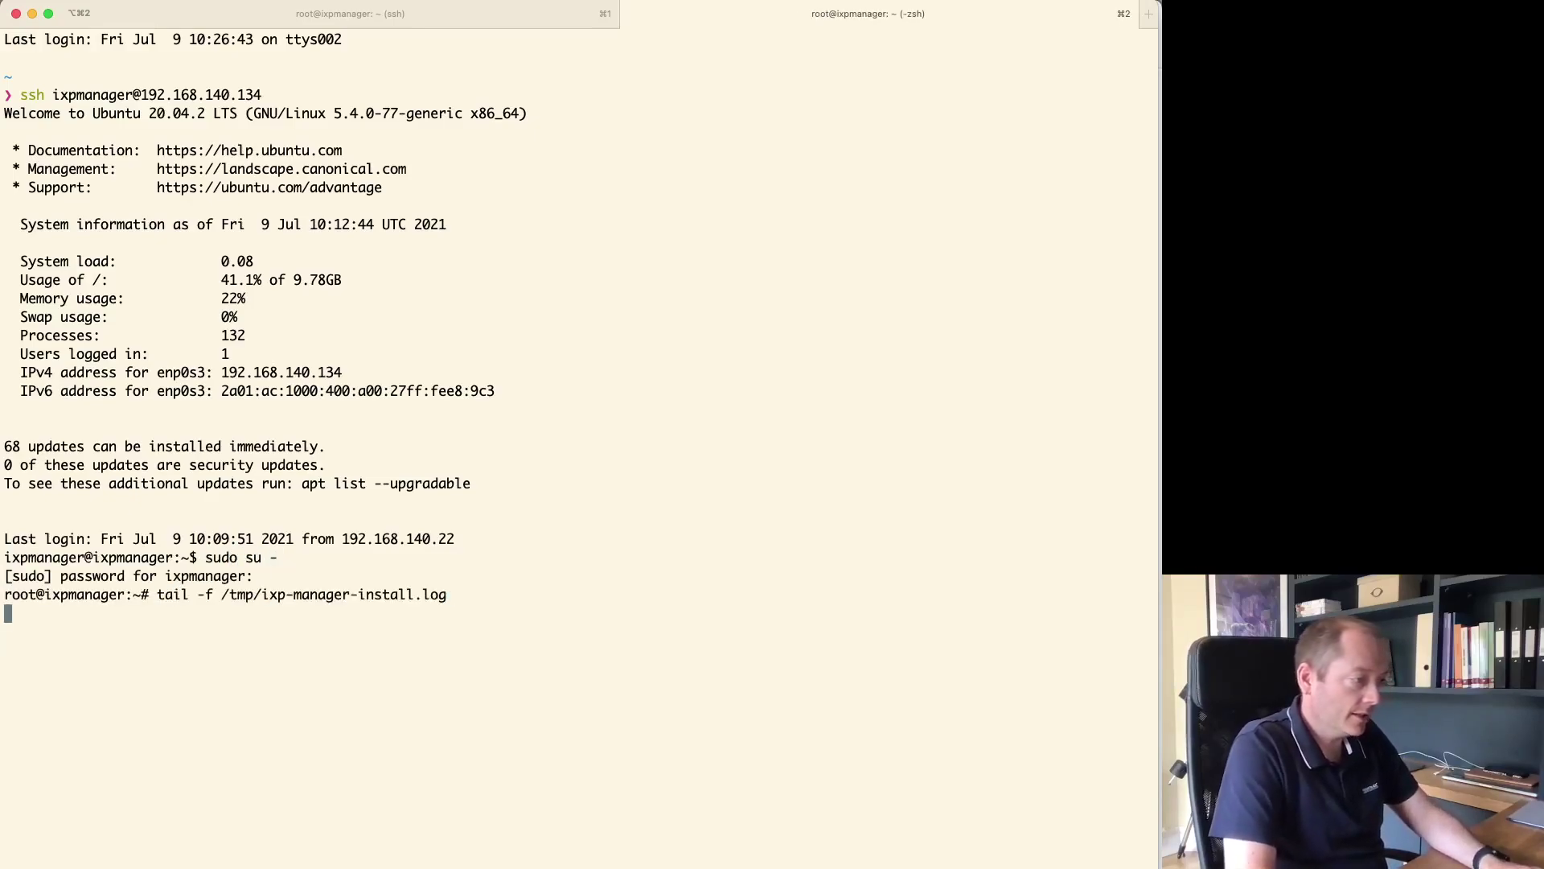
{"action": "key", "text": "ctrl+a"}
{"action": "key", "text": "ctrl+a"}
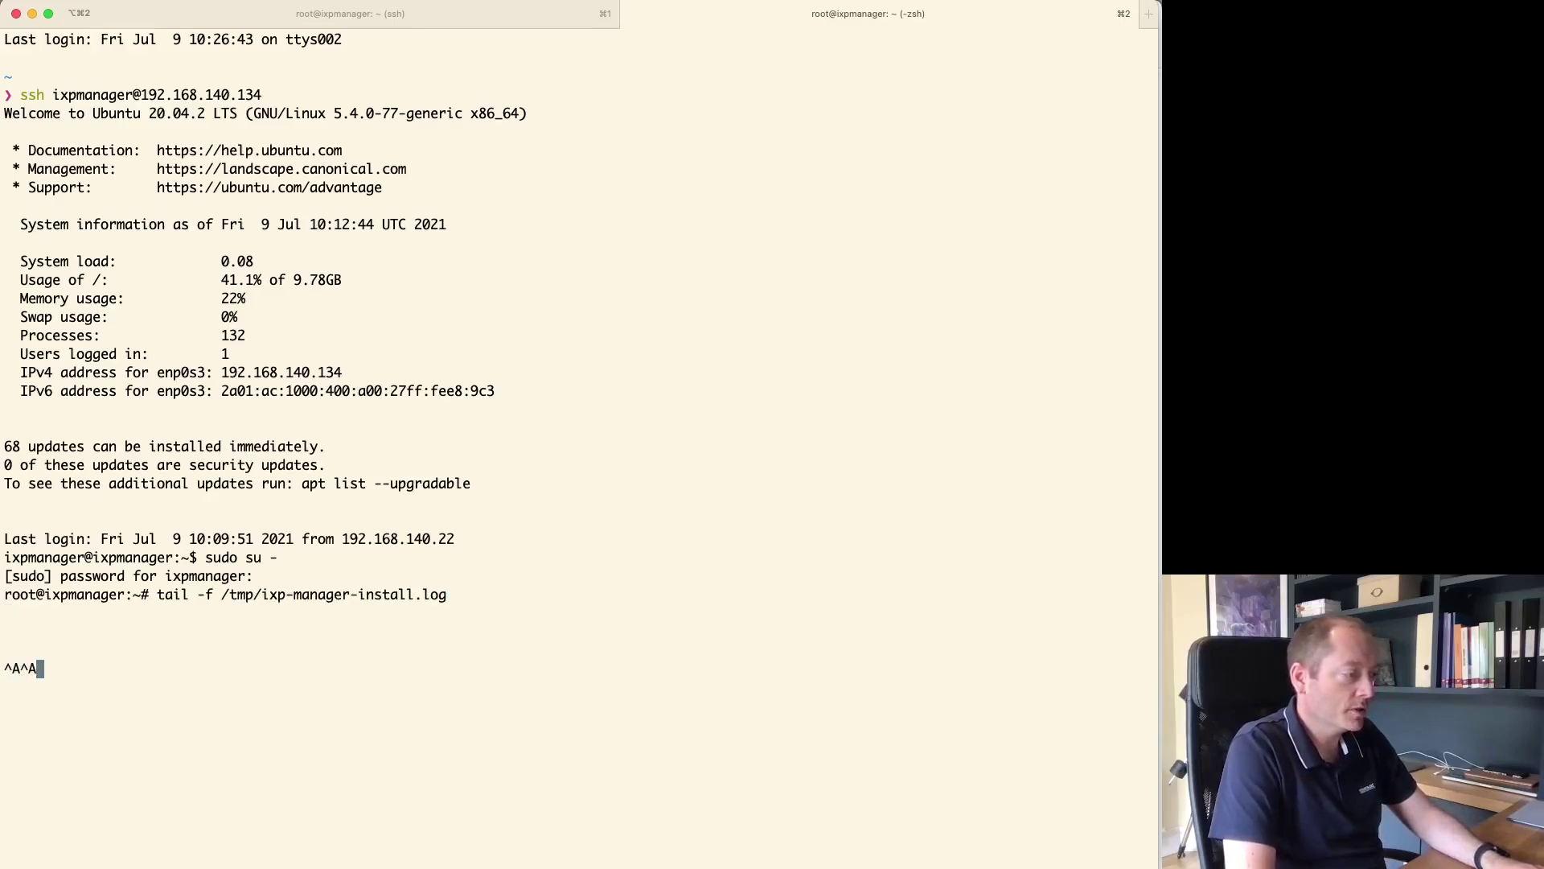
{"action": "key", "text": "BackSpace"}
{"action": "key", "text": "BackSpace"}
- Continue the install script past its welcome message in the first session and check the log session
{"action": "key", "text": "super+1"}
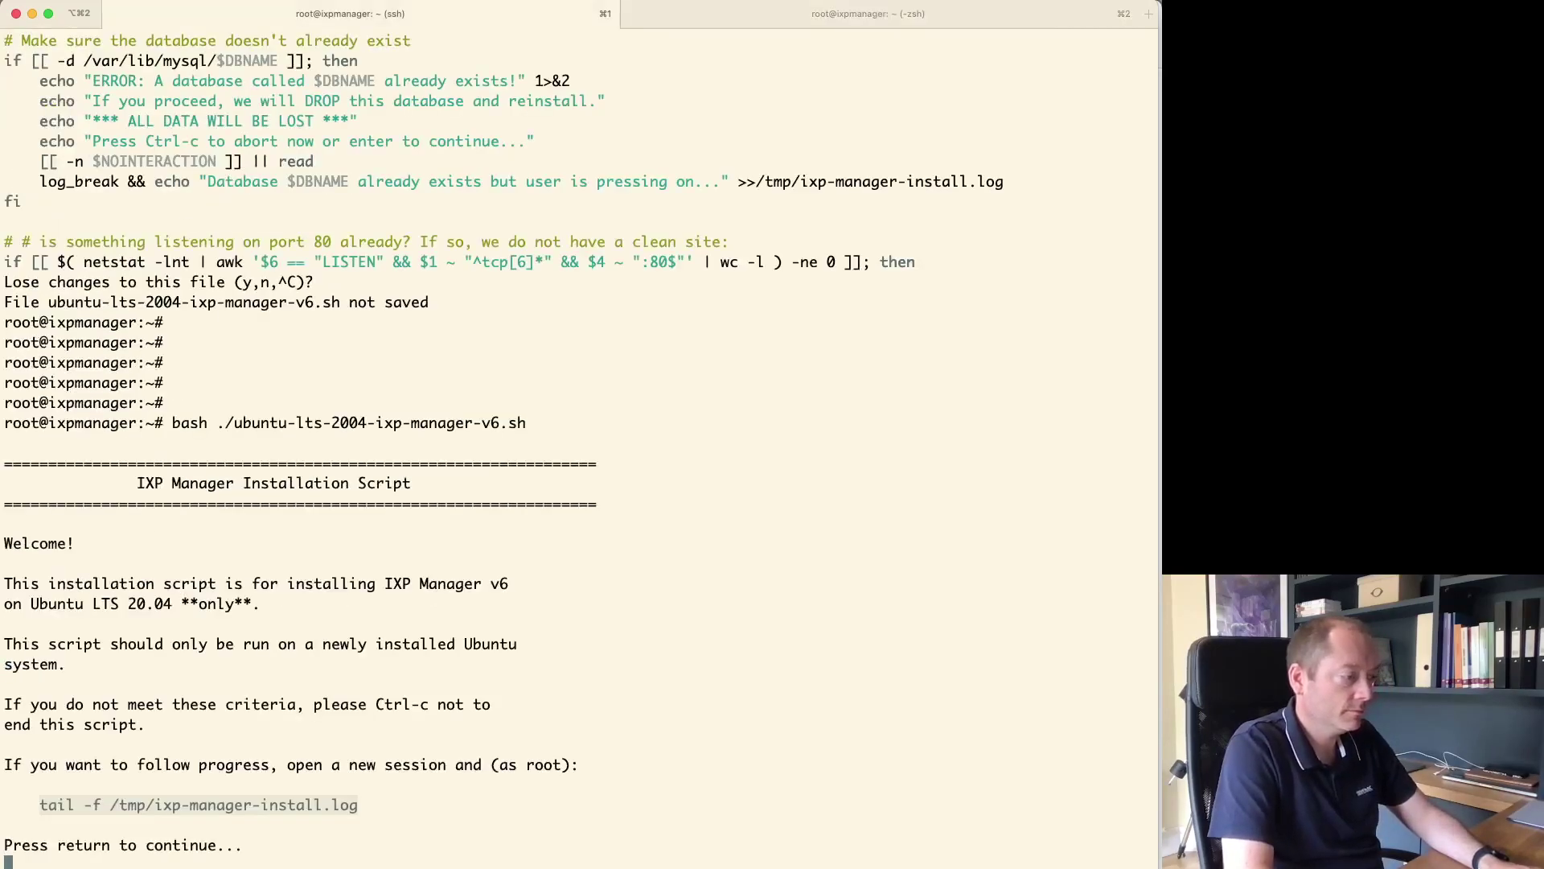
{"action": "key", "text": "Return"}
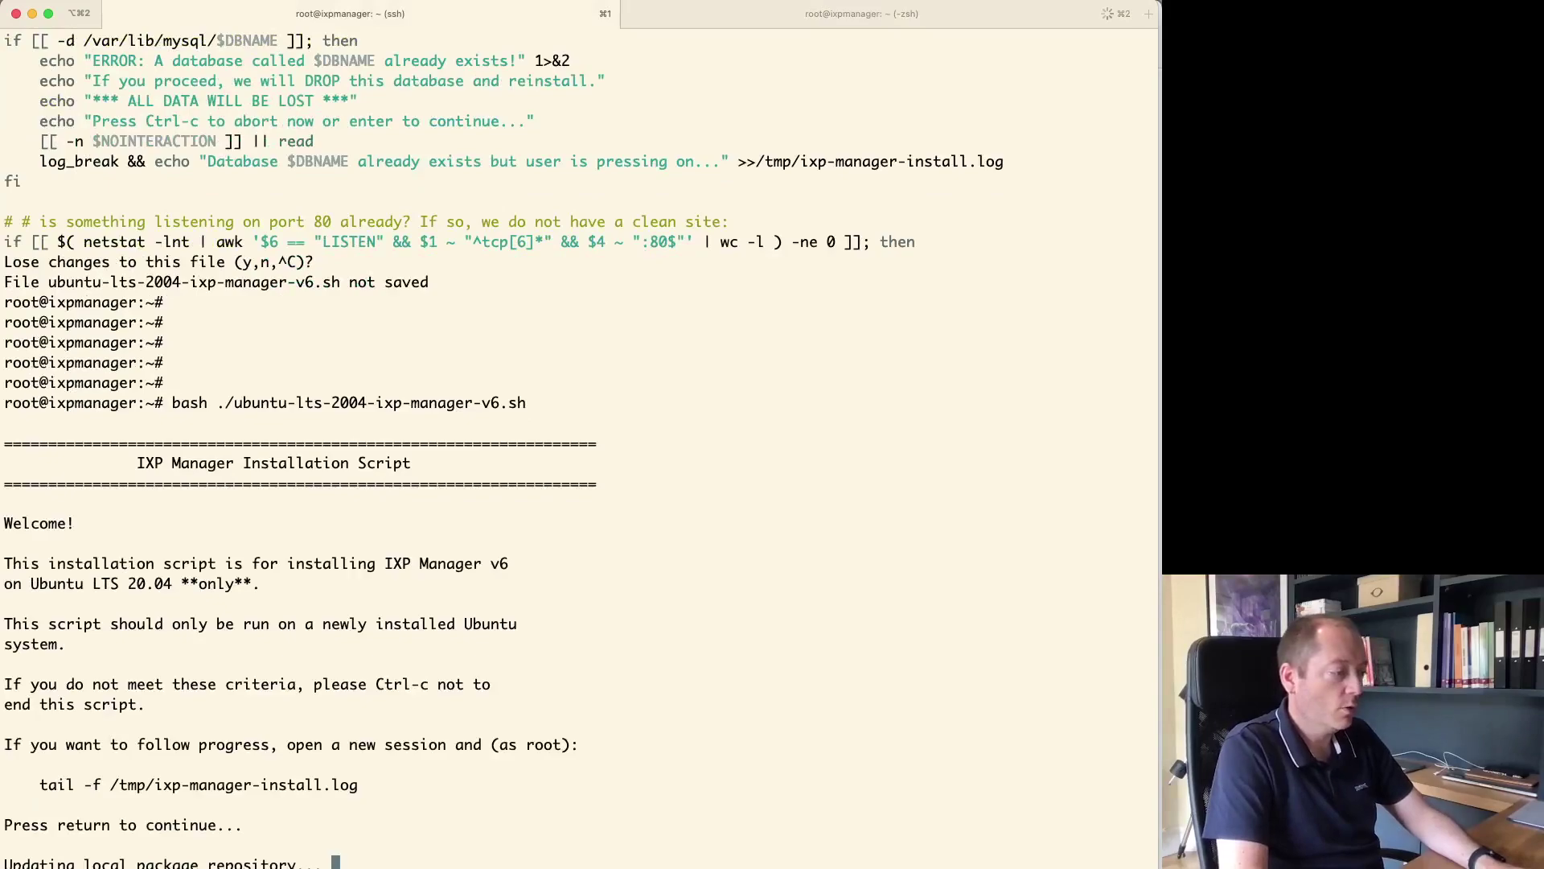
{"action": "key", "text": "super+2"}
{"action": "key", "text": "super+1"}
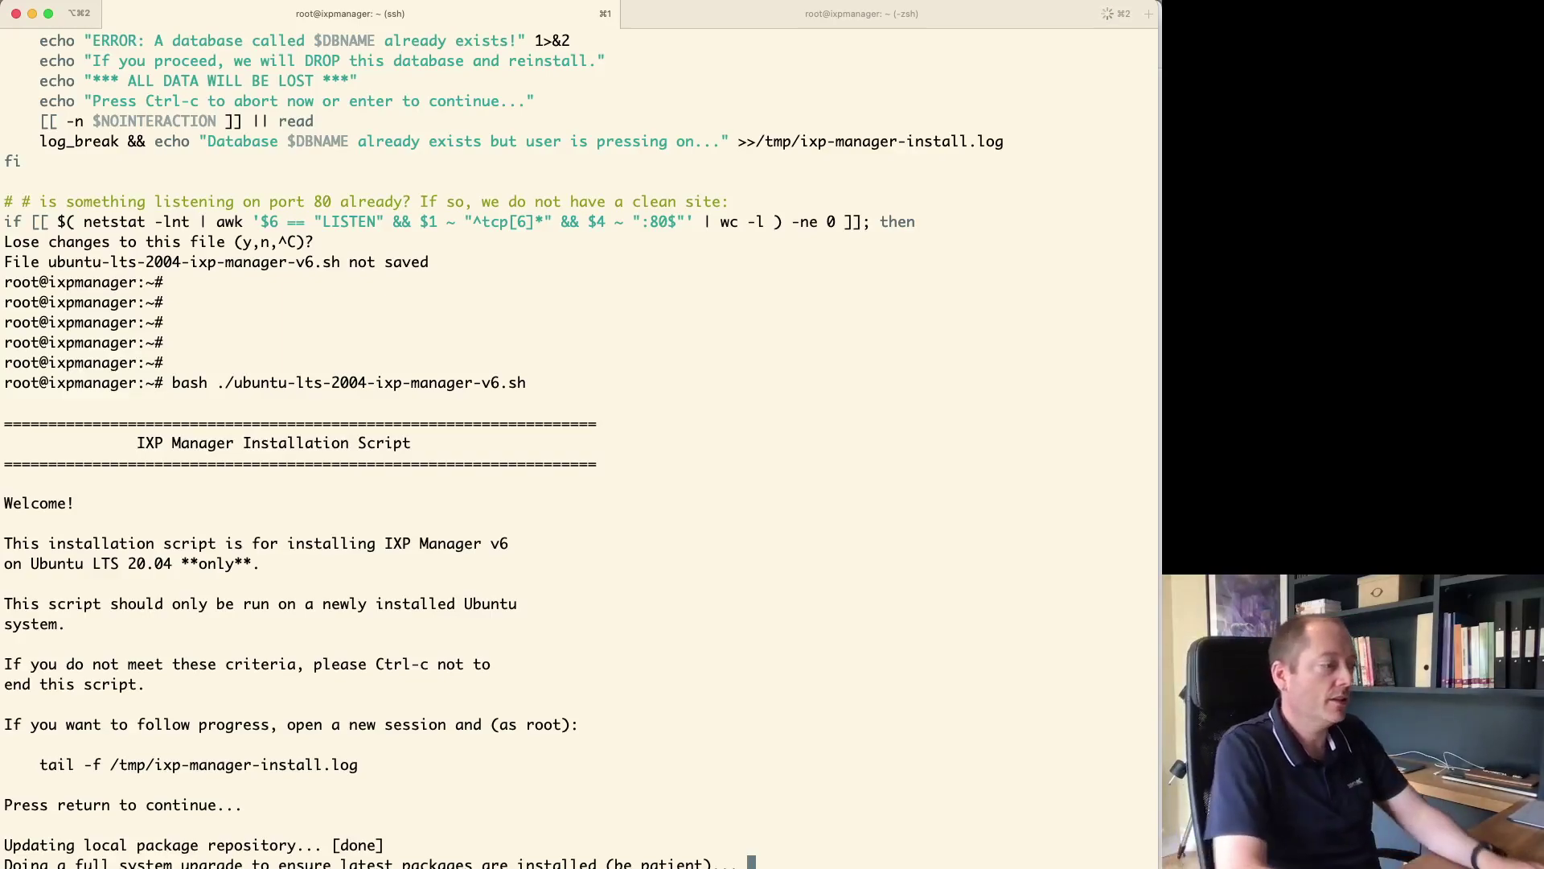
- Examine the system upgrade output in the followed log, including the list of upgraded packages, and compare it with the installer's progress
{"action": "key", "text": "super+2"}
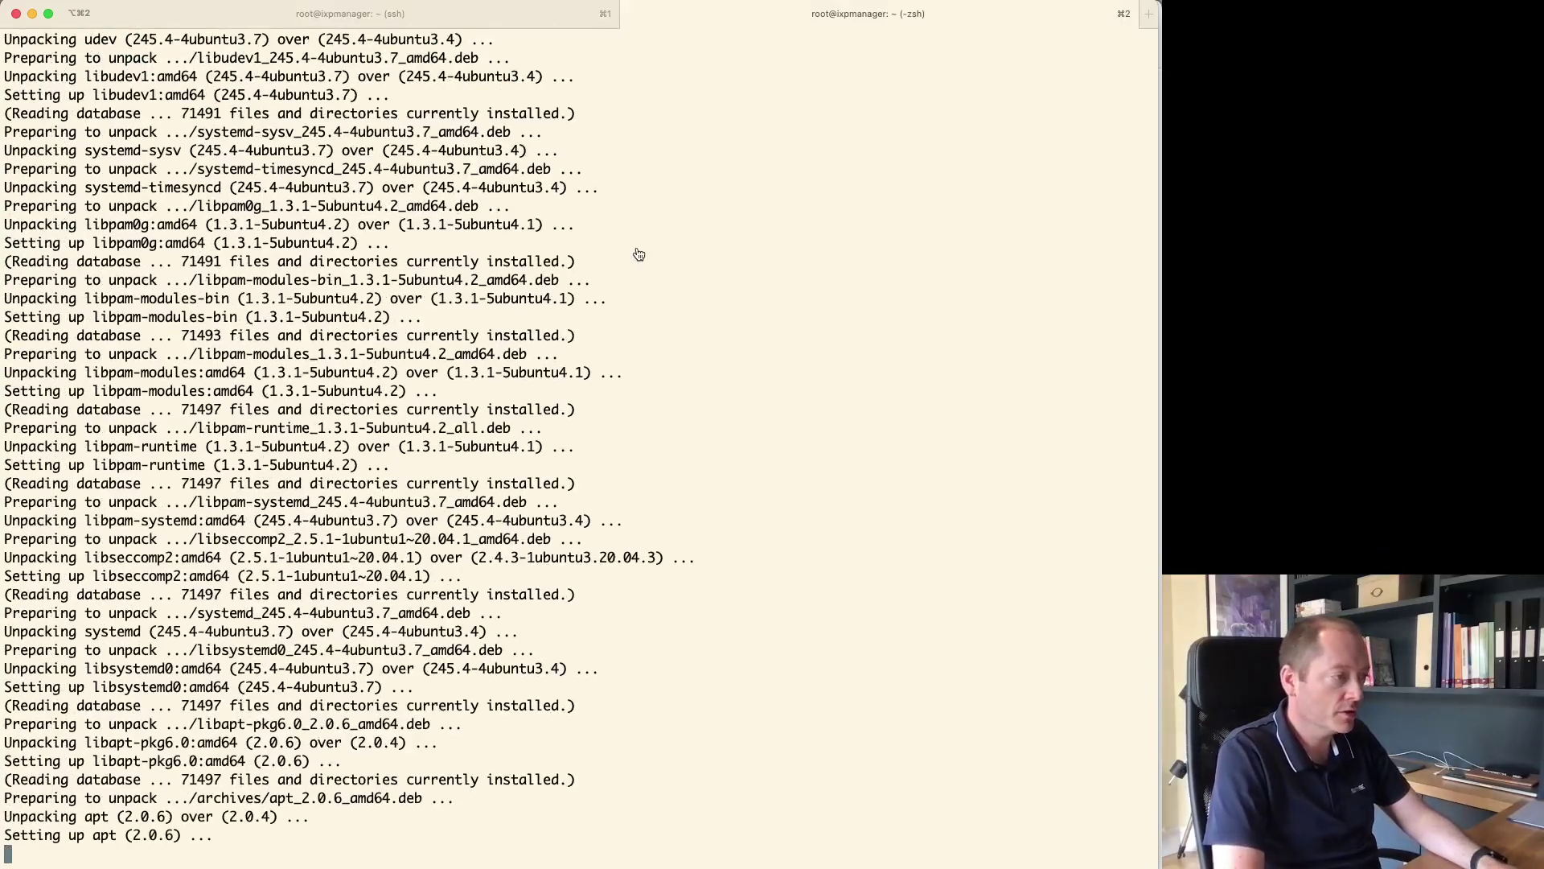
{"action": "scroll", "coordinate": [639, 254], "scroll_direction": "up", "scroll_amount": 20}
{"action": "scroll", "coordinate": [637, 247], "scroll_direction": "down", "scroll_amount": 5}
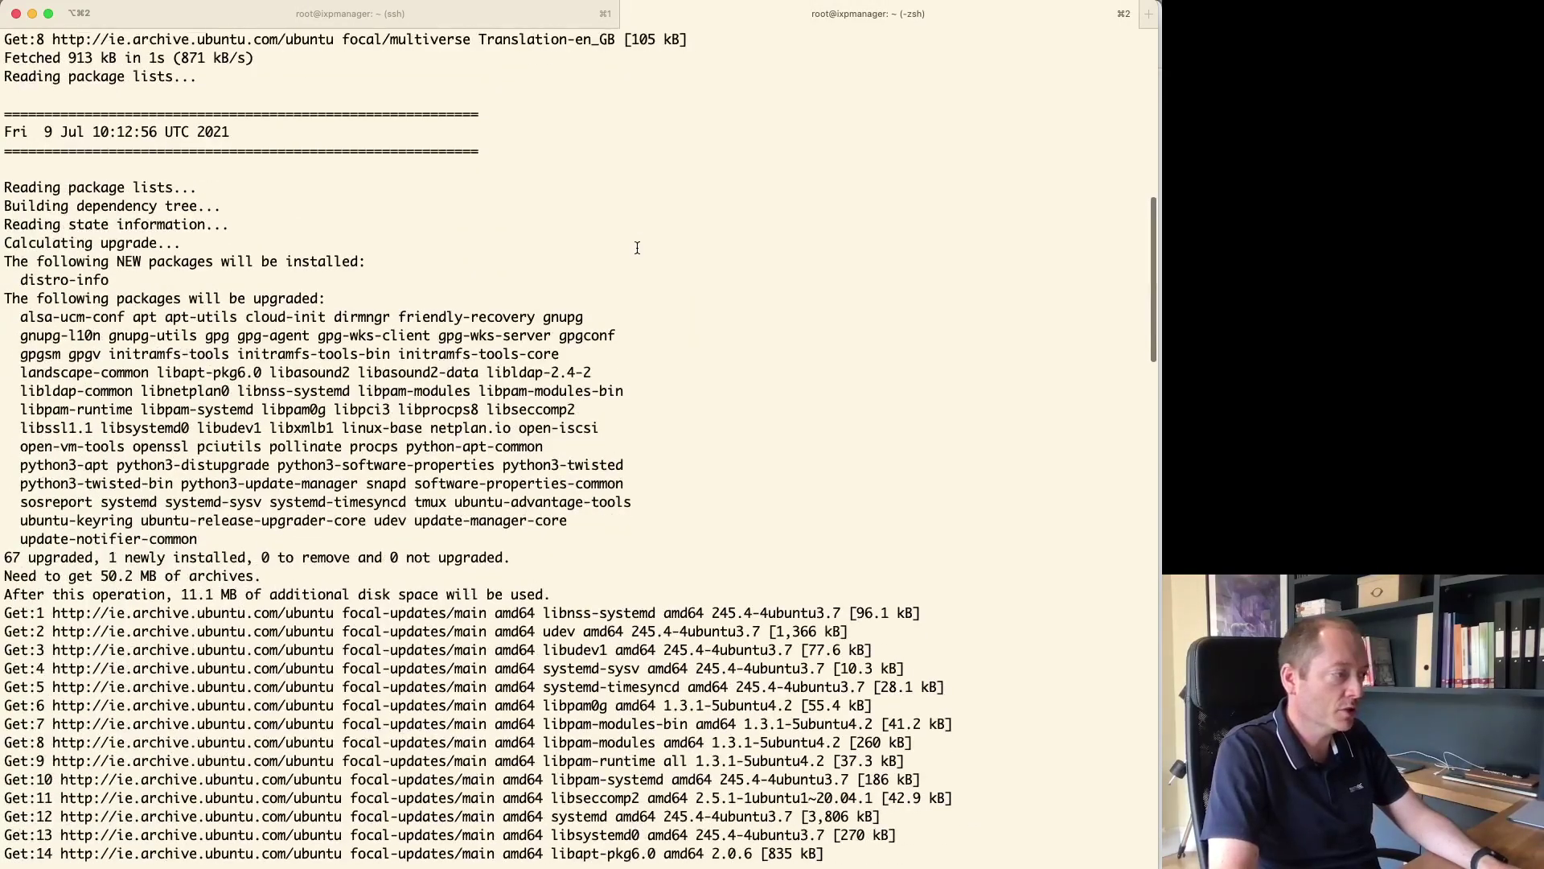
{"action": "left_click_drag", "start_coordinate": [17, 316], "coordinate": [535, 539]}
{"action": "scroll", "coordinate": [535, 539], "scroll_direction": "down", "scroll_amount": 15}
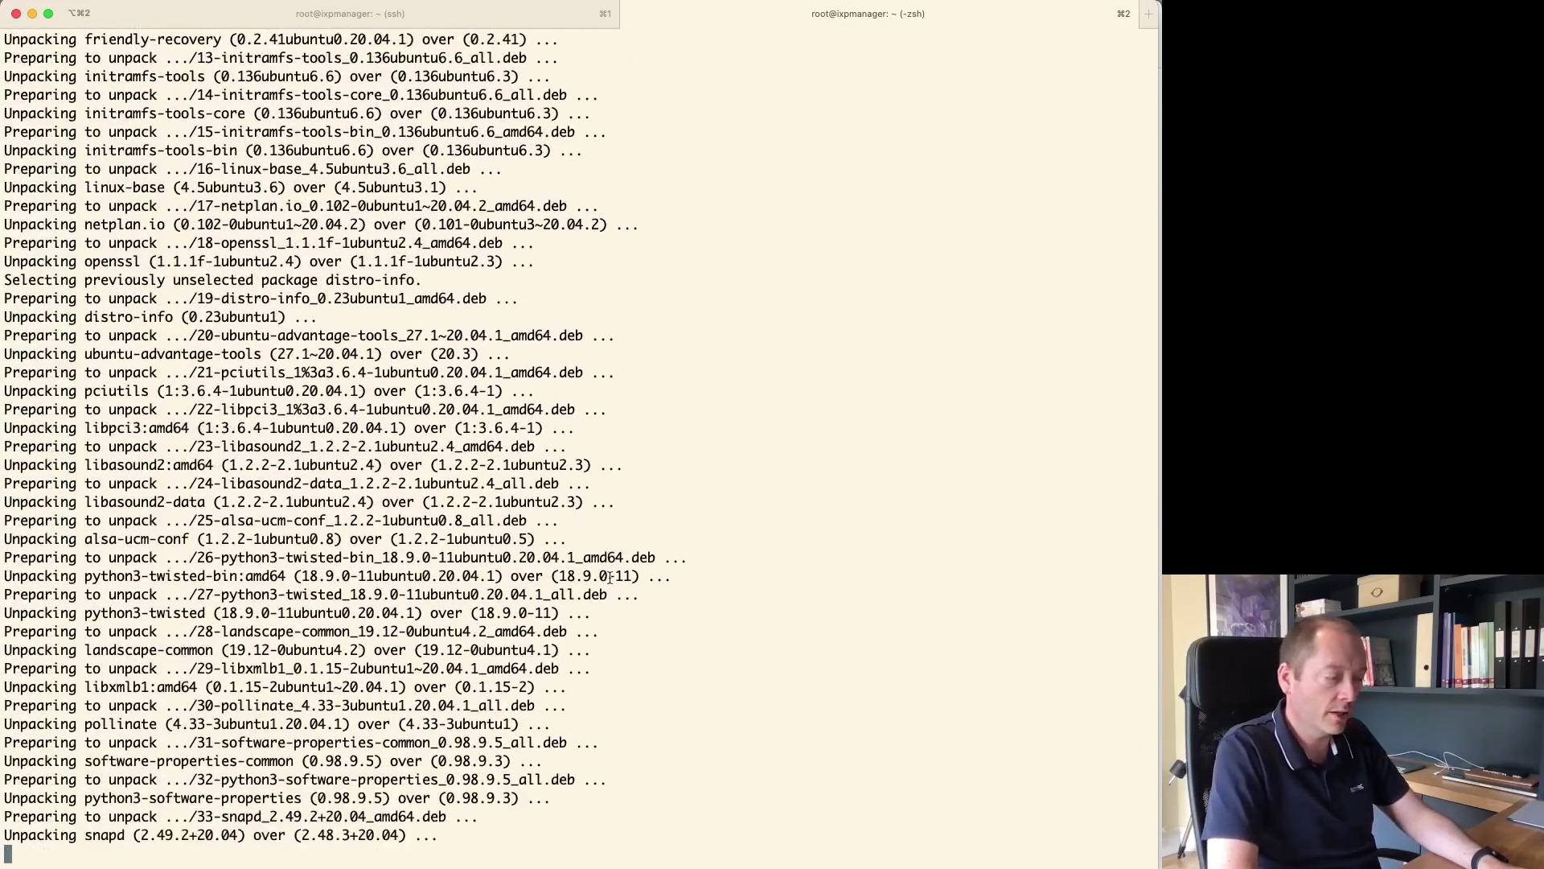
{"action": "key", "text": "super+1"}
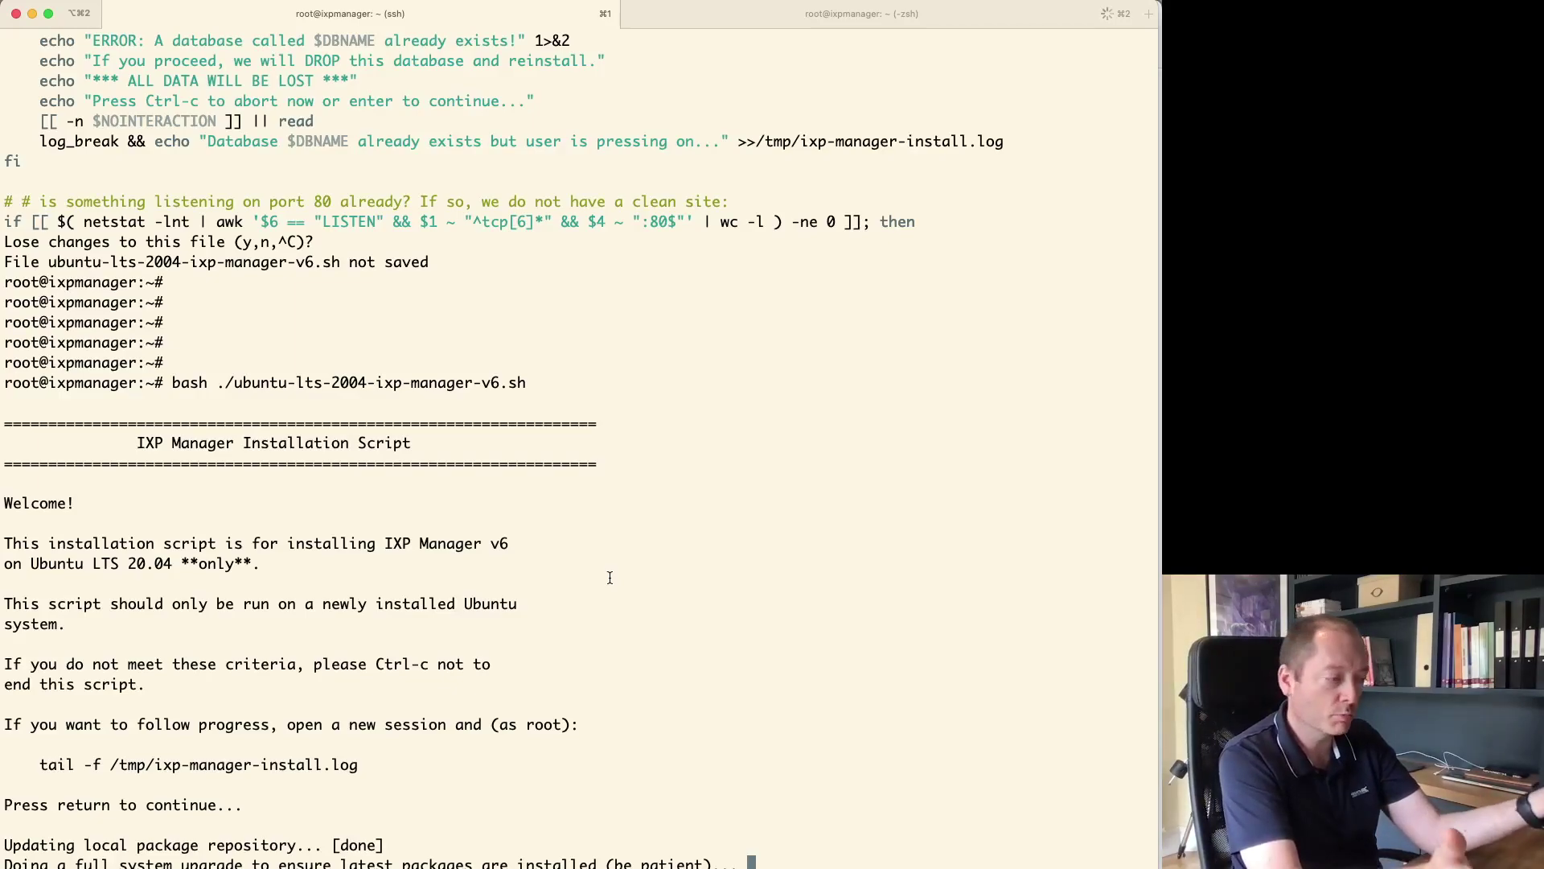
{"action": "key", "text": "super+2"}
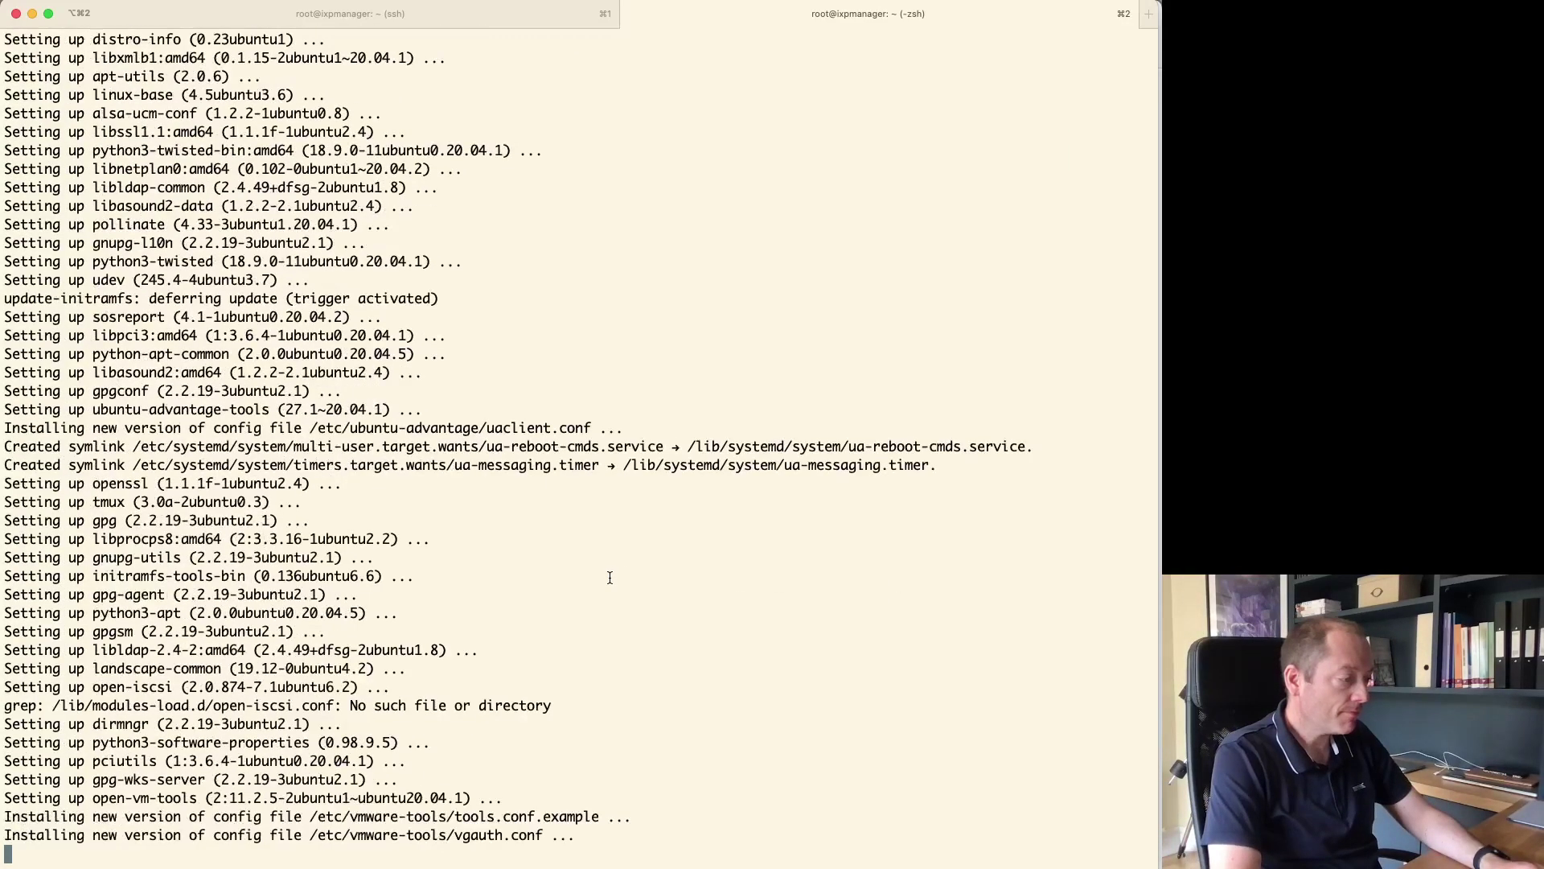
{"action": "key", "text": "super+1"}
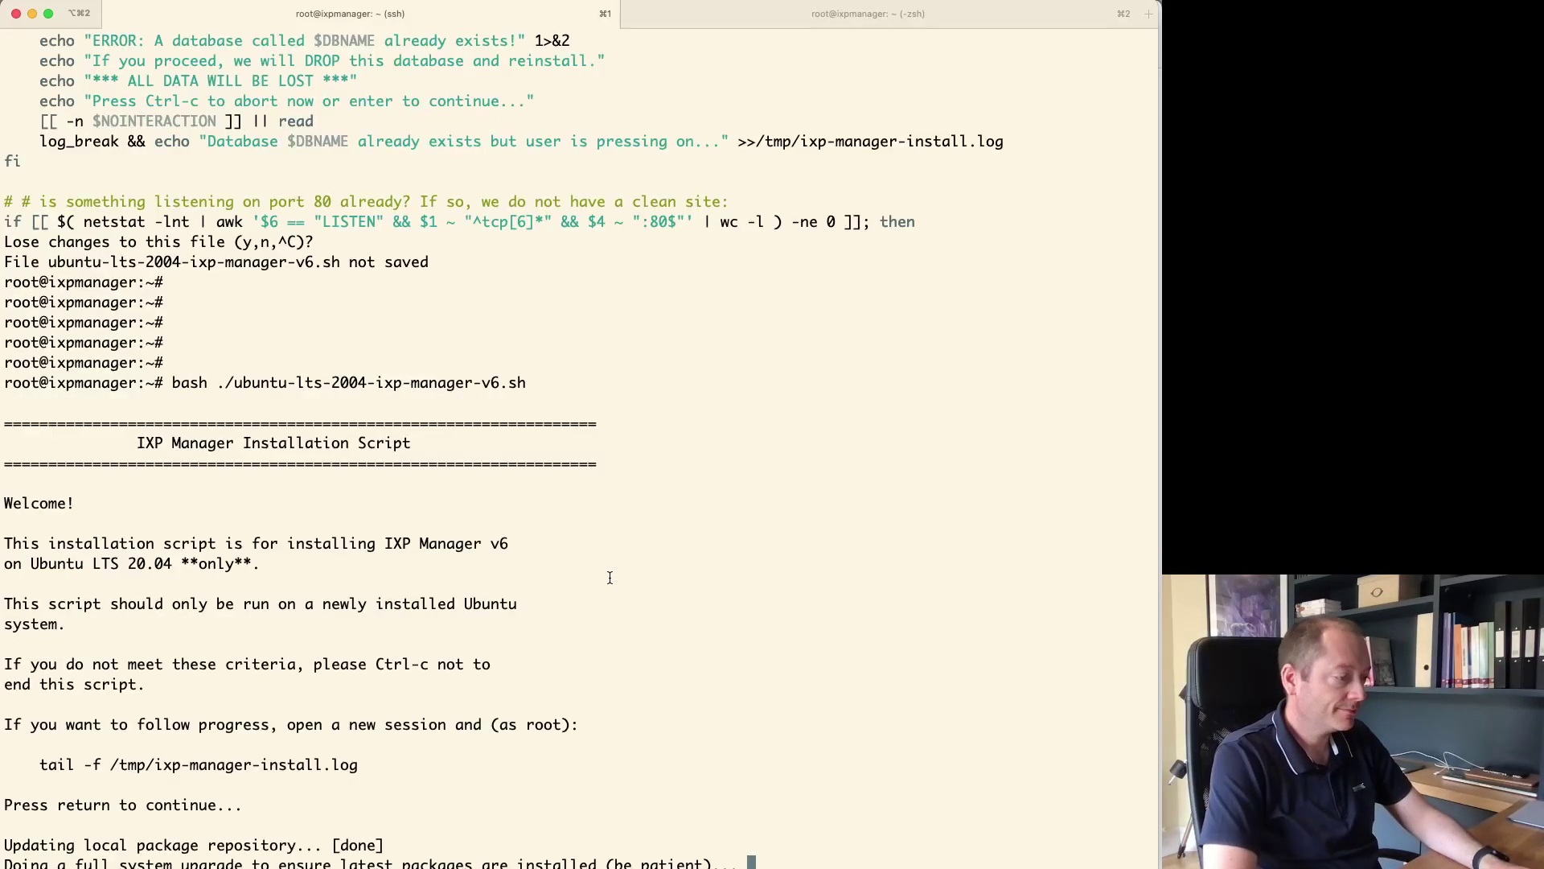
{"action": "key", "text": "super+2"}
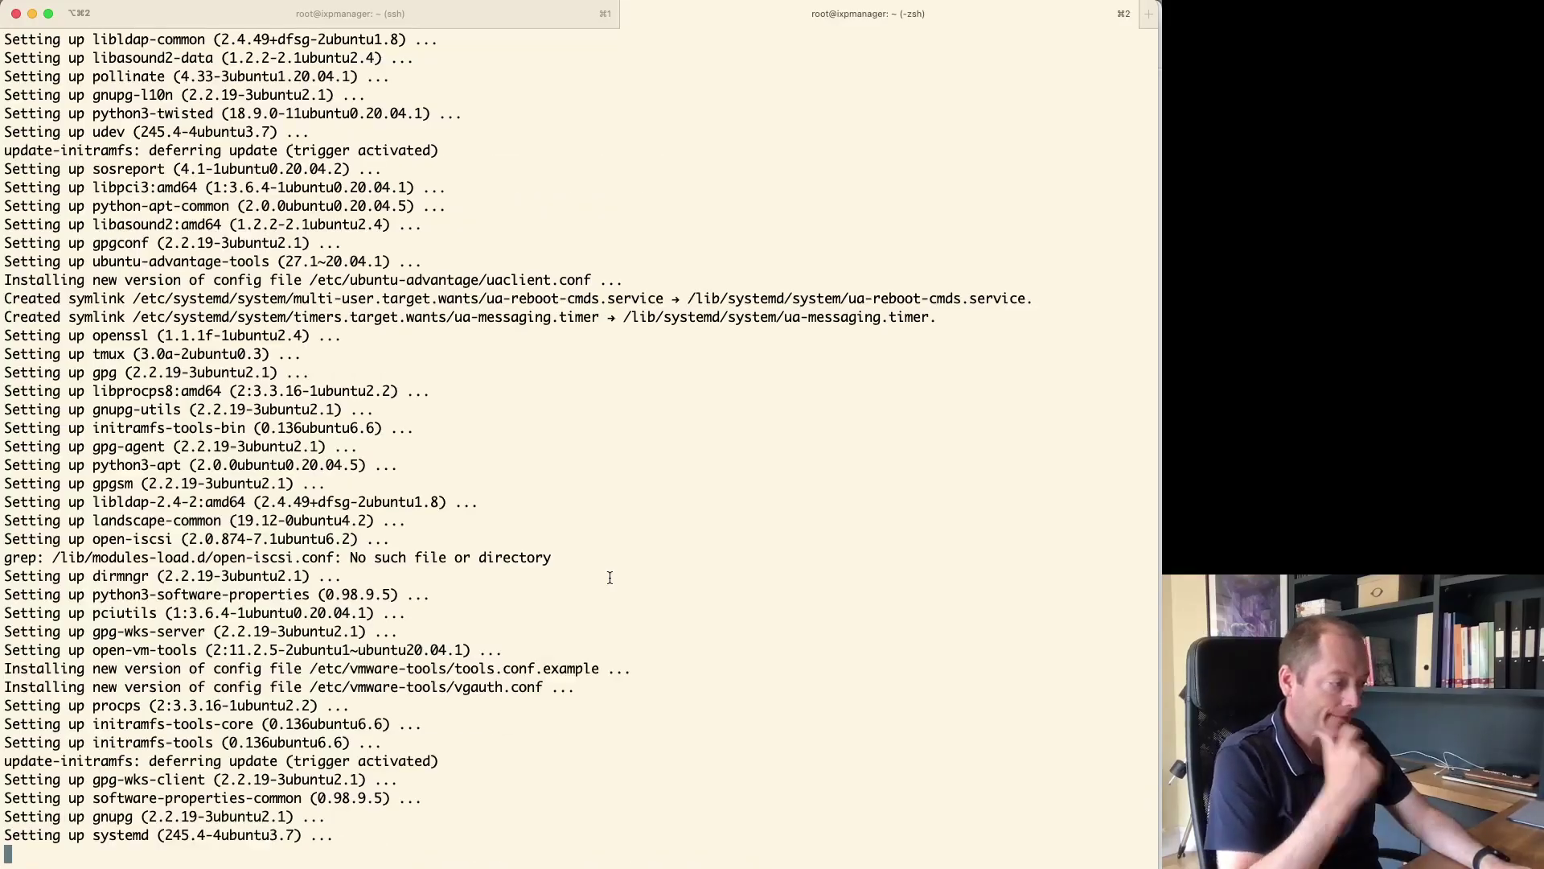
{"action": "scroll", "coordinate": [610, 576], "scroll_direction": "up", "scroll_amount": 15}
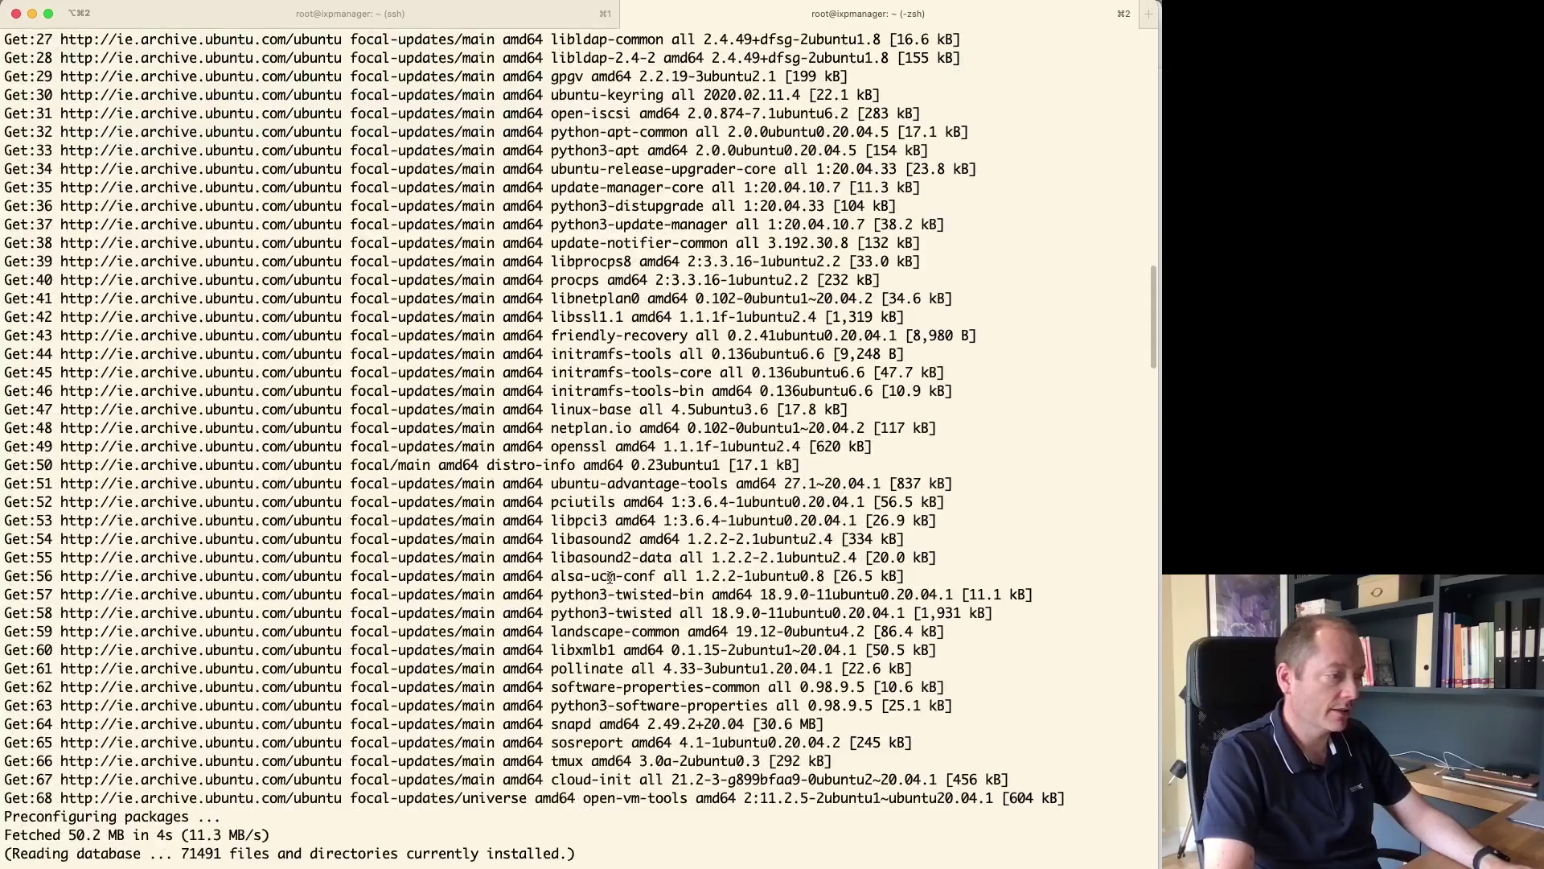
{"action": "scroll", "coordinate": [609, 576], "scroll_direction": "down", "scroll_amount": 20}
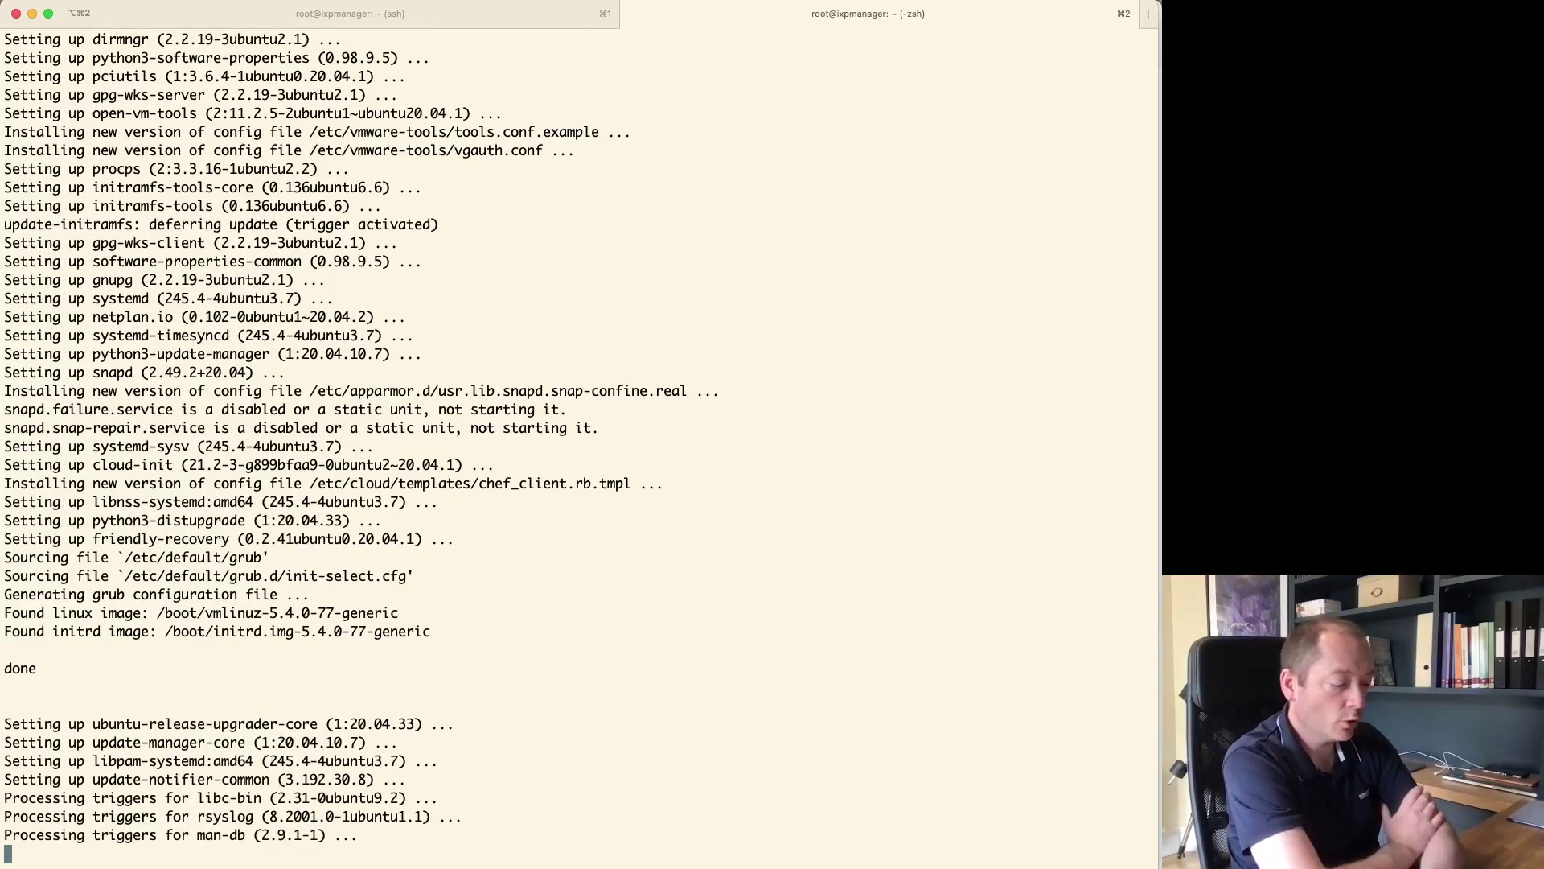
- Separate new log output with blank lines and monitor both sessions while the system upgrade runs
{"action": "key", "text": "Return"}
{"action": "key", "text": "Return"}
{"action": "key", "text": "Return"}
{"action": "key", "text": "Return"}
{"action": "key", "text": "Return"}
{"action": "key", "text": "Return"}
{"action": "key", "text": "Return"}
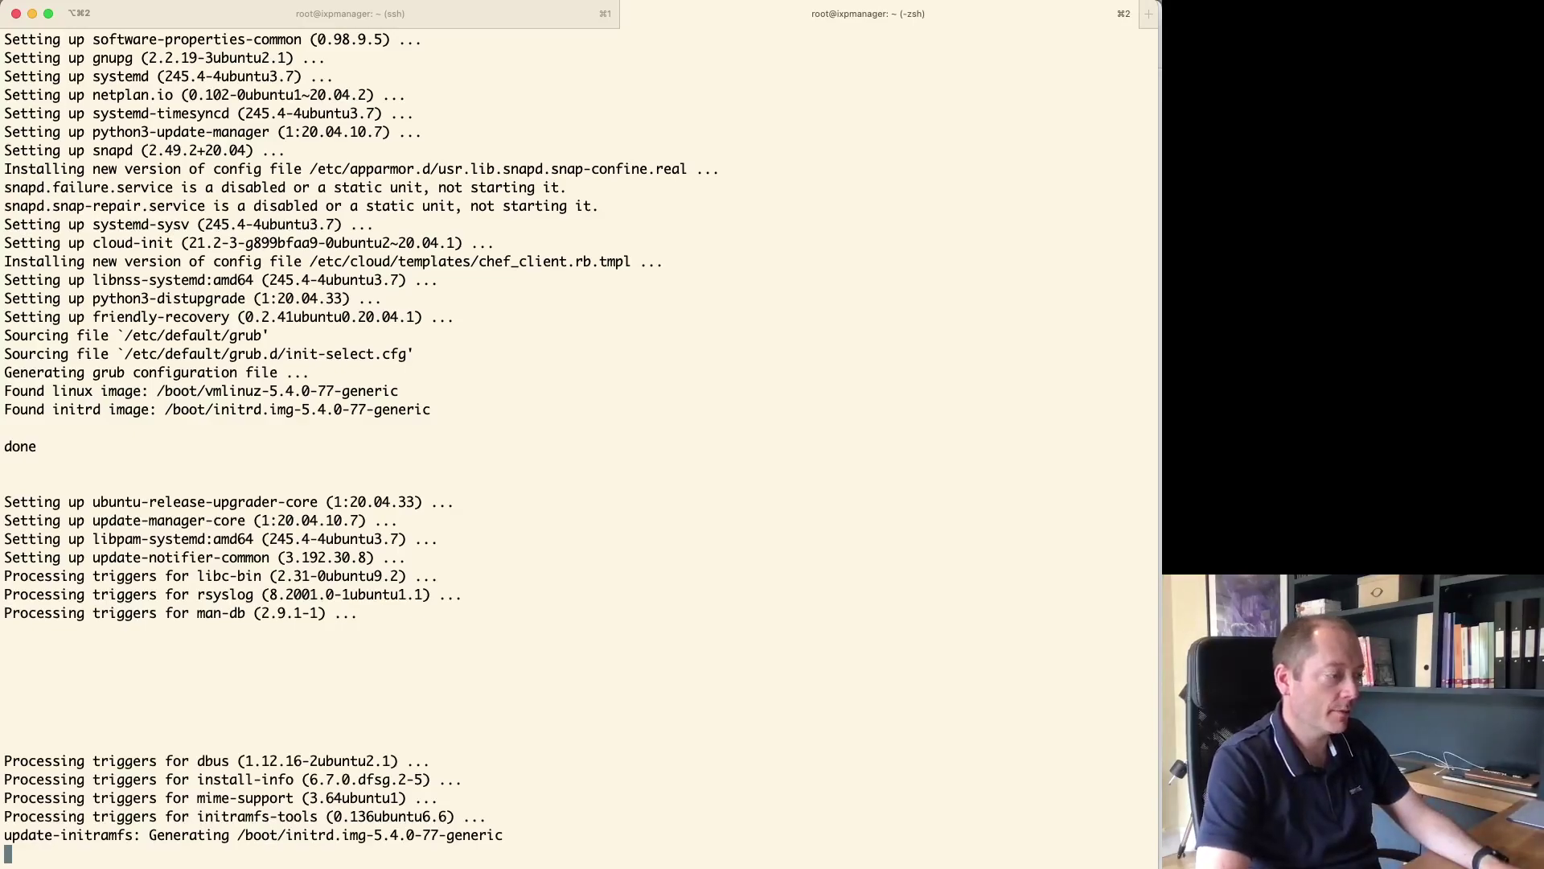
{"action": "key", "text": "super+1"}
{"action": "key", "text": "super+2"}
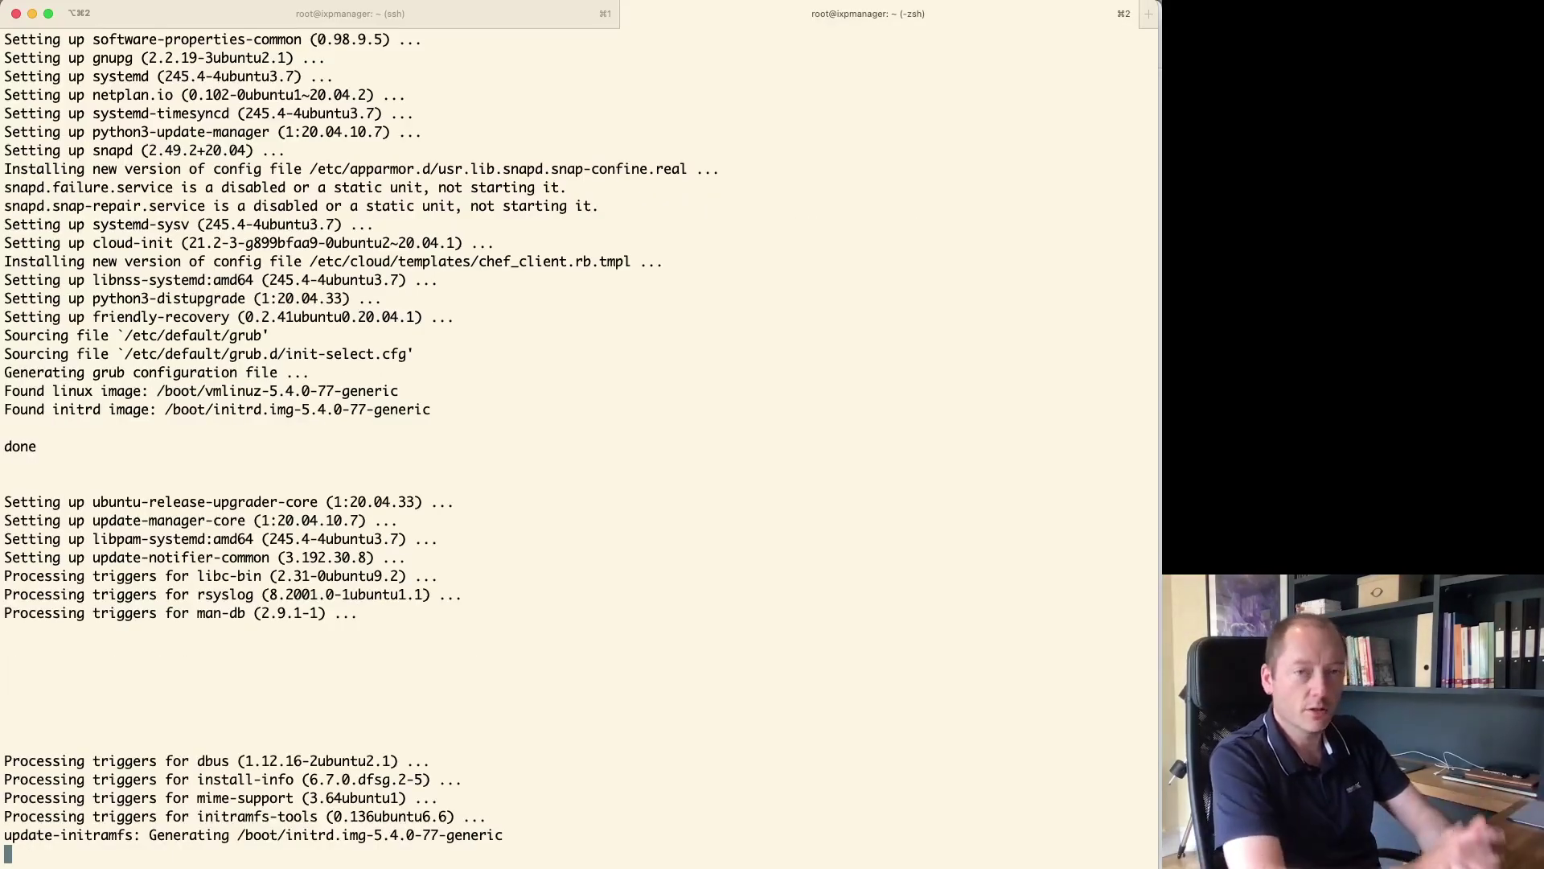
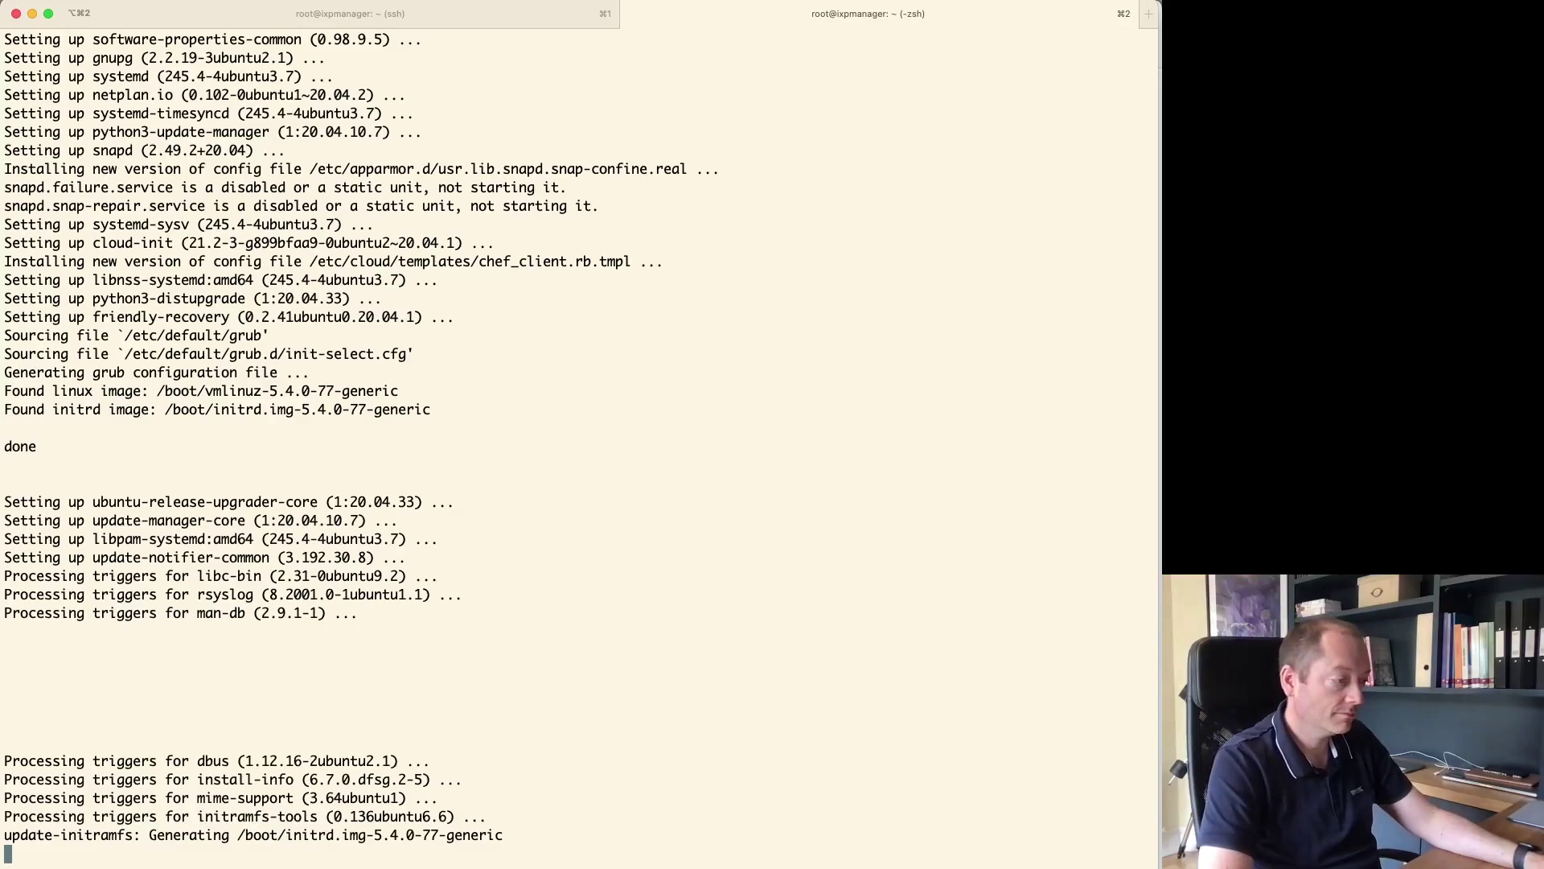
{"action": "key", "text": "super+grave"}
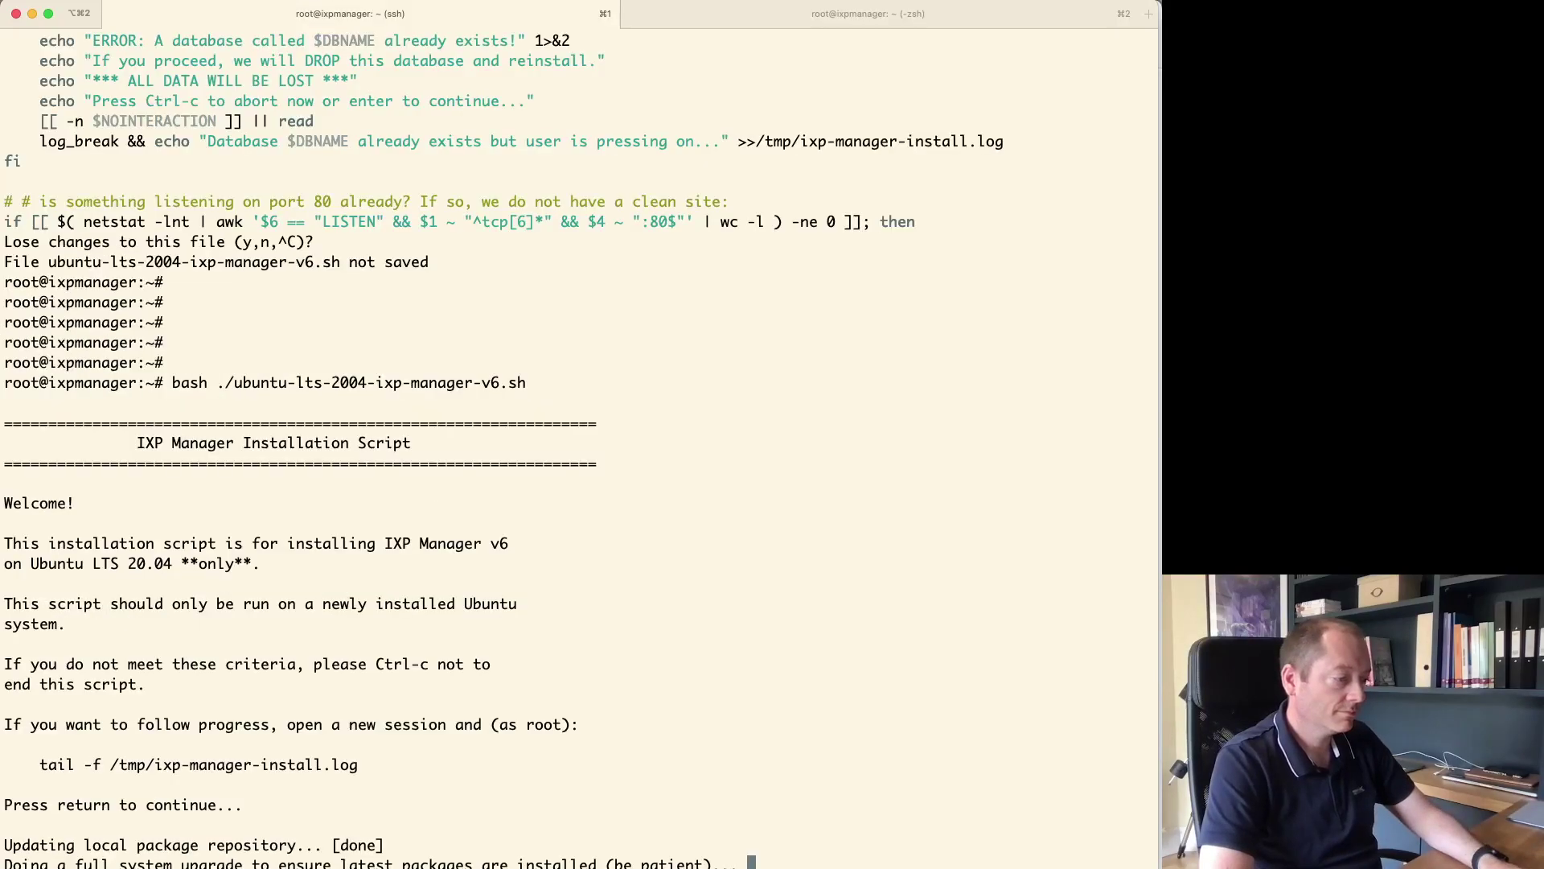
{"action": "key", "text": "super+grave"}
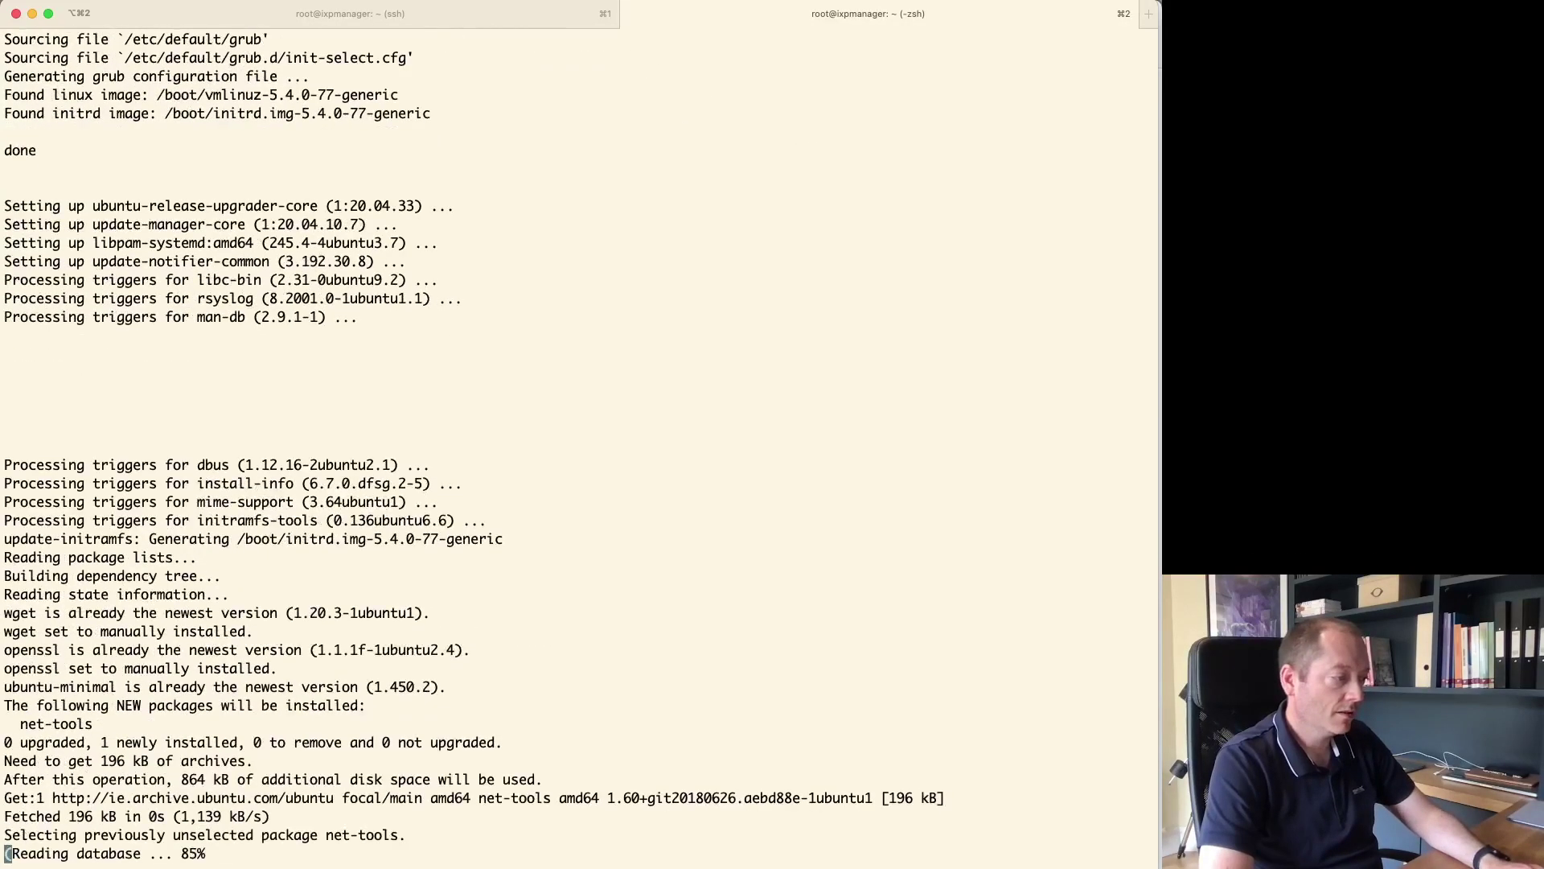
- Accept the installer's defaults for the IXP's long and short names, city, country, AS number, contact e-mails, NOC phone number and website
{"action": "key", "text": "super+1"}
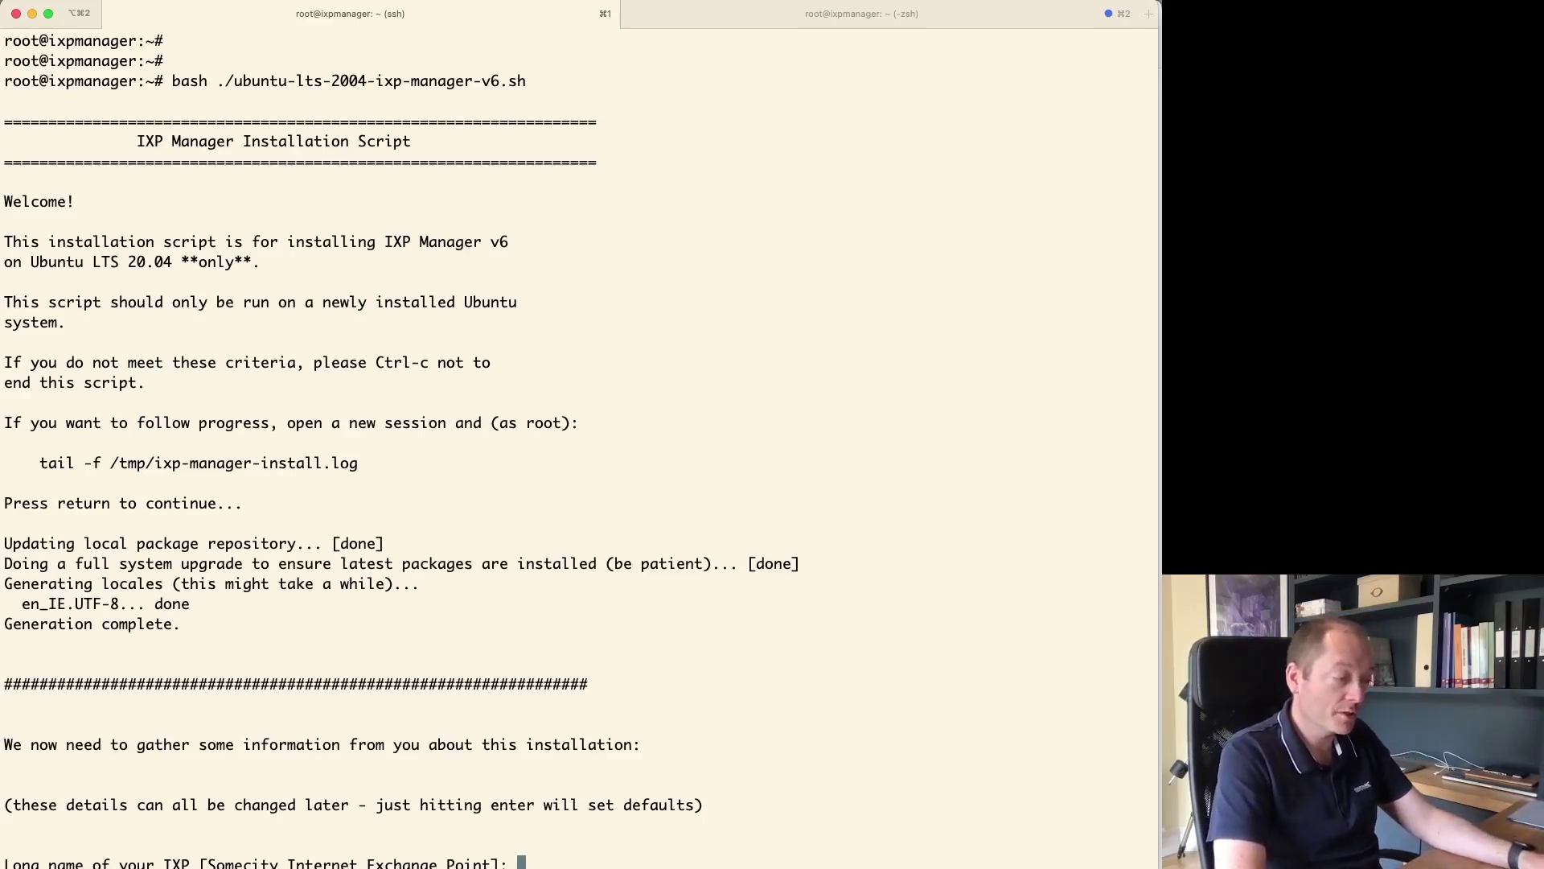
{"action": "key", "text": "Return"}
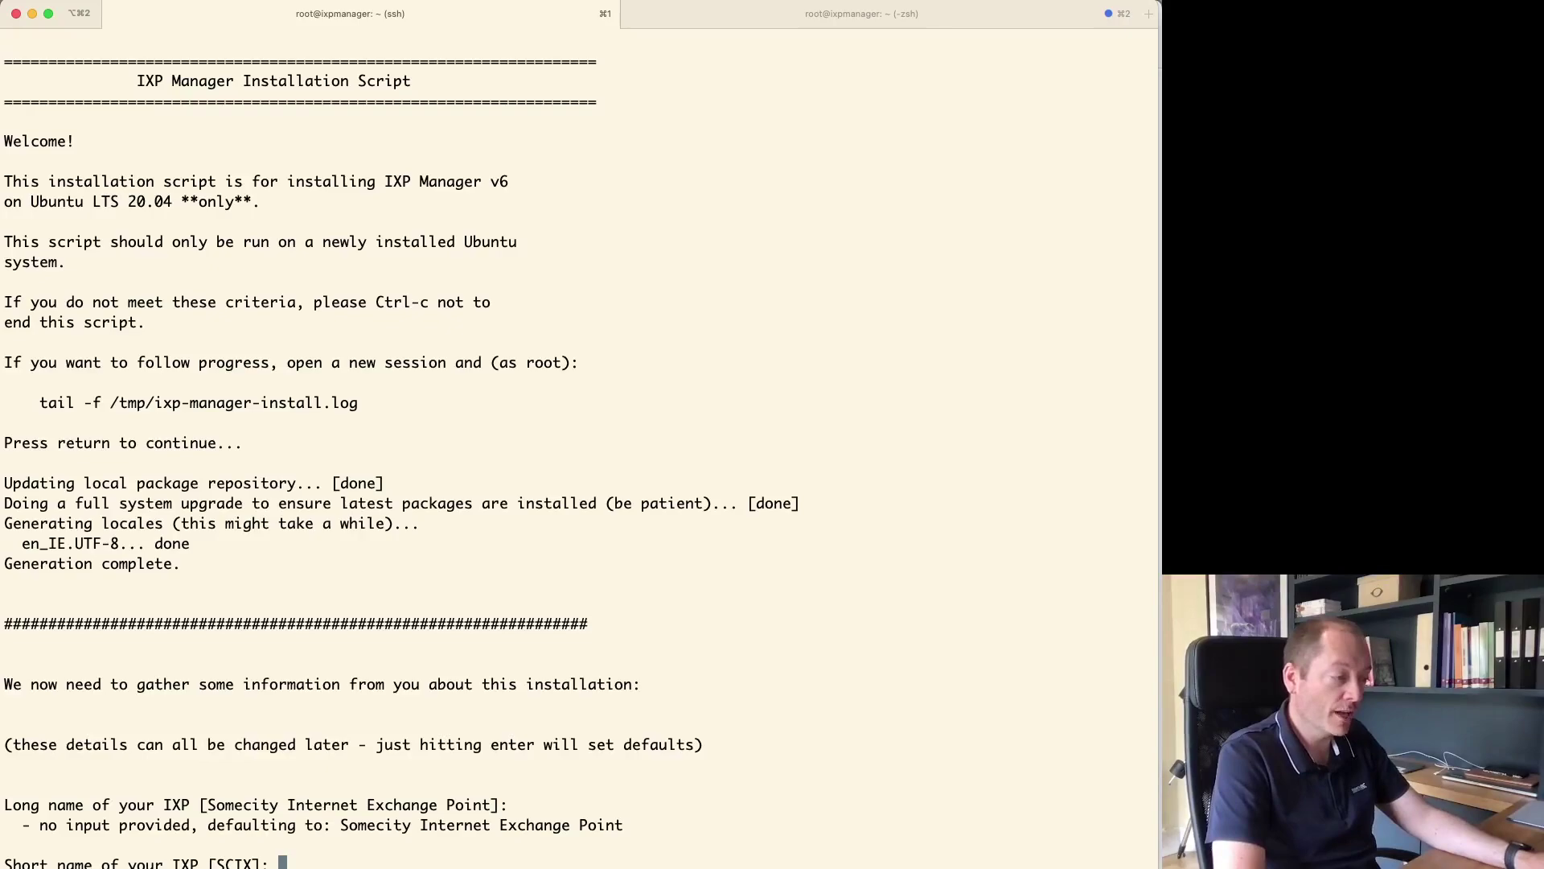
{"action": "key", "text": "Return"}
{"action": "key", "text": "Return"}
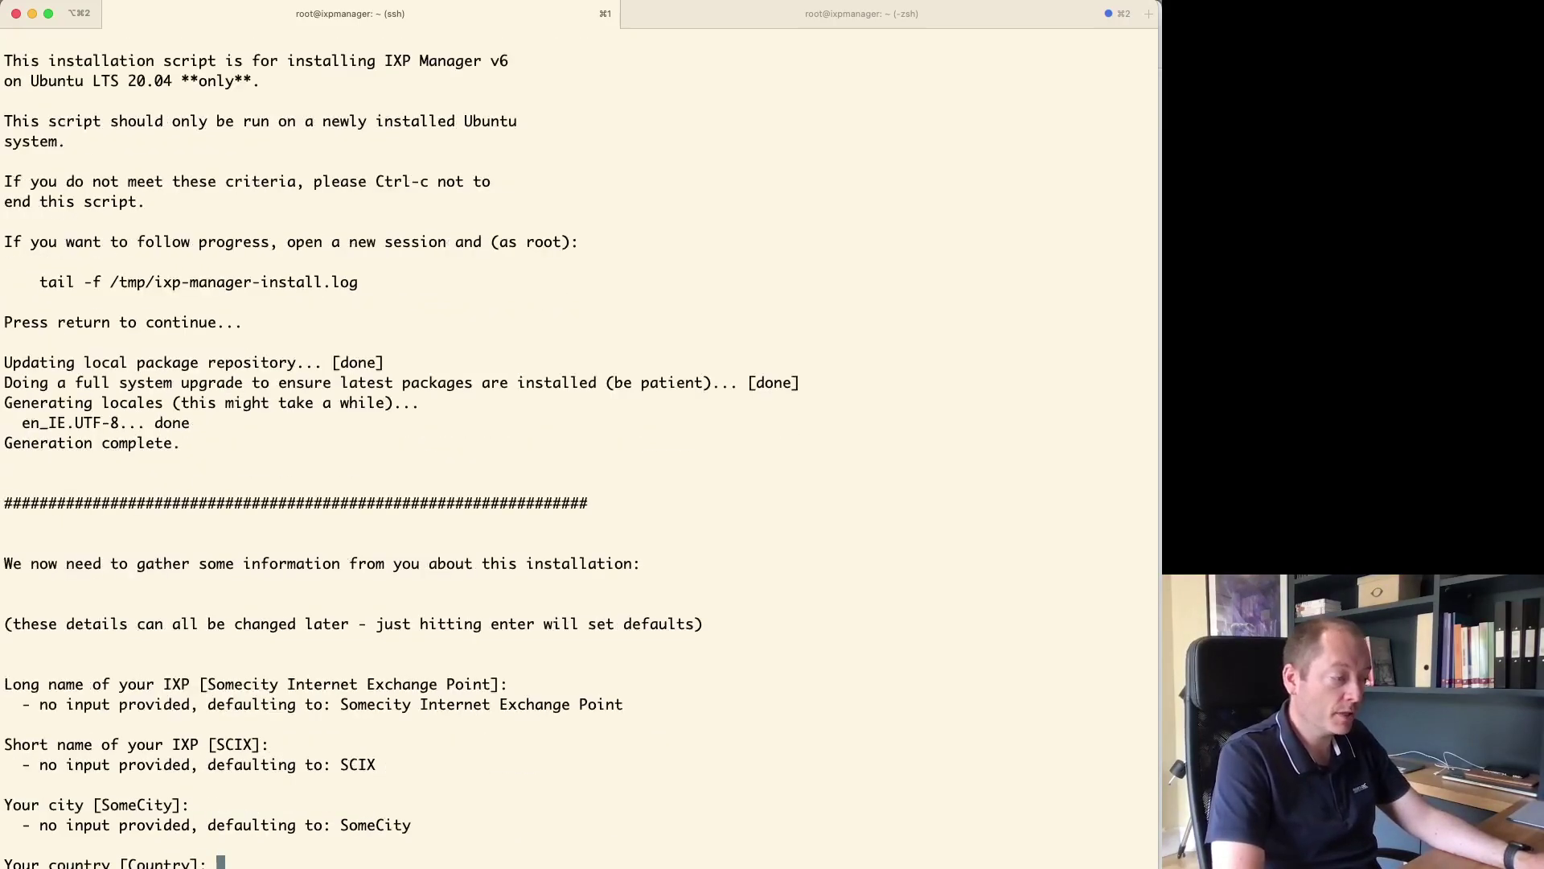
{"action": "key", "text": "Return"}
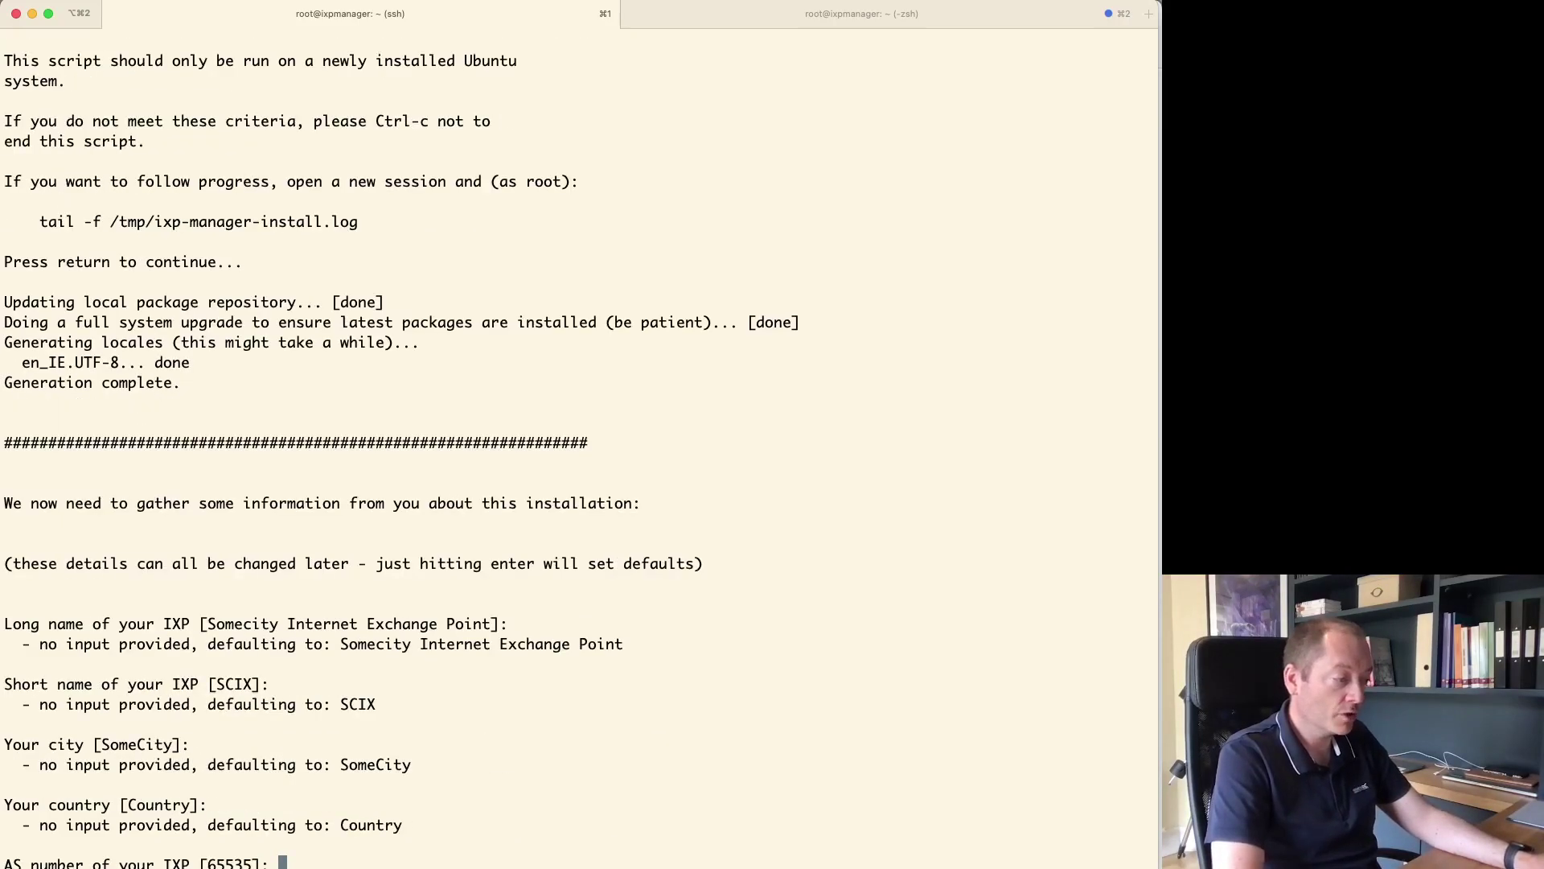
{"action": "key", "text": "Return"}
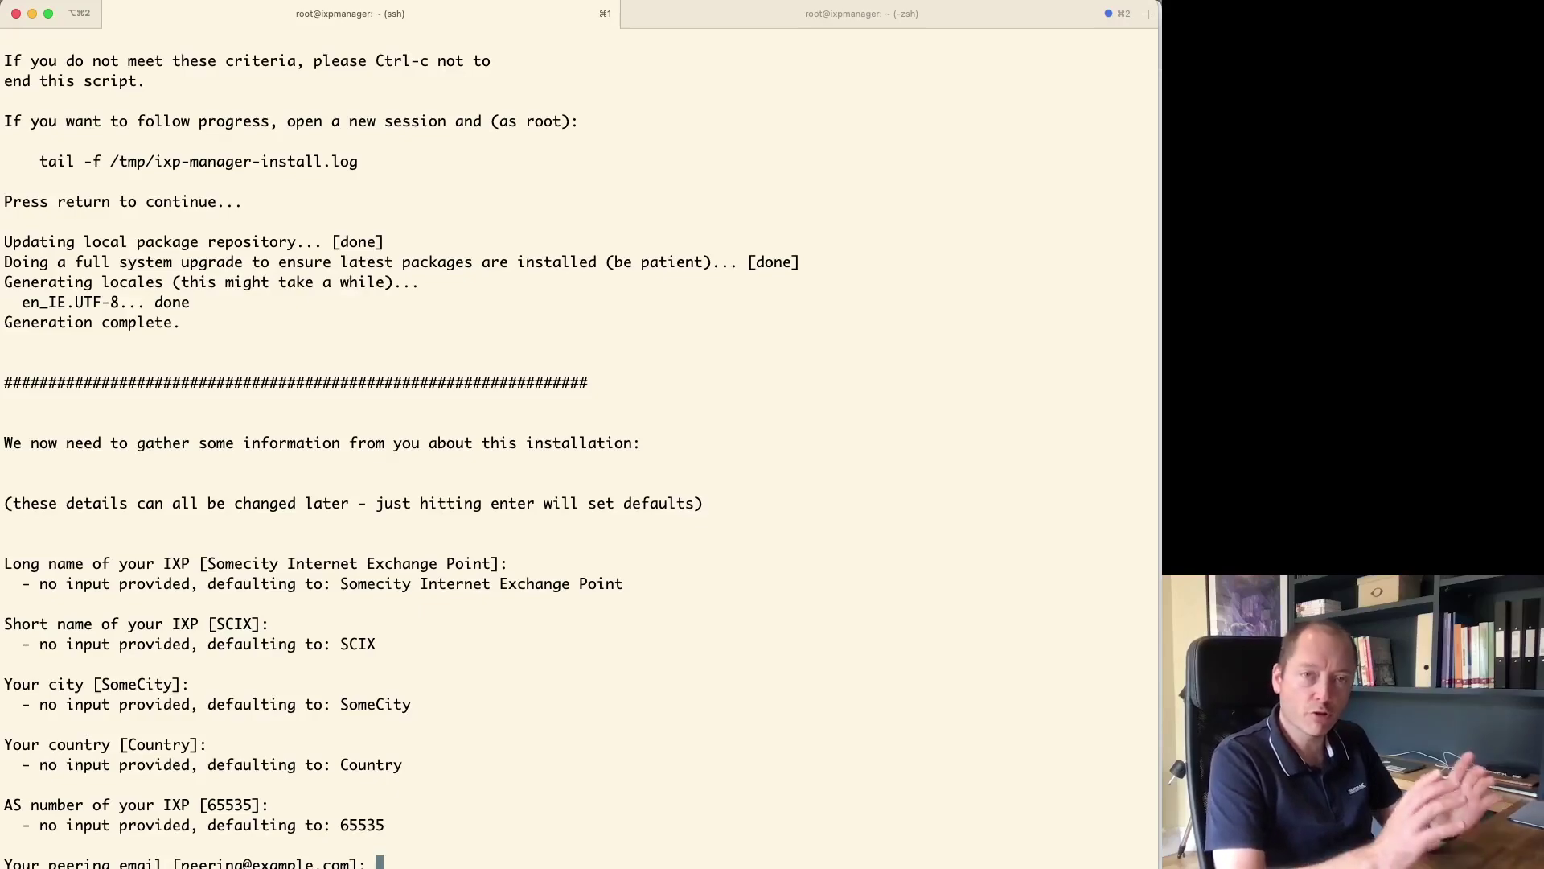
{"action": "key", "text": "Return"}
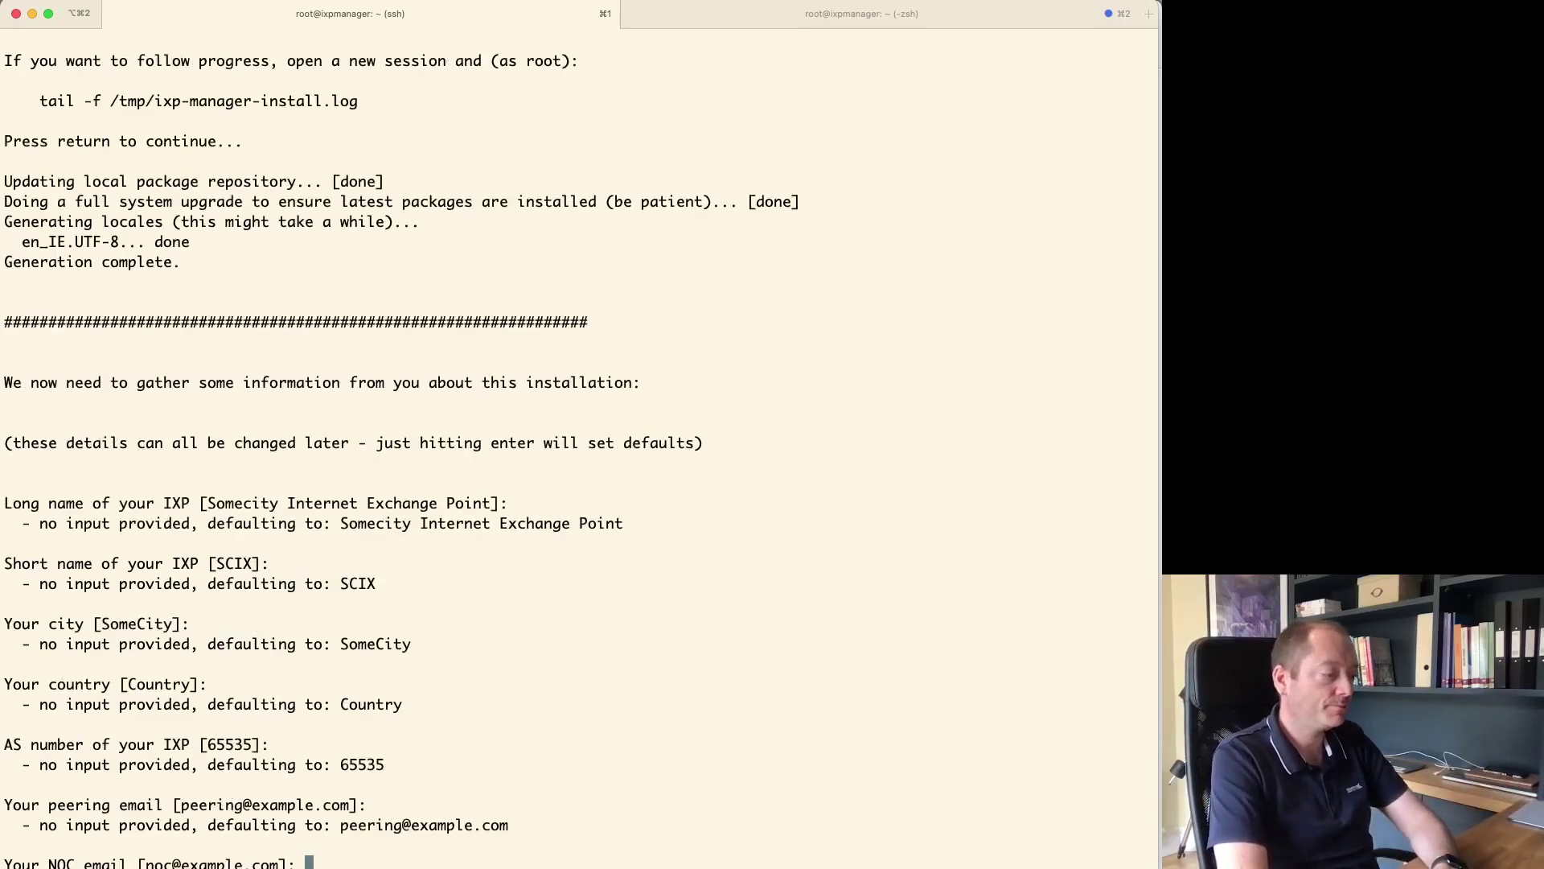
{"action": "key", "text": "Return"}
{"action": "key", "text": "Return"}
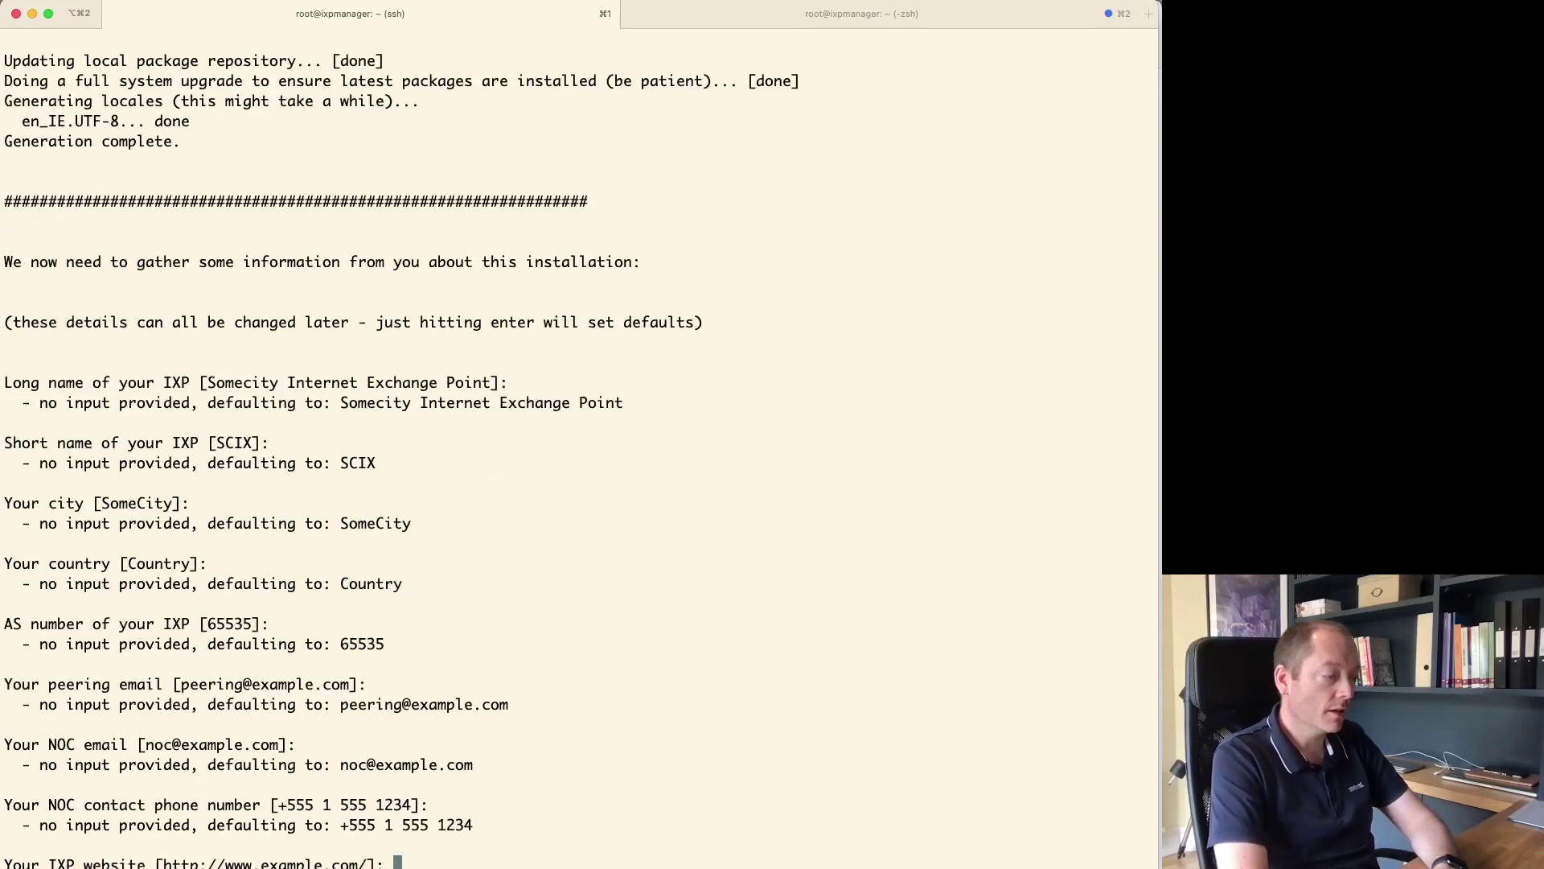
{"action": "key", "text": "Return"}
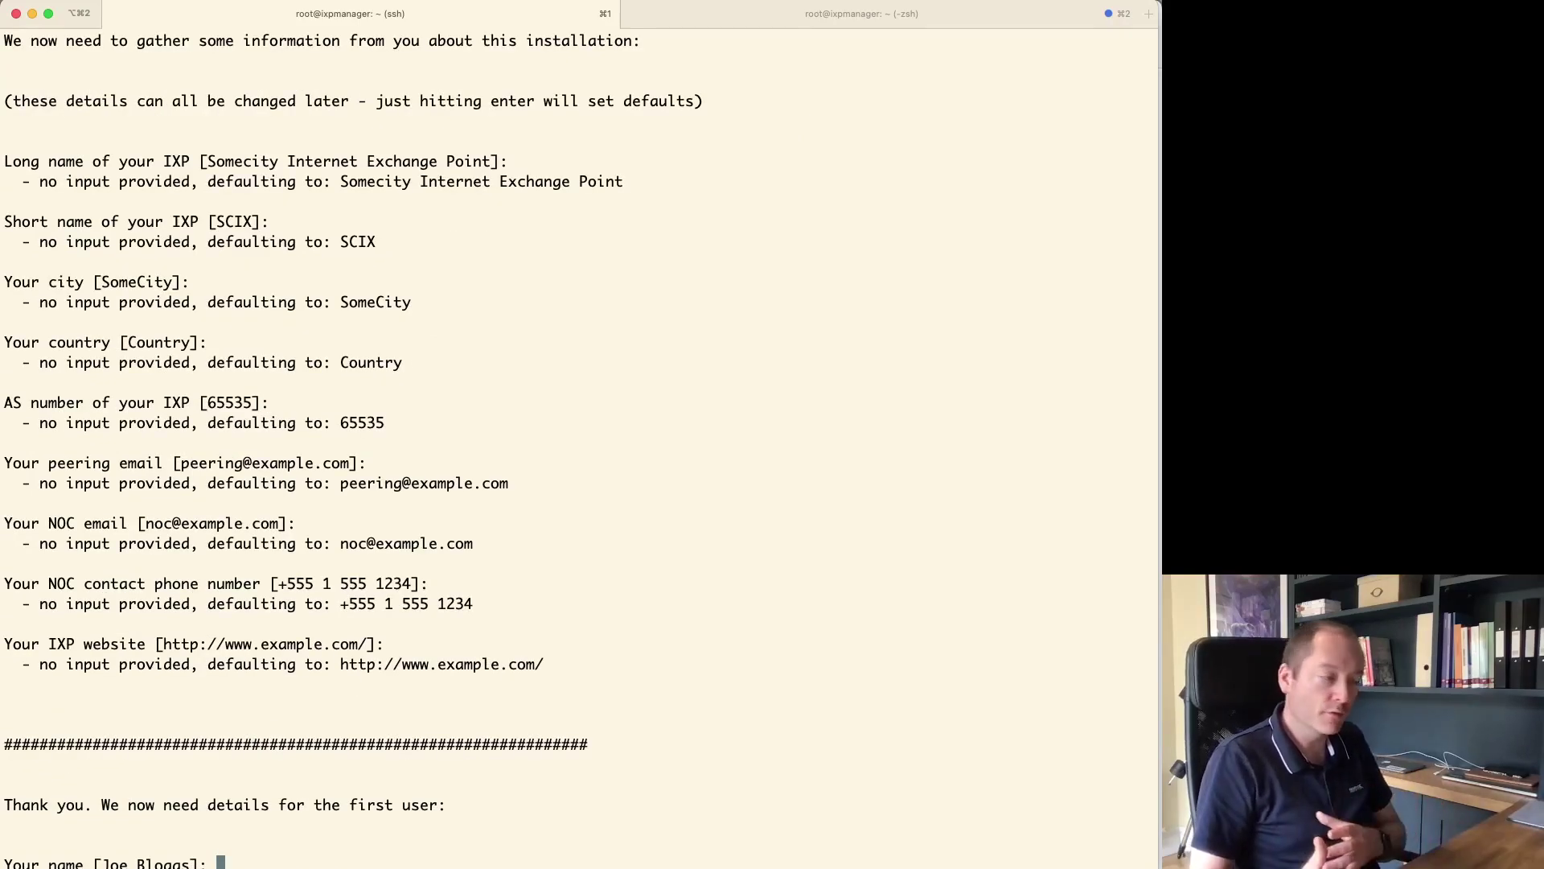
- Accept the default name, e-mail and username for the first user
{"action": "key", "text": "Return"}
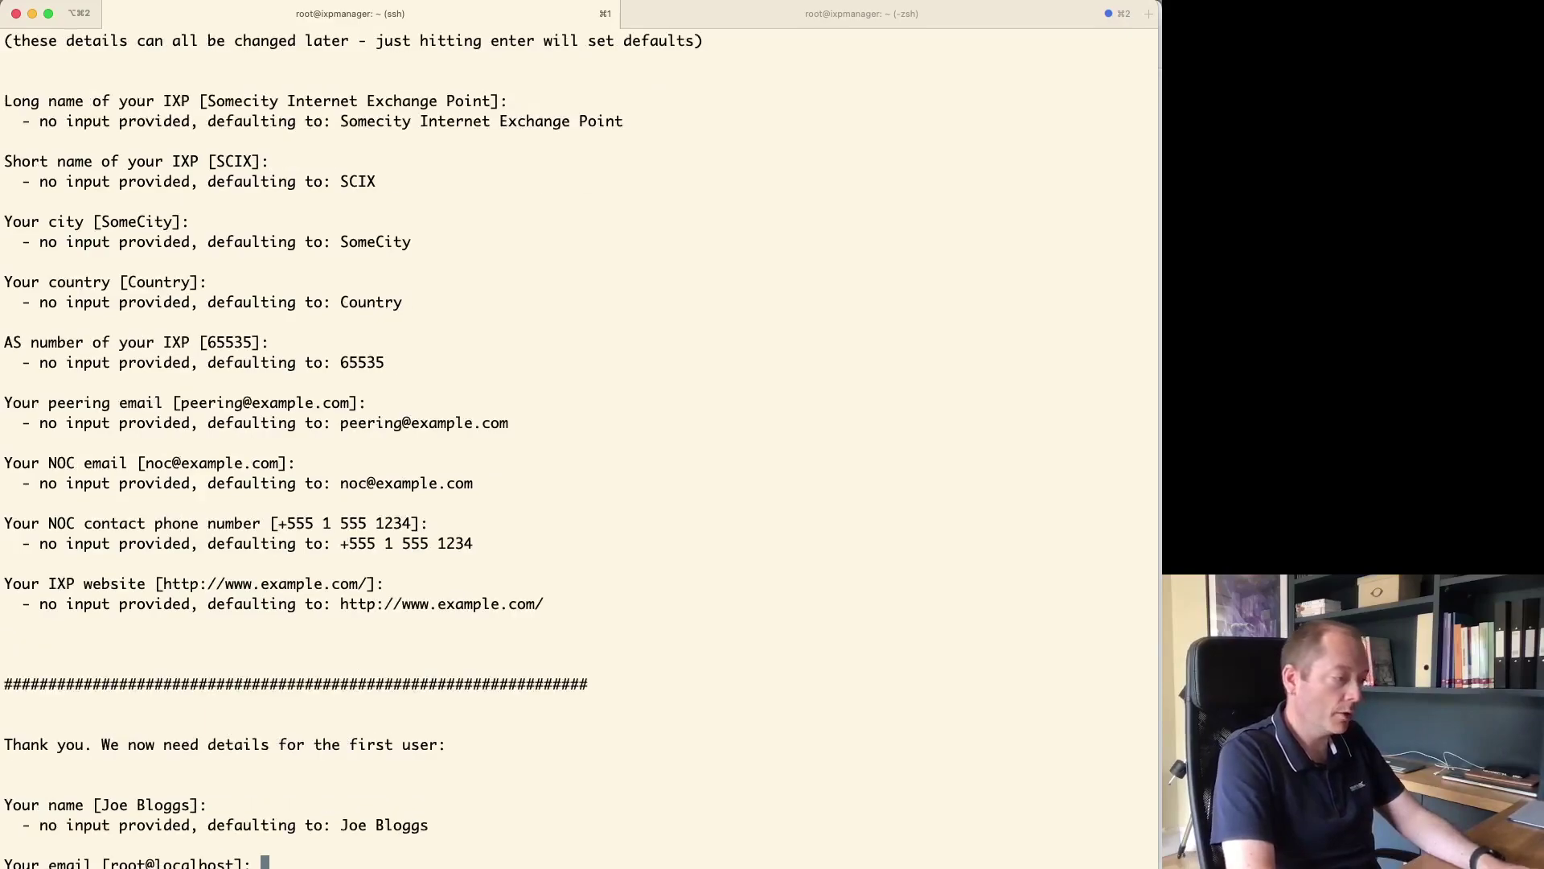
{"action": "key", "text": "Return"}
{"action": "key", "text": "Return"}
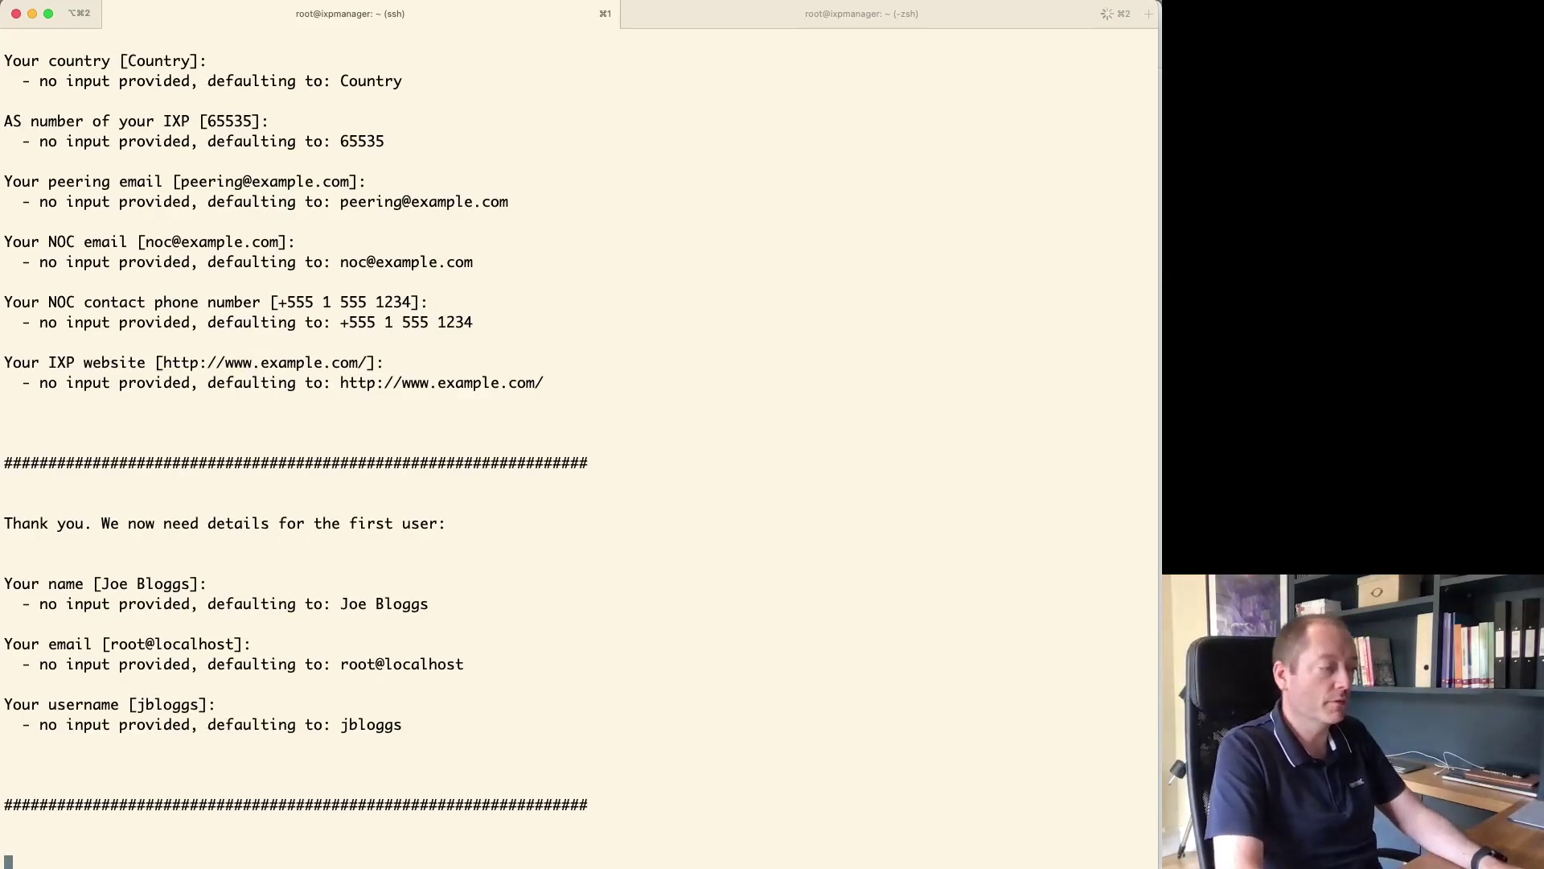
- Compare the followed log with the installer's progress while PHP, Apache and MySQL are being installed
{"action": "key", "text": "super+2"}
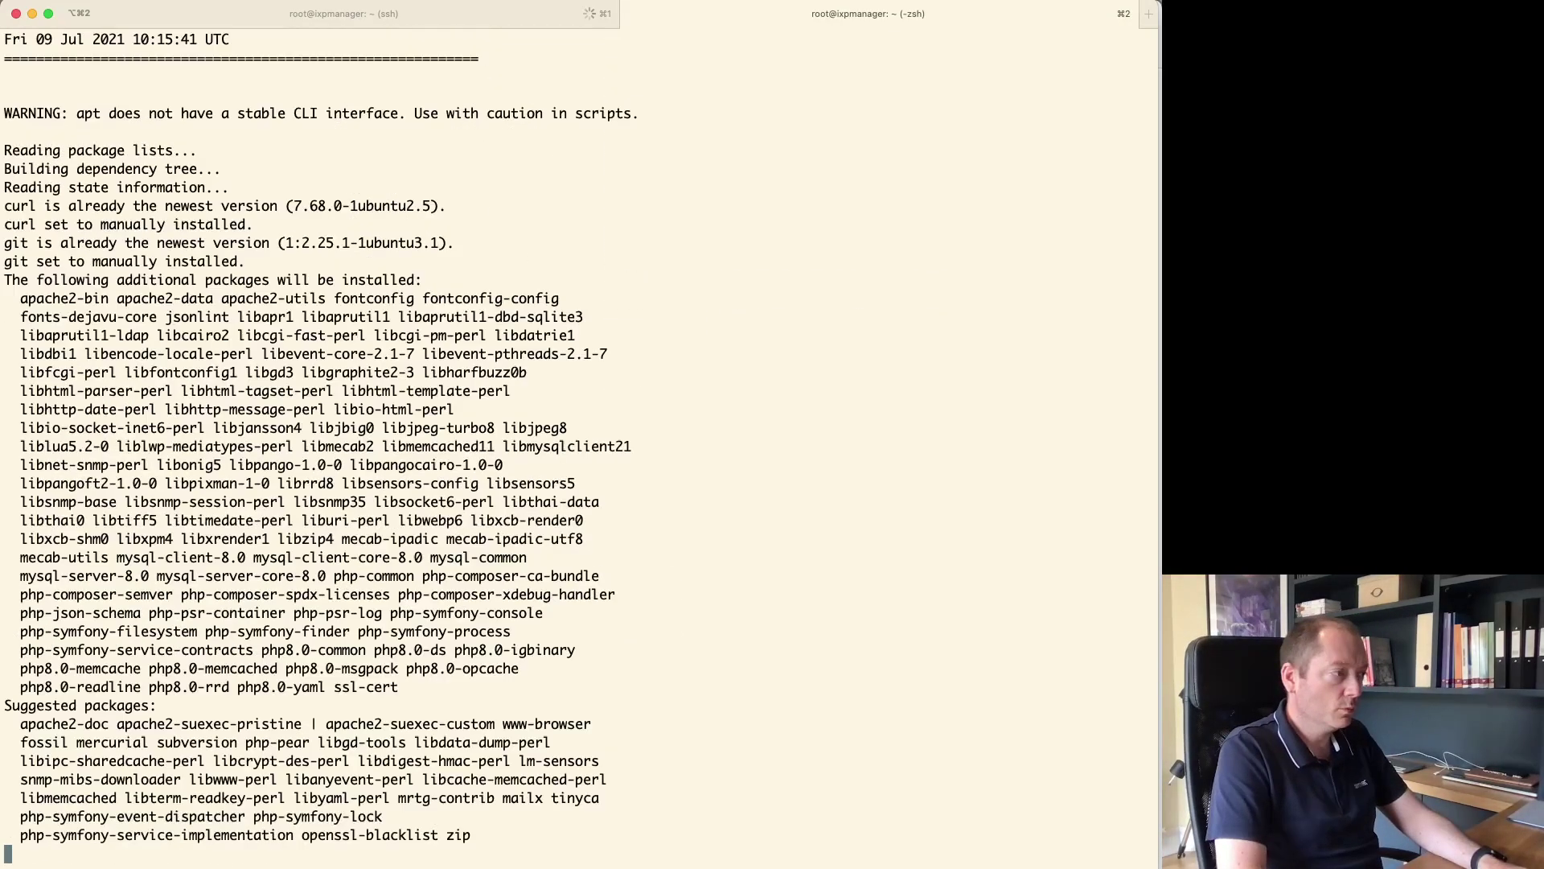
{"action": "key", "text": "super+1"}
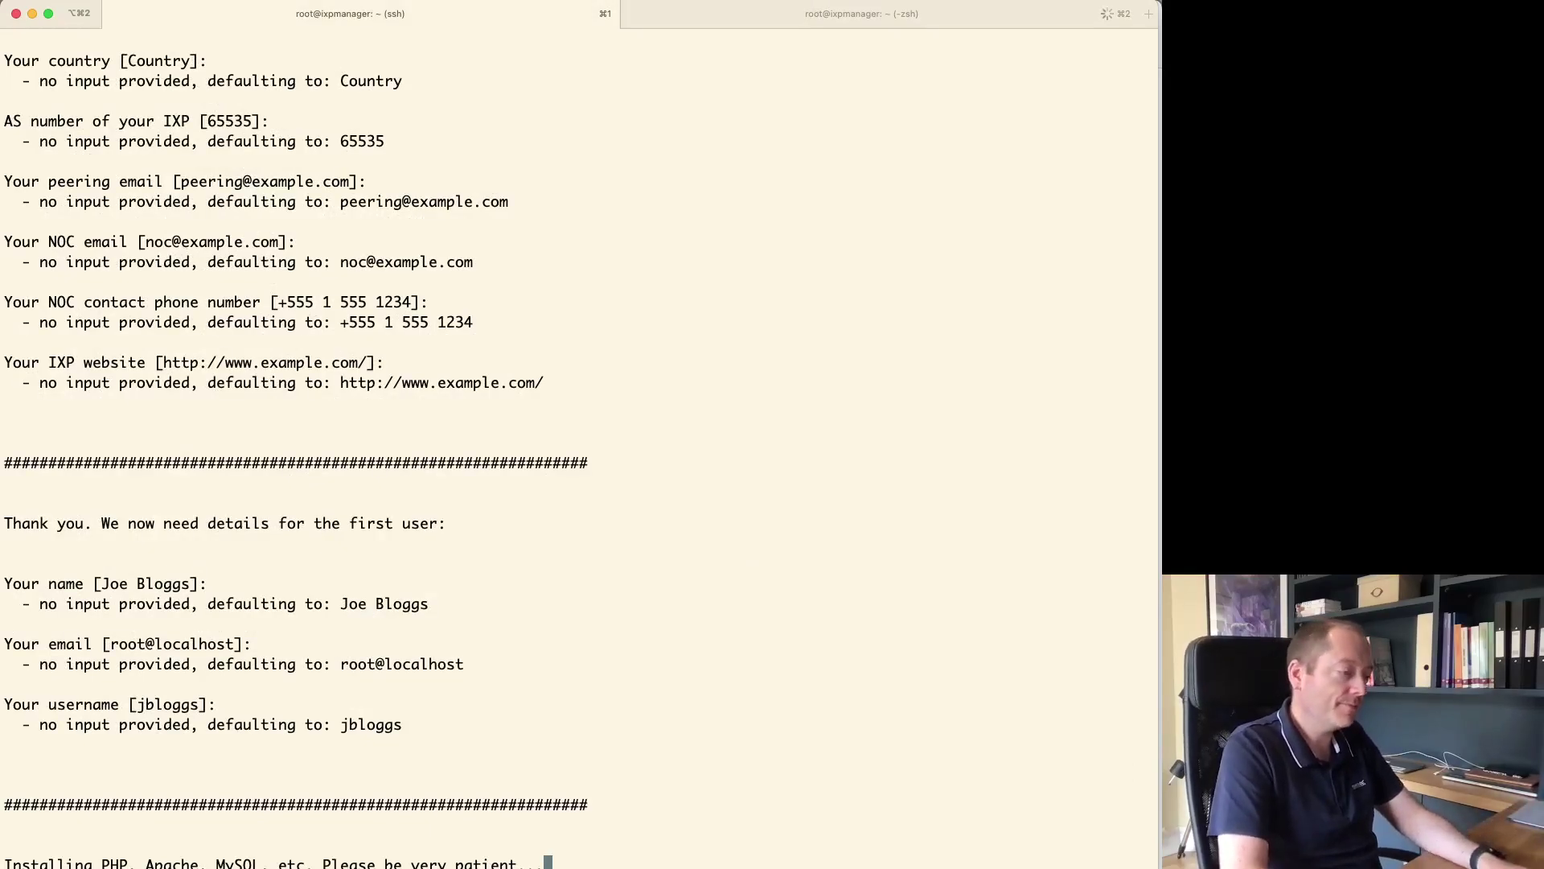
{"action": "key", "text": "super+2"}
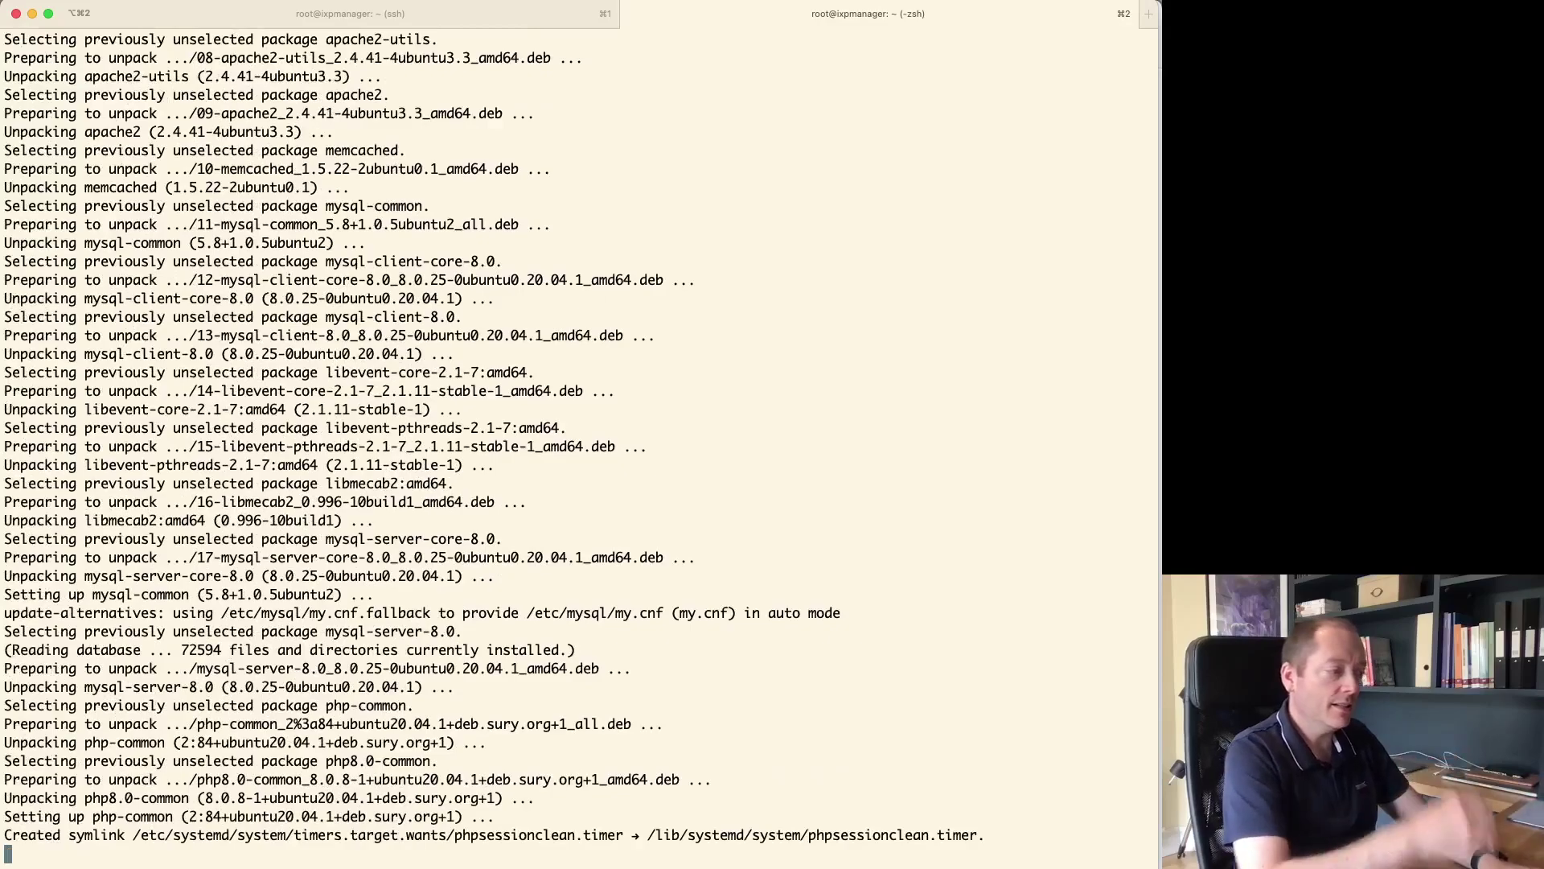
{"action": "key", "text": "super+1"}
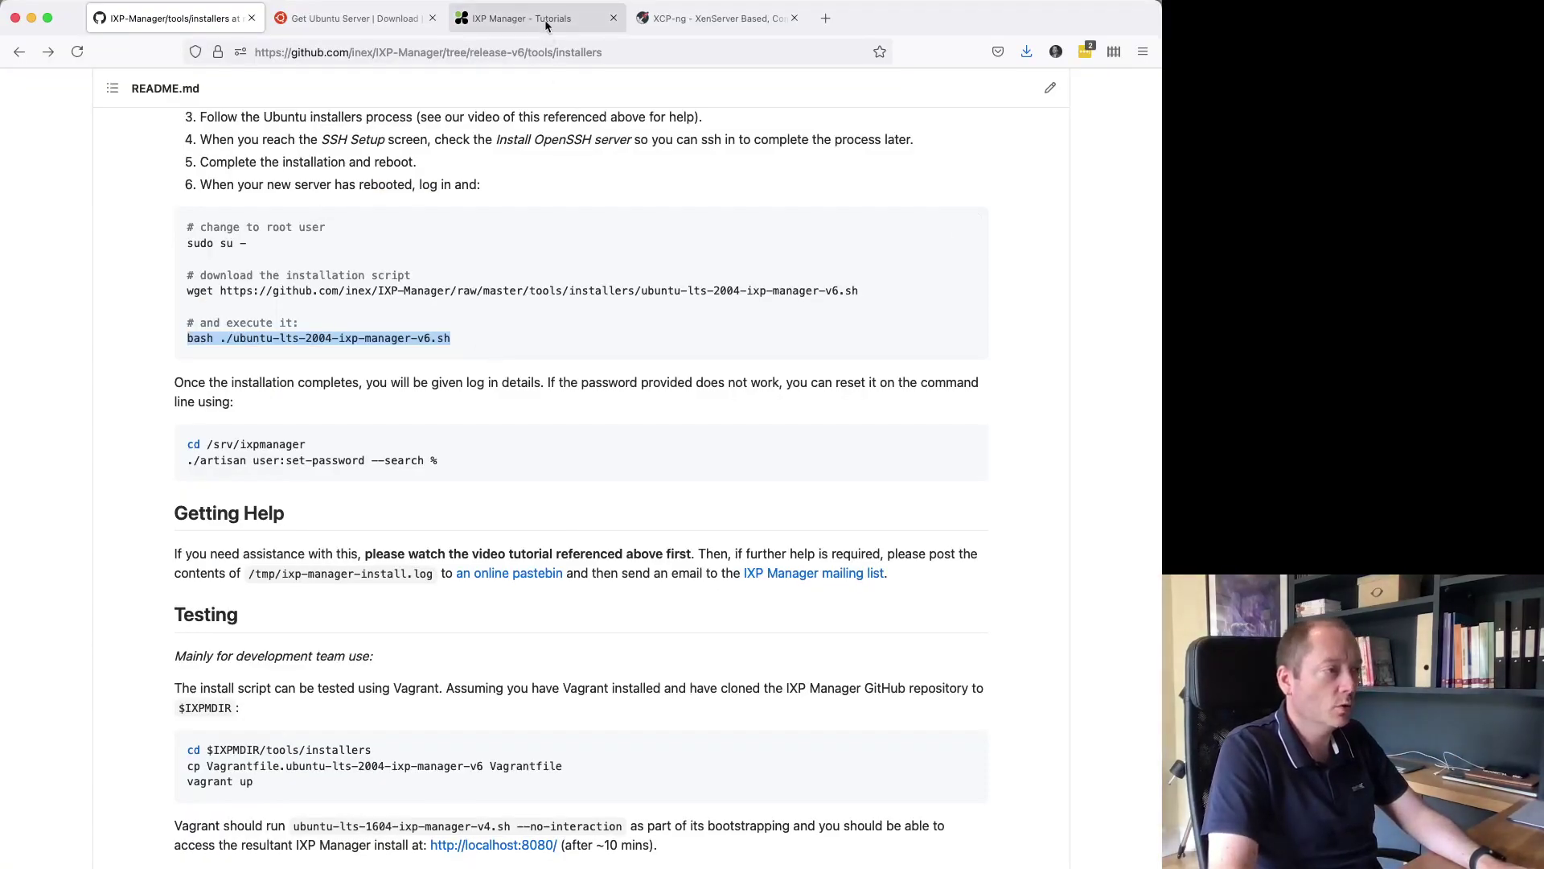
- Switch to the browser and open the source of ubuntu-lts-2004-ixp-manager-v6.sh from the GitHub installers directory
{"action": "left_click", "coordinate": [547, 21]}
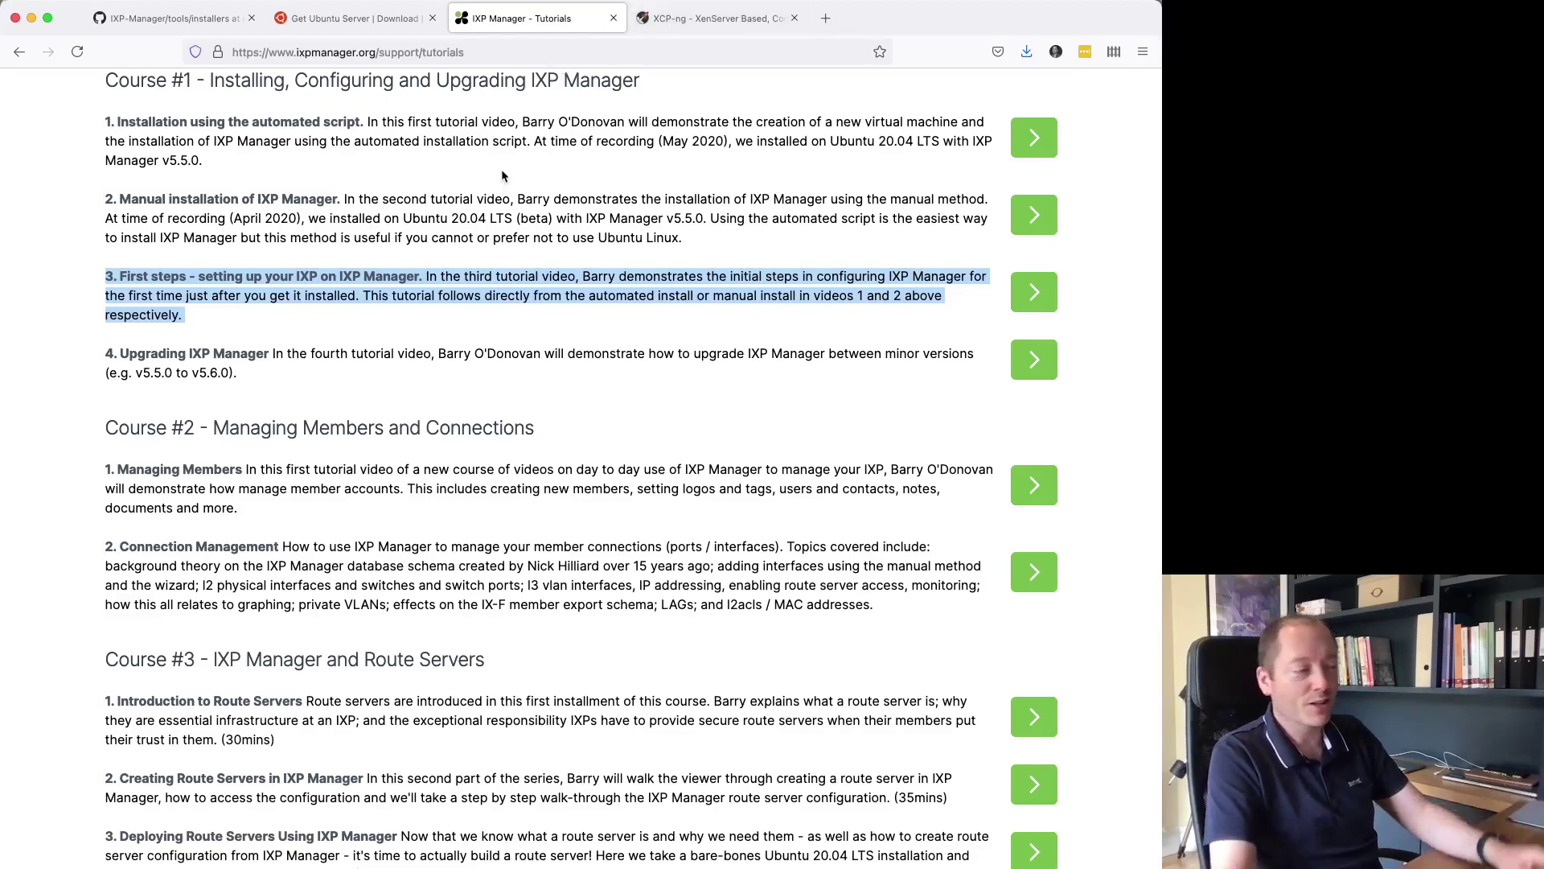
{"action": "left_click", "coordinate": [173, 18]}
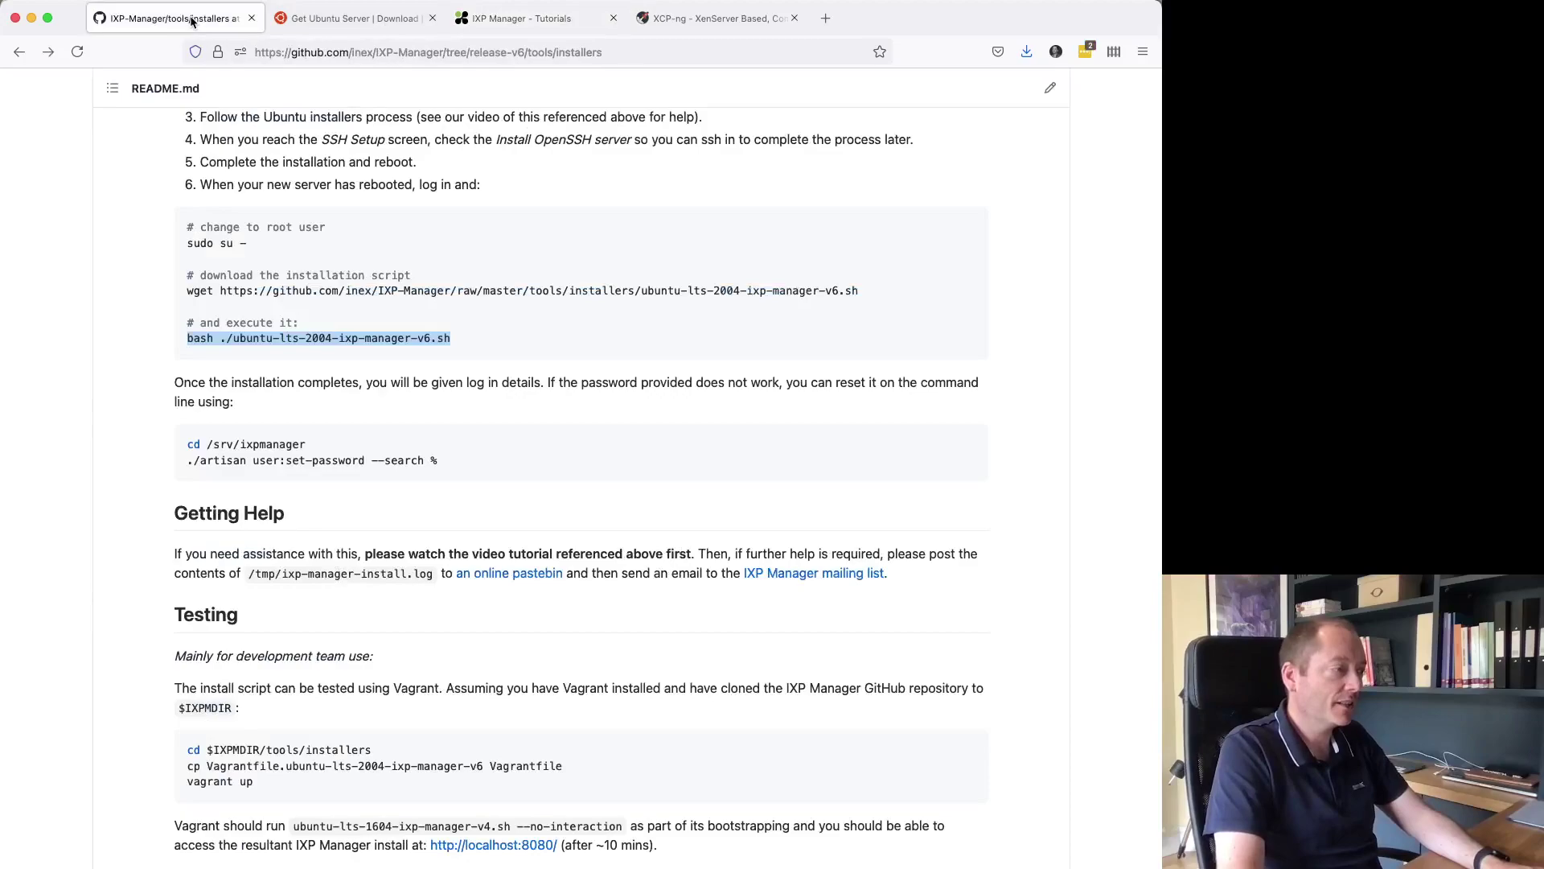
{"action": "scroll", "coordinate": [359, 384], "scroll_direction": "up", "scroll_amount": 10}
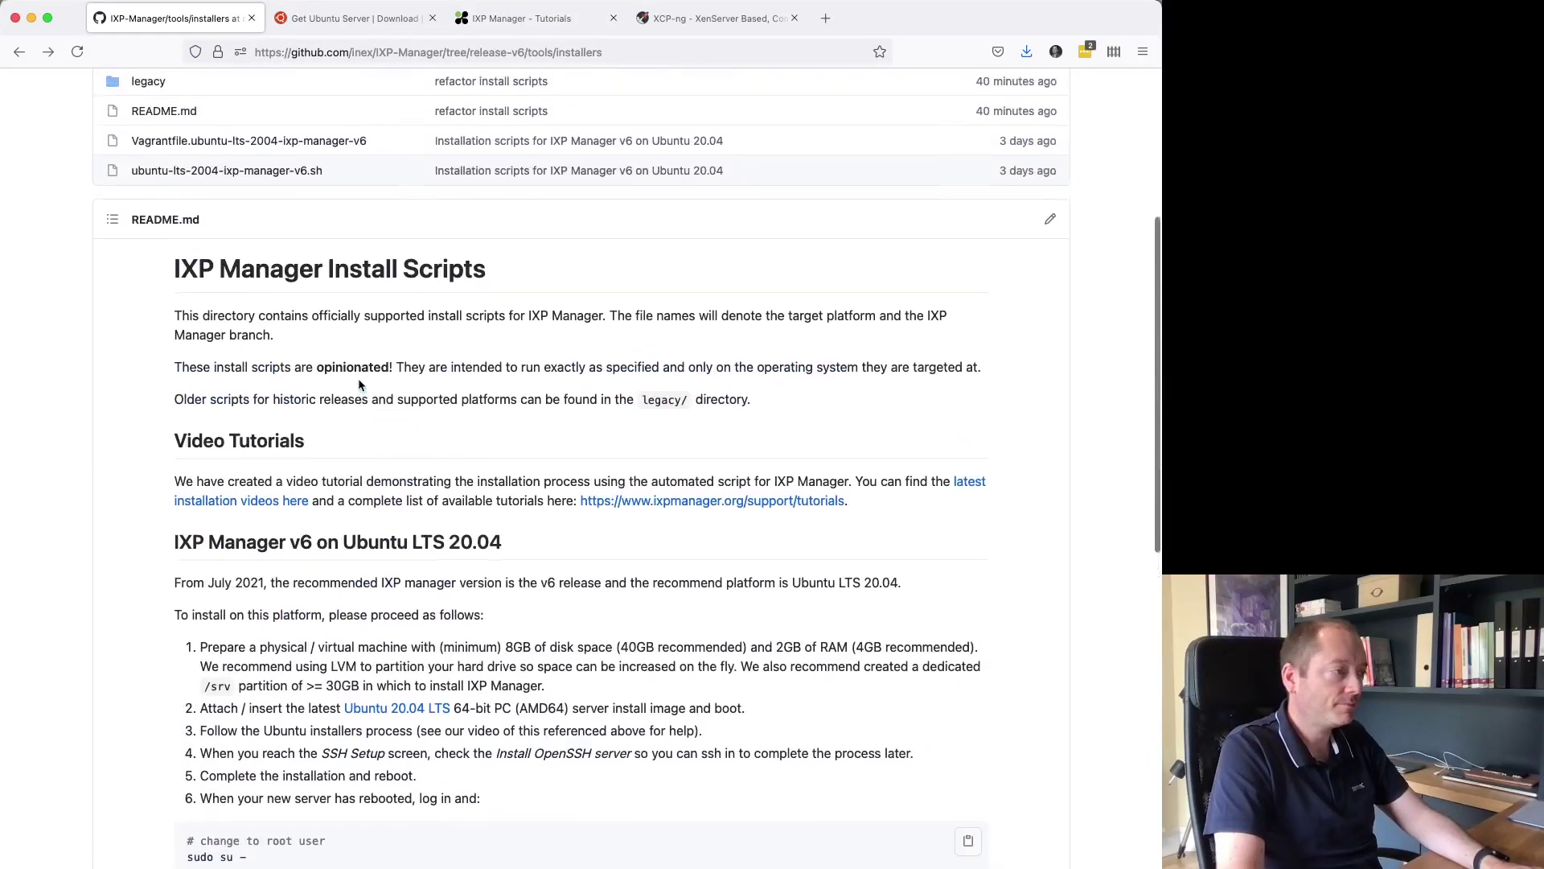
{"action": "left_click", "coordinate": [258, 188]}
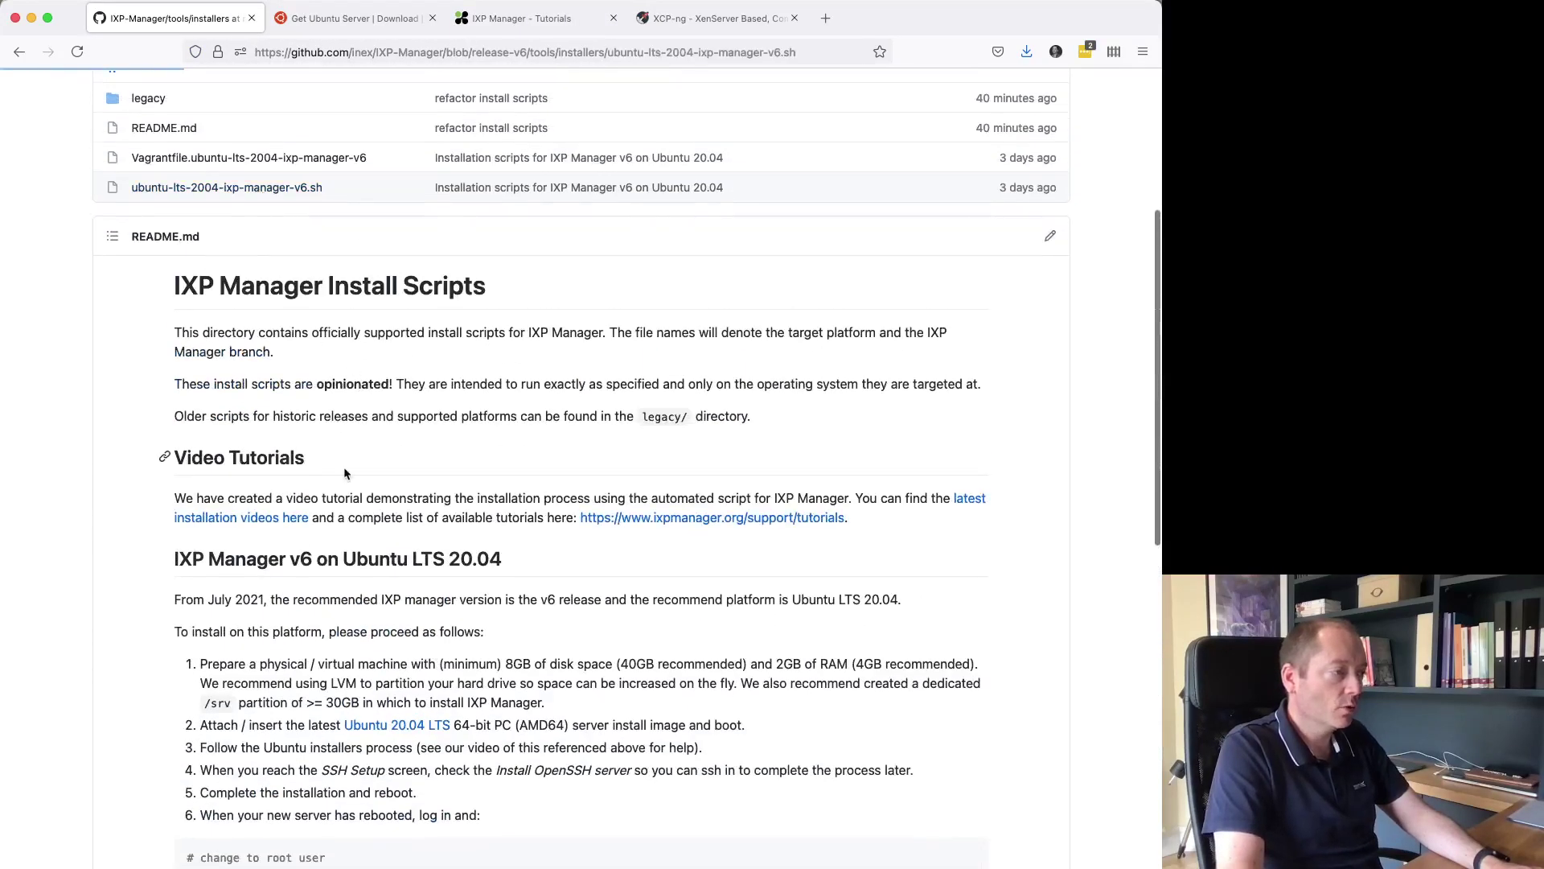
- Find the script's Packages section and highlight the full apt install command and the ppa:ondrej/php repository
{"action": "scroll", "coordinate": [344, 475], "scroll_direction": "down", "scroll_amount": 20}
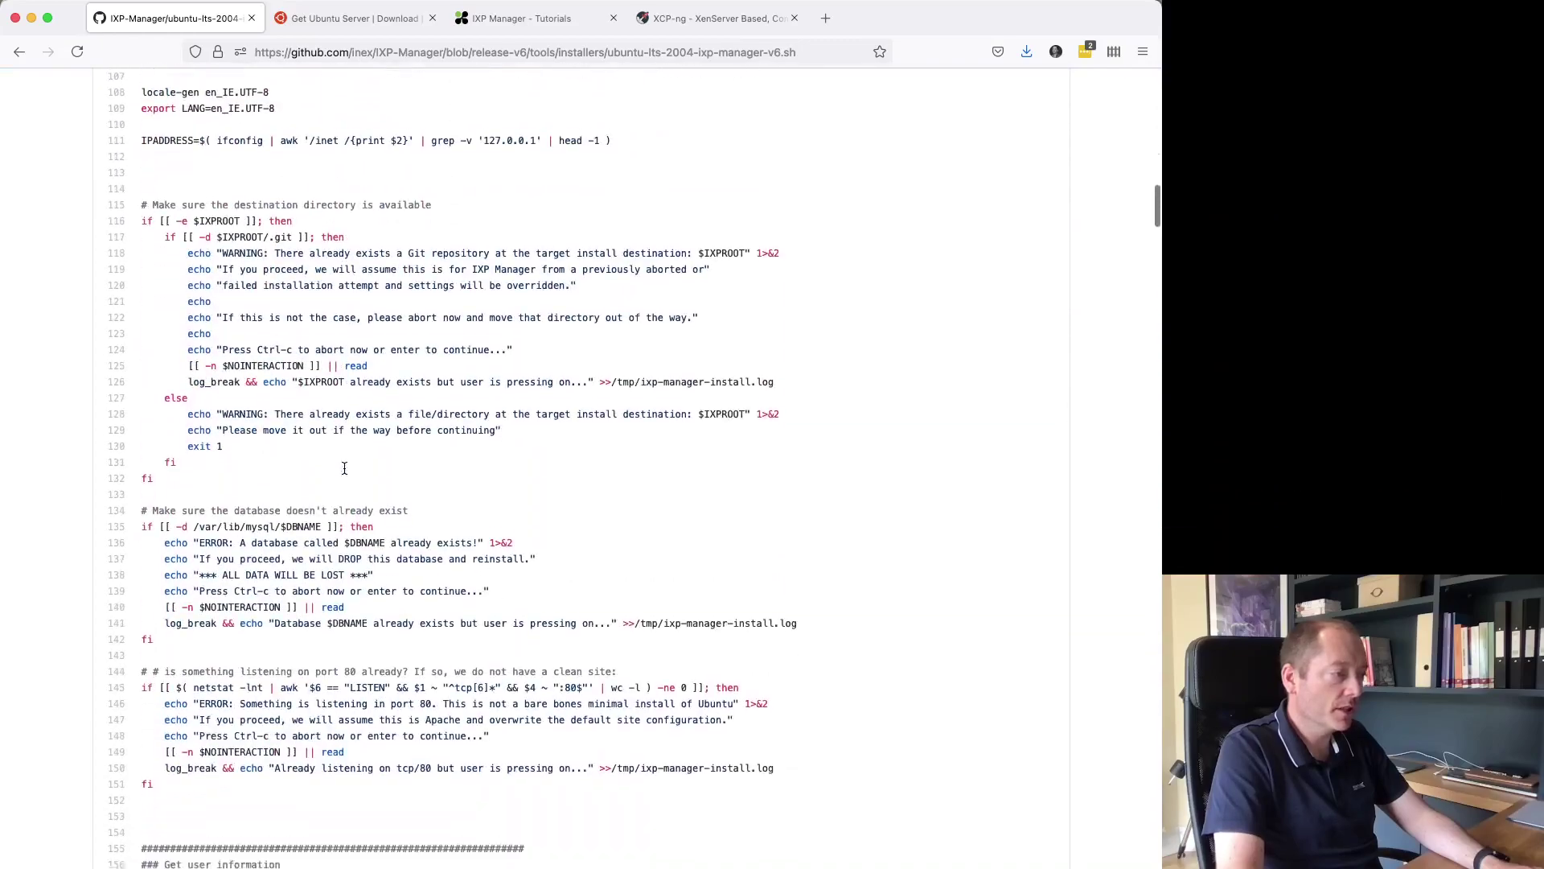
{"action": "scroll", "coordinate": [344, 468], "scroll_direction": "down", "scroll_amount": 20}
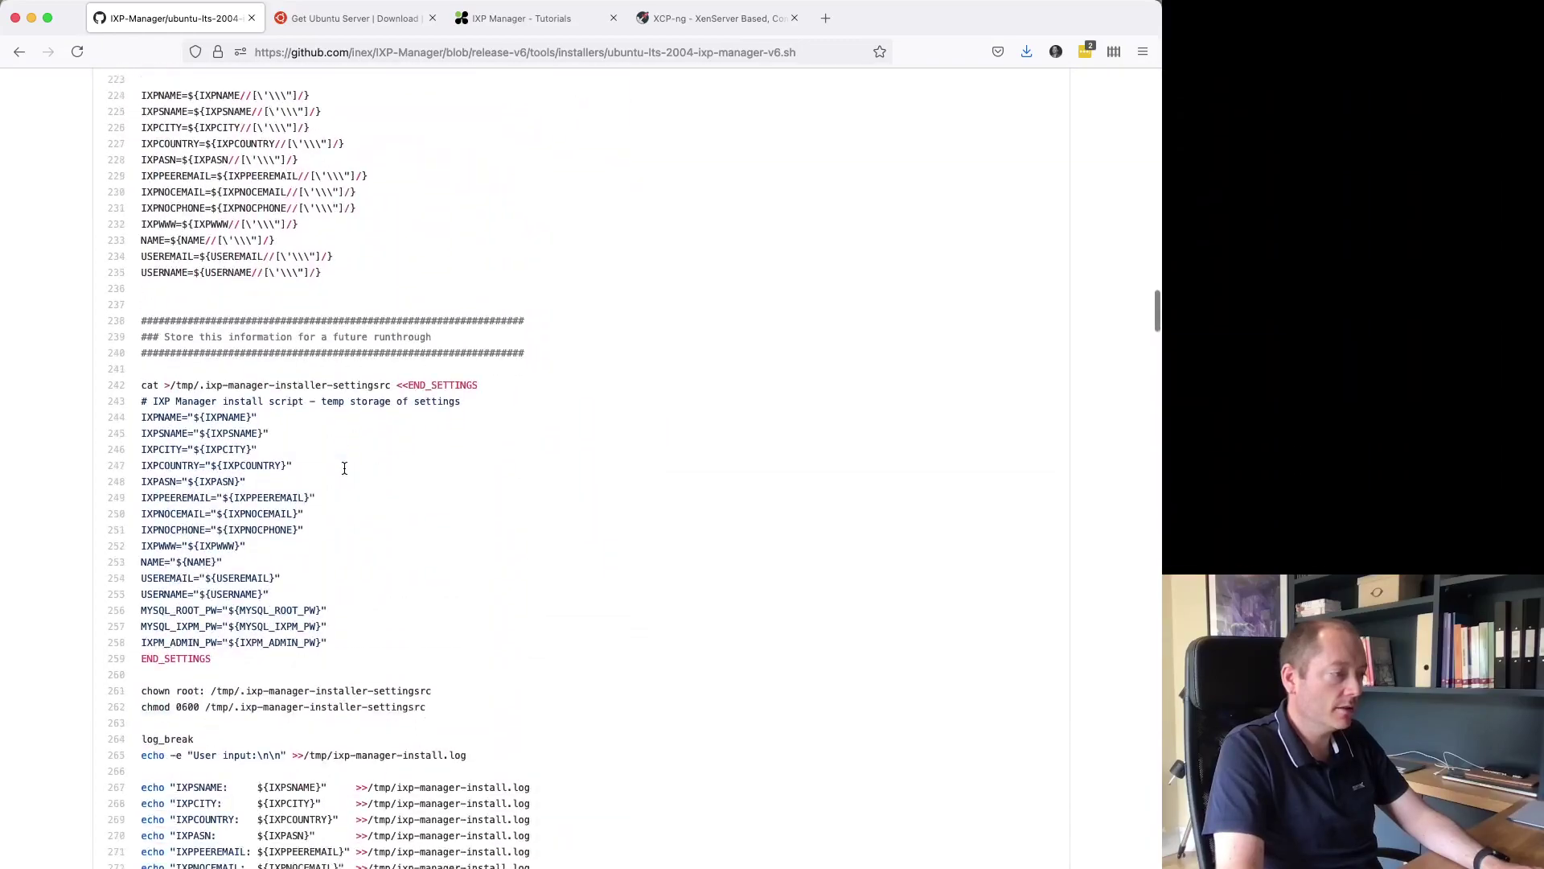
{"action": "scroll", "coordinate": [344, 466], "scroll_direction": "down", "scroll_amount": 20}
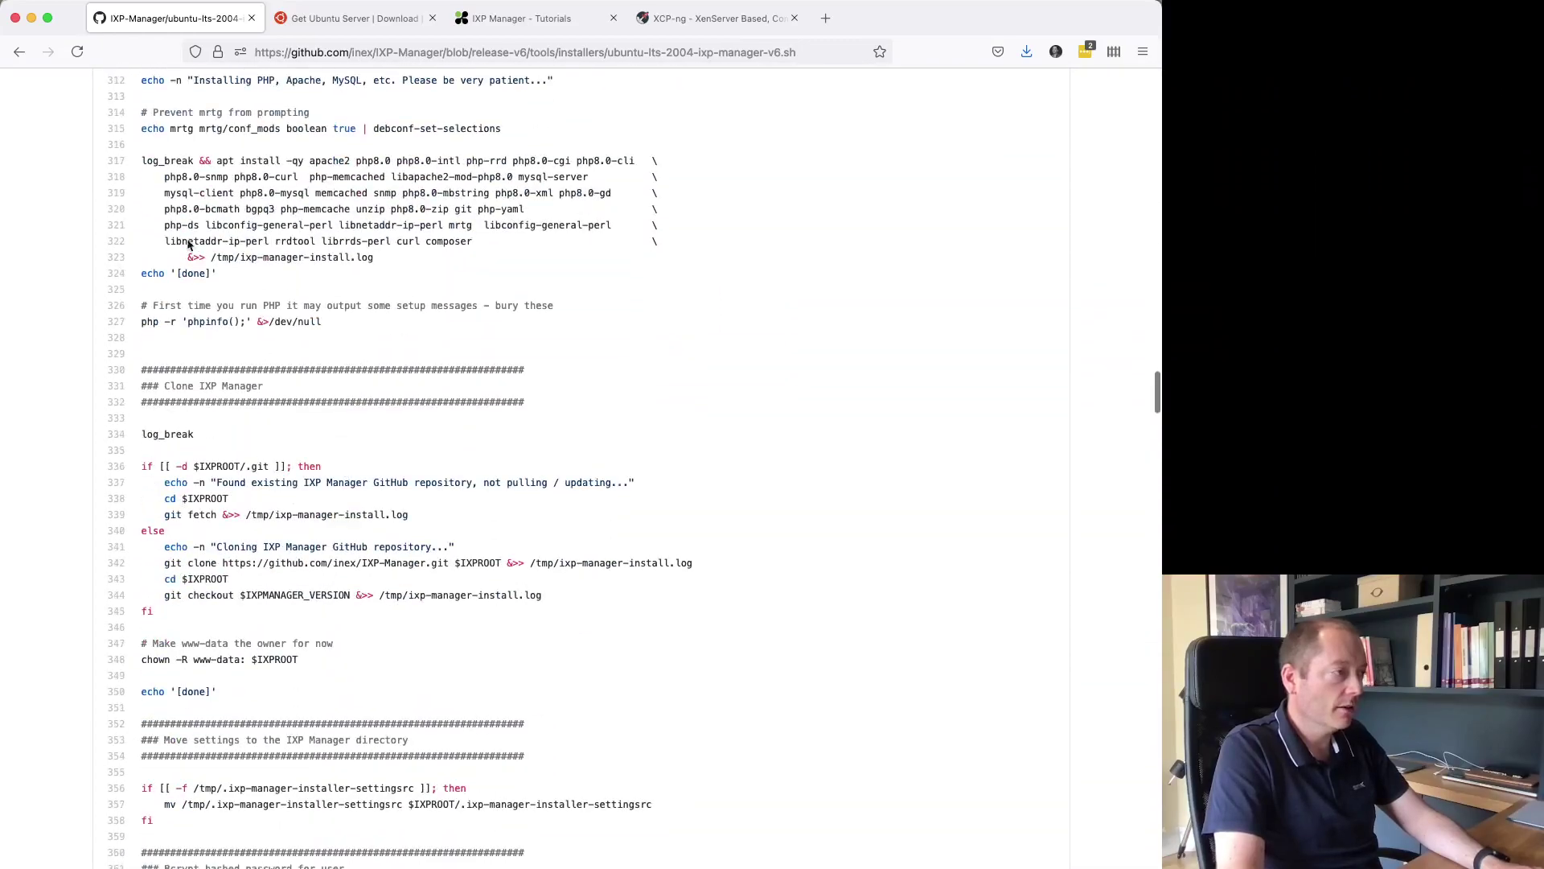
{"action": "left_click_drag", "start_coordinate": [215, 161], "coordinate": [523, 253]}
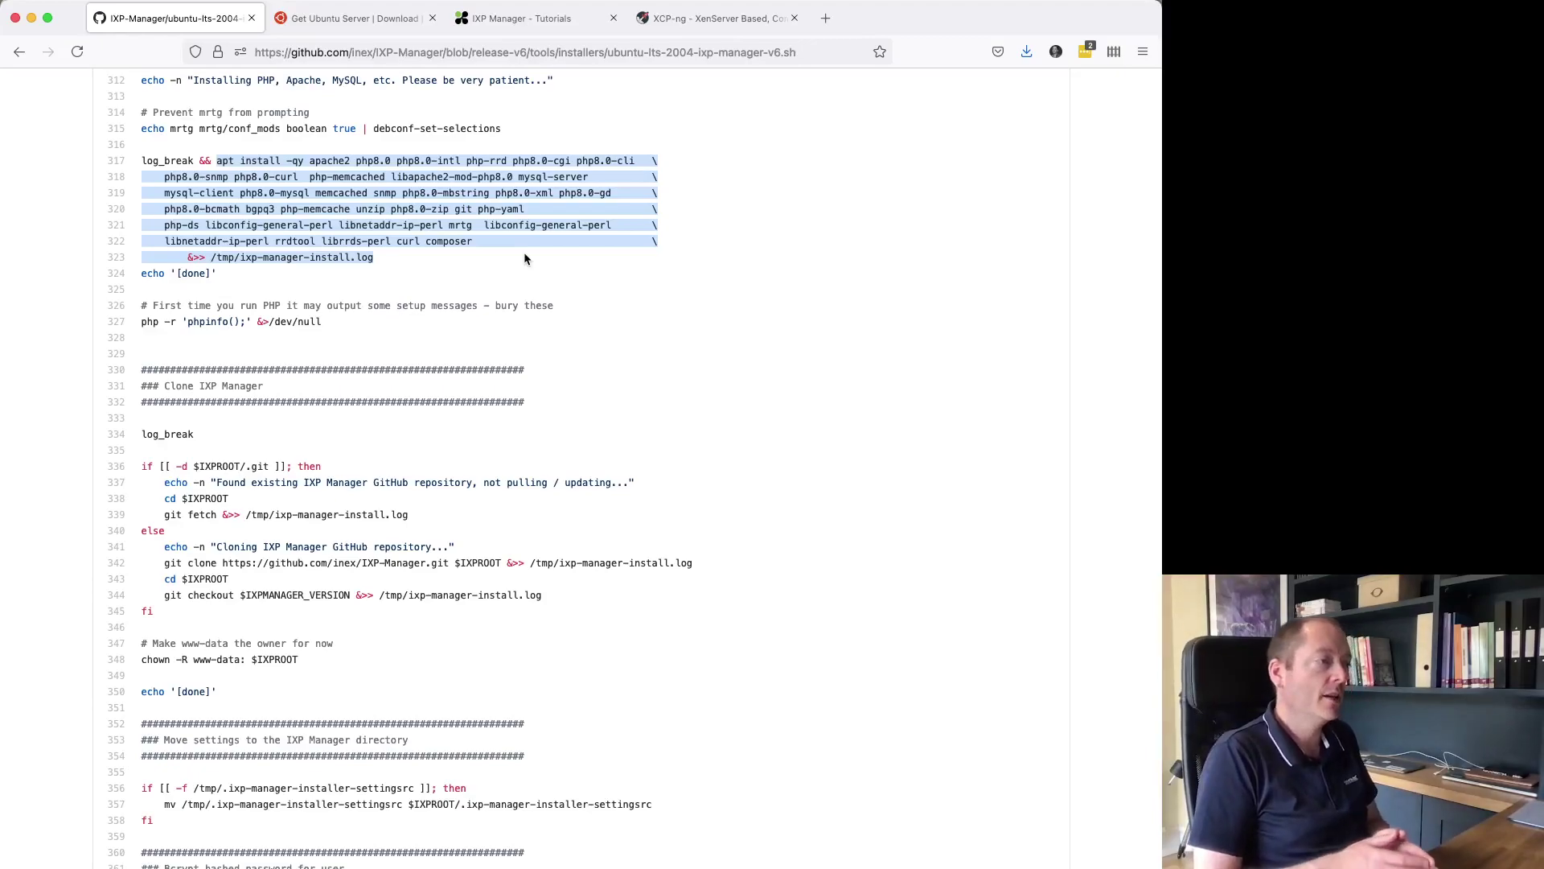
{"action": "scroll", "coordinate": [524, 257], "scroll_direction": "up", "scroll_amount": 4}
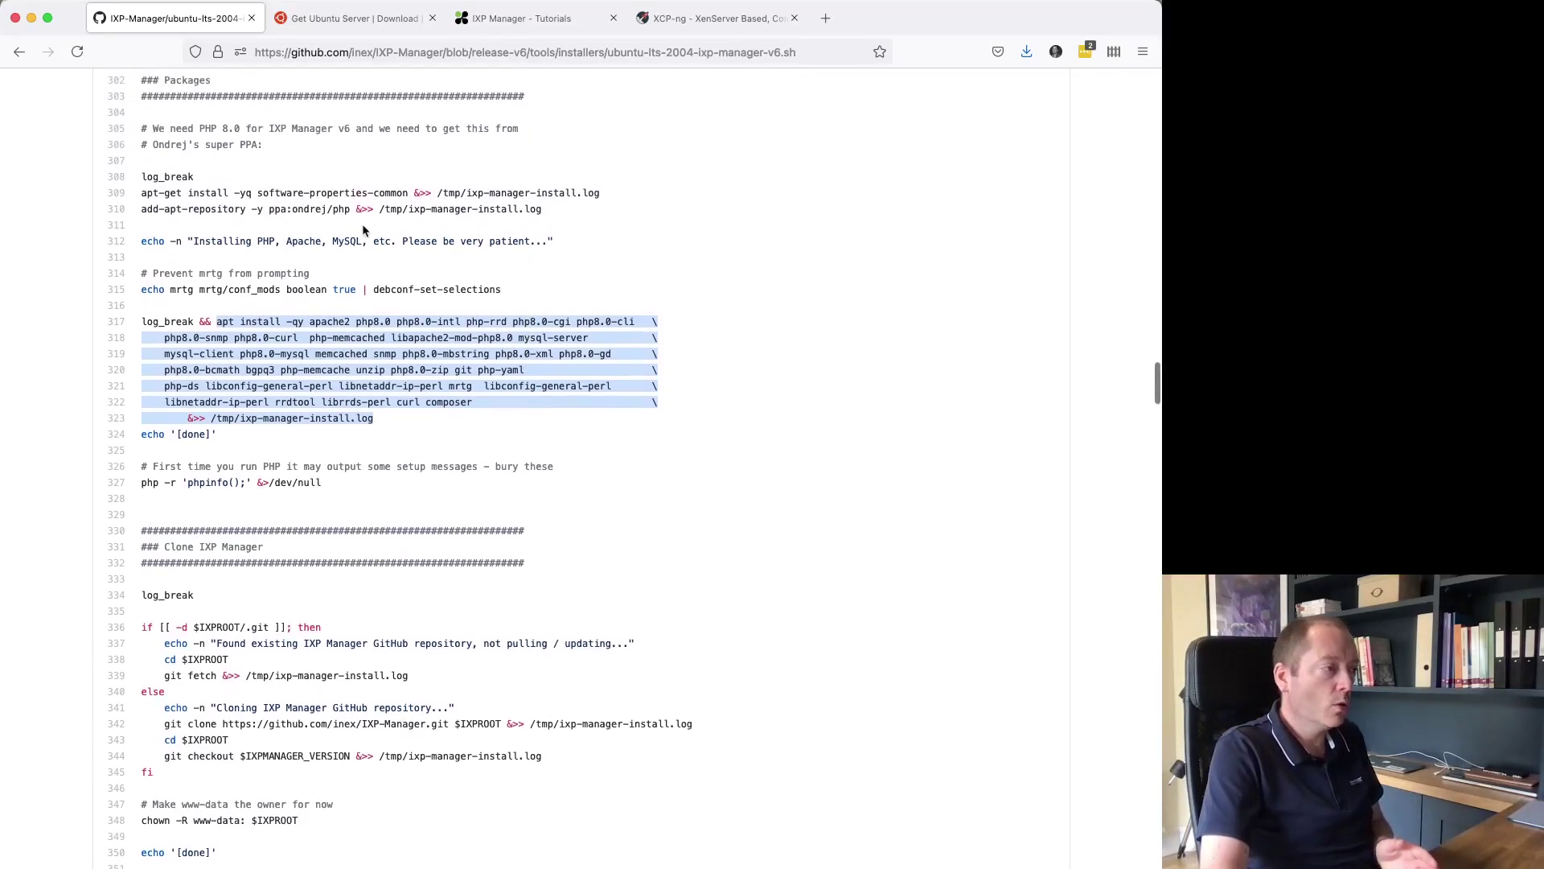
{"action": "left_click_drag", "start_coordinate": [269, 209], "coordinate": [348, 210]}
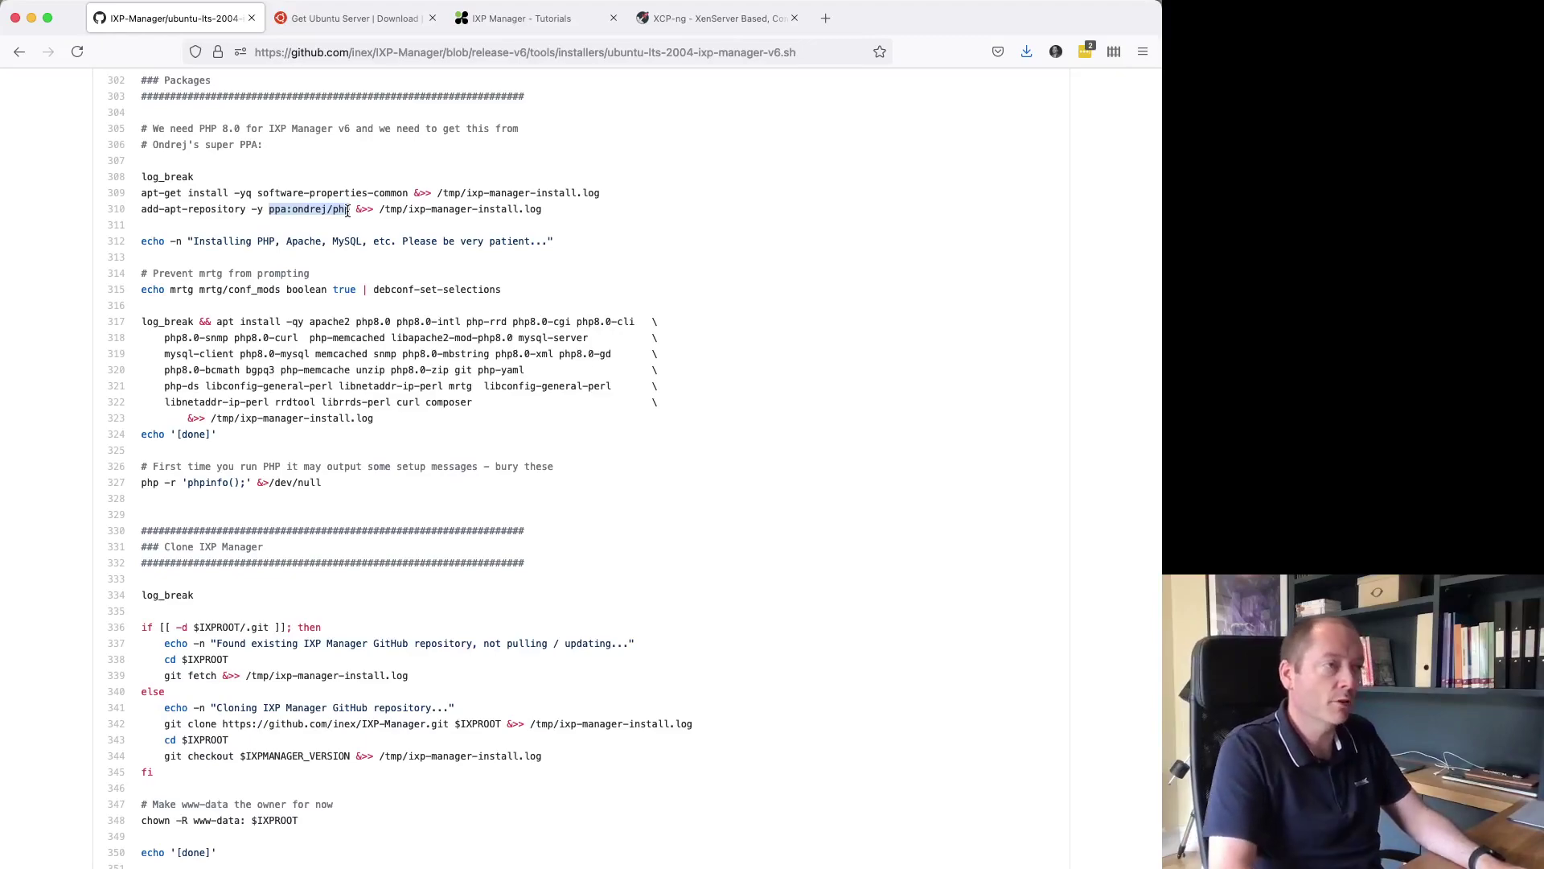
- Look up "ppa ondrej" in a new browser tab, open the Launchpad PHP PPA page and highlight its donation request
{"action": "key", "text": "super+t"}
{"action": "type", "text": "ppa"}
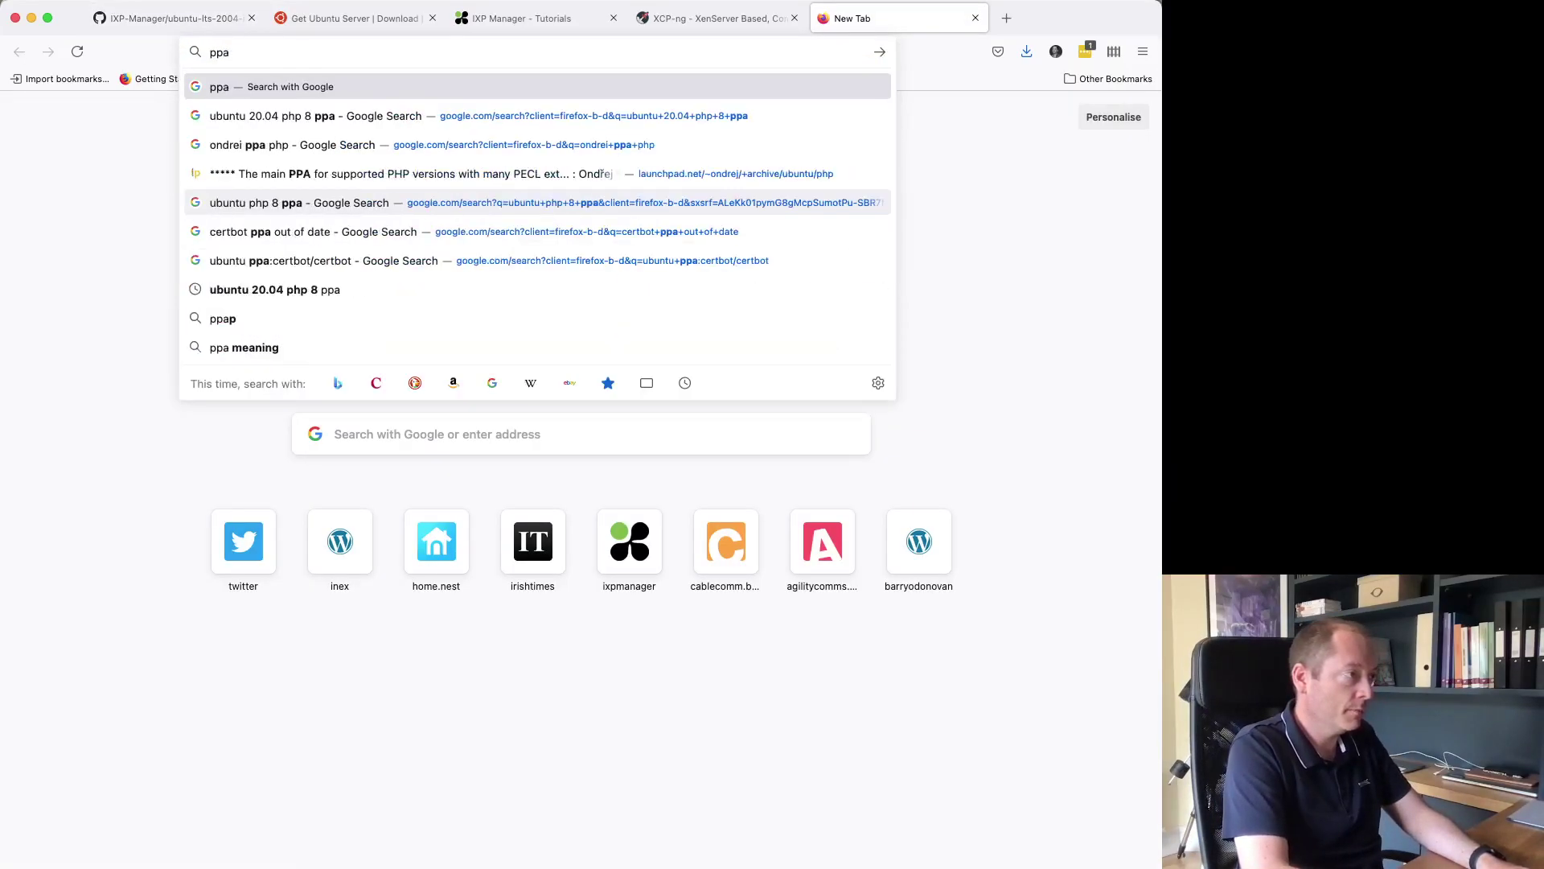
{"action": "type", "text": " on"}
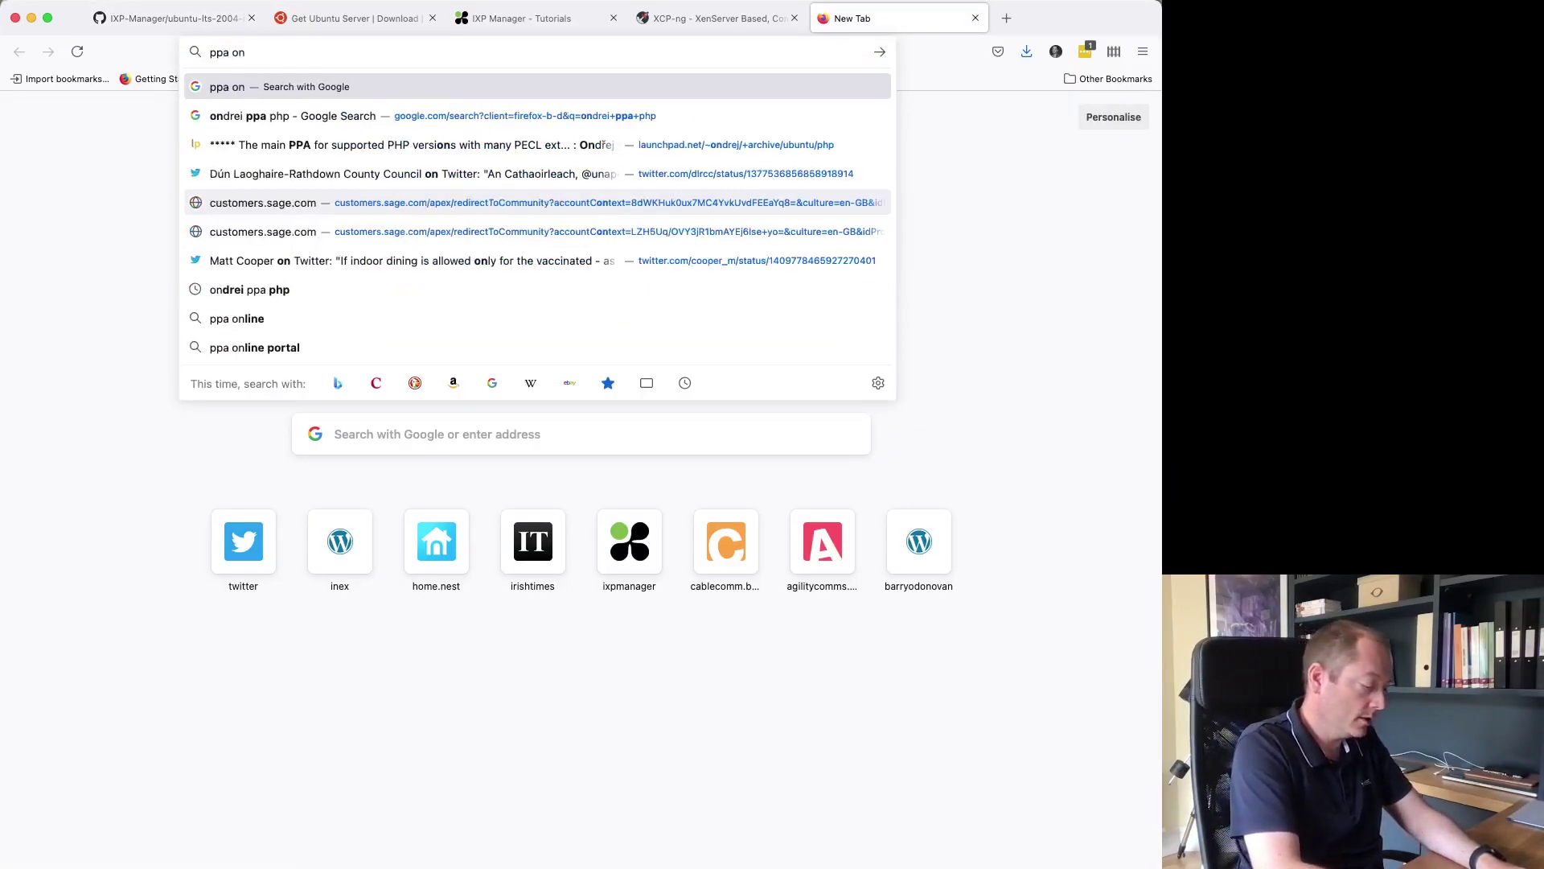
{"action": "type", "text": "drej"}
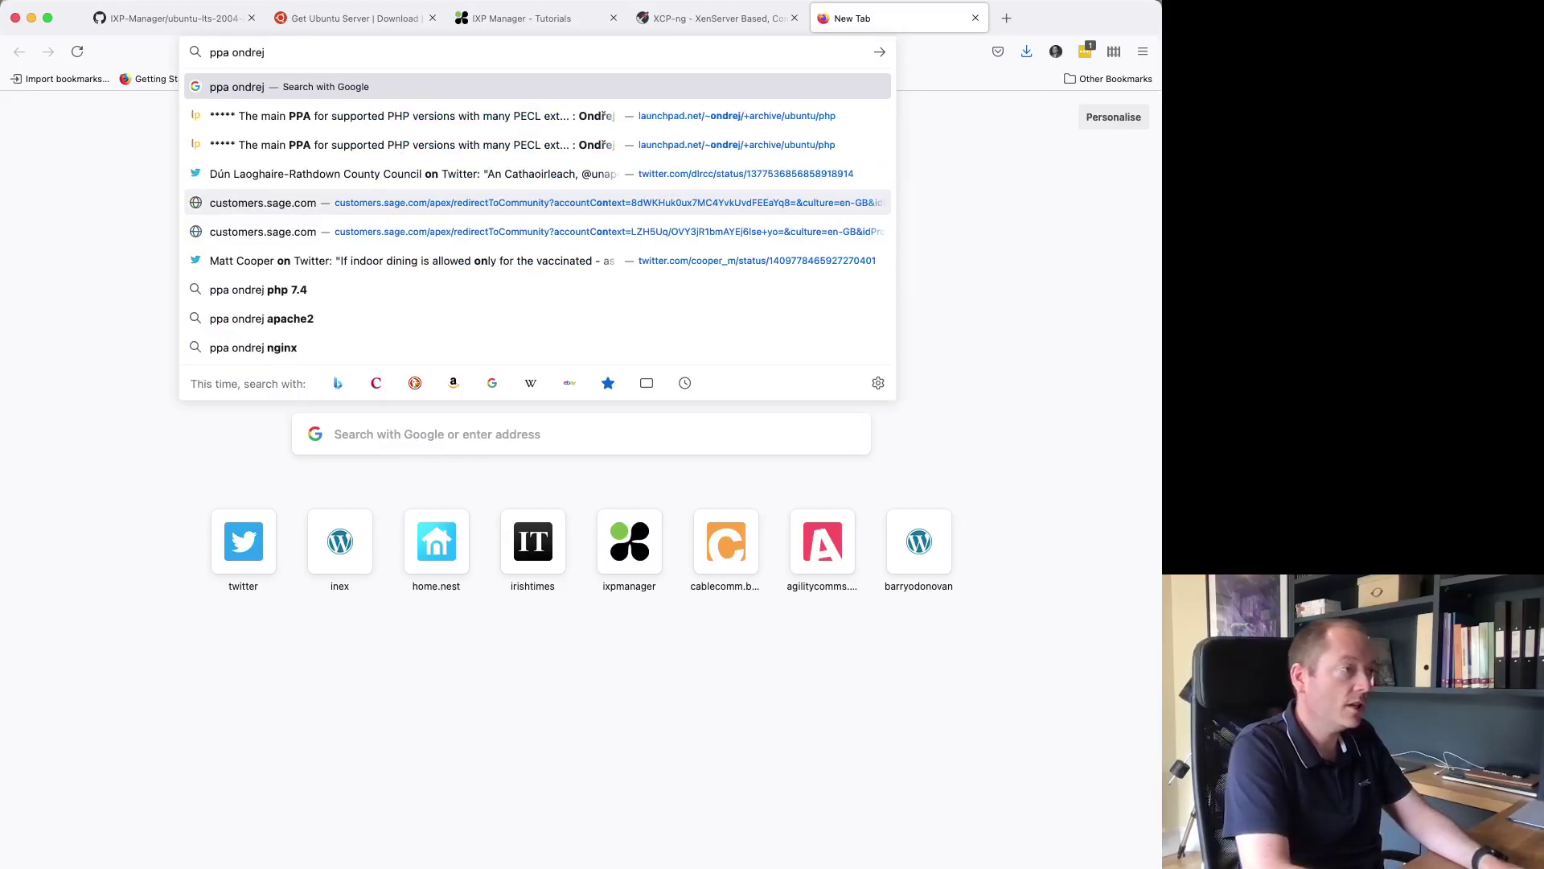
{"action": "key", "text": "Down"}
{"action": "key", "text": "Return"}
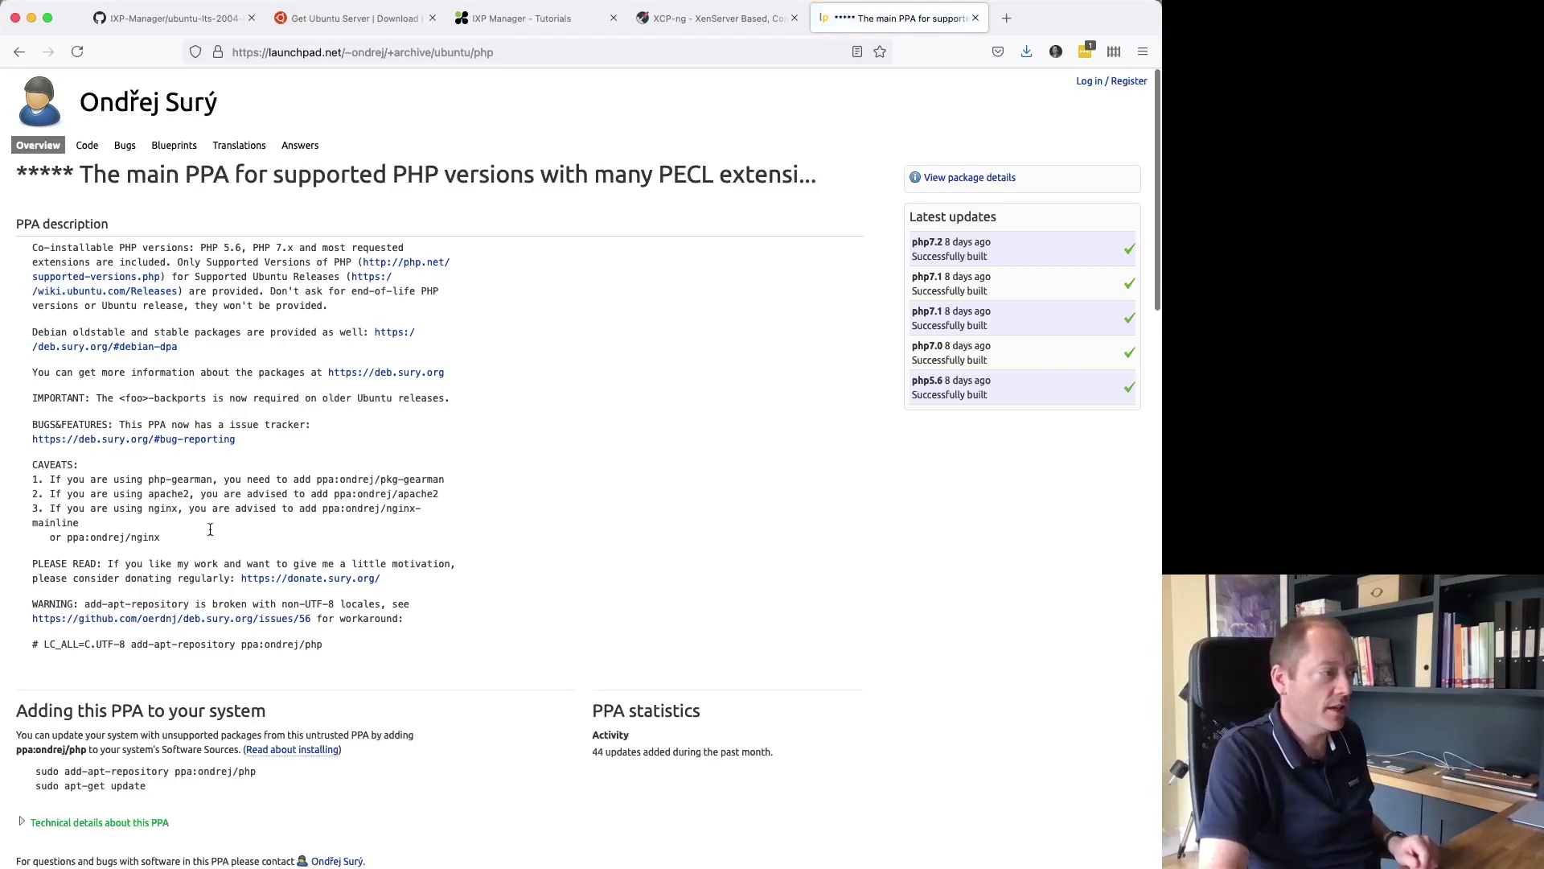
{"action": "triple_click", "coordinate": [385, 576]}
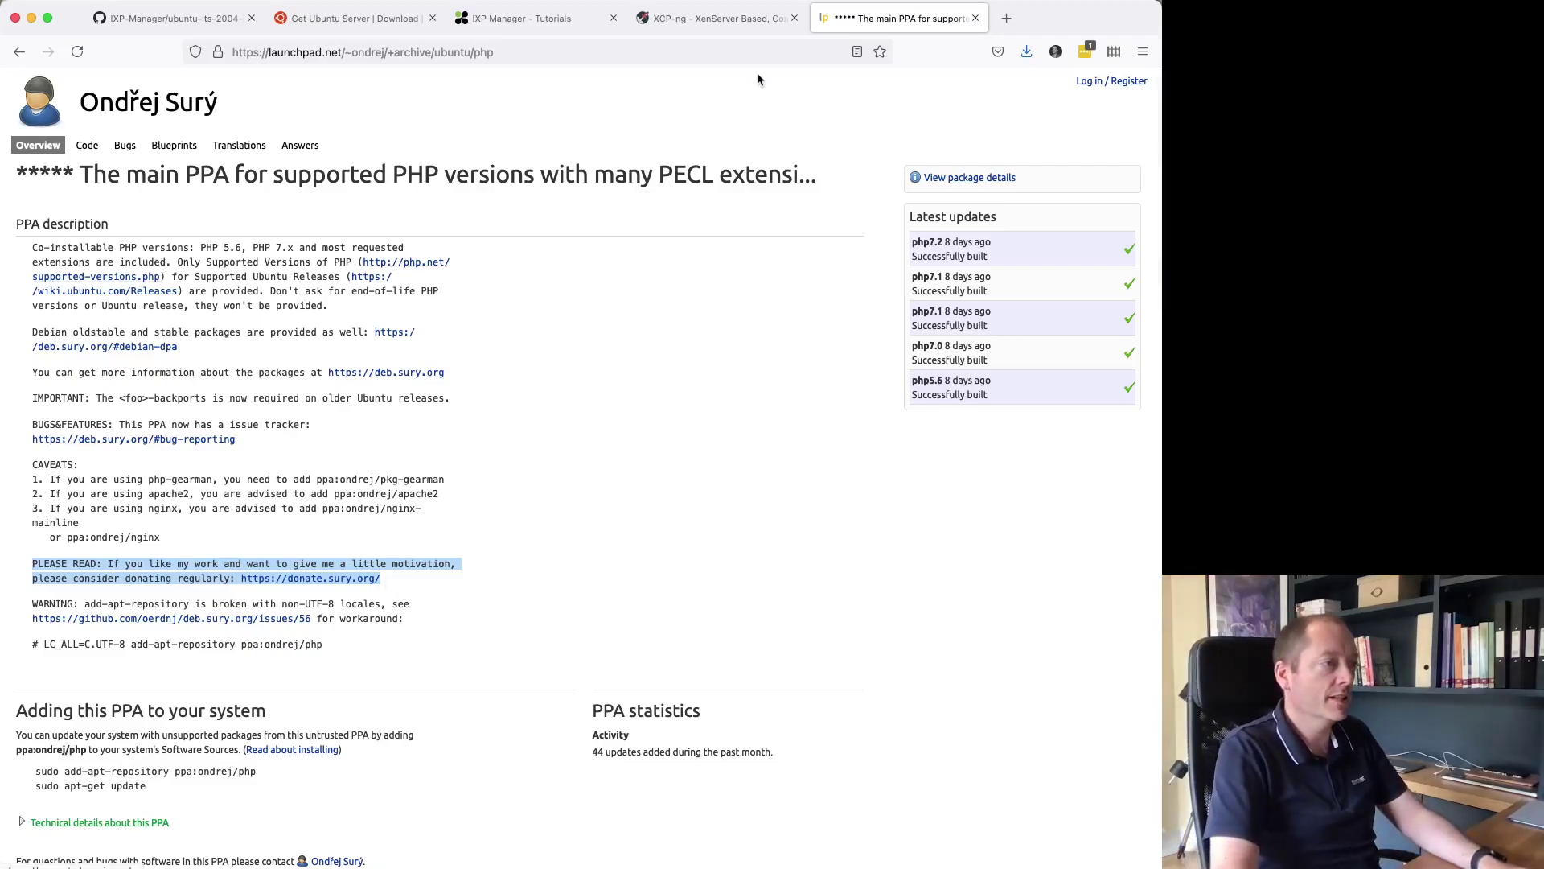
- Return to the terminal, highlight the installer's progress lines from package installation to running composer, and restore the default text size
{"action": "left_click", "coordinate": [191, 25]}
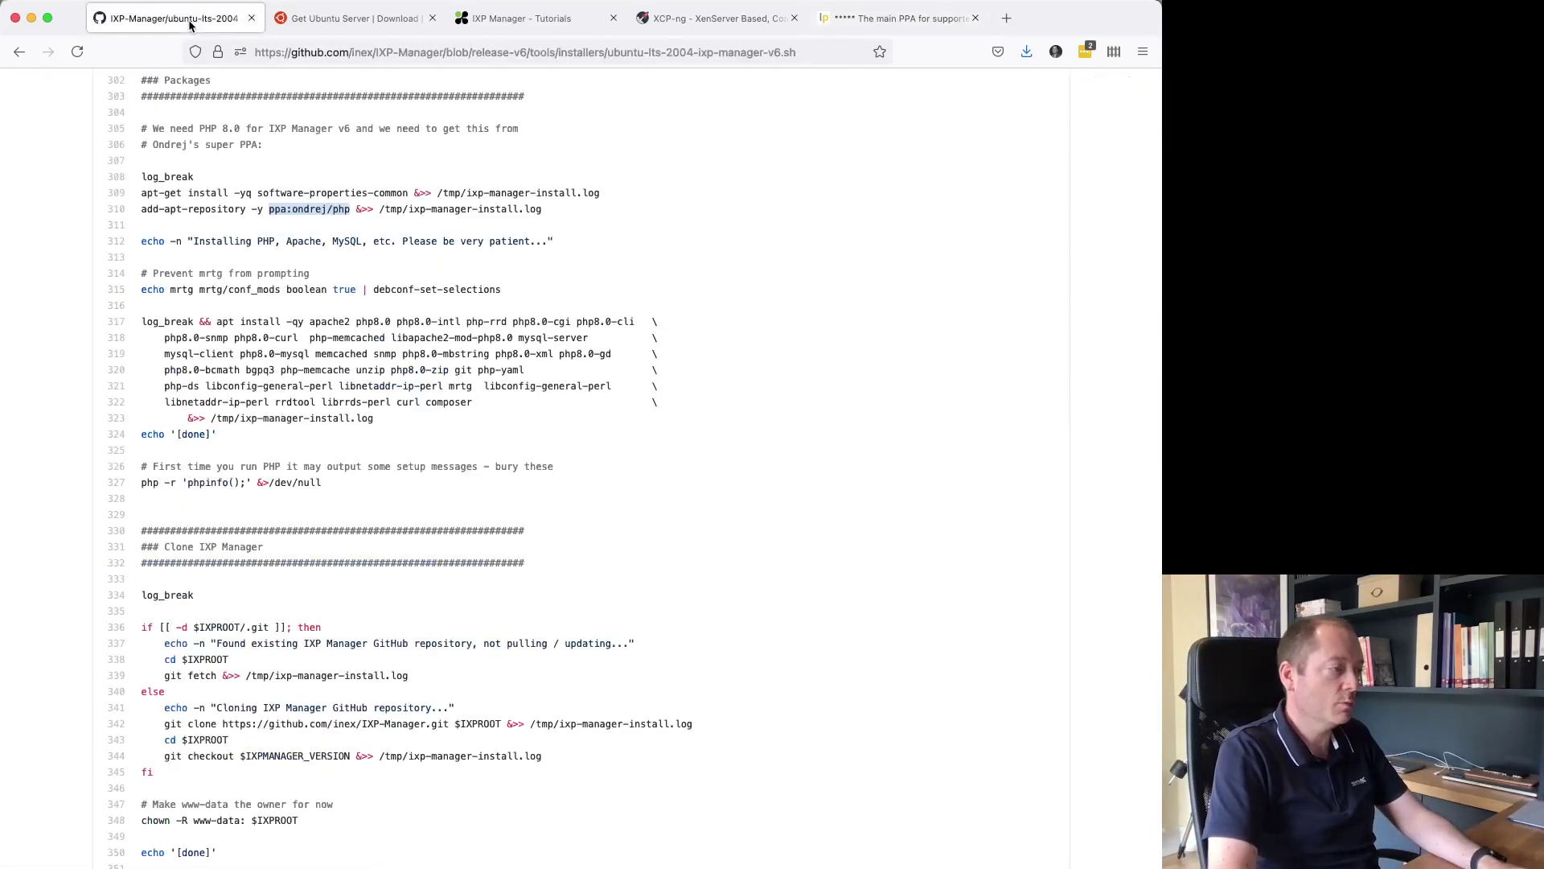
{"action": "key", "text": "super+Tab"}
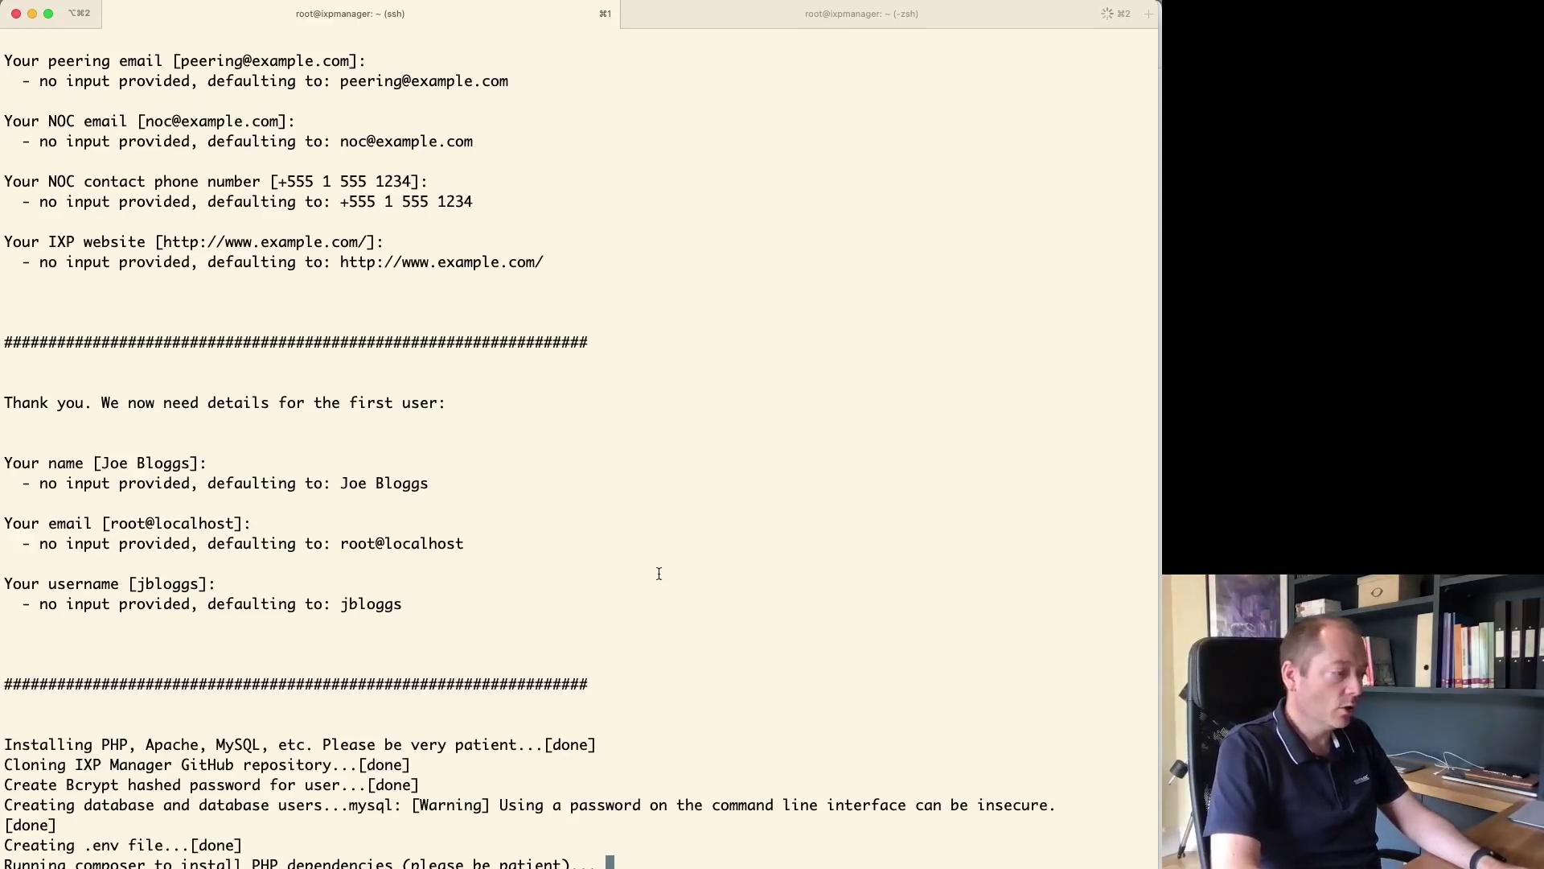
{"action": "triple_click", "coordinate": [259, 742]}
{"action": "triple_click", "coordinate": [195, 766]}
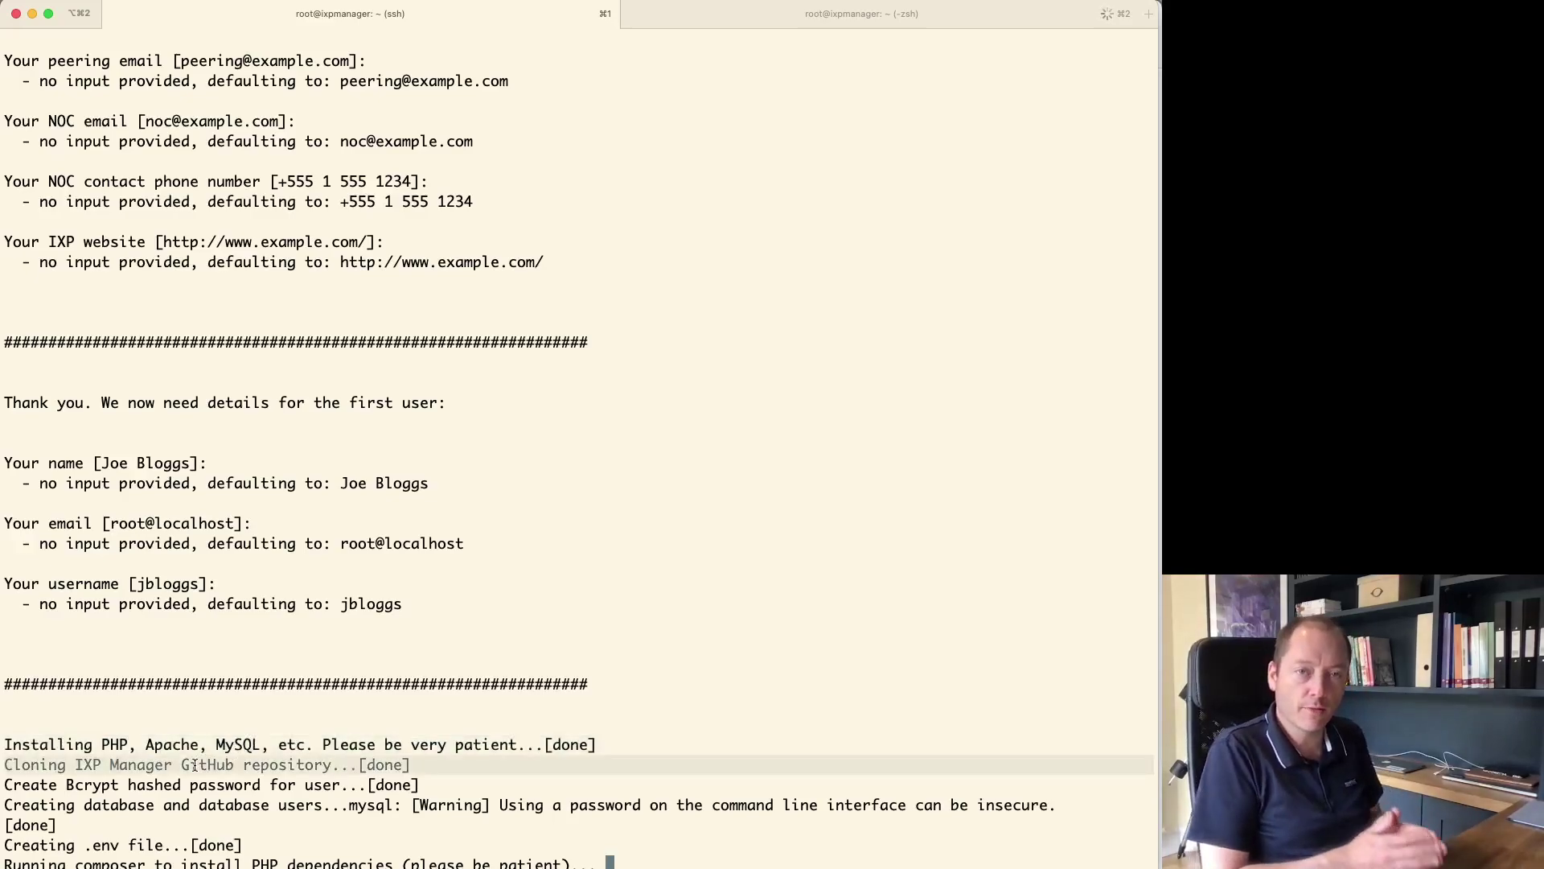
{"action": "triple_click", "coordinate": [140, 784]}
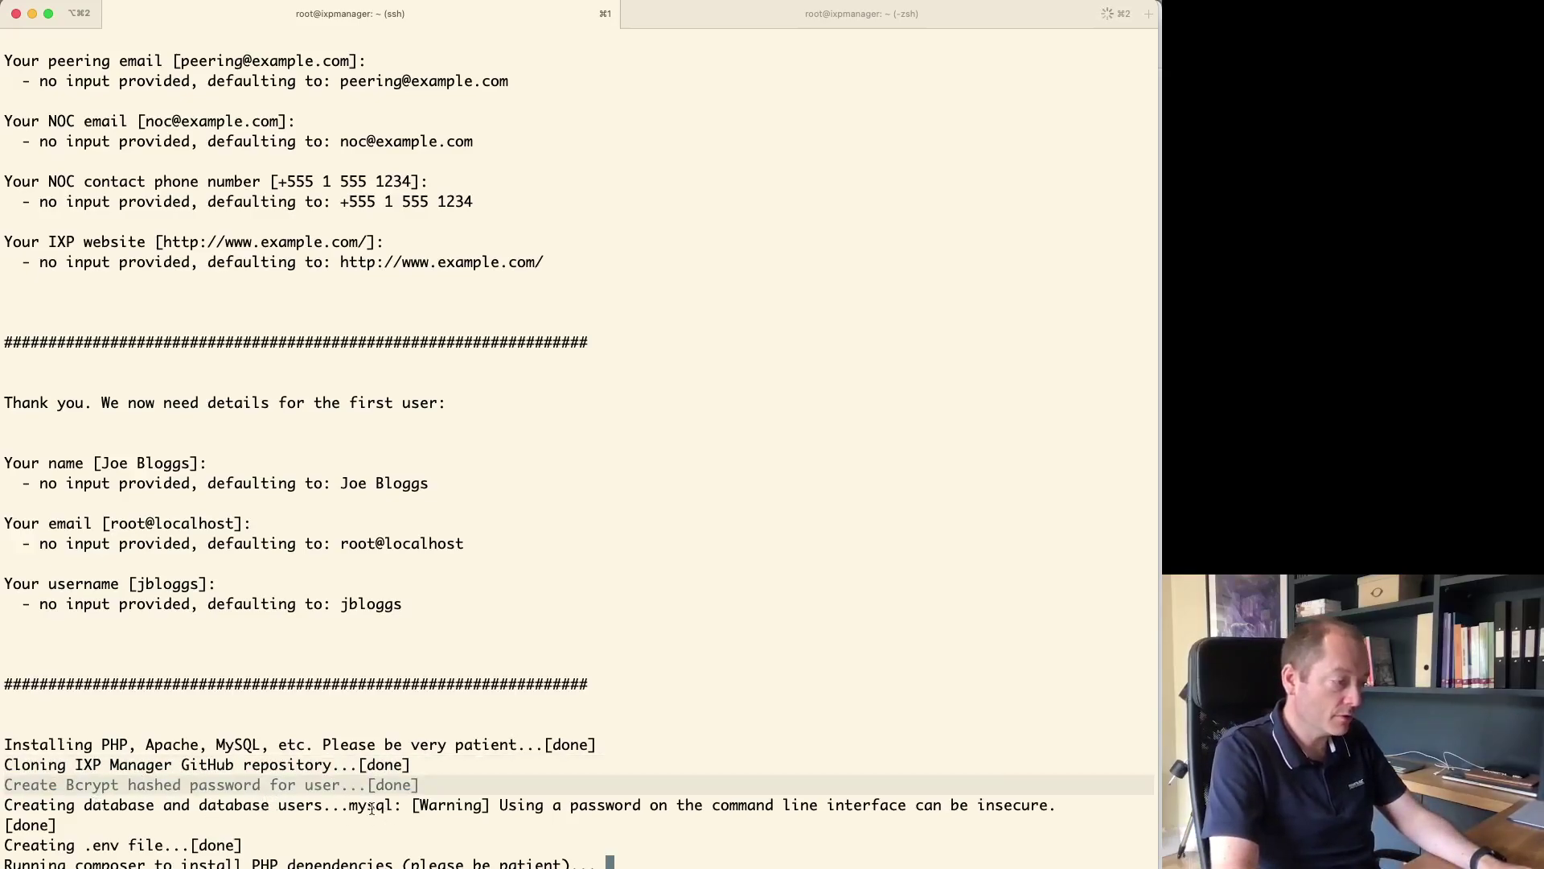
{"action": "triple_click", "coordinate": [104, 842]}
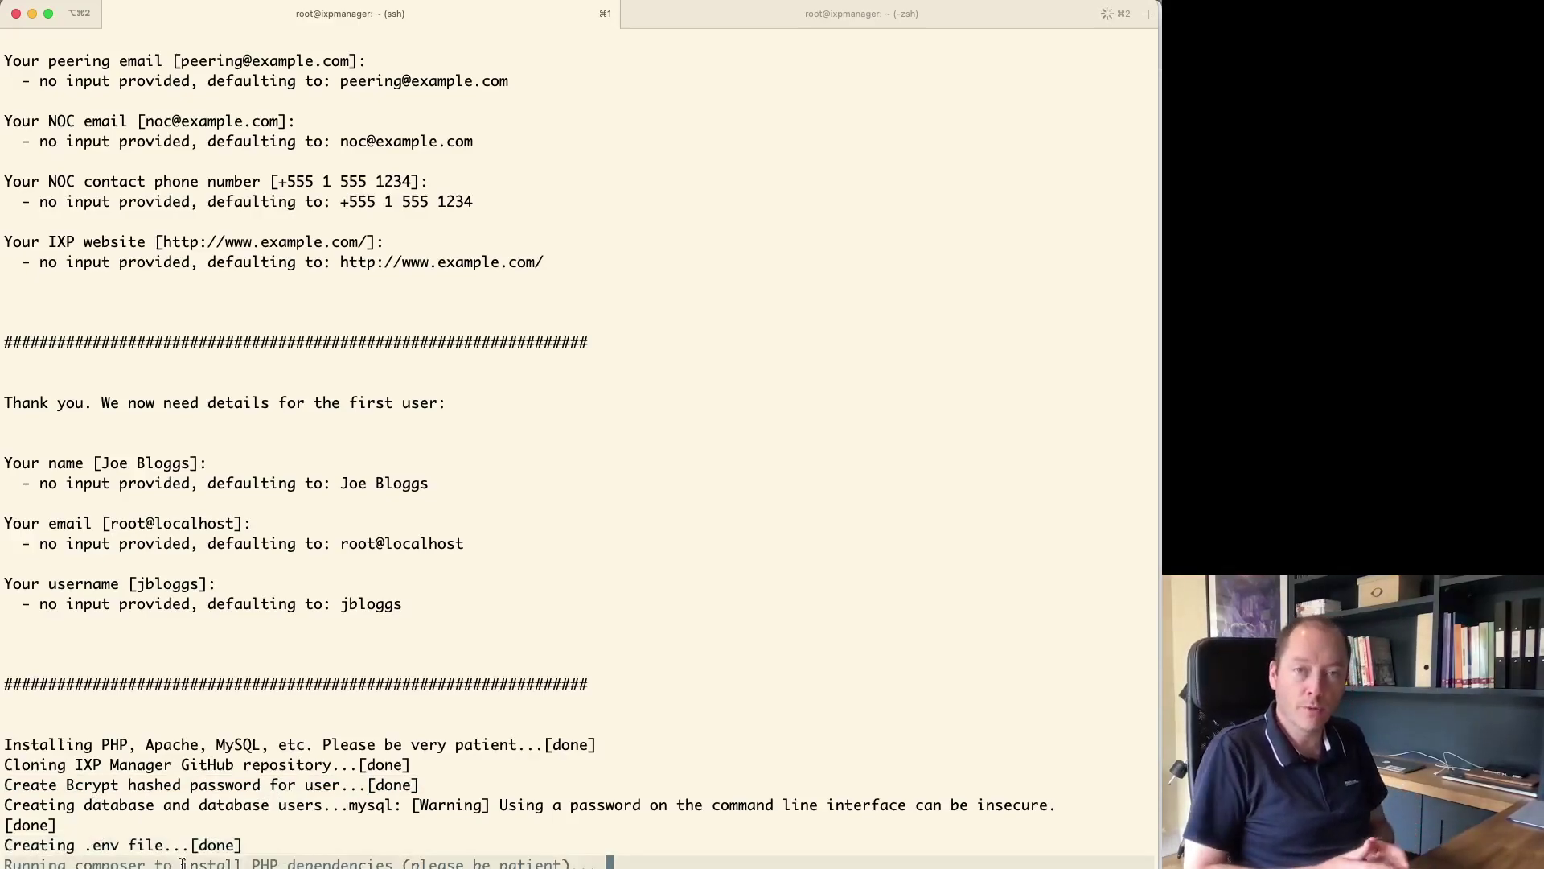
{"action": "key", "text": "super+0"}
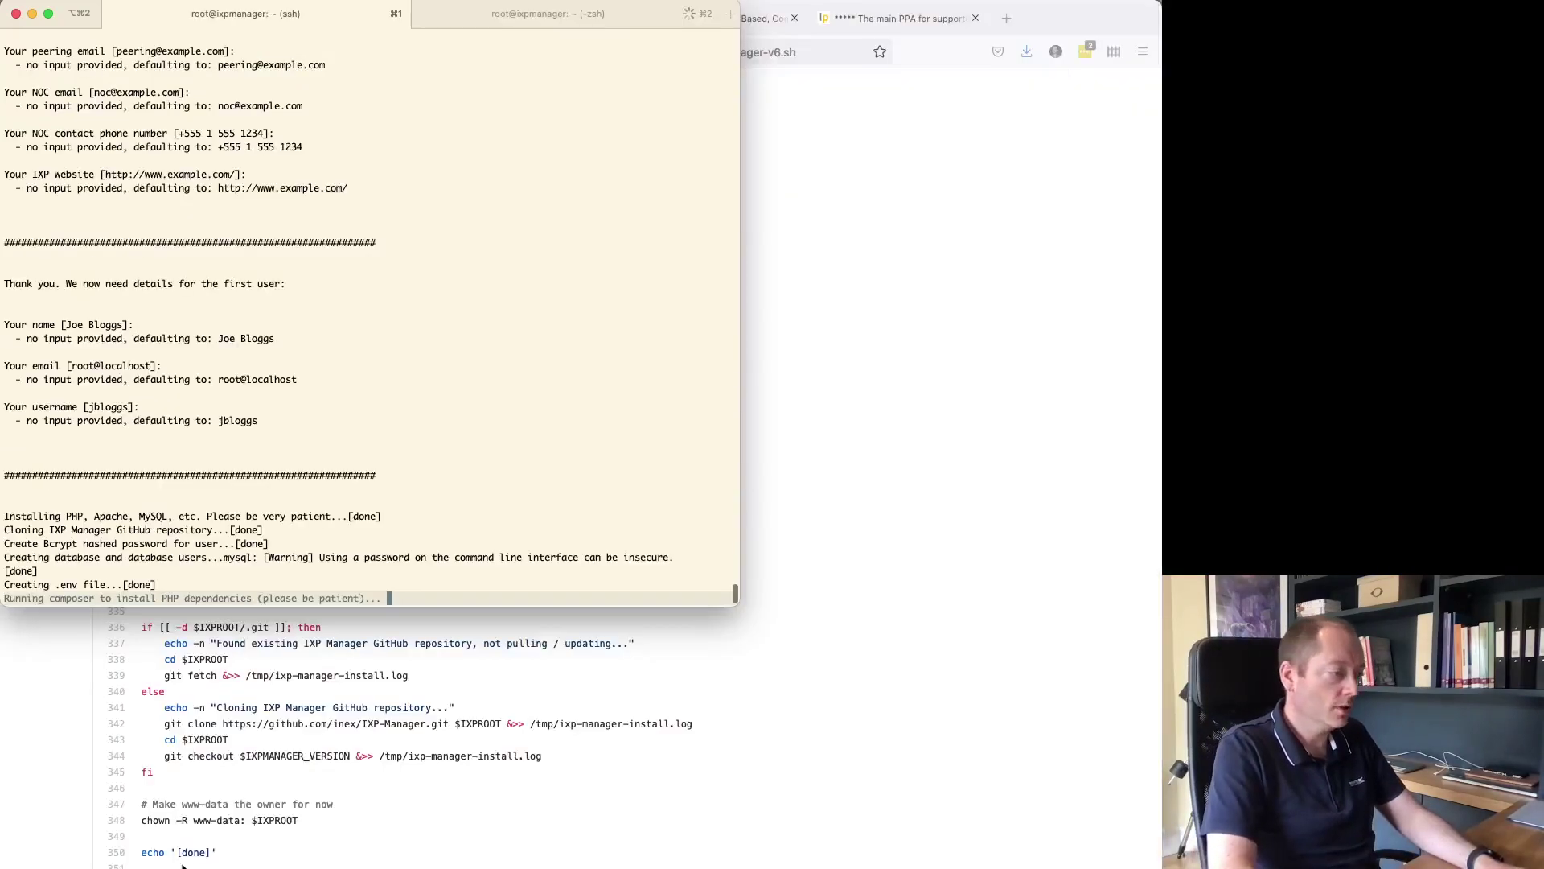
- Check the installation log in the second terminal session in an enlarged window, comparing it with the installer's progress in the first session
{"action": "key", "text": "super+2"}
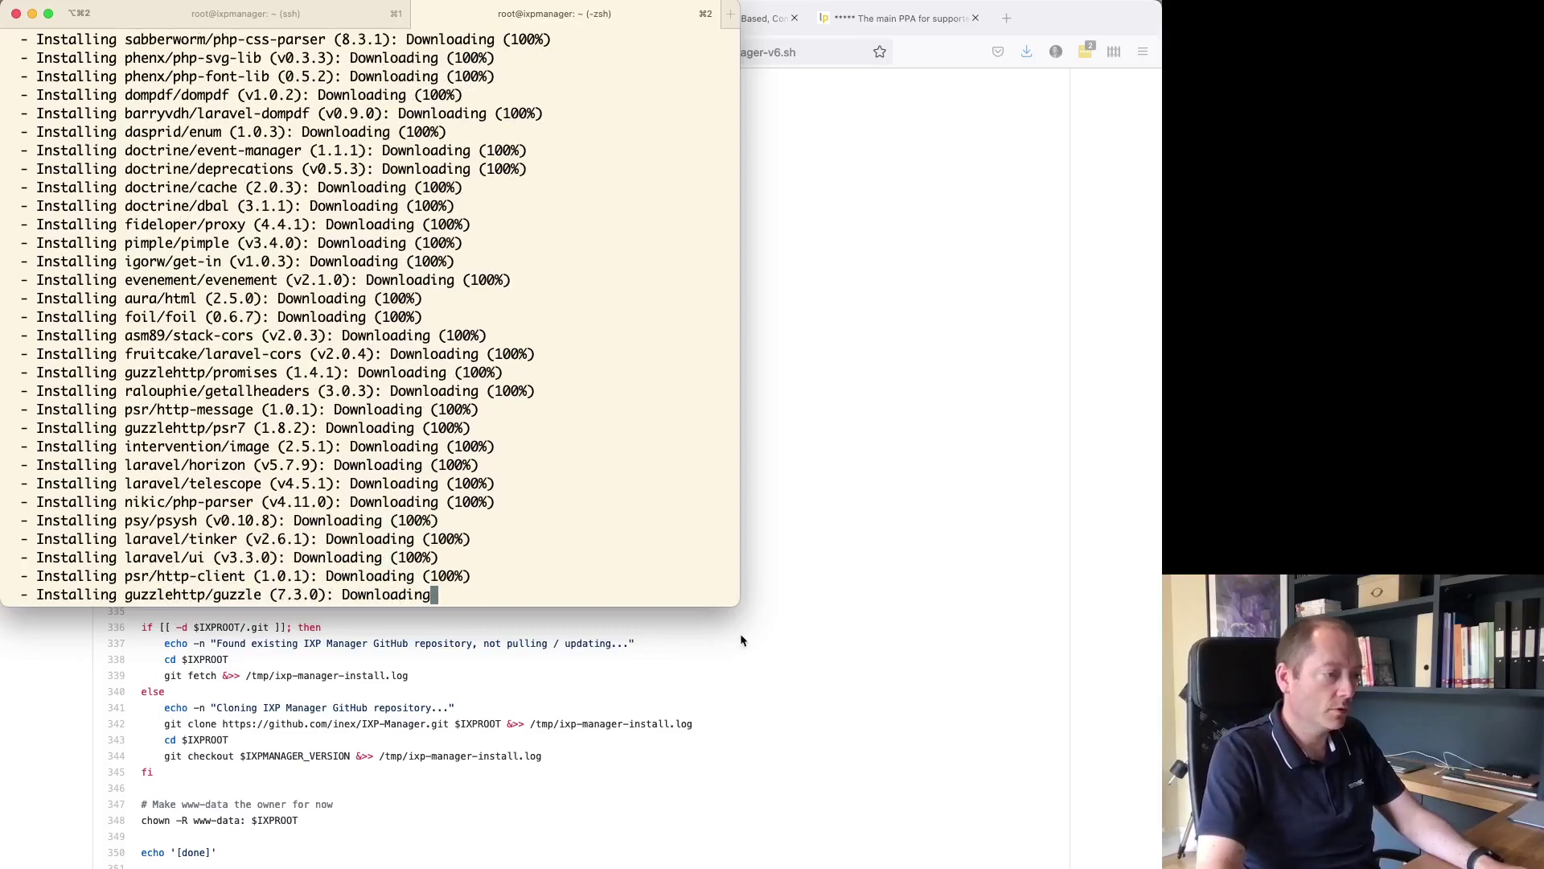
{"action": "left_click_drag", "start_coordinate": [740, 606], "coordinate": [1160, 866]}
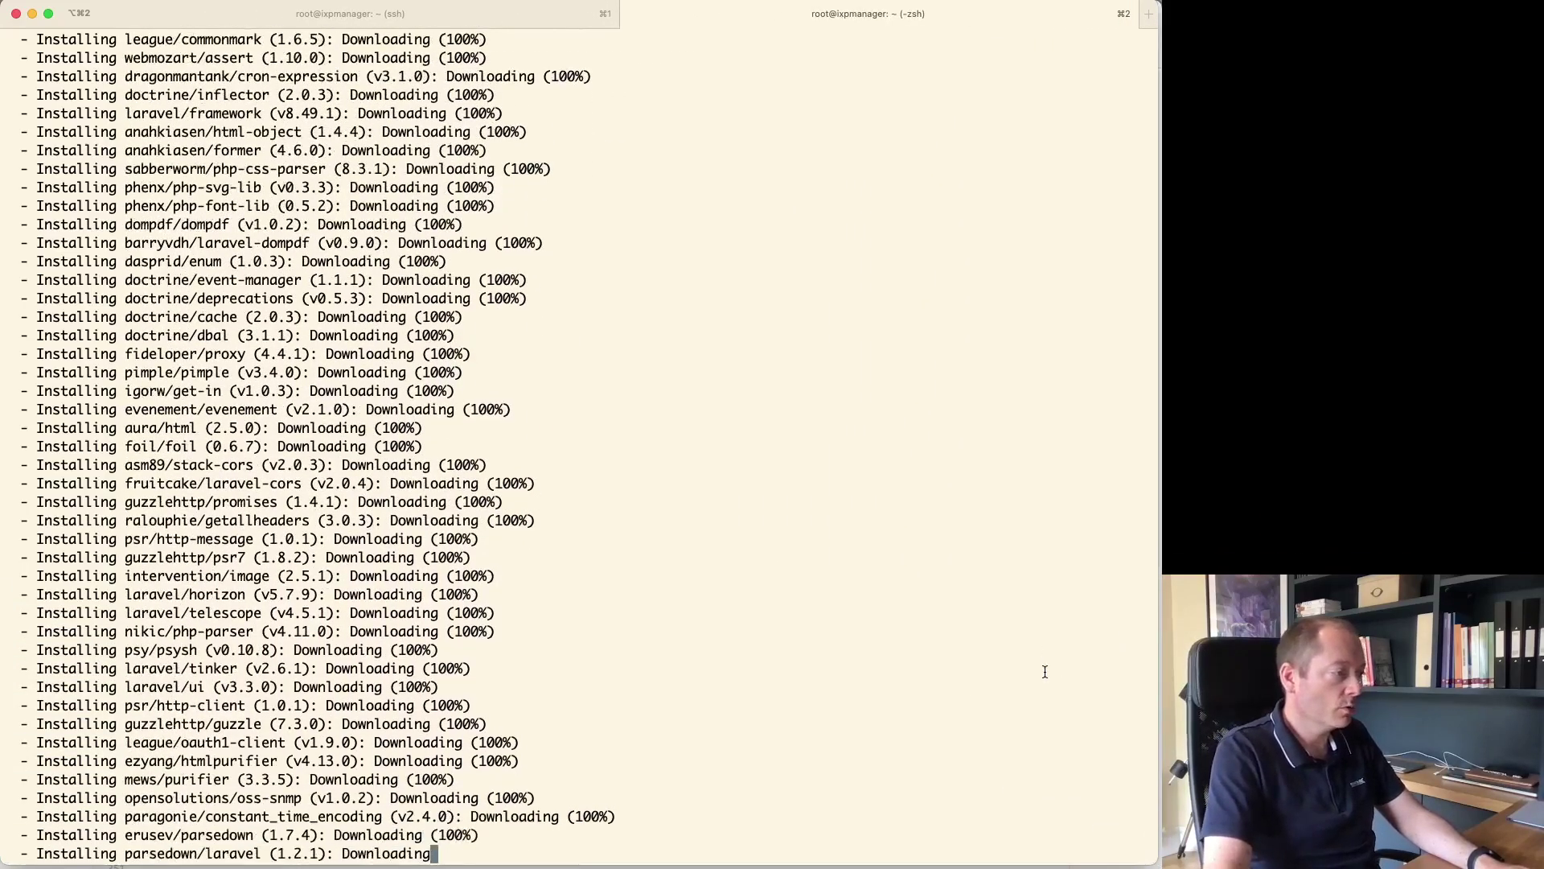
{"action": "scroll", "coordinate": [1045, 671], "scroll_direction": "up", "scroll_amount": 15}
{"action": "scroll", "coordinate": [1045, 671], "scroll_direction": "down", "scroll_amount": 5}
{"action": "scroll", "coordinate": [1044, 671], "scroll_direction": "down", "scroll_amount": 10}
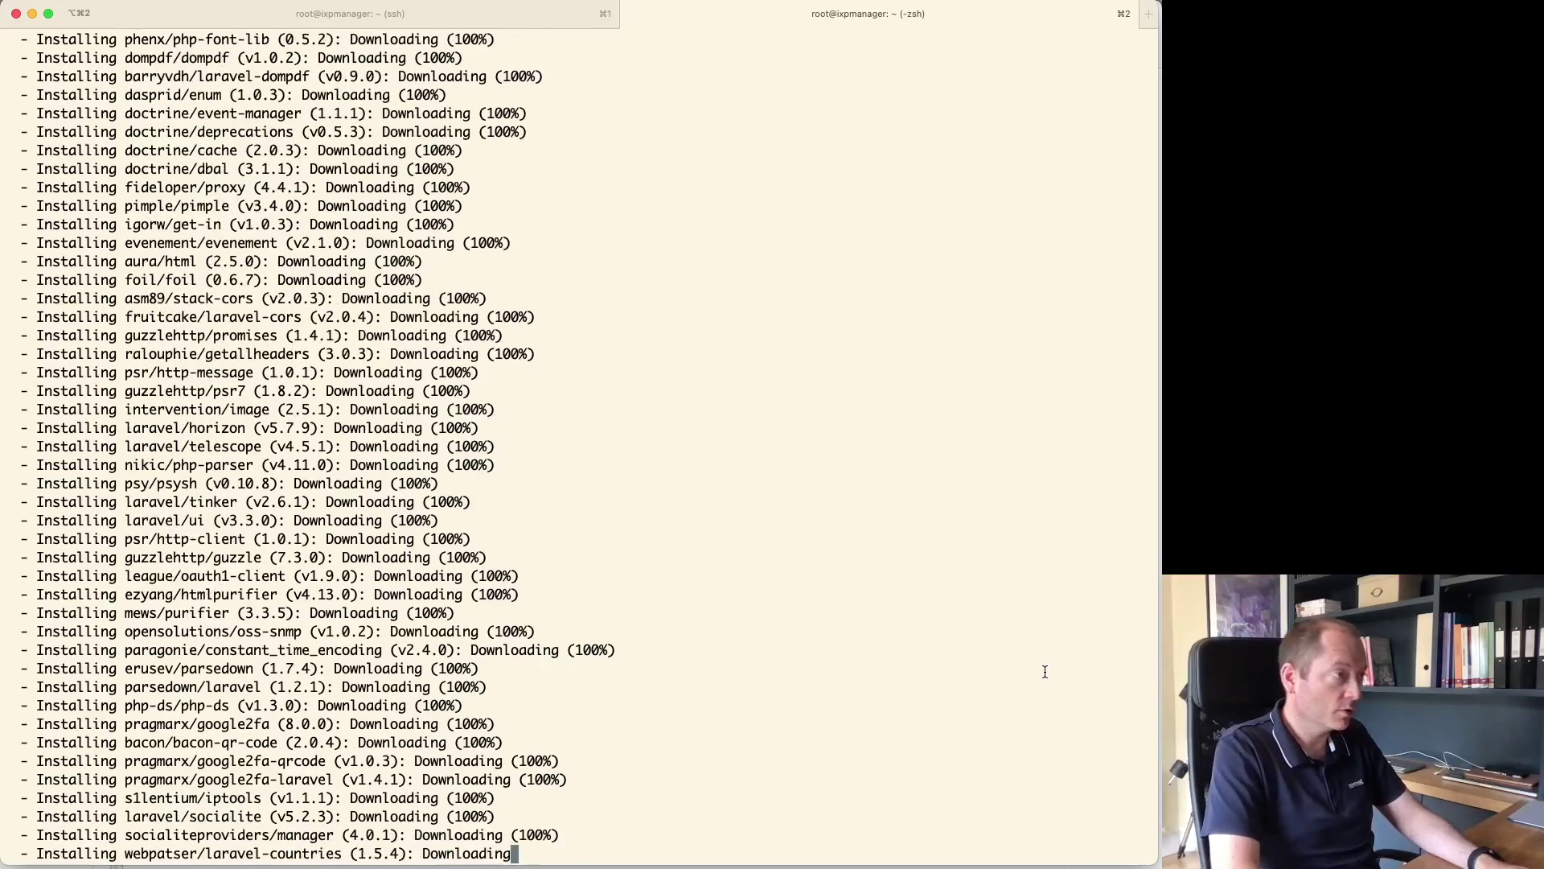
{"action": "key", "text": "super+1"}
{"action": "key", "text": "super+2"}
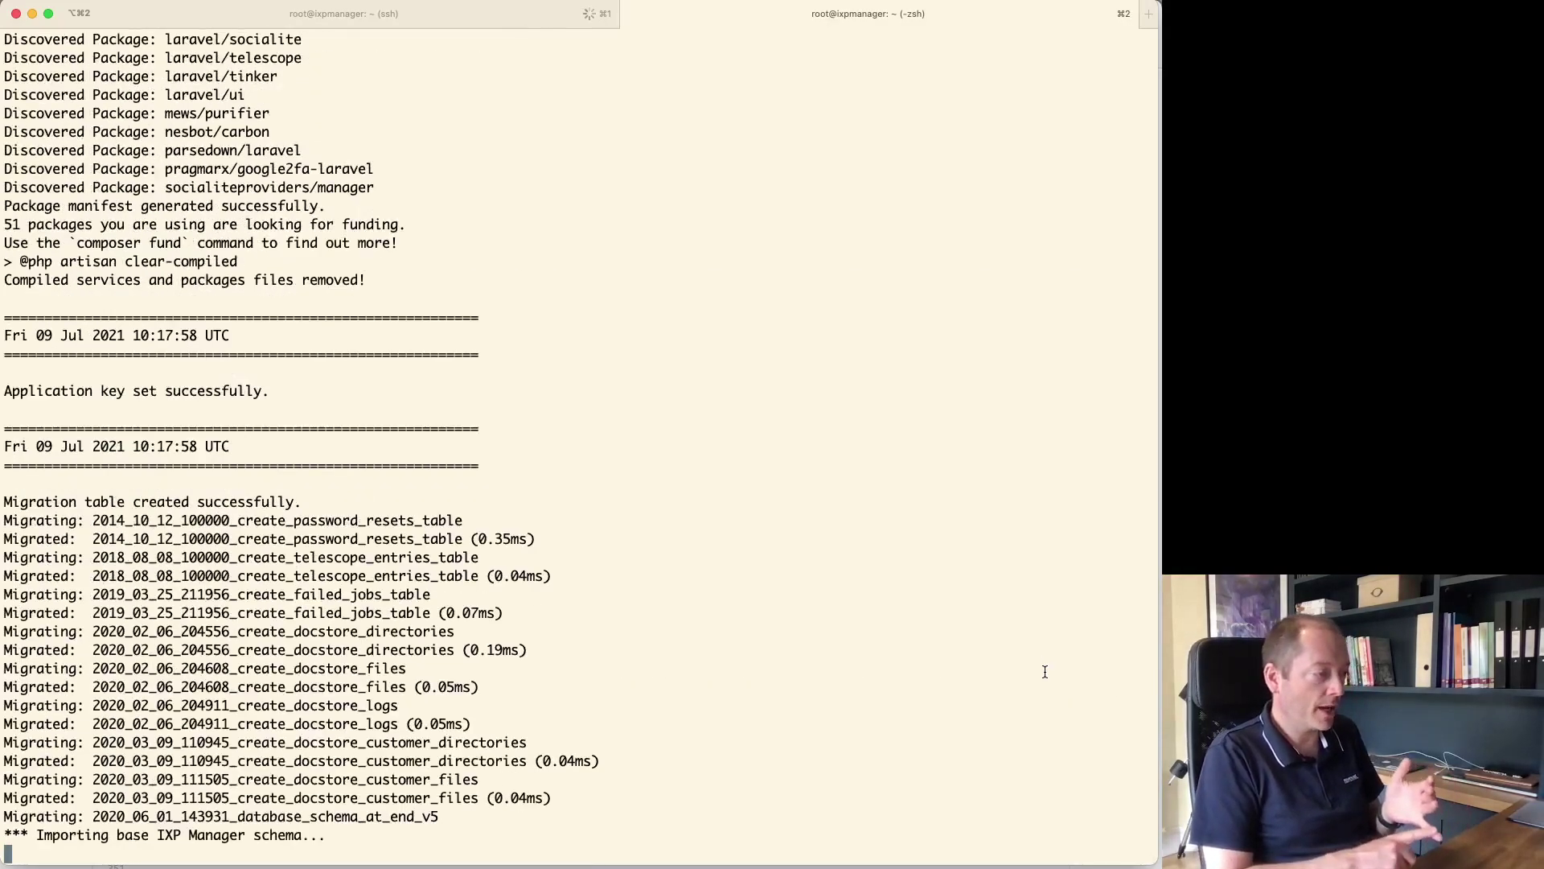
{"action": "key", "text": "super+1"}
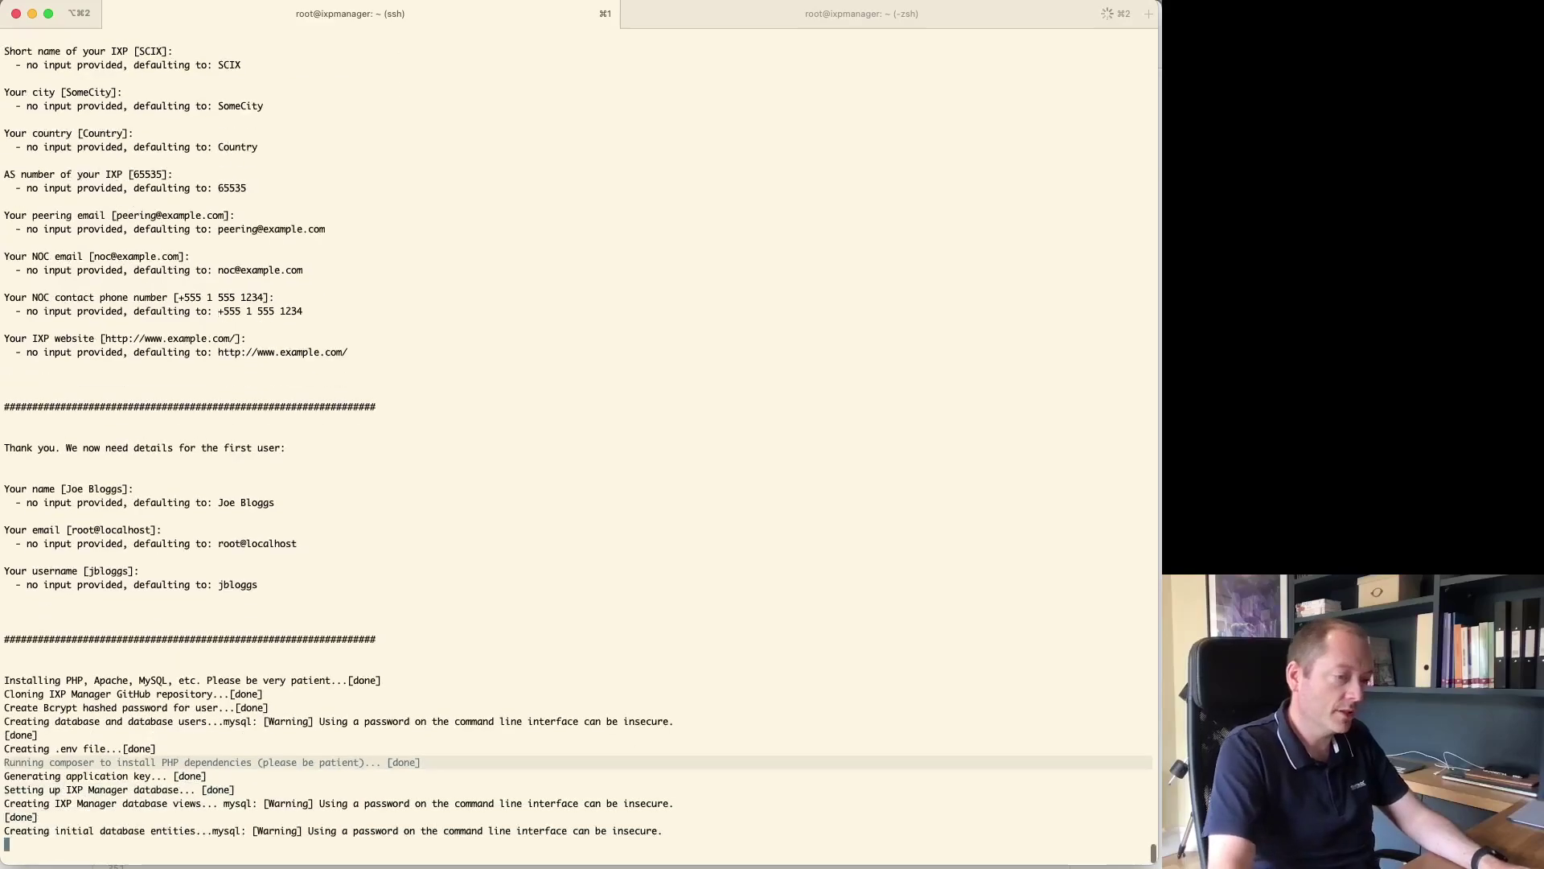
- Enlarge the installer session's text and review its output from the first-user details through database setup to the Congratulations message
{"action": "left_click_drag", "start_coordinate": [1158, 864], "coordinate": [734, 456]}
{"action": "key", "text": "super+plus"}
{"action": "key", "text": "super+plus"}
{"action": "key", "text": "super+plus"}
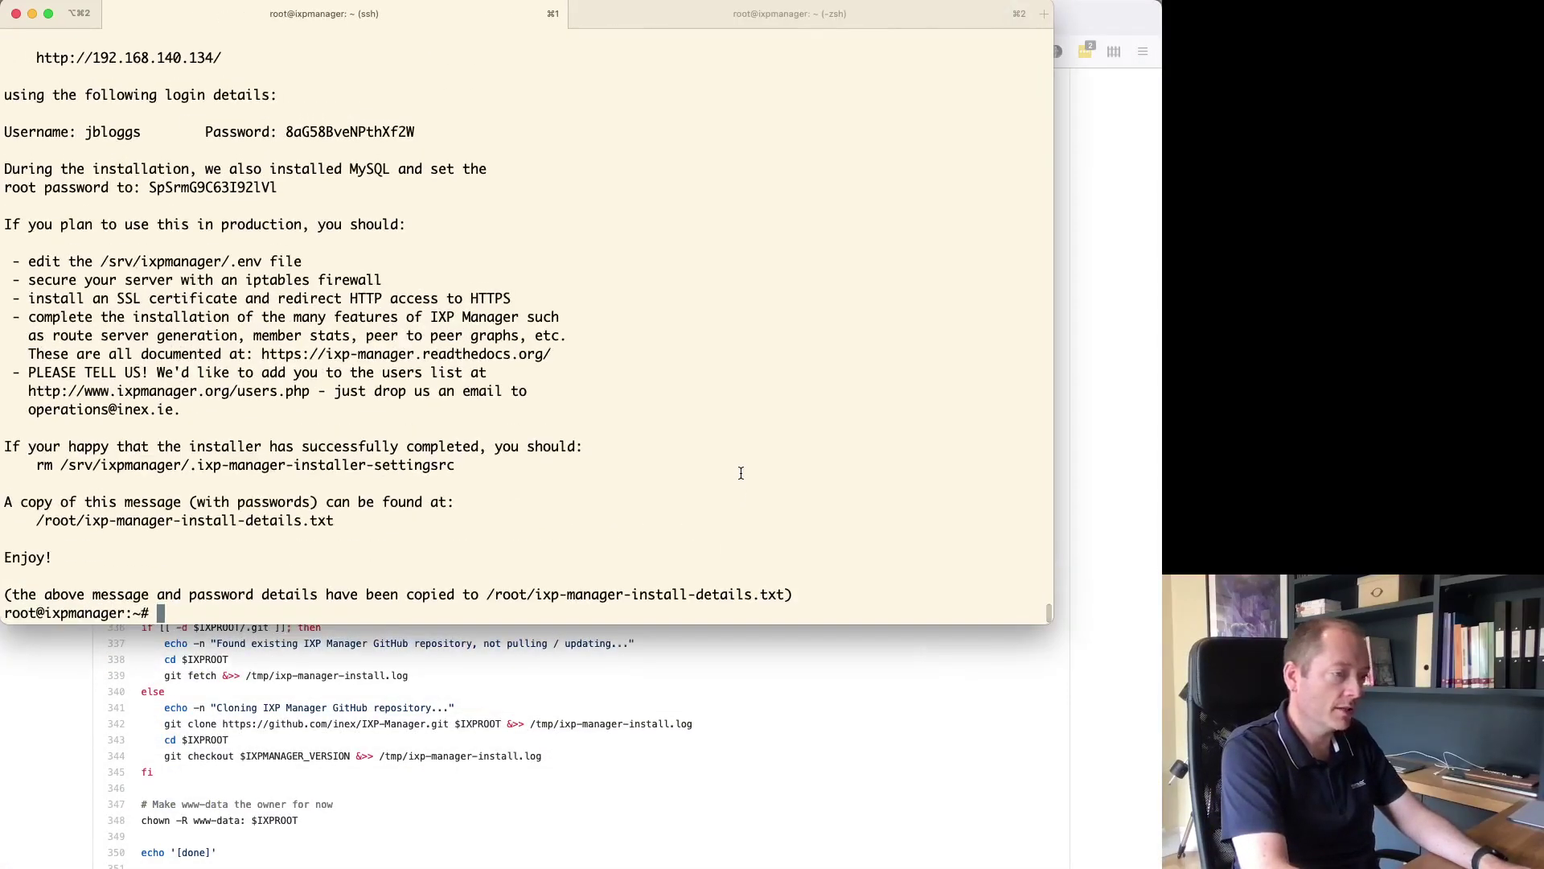
{"action": "key", "text": "super+plus"}
{"action": "left_click_drag", "start_coordinate": [1152, 676], "coordinate": [1125, 863]}
{"action": "scroll", "coordinate": [655, 498], "scroll_direction": "up", "scroll_amount": 15}
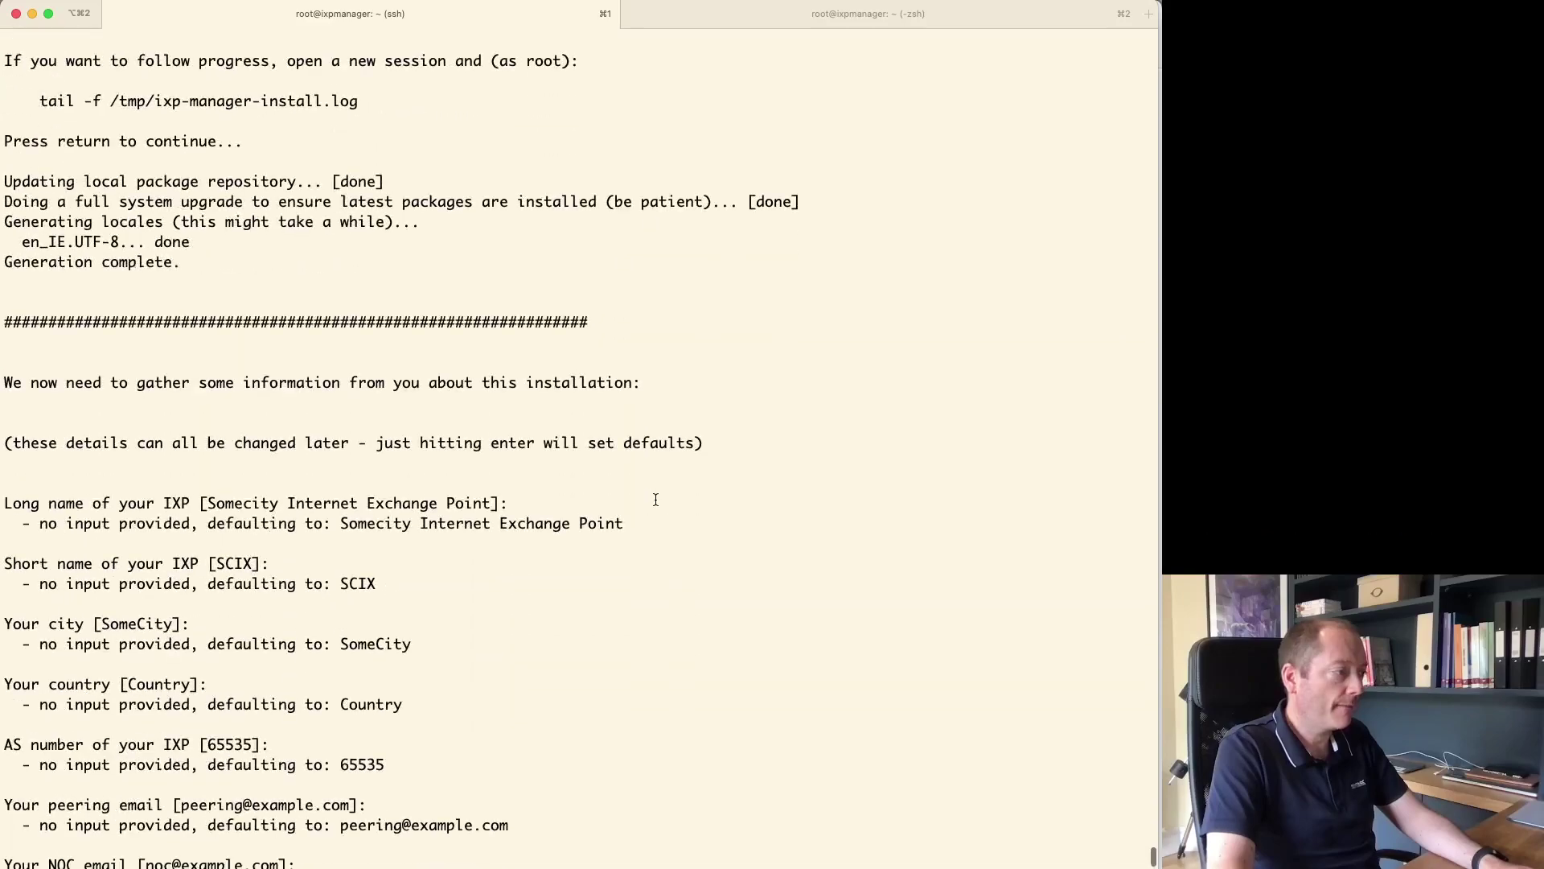
{"action": "scroll", "coordinate": [656, 498], "scroll_direction": "down", "scroll_amount": 15}
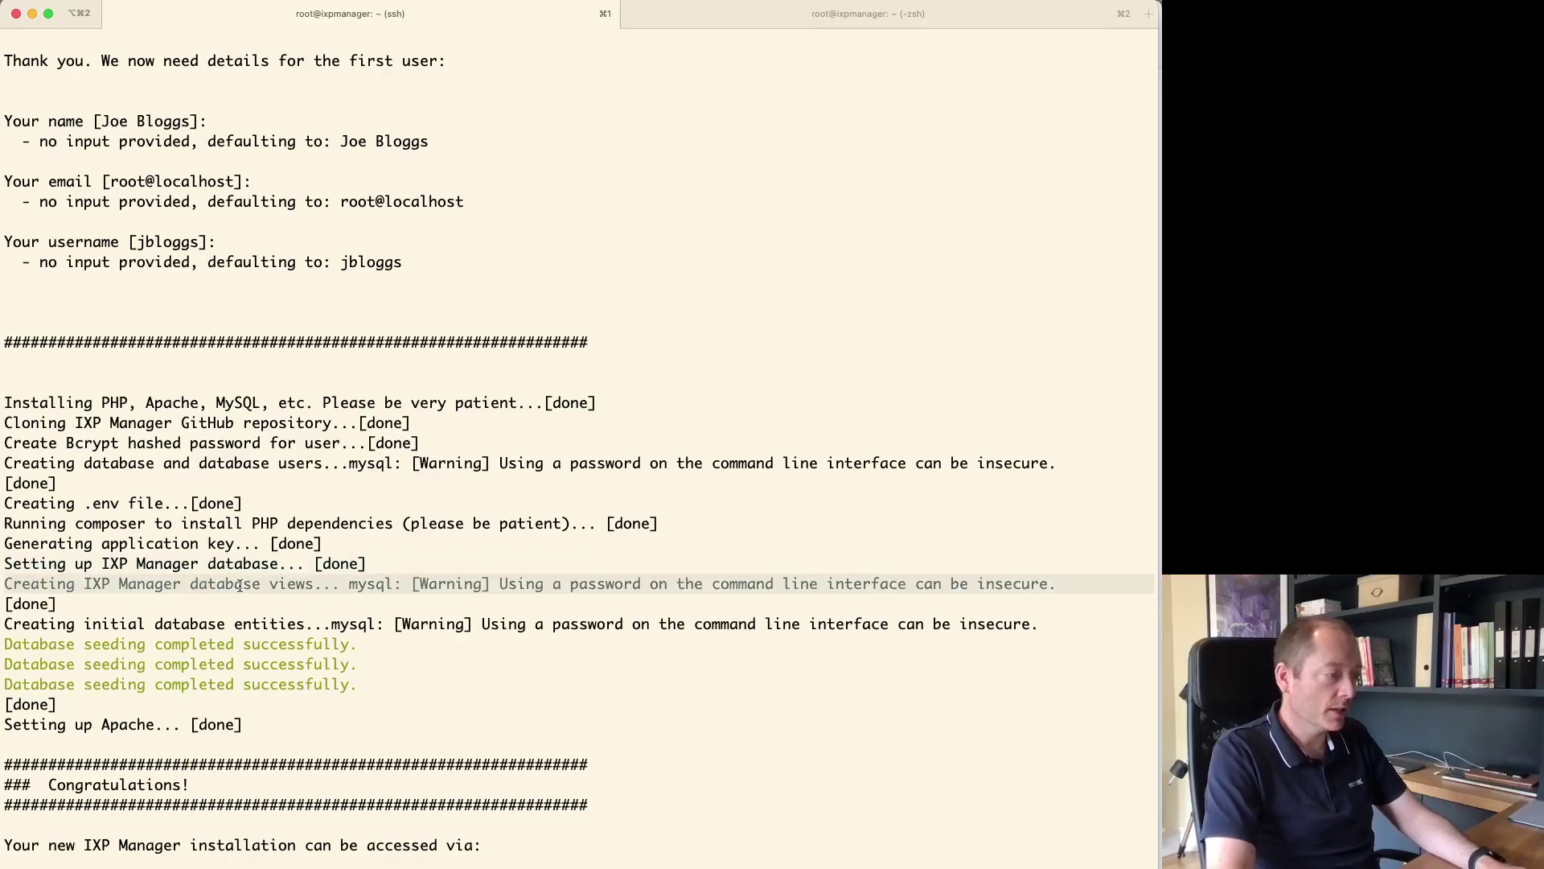
{"action": "scroll", "coordinate": [221, 628], "scroll_direction": "down", "scroll_amount": 1}
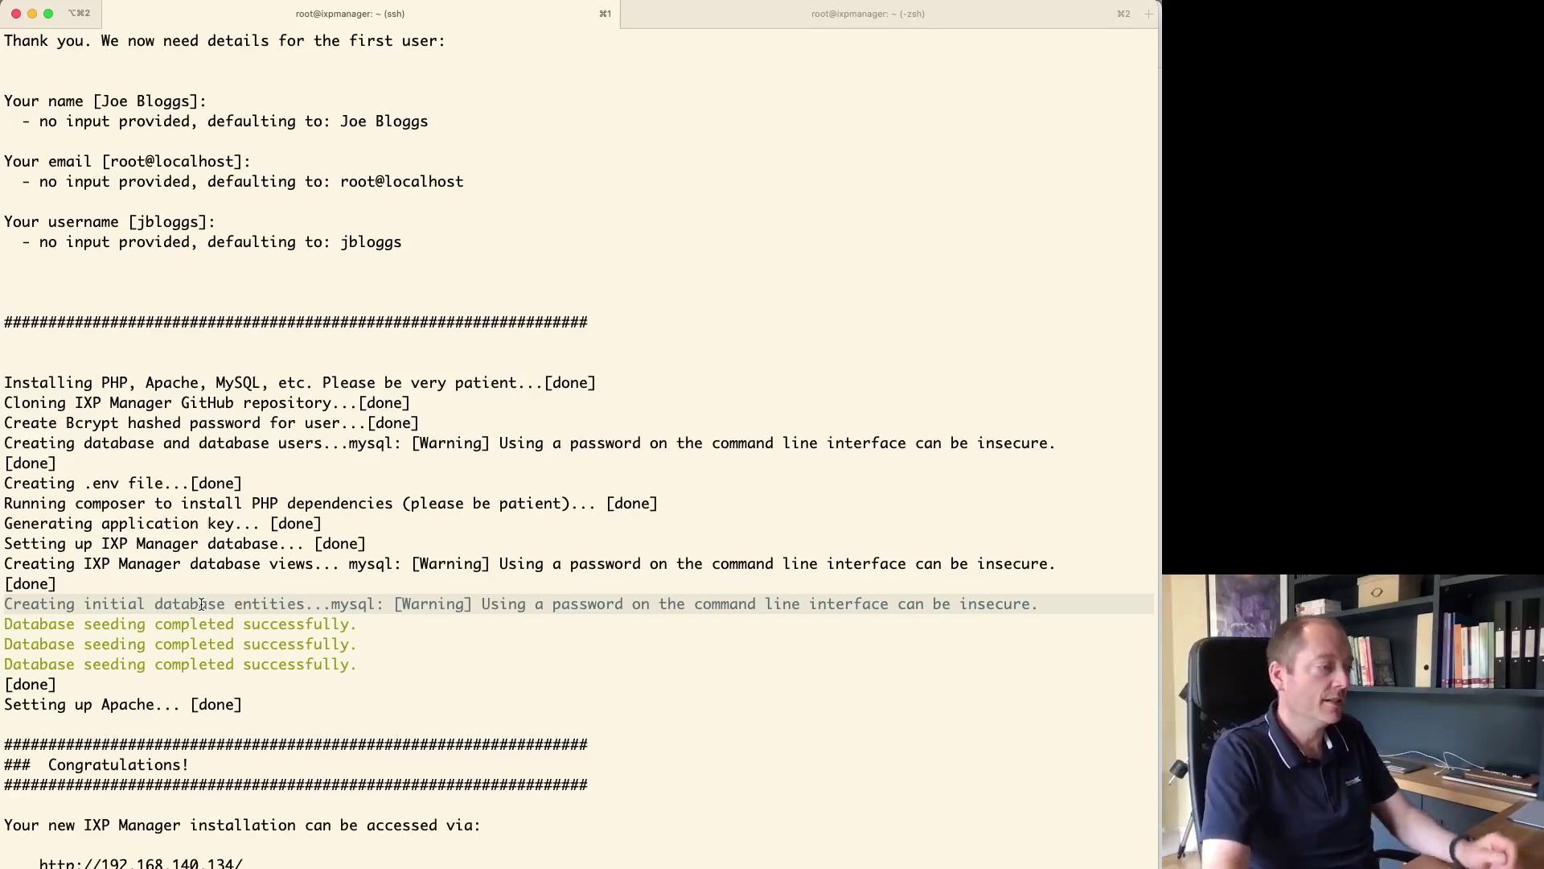
{"action": "scroll", "coordinate": [202, 604], "scroll_direction": "down", "scroll_amount": 1}
{"action": "scroll", "coordinate": [183, 680], "scroll_direction": "down", "scroll_amount": 10}
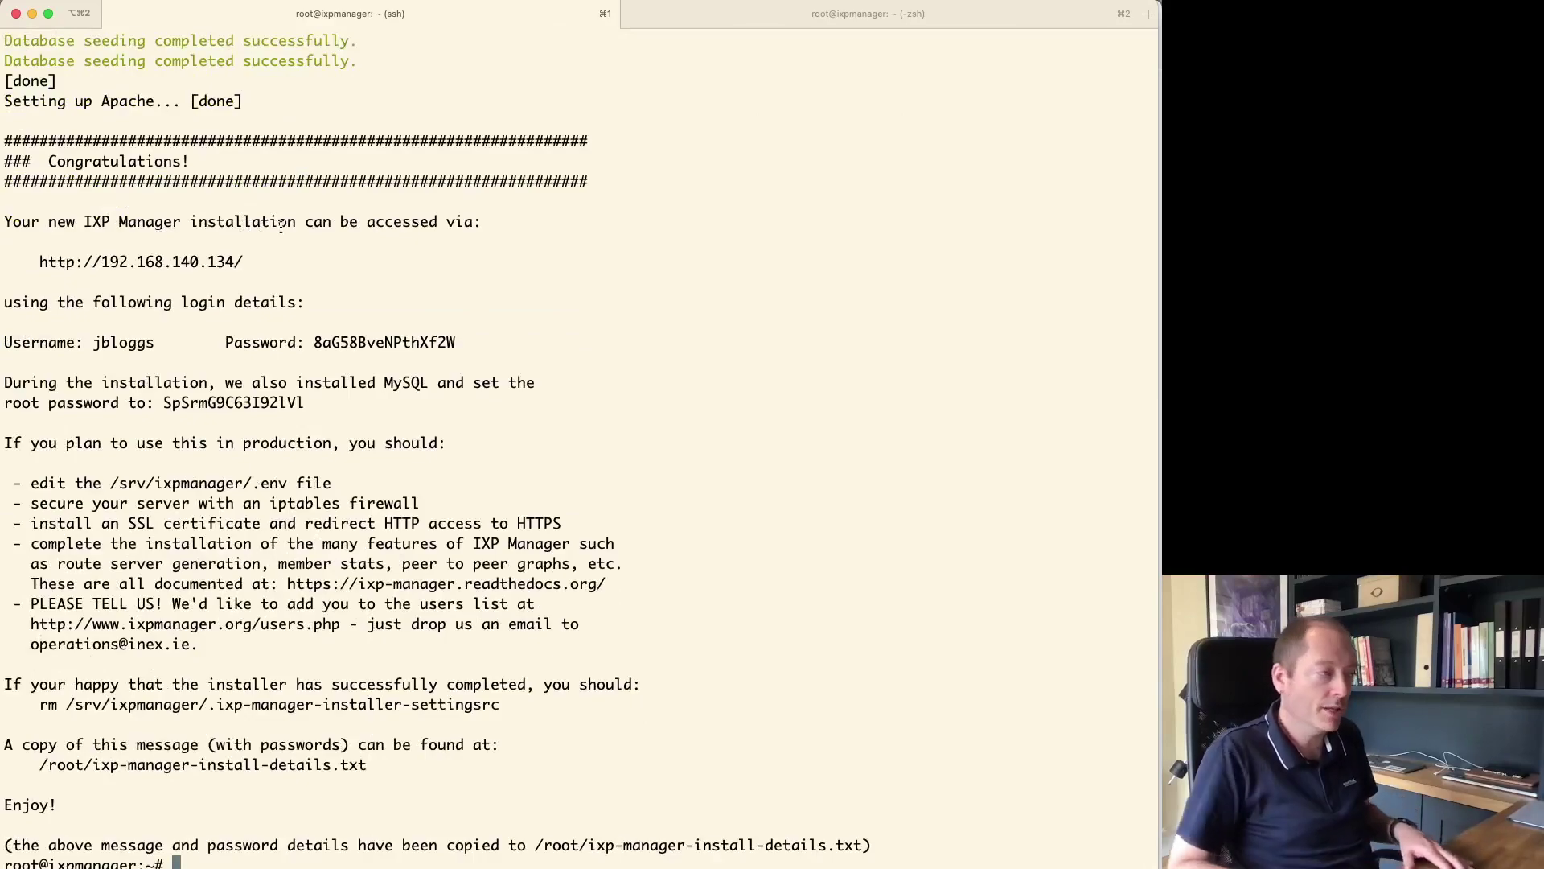
{"action": "left_click_drag", "start_coordinate": [44, 260], "coordinate": [243, 260]}
{"action": "key", "text": "super+c"}
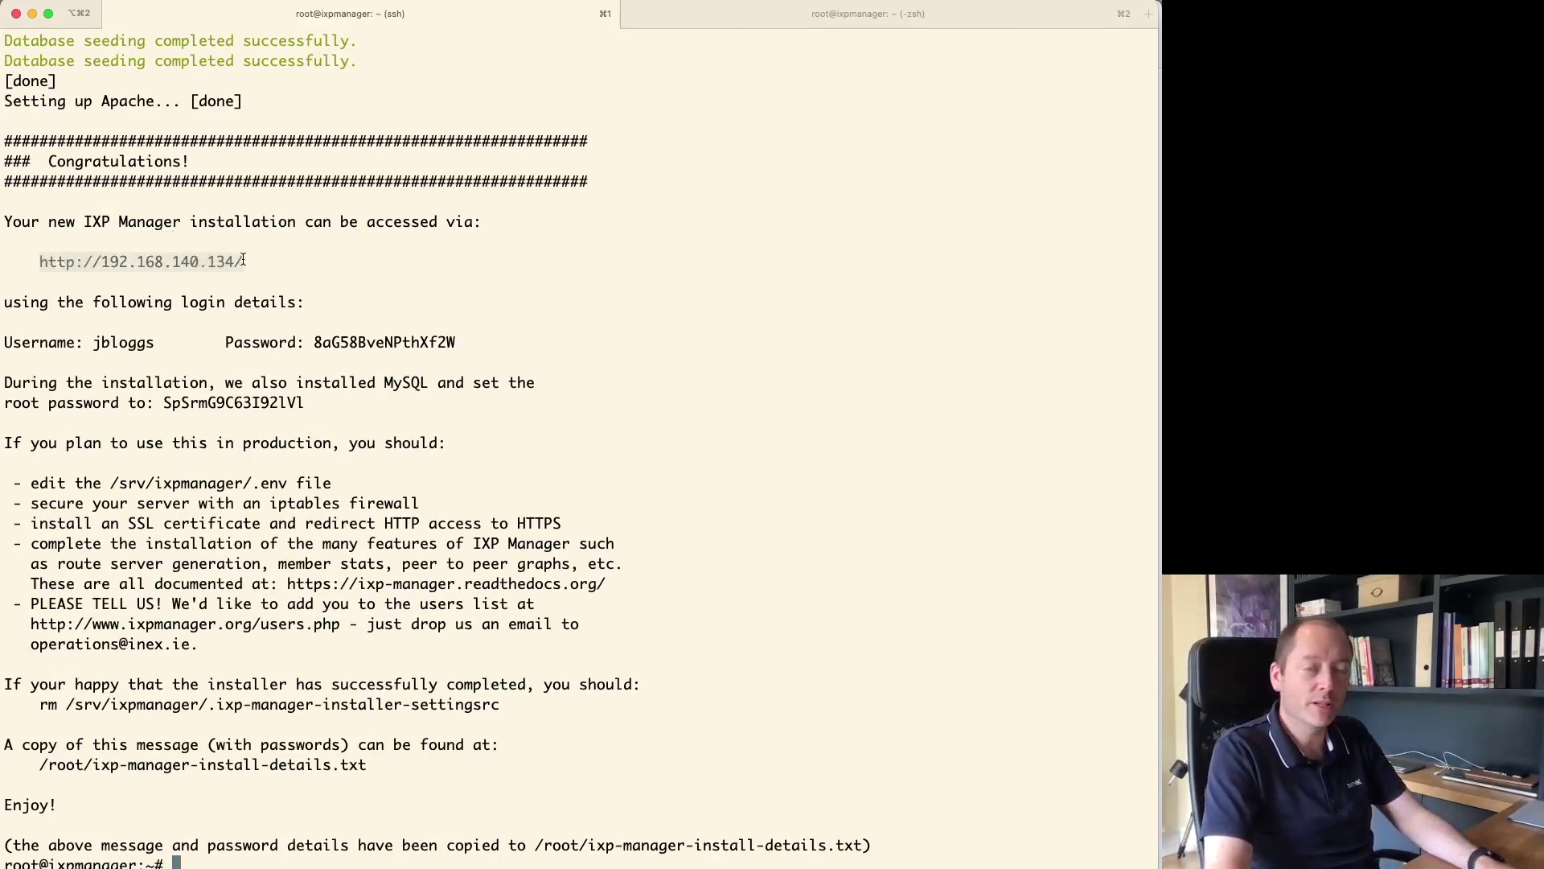
{"action": "key", "text": "super+Tab"}
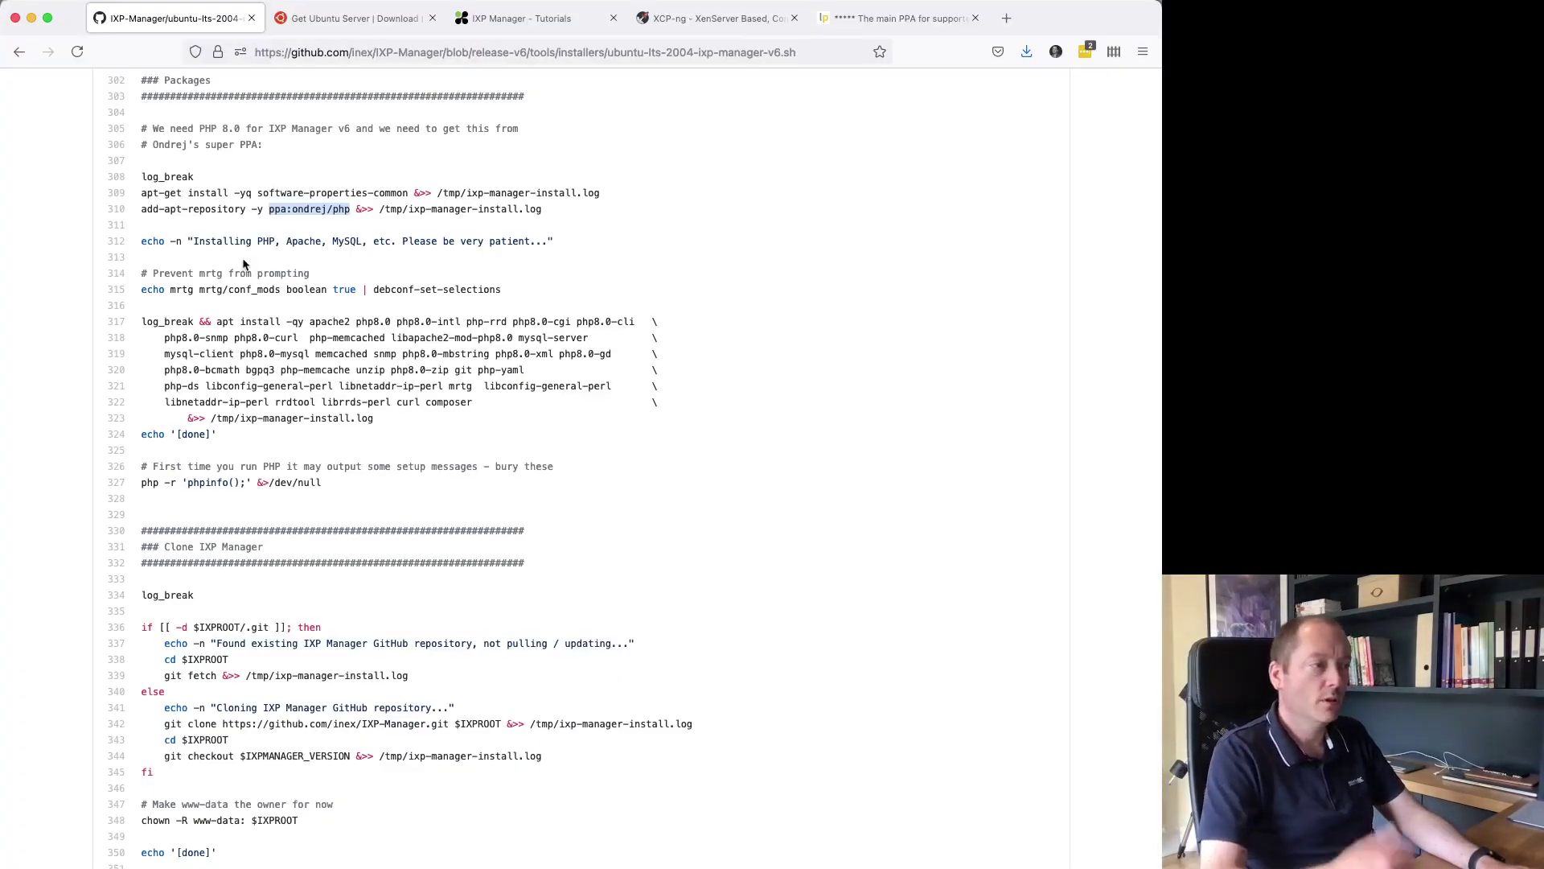
{"action": "key", "text": "super+t"}
{"action": "key", "text": "super+v"}
{"action": "key", "text": "Return"}
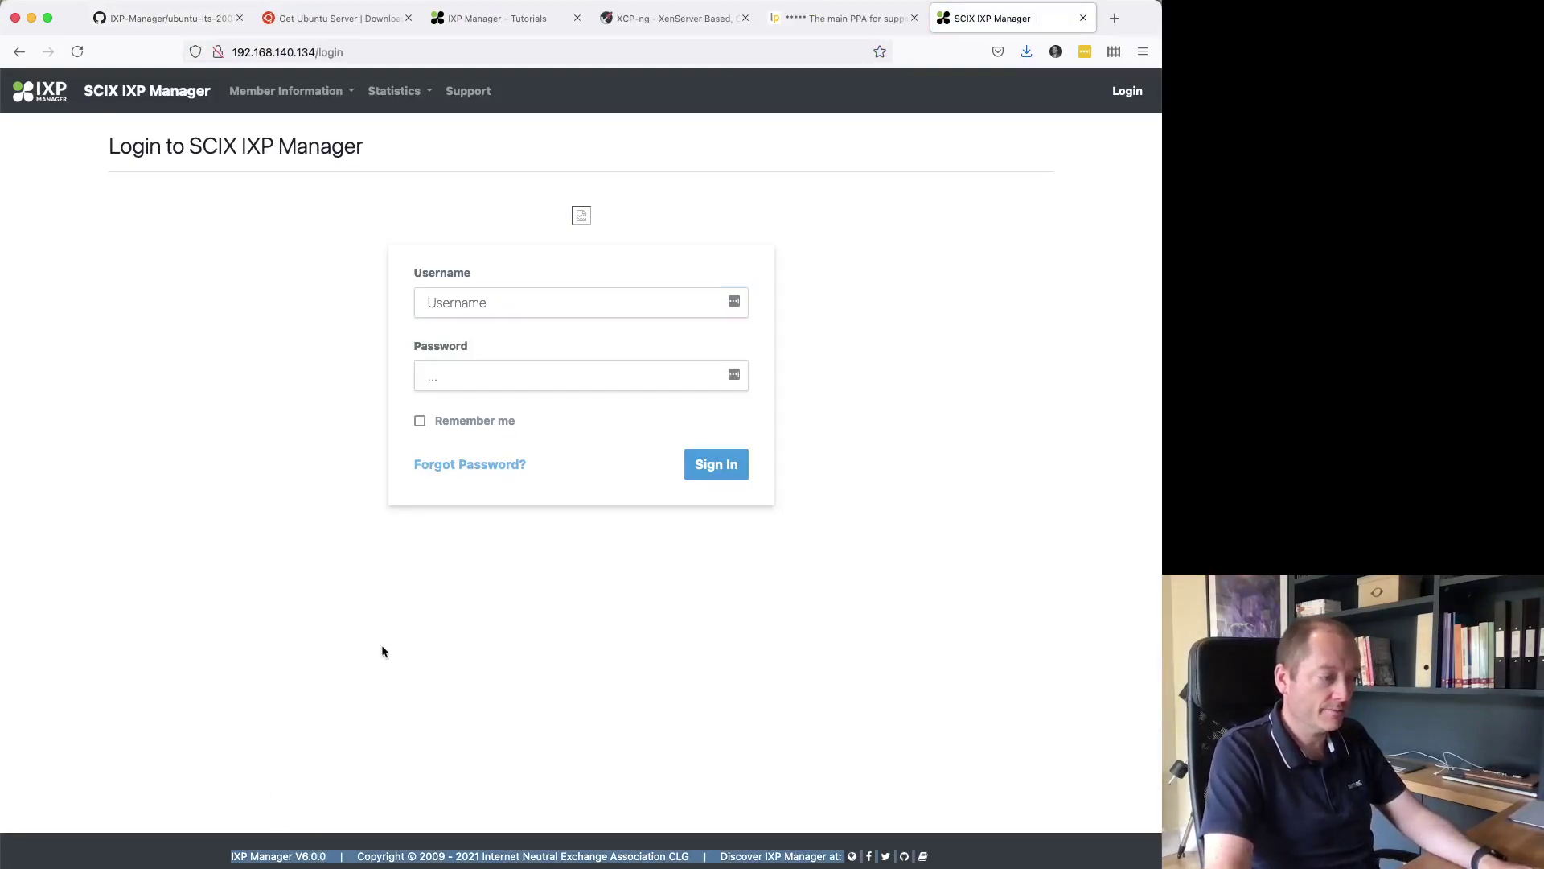
- Copy the username from the installer's login details in the terminal into the Username field of the IXP Manager login form
{"action": "key", "text": "super+Tab"}
{"action": "double_click", "coordinate": [116, 345]}
{"action": "key", "text": "super+c"}
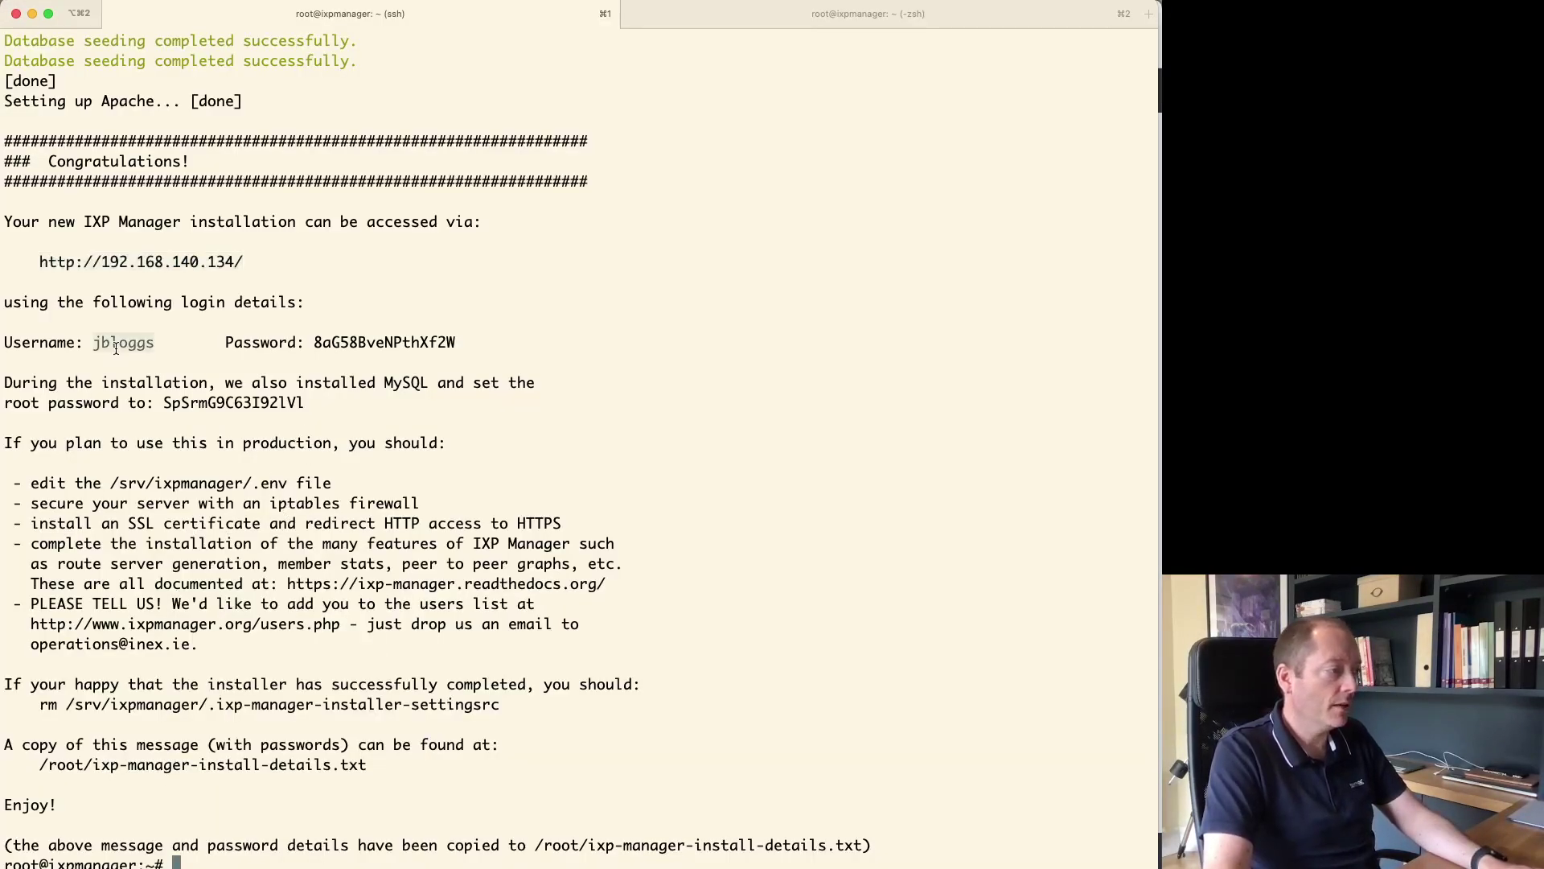
{"action": "key", "text": "super+Tab"}
{"action": "left_click", "coordinate": [511, 300]}
{"action": "key", "text": "super+v"}
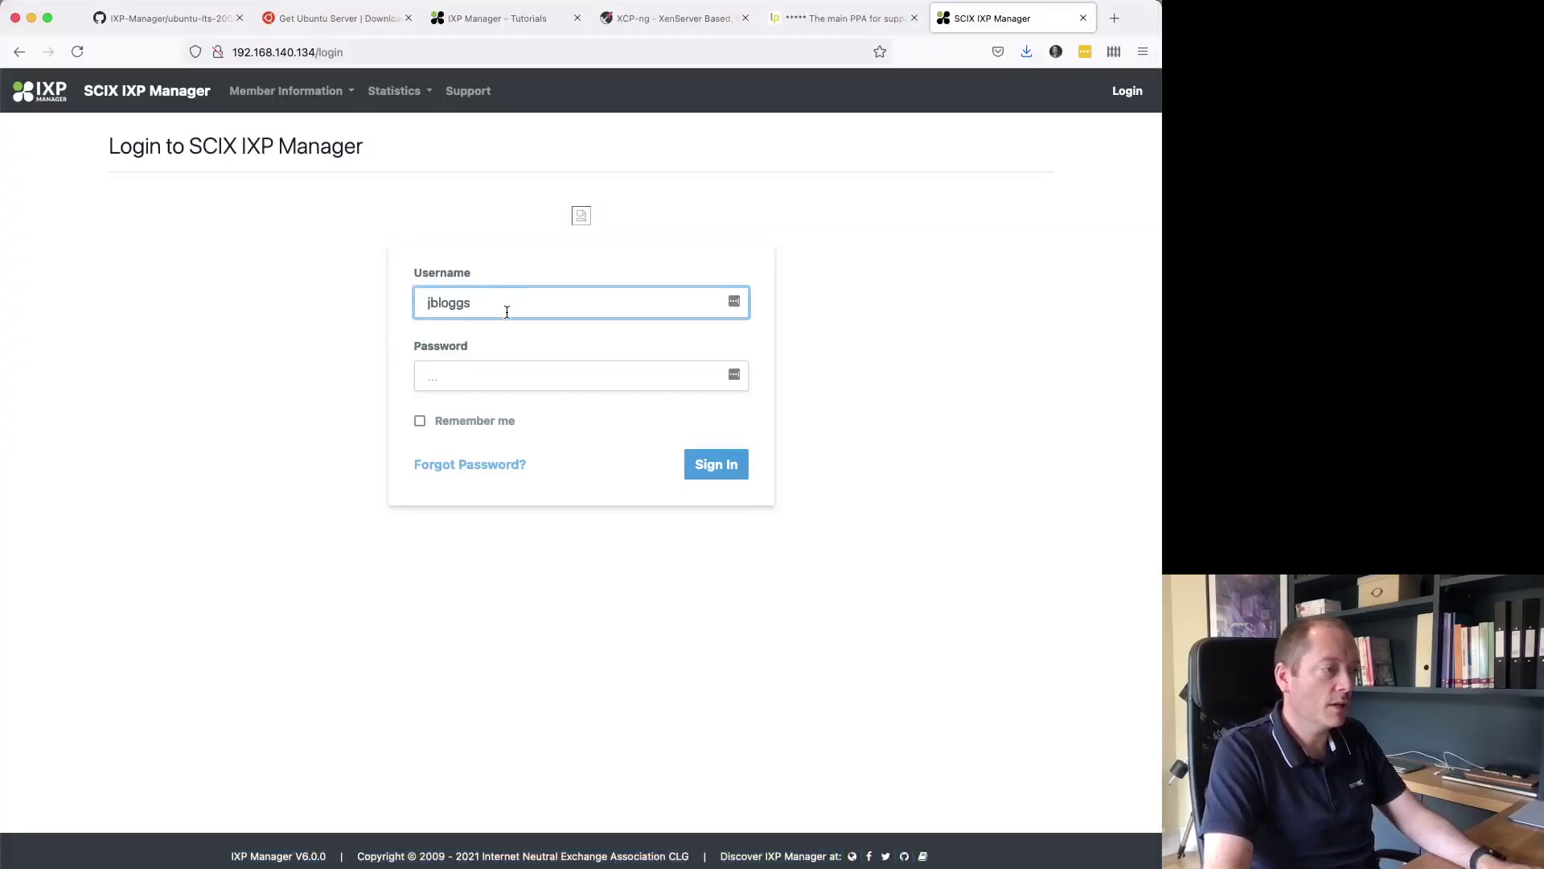
- Copy the generated password from the terminal into the login form's Password field and sign in to IXP Manager
{"action": "key", "text": "Tab"}
{"action": "key", "text": "super+Tab"}
{"action": "double_click", "coordinate": [364, 342]}
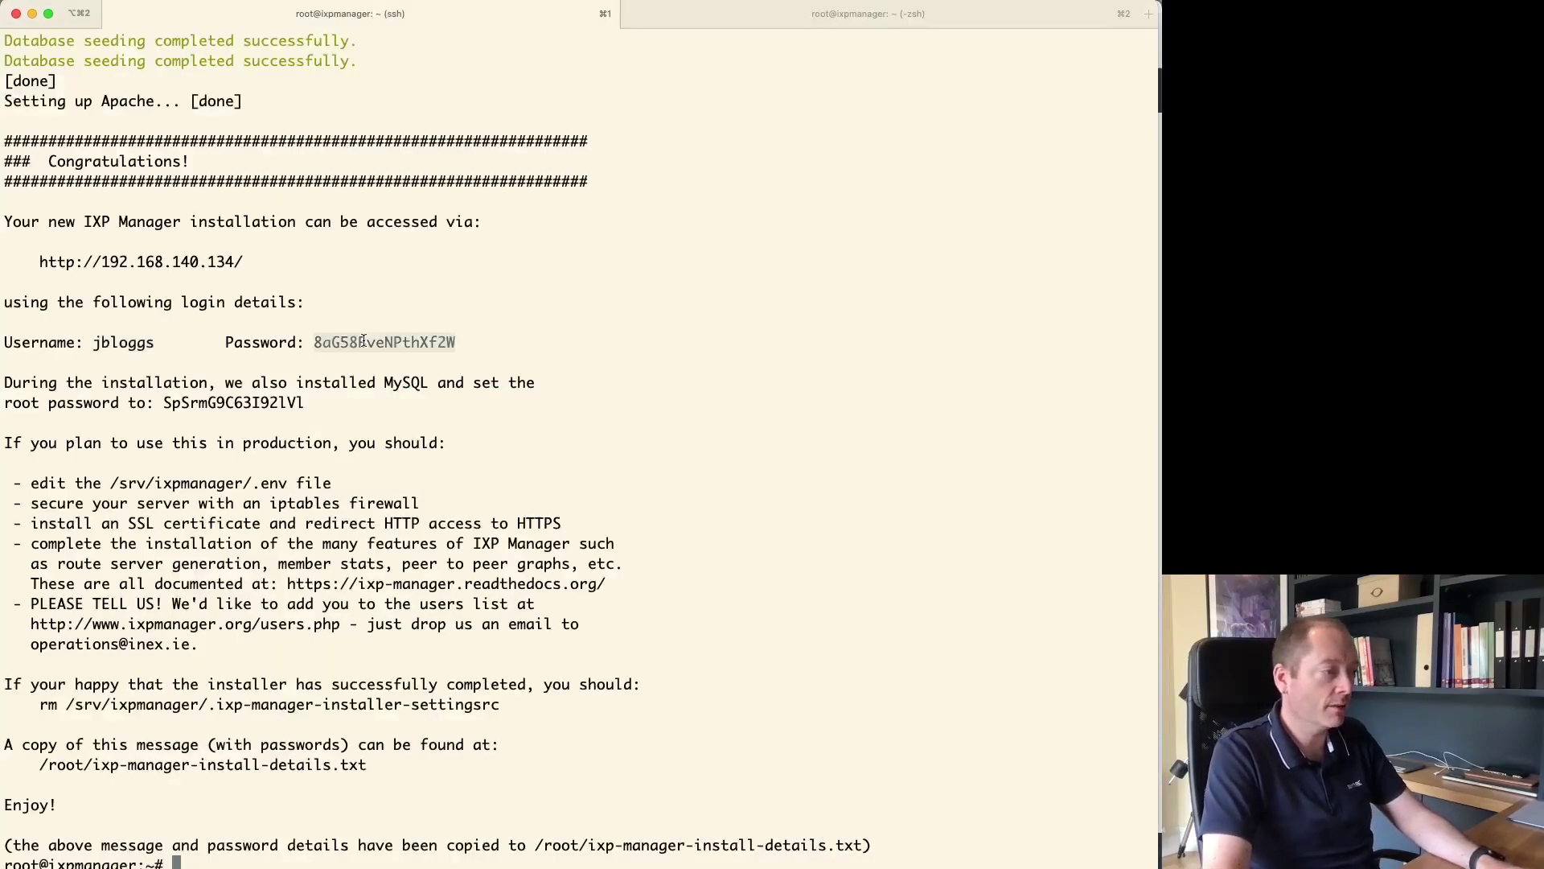
{"action": "key", "text": "super+Tab"}
{"action": "key", "text": "super+v"}
{"action": "key", "text": "Tab"}
{"action": "key", "text": "Return"}
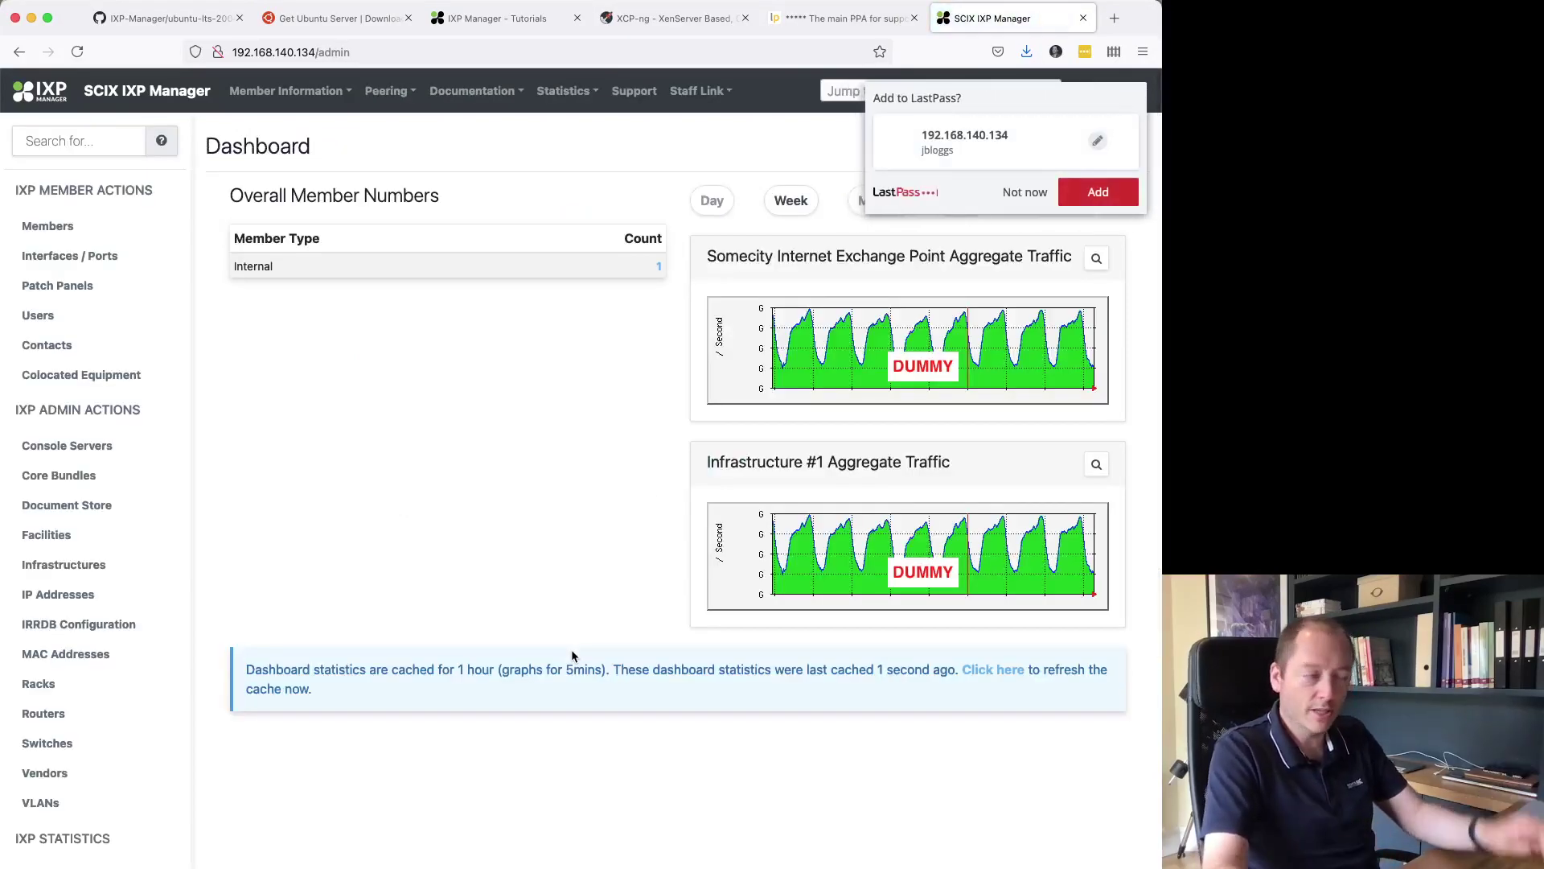
- Return to the terminal and highlight the MySQL root password, the install-details.txt path and the rm command for the installer settings file
{"action": "key", "text": "super+Tab"}
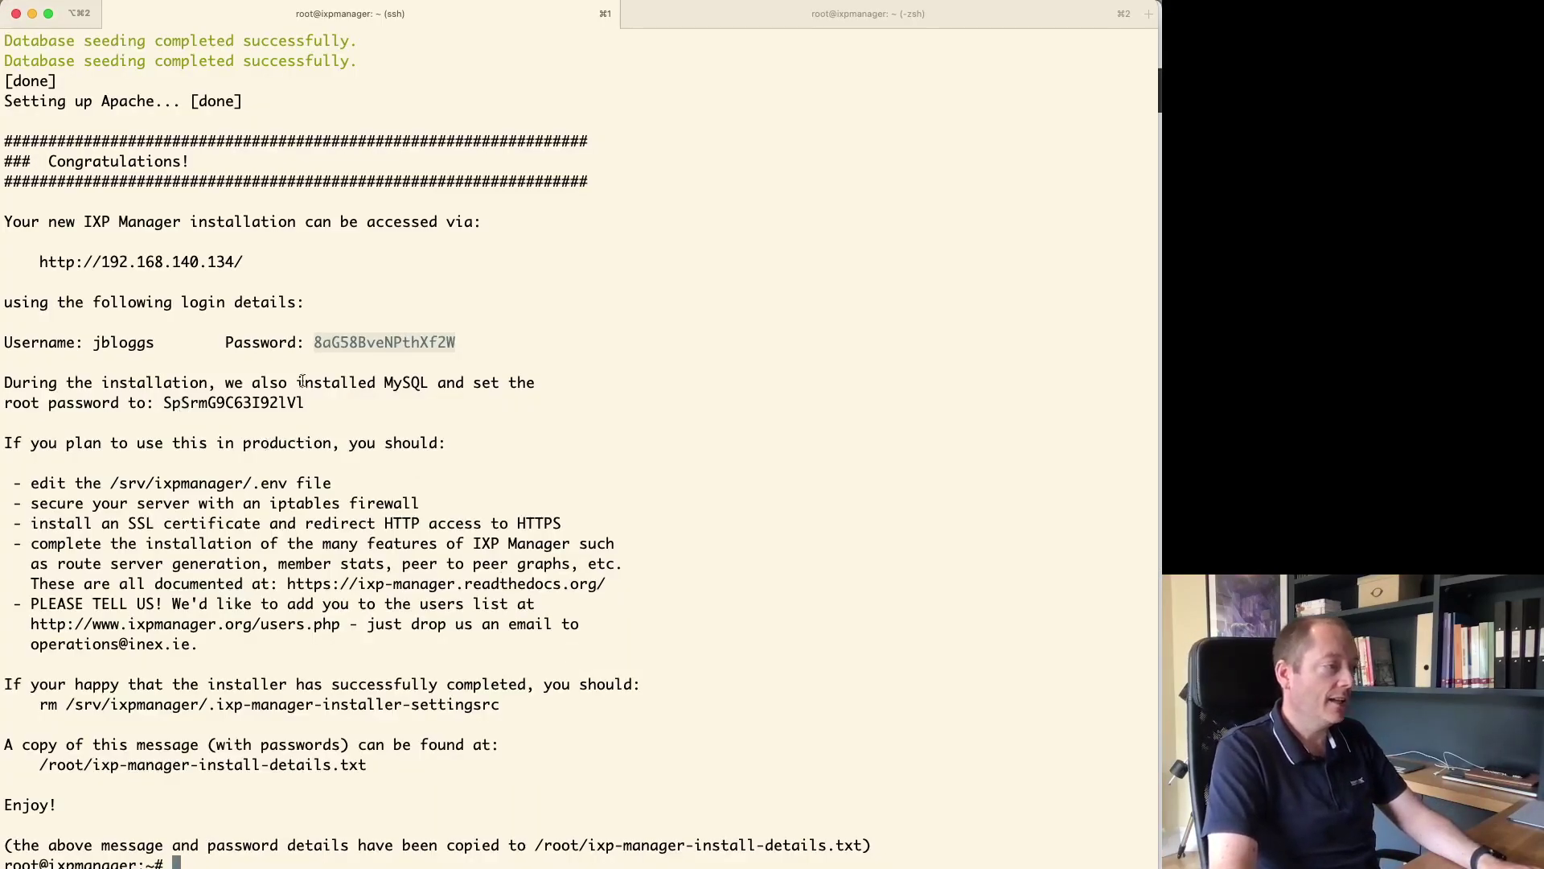
{"action": "left_click", "coordinate": [228, 402]}
{"action": "double_click", "coordinate": [228, 402]}
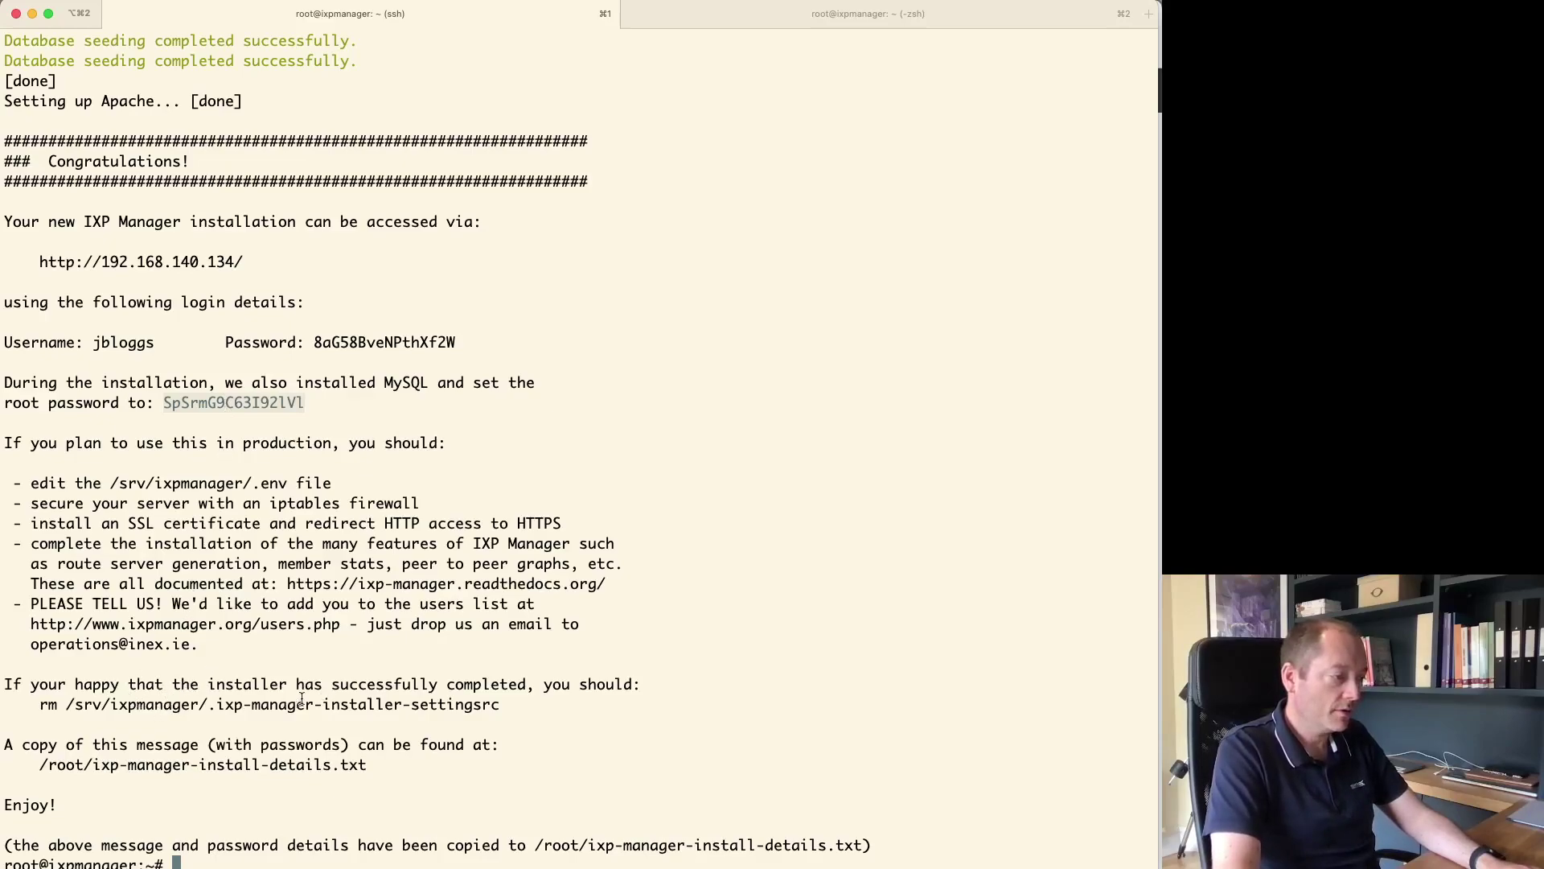
{"action": "double_click", "coordinate": [164, 765]}
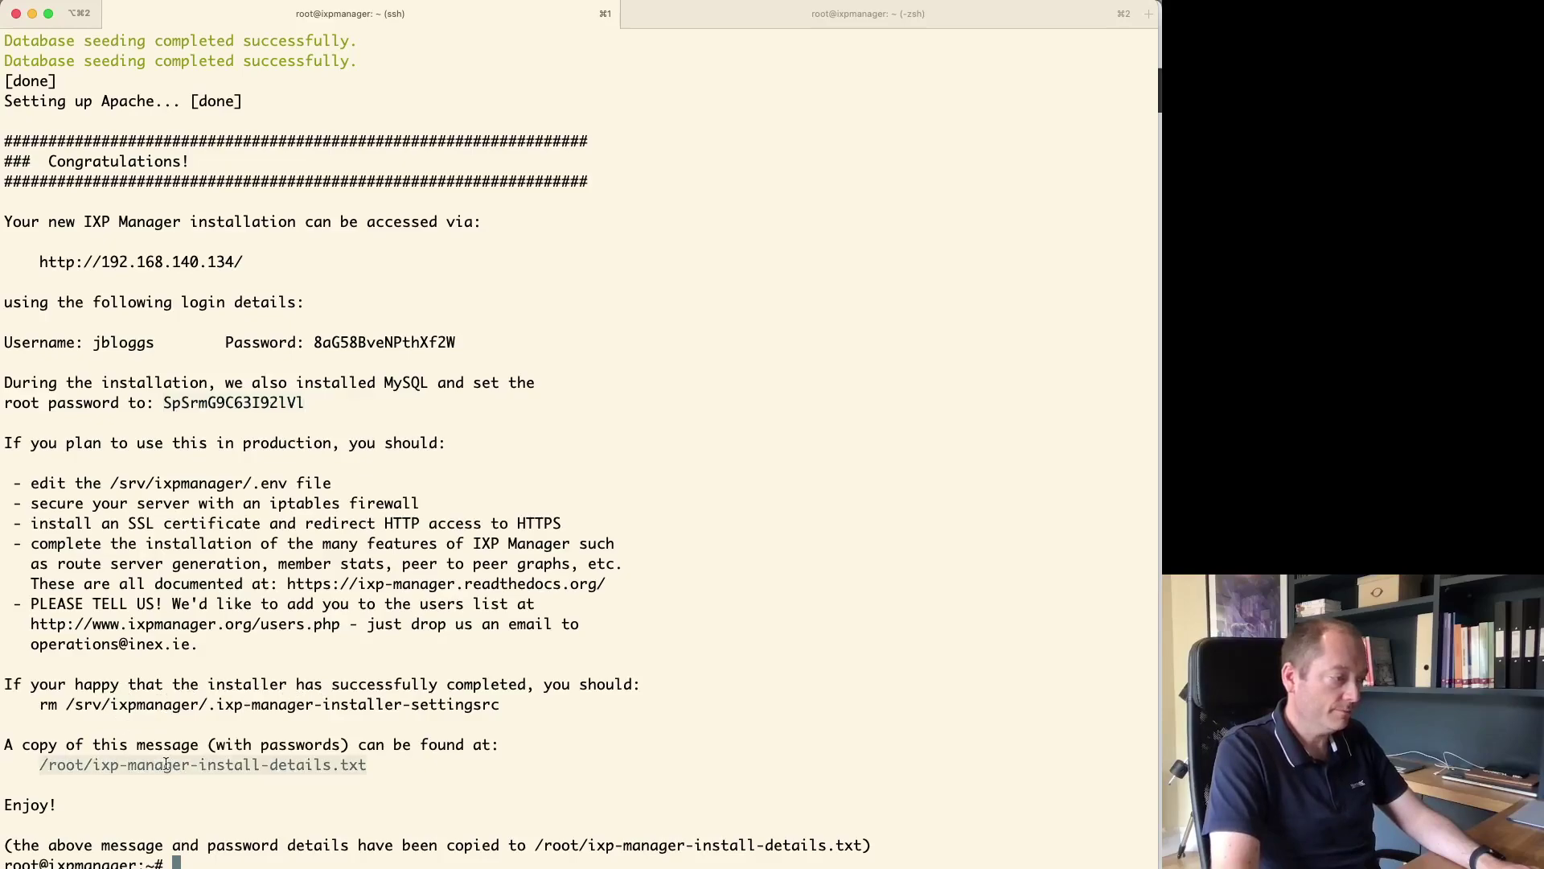
{"action": "double_click", "coordinate": [187, 704]}
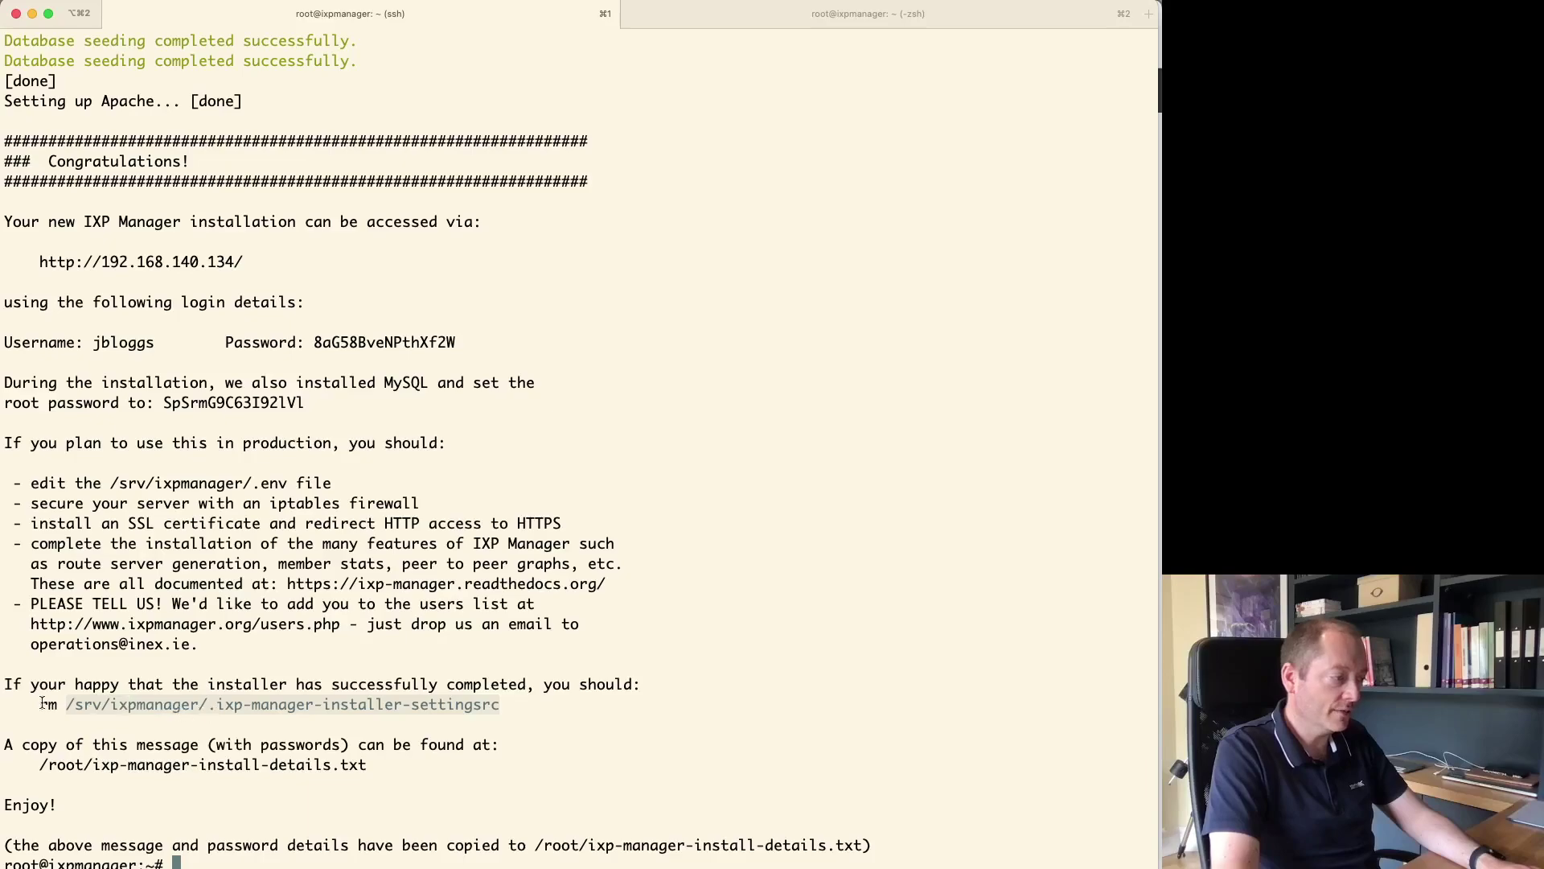
{"action": "left_click_drag", "start_coordinate": [43, 704], "coordinate": [579, 706]}
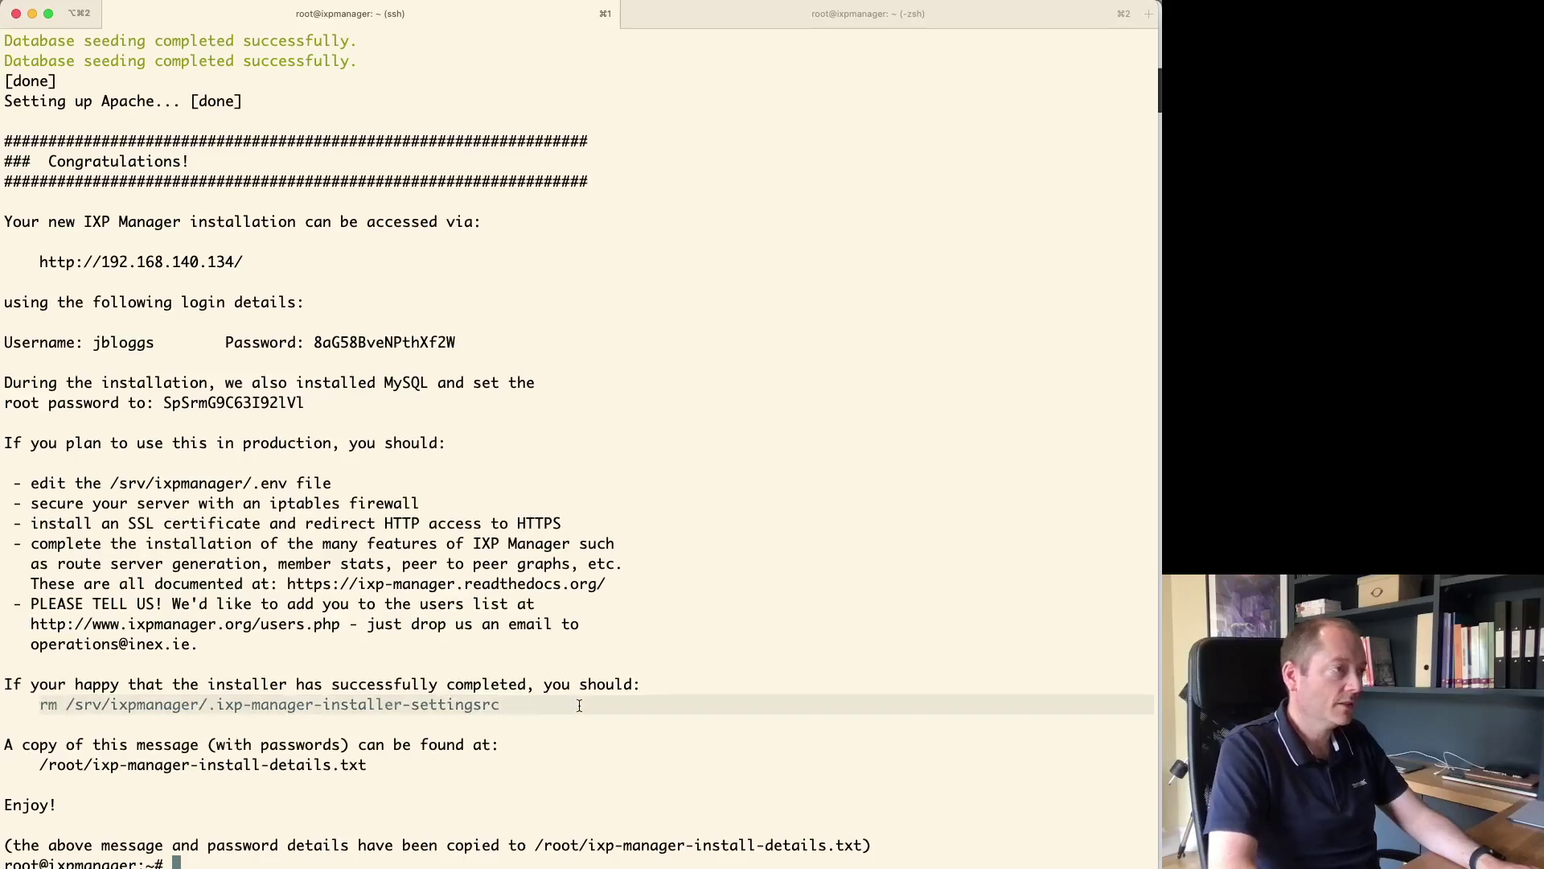
- Stop following the log in the second session and list root's home directory with ls and ls -la
{"action": "key", "text": "super+2"}
{"action": "key", "text": "ctrl+c"}
{"action": "key", "text": "Return"}
{"action": "key", "text": "Return"}
{"action": "key", "text": "Return"}
{"action": "type", "text": "ls"}
{"action": "key", "text": "Return"}
{"action": "type", "text": "ls -la"}
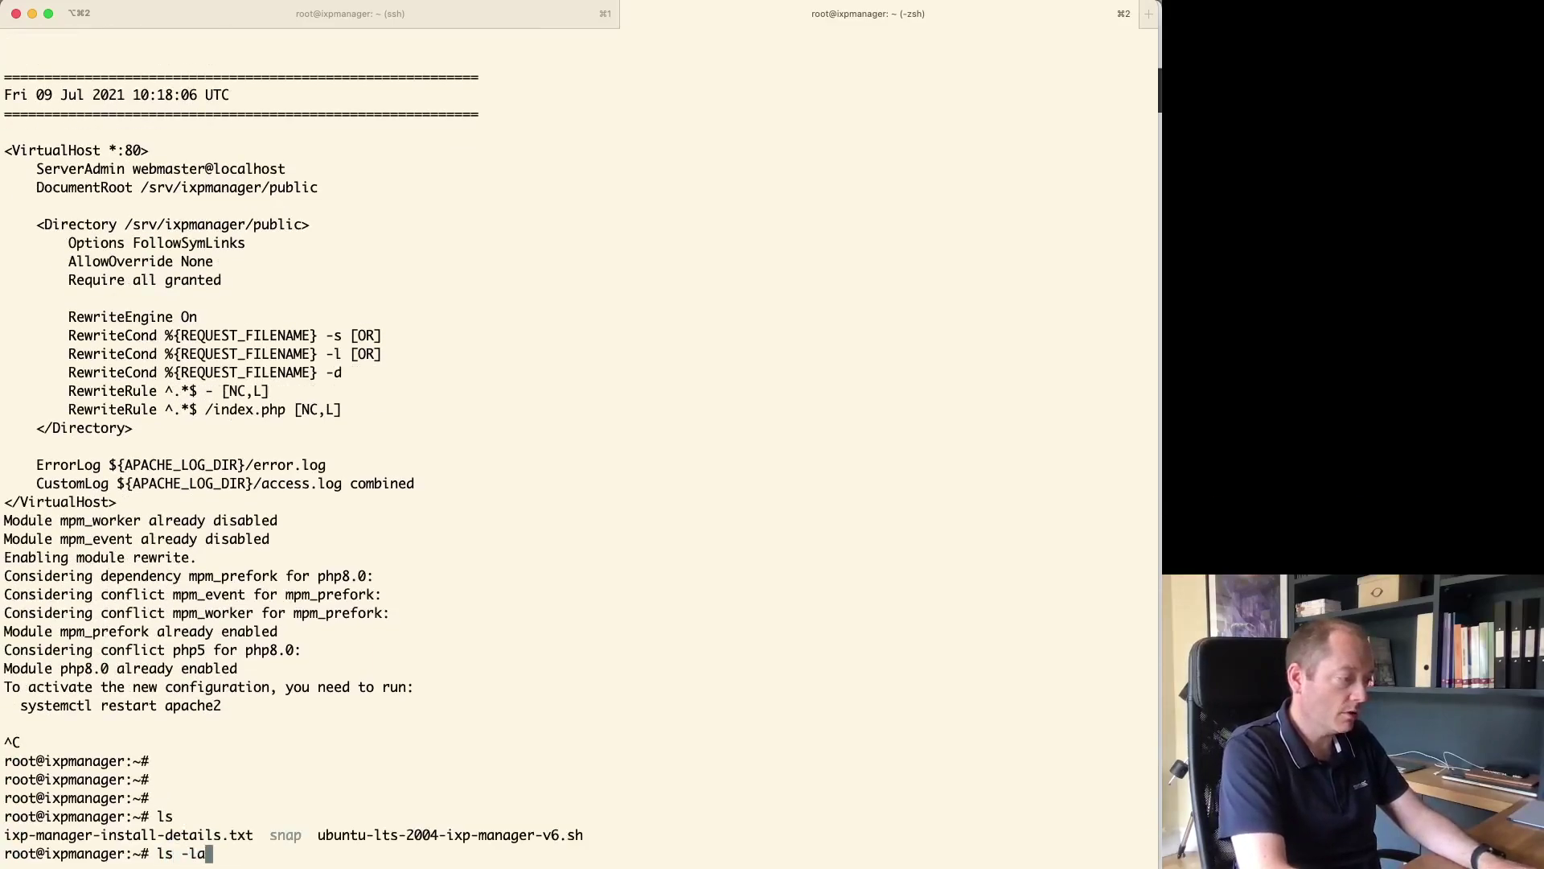
{"action": "key", "text": "Return"}
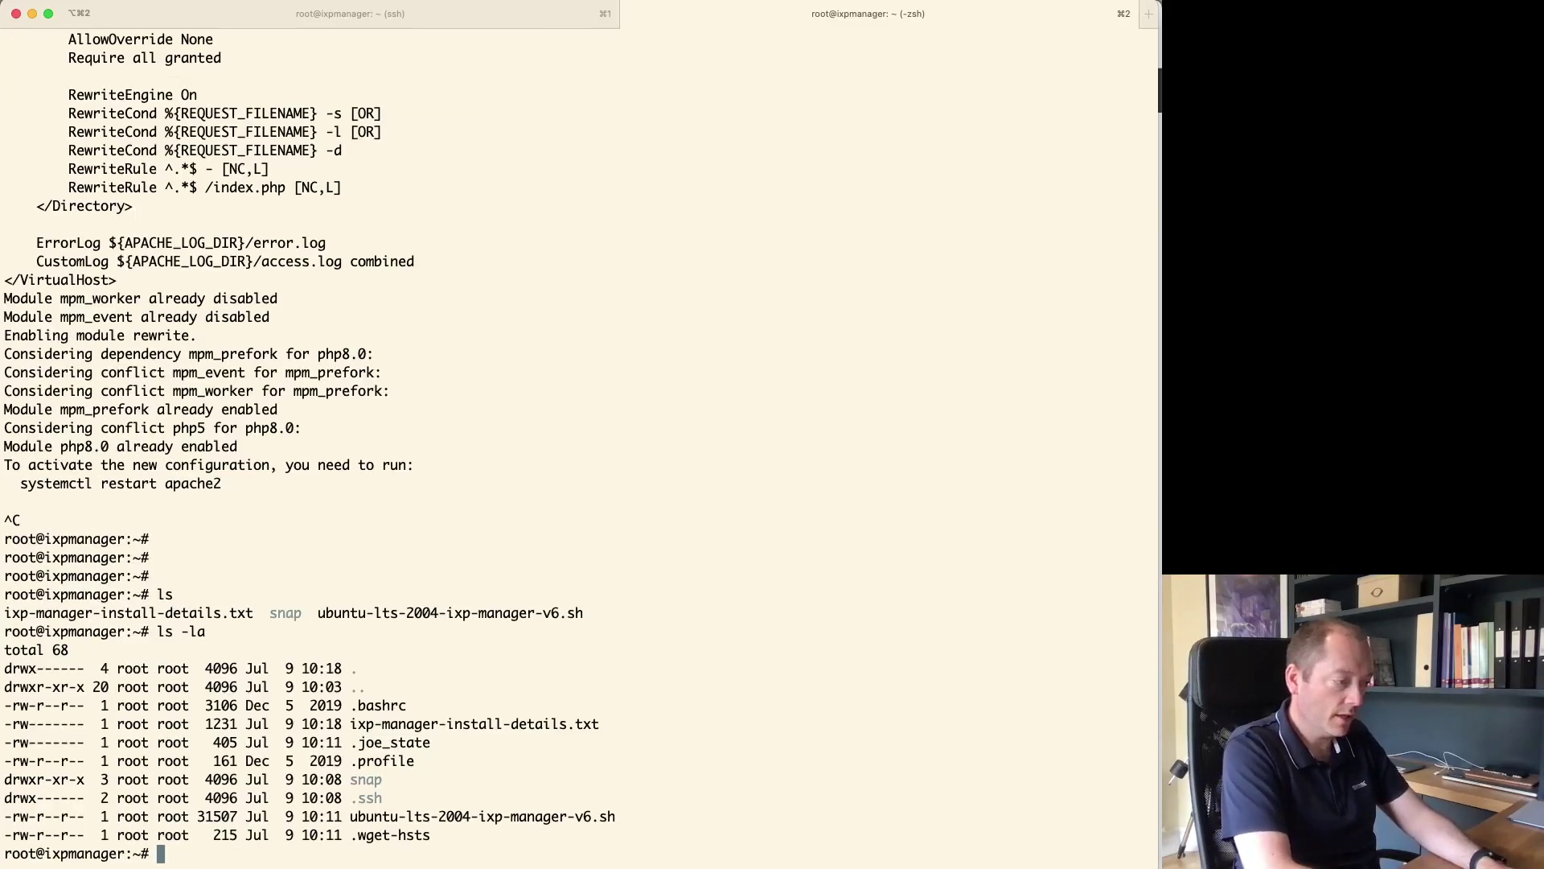
- Open ixp-manager-install-details.txt in the joe editor and go through its contents down to the end
{"action": "type", "text": "joe"}
{"action": "double_click", "coordinate": [575, 718]}
{"action": "key", "text": "super+v"}
{"action": "key", "text": "Return"}
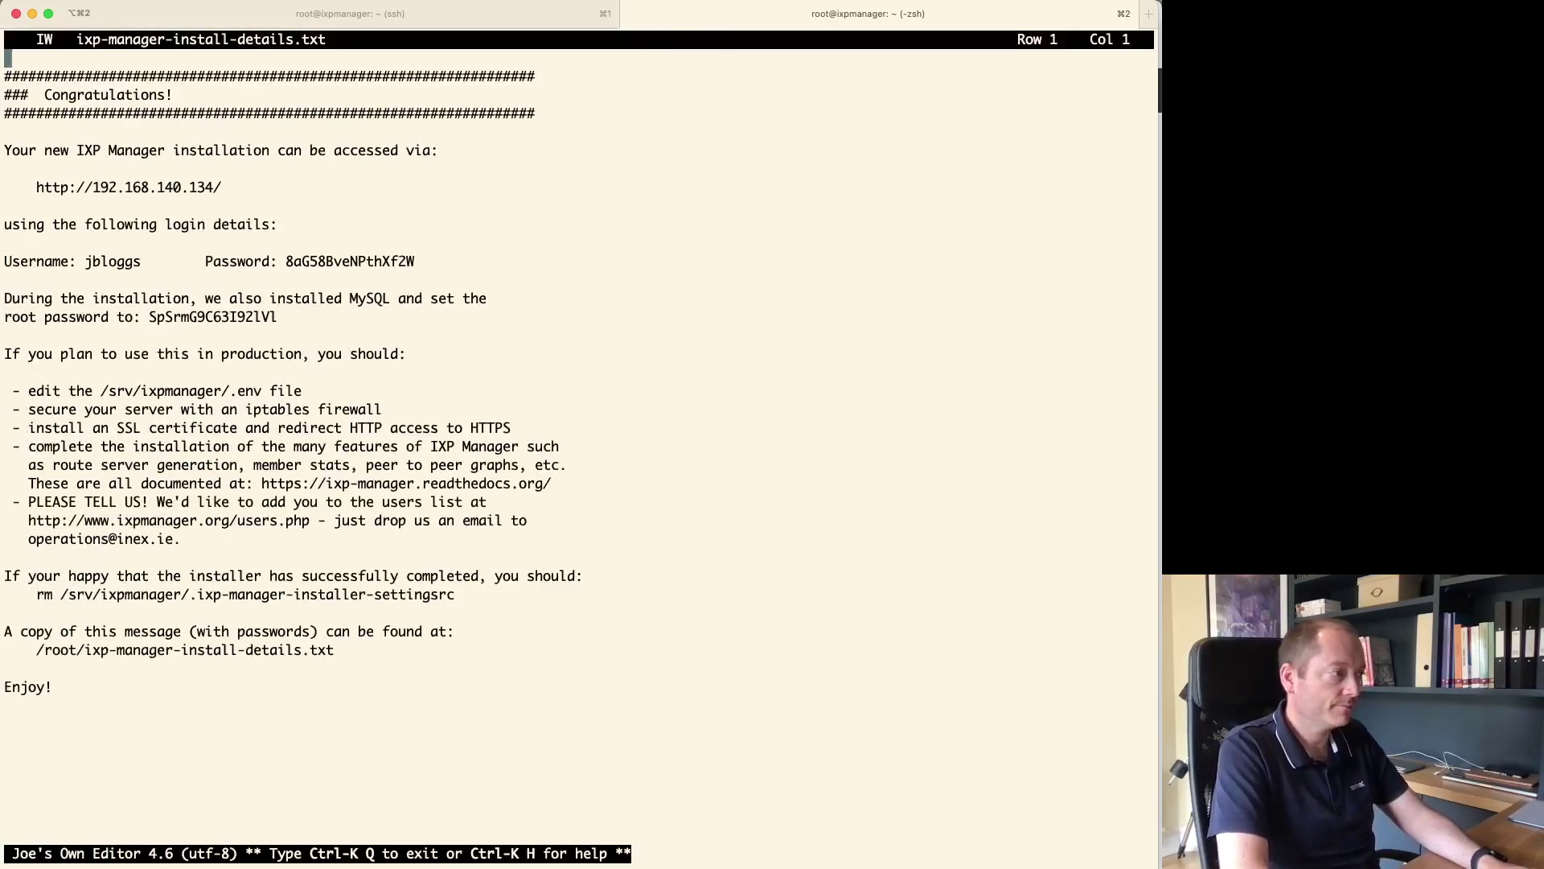
{"action": "key", "text": "Down"}
{"action": "key", "text": "Down"}
{"action": "key", "text": "Down"}
{"action": "key", "text": "Down"}
{"action": "key", "text": "Down"}
{"action": "key", "text": "Down"}
{"action": "key", "text": "Down"}
{"action": "key", "text": "Down"}
{"action": "key", "text": "Down"}
{"action": "key", "text": "Down"}
{"action": "key", "text": "Down"}
{"action": "key", "text": "Down"}
{"action": "key", "text": "Down"}
{"action": "key", "text": "Down"}
{"action": "key", "text": "Down"}
{"action": "key", "text": "Down"}
{"action": "key", "text": "Down"}
{"action": "key", "text": "Down"}
{"action": "key", "text": "Down"}
{"action": "key", "text": "Down"}
{"action": "key", "text": "Down"}
{"action": "key", "text": "Down"}
{"action": "key", "text": "Down"}
{"action": "key", "text": "Down"}
{"action": "key", "text": "Down"}
{"action": "key", "text": "Down"}
{"action": "key", "text": "Down"}
{"action": "key", "text": "Down"}
{"action": "key", "text": "Down"}
{"action": "key", "text": "Down"}
{"action": "key", "text": "Down"}
{"action": "key", "text": "Down"}
{"action": "key", "text": "Down"}
- Leave the editor, list /srv/ixpmanager with ls -la, open .ixp-manager-installer-settingsrc in joe and highlight its three password lines
{"action": "key", "text": "ctrl+k"}
{"action": "type", "text": "xpmanager:~# cd /srv/ixpmanager/"}
{"action": "key", "text": "Return"}
{"action": "type", "text": "ls -la"}
{"action": "key", "text": "Return"}
{"action": "double_click", "coordinate": [585, 447]}
{"action": "type", "text": "joe"}
{"action": "key", "text": "super+v"}
{"action": "key", "text": "Return"}
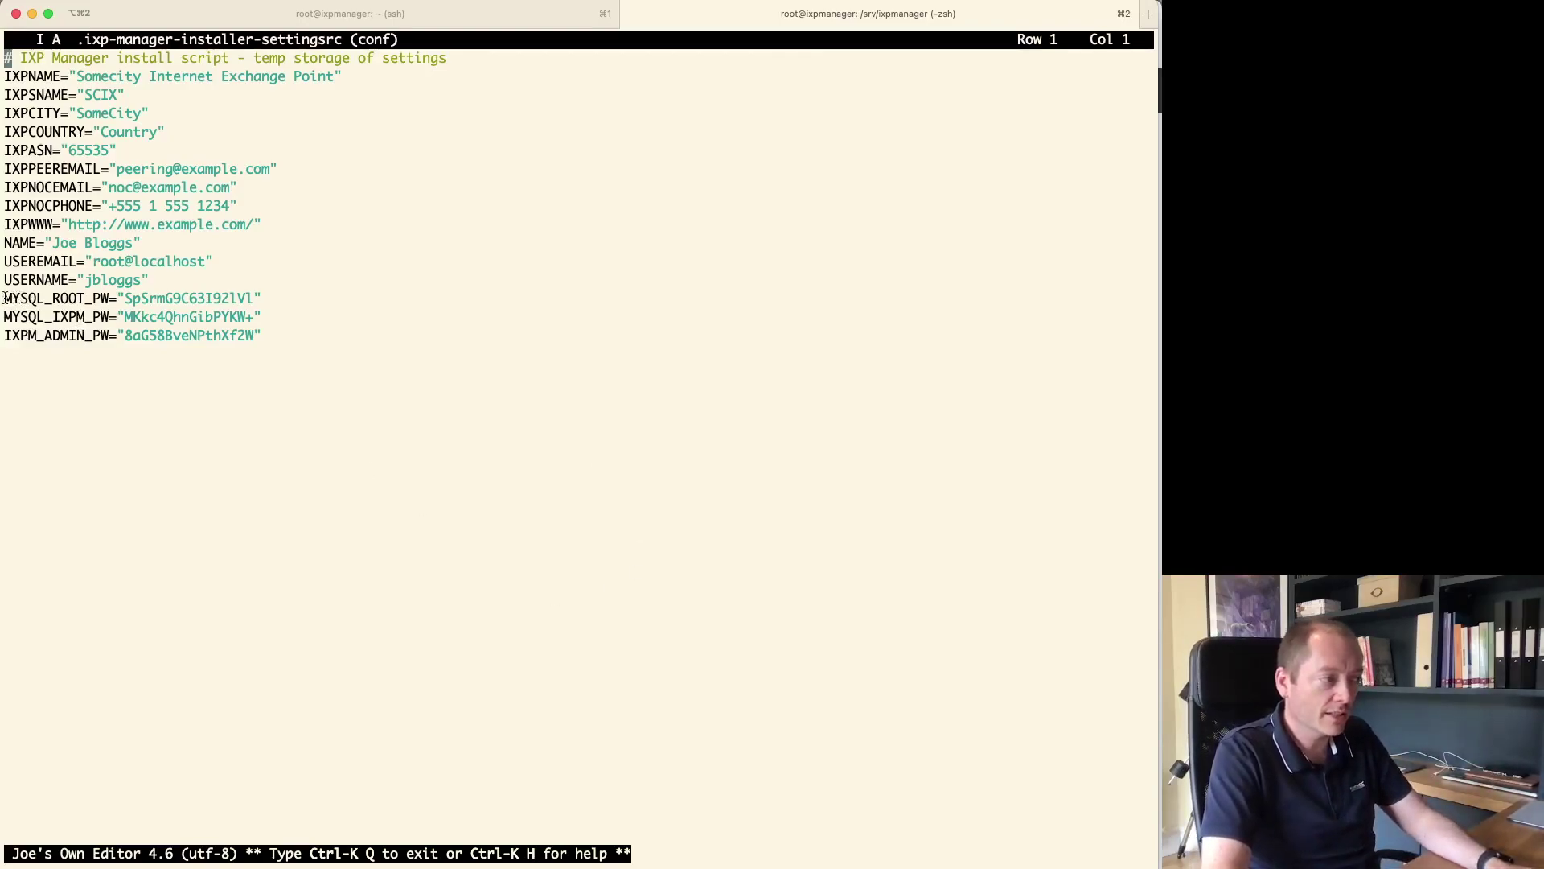
{"action": "left_click_drag", "start_coordinate": [6, 297], "coordinate": [331, 342]}
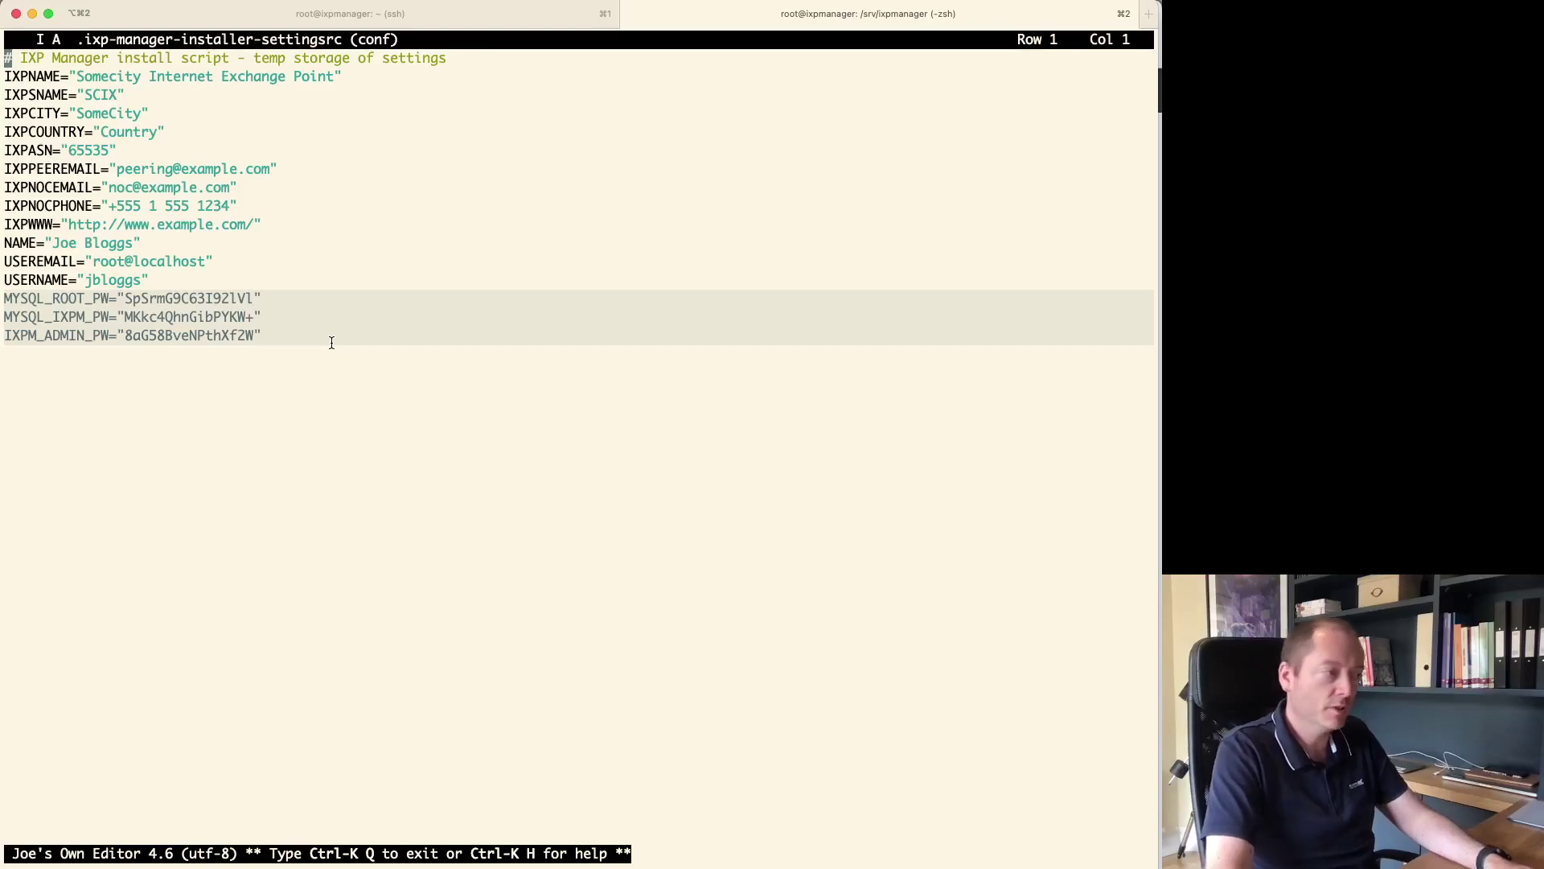
- Exit the editor and delete .ixp-manager-installer-settingsrc from /srv/ixpmanager with rm
{"action": "key", "text": "ctrl+k"}
{"action": "type", "text": "xrm /ox"}
{"action": "key", "text": "BackSpace"}
{"action": "key", "text": "BackSpace"}
{"action": "key", "text": "BackSpace"}
{"action": "type", "text": ".ix"}
{"action": "key", "text": "BackSpace"}
{"action": "key", "text": "BackSpace"}
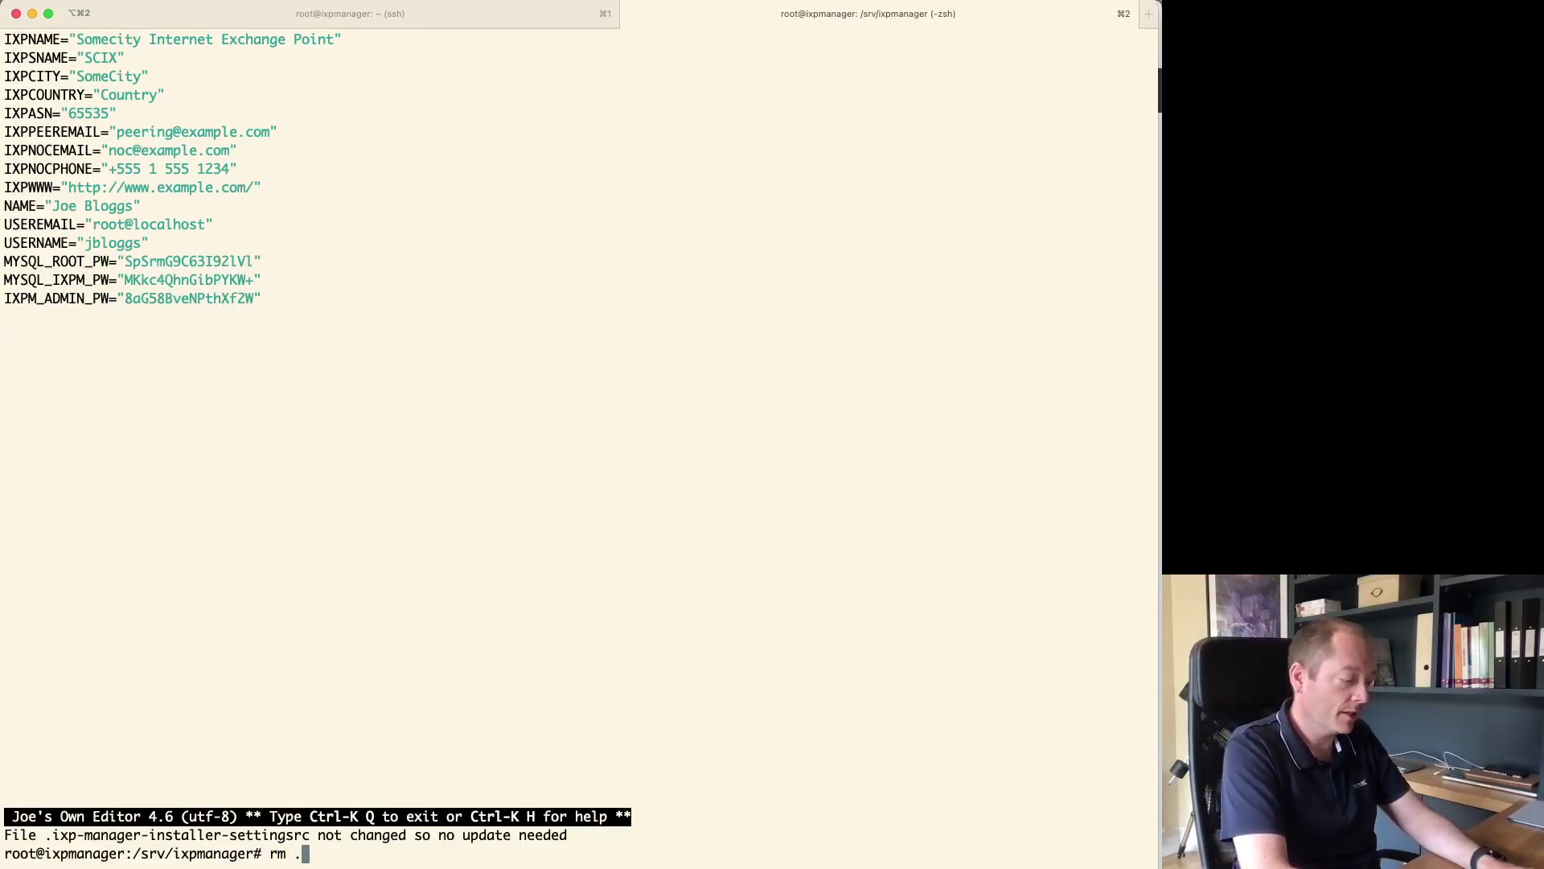
{"action": "type", "text": "ix"}
{"action": "key", "text": "Tab"}
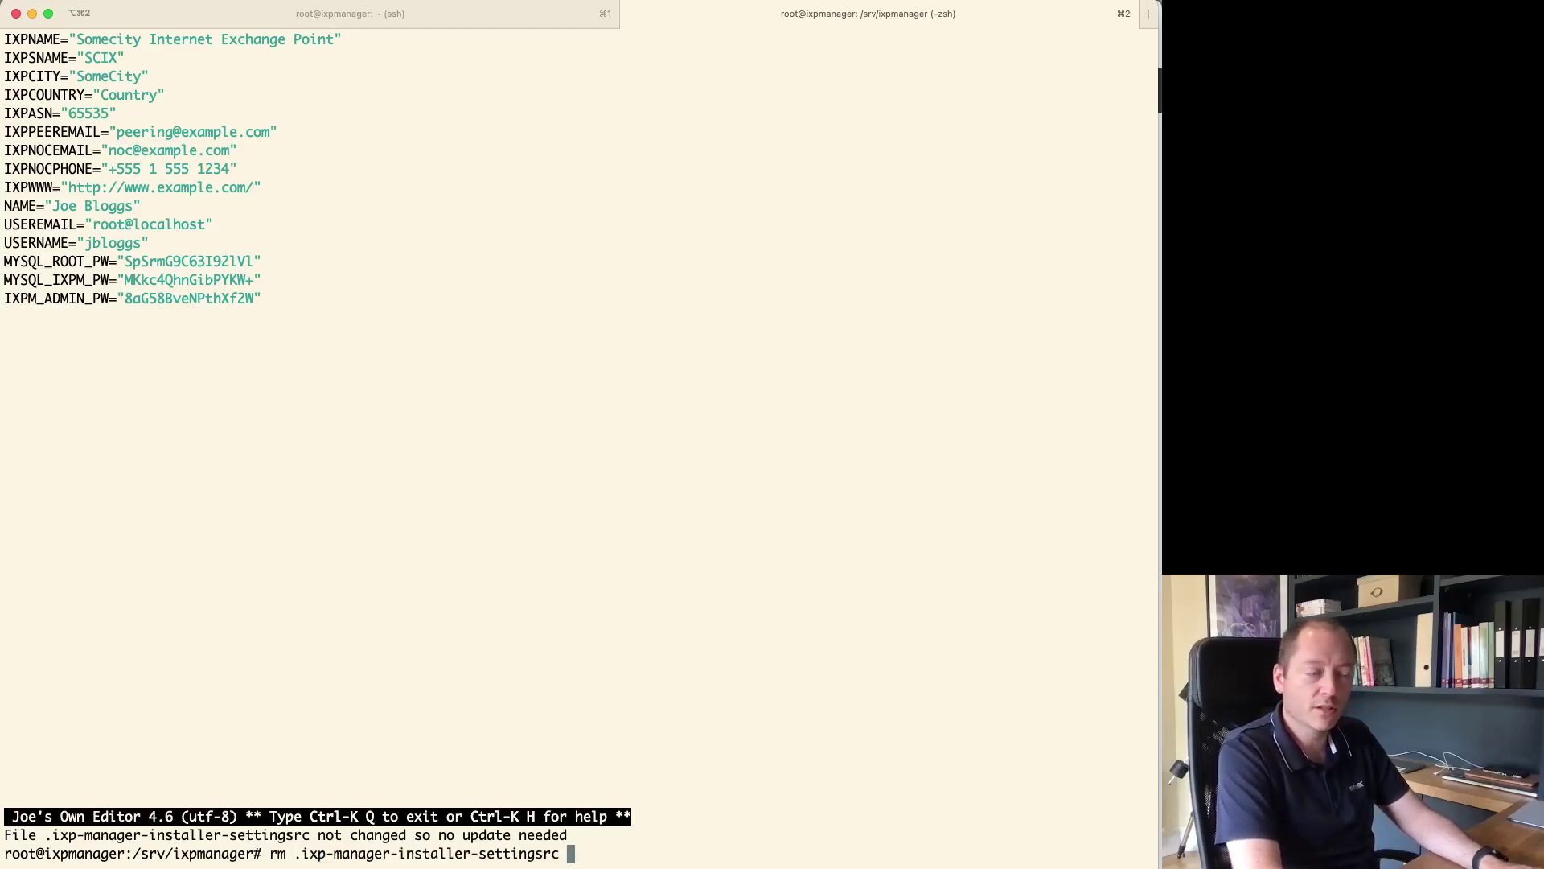
{"action": "key", "text": "Return"}
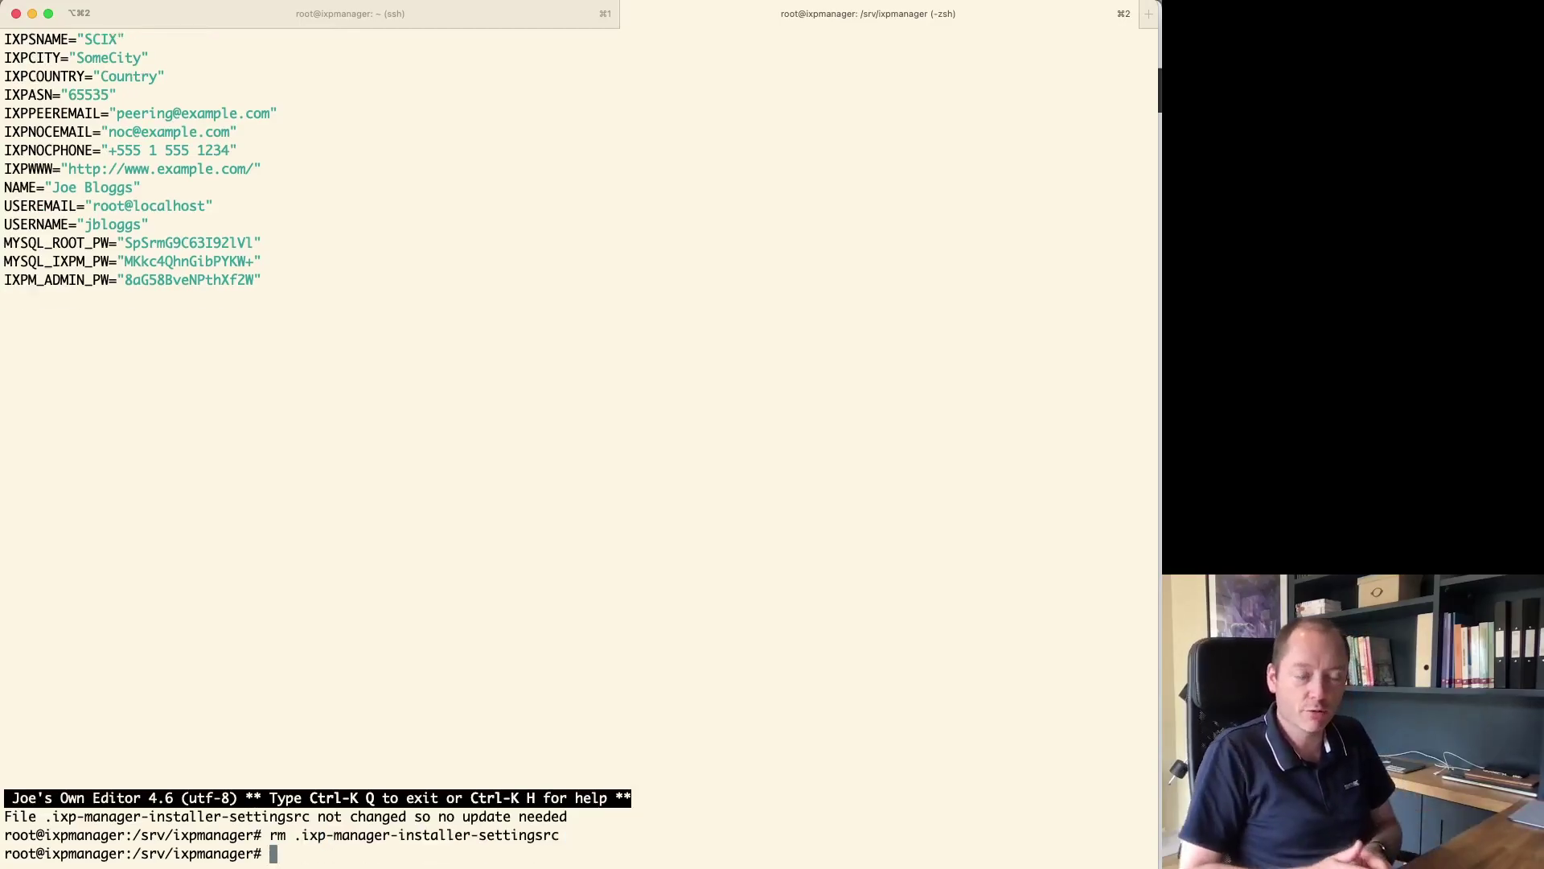
- Go back to root's home directory, list it with ls -la and highlight the permissions of ixp-manager-install-details.txt
{"action": "type", "text": "cd"}
{"action": "key", "text": "Return"}
{"action": "type", "text": "ls -la"}
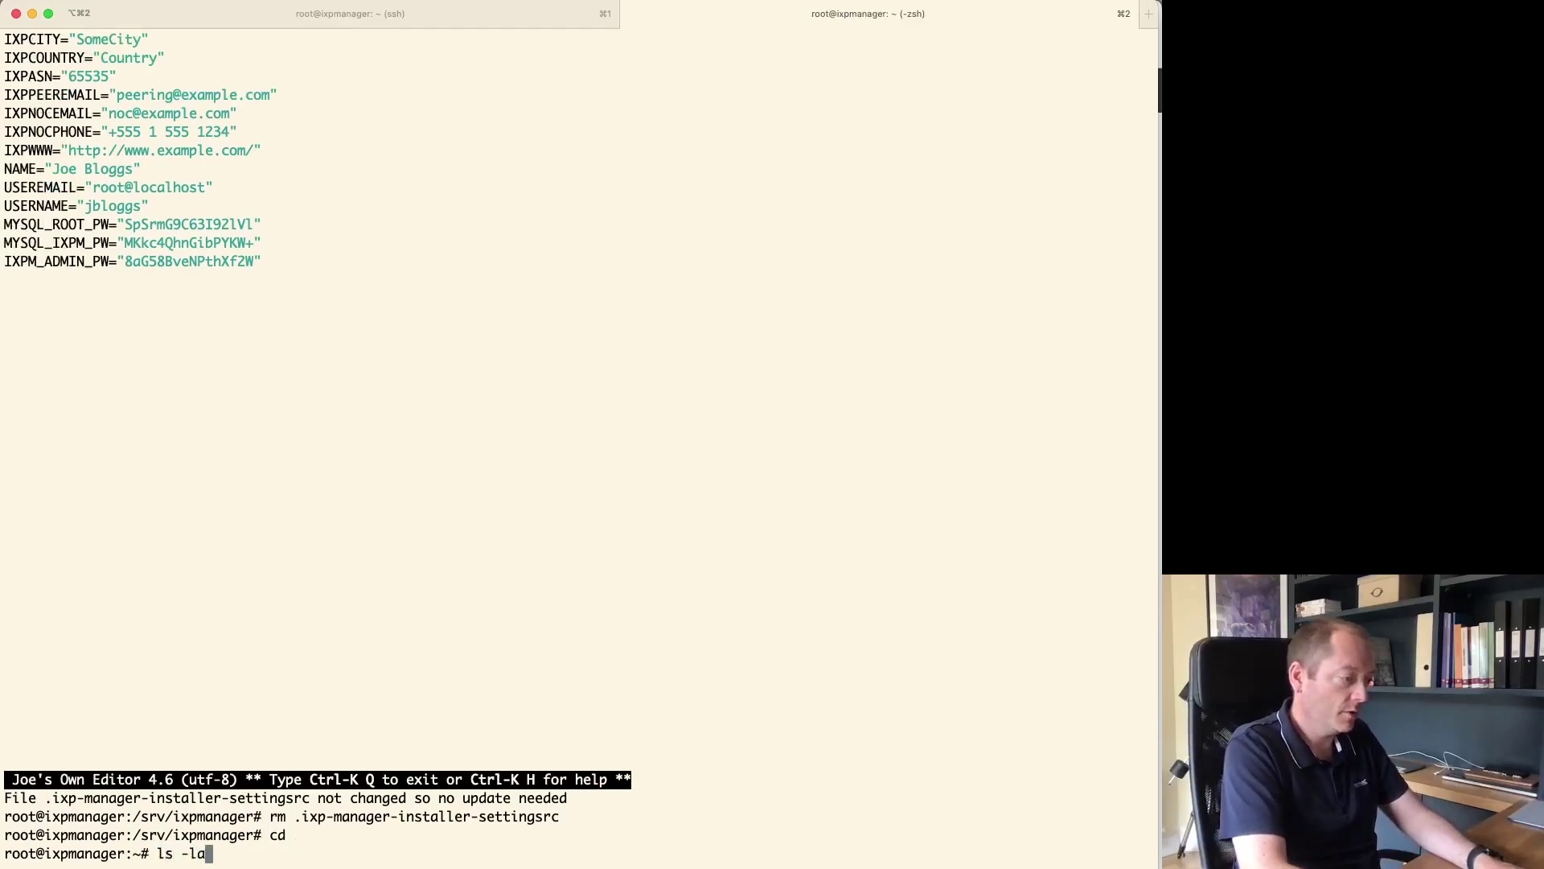
{"action": "key", "text": "Return"}
{"action": "double_click", "coordinate": [448, 721]}
{"action": "double_click", "coordinate": [23, 724]}
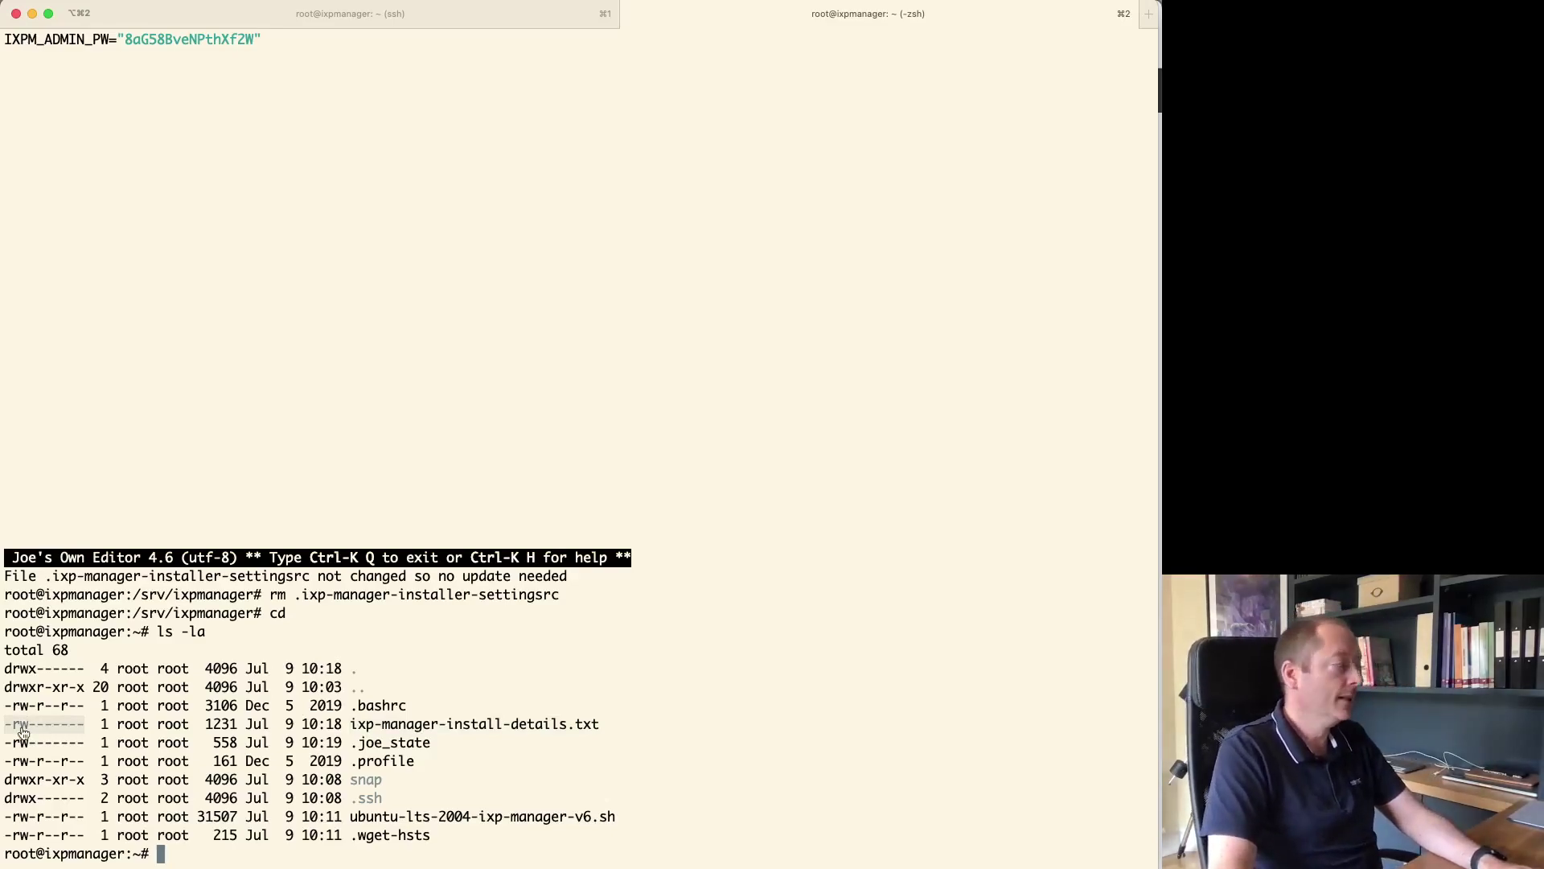
{"action": "key", "text": "super+1"}
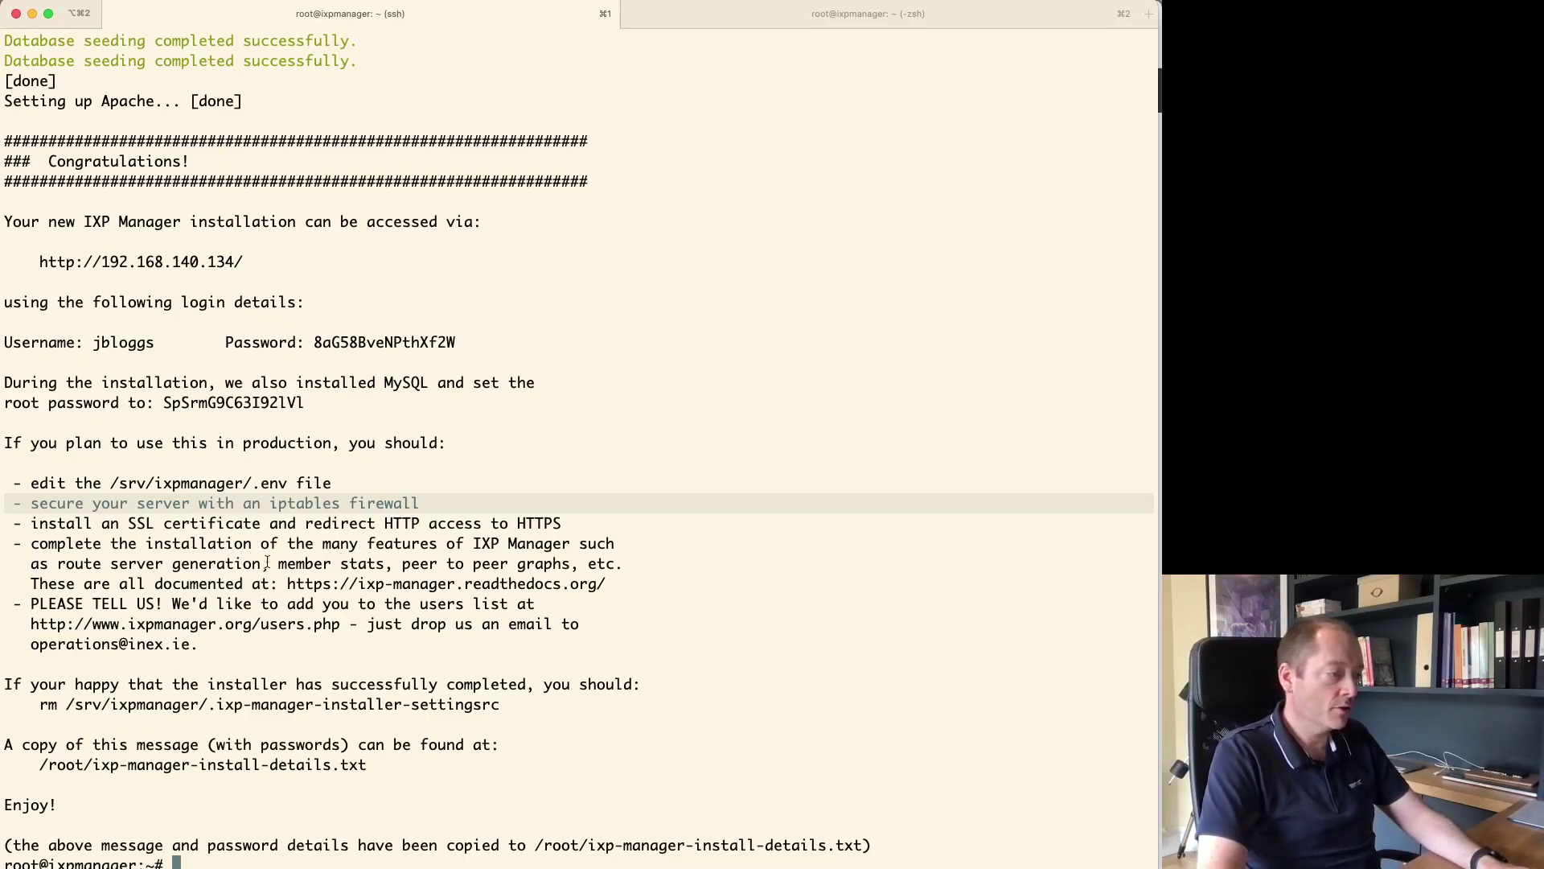
{"action": "left_click_drag", "start_coordinate": [288, 584], "coordinate": [618, 580]}
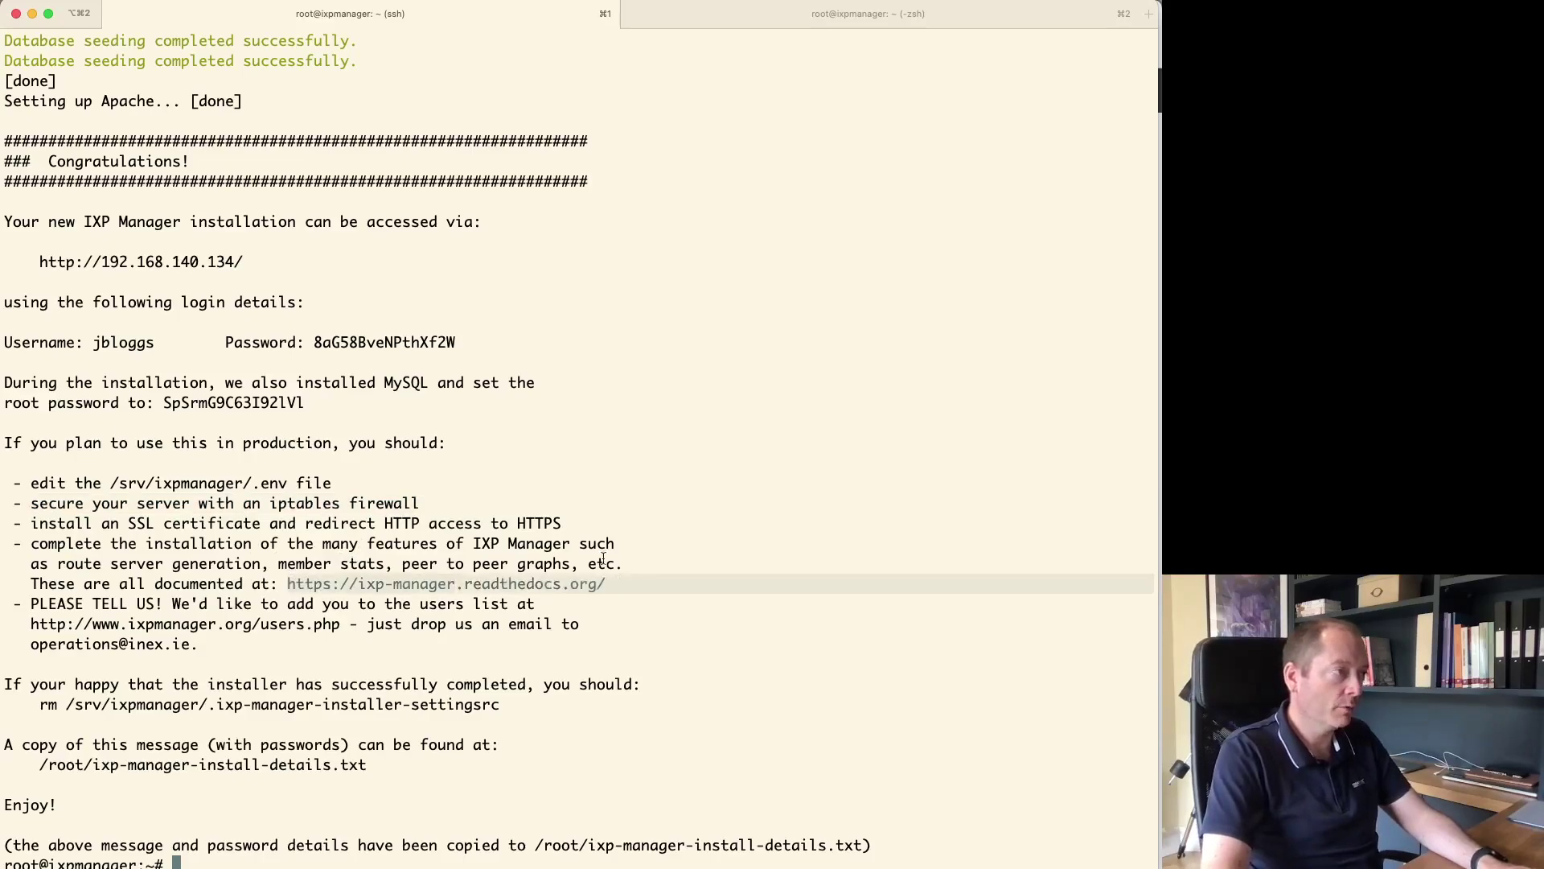
{"action": "left_click", "coordinate": [891, 21]}
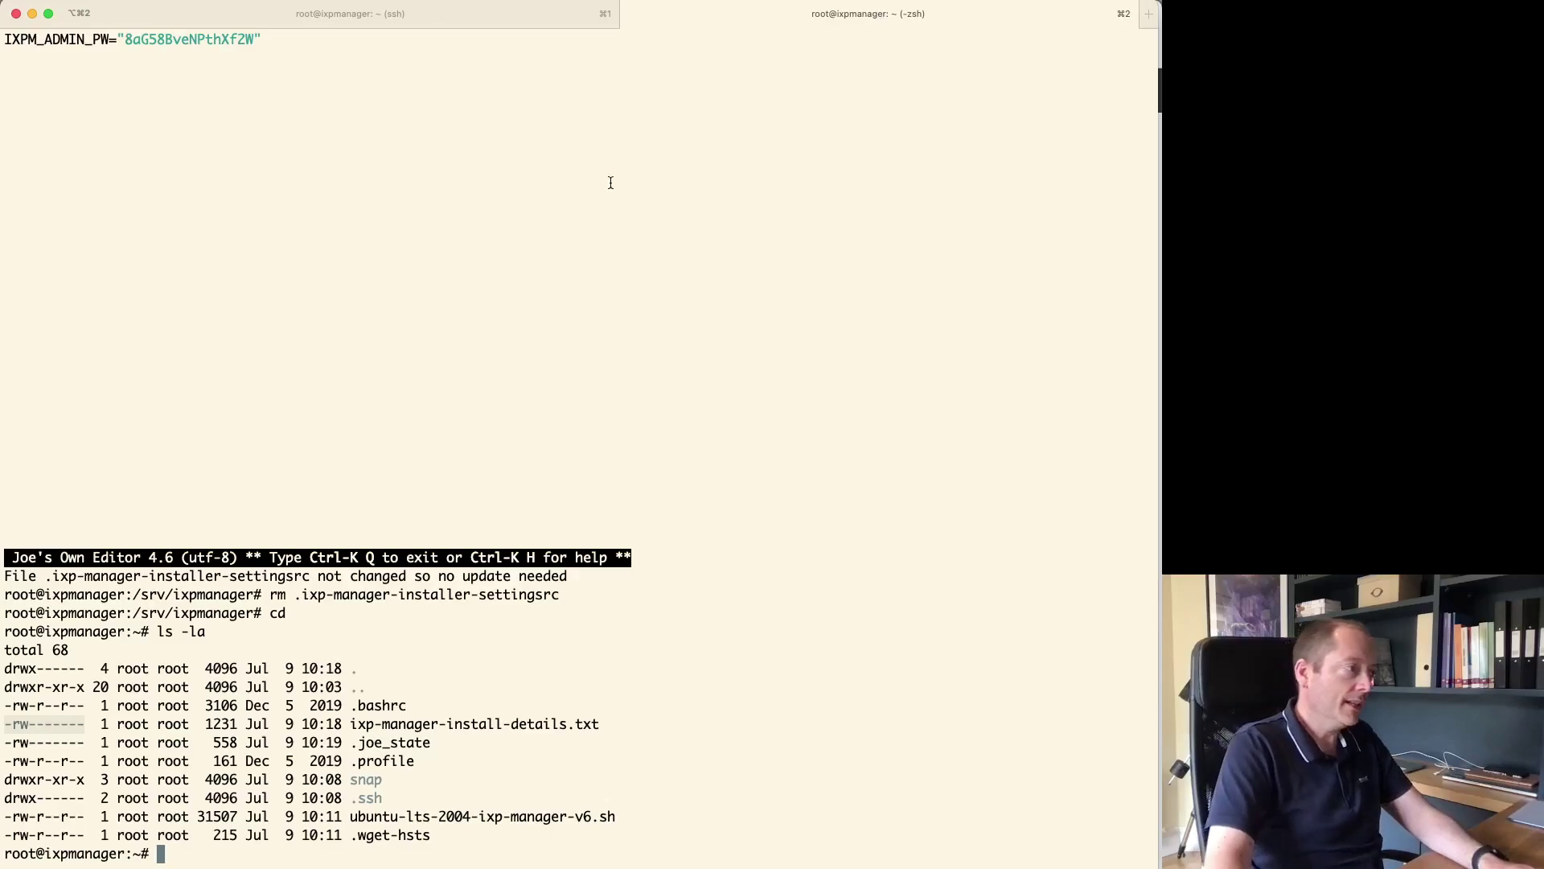
- Switch to the browser and open docs.ixpmanager.org in a new tab, glancing back at the terminal session
{"action": "left_click", "coordinate": [499, 16]}
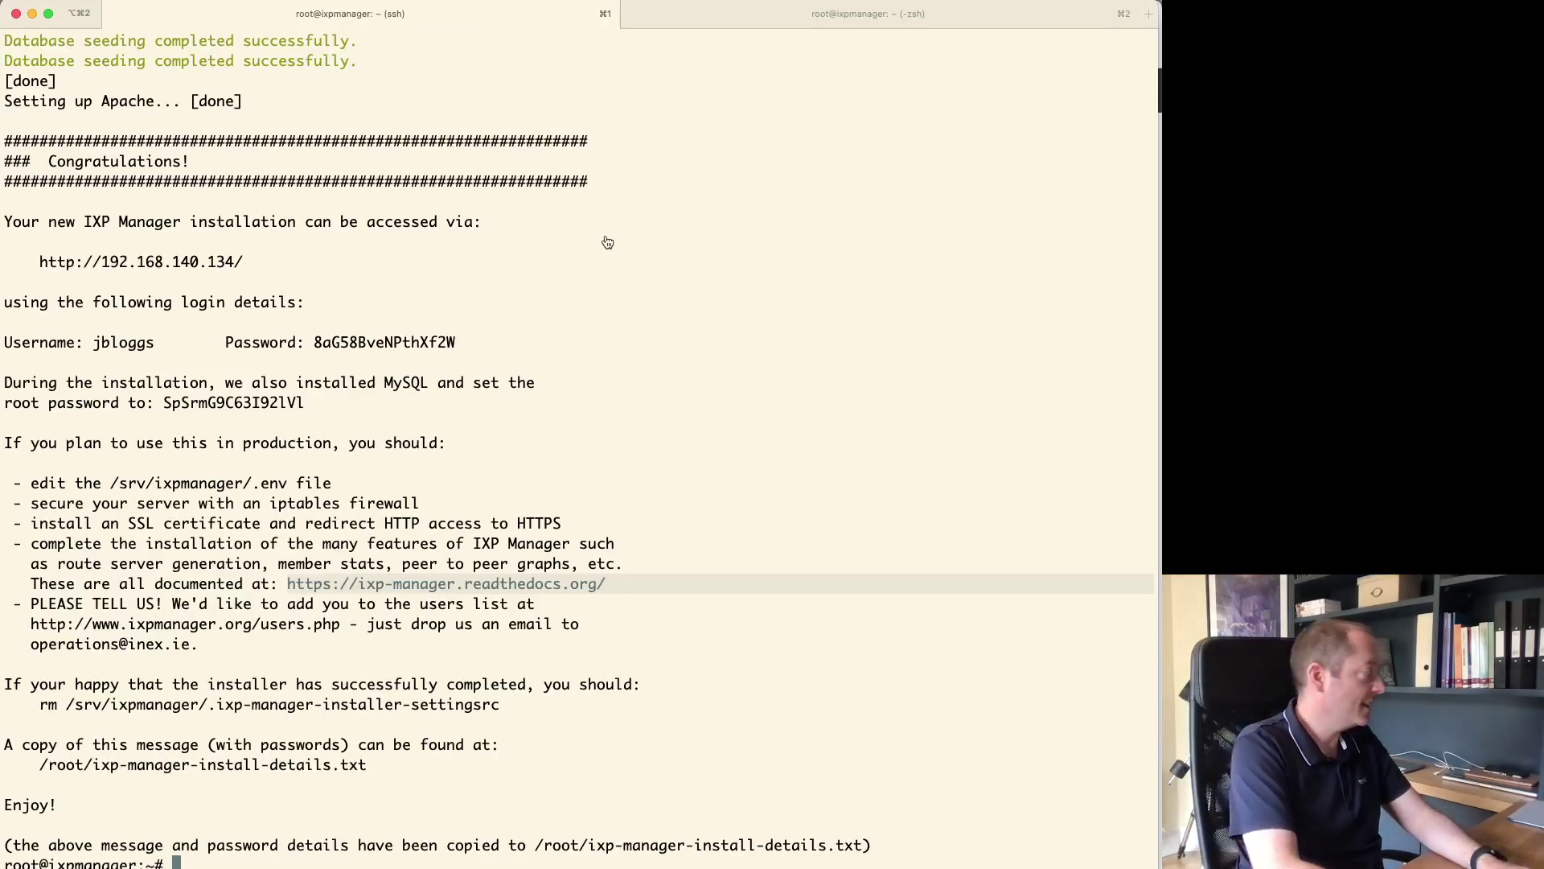
{"action": "key", "text": "super+Tab"}
{"action": "key", "text": "super+t"}
{"action": "type", "text": "docs.ixpmanager.org"}
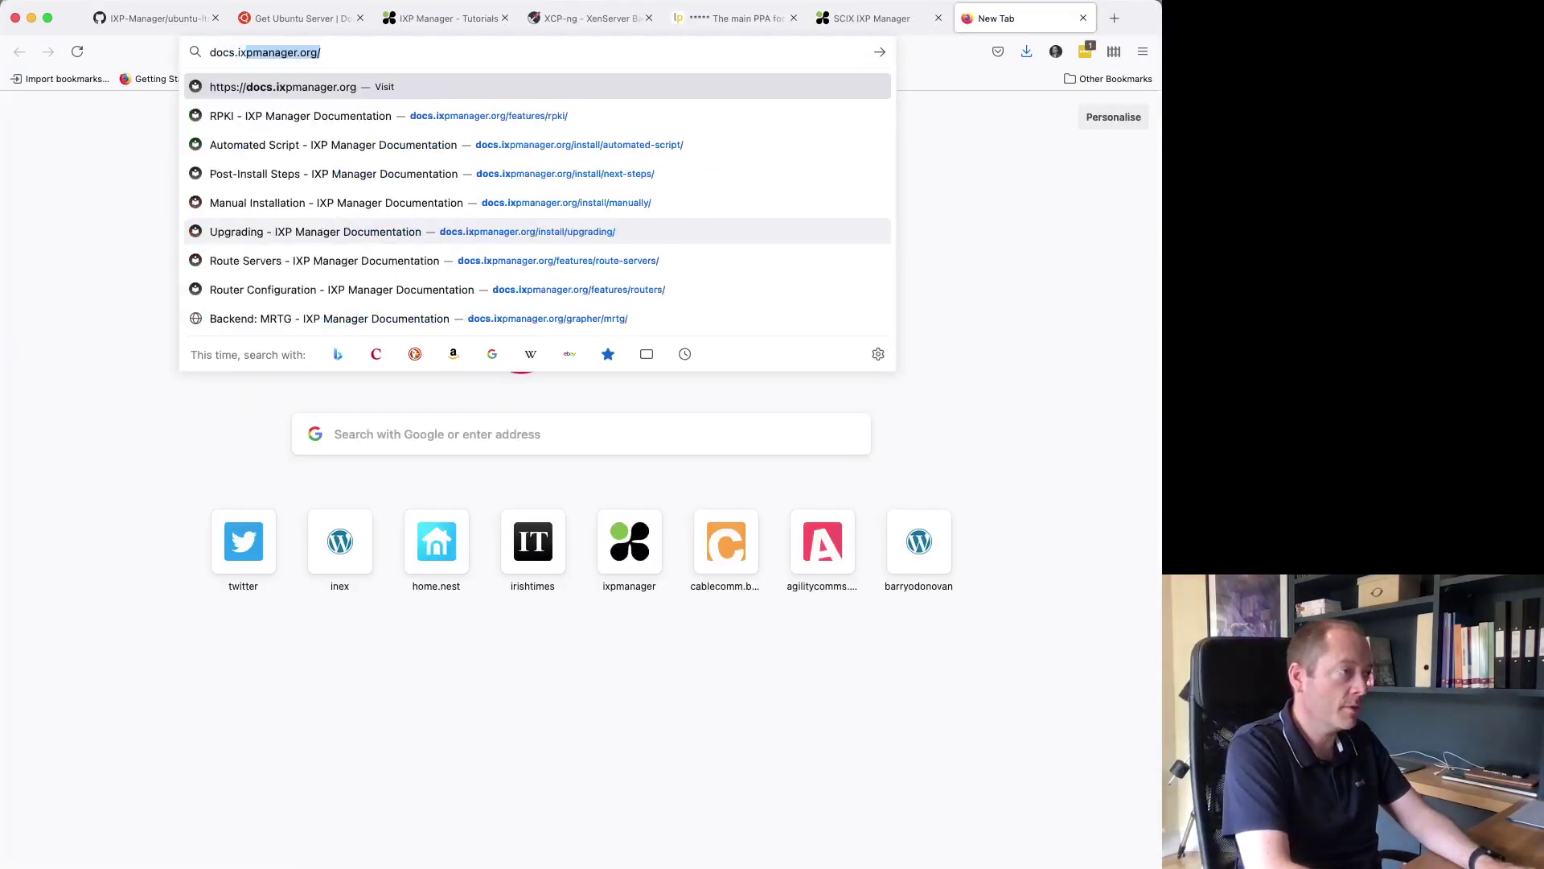
{"action": "key", "text": "Return"}
{"action": "key", "text": "super+Tab"}
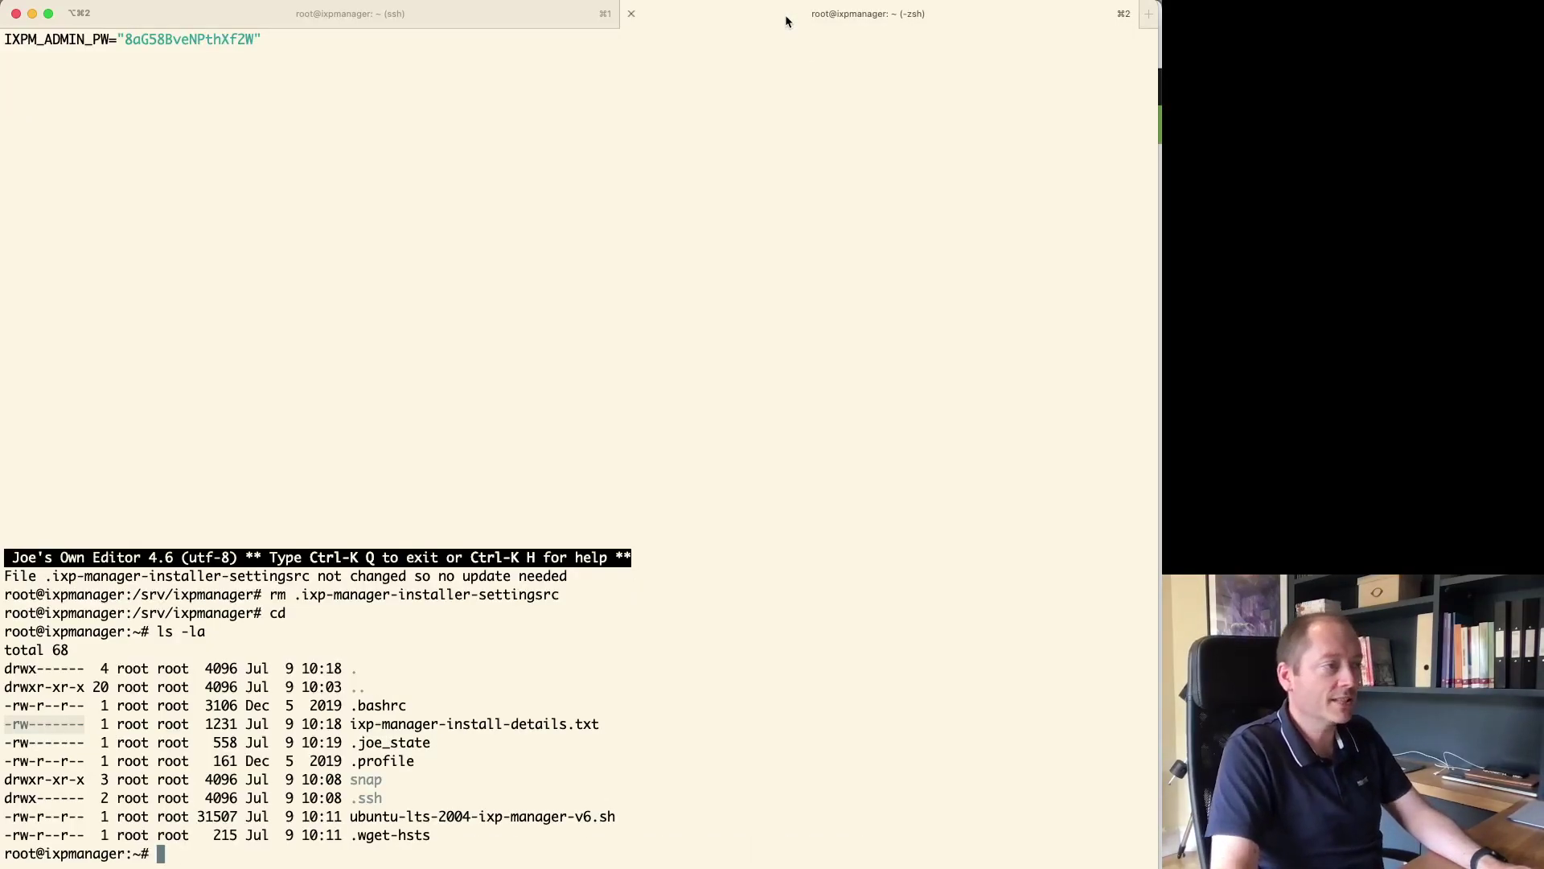
{"action": "key", "text": "super+Tab"}
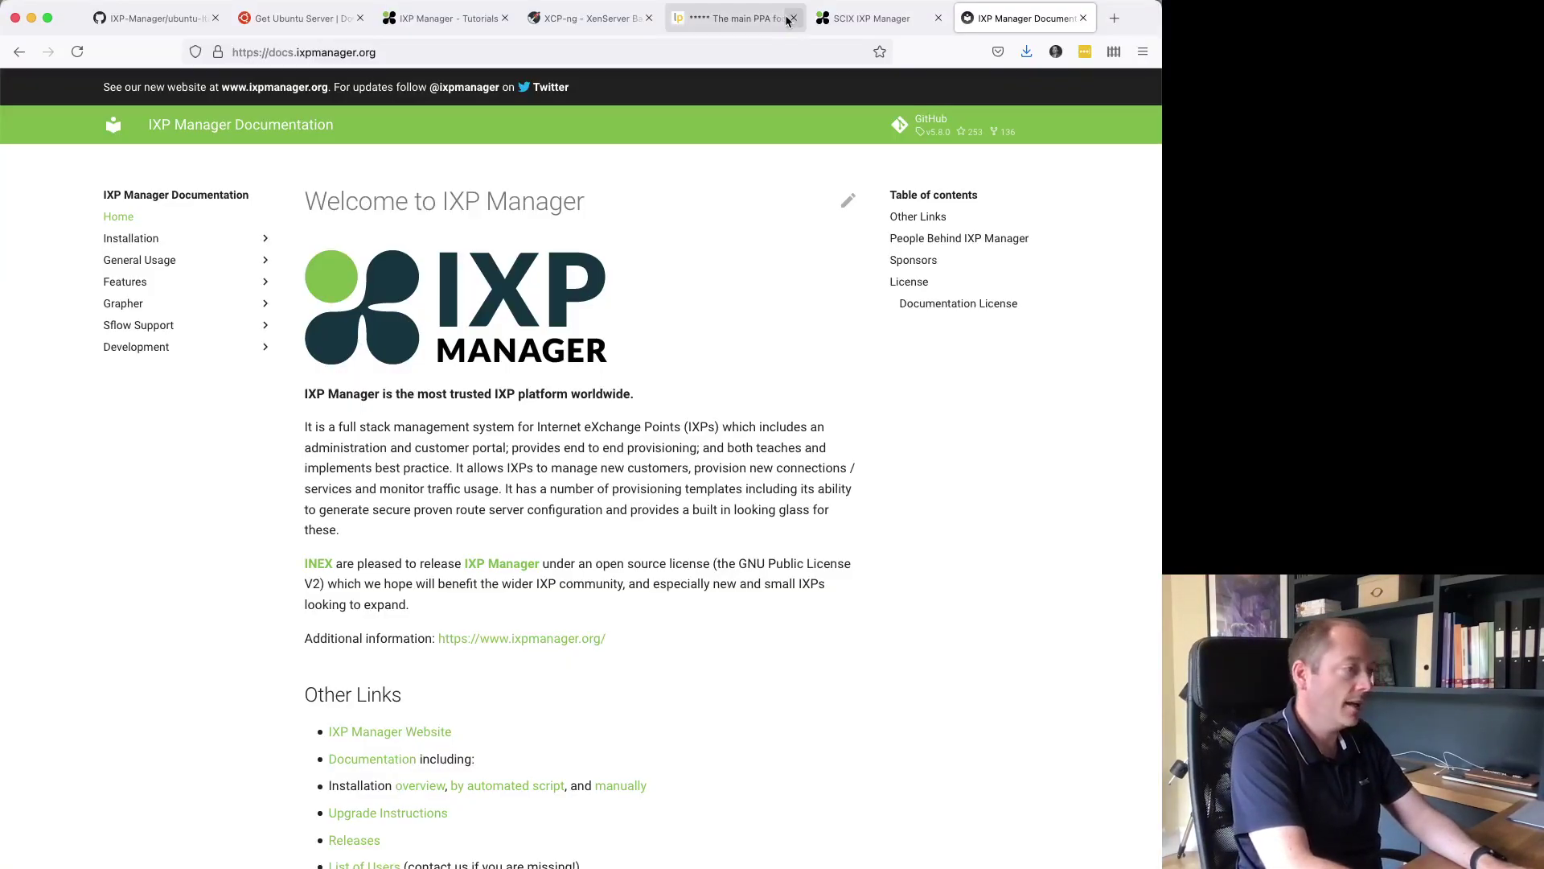
{"action": "key", "text": "super+t"}
{"action": "type", "text": "www.ixpmanager.org/"}
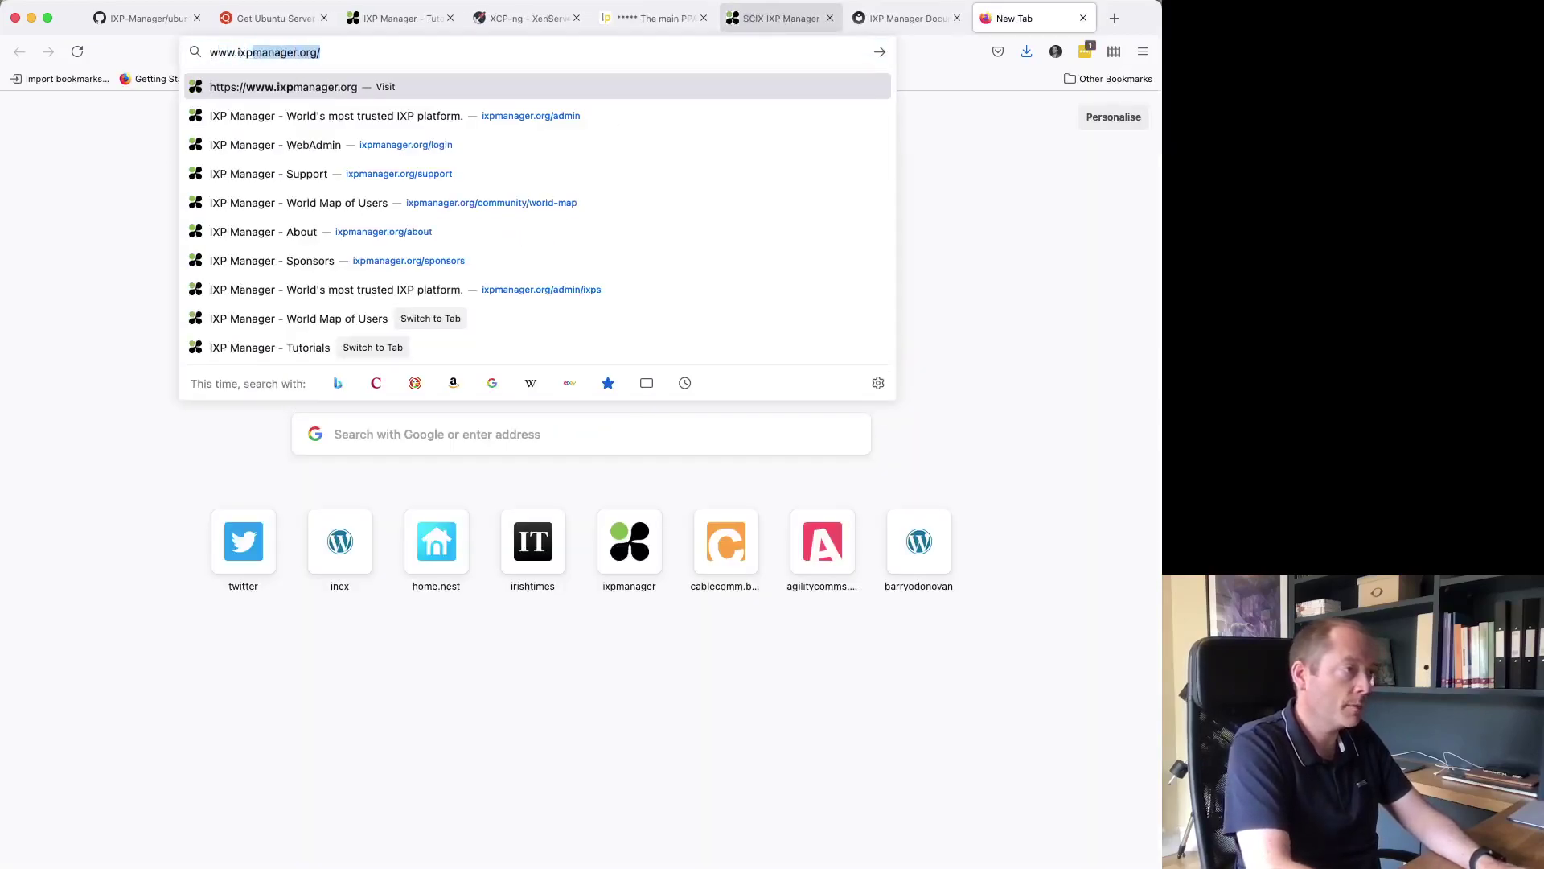
{"action": "key", "text": "Return"}
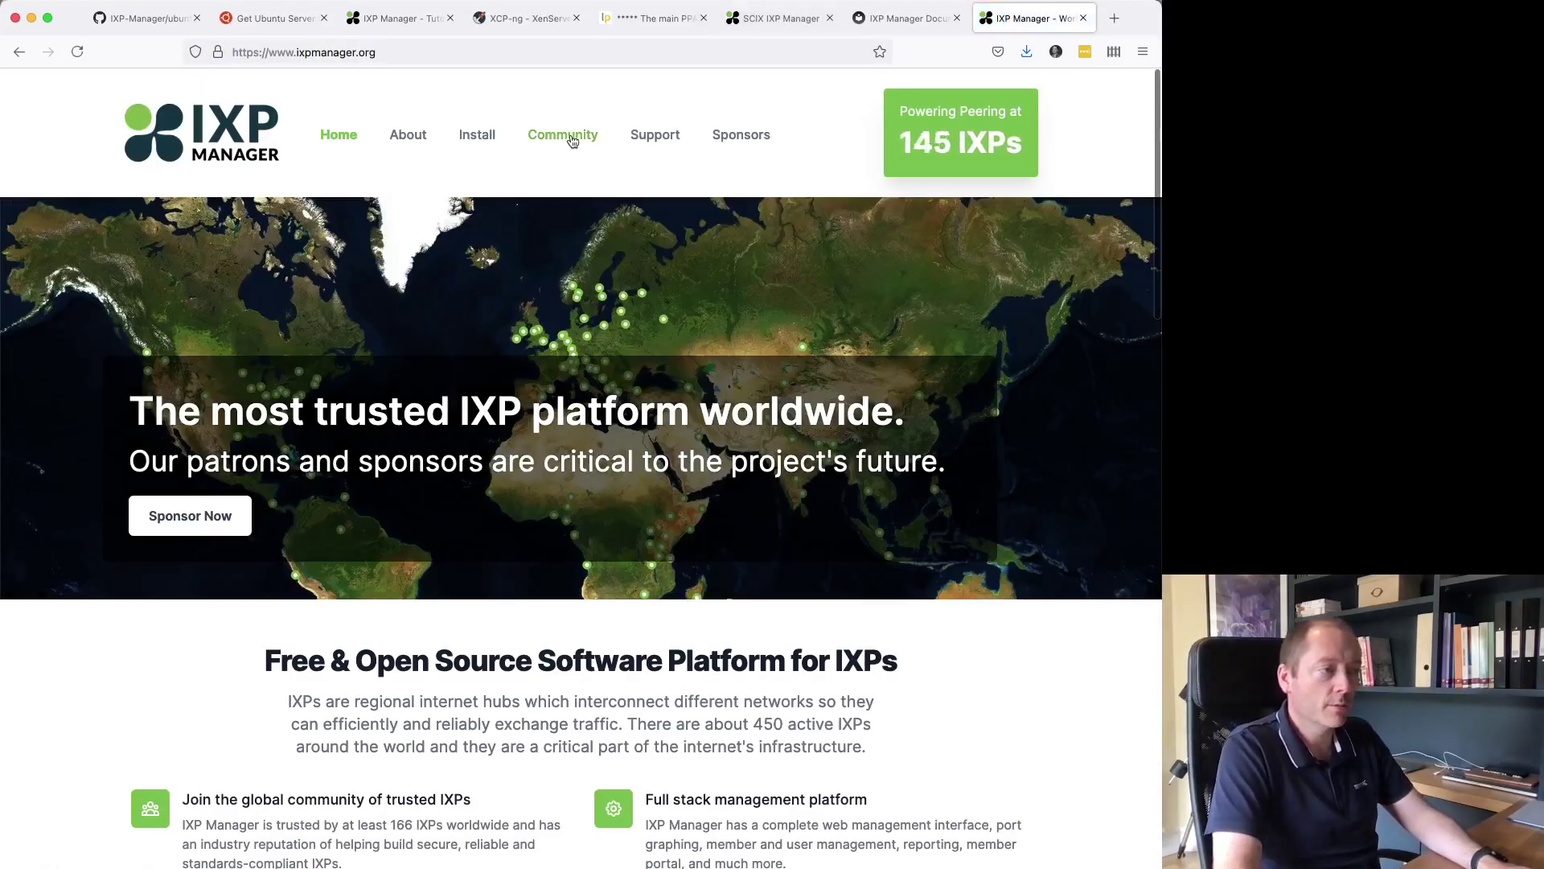
{"action": "left_click", "coordinate": [571, 138]}
{"action": "scroll", "coordinate": [467, 374], "scroll_direction": "down", "scroll_amount": 3}
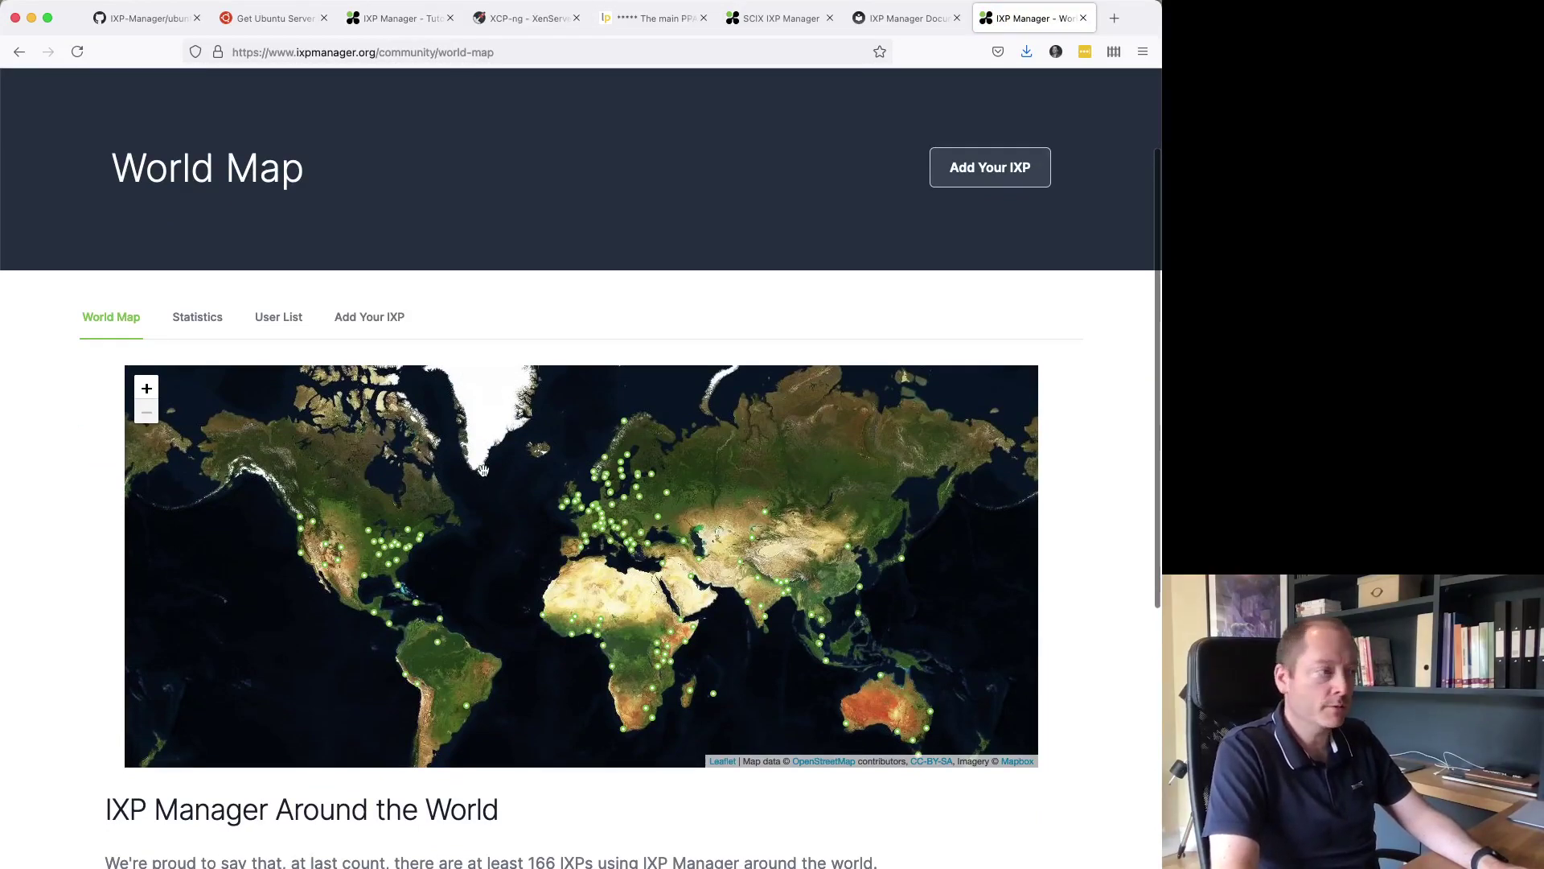
- Open the community's Add Your IXP page and look over its submission form
{"action": "left_click", "coordinate": [377, 317]}
{"action": "scroll", "coordinate": [456, 537], "scroll_direction": "down", "scroll_amount": 5}
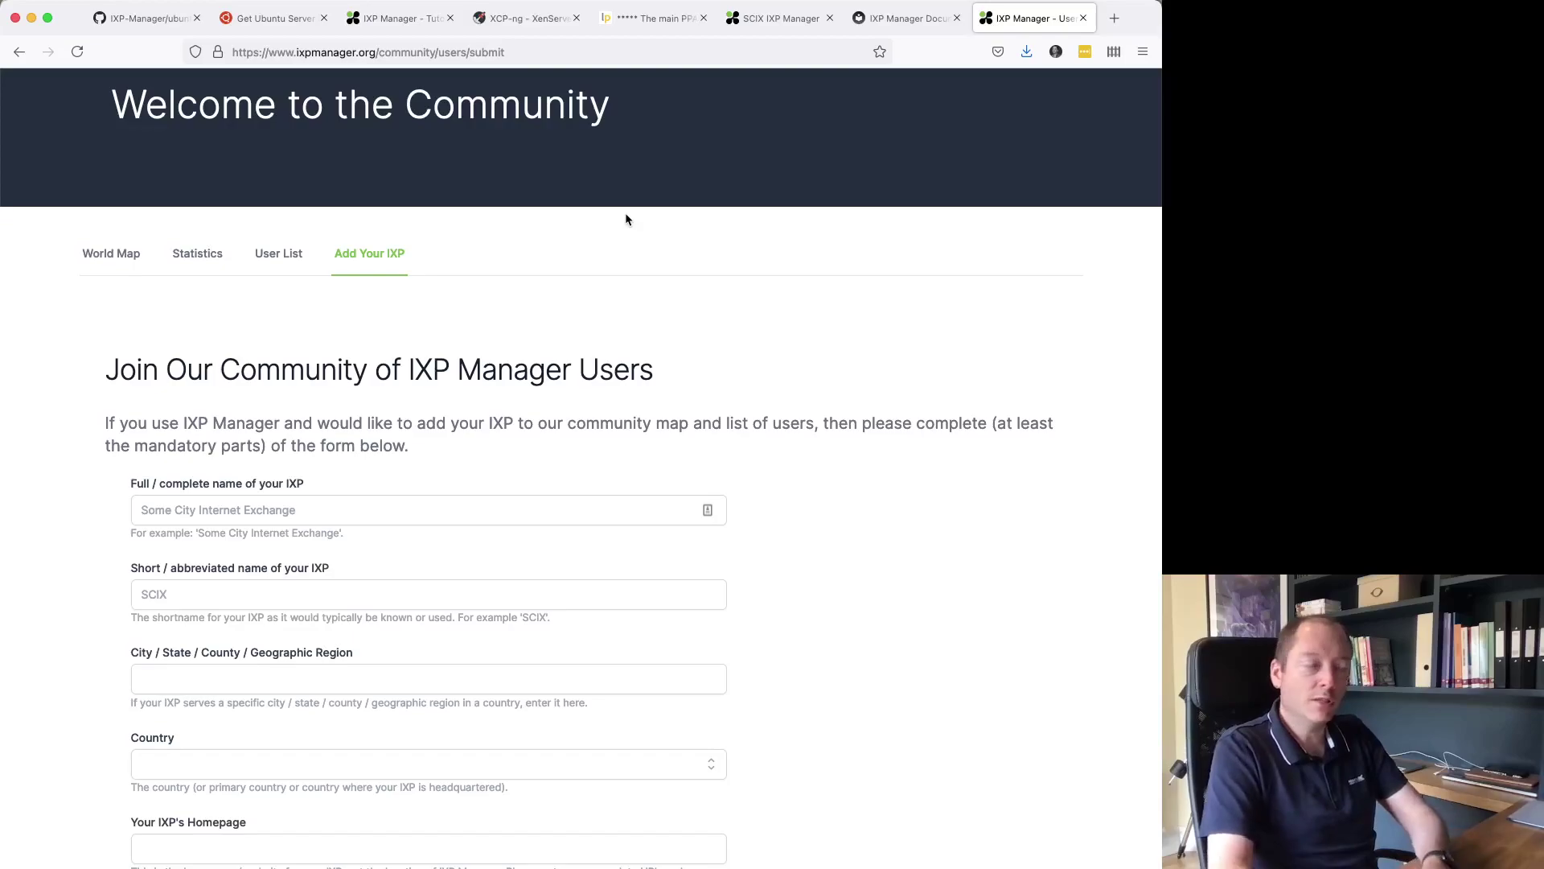
{"action": "scroll", "coordinate": [427, 217], "scroll_direction": "up", "scroll_amount": 2}
{"action": "scroll", "coordinate": [411, 217], "scroll_direction": "up", "scroll_amount": 2}
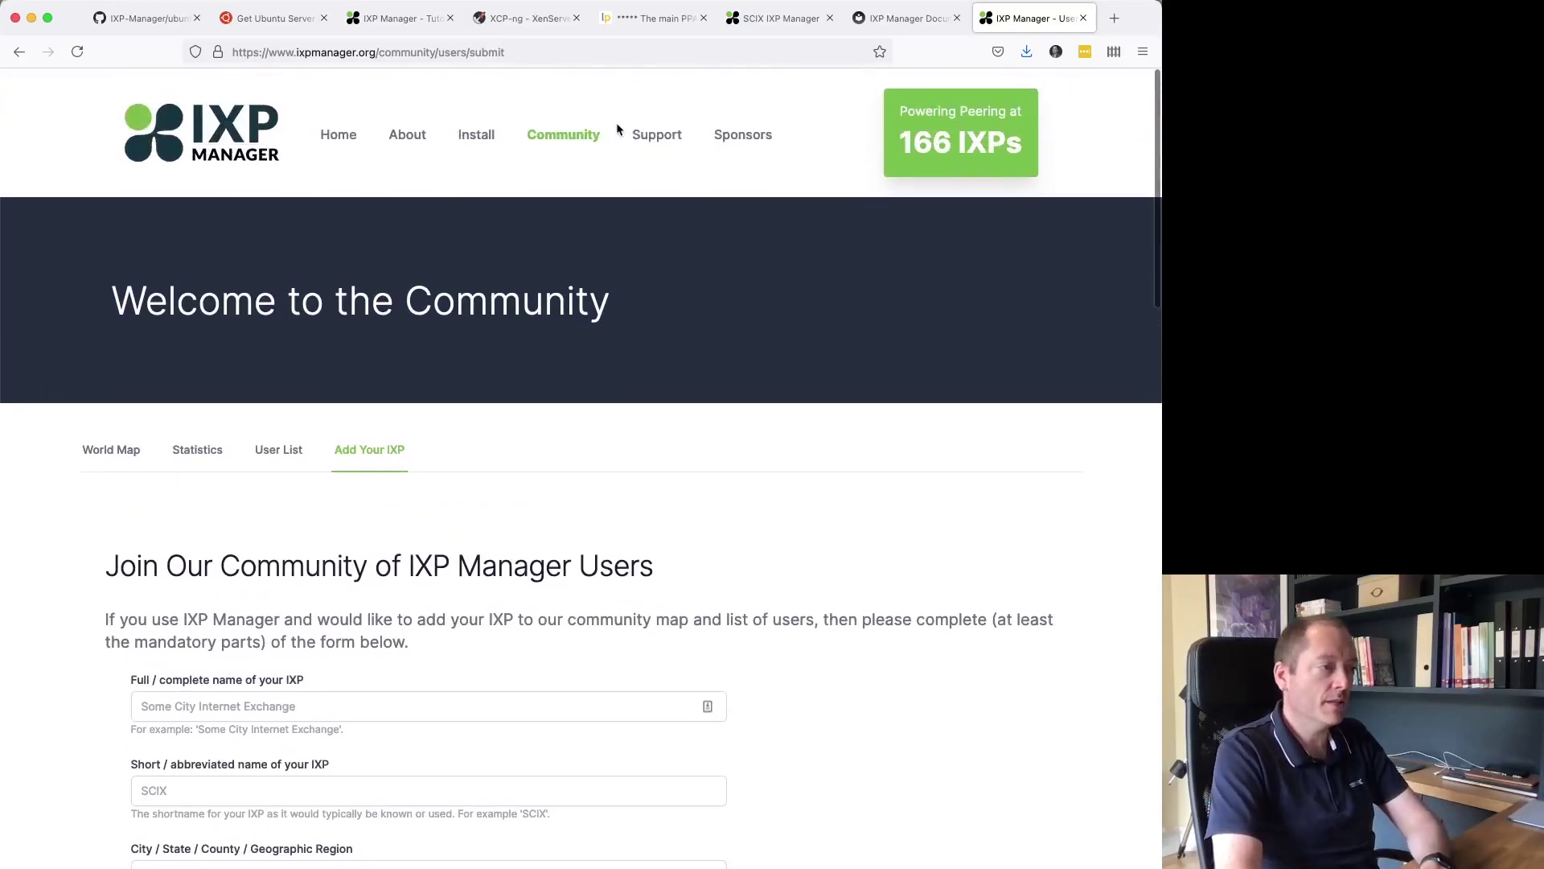
- Open the Tutorials page under Support and highlight the "Installation using the automated script" and "setting up your IXP on IXP Manager" titles
{"action": "left_click", "coordinate": [580, 137]}
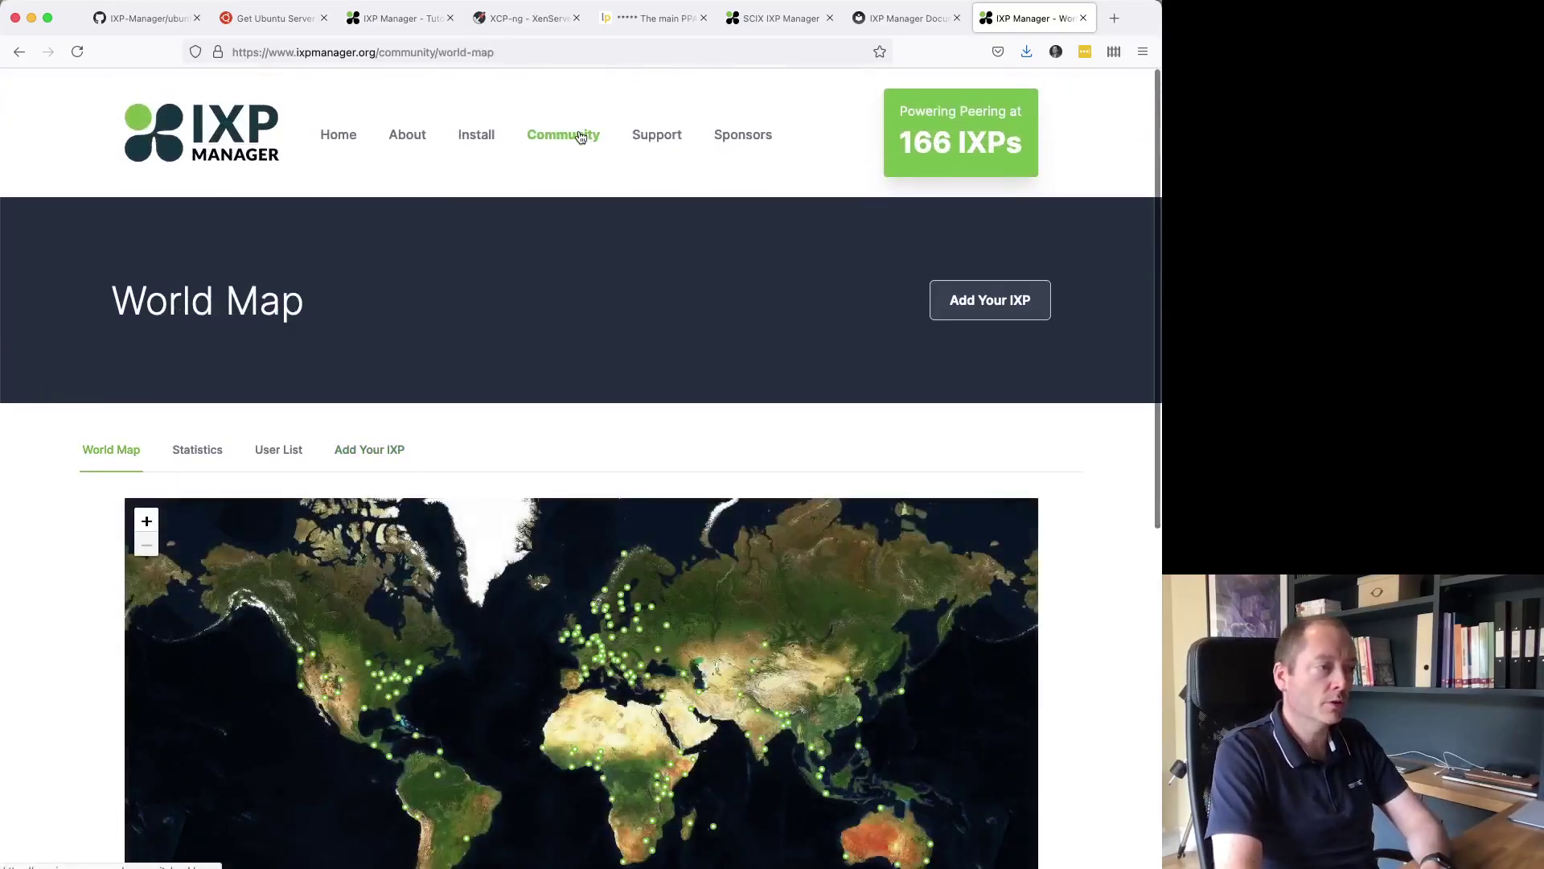
{"action": "left_click", "coordinate": [671, 138]}
{"action": "left_click", "coordinate": [341, 456]}
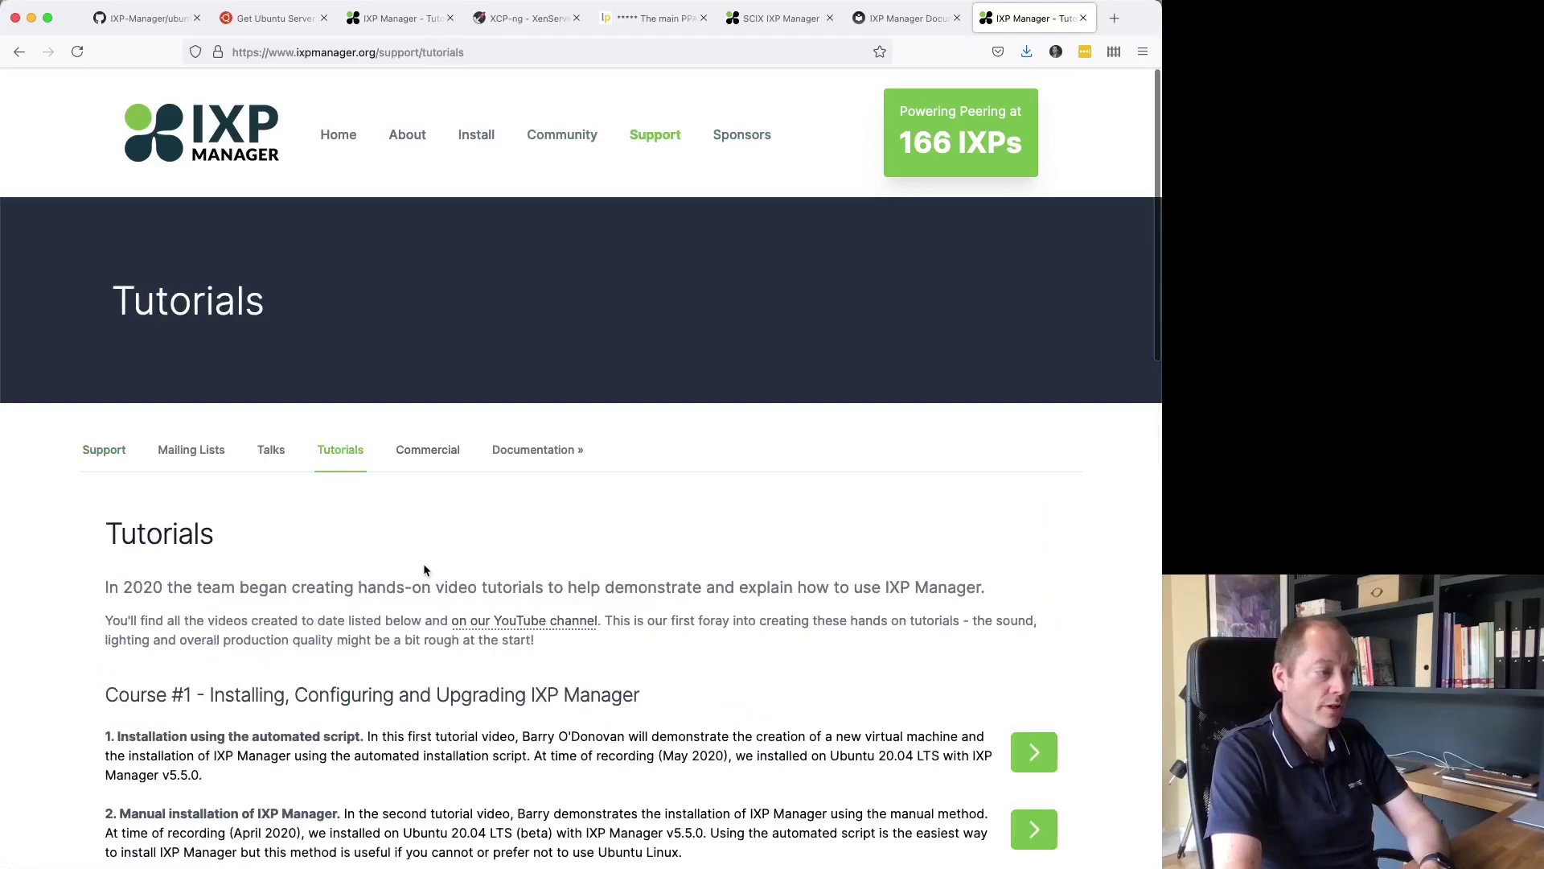
{"action": "scroll", "coordinate": [425, 569], "scroll_direction": "down", "scroll_amount": 5}
{"action": "left_click_drag", "start_coordinate": [119, 314], "coordinate": [410, 316]}
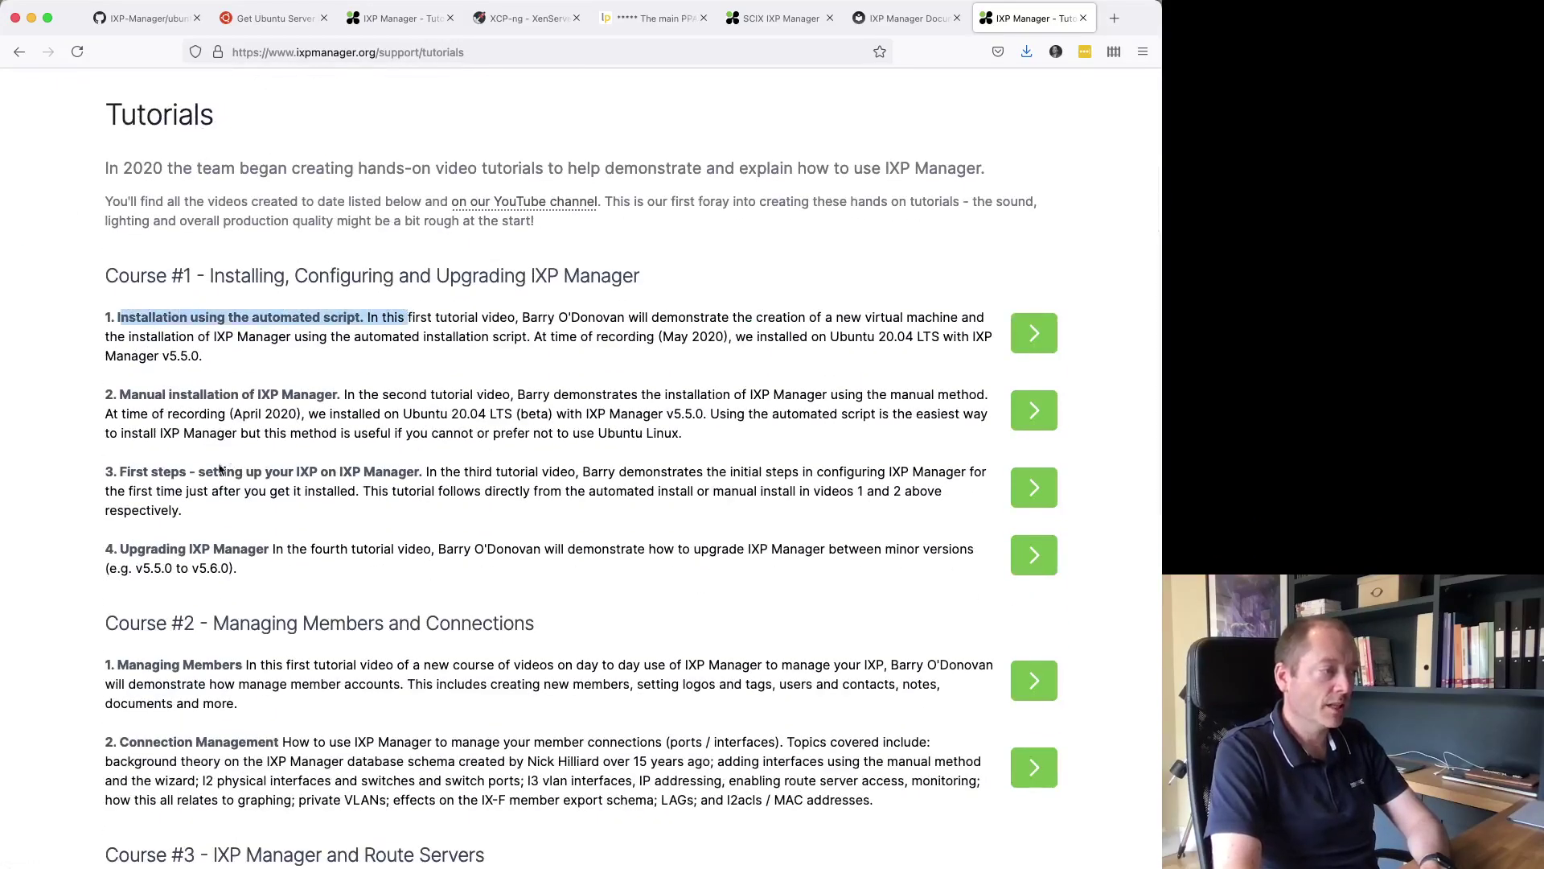
{"action": "left_click", "coordinate": [184, 493]}
{"action": "left_click_drag", "start_coordinate": [196, 472], "coordinate": [351, 473]}
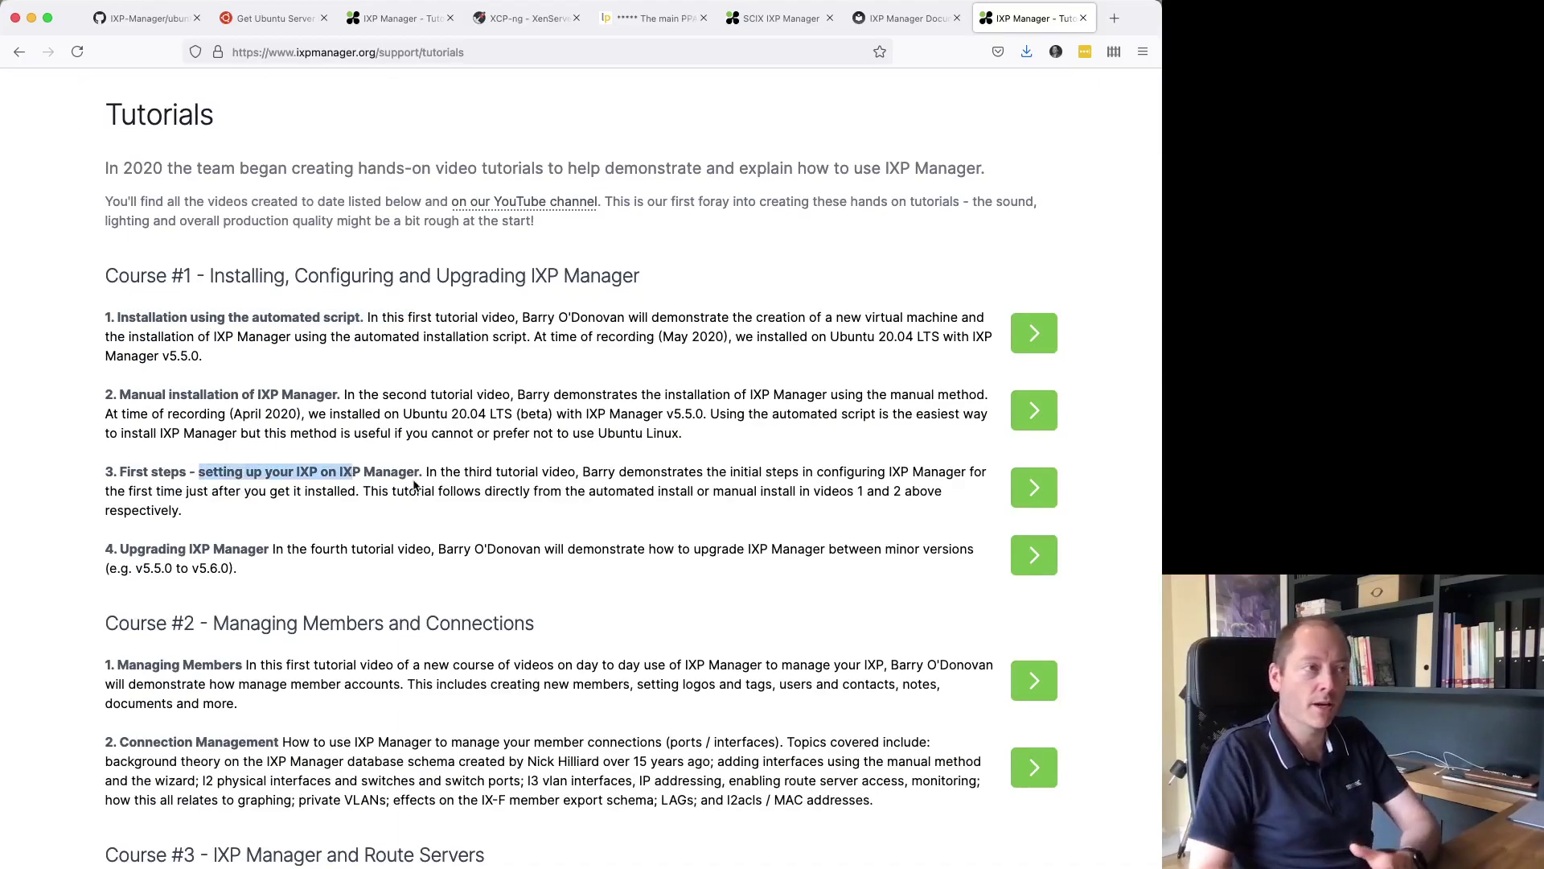
- Return to the IXP Manager documentation, open Post-Install Steps under Installation, and read through to the Feature Checklist
{"action": "left_click", "coordinate": [909, 17]}
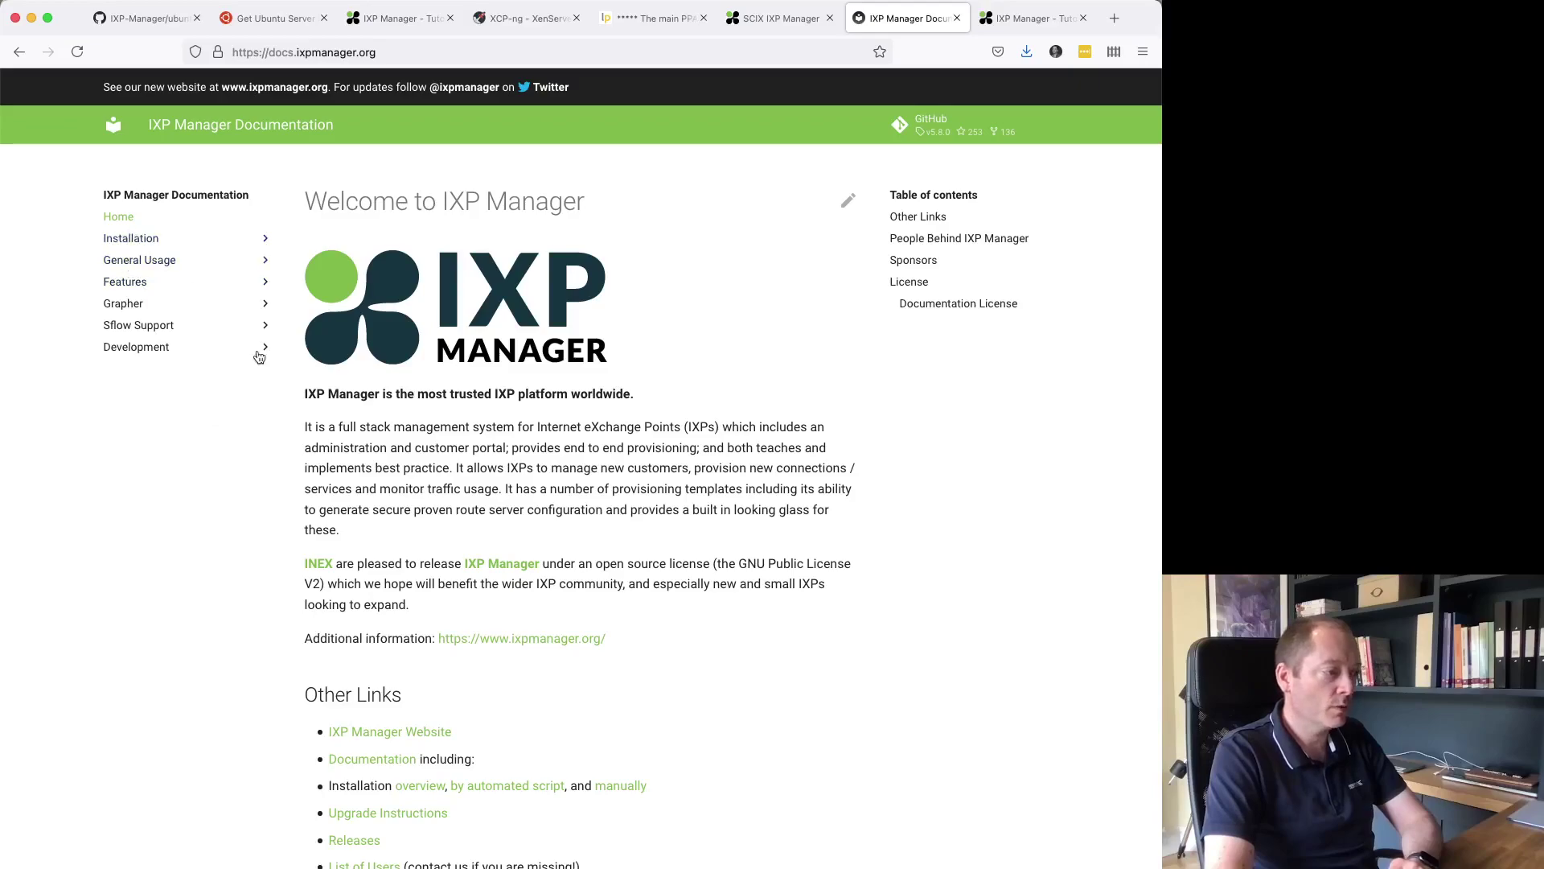
{"action": "scroll", "coordinate": [259, 356], "scroll_direction": "down", "scroll_amount": 3}
{"action": "left_click", "coordinate": [127, 177]}
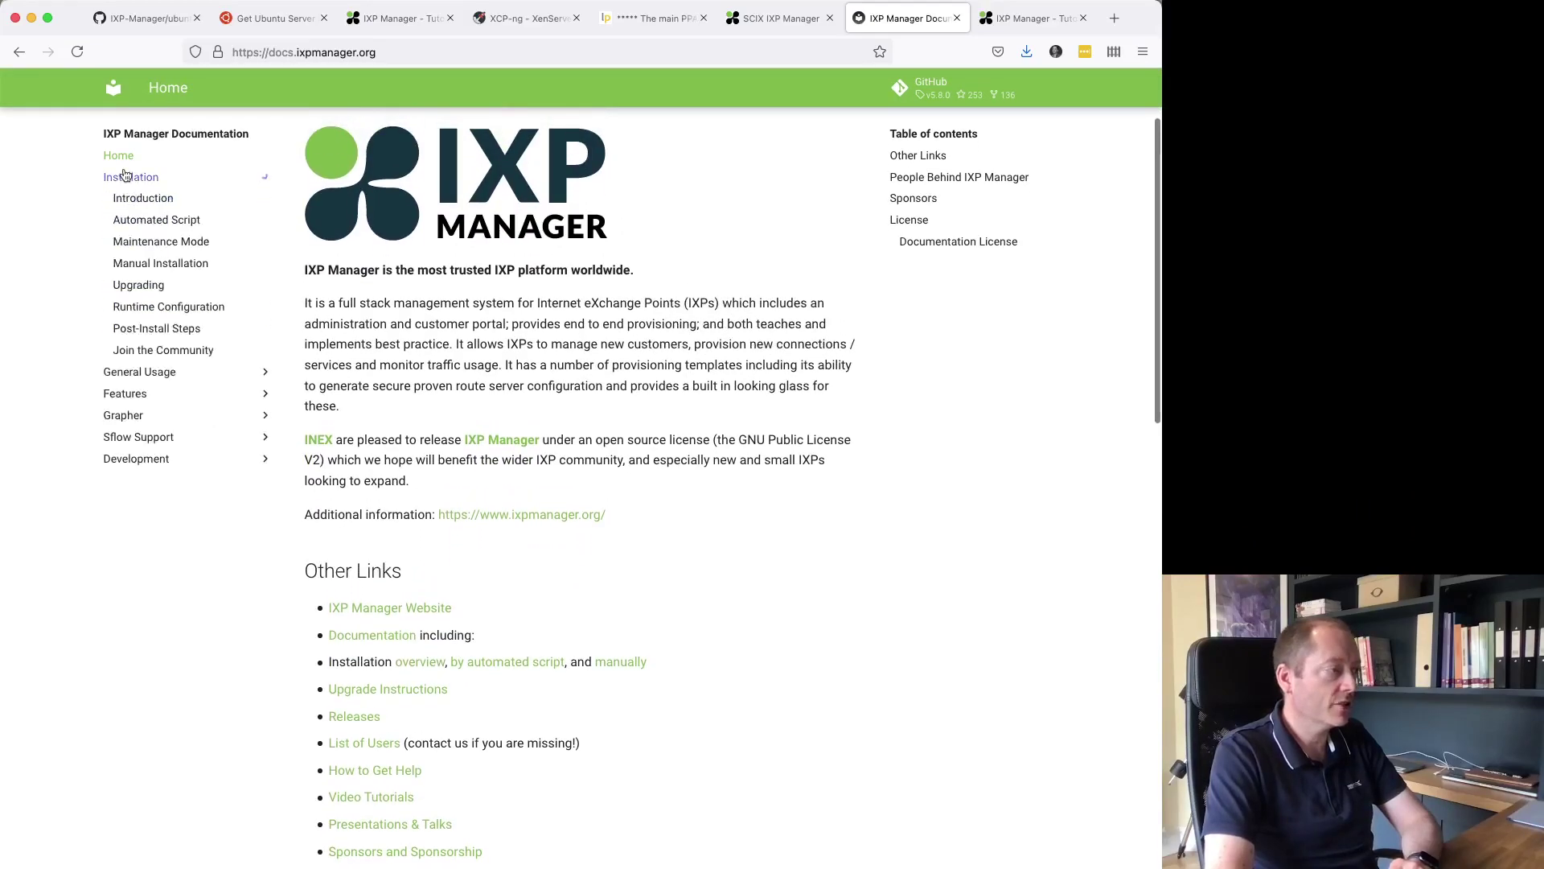
{"action": "left_click", "coordinate": [134, 328]}
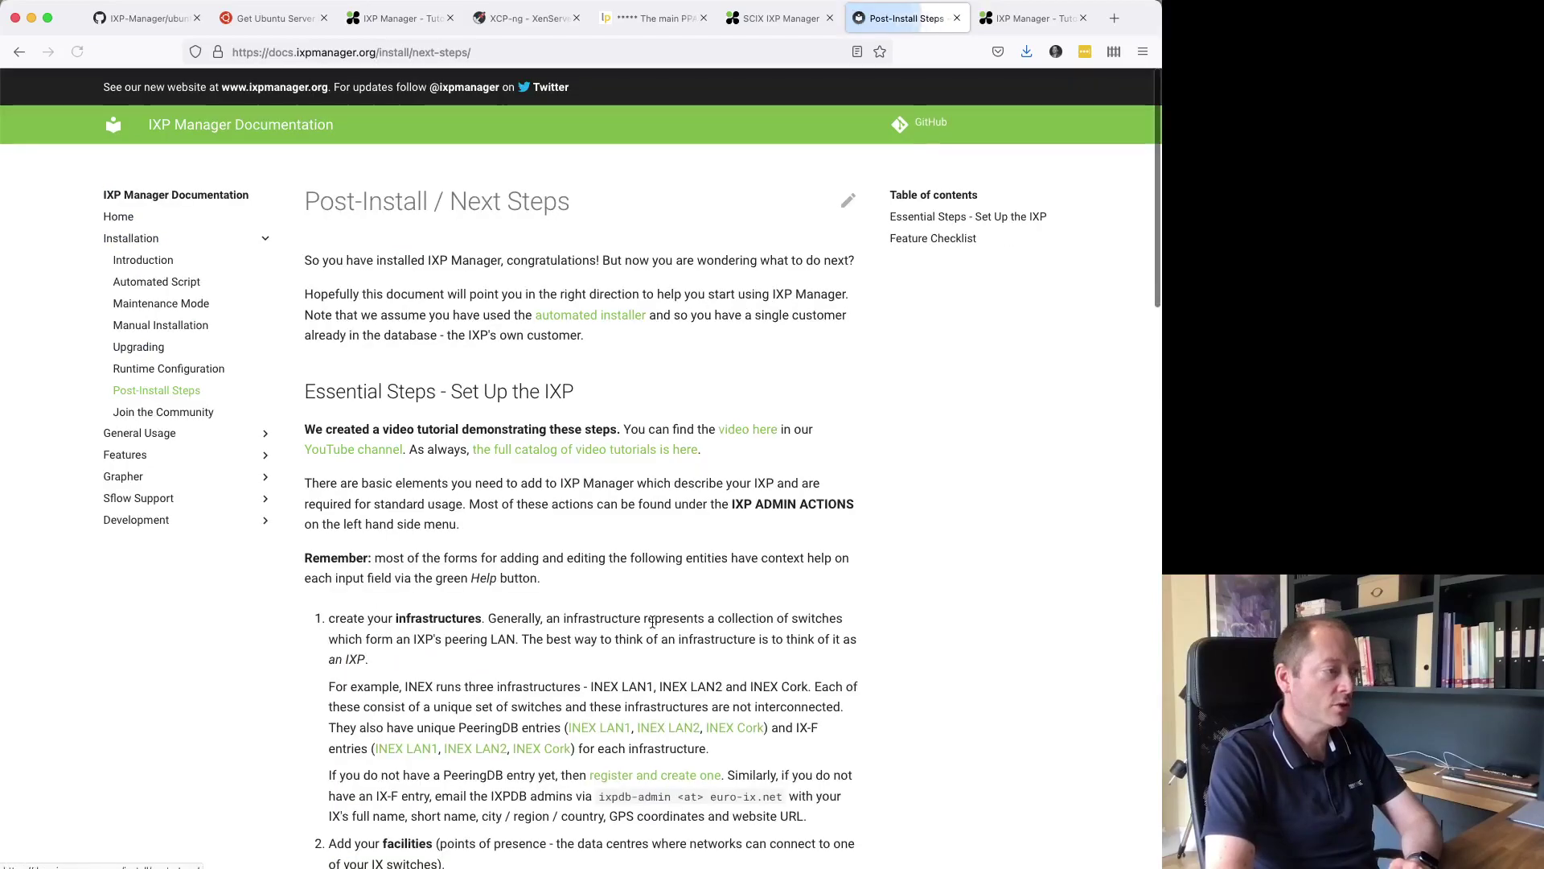
{"action": "scroll", "coordinate": [653, 622], "scroll_direction": "down", "scroll_amount": 10}
{"action": "scroll", "coordinate": [652, 627], "scroll_direction": "down", "scroll_amount": 5}
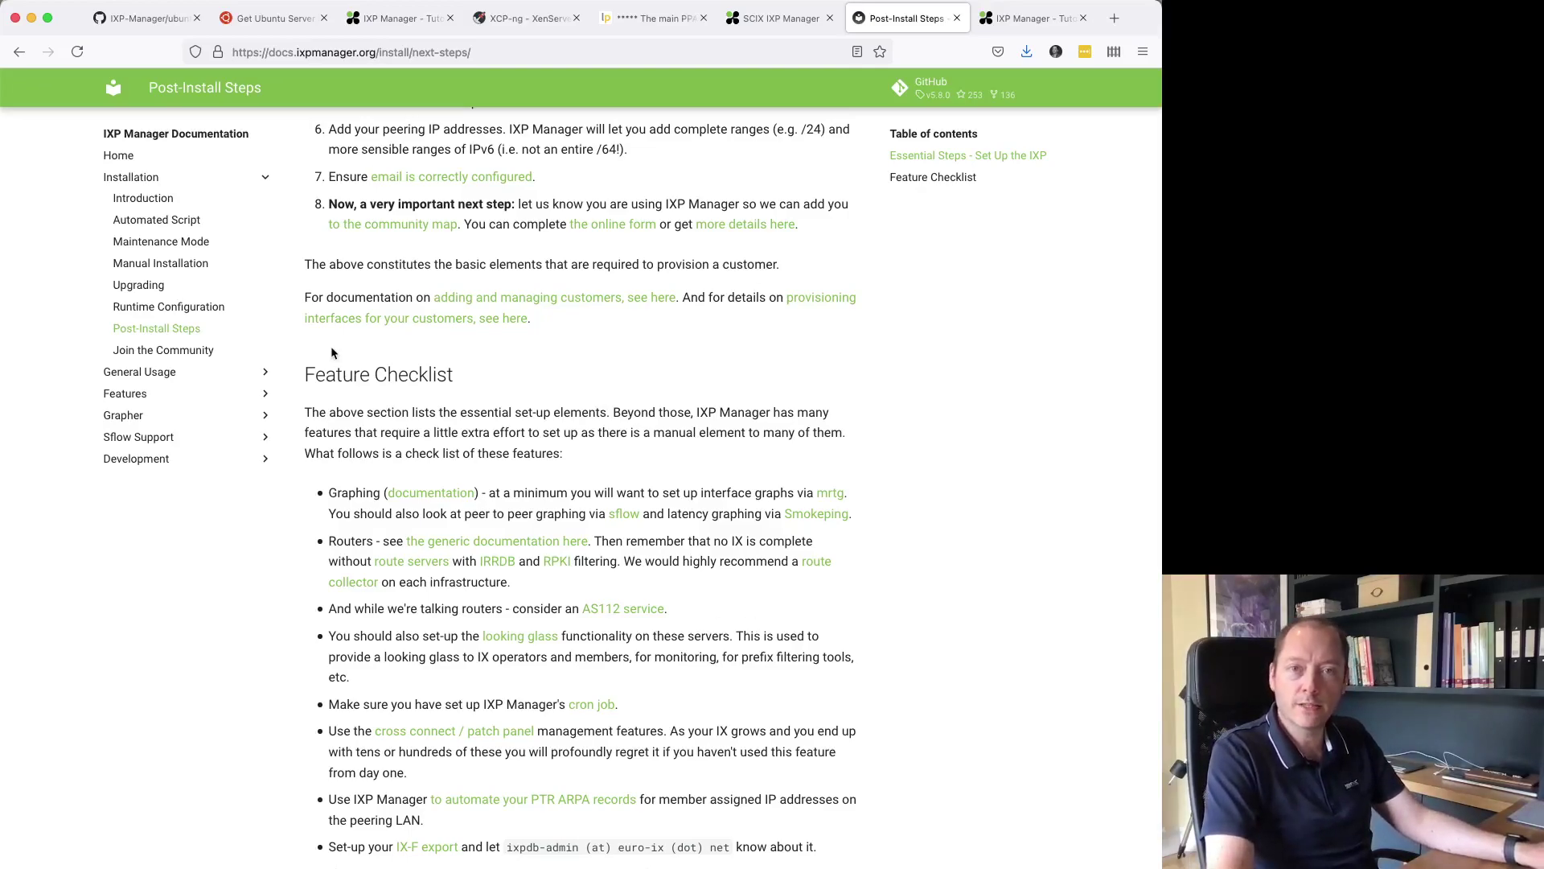
- Revisit the SCIX dashboard, PHP PPA and tutorials pages, open IXP Manager's Twitter profile, and return to the Post-Install Steps documentation
{"action": "left_click", "coordinate": [775, 10]}
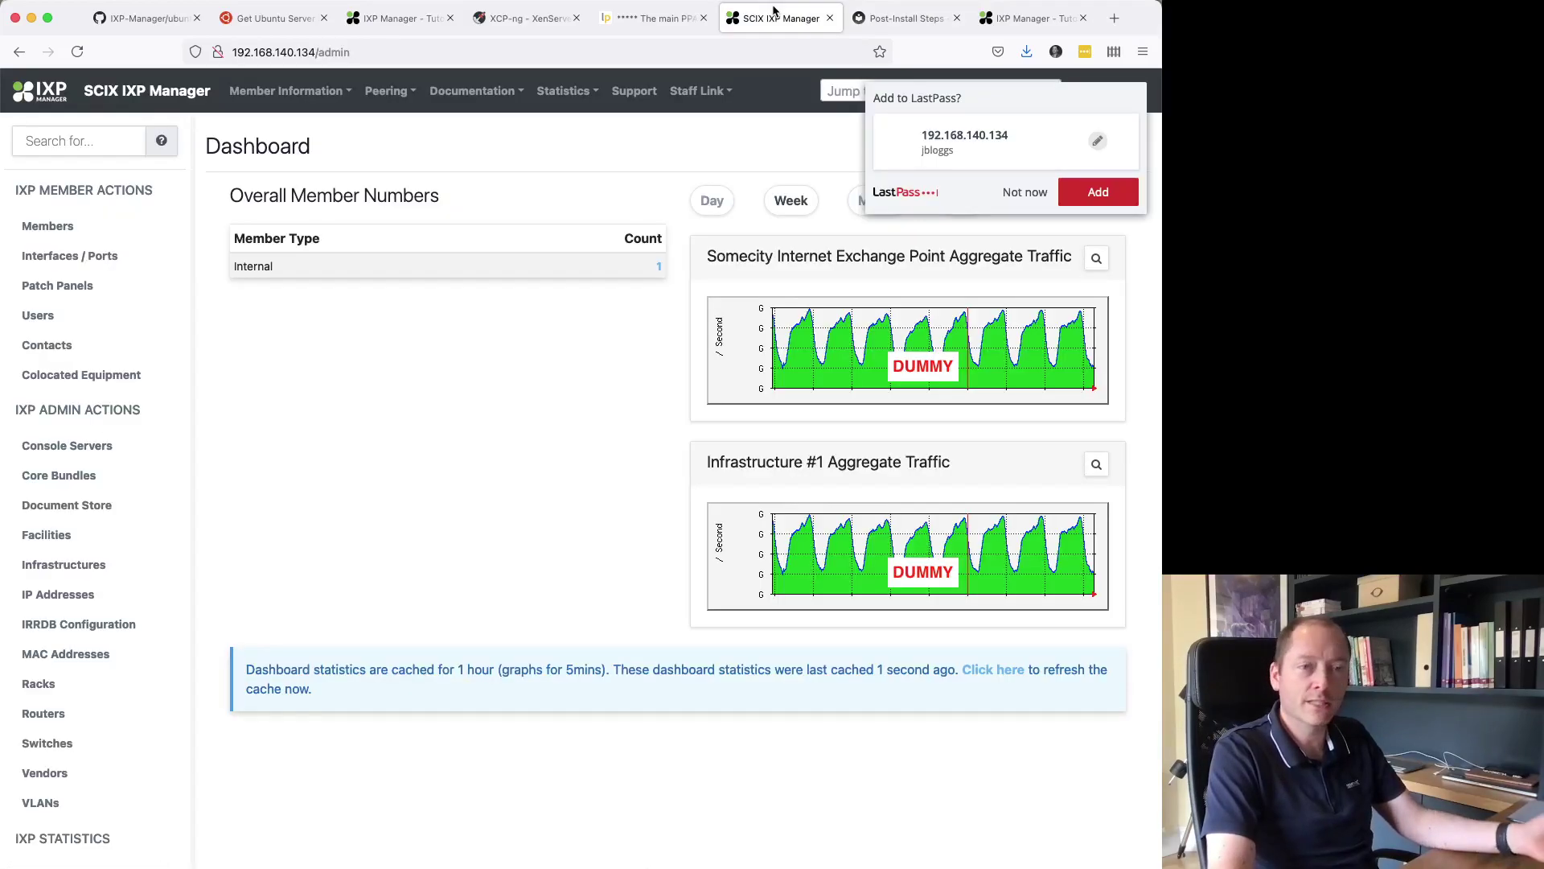
{"action": "left_click", "coordinate": [664, 21]}
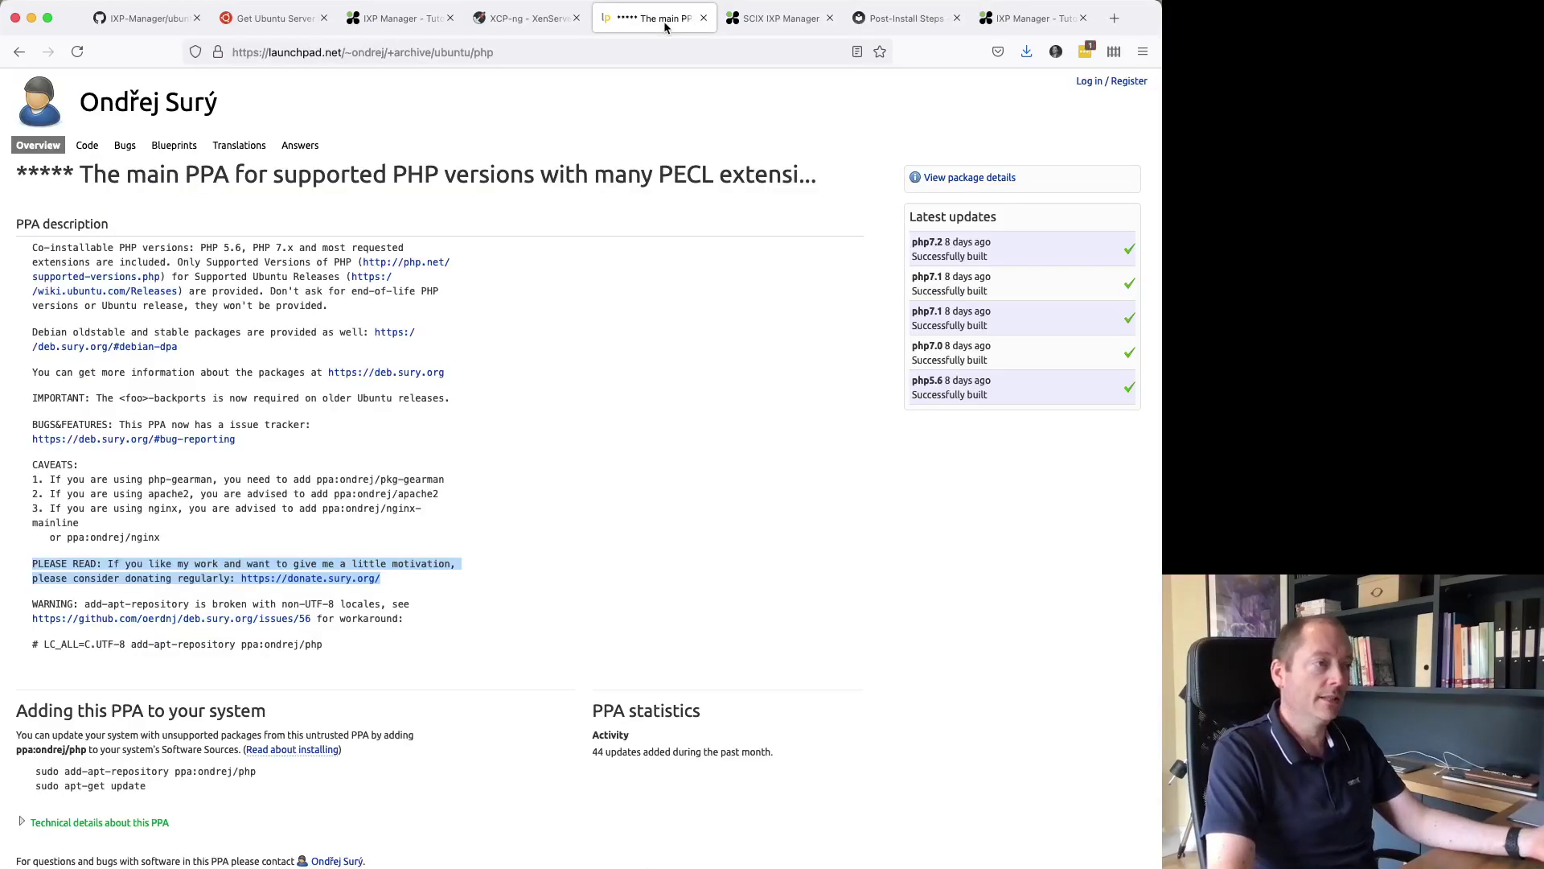
{"action": "left_click", "coordinate": [414, 24]}
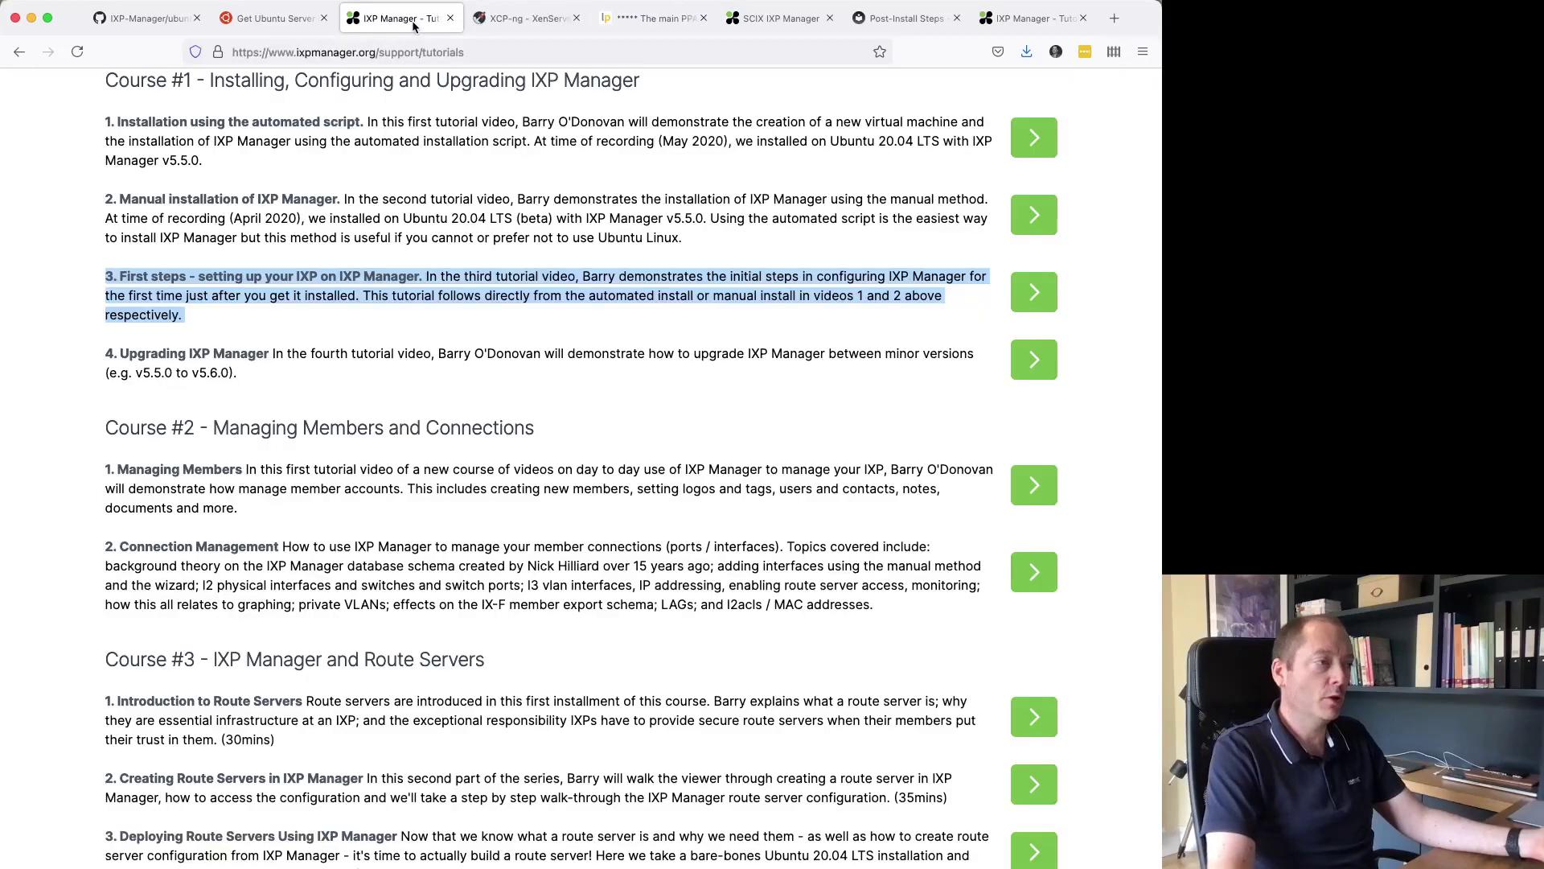
{"action": "scroll", "coordinate": [409, 462], "scroll_direction": "down", "scroll_amount": 10}
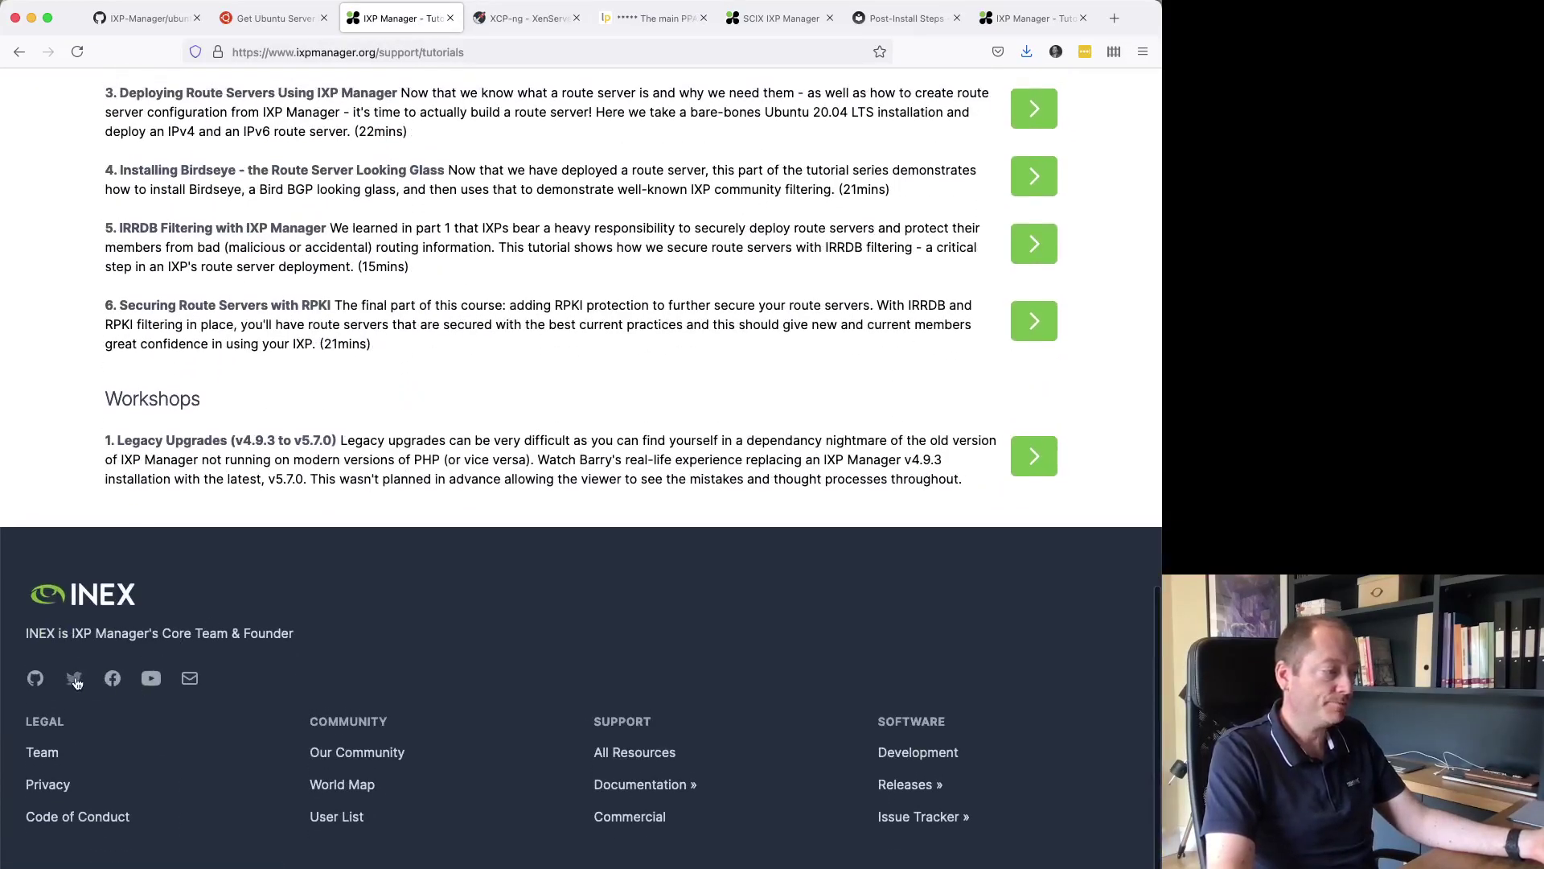
{"action": "left_click", "coordinate": [75, 679]}
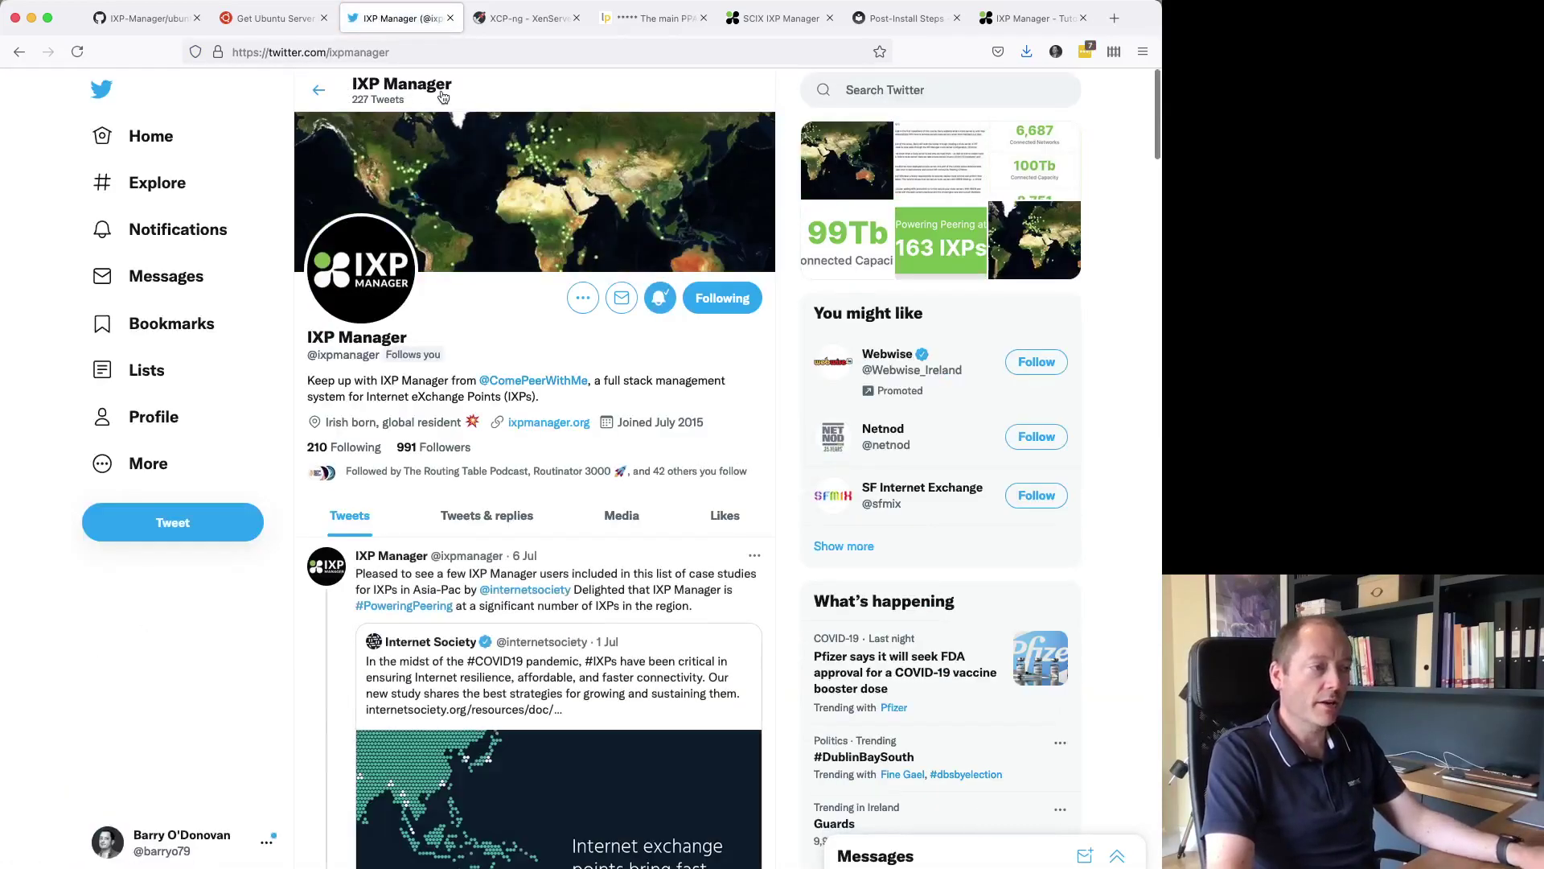
{"action": "left_click", "coordinate": [1007, 24]}
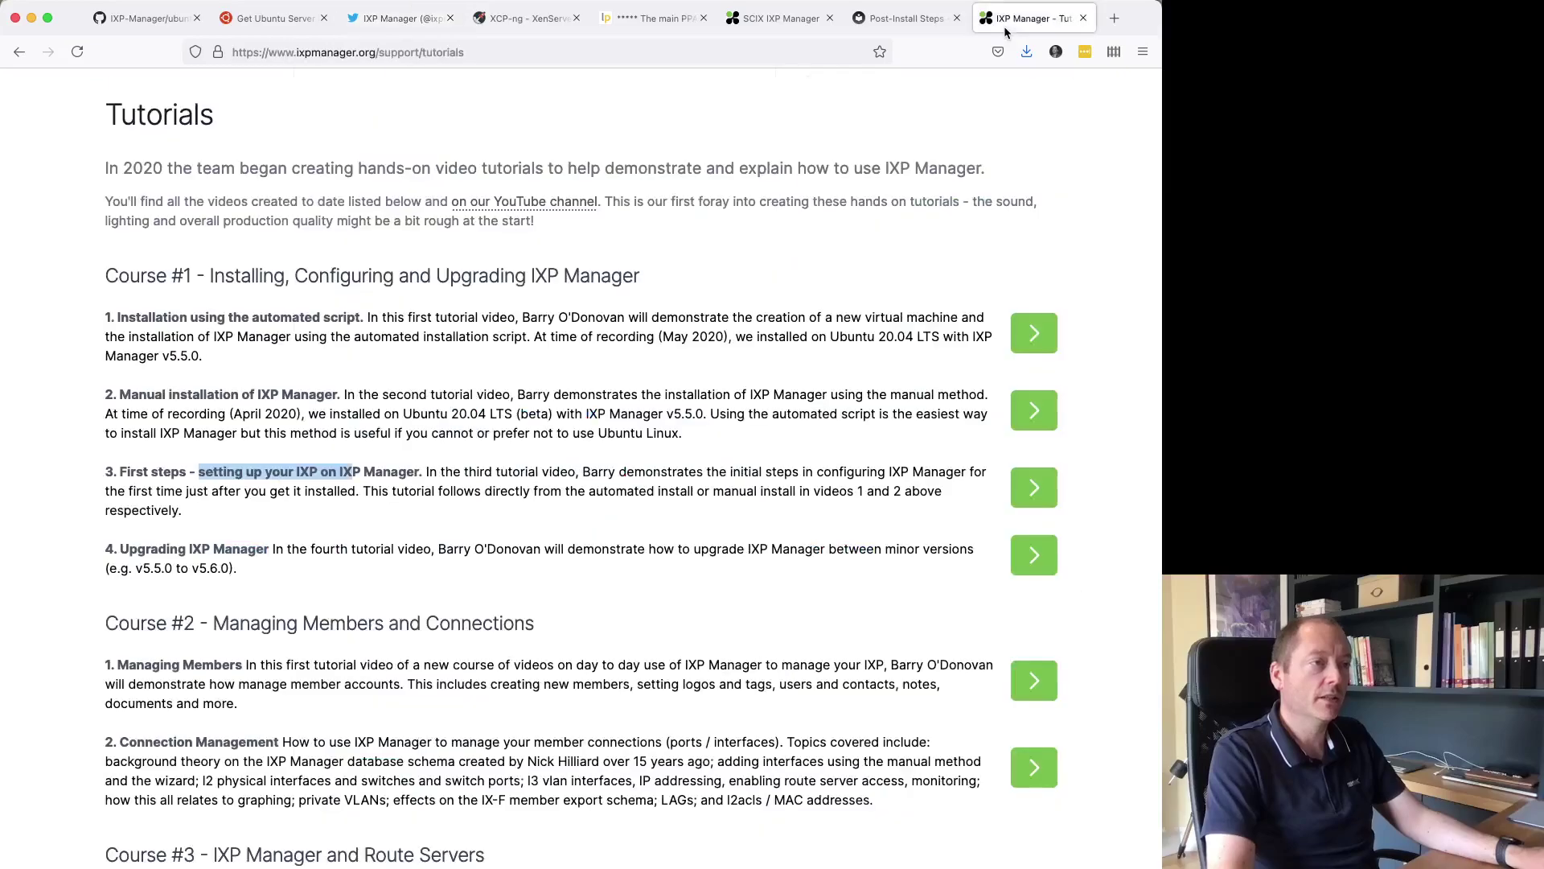
{"action": "left_click", "coordinate": [907, 19]}
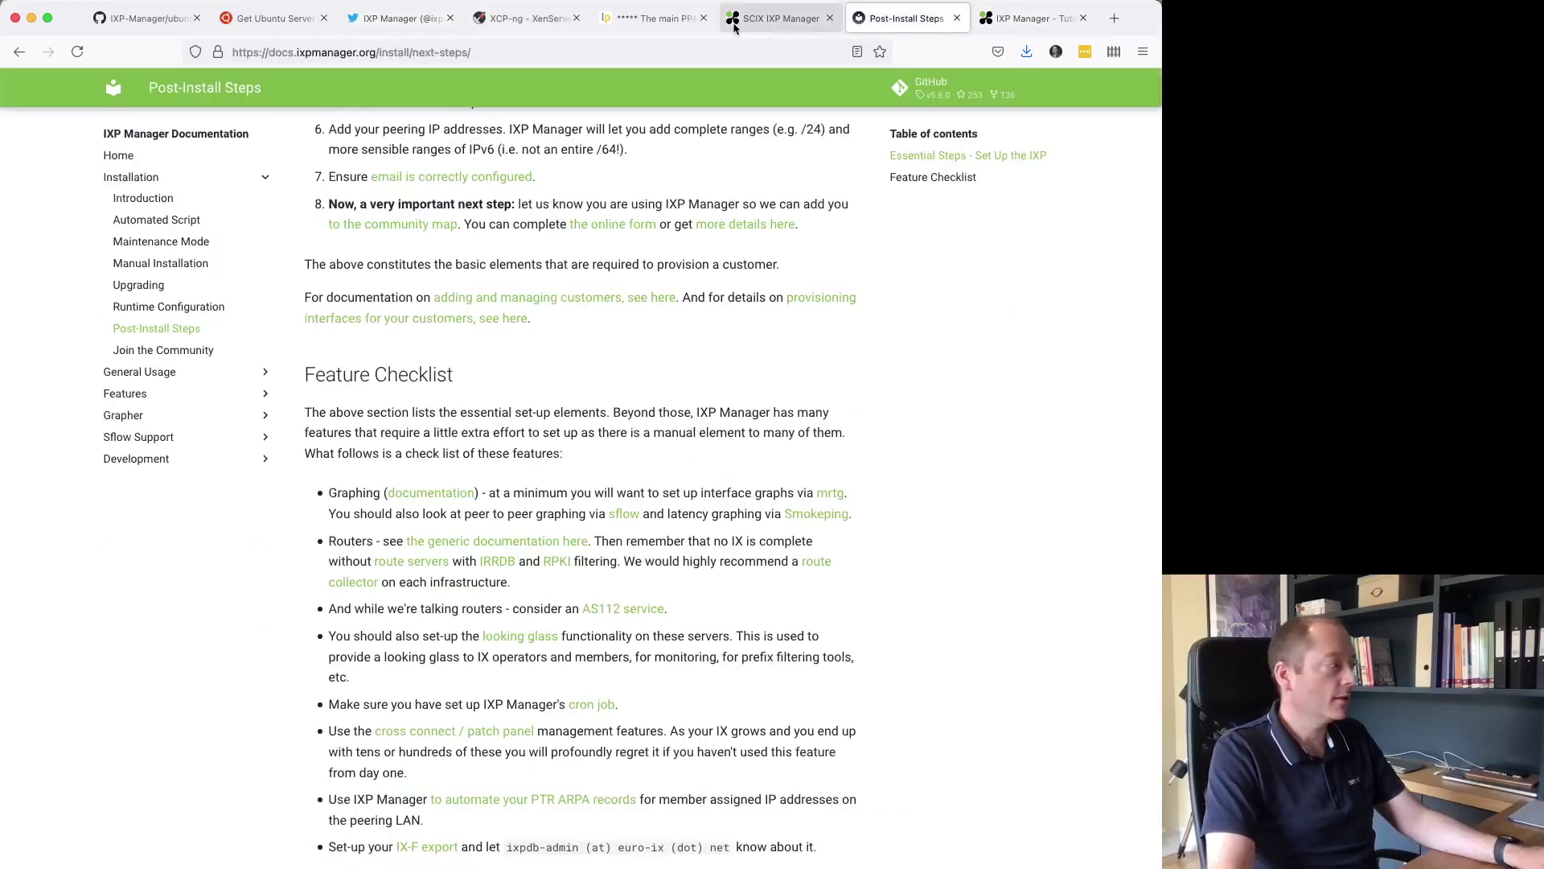